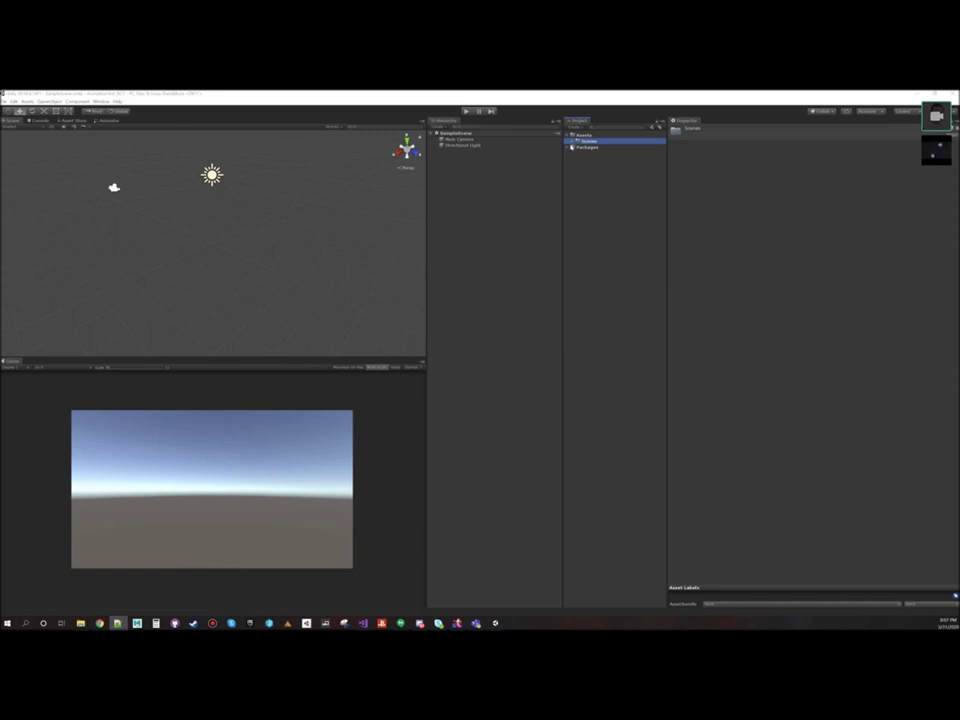
Step: Add a 3D cube to the sample scene and frame it in the scene view
right_click(451, 181)
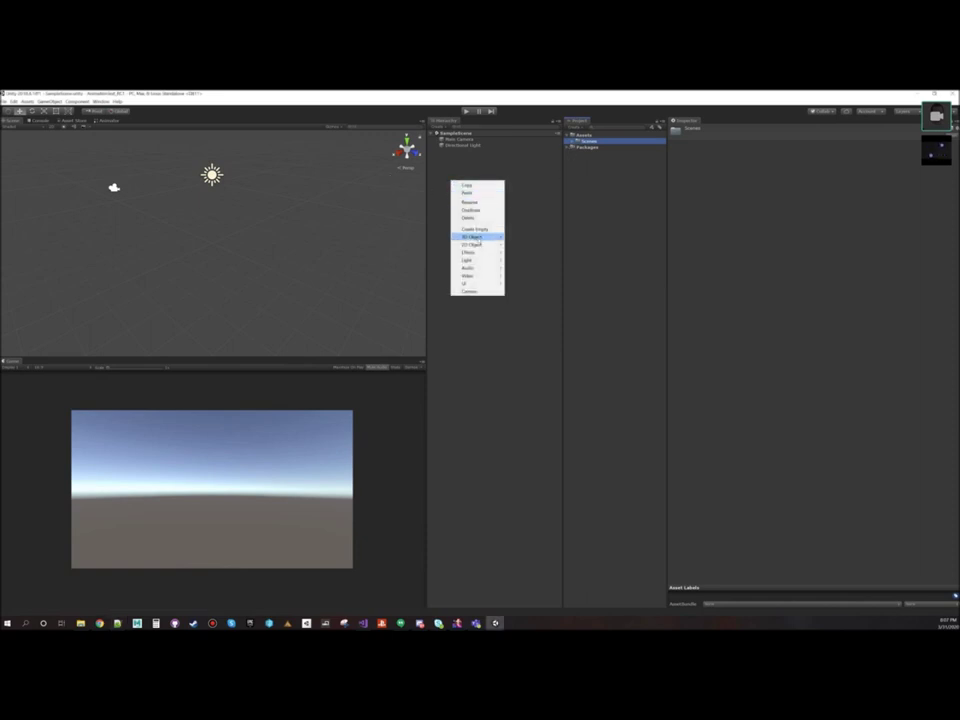
mouse_move(480, 237)
click(530, 237)
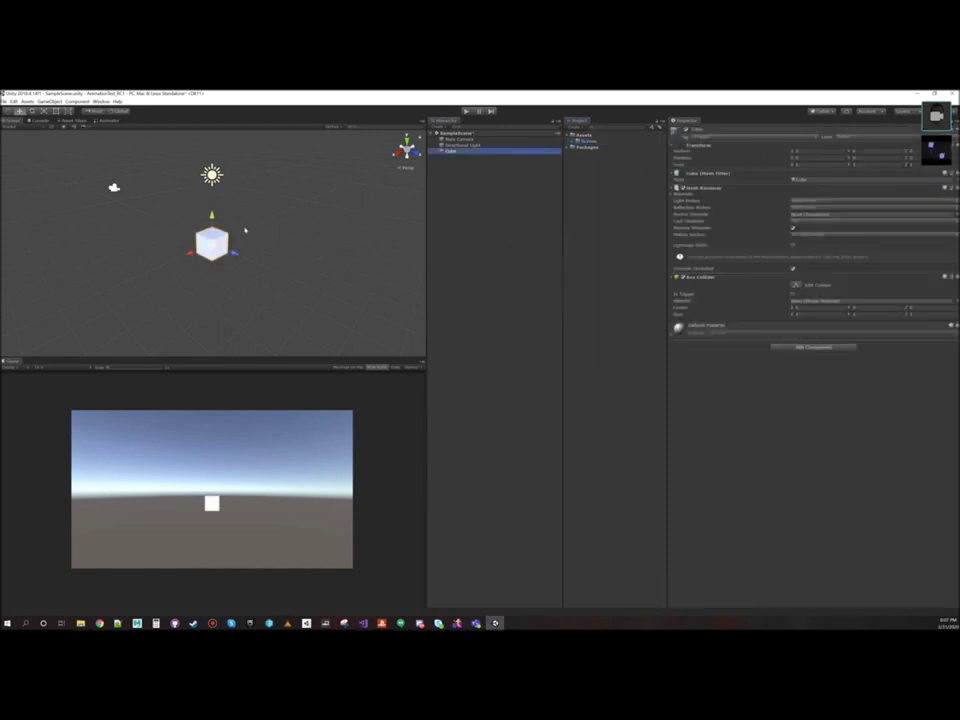
key(f)
mouse_move(330, 270)
alt+mouse_down()
mouse_move(296, 206)
mouse_move(247, 273)
mouse_move(249, 253)
mouse_move(157, 247)
mouse_move(443, 279)
mouse_move(69, 244)
mouse_move(133, 244)
mouse_move(157, 276)
mouse_move(270, 253)
mouse_move(253, 279)
mouse_move(266, 285)
mouse_move(261, 279)
mouse_move(379, 276)
mouse_move(156, 258)
mouse_move(371, 276)
mouse_move(312, 263)
alt+mouse_up()
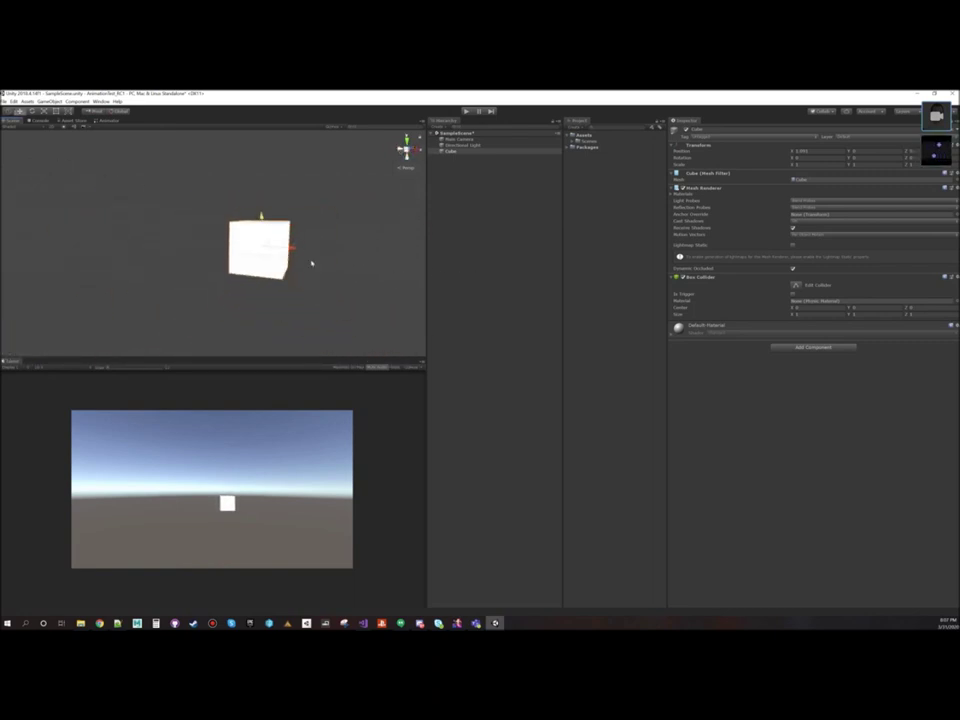
Step: Try moving the cube along the X axis and undo that move
scroll(312, 263, down, 15)
alt+drag(199, 246, 174, 258)
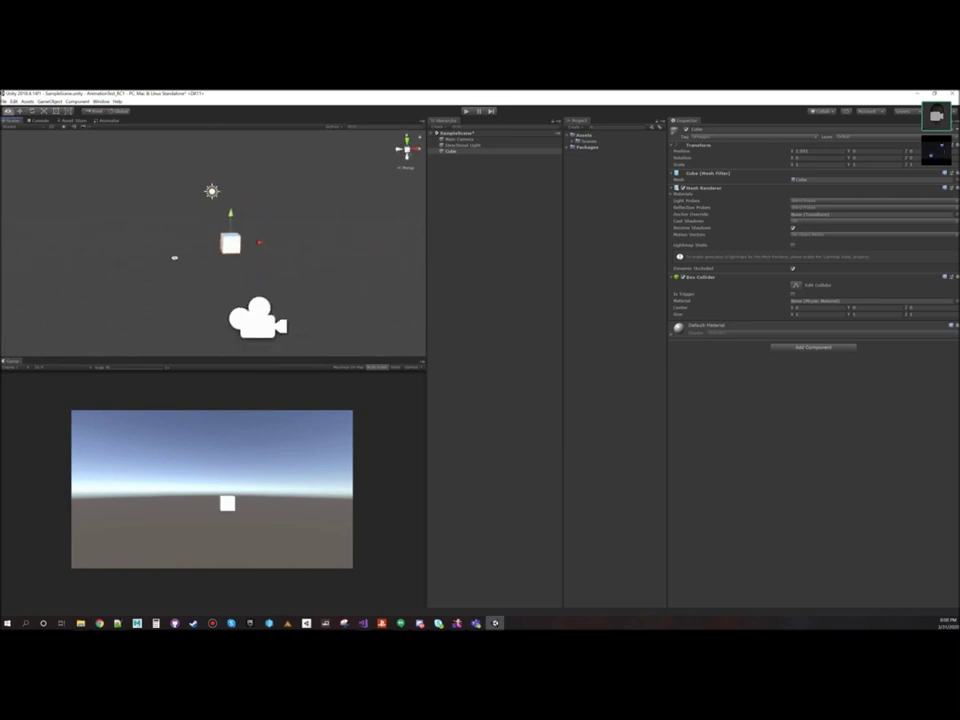
key(w)
drag(259, 244, 344, 262)
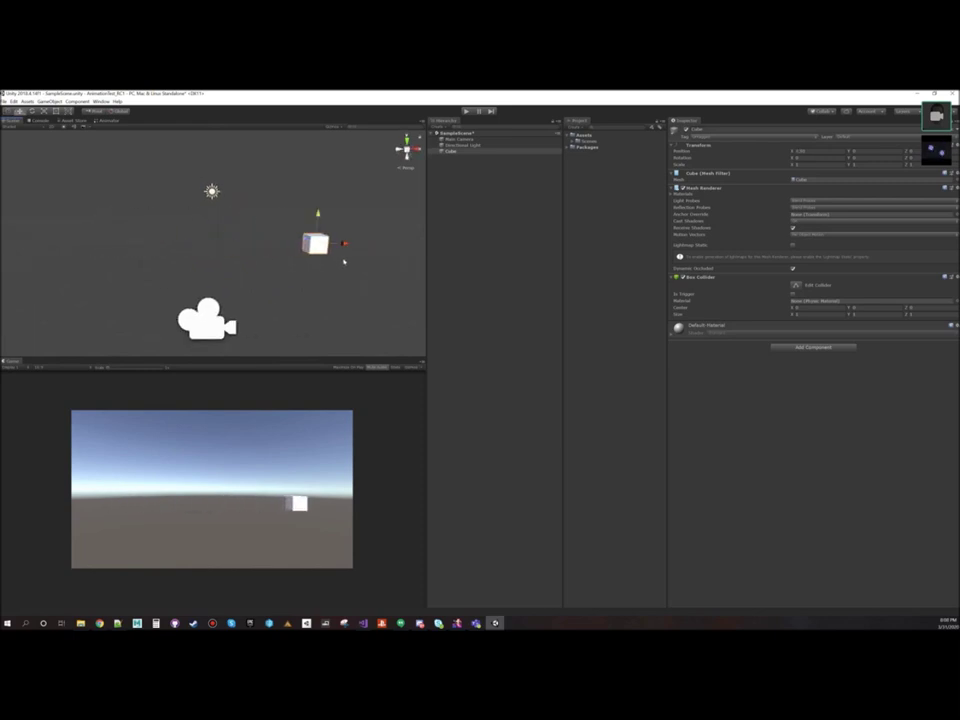
key(ctrl+z)
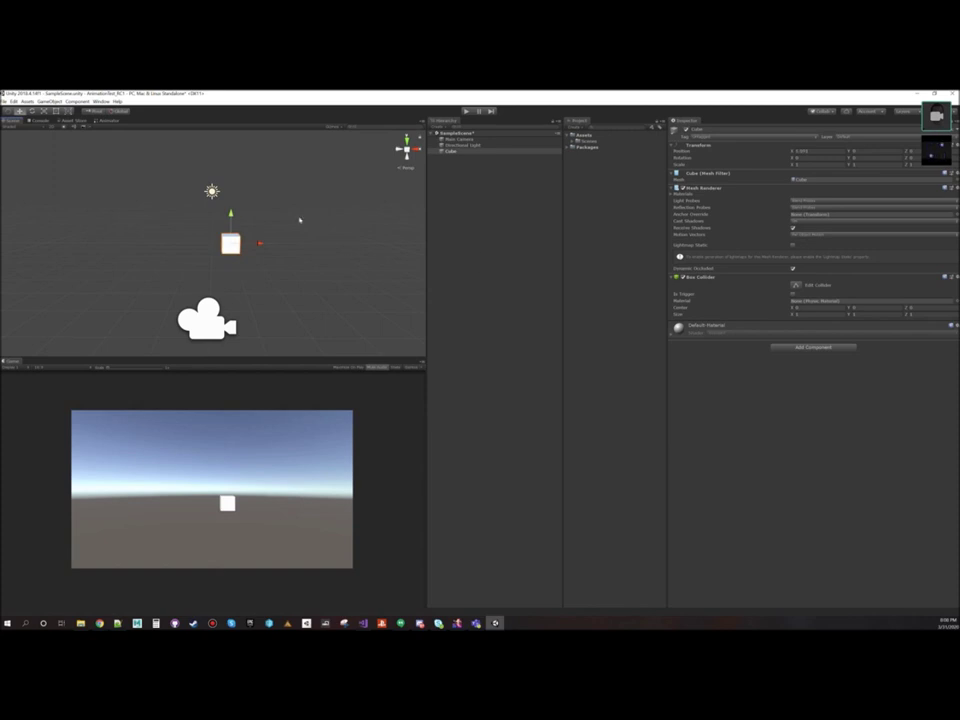
Step: Open the Animation window and dock it next to the Game view
click(101, 101)
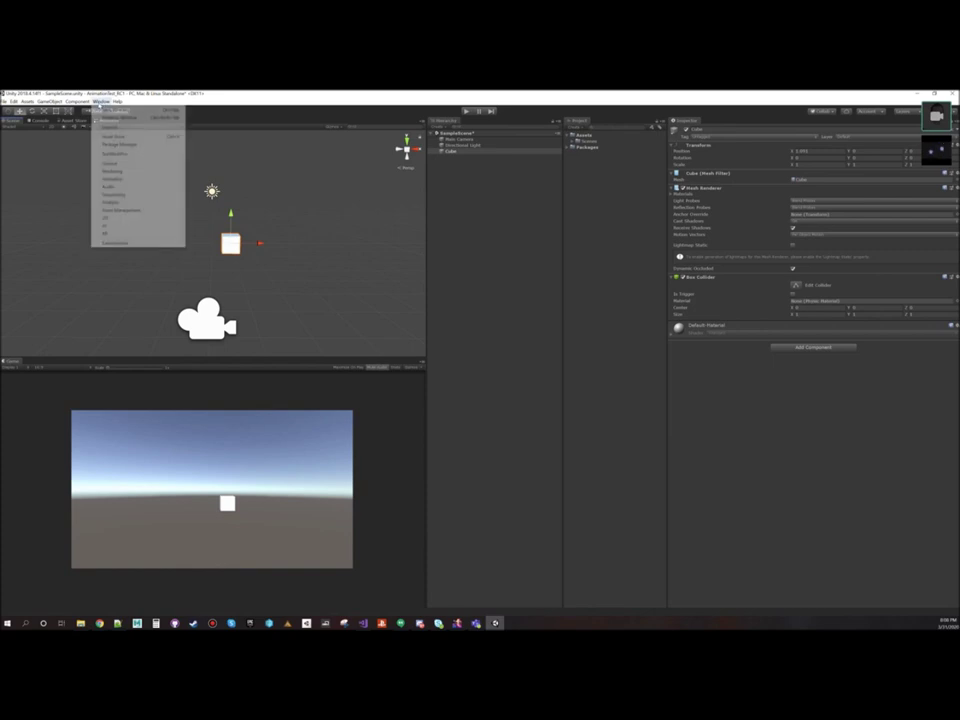
mouse_move(112, 179)
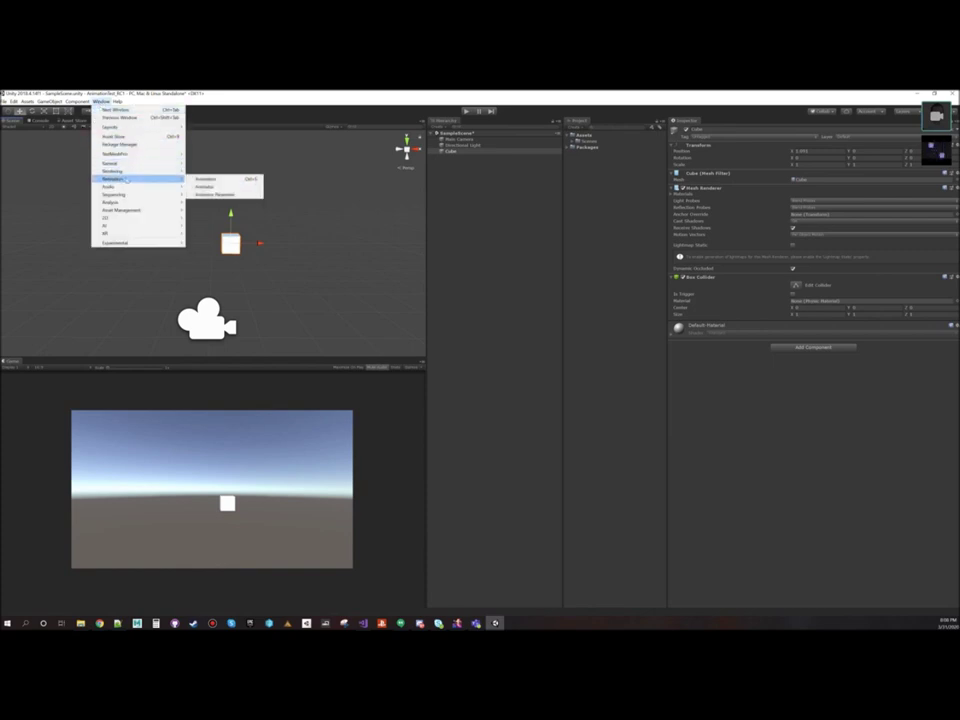
click(203, 179)
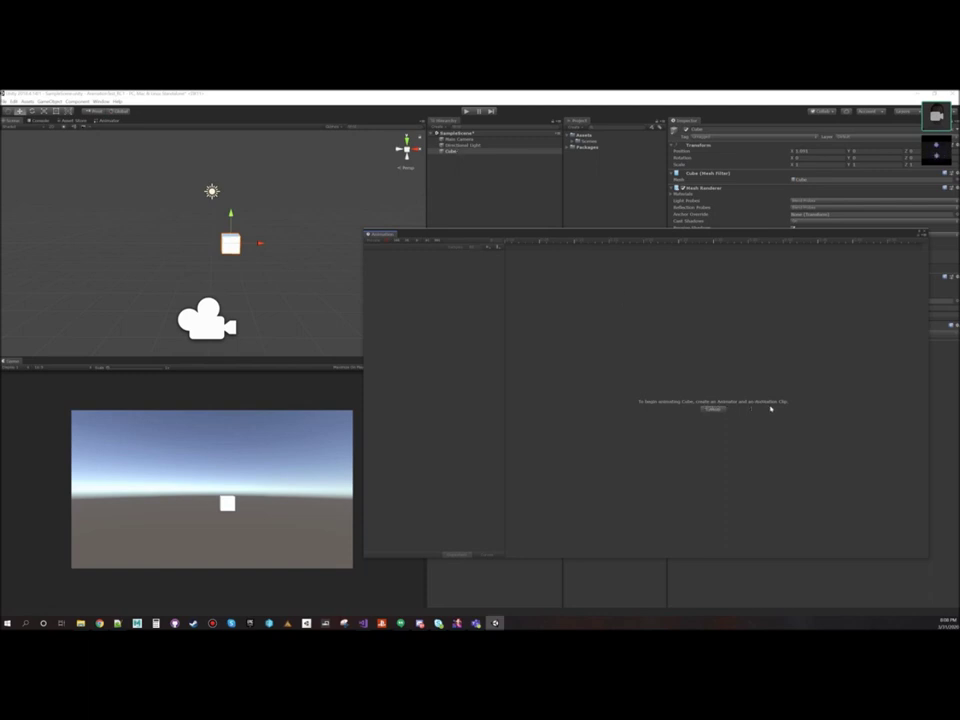
drag(381, 233, 89, 354)
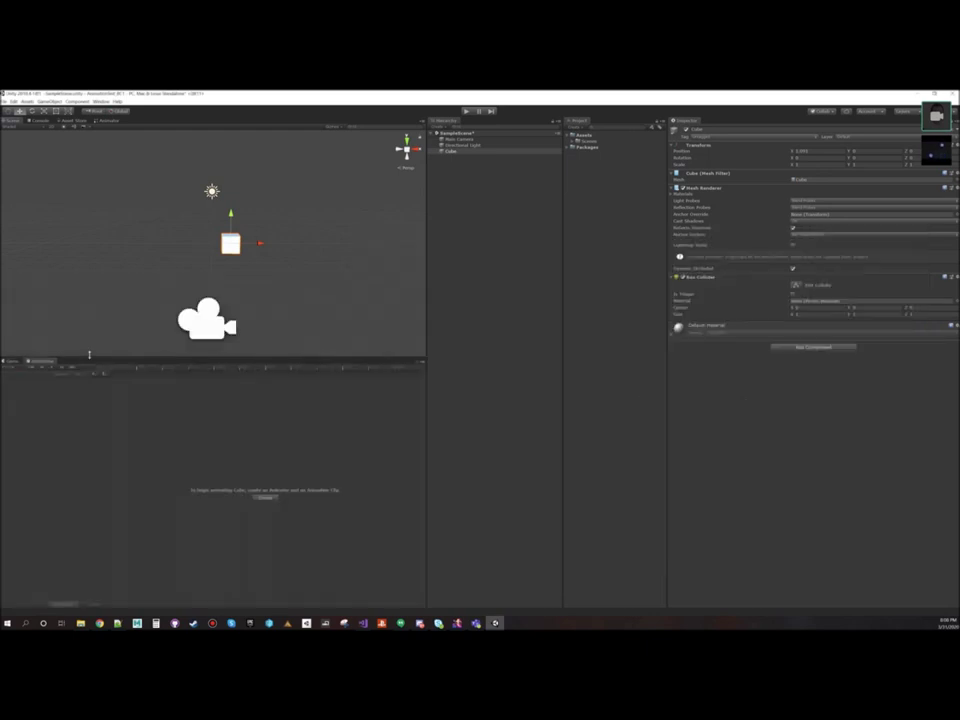
Step: Create an animation clip named MoveCube for the cube, saved in a new Animations folder inside Assets
click(265, 497)
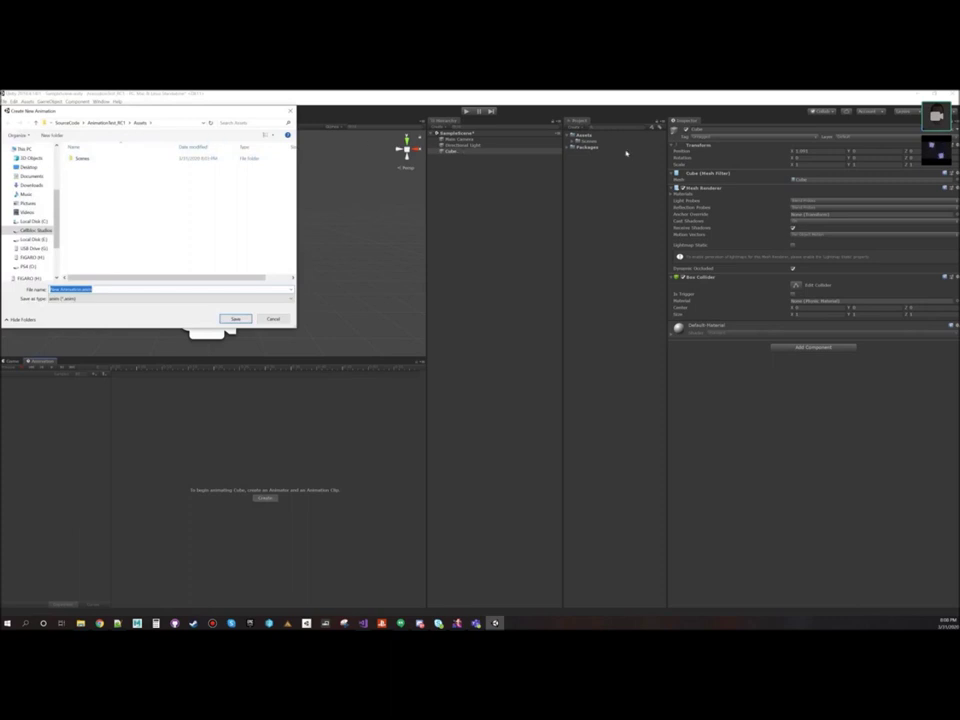
click(51, 135)
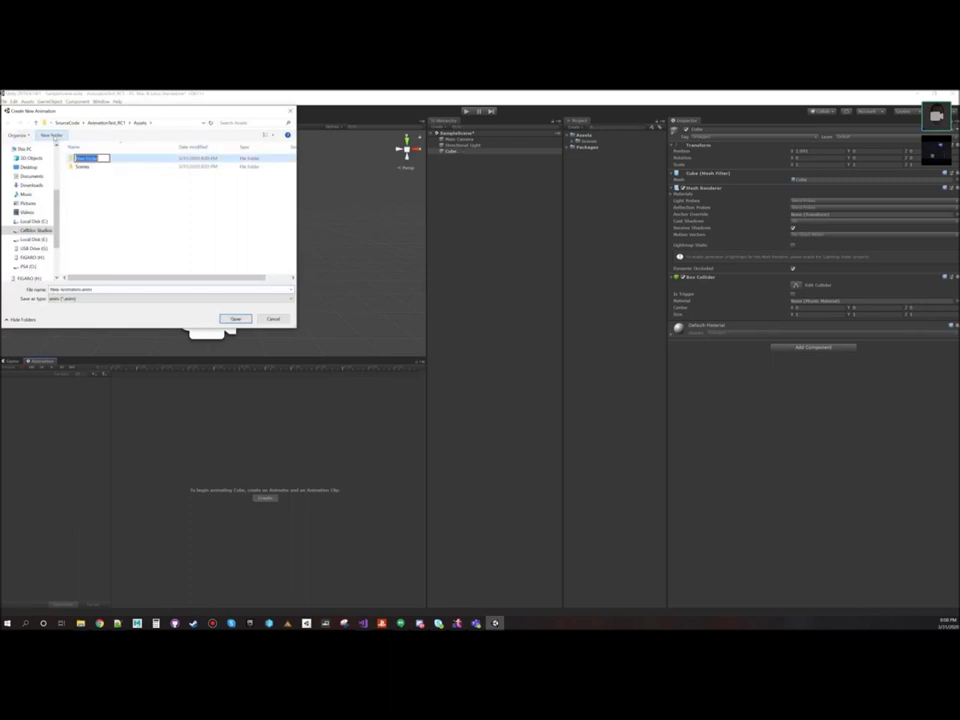
text(Animations)
key(Return)
key(Return)
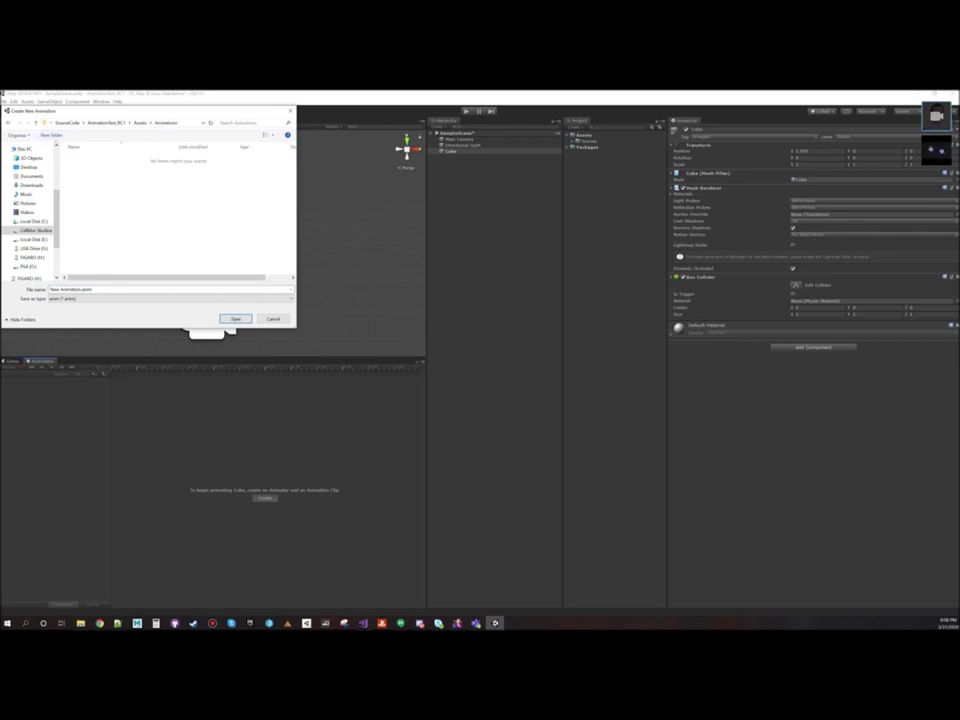
text(Movement)
key(Return)
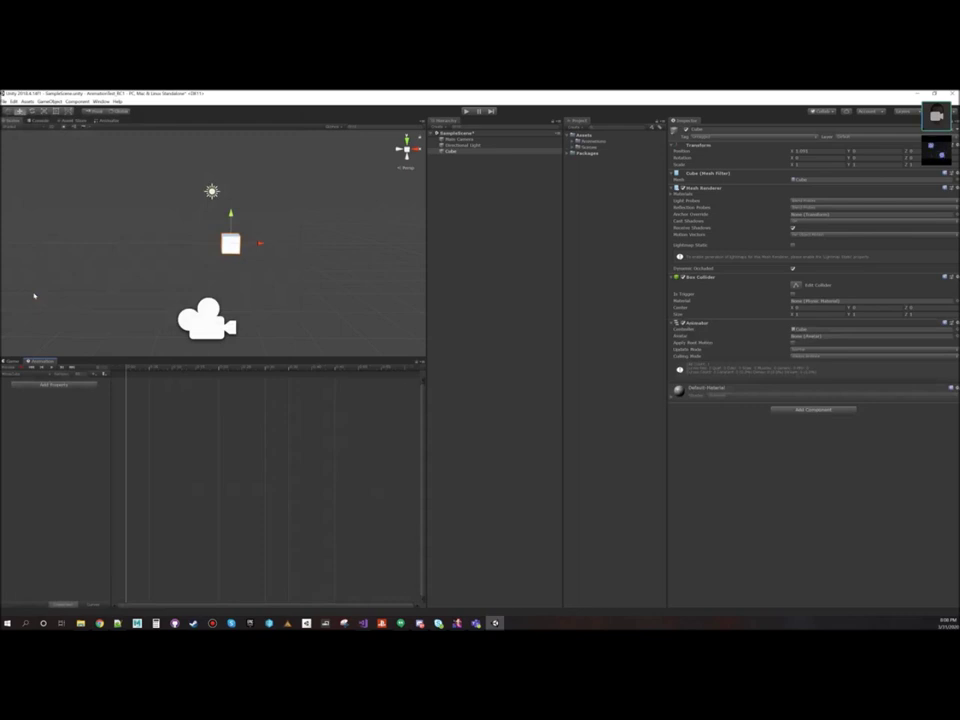
Step: Set the cube's X position to 0
click(816, 153)
text(0)
key(Return)
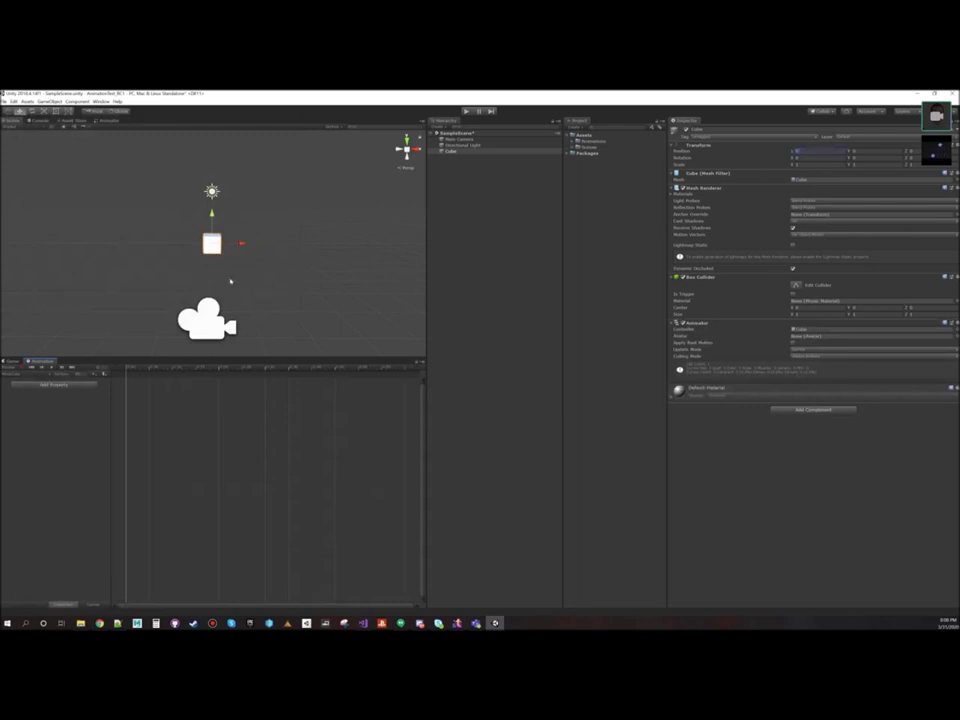
Step: Try an X position of 1 on the cube without recording and return it to 0
scroll(217, 251, up, 3)
scroll(217, 251, up, 2)
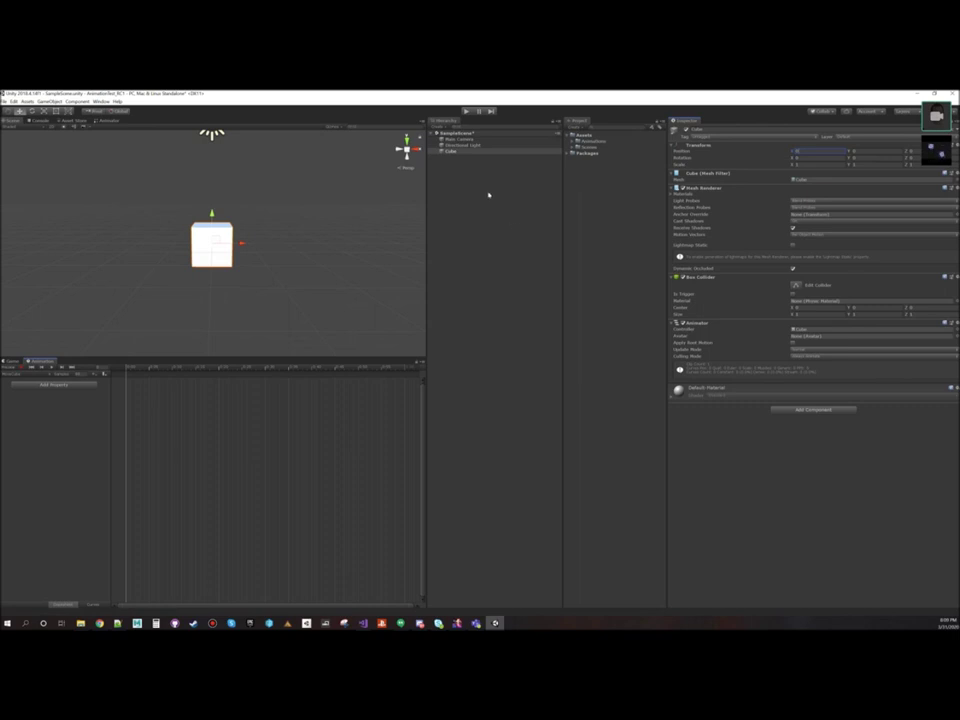
click(459, 151)
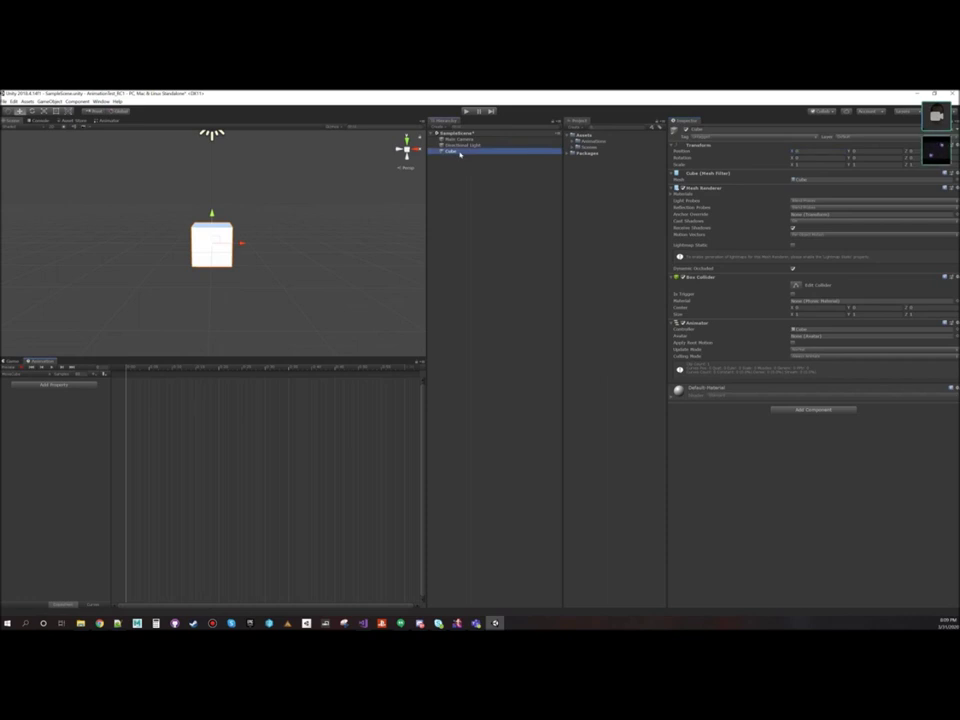
click(798, 153)
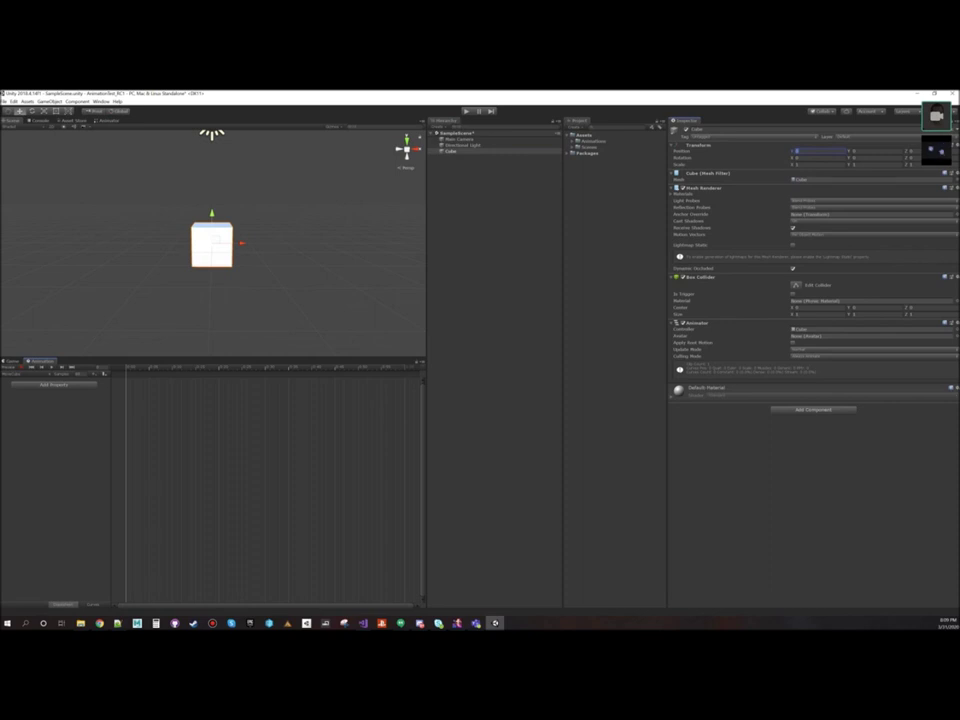
text(1)
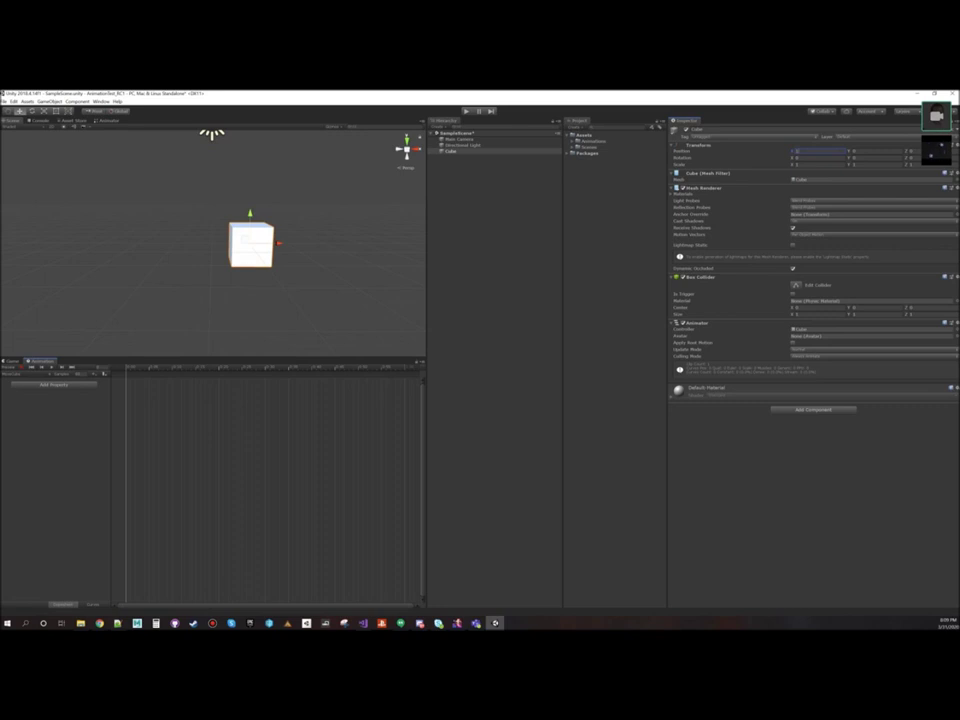
drag(806, 153, 788, 156)
text(0-10)
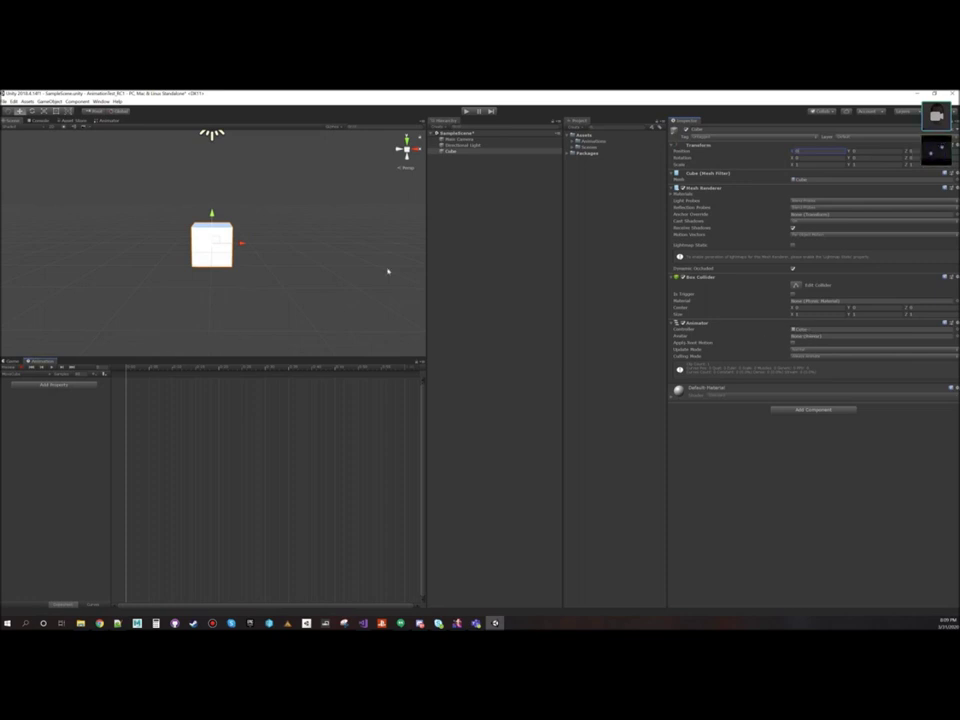
Step: Start keyframe recording for the cube's MoveCube clip
click(25, 373)
click(24, 372)
click(22, 367)
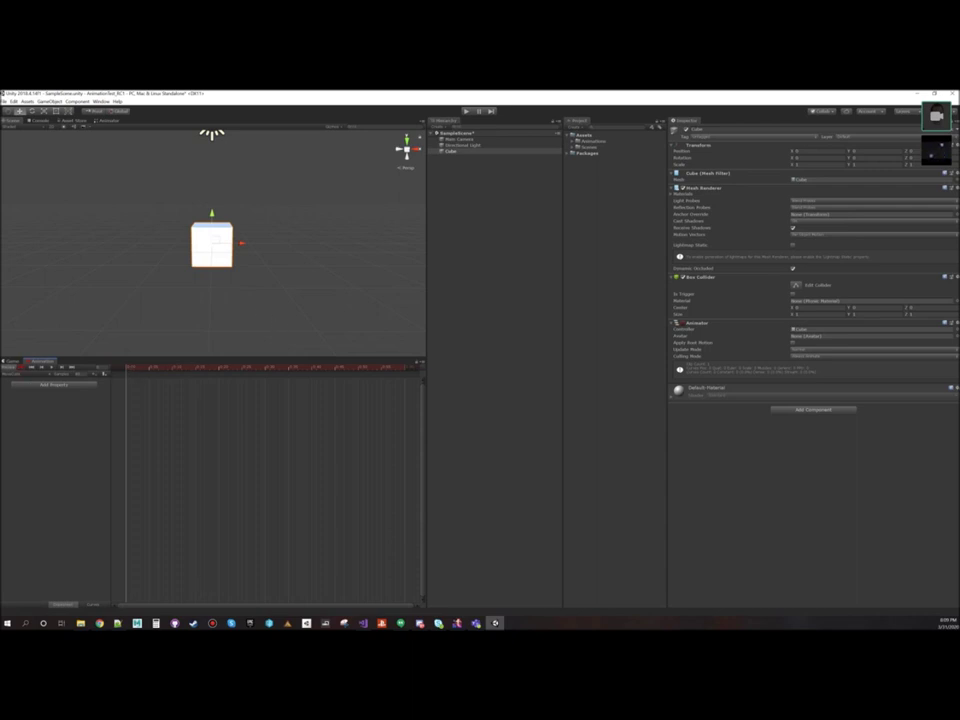
Step: Record a position keyframe at 0:30 with the cube moved along X to 3
drag(126, 370, 265, 369)
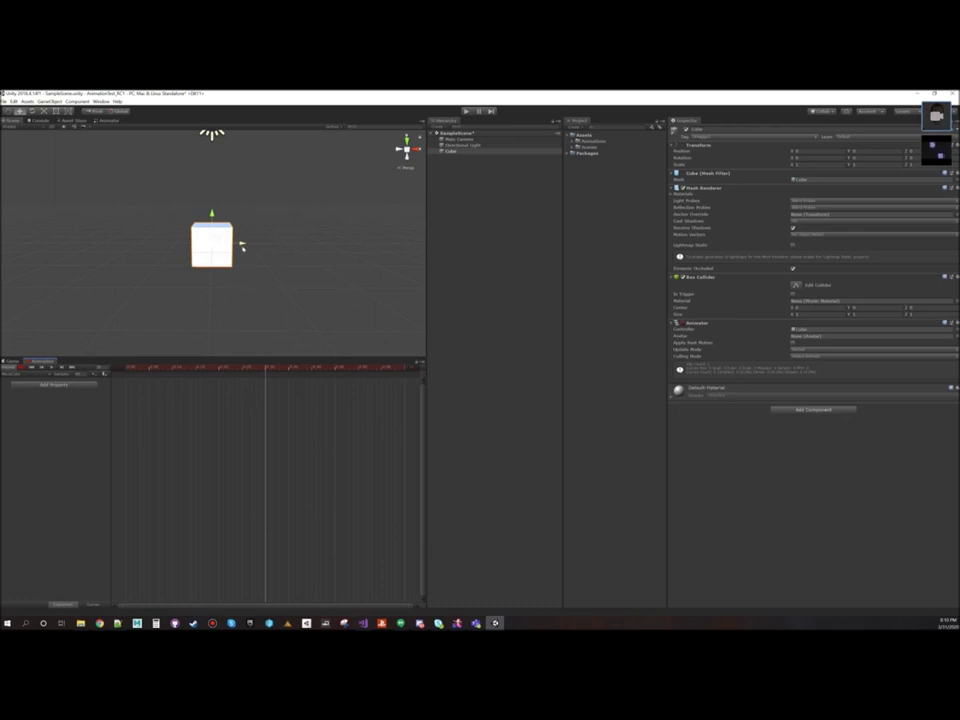
drag(241, 245, 356, 246)
click(800, 151)
text(3)
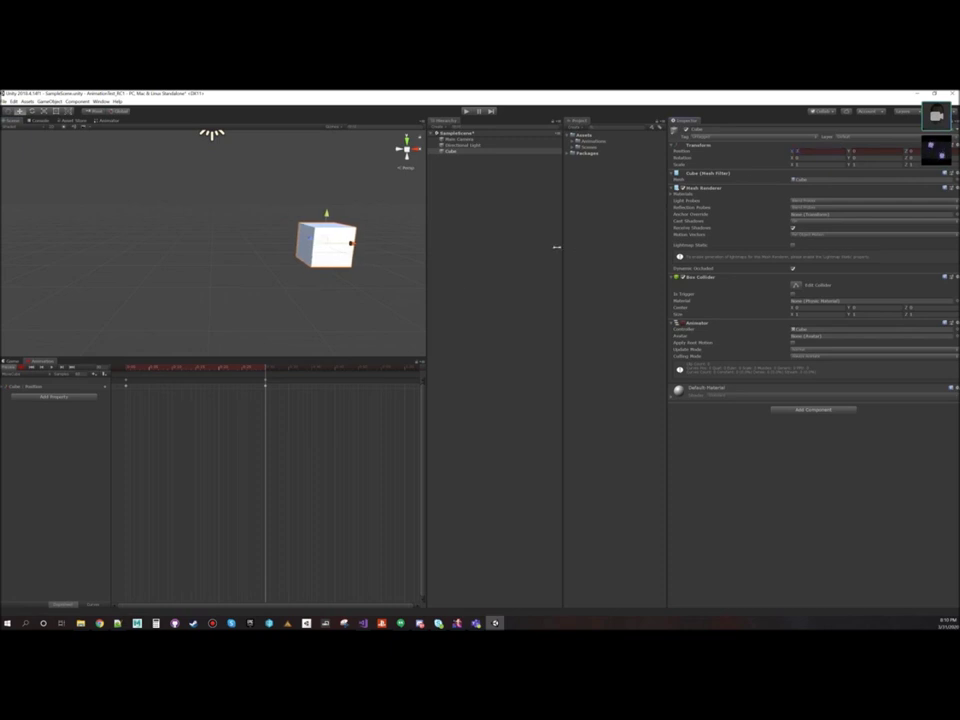
Step: Record a position keyframe at 1:00 with the cube back at X 0 and stop recording
scroll(345, 386, down, 3)
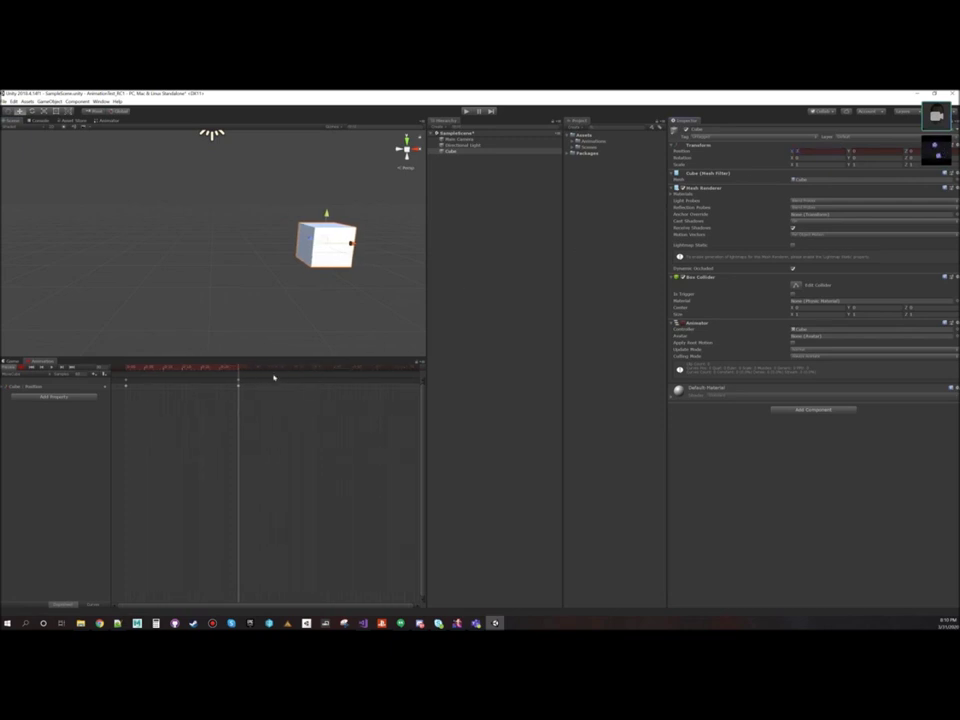
drag(239, 370, 350, 370)
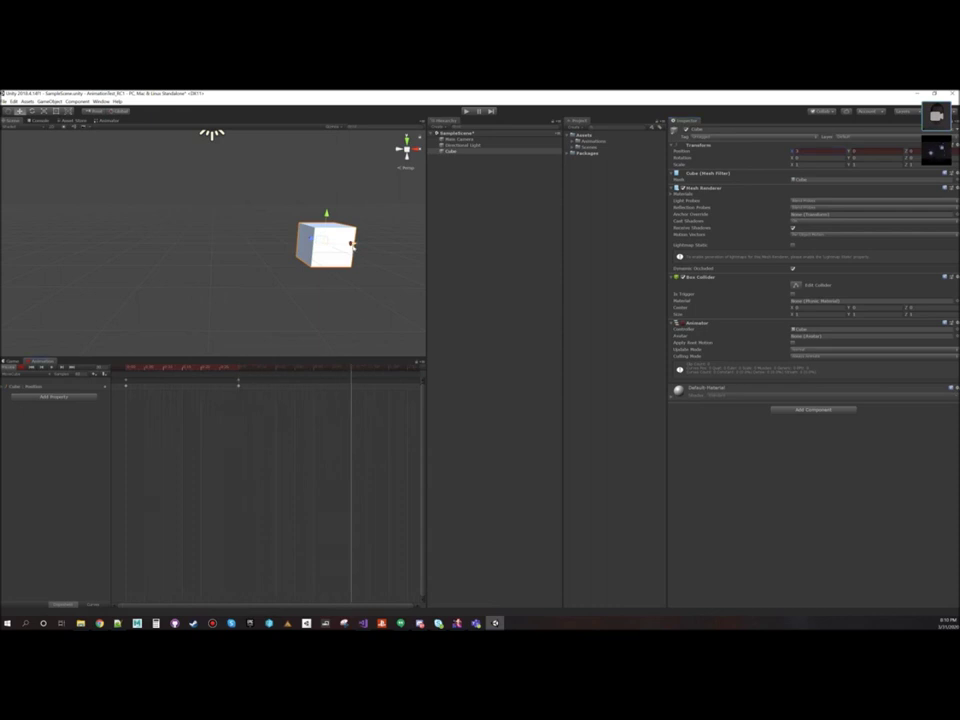
drag(351, 243, 241, 243)
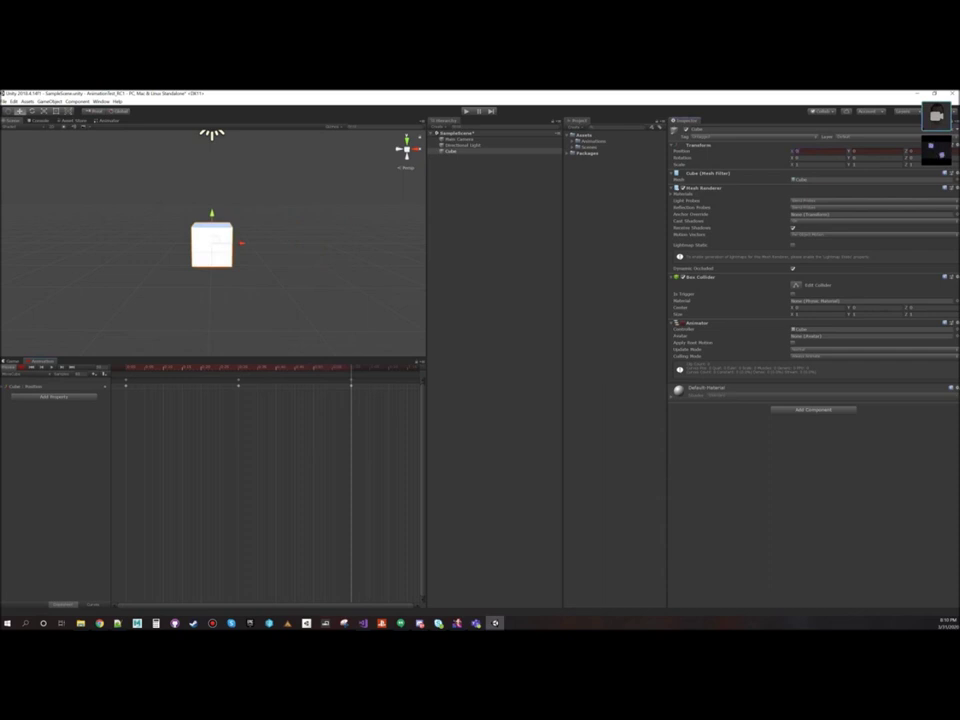
click(21, 368)
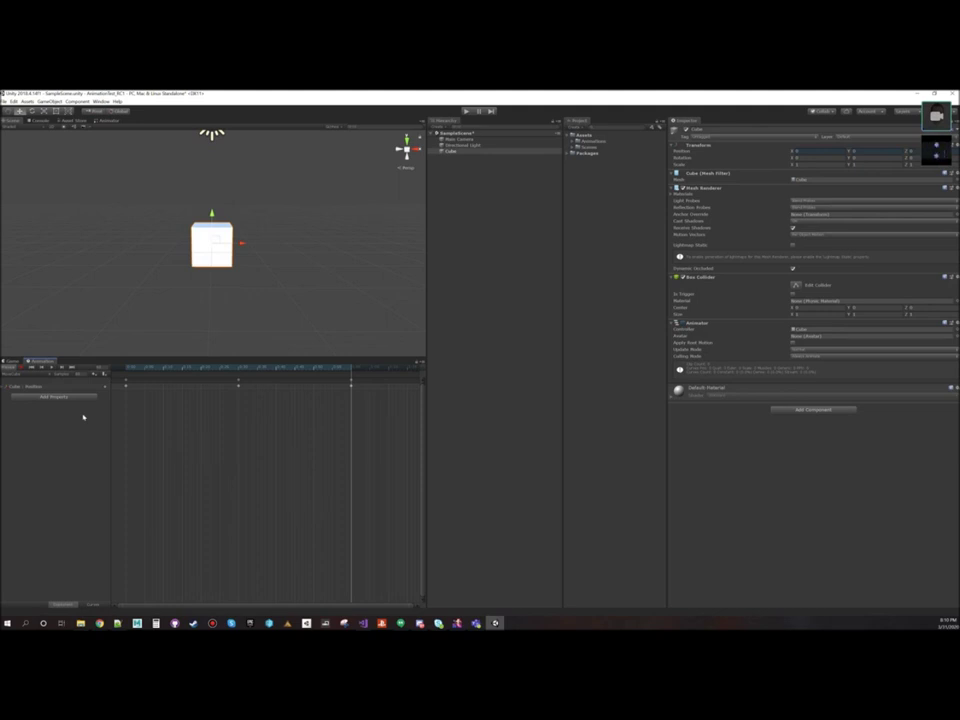
Step: Play back the clip, scrub through it and delete the last position keyframe at 1:00
click(53, 368)
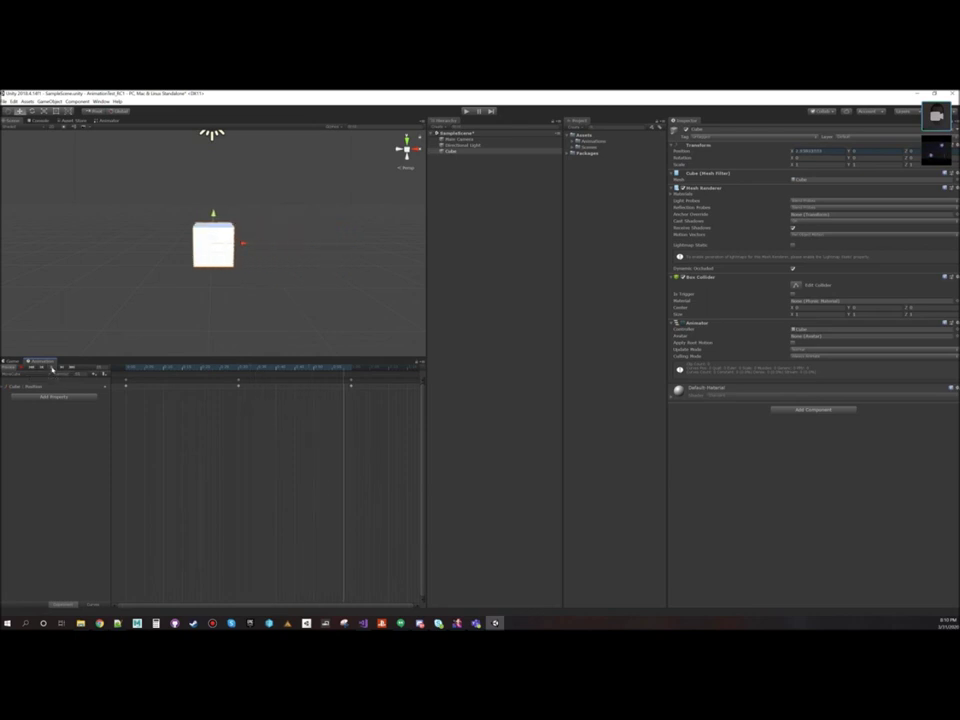
key(space)
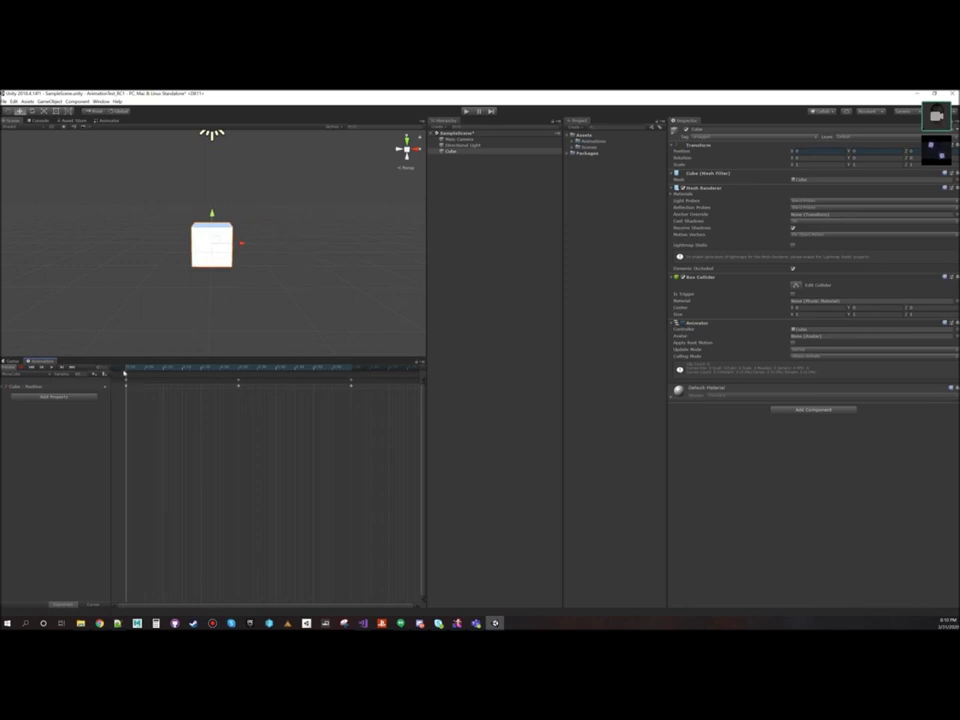
drag(127, 373, 339, 379)
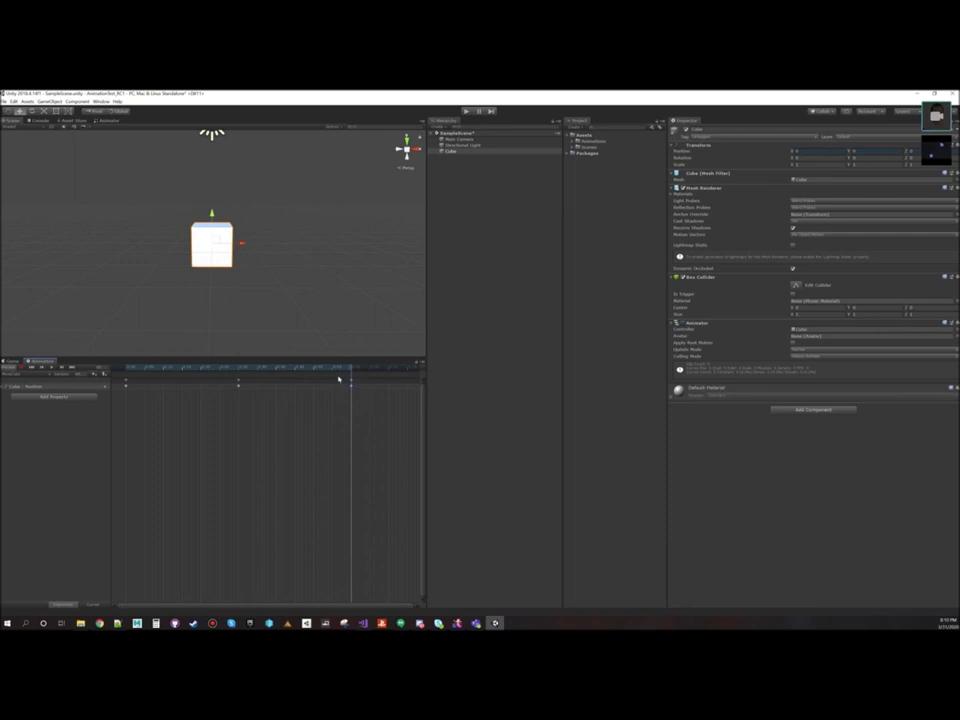
key(Delete)
Step: Preview the shortened cube animation and return the playhead to the start of the timeline
drag(353, 370, 110, 378)
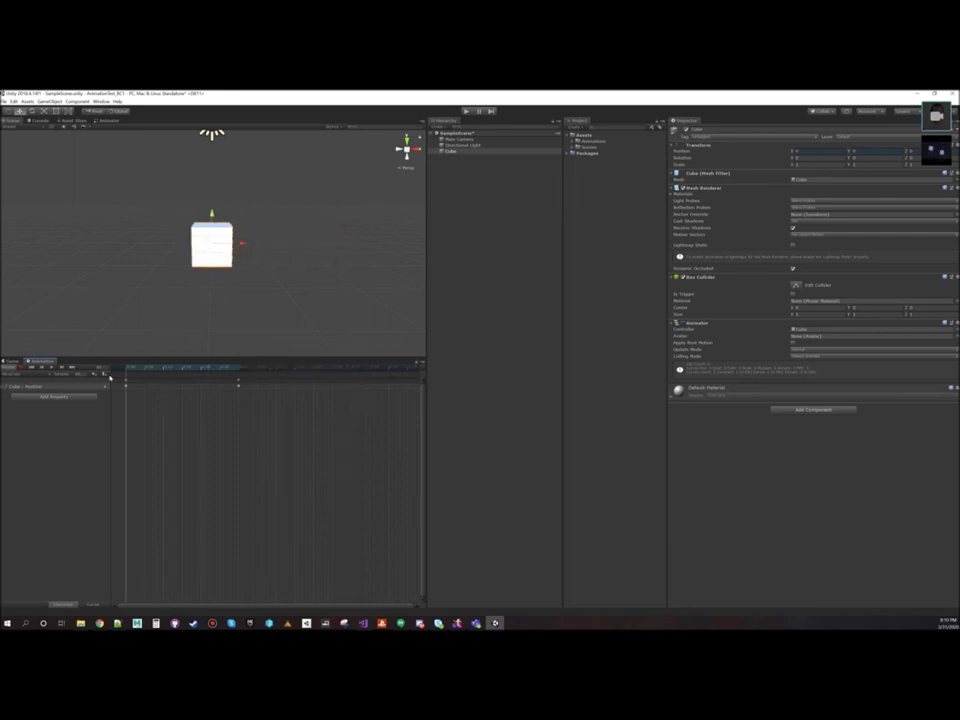
click(43, 367)
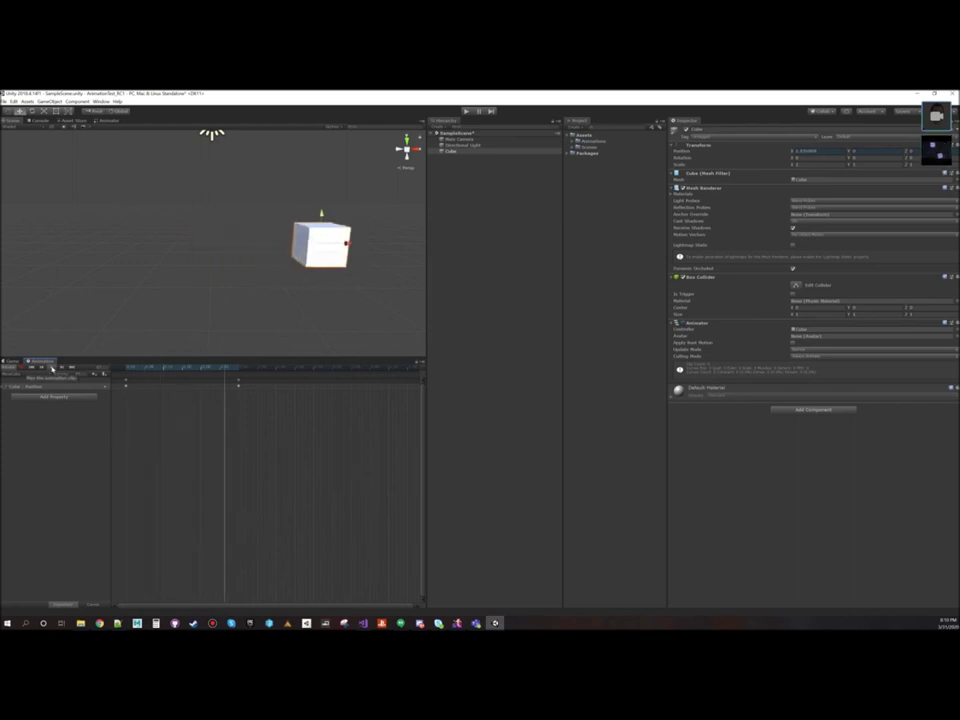
click(150, 368)
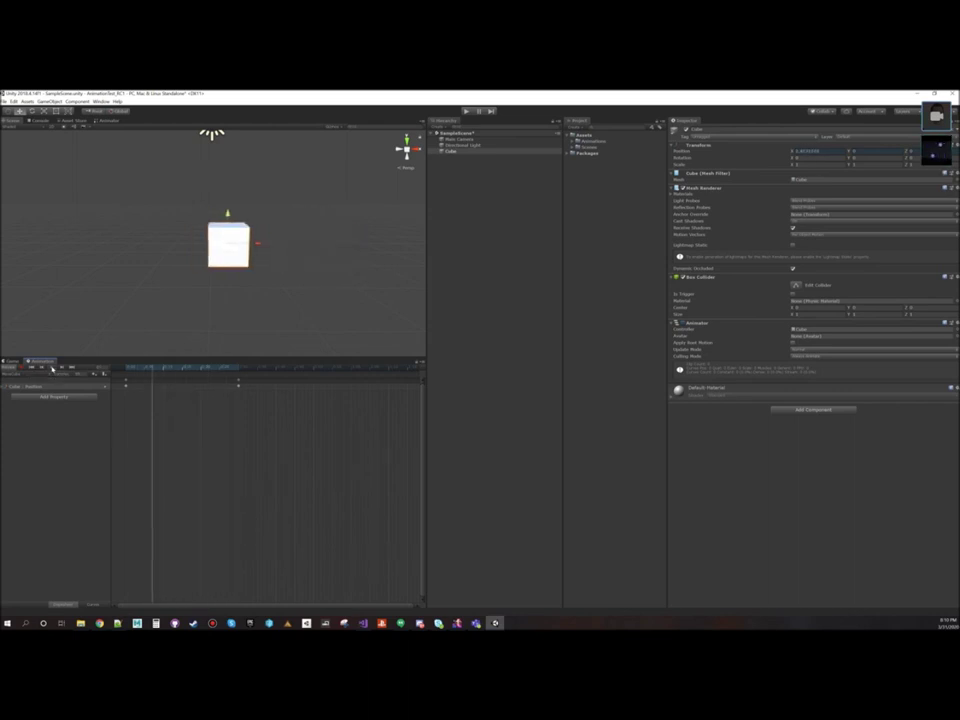
drag(147, 371, 113, 378)
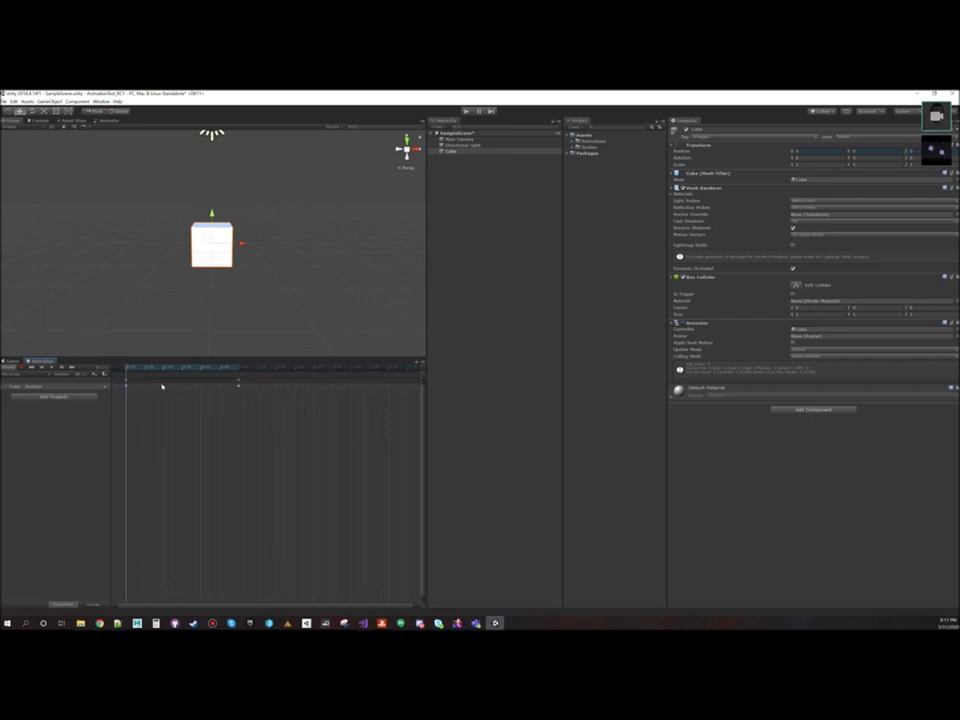
Step: Copy the cube's position keyframe from the start of the clip, paste it at 1:00 and return the playhead to the start
right_click(128, 386)
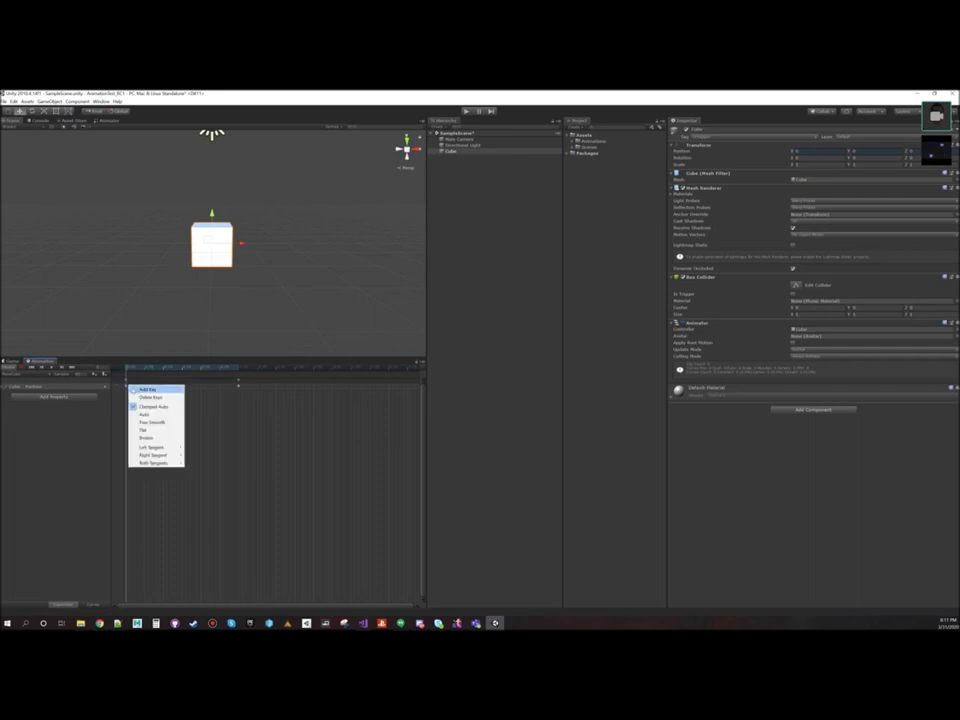
click(186, 486)
drag(146, 413, 119, 376)
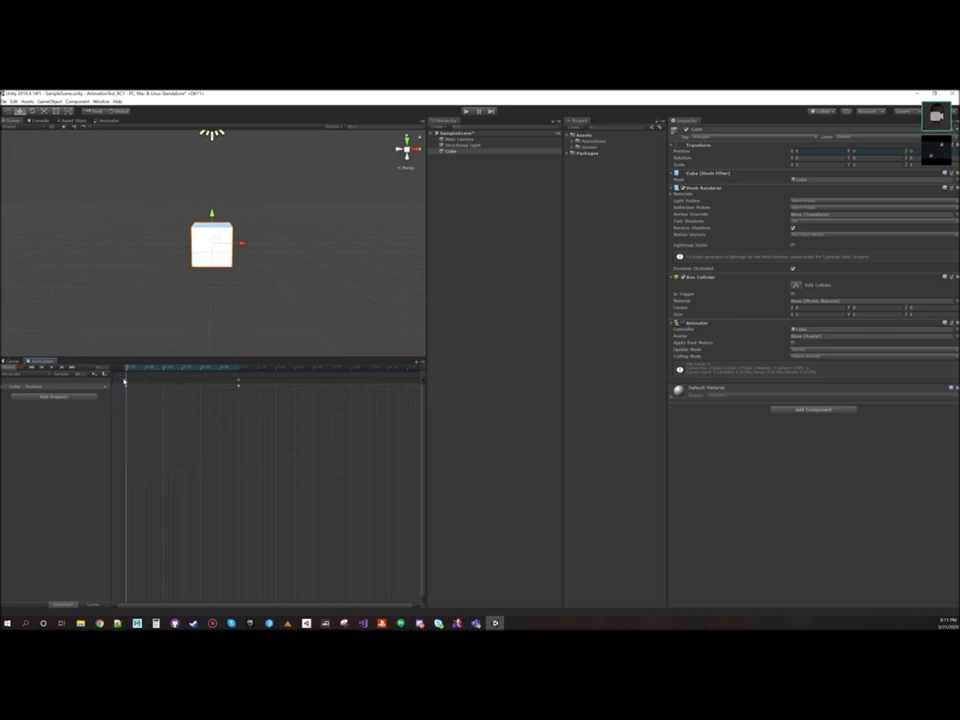
right_click(126, 382)
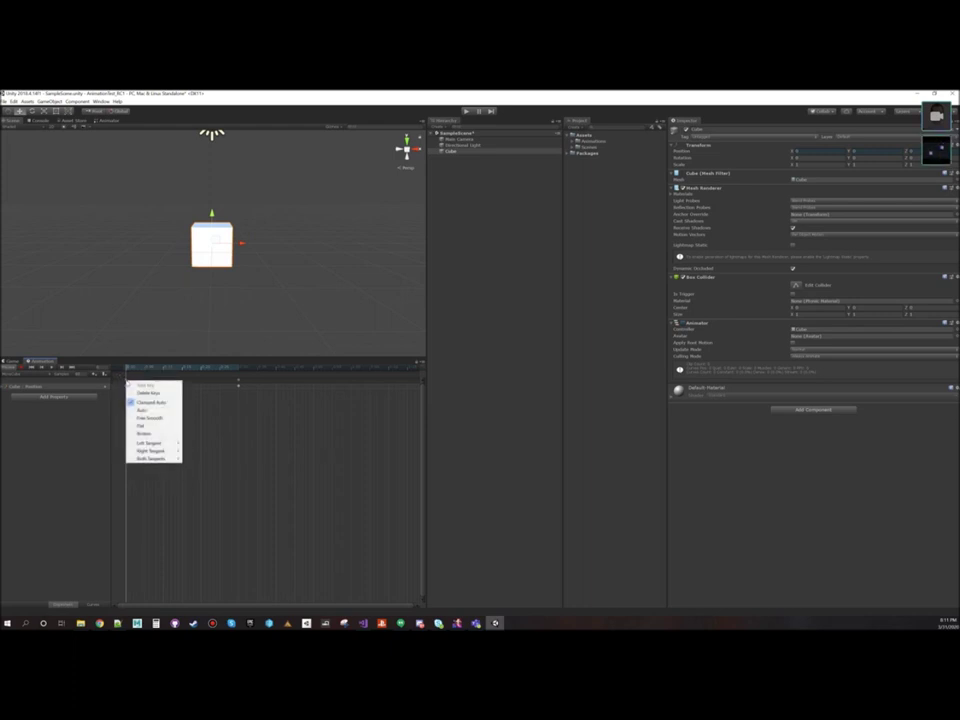
click(215, 441)
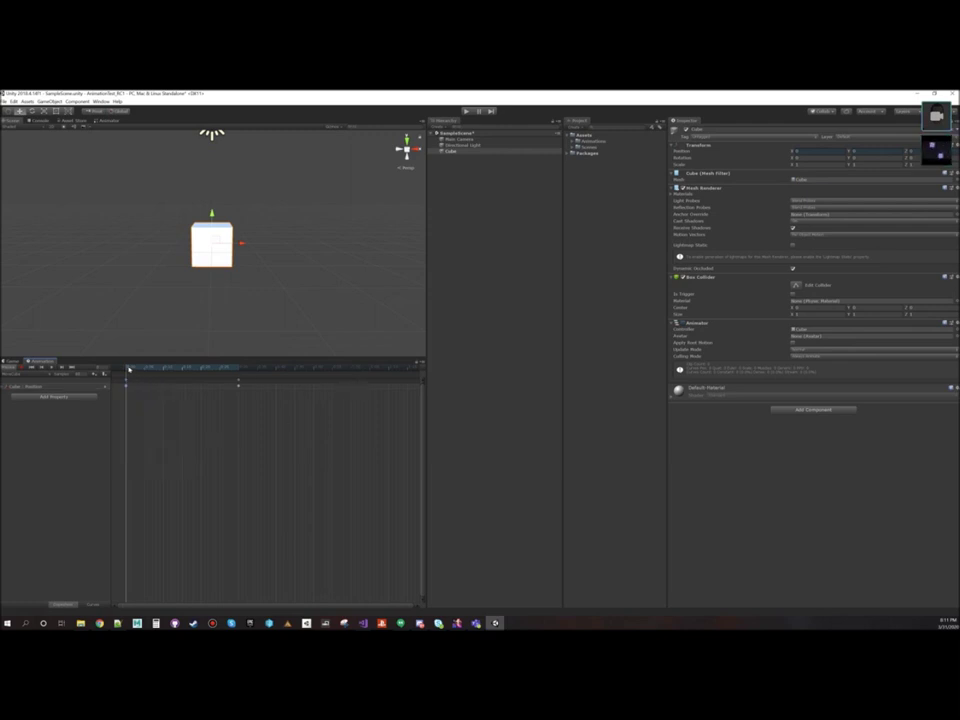
drag(128, 369, 350, 373)
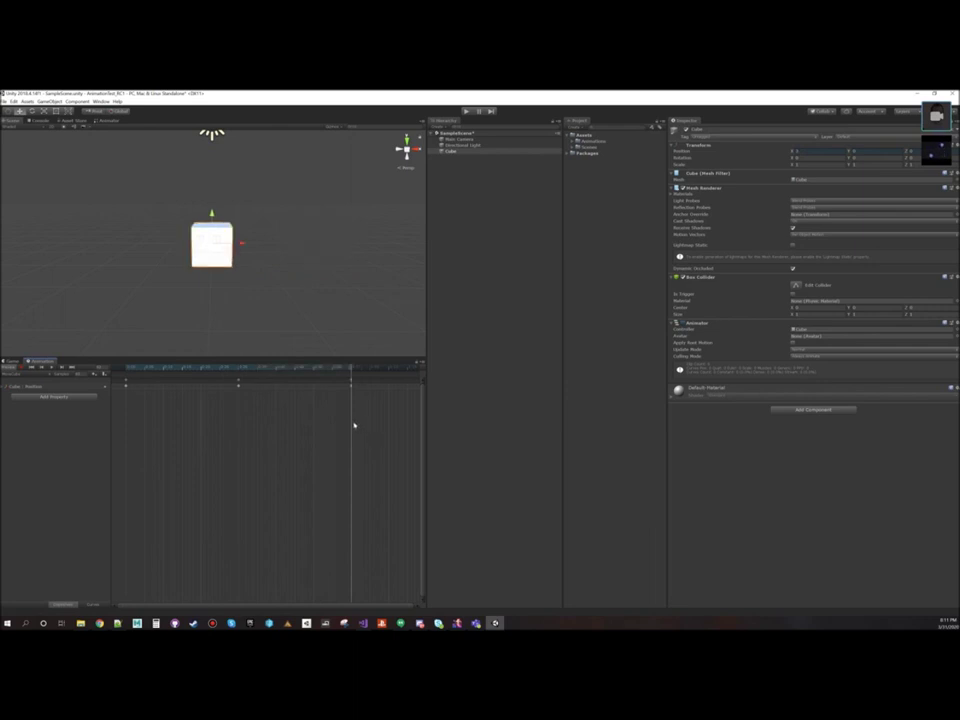
drag(351, 371, 126, 377)
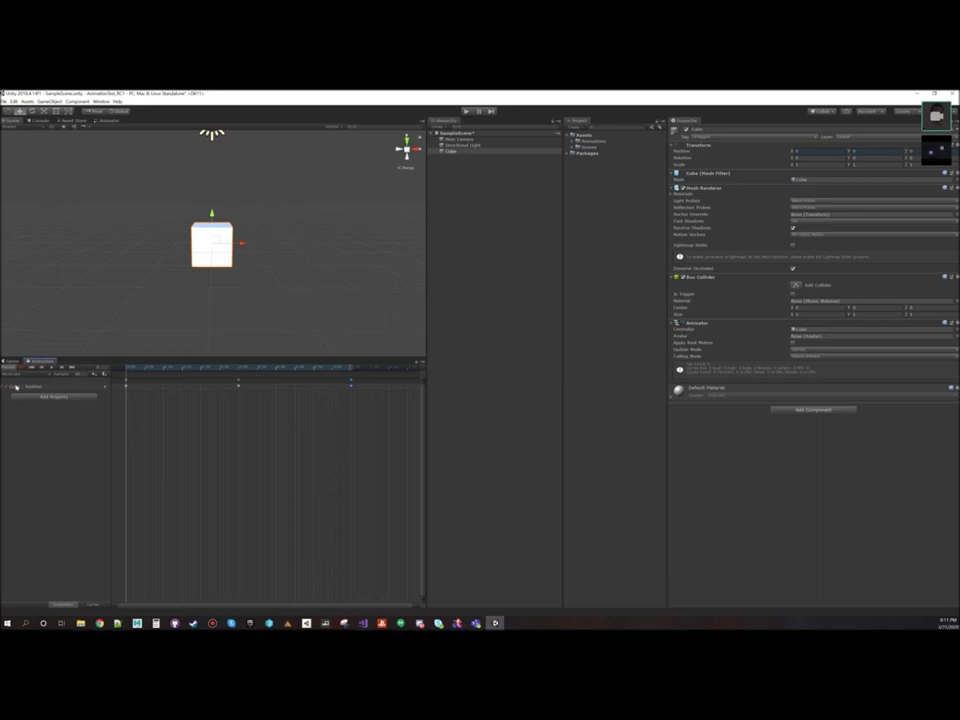
Step: Expand the cube's position properties and record a rotation keyframe at 0:30 with Y rotation 45
click(4, 387)
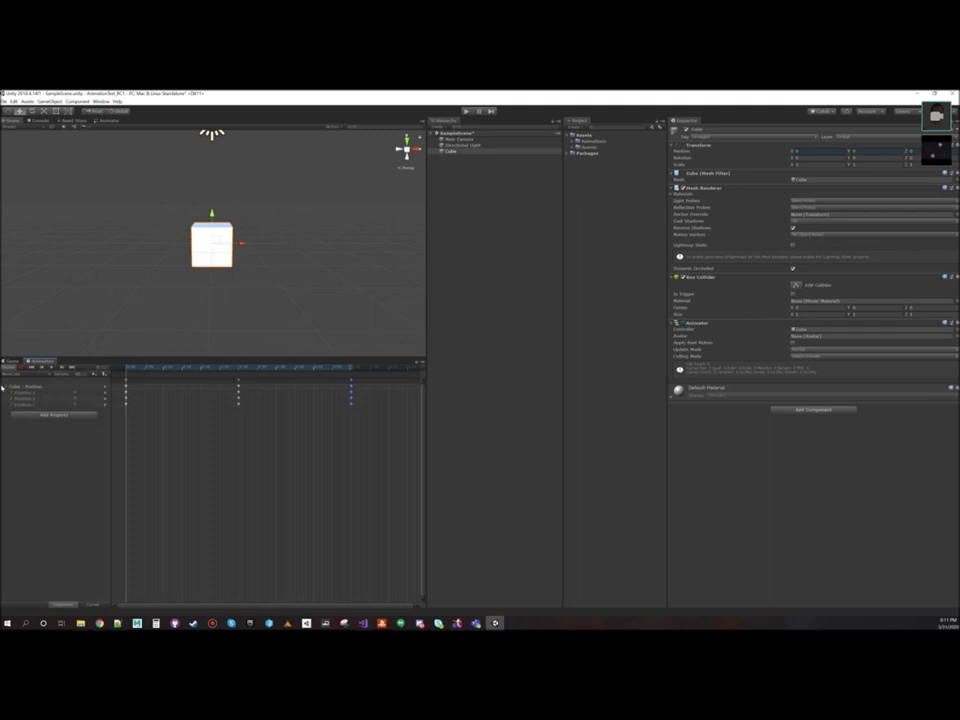
drag(126, 373, 238, 373)
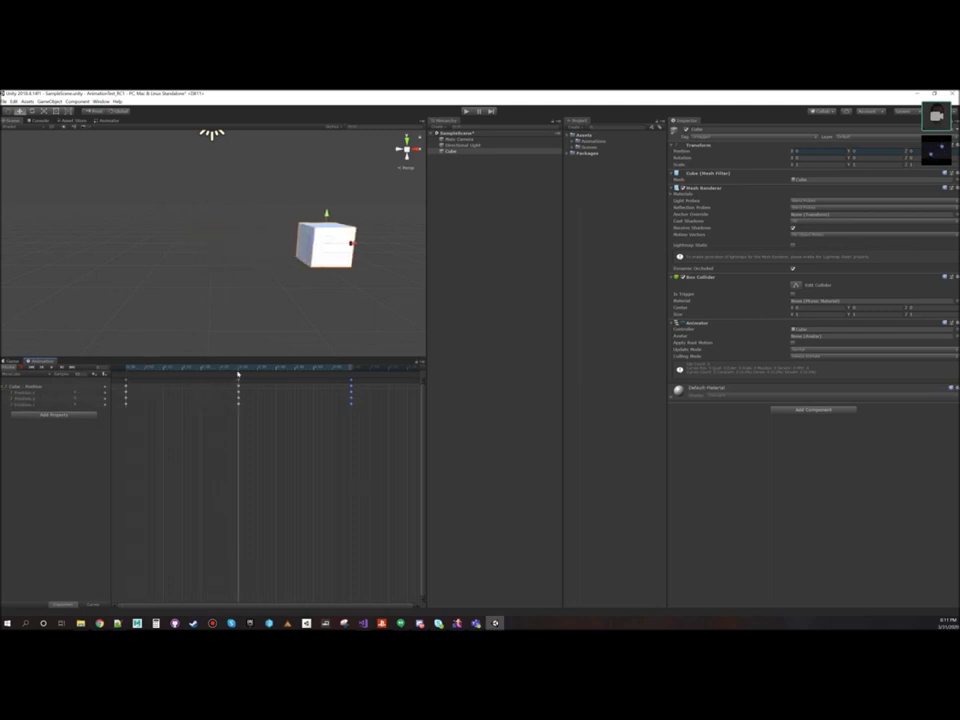
click(22, 369)
click(877, 157)
text(45)
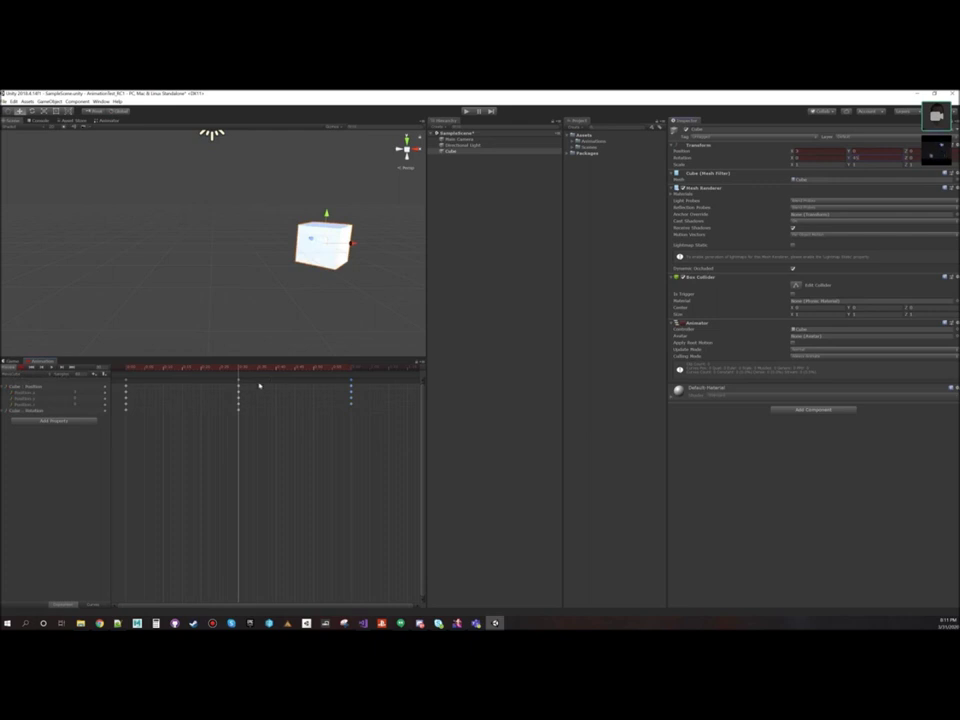
Step: Record a rotation keyframe at 1:00 with Y rotation 0, return the playhead to the start and stop recording
drag(233, 366, 351, 396)
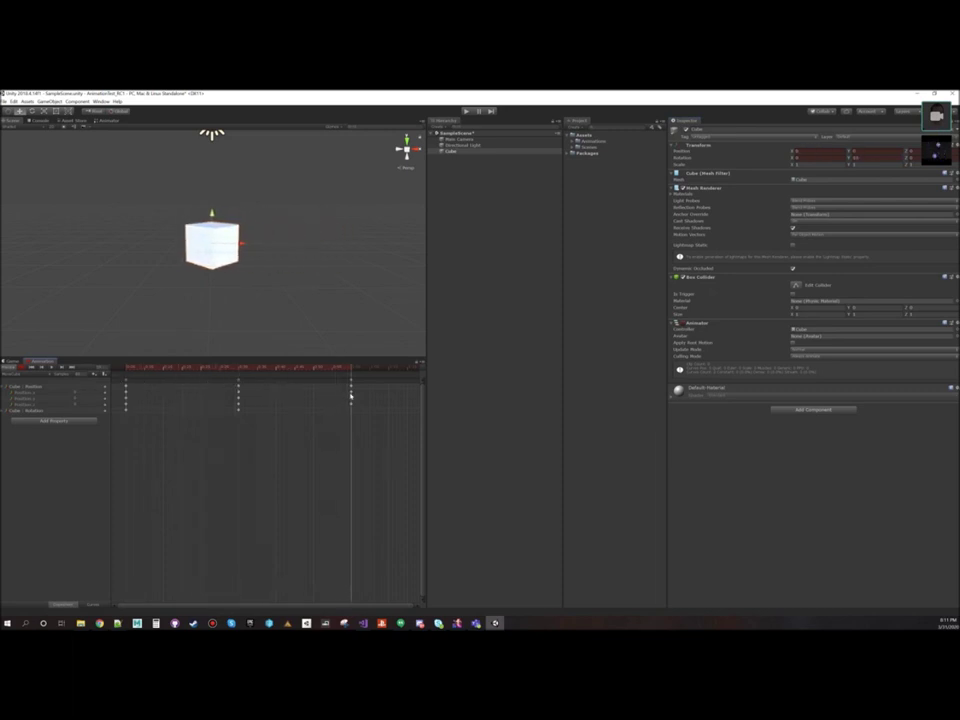
click(856, 157)
text(0)
key(Return)
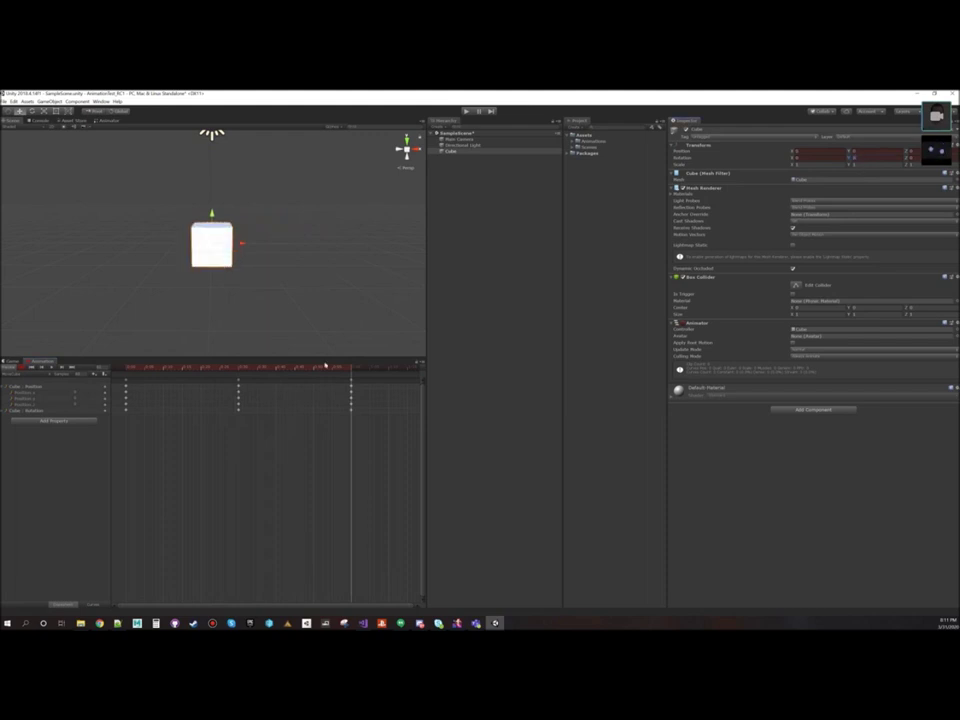
drag(325, 365, 108, 388)
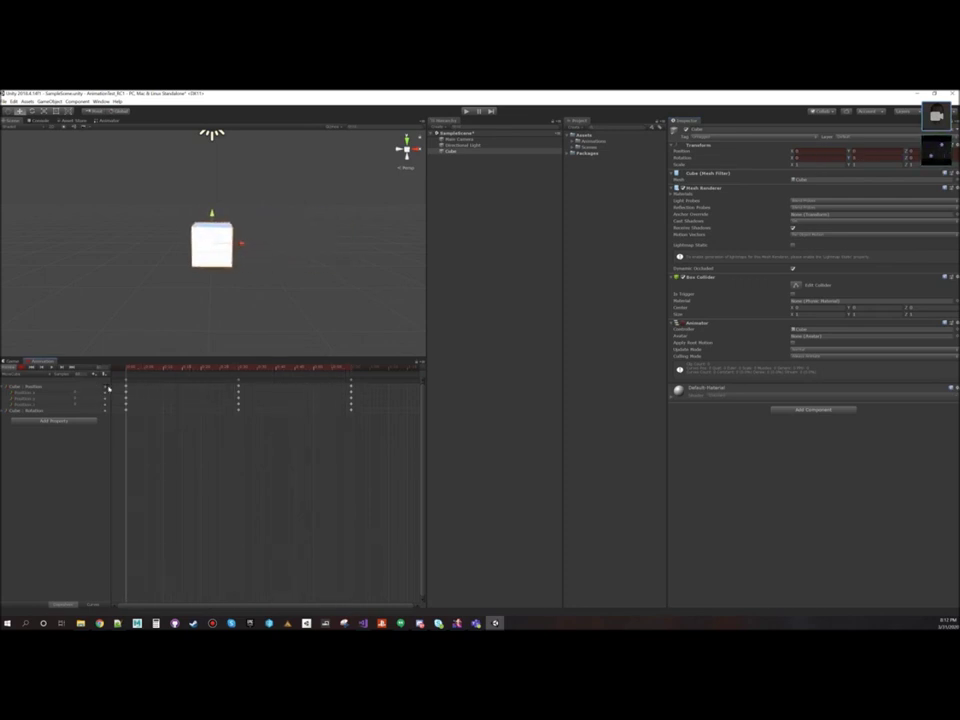
click(21, 367)
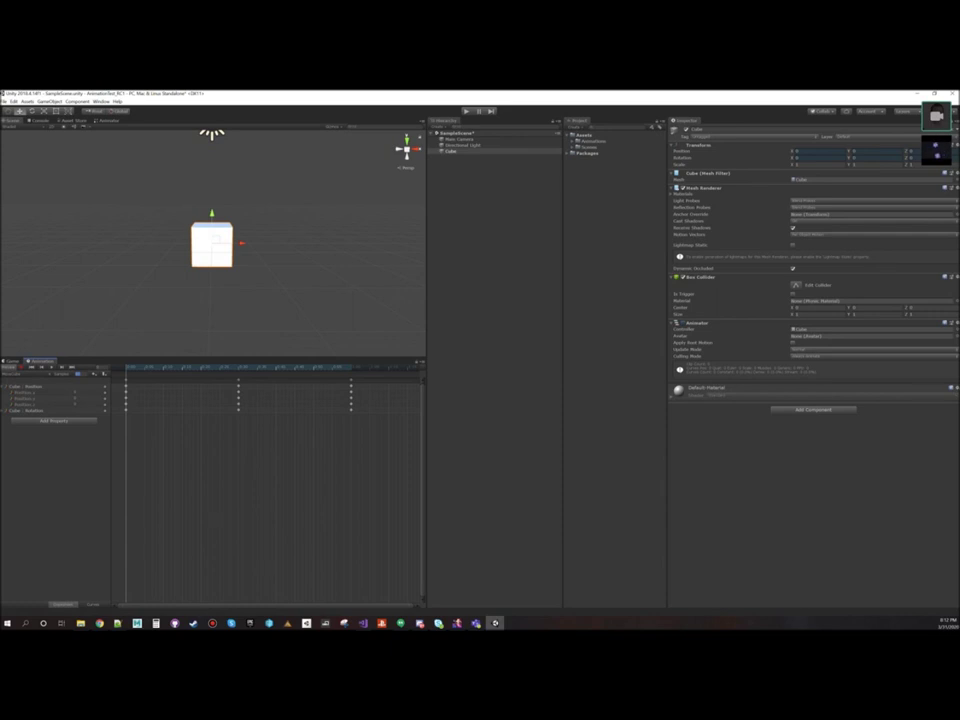
Step: Preview the move and rotation, lower the clip's sample rate to slow it down and replay it, ending with the playhead at the start
click(50, 367)
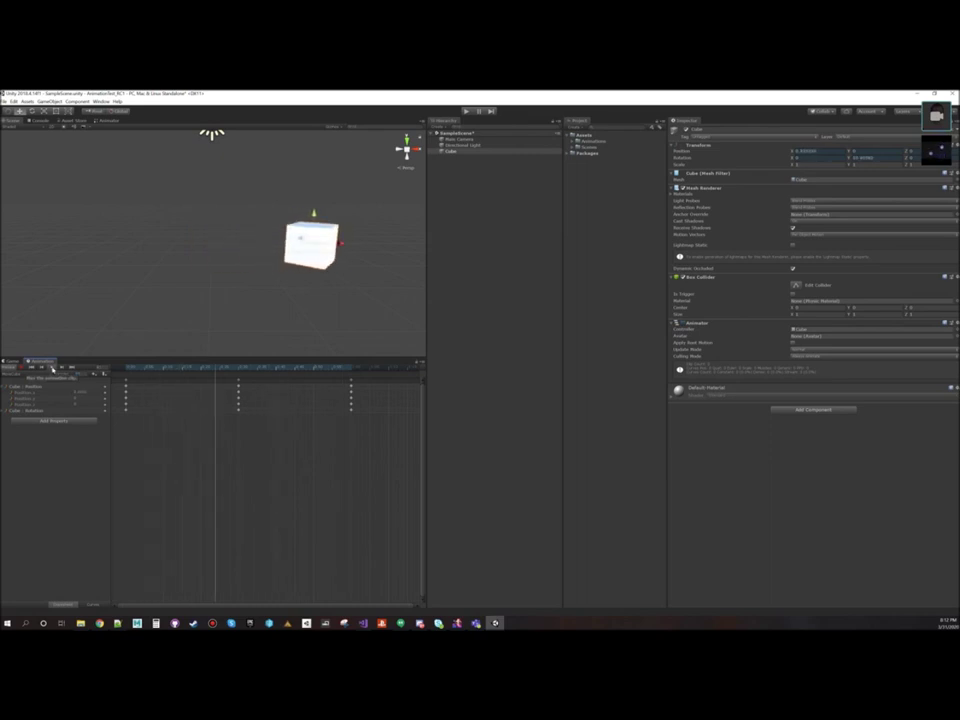
click(52, 367)
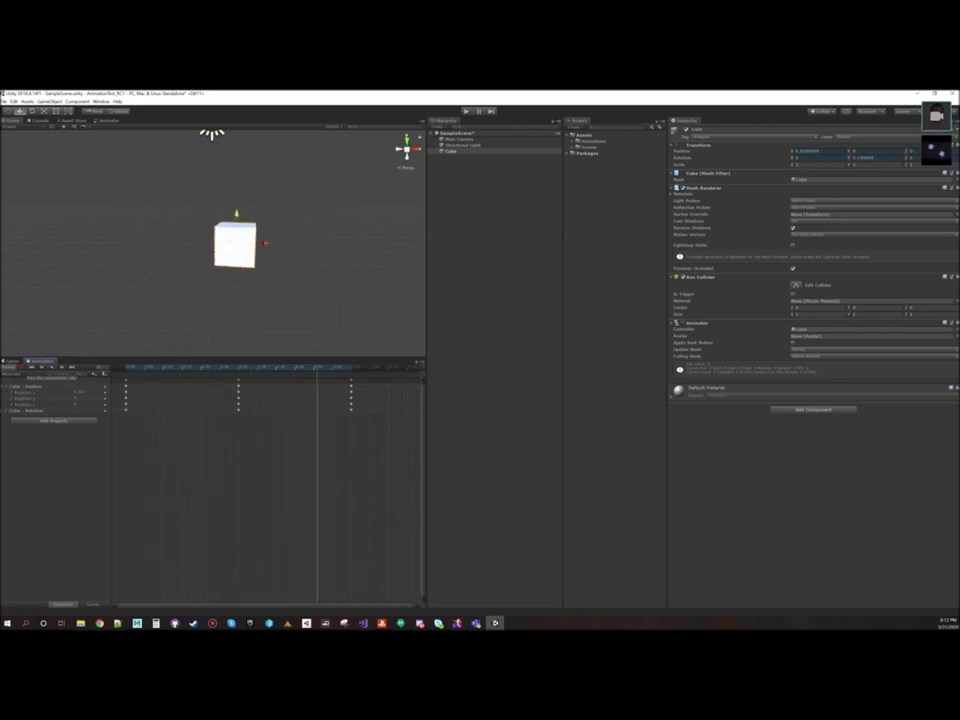
key(Delete)
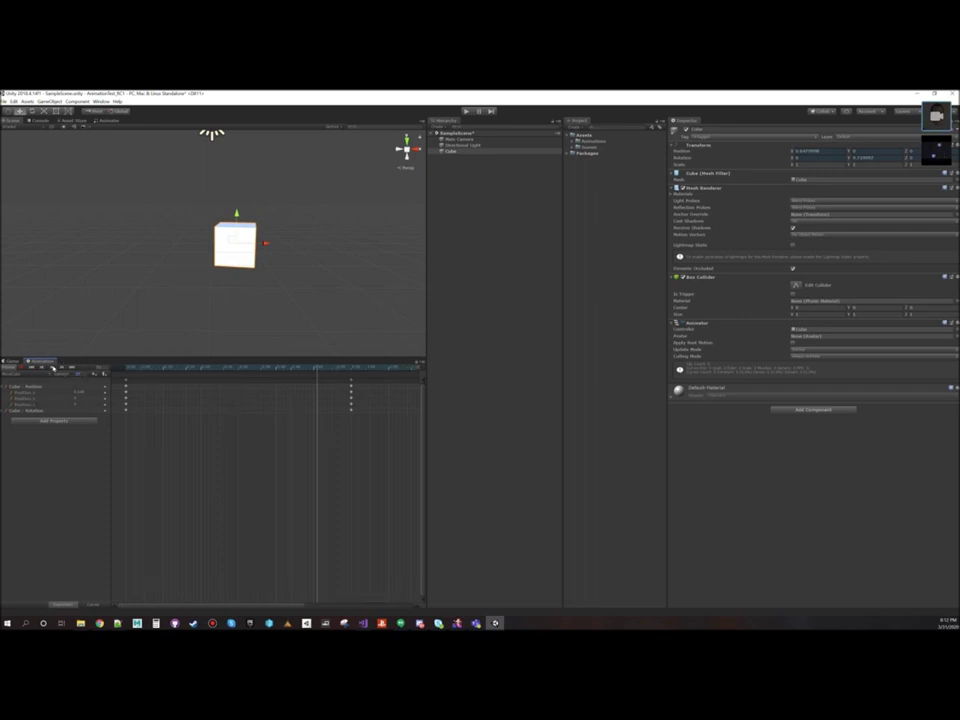
click(52, 368)
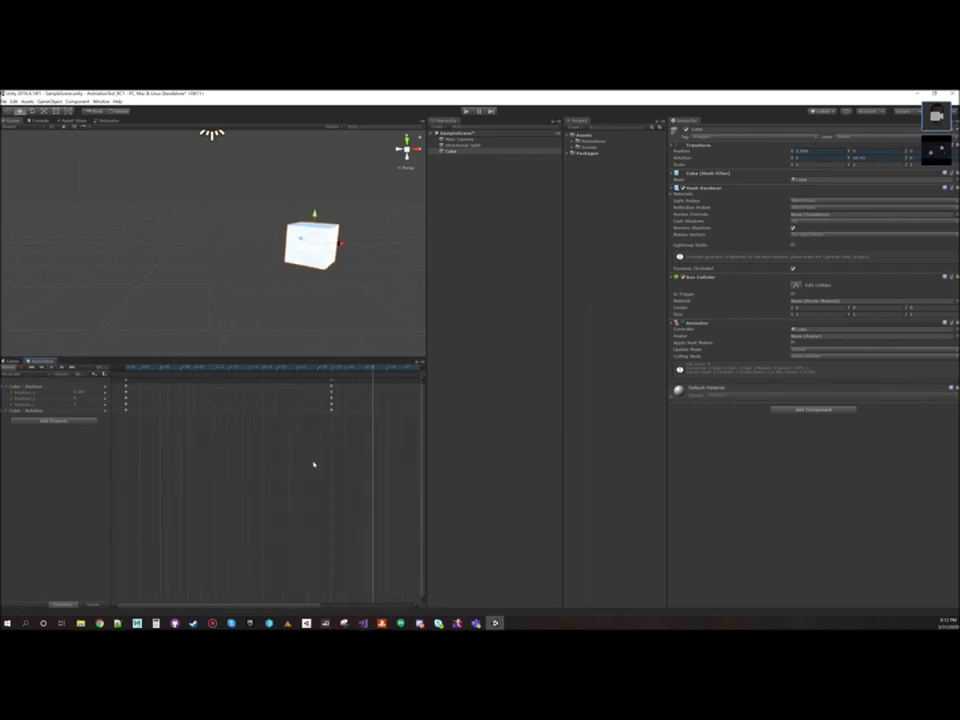
scroll(296, 461, down, 3)
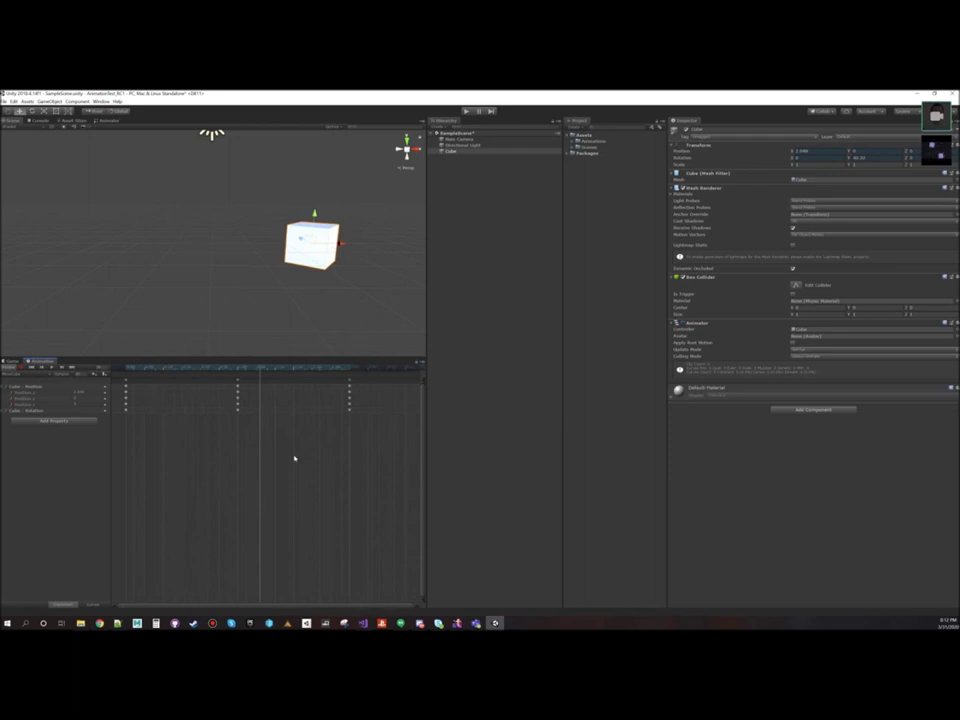
drag(261, 367, 117, 378)
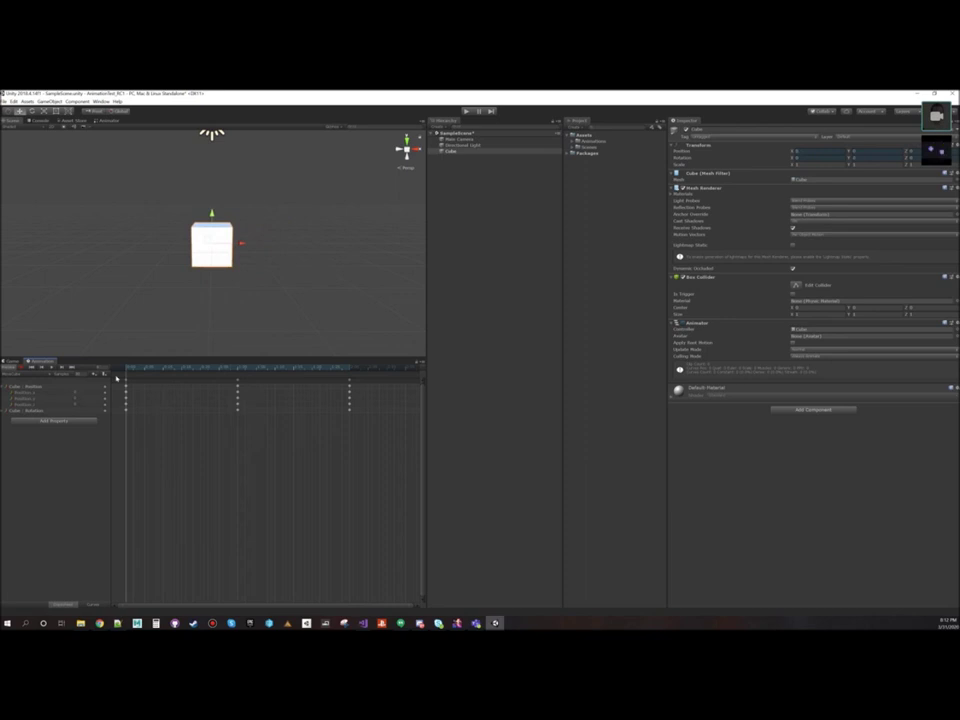
Step: Record scale keyframes with Y scale 2 at the middle keyframe and Y scale 1 at the last keyframe
click(22, 368)
click(237, 367)
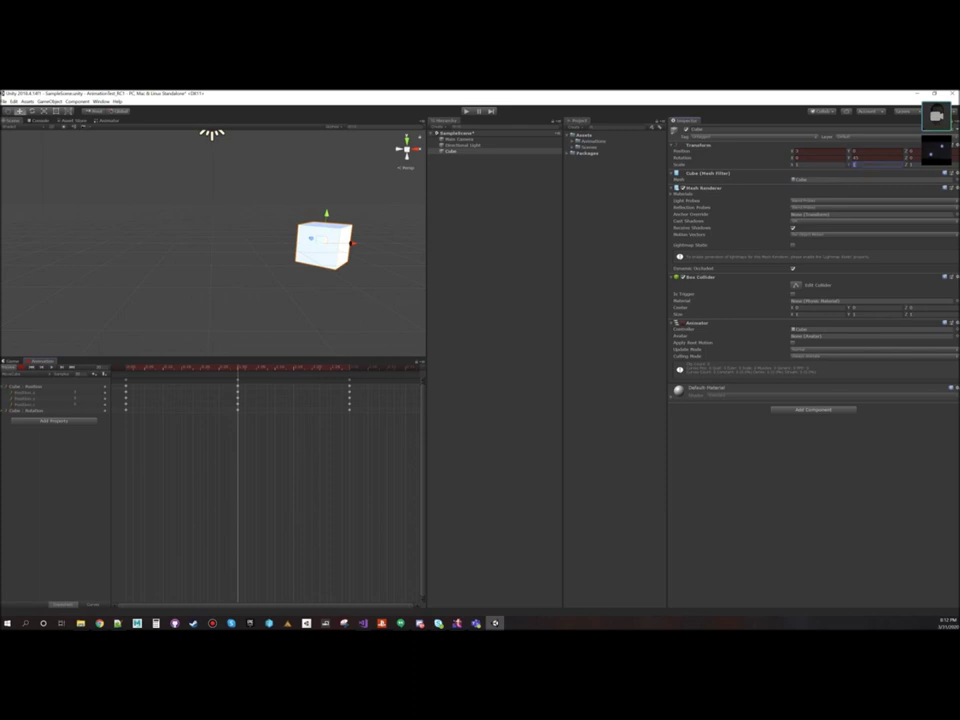
text(2)
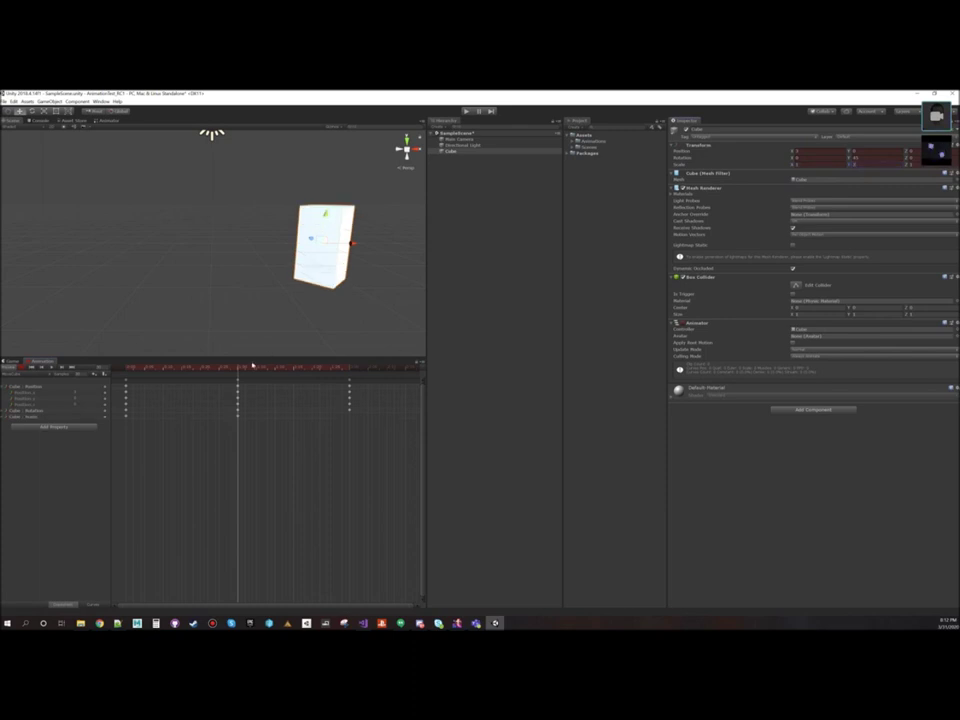
click(350, 369)
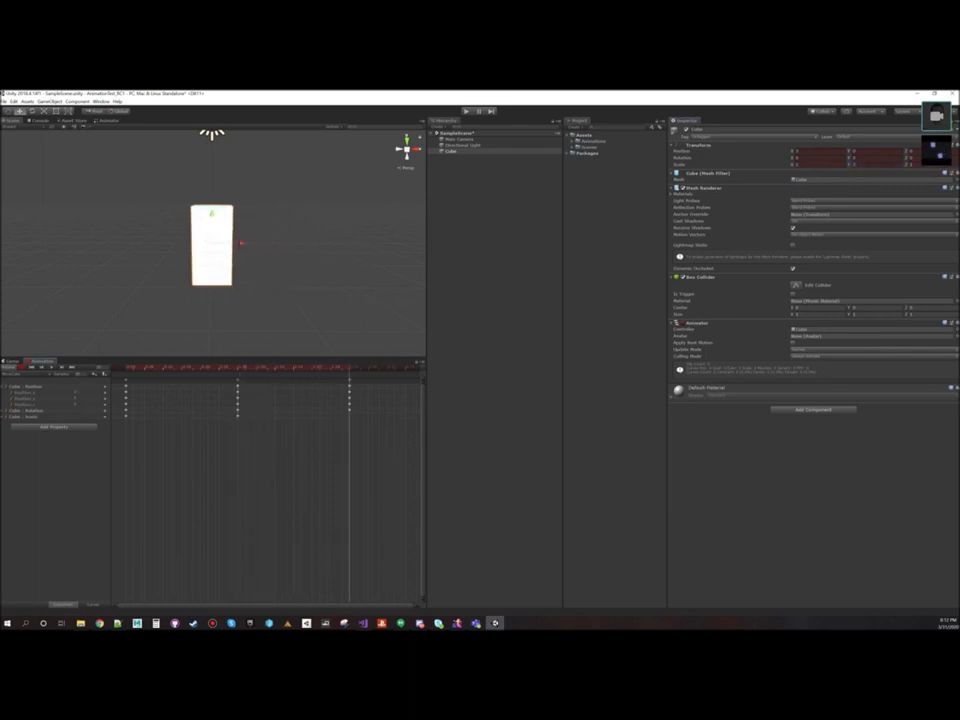
text(1)
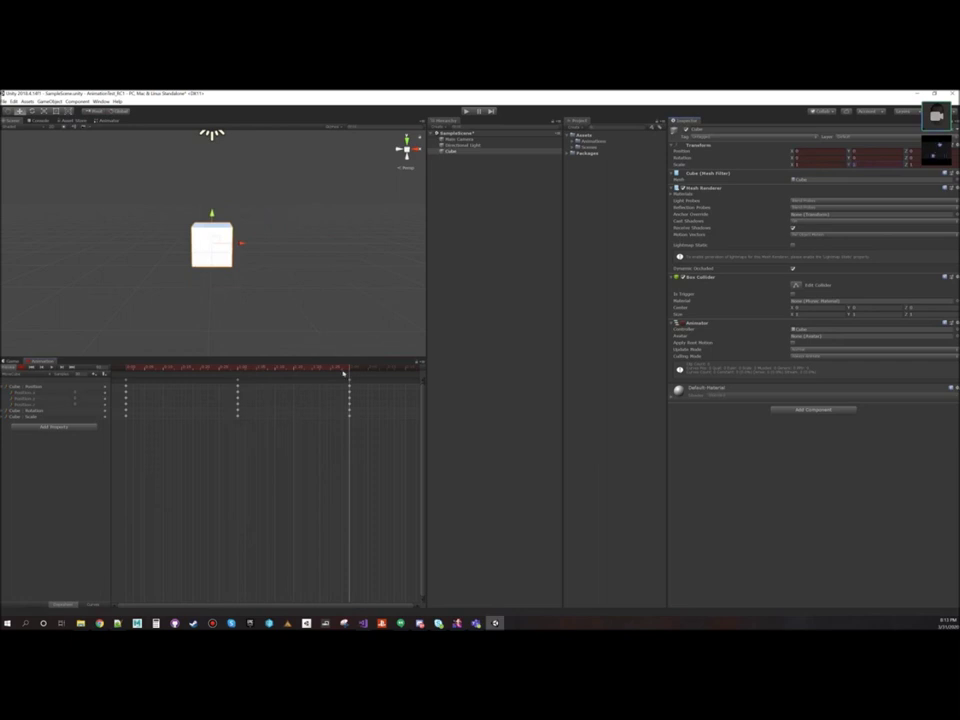
click(21, 369)
Step: Play back the clip with the scale animation and return the playhead to the start
click(51, 368)
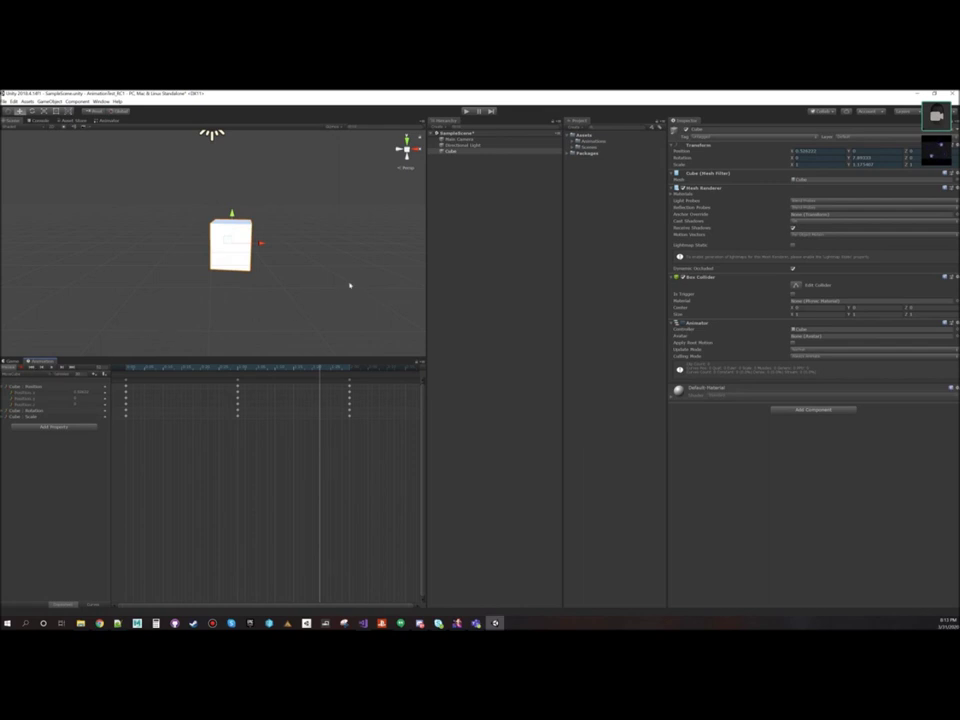
scroll(290, 278, down, 2)
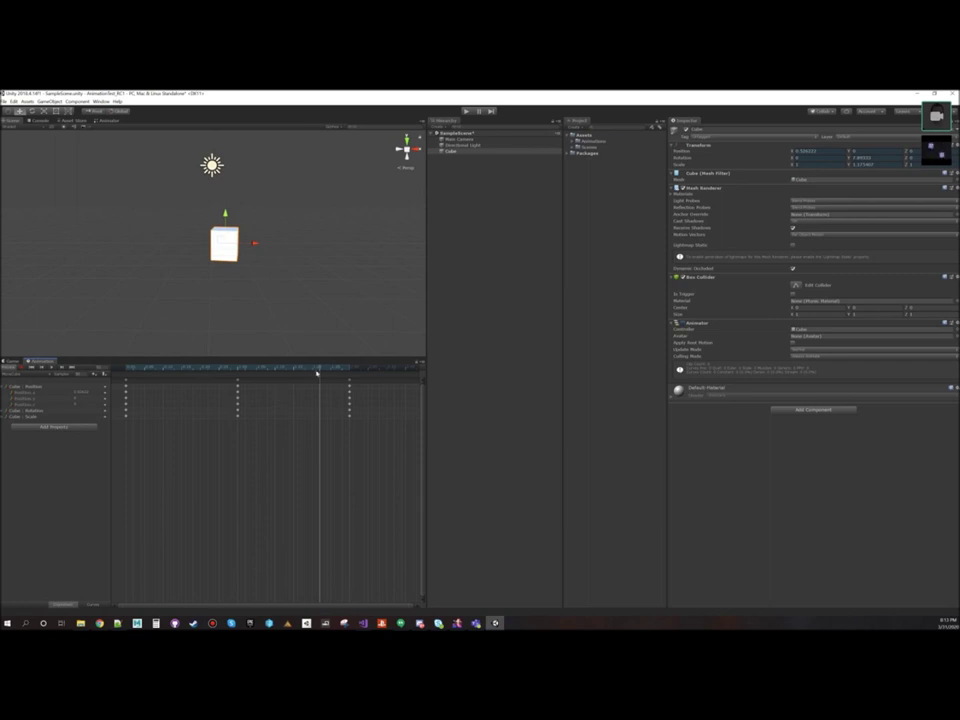
drag(320, 372, 122, 376)
Step: Try to reposition the animated cube away from the origin in the scene, testing it in Play mode and exiting
scroll(245, 265, up, 3)
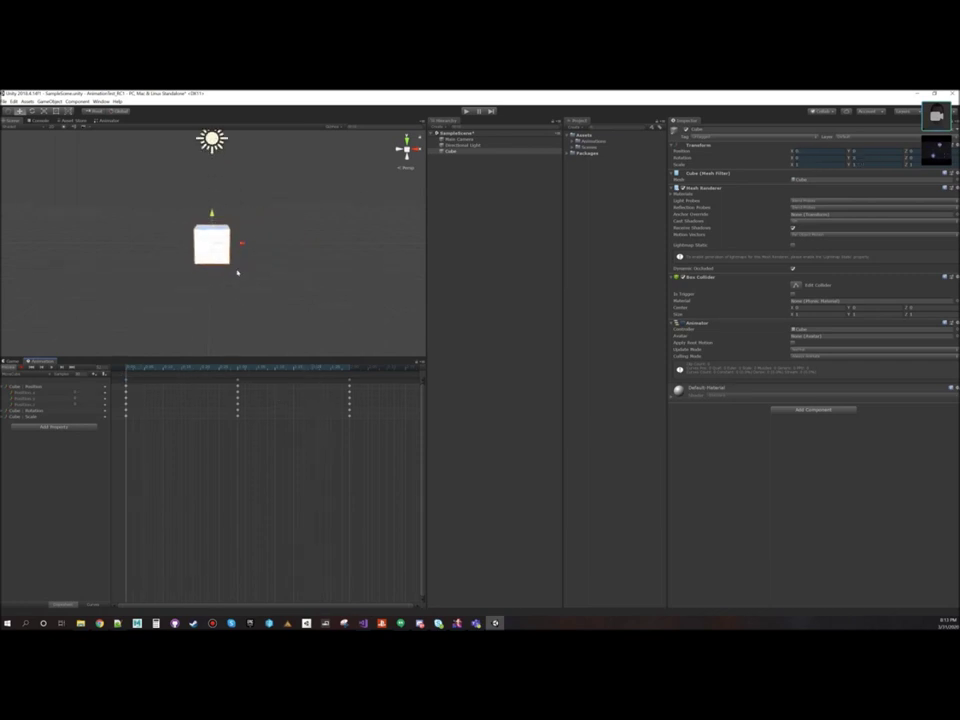
scroll(237, 268, down, 2)
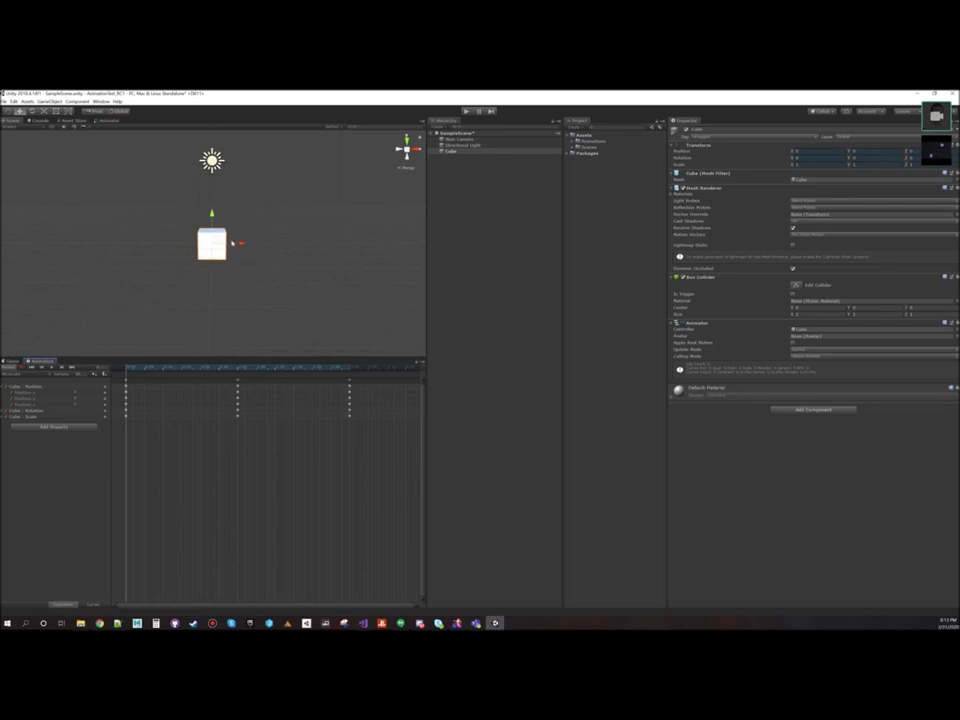
scroll(232, 243, down, 3)
alt+drag(167, 265, 168, 325)
drag(242, 244, 321, 299)
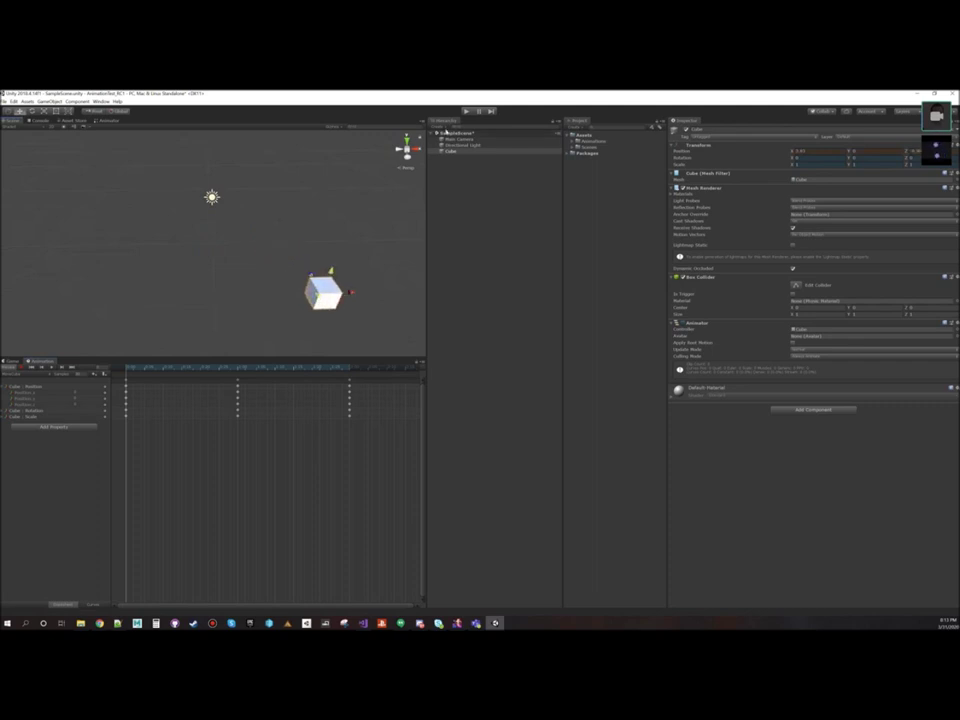
click(467, 112)
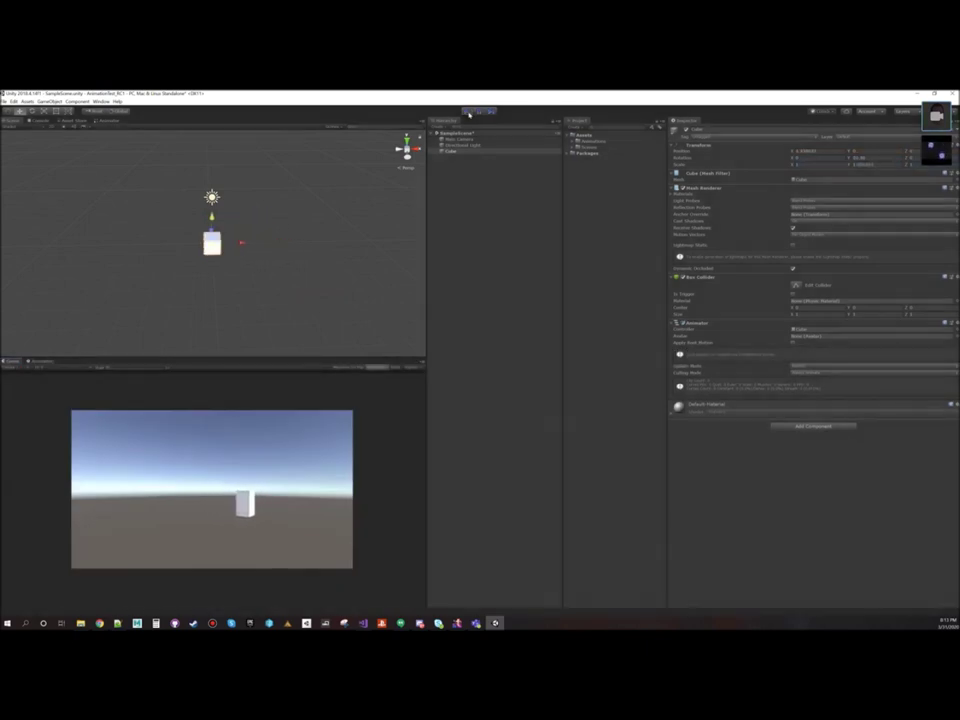
click(468, 113)
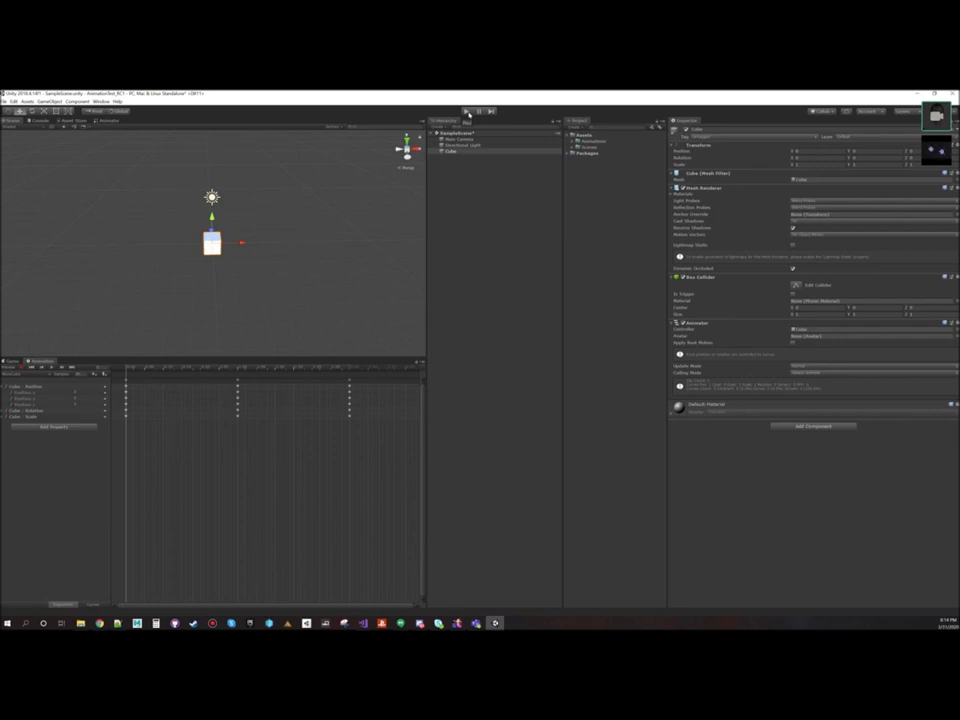
Step: Create an empty object named Parent in the scene hierarchy and make the cube its child
click(446, 194)
right_click(446, 193)
click(473, 241)
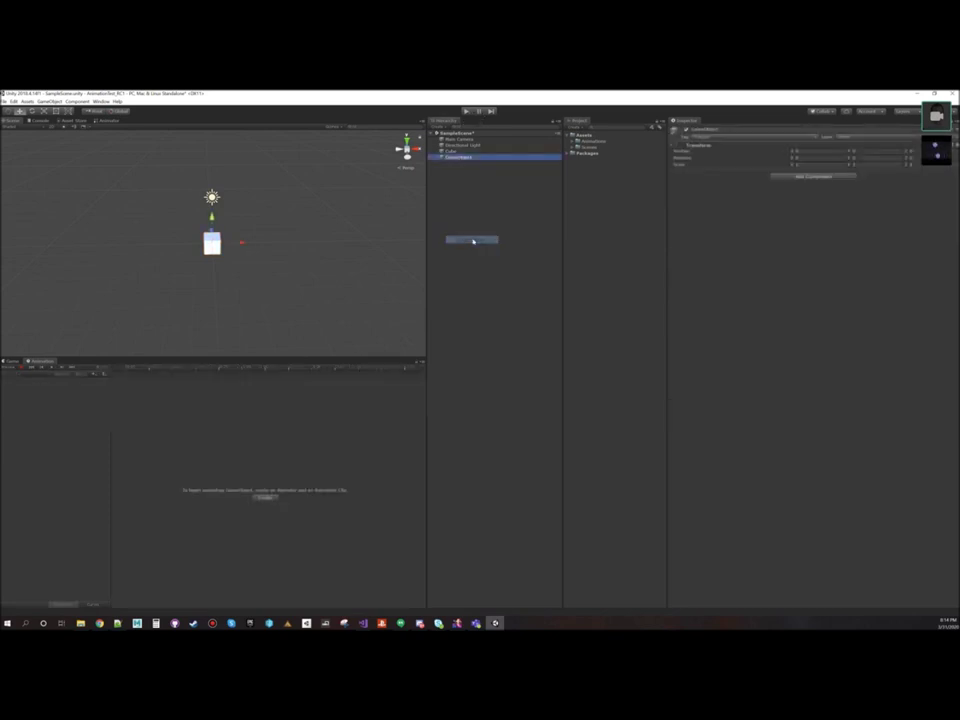
text(Ex)
key(Return)
drag(451, 151, 459, 158)
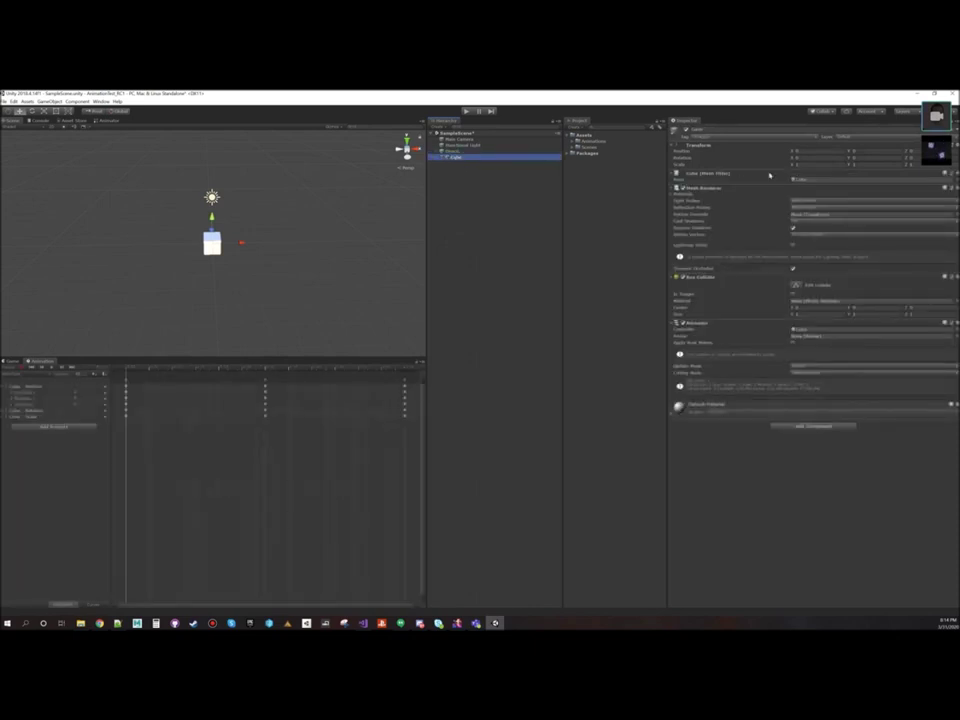
Step: Move the Parent object away from the origin along X and Z and test the animation in Play mode
click(455, 151)
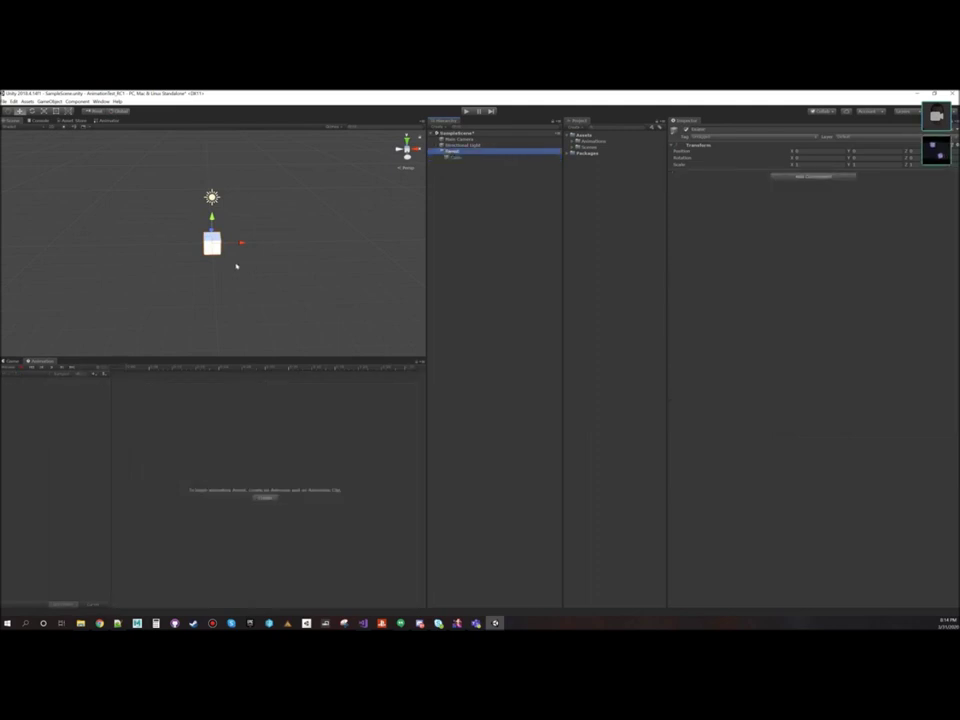
drag(259, 261, 351, 289)
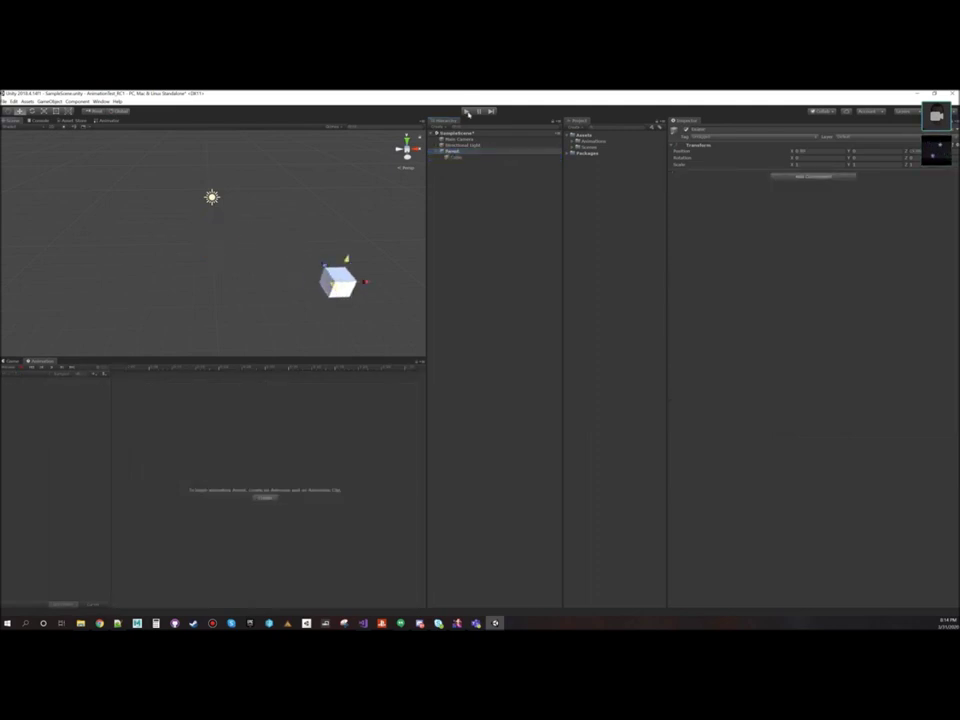
click(466, 112)
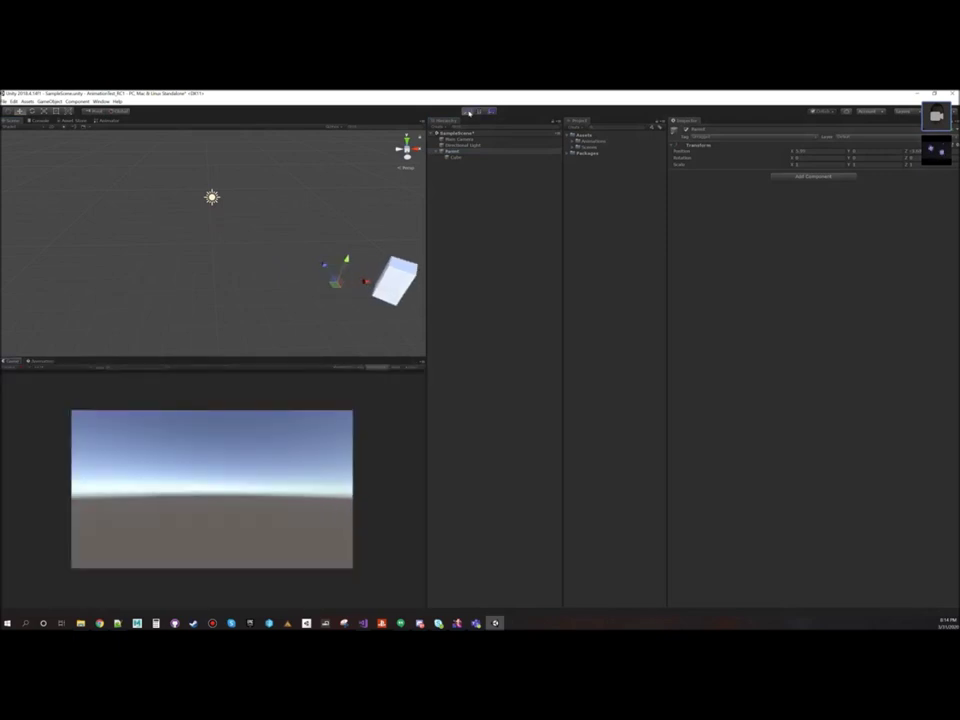
Step: Exit Play mode, move the cube out of Parent to the scene root and test its animation in Play mode
click(466, 112)
click(466, 112)
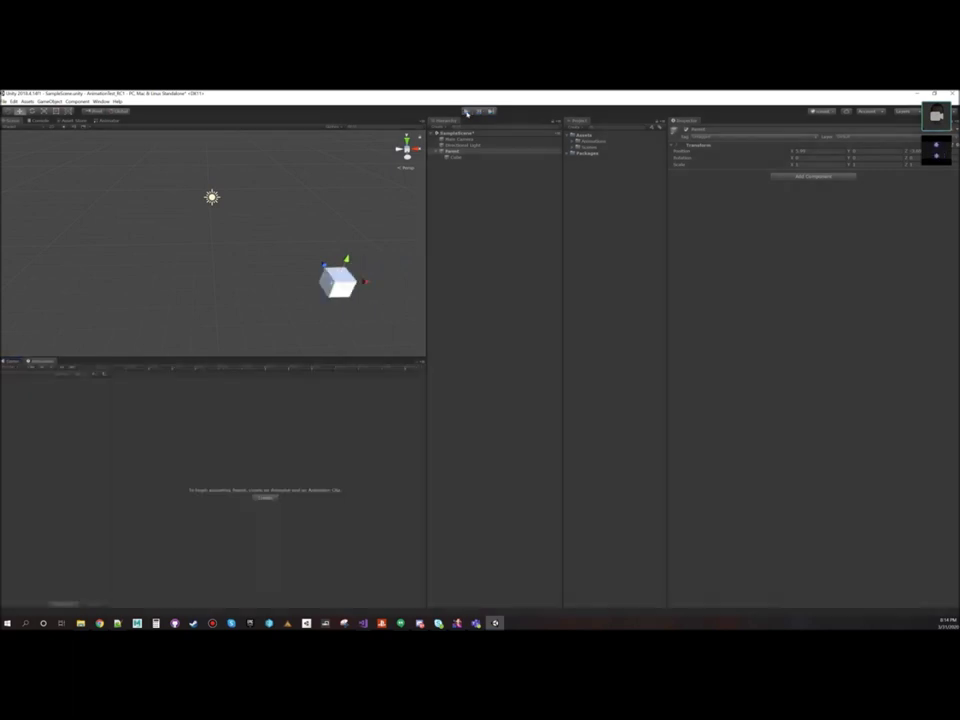
click(451, 158)
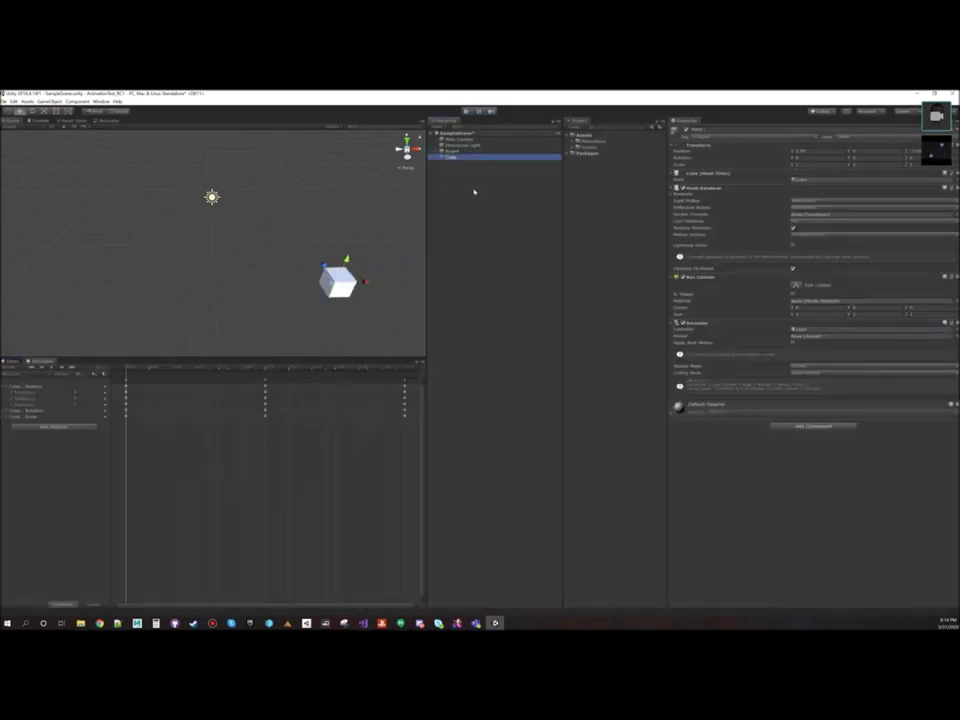
click(466, 112)
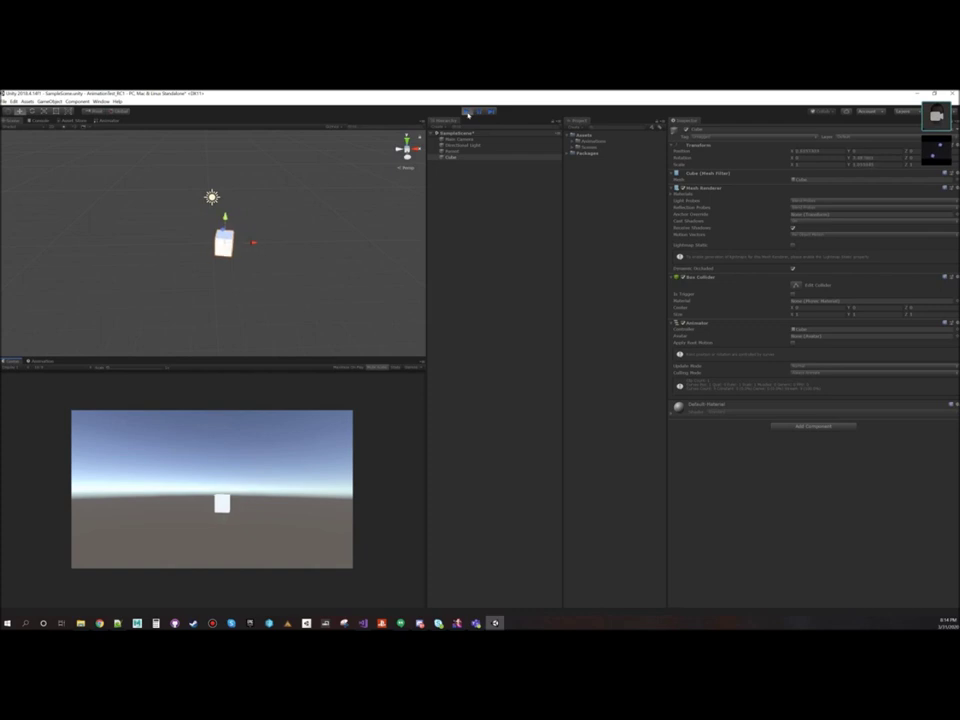
click(466, 112)
Step: Make the cube a child of Parent again and test the animation in Play mode while repositioning Parent
click(452, 157)
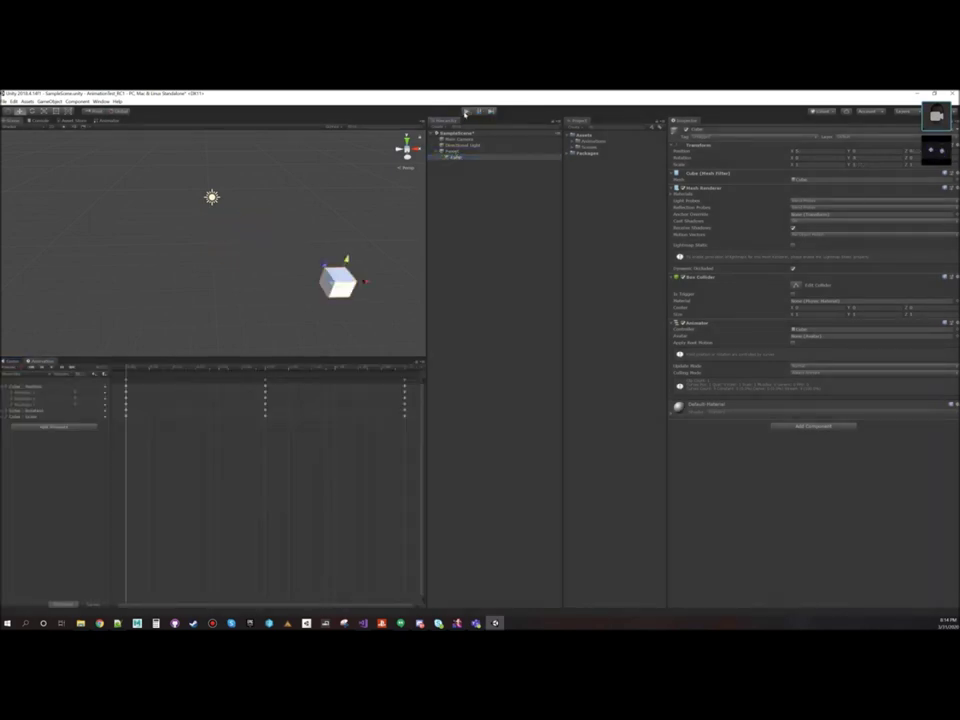
click(465, 112)
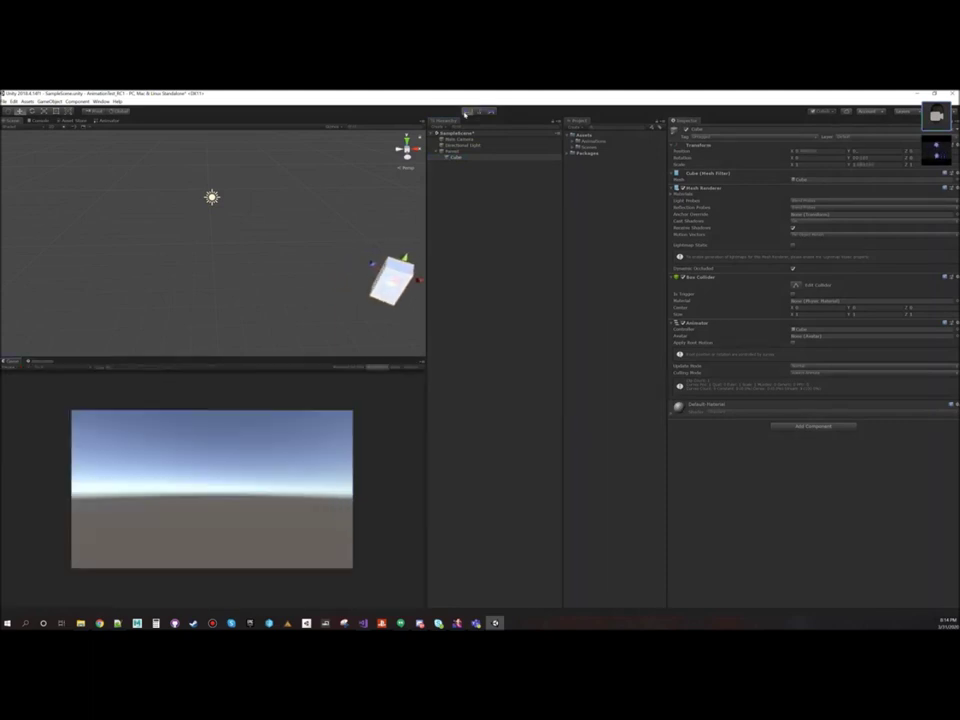
click(455, 152)
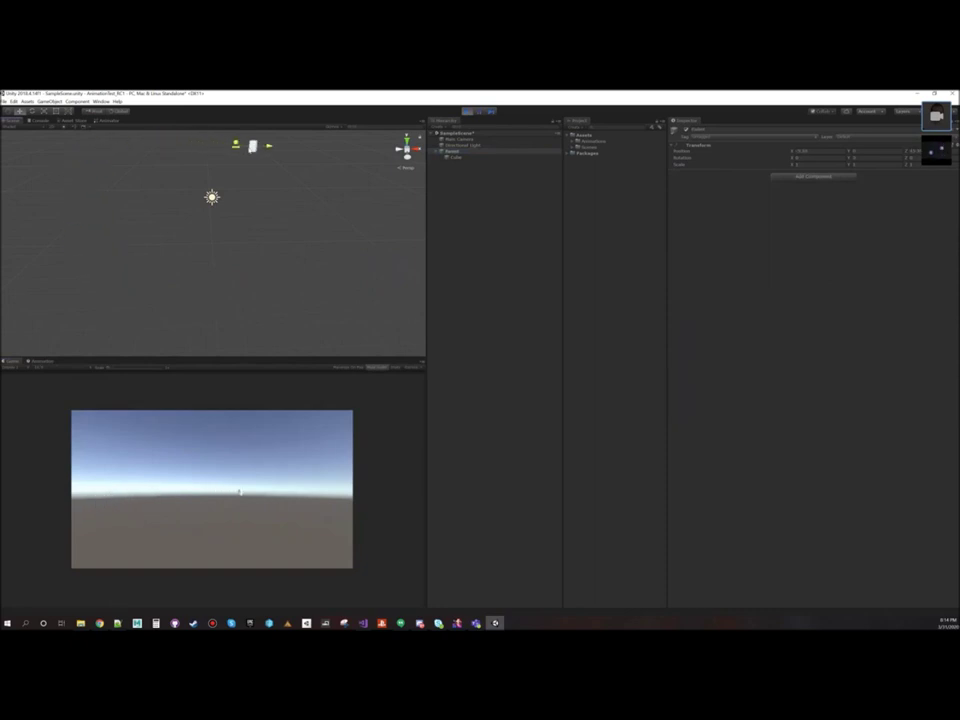
click(466, 112)
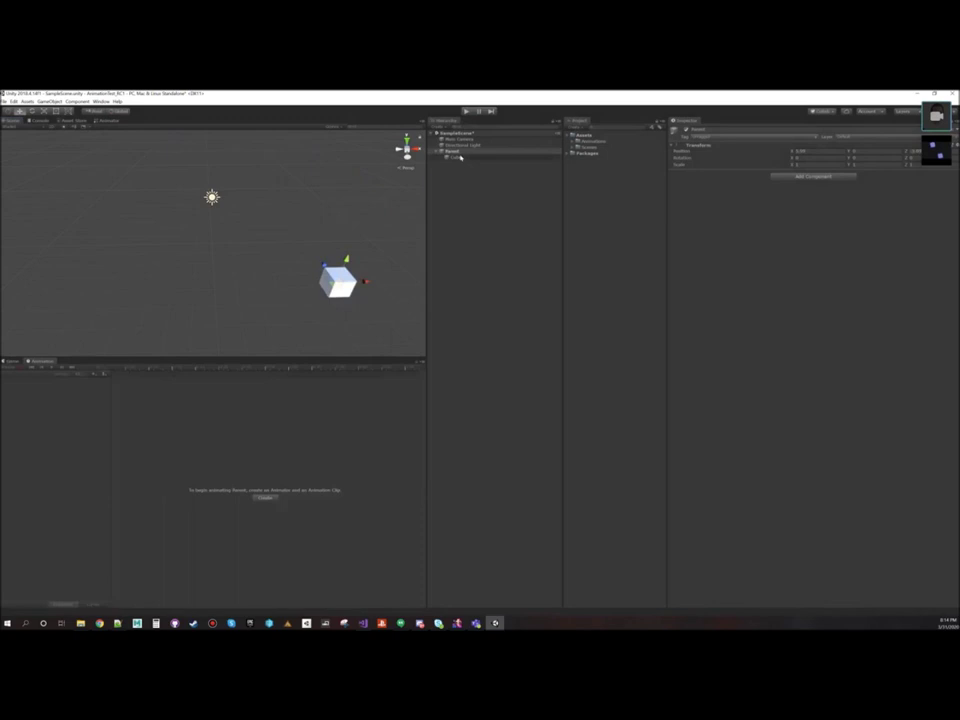
Step: Detach the cube from Parent and reset its transform so it sits at the origin
click(453, 157)
click(453, 151)
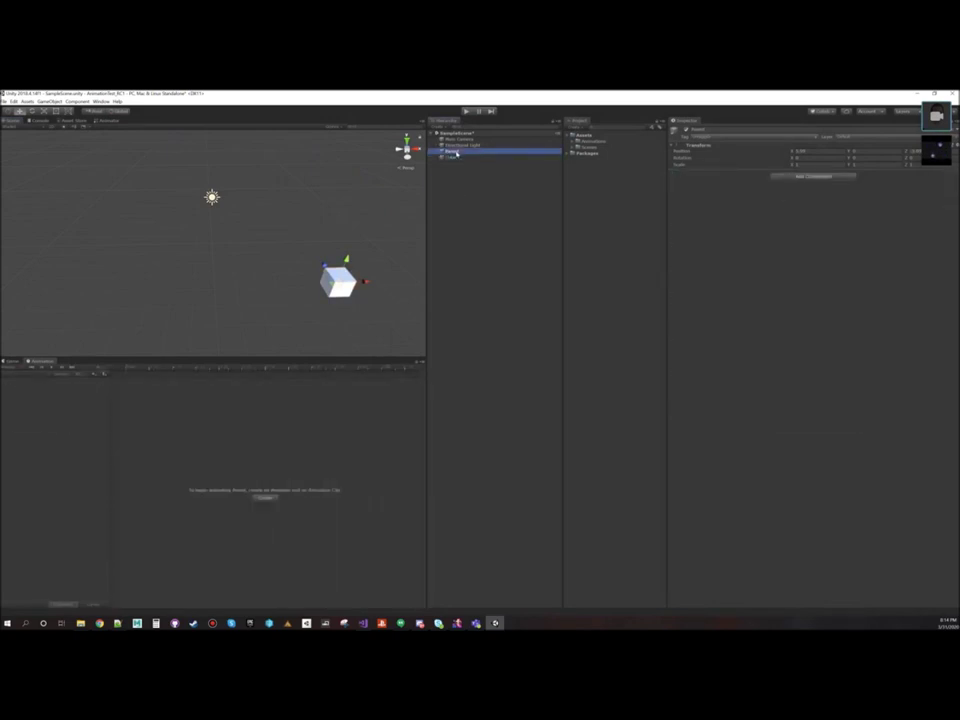
click(452, 158)
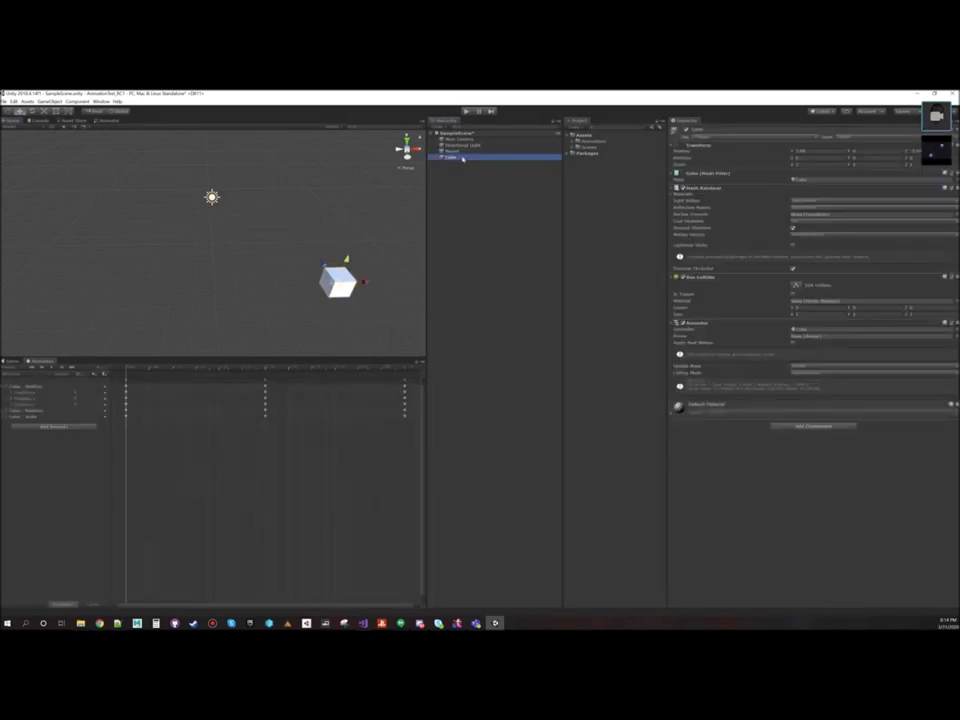
click(951, 145)
click(905, 150)
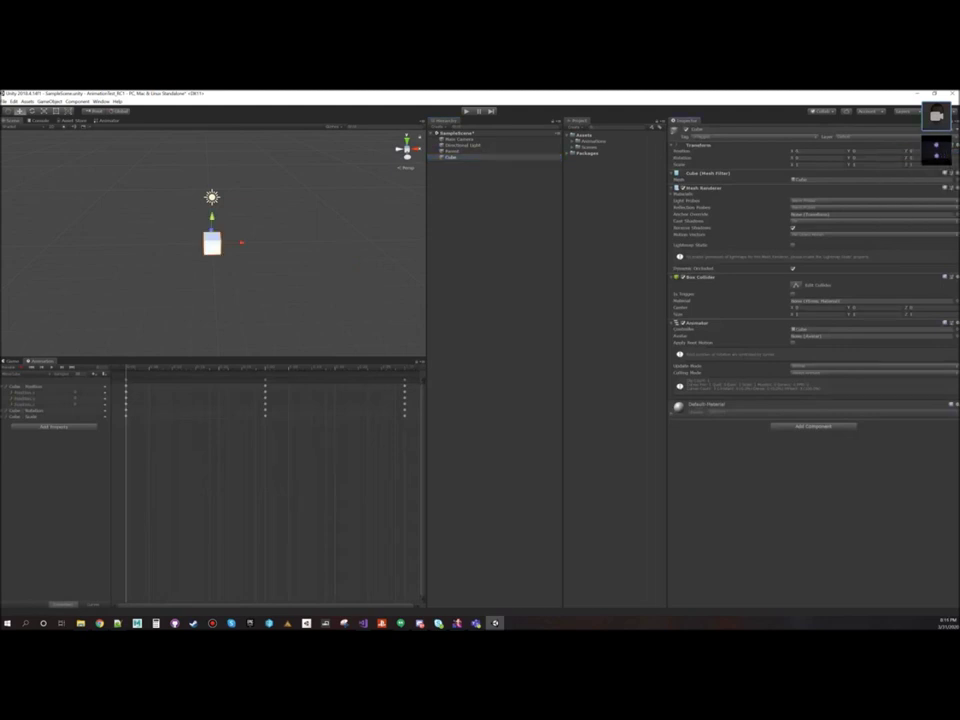
Step: Create a folder named Materials inside the Assets folder
right_click(594, 135)
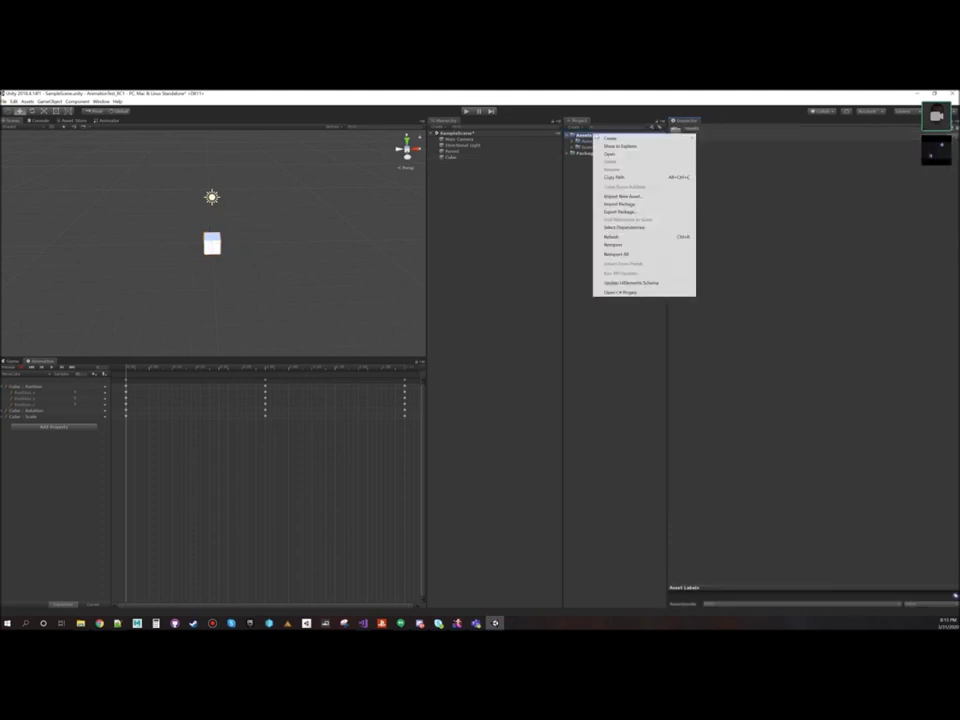
mouse_move(610, 137)
click(703, 138)
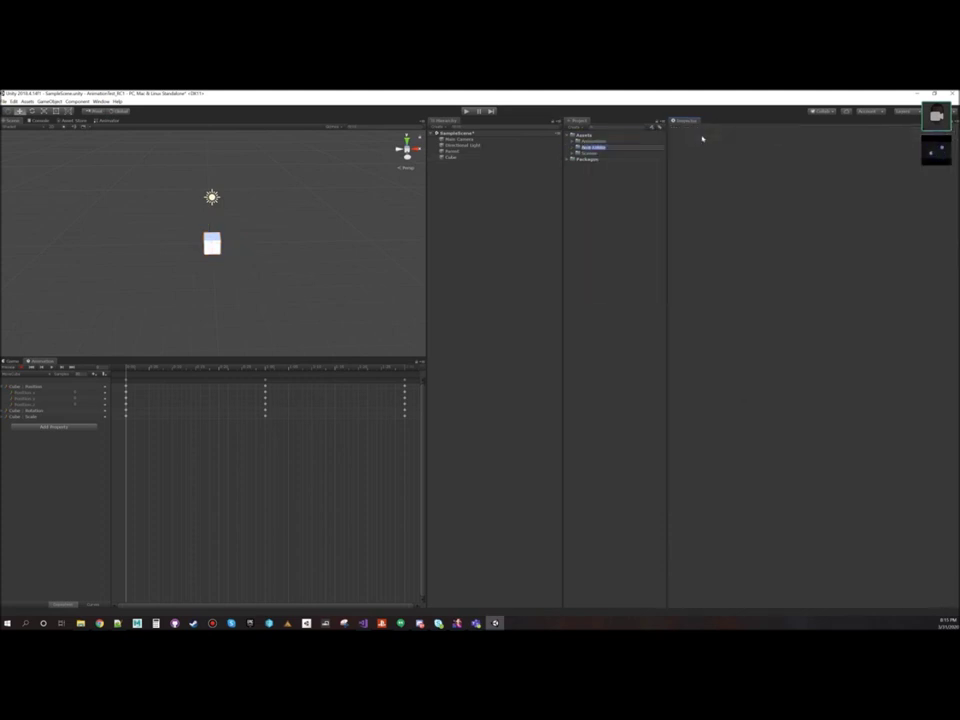
text(Bal)
key(Return)
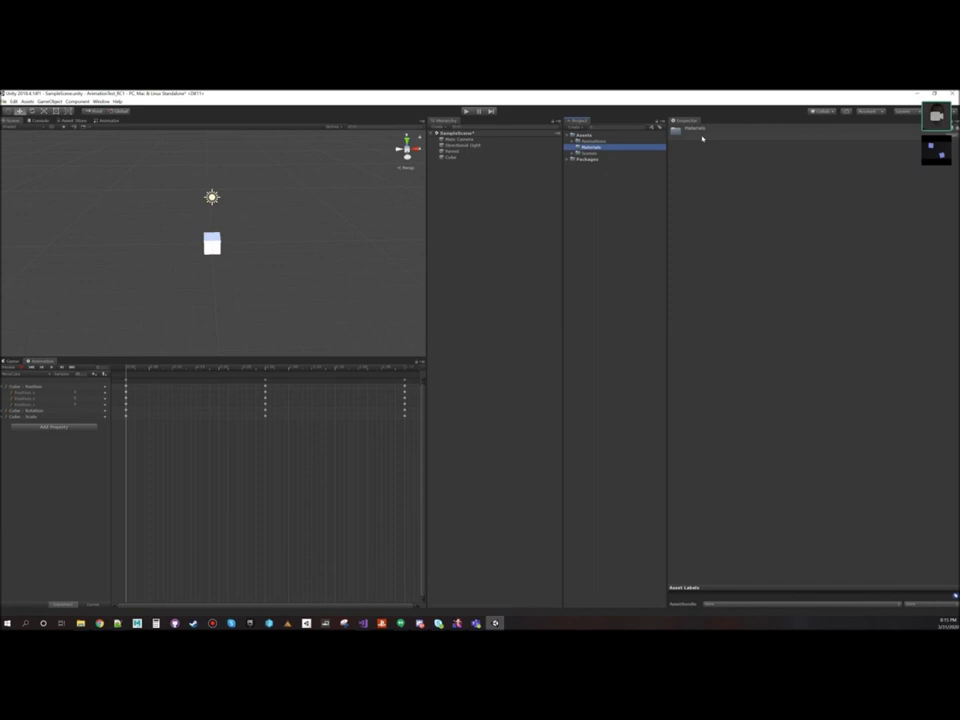
Step: Create a new material named CubeMaterial in the Materials folder
right_click(588, 147)
mouse_move(605, 151)
click(710, 236)
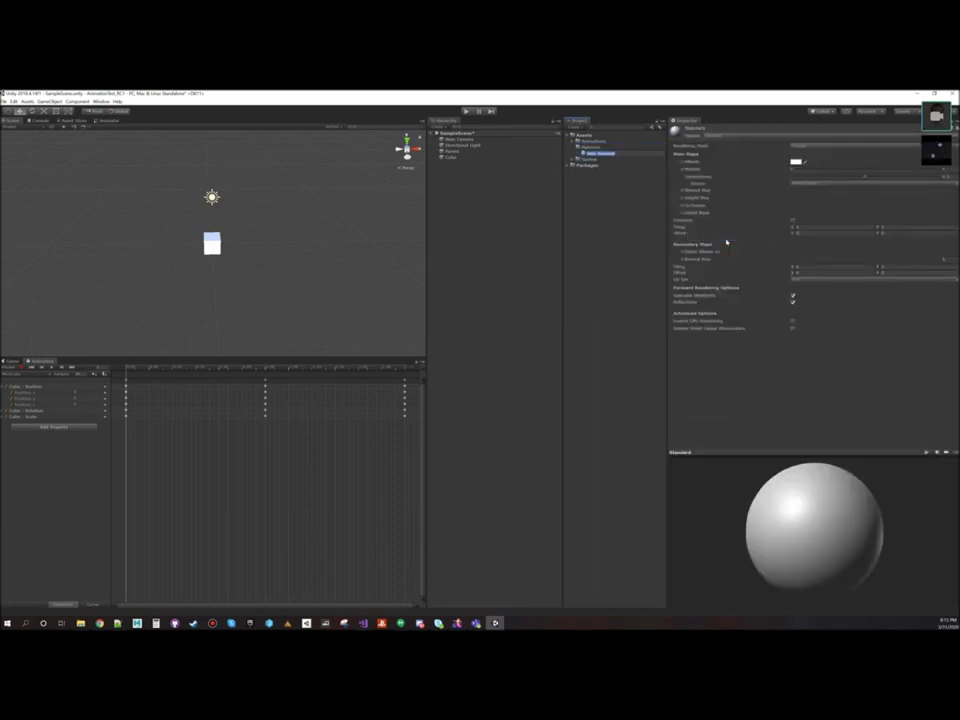
text(Cub)
key(Return)
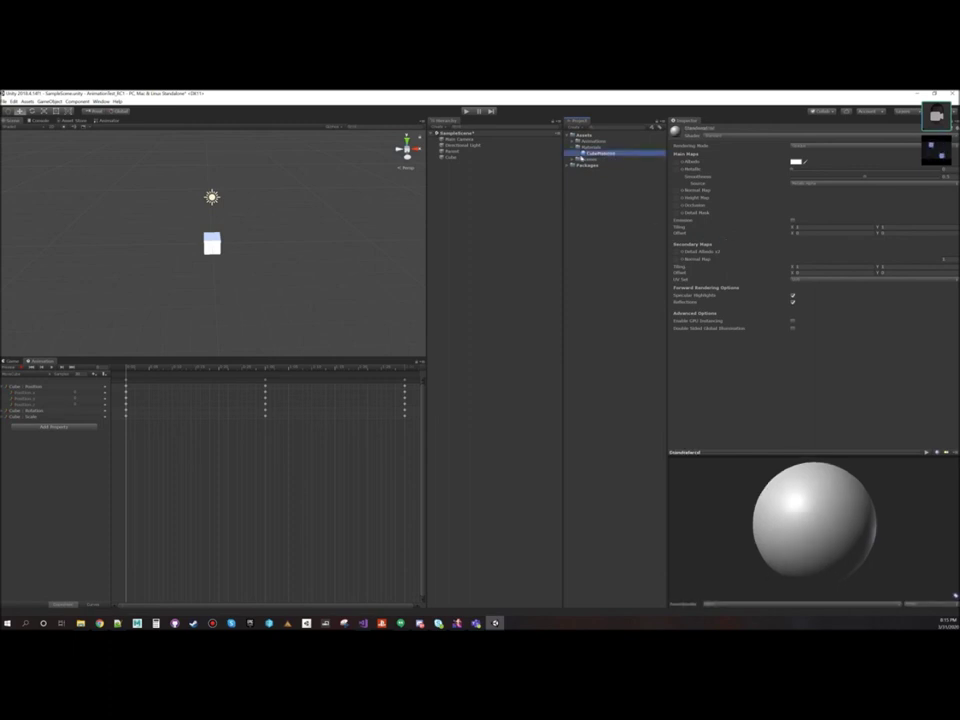
Step: Show the cube's mesh renderer materials and assign CubeMaterial to the cube
click(441, 158)
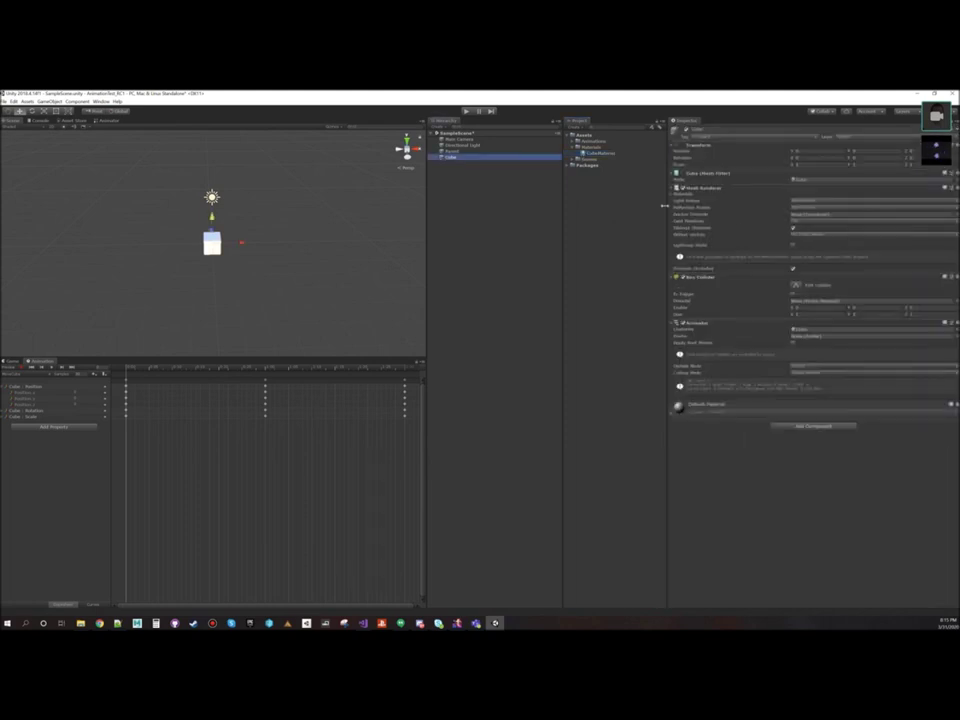
click(671, 194)
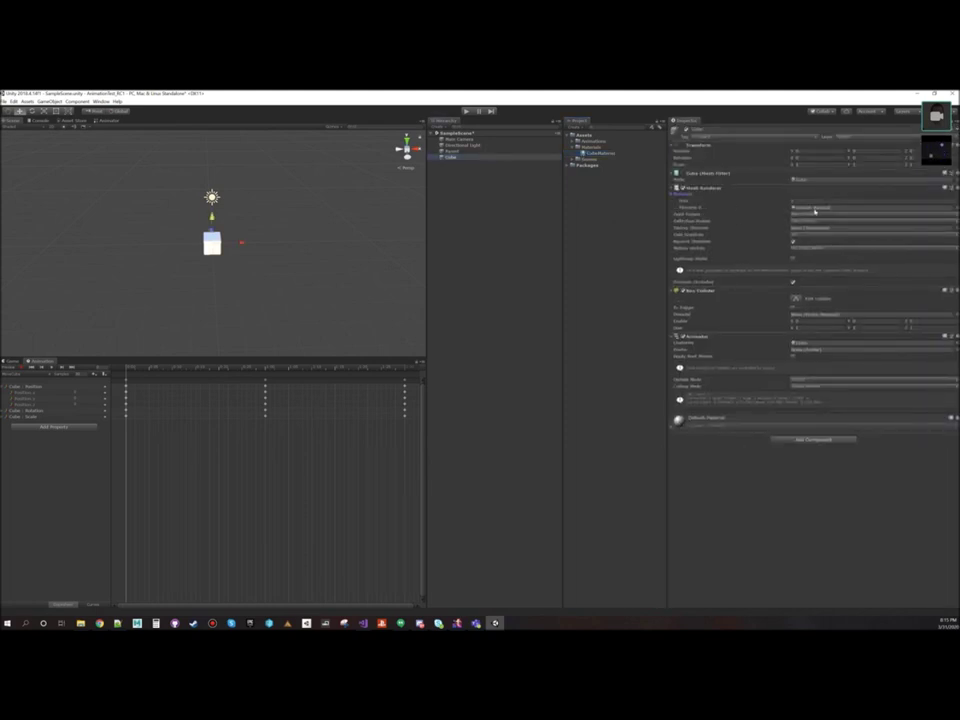
drag(583, 155, 214, 250)
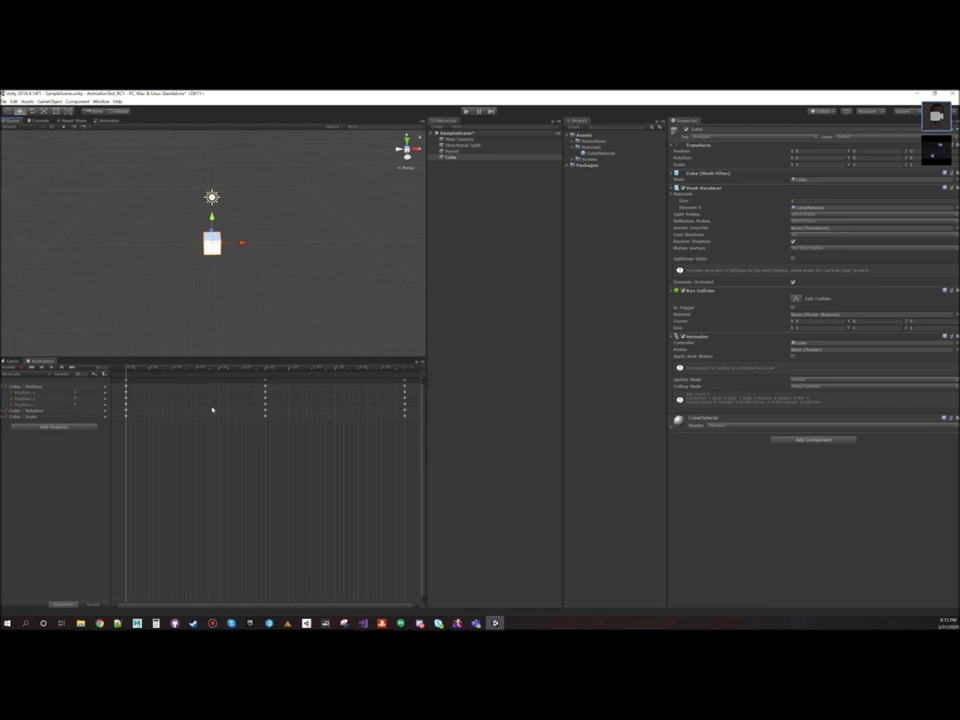
Step: Turn on keyframe recording for the cube's MoveCube clip and go to the middle keyframe
click(458, 157)
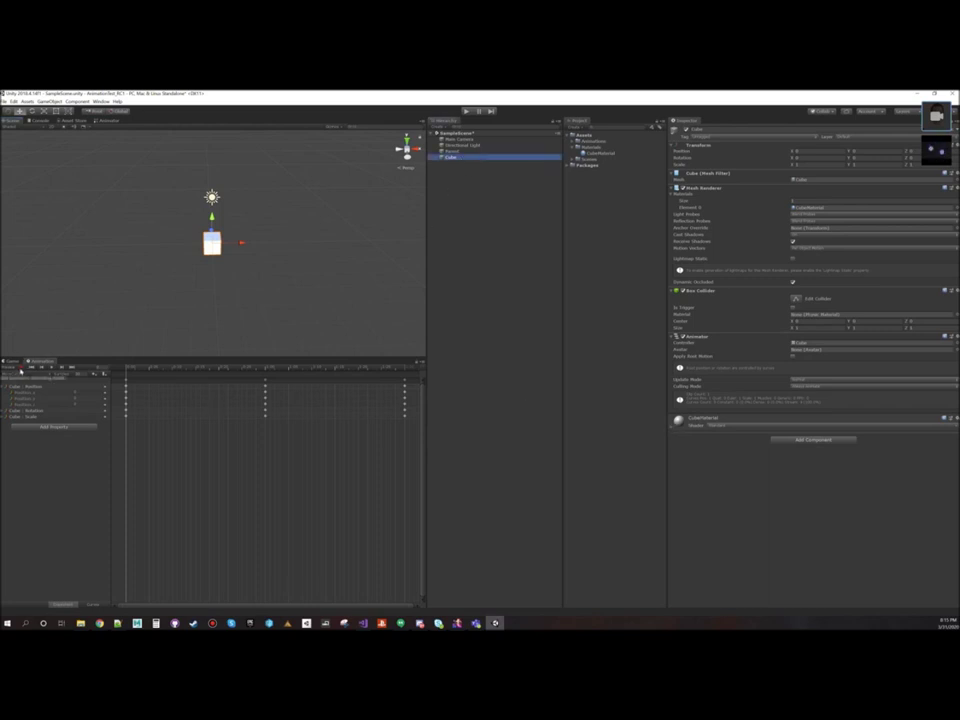
click(20, 369)
drag(127, 370, 265, 371)
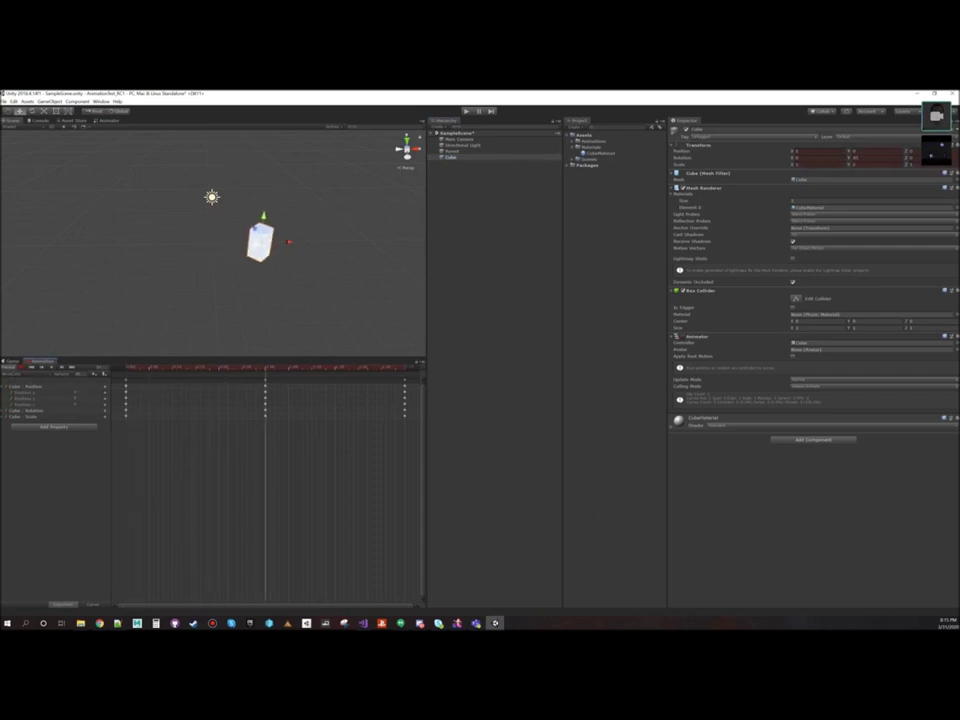
Step: Try to animate the colour by setting the CubeMaterial asset's albedo to red, and scrub back to the first frame
double_click(798, 207)
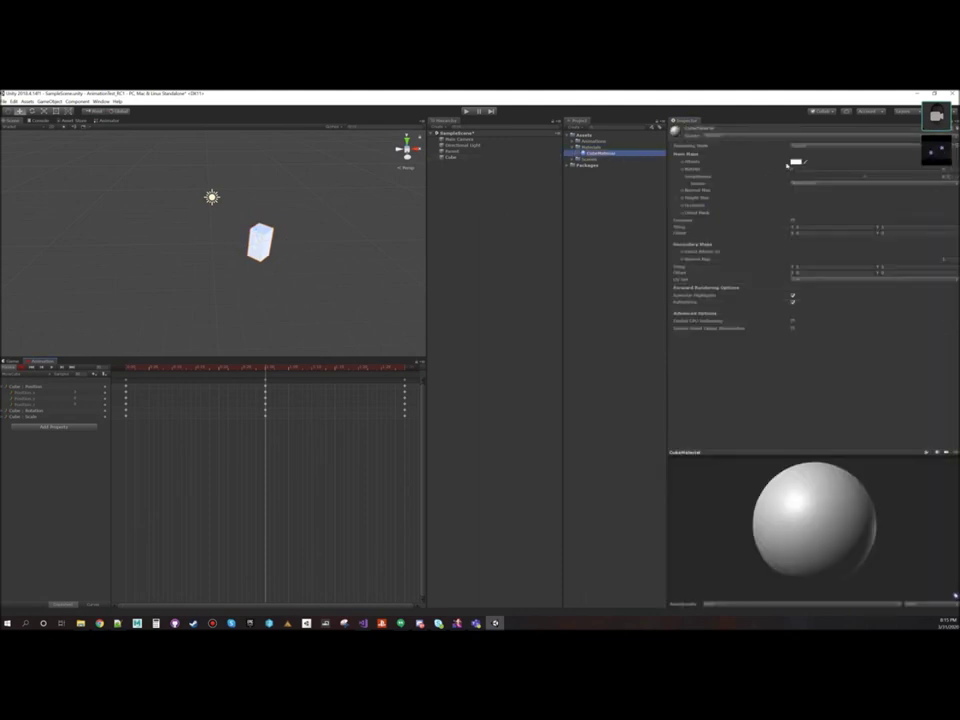
click(796, 162)
drag(576, 198, 600, 162)
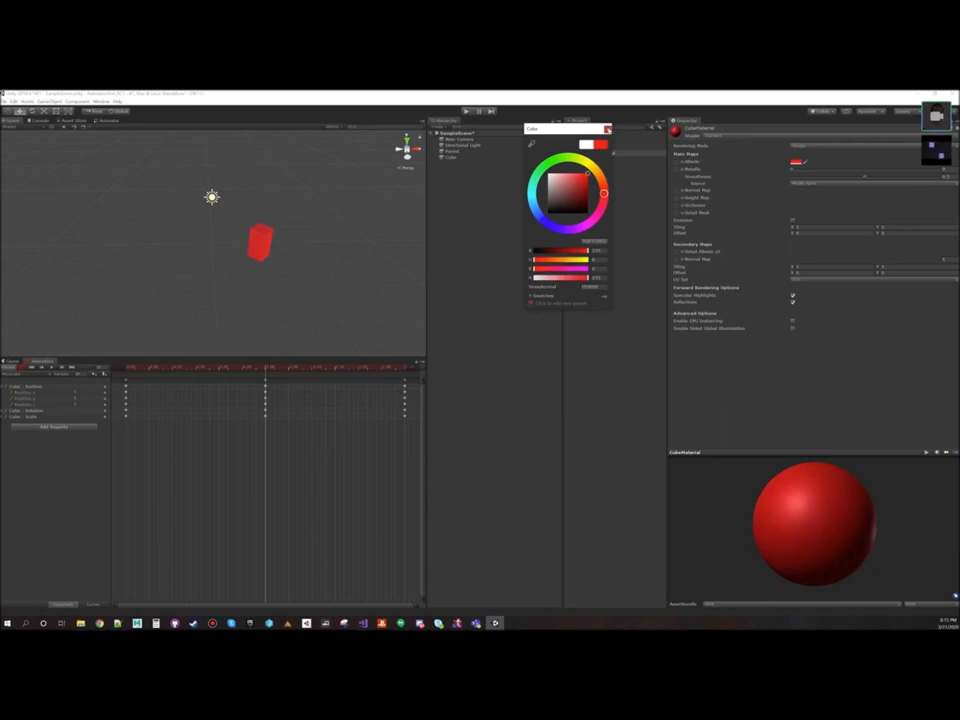
click(607, 129)
click(207, 373)
drag(205, 375, 126, 386)
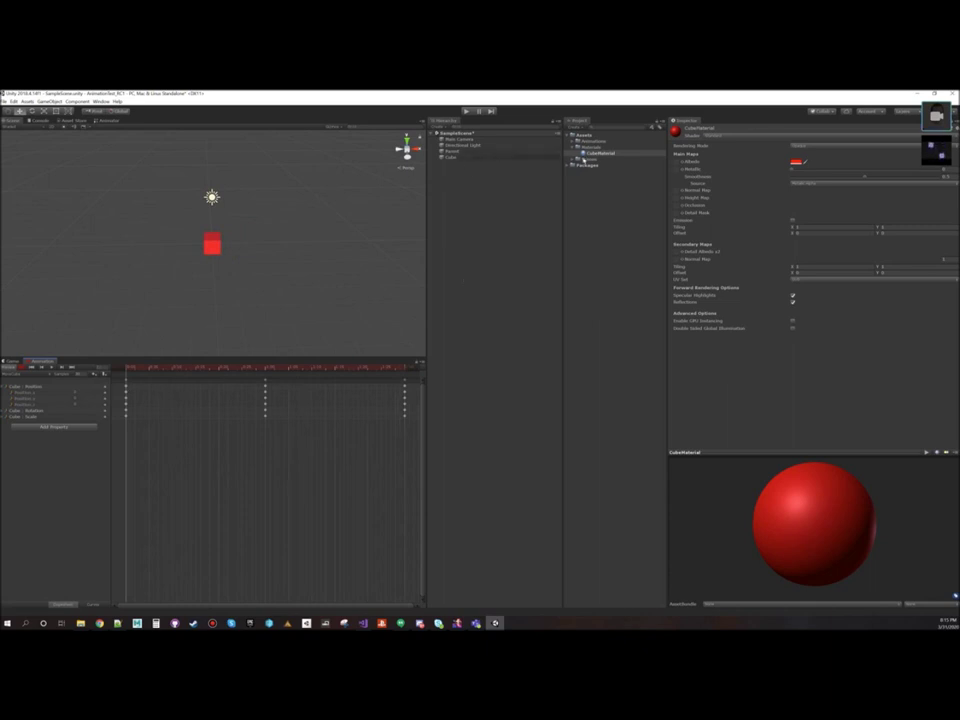
Step: Restore the CubeMaterial asset's albedo to white and keep the playhead at the first frame
click(795, 163)
drag(585, 174, 517, 168)
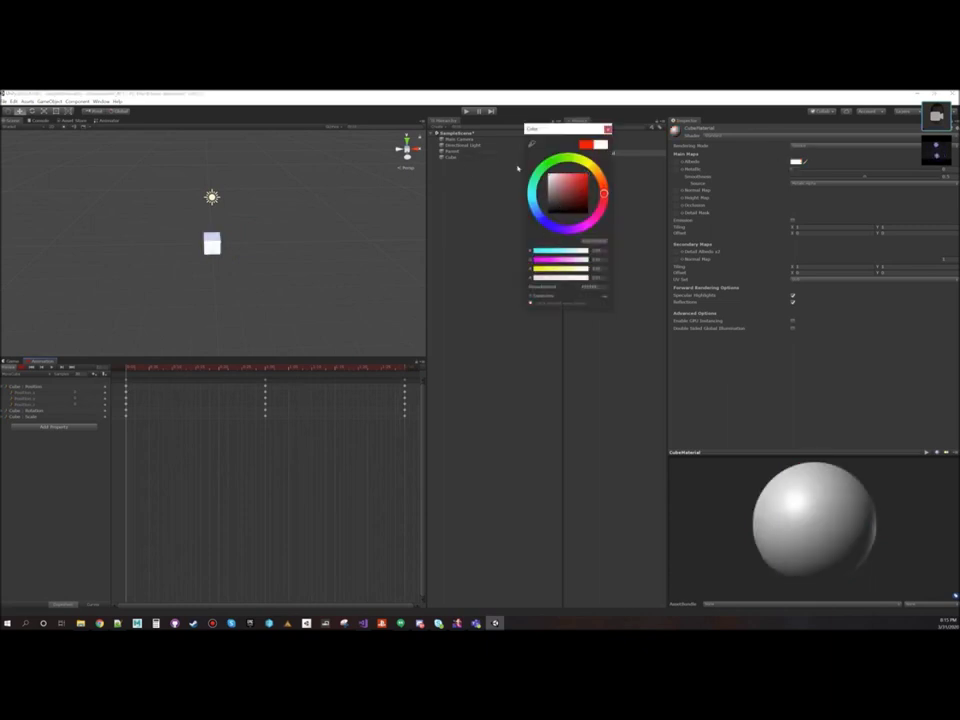
click(130, 370)
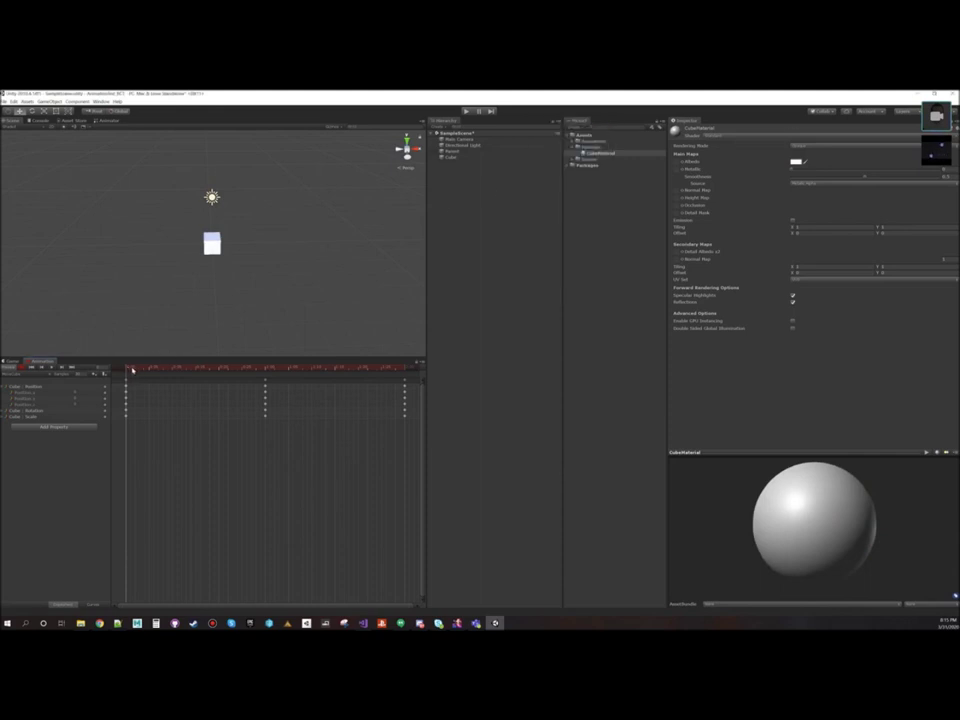
mouse_move(126, 371)
mouse_down()
mouse_move(268, 376)
mouse_move(124, 373)
mouse_up()
Step: Expand the CubeMaterial settings on the selected cube and check the albedo colour at the first frame
click(450, 158)
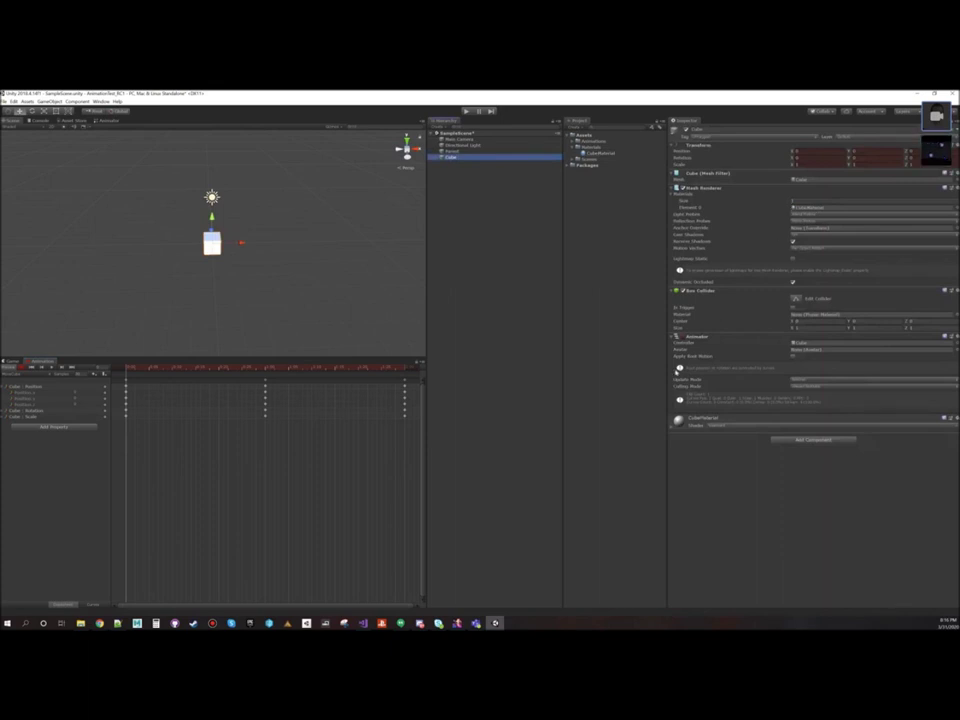
click(673, 423)
scroll(777, 404, down, 2)
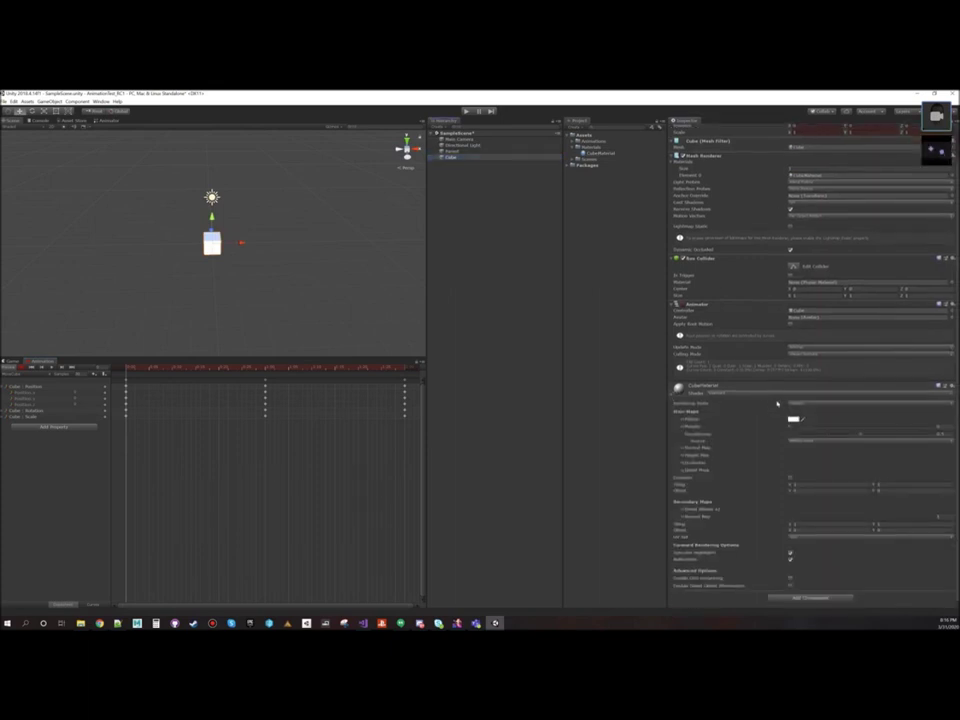
click(446, 162)
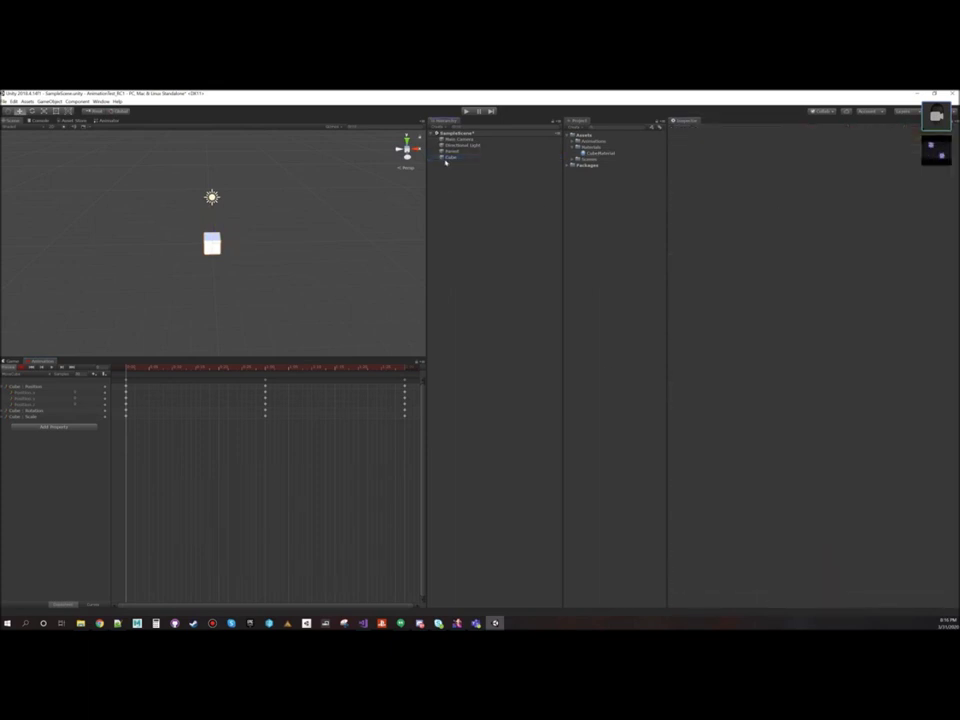
click(449, 158)
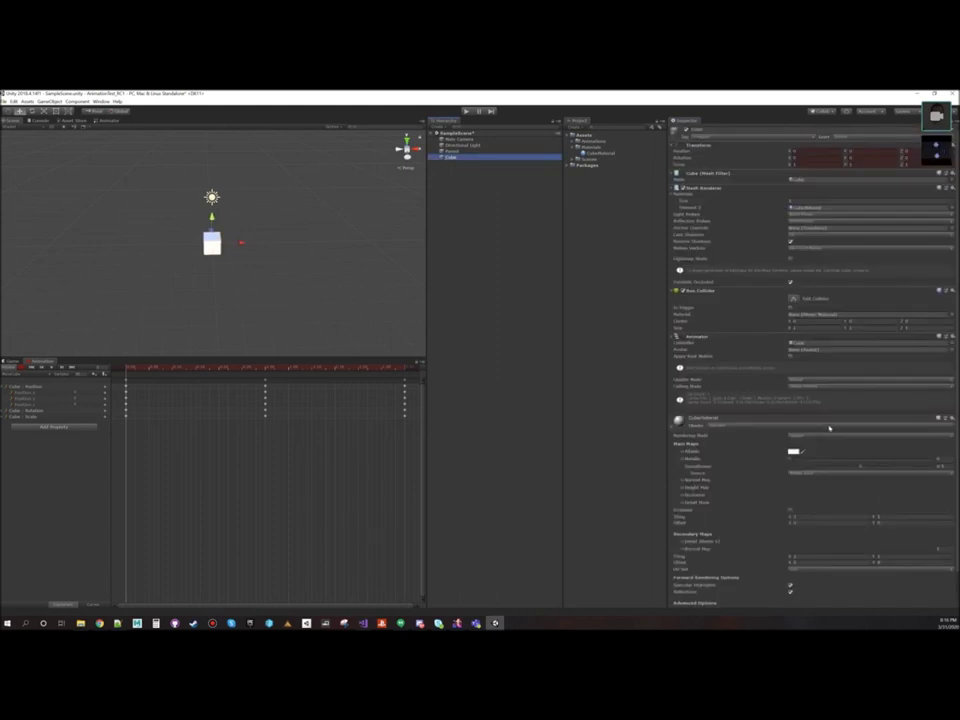
click(793, 451)
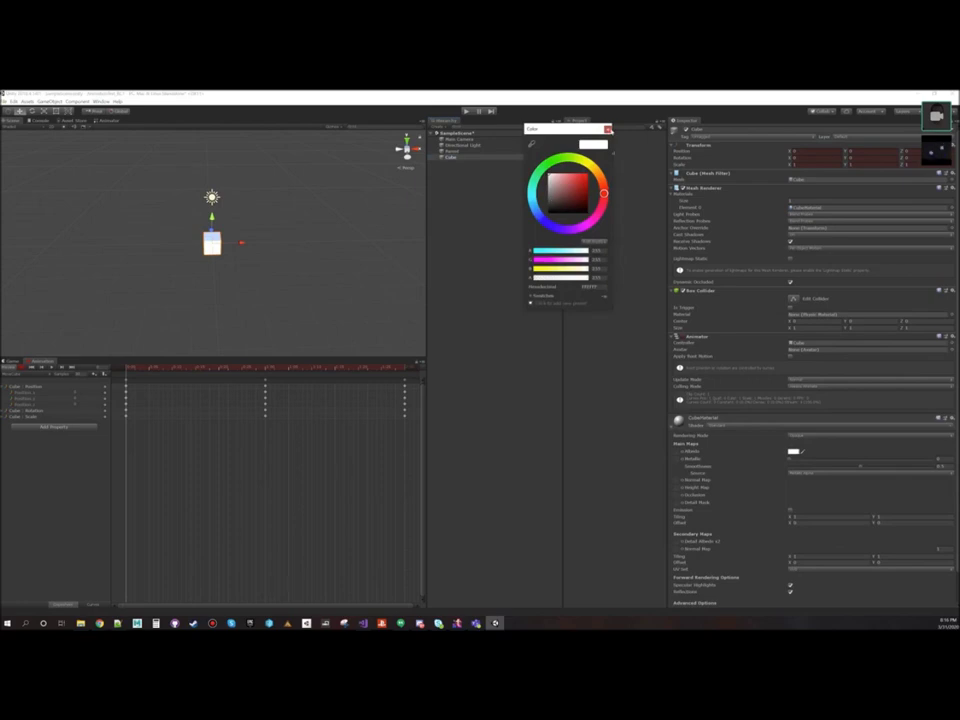
click(607, 129)
Step: Record a red albedo colour for the cube's material at the middle keyframe
drag(128, 370, 265, 369)
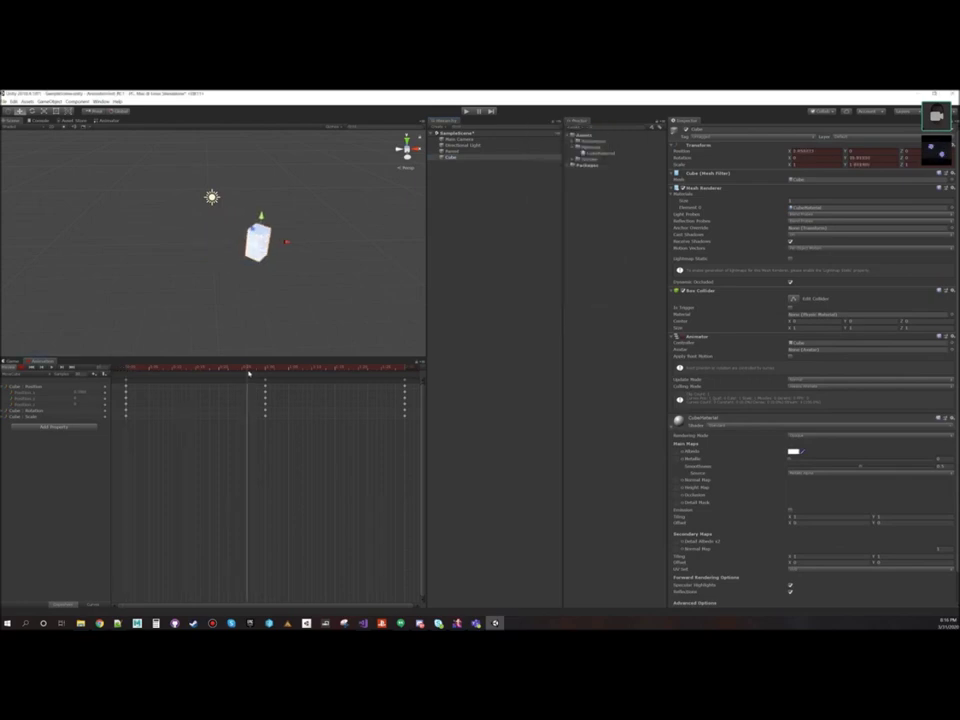
click(793, 451)
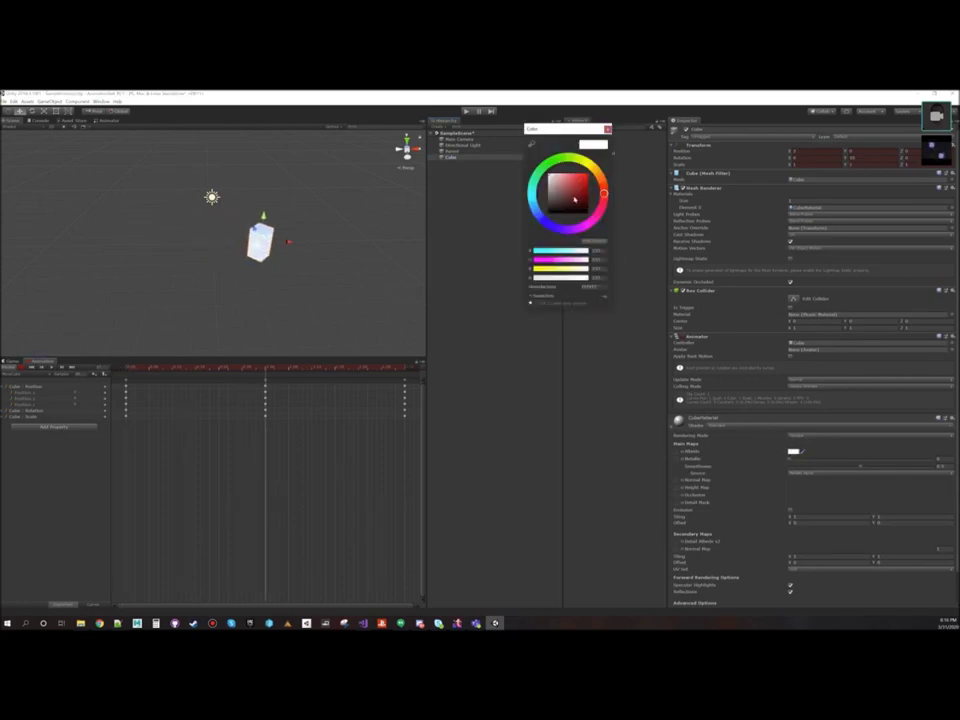
drag(575, 199, 598, 164)
click(607, 130)
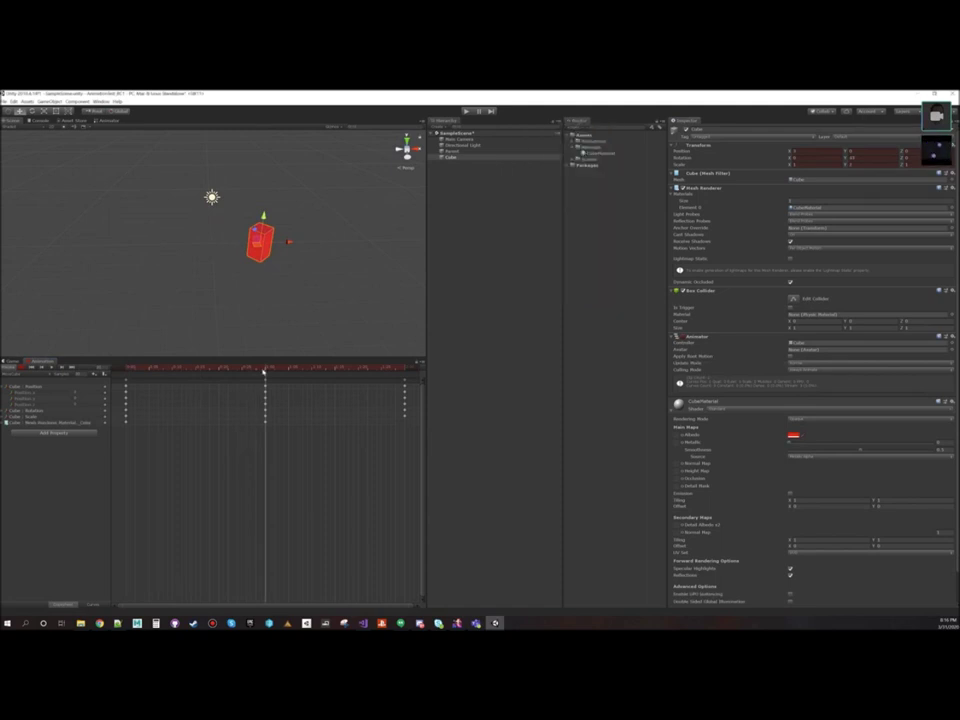
Step: Record a green albedo colour for the cube's material at the last keyframe
drag(265, 371, 405, 370)
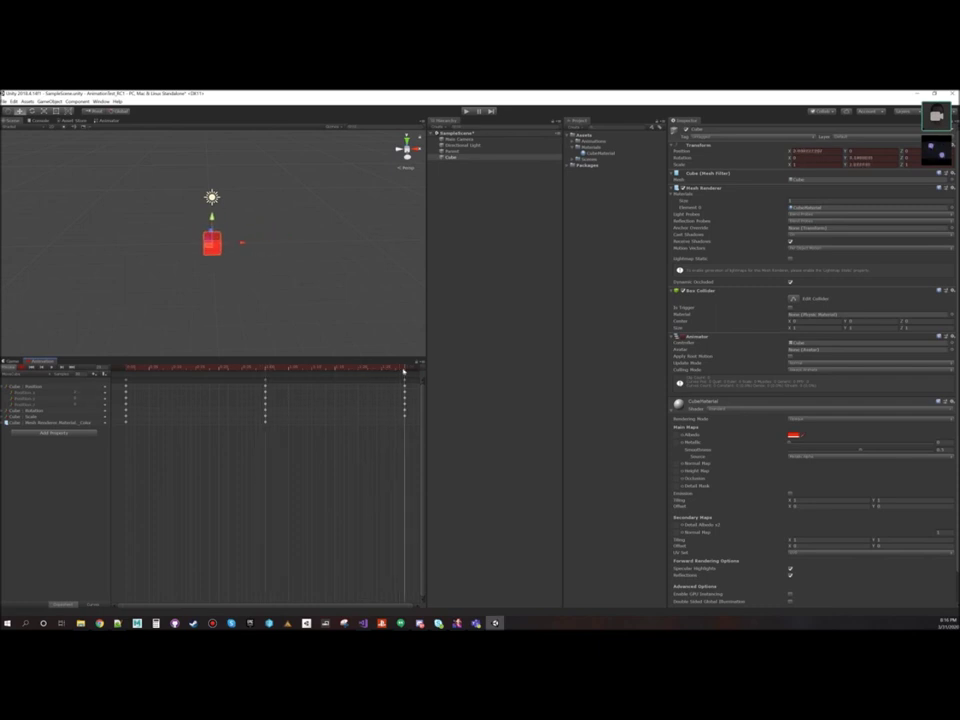
click(793, 435)
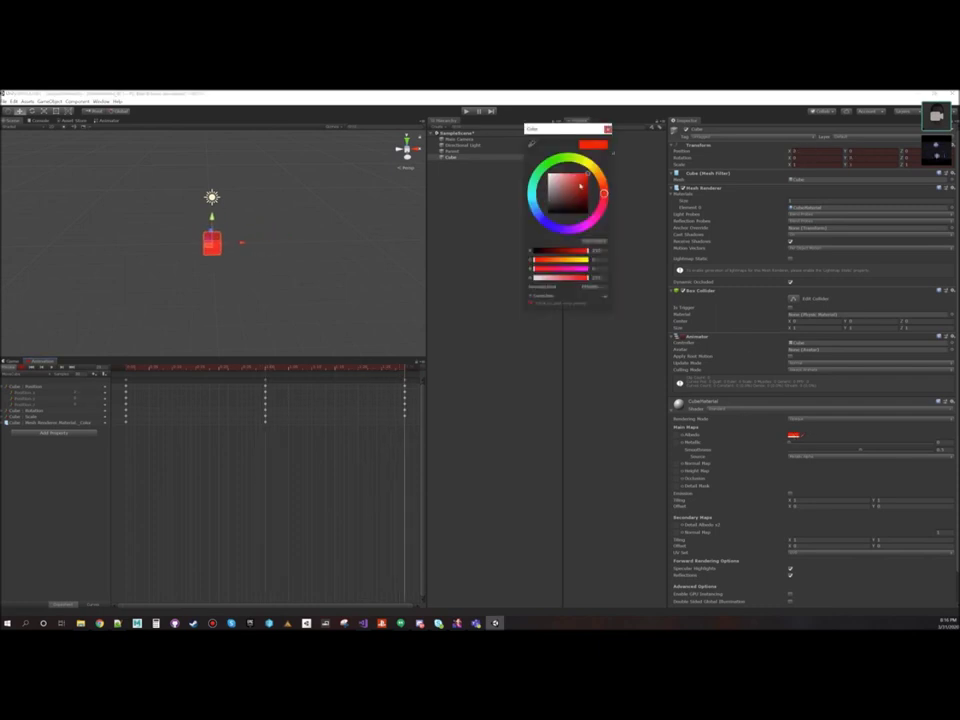
click(554, 161)
drag(569, 191, 587, 174)
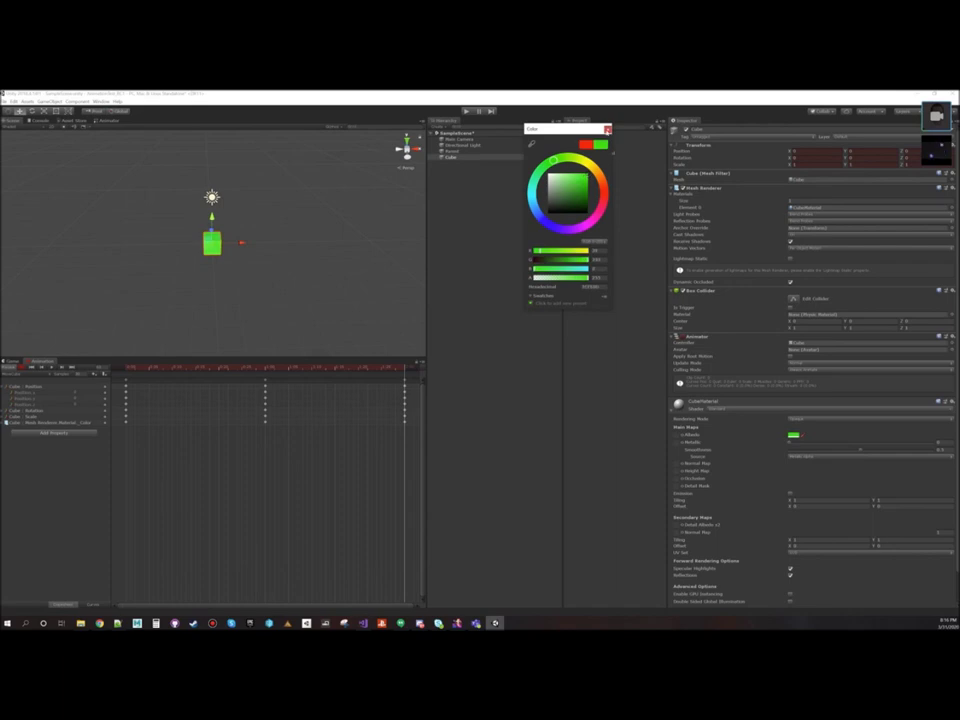
click(607, 130)
Step: Play the clip to check the colour change, and return the playhead to the first frame
drag(404, 369, 110, 369)
click(41, 367)
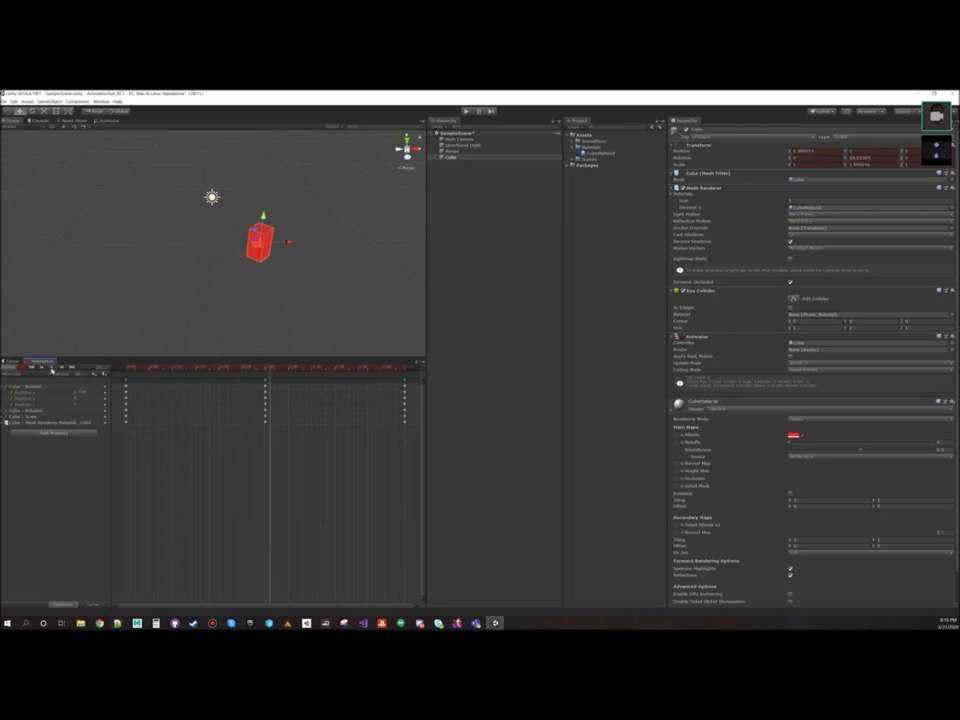
drag(269, 368, 127, 368)
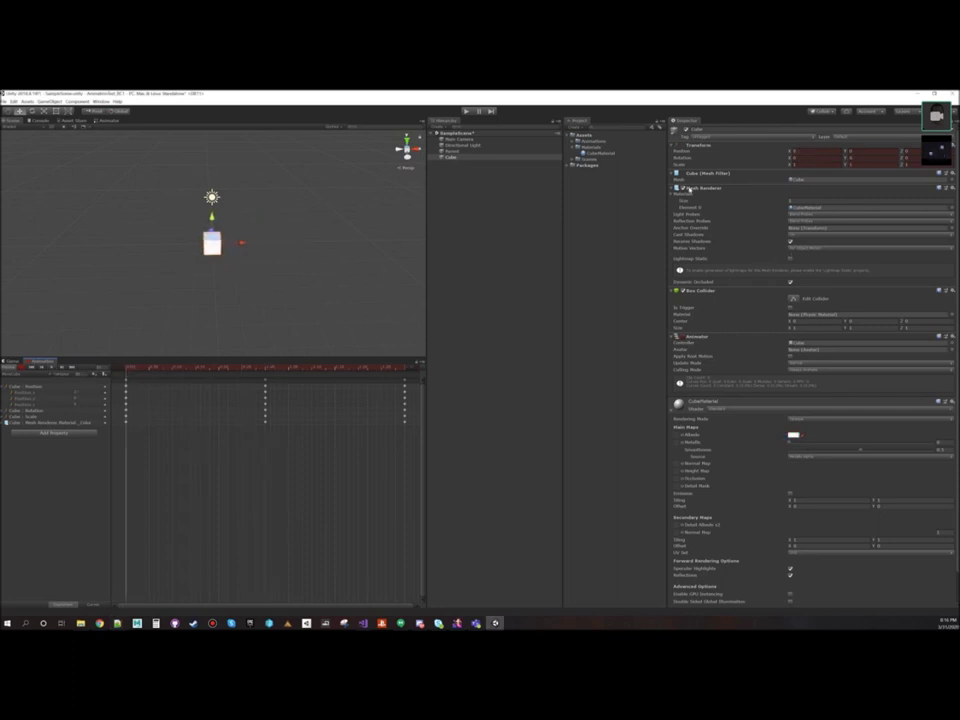
Step: Record the cube's Mesh Renderer as disabled shortly after the first keyframe and enabled again shortly before the middle keyframe
click(145, 368)
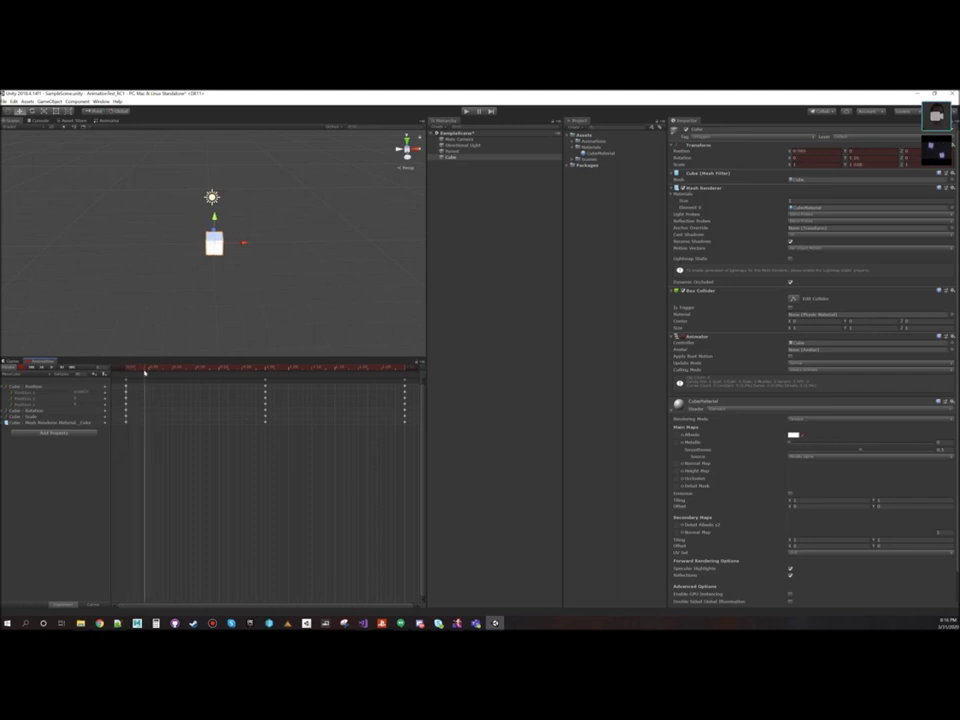
drag(145, 372, 149, 373)
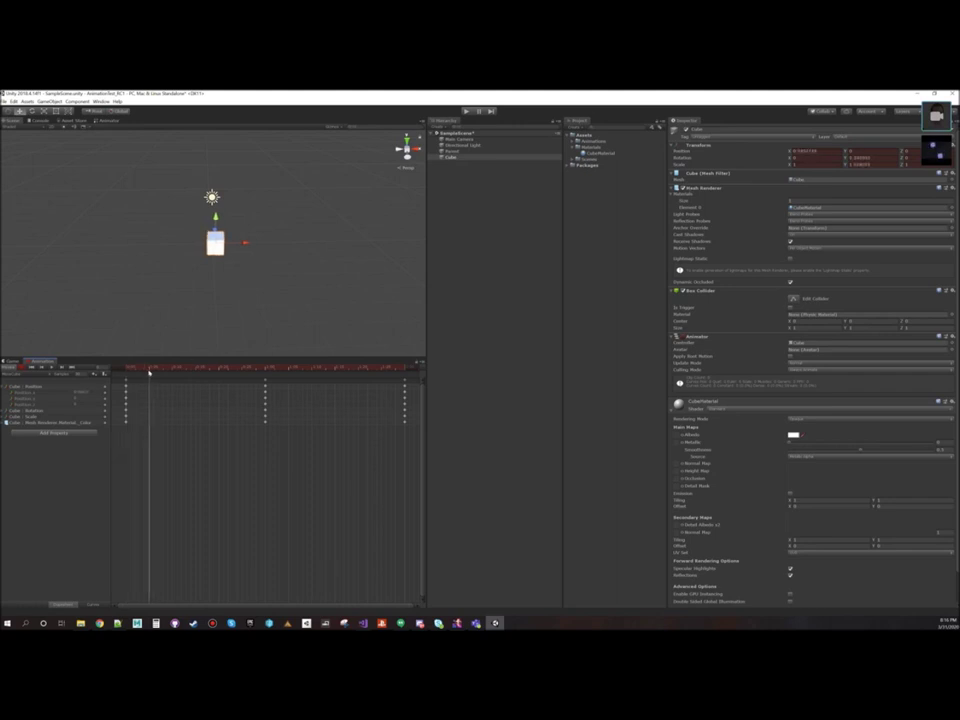
click(678, 188)
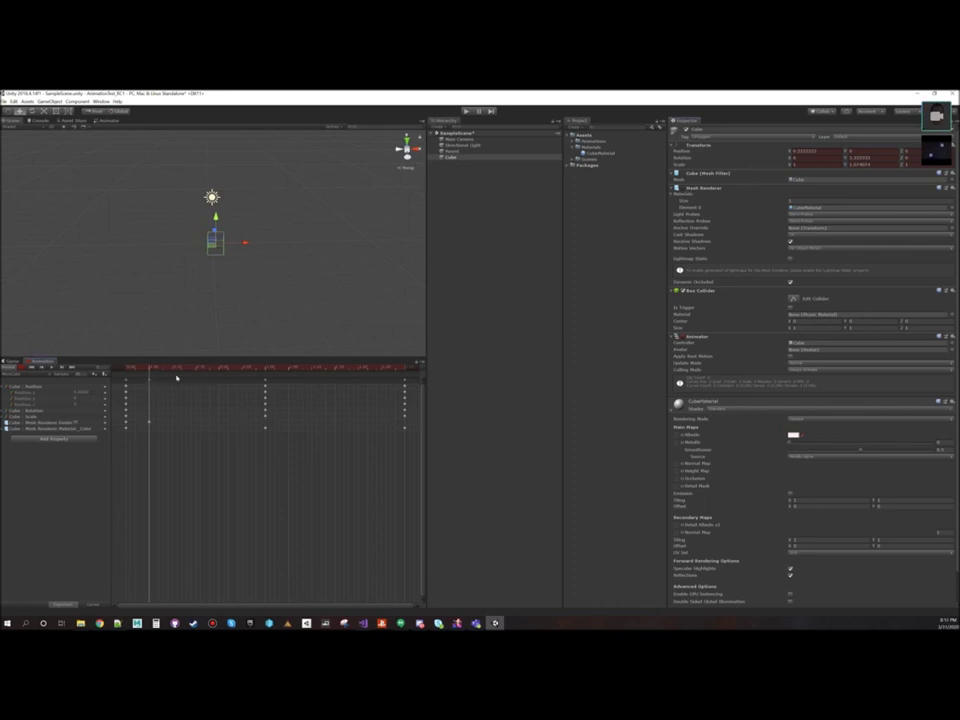
drag(149, 372, 242, 373)
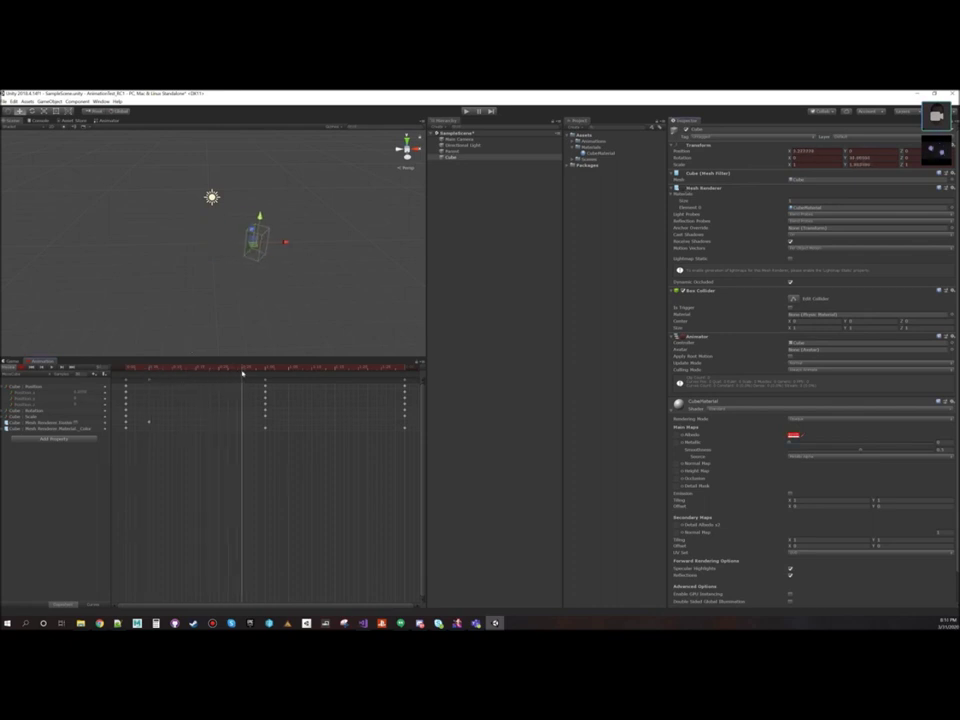
click(678, 188)
Step: Record the Mesh Renderer as disabled shortly after the middle keyframe and enabled again shortly before the last keyframe
drag(245, 370, 289, 375)
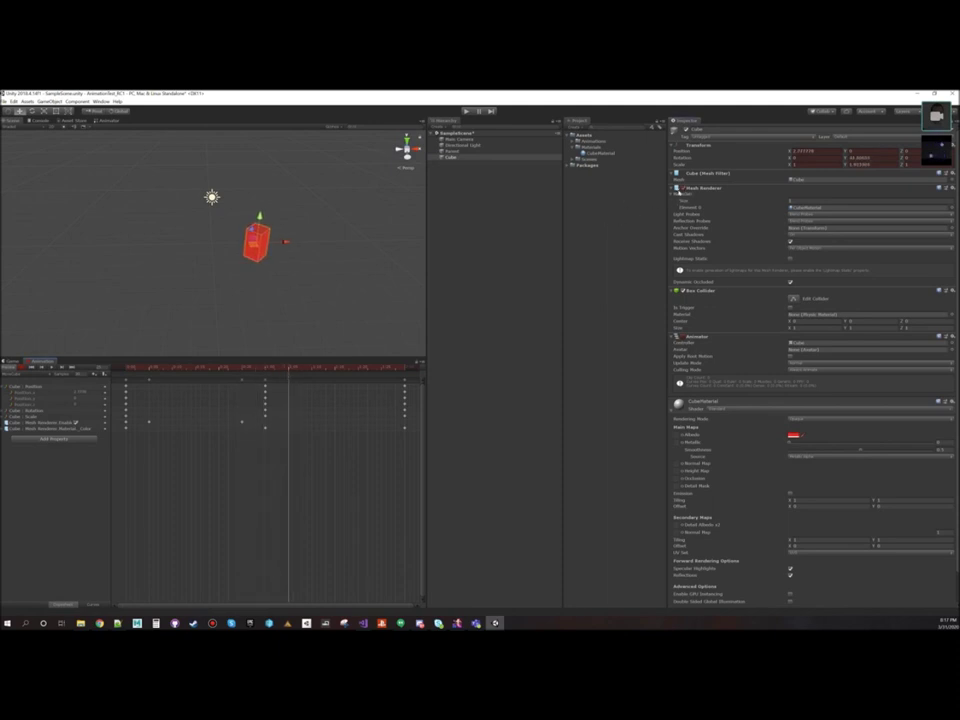
click(678, 188)
drag(288, 372, 381, 373)
click(678, 188)
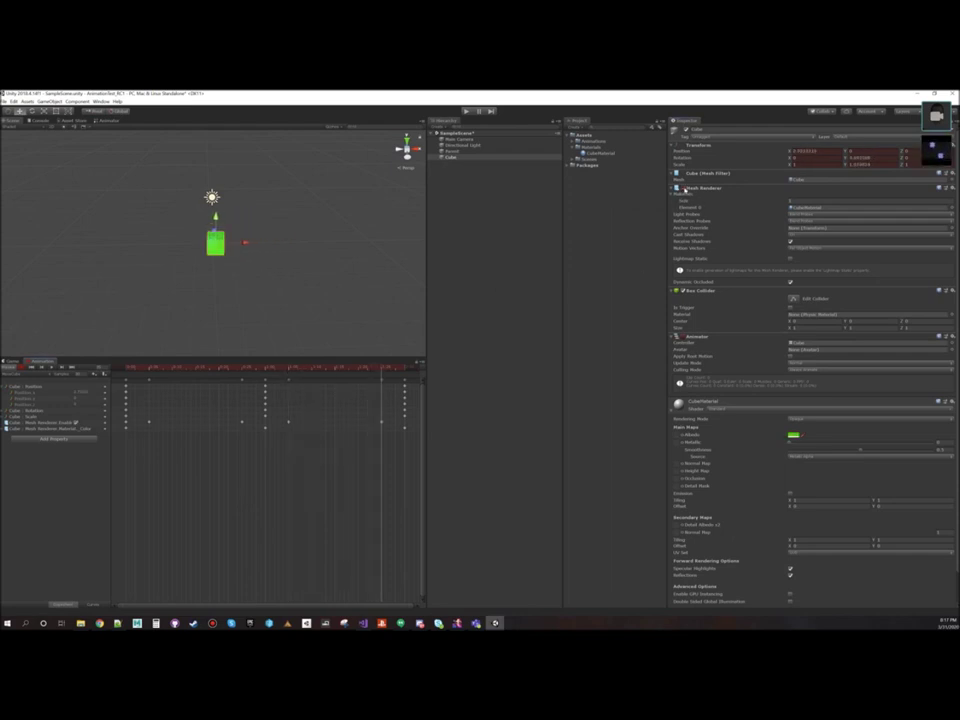
Step: Play the clip to check the cube's visibility changes, and scrub back to the first frame with the cube selected
click(51, 368)
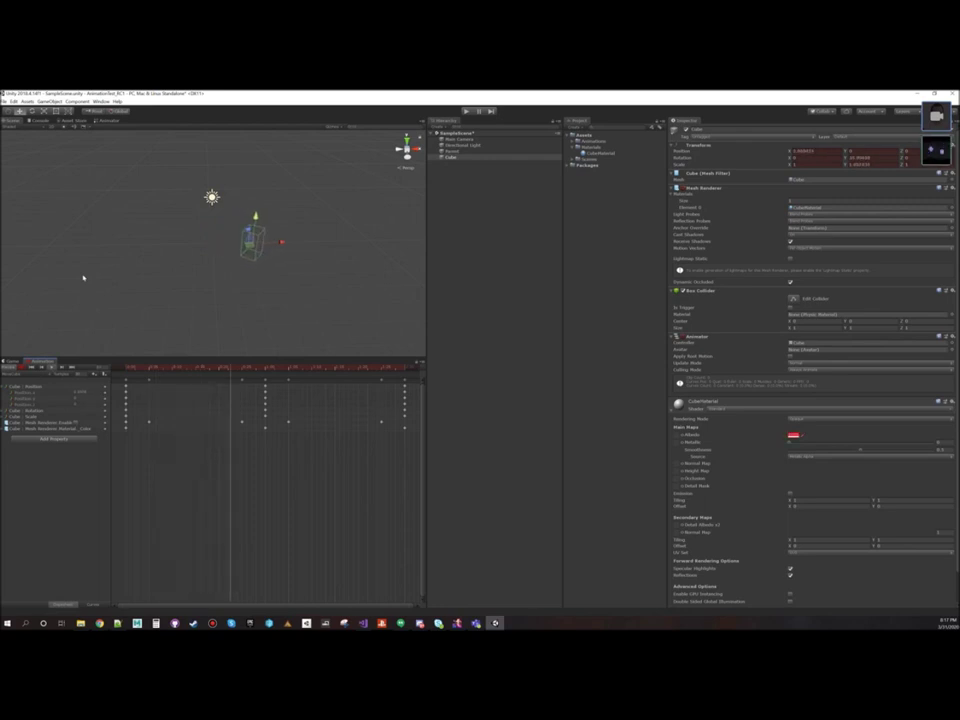
click(137, 269)
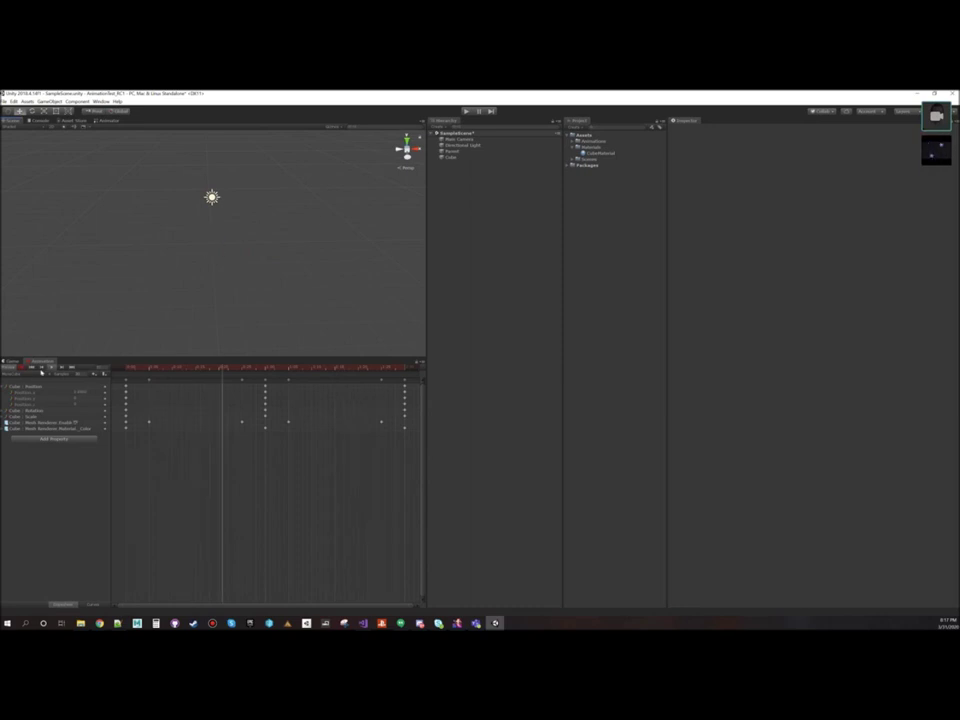
click(446, 157)
click(275, 368)
drag(276, 369, 106, 372)
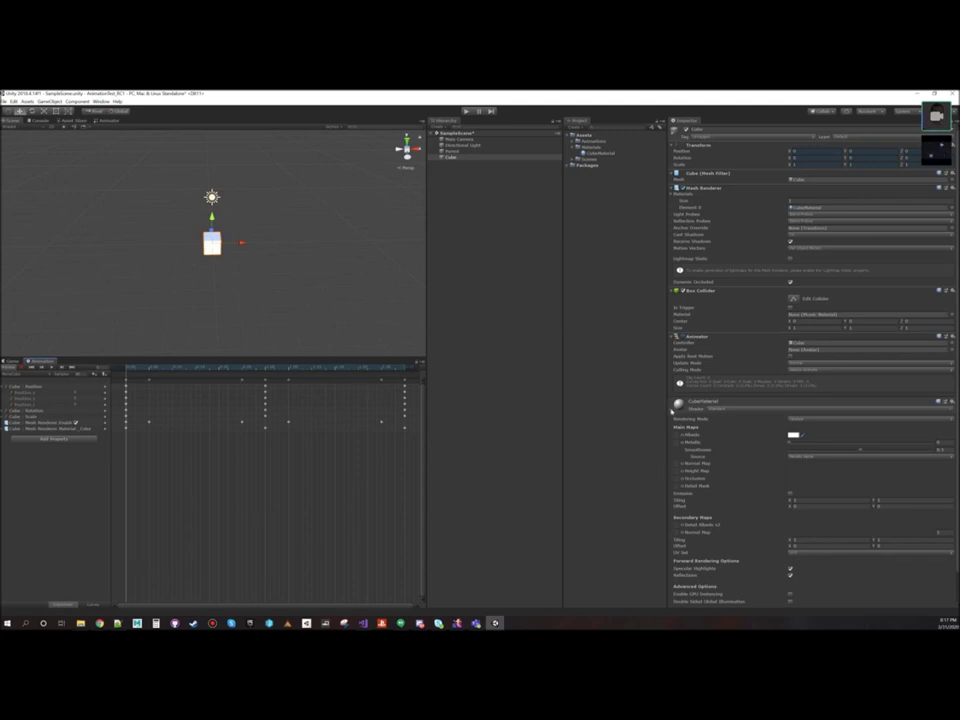
Step: Collapse the cube's CubeMaterial settings and delete all keyframes from the MoveCube clip
click(673, 410)
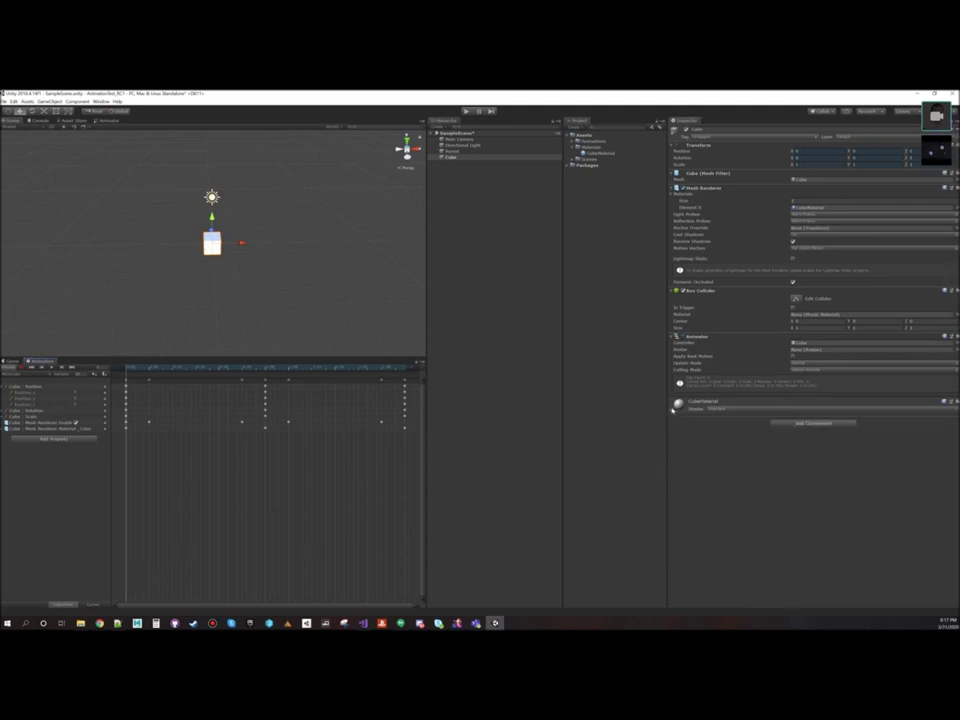
drag(414, 459, 110, 378)
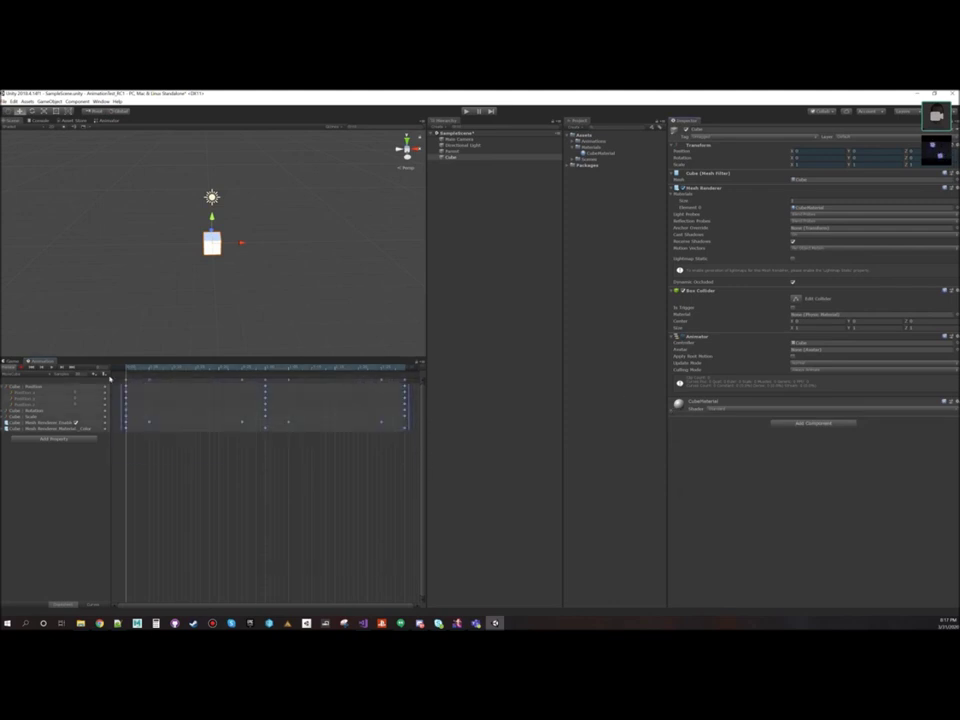
key(Delete)
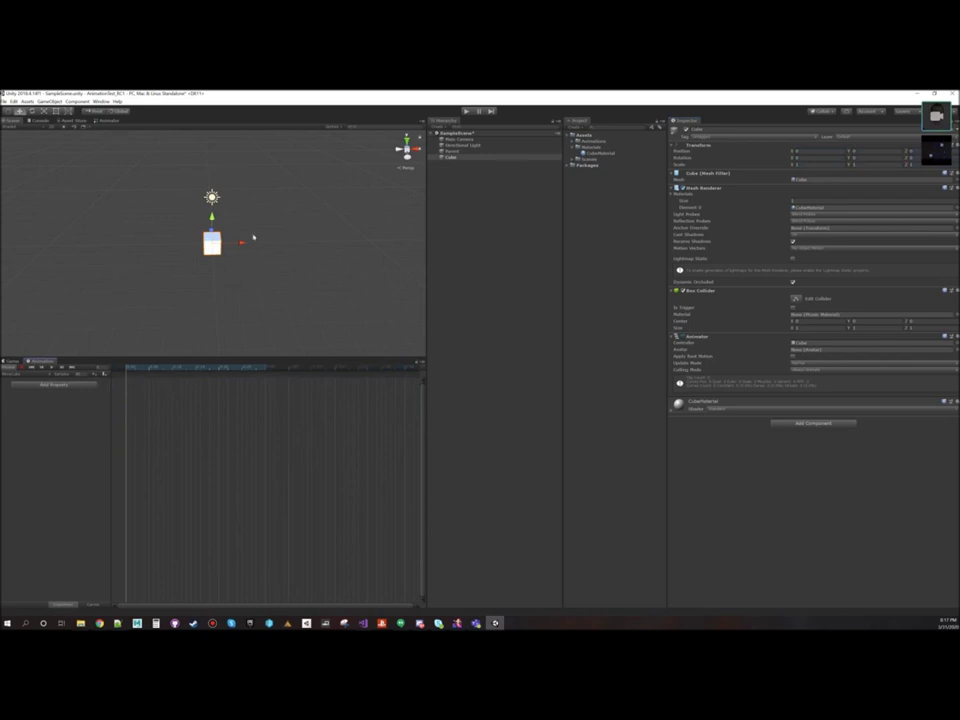
Step: Expand the Animations folder and record an X position of 4 for the cube at the first frame
click(572, 141)
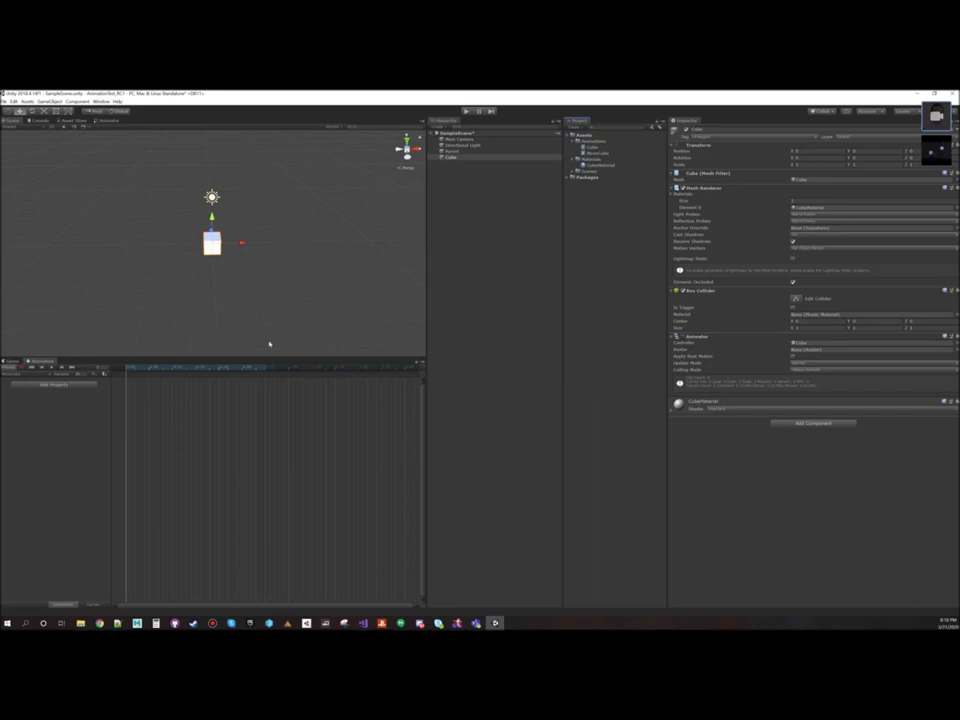
click(20, 368)
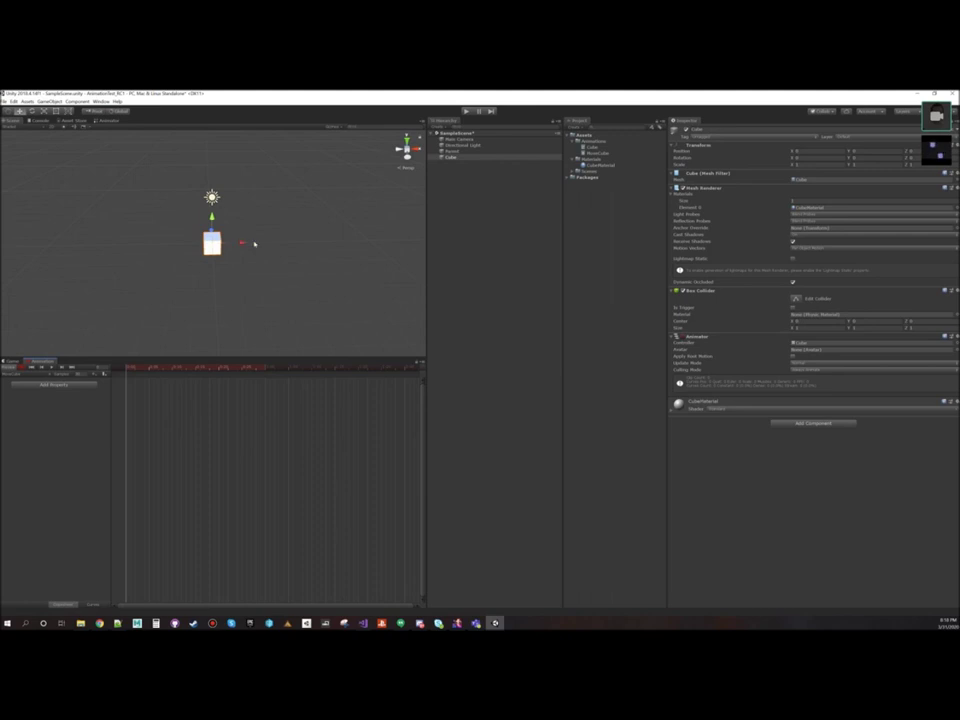
click(798, 151)
text(2)
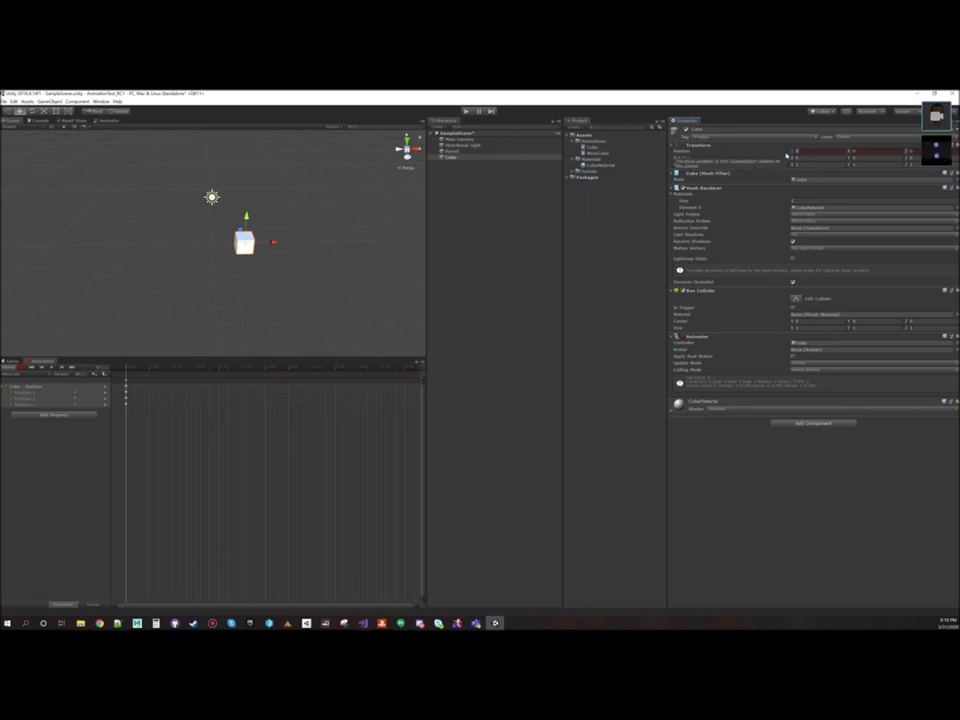
text(4)
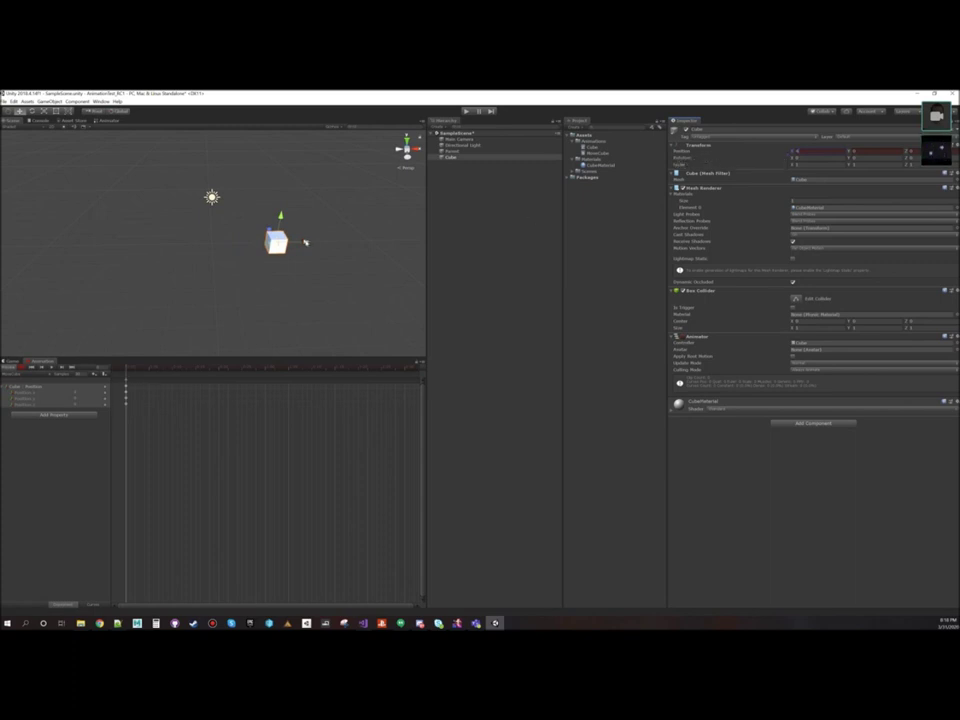
Step: Try to move the cube back along X towards the origin, and briefly run the scene
drag(304, 242, 243, 244)
click(466, 111)
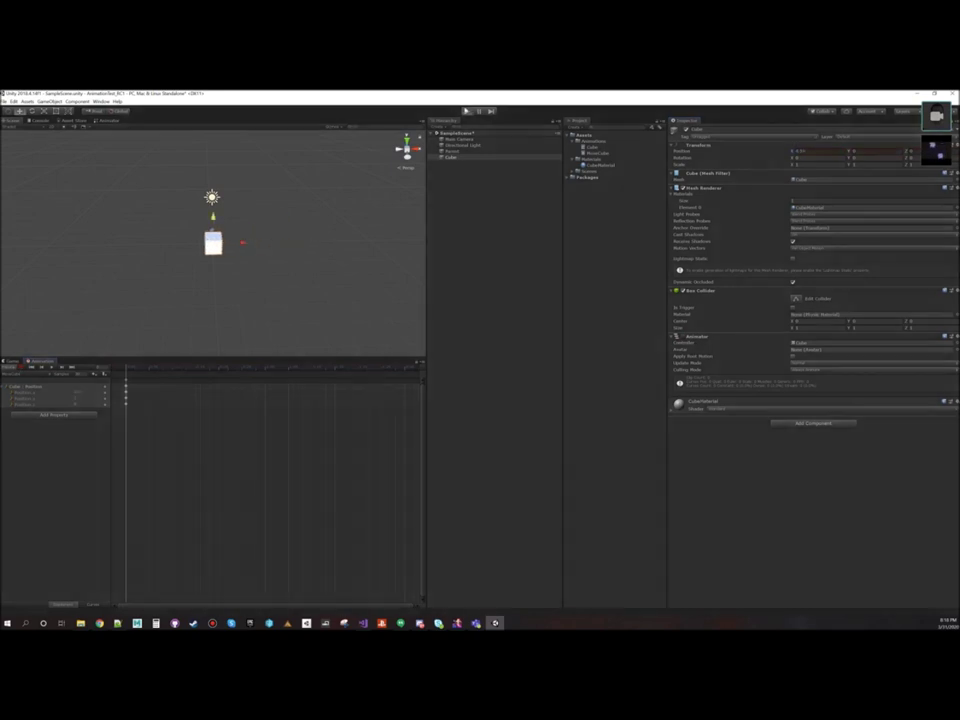
click(466, 111)
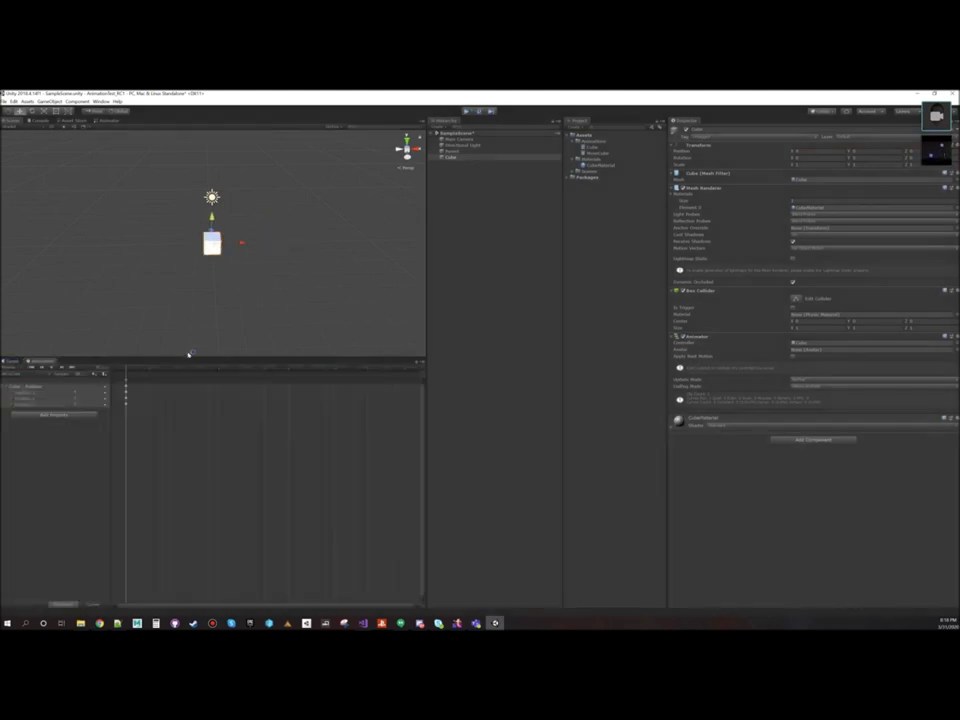
click(451, 157)
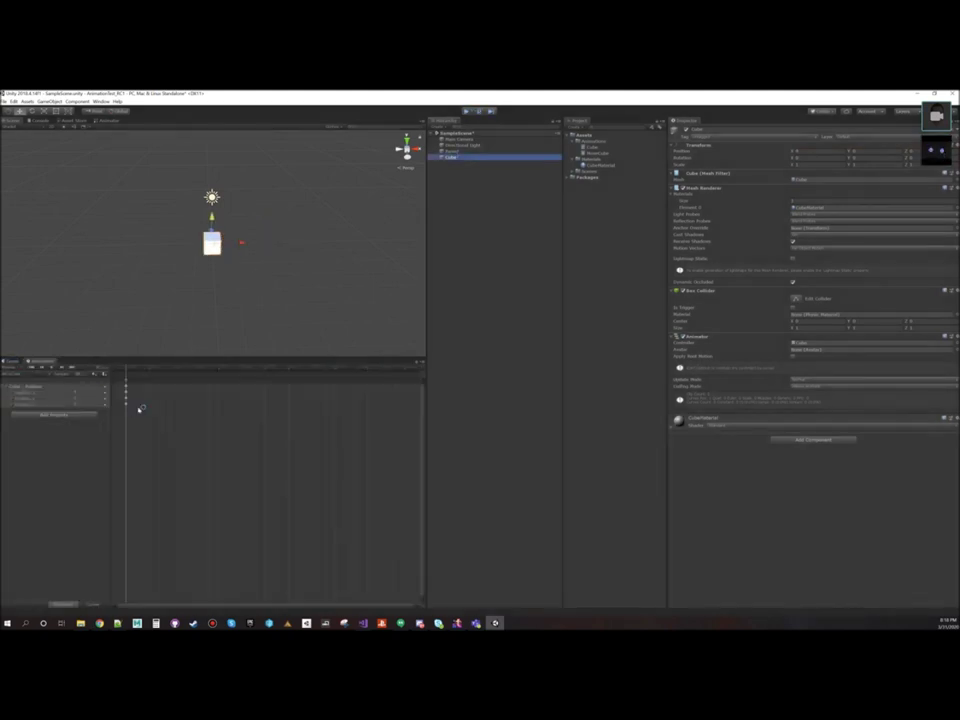
Step: Move the cube's position keyframe from the first frame to the middle of the visible timeline
drag(128, 368, 267, 375)
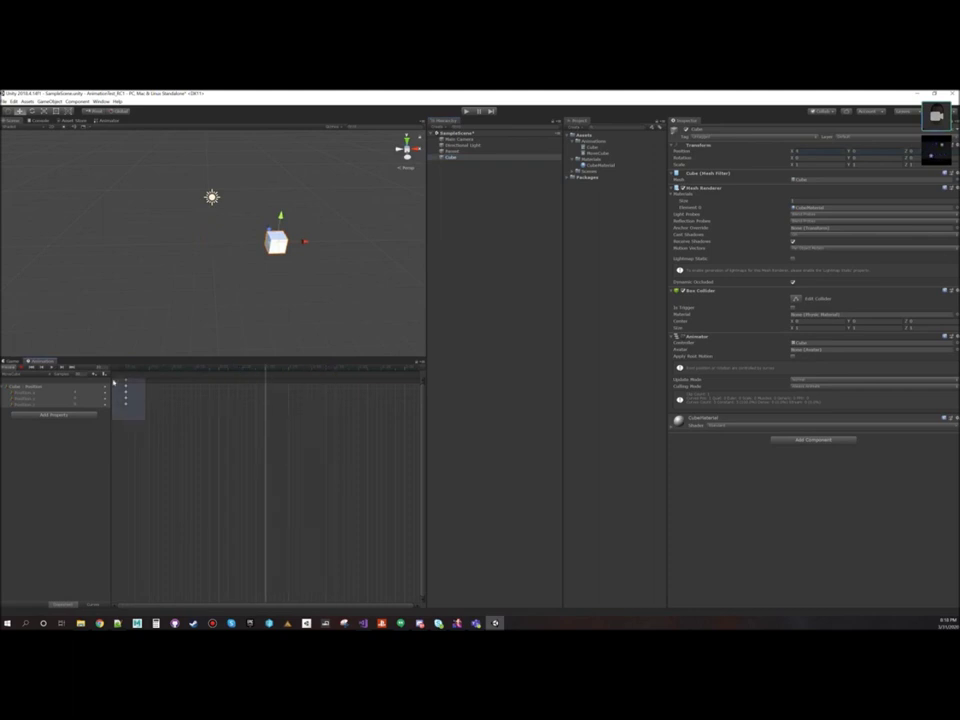
drag(126, 389, 266, 390)
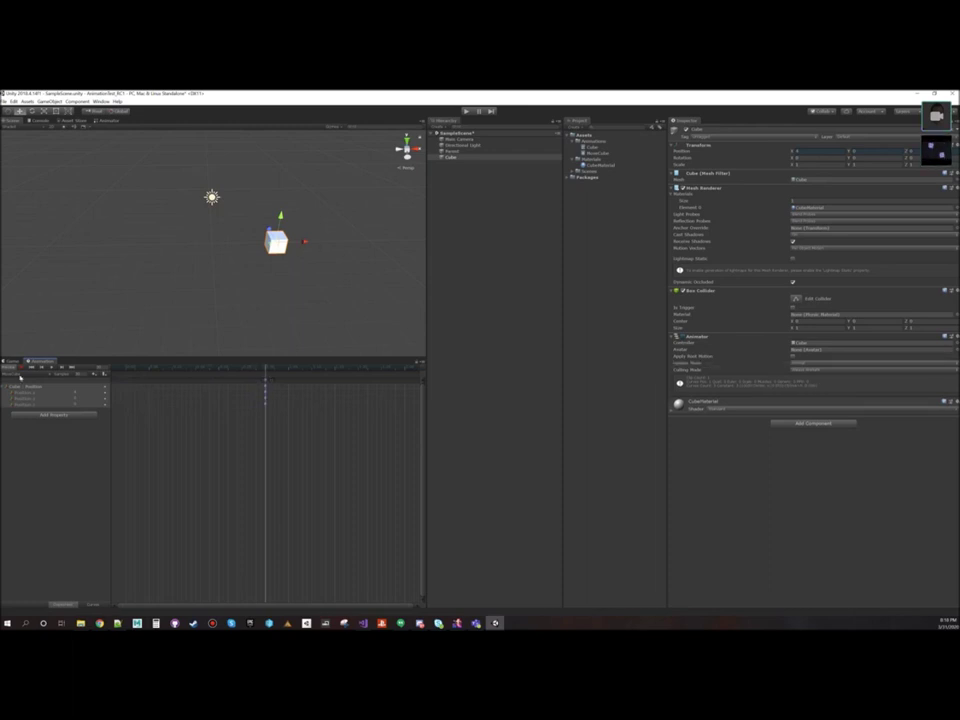
Step: Record an X position of 0 for the cube at the first frame, and play the clip
click(21, 368)
drag(265, 373, 100, 373)
click(818, 157)
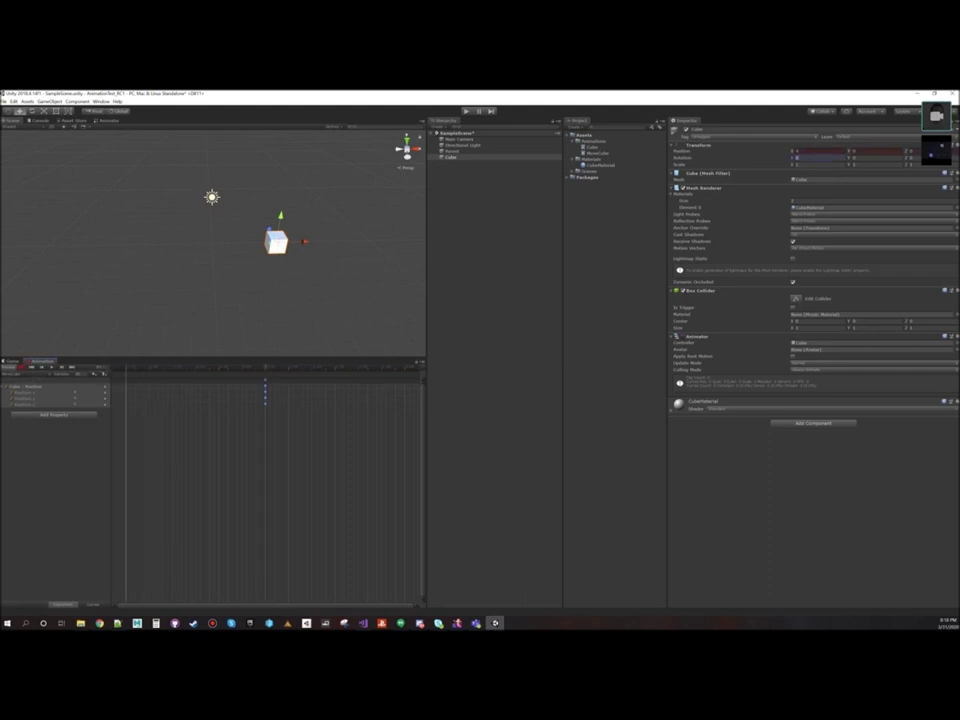
text(0)
key(Return)
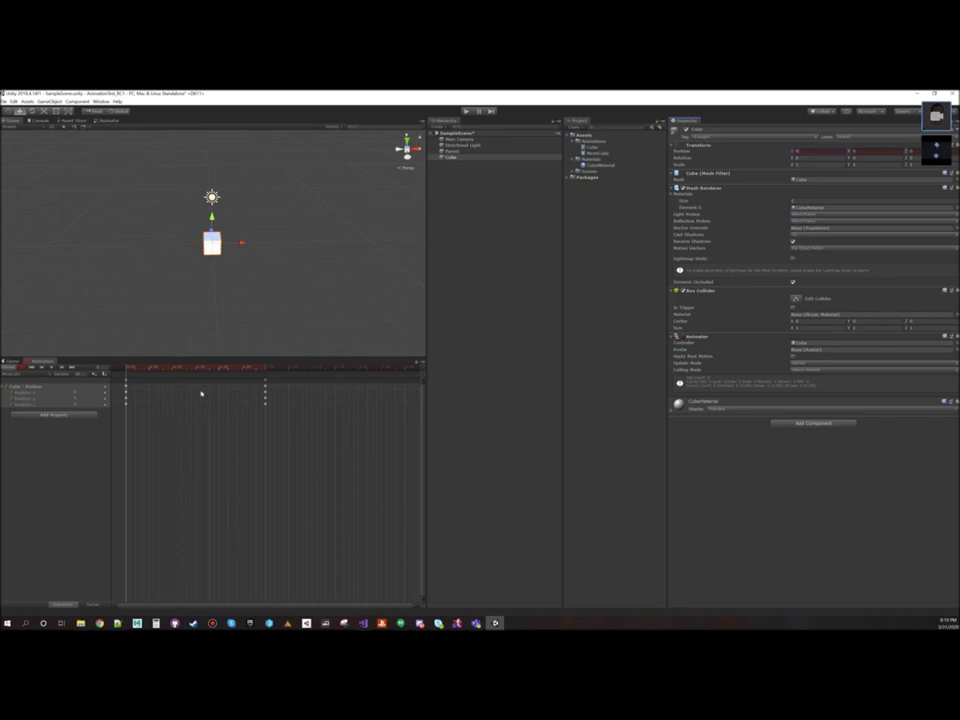
click(51, 368)
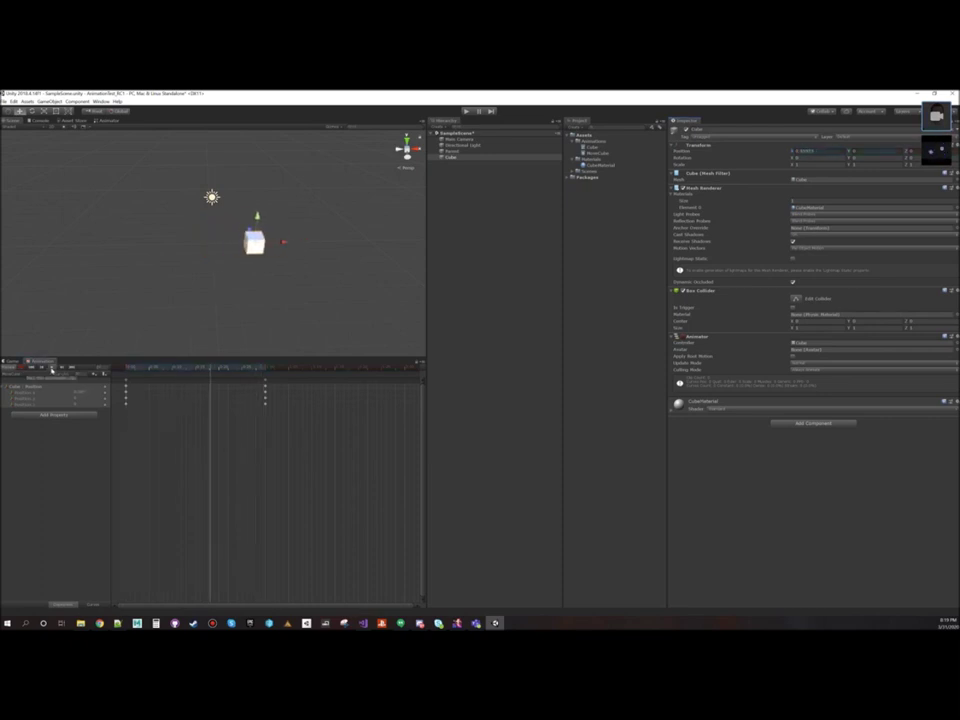
click(52, 369)
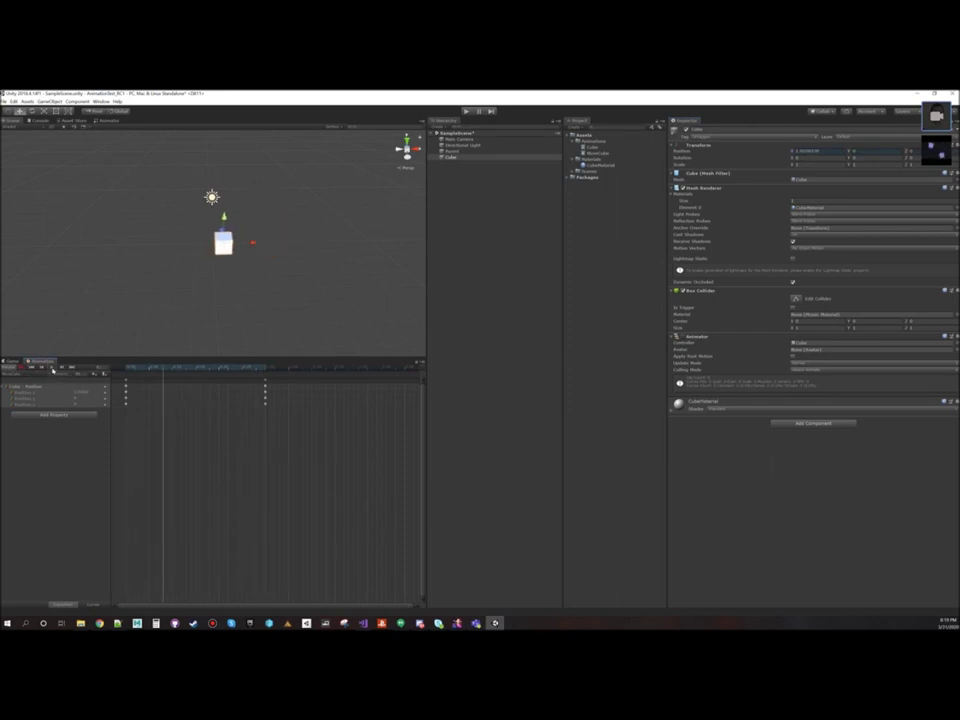
Step: Lengthen the movement by shifting the second position keyframe from mid-timeline to about twice its time
click(265, 371)
drag(265, 371, 404, 371)
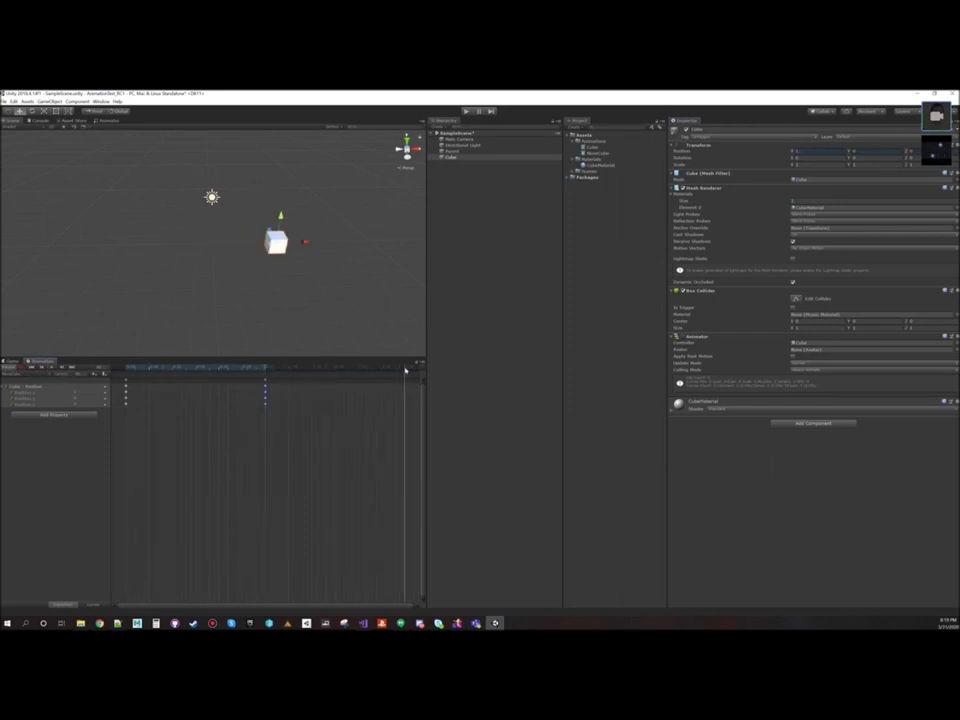
click(22, 368)
click(264, 380)
drag(264, 380, 405, 387)
Step: Play the lengthened clip with the cube seen up close, return to the first frame, and show the animation as curves
click(30, 368)
click(52, 368)
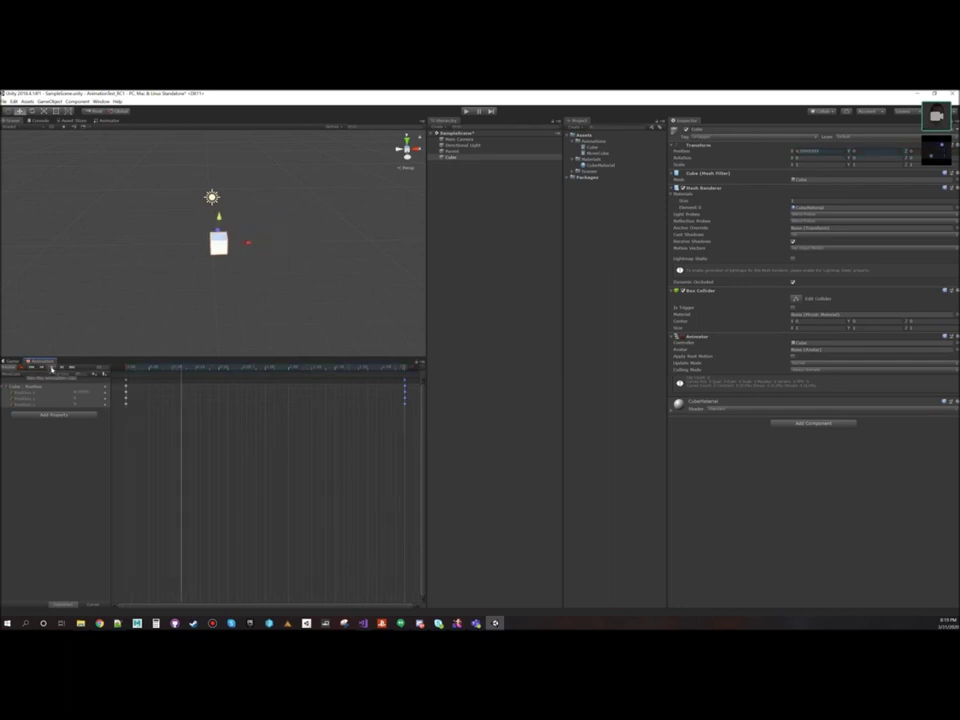
scroll(255, 304, up, 12)
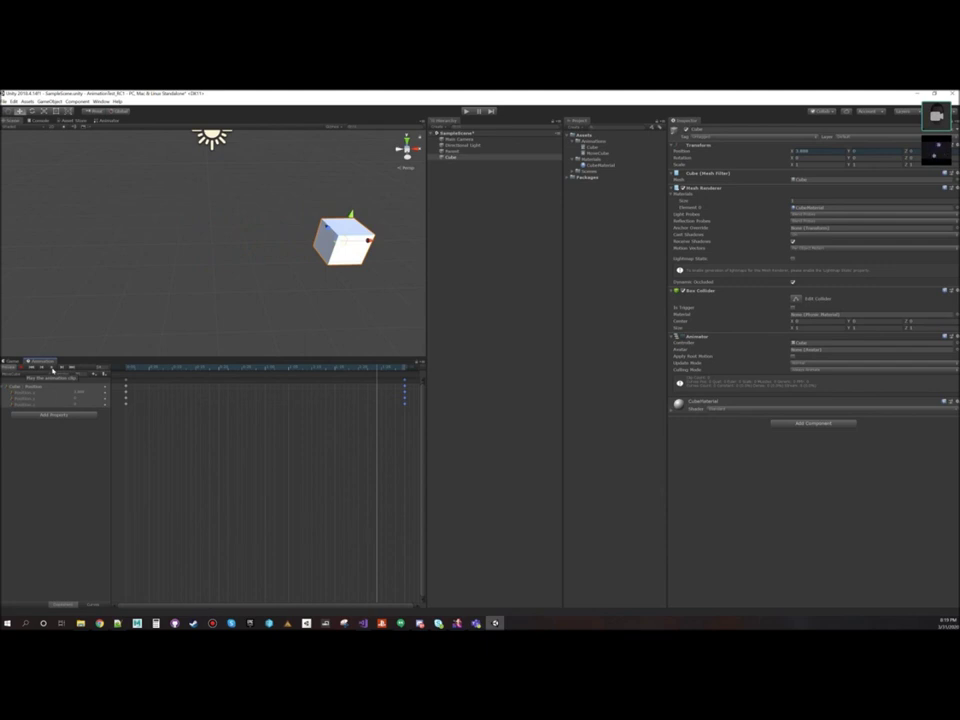
drag(377, 368, 122, 369)
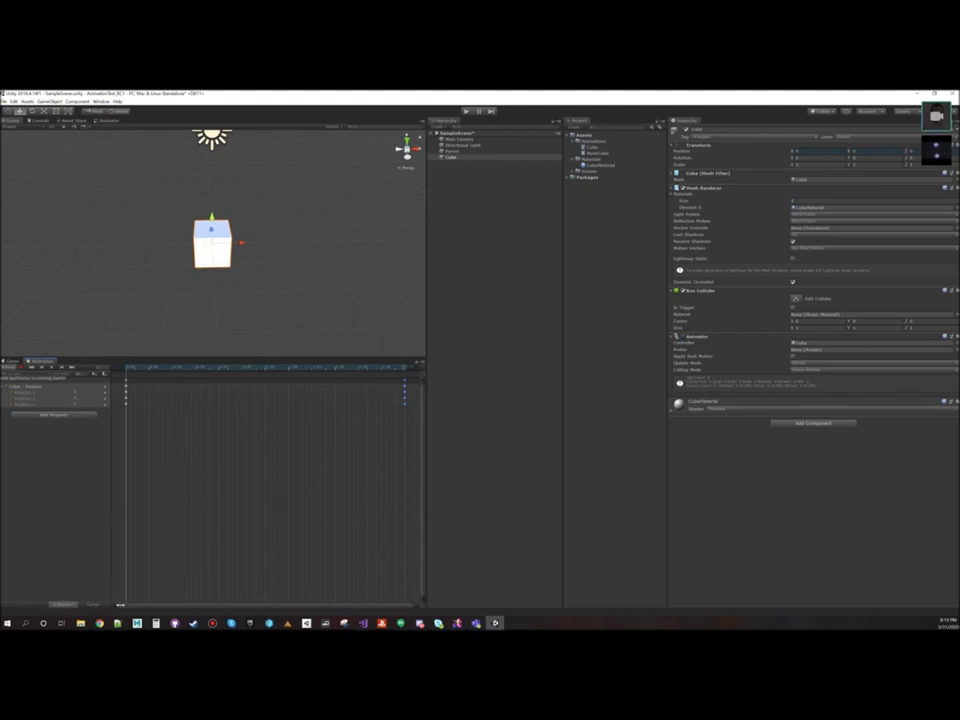
click(96, 605)
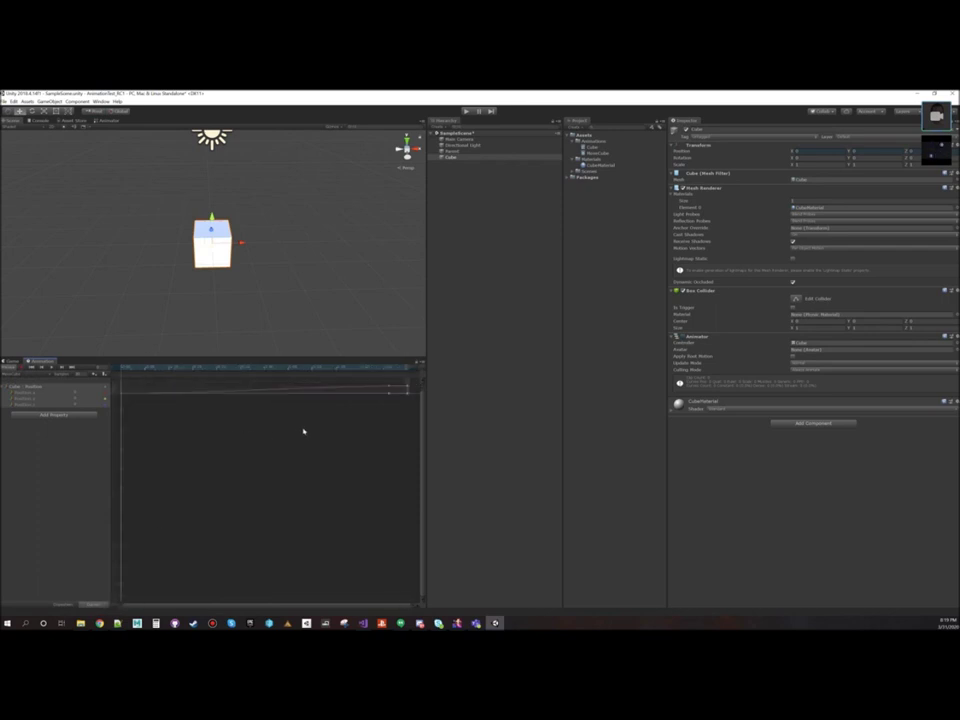
Step: Fit the curve view to examine the cube's full X position curve between the first and last keyframes
scroll(299, 432, down, 2)
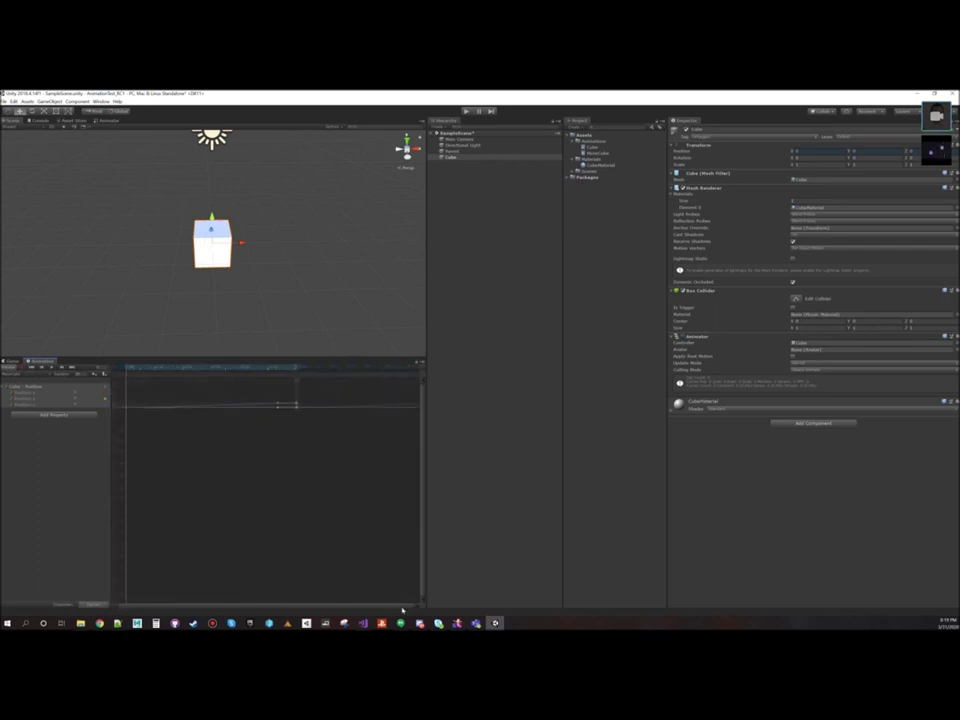
drag(411, 604, 299, 604)
drag(331, 607, 411, 607)
scroll(336, 508, up, 2)
mouse_move(421, 389)
mouse_down()
mouse_move(416, 514)
mouse_move(431, 390)
mouse_up()
scroll(271, 410, up, 3)
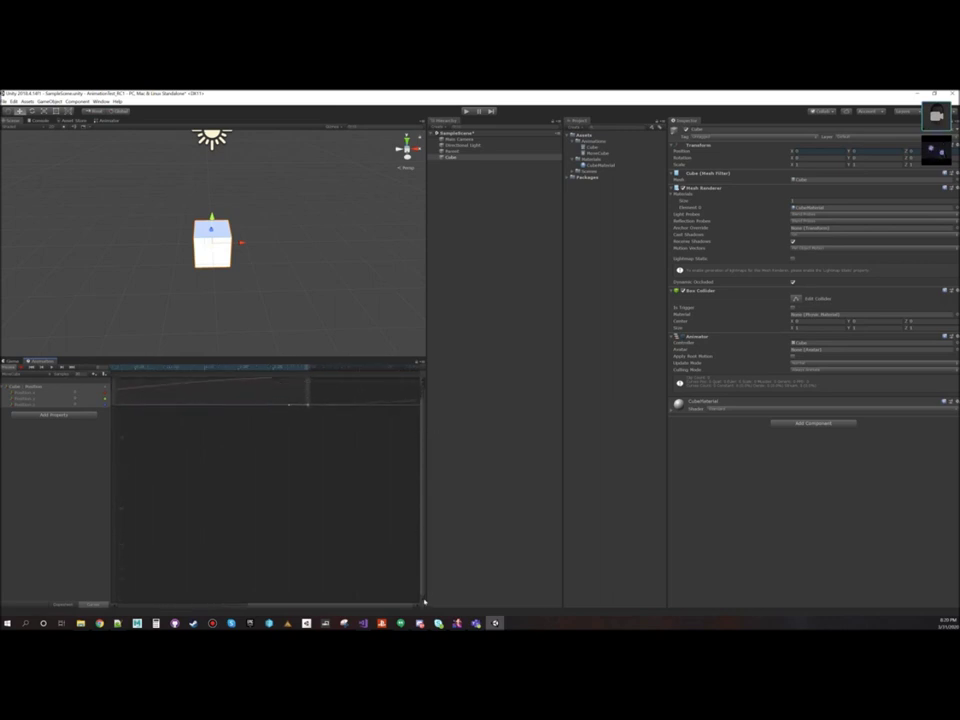
drag(424, 600, 423, 378)
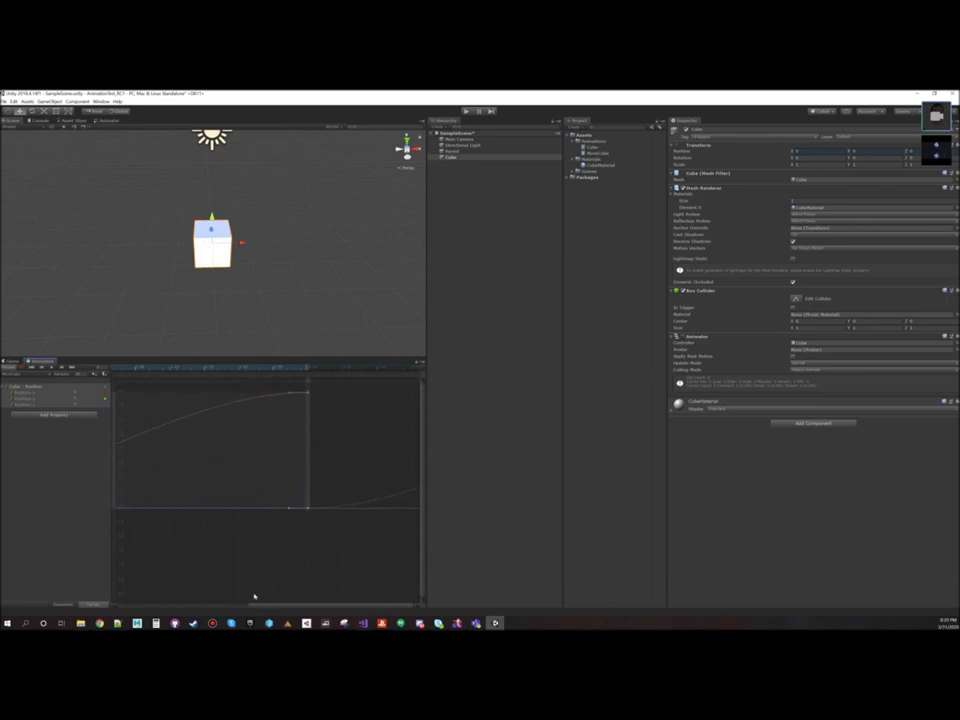
drag(274, 606, 101, 606)
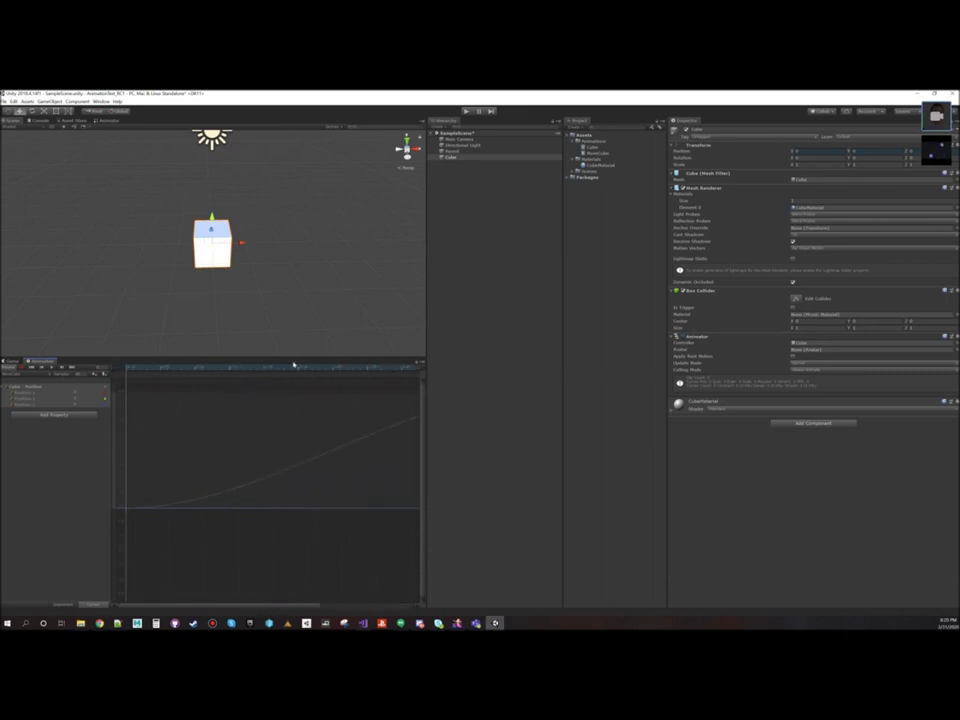
drag(315, 606, 412, 606)
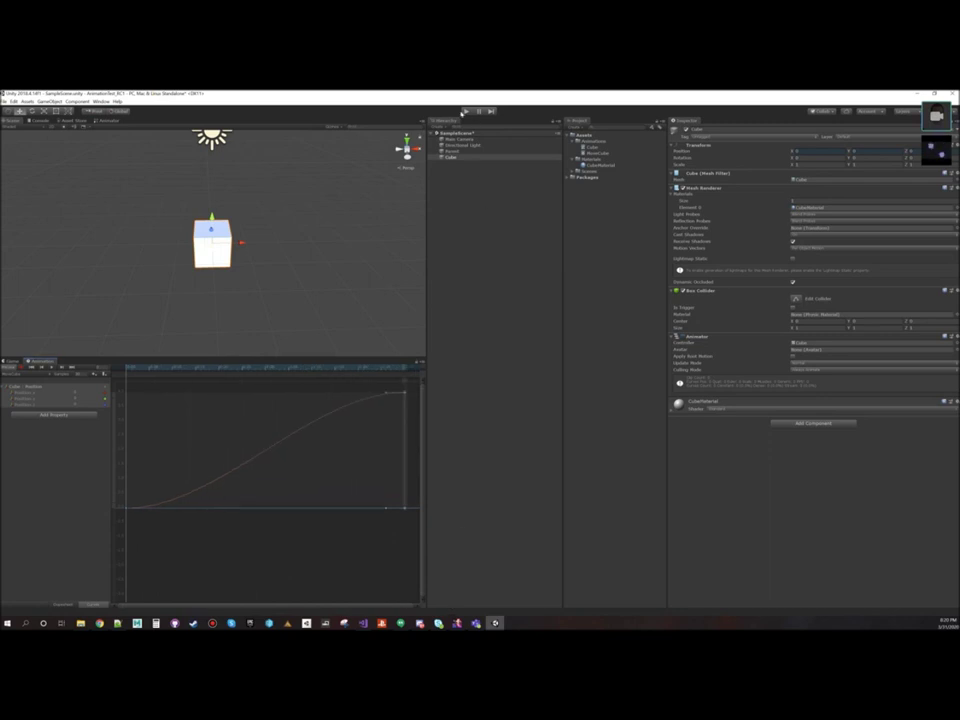
Step: Run the scene to watch the cube's movement in the Game view, and stop it
click(467, 111)
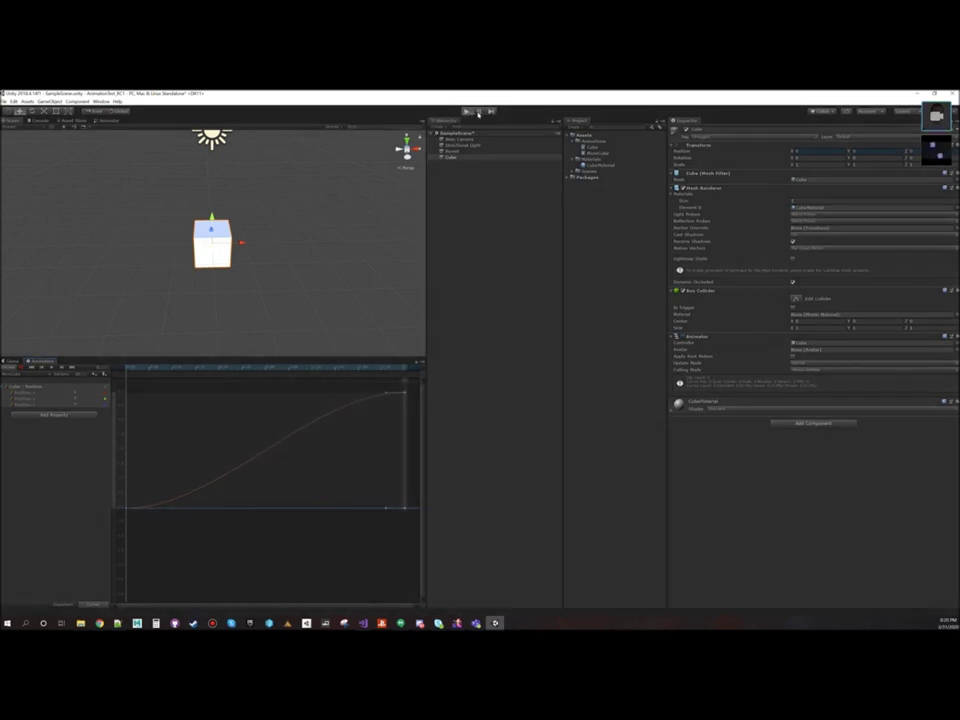
click(478, 113)
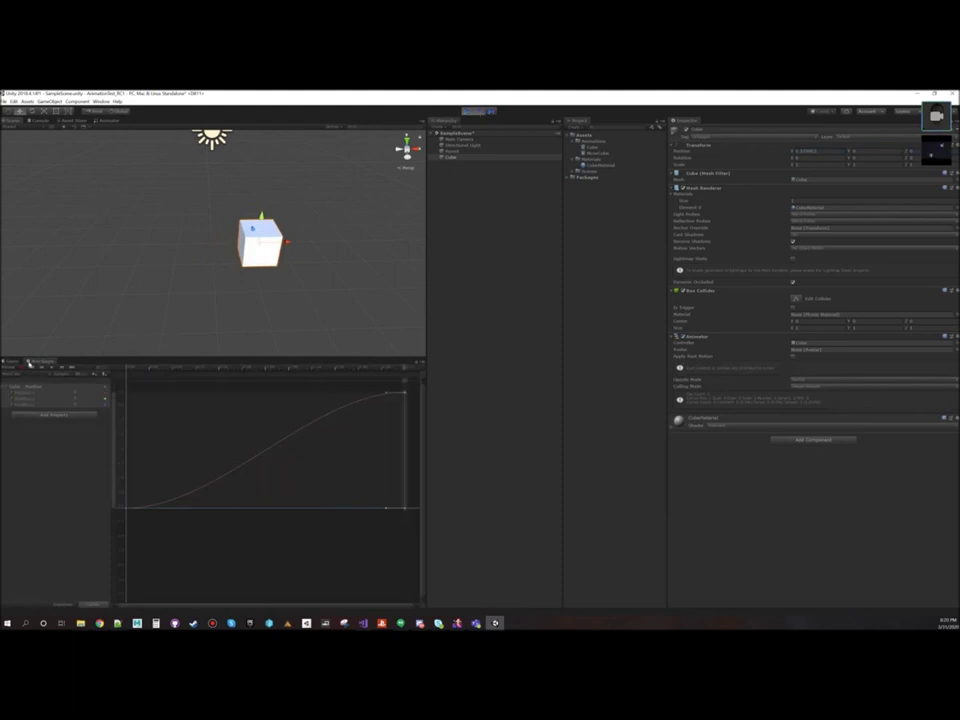
click(476, 113)
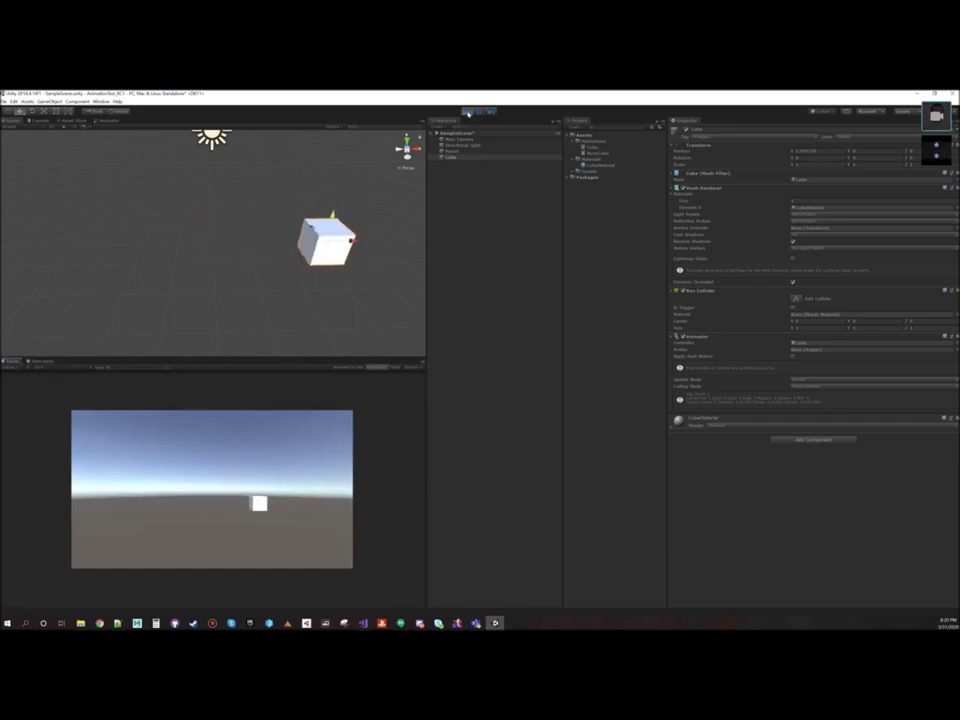
click(467, 112)
Step: In record mode, steepen the last X position keyframe's tangent so the curve dips below zero, and play the clip
drag(126, 370, 409, 370)
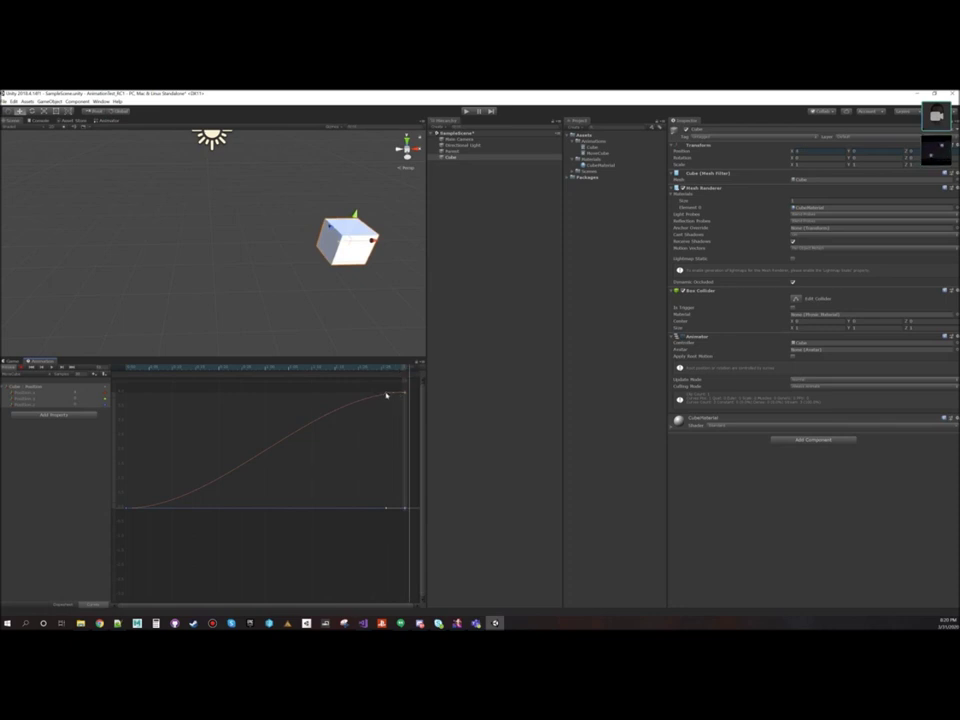
right_click(386, 395)
click(404, 397)
click(22, 367)
drag(388, 395, 400, 422)
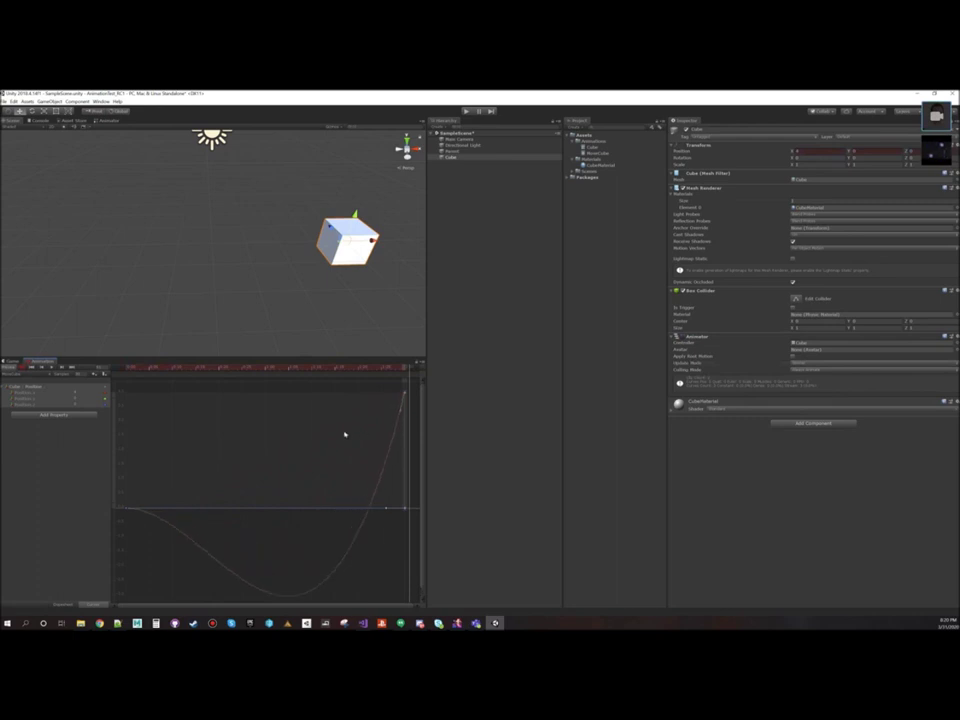
drag(410, 369, 404, 408)
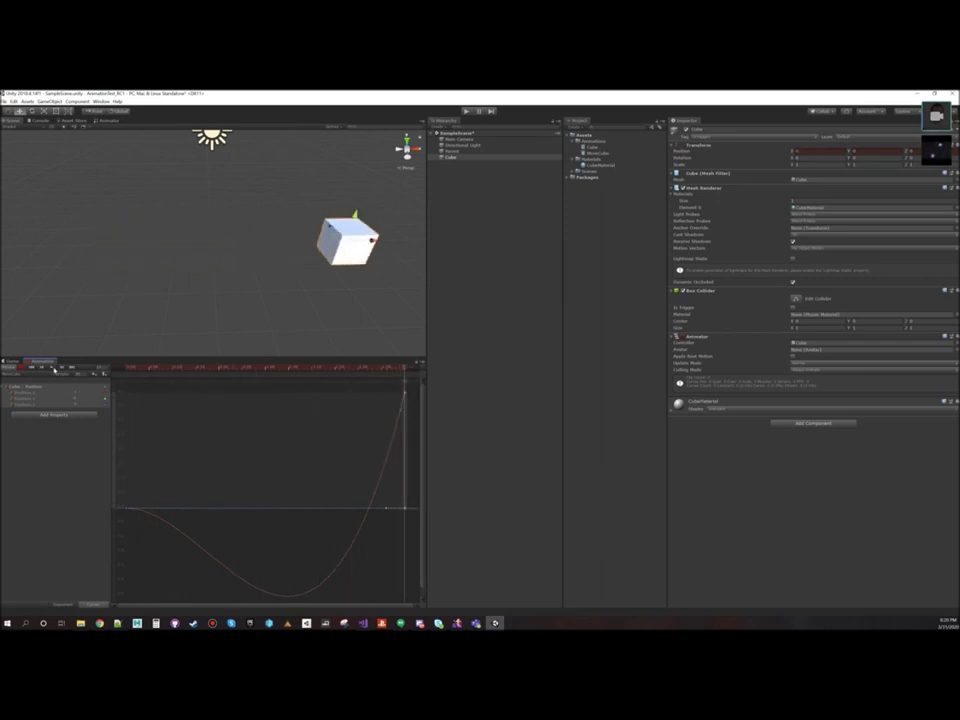
click(54, 369)
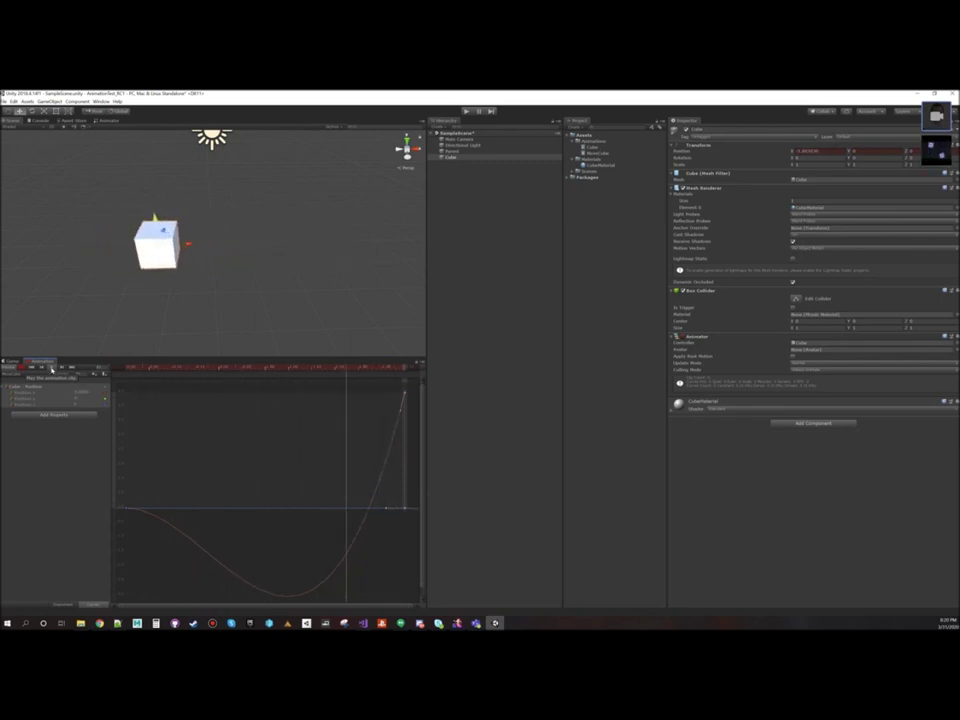
click(23, 368)
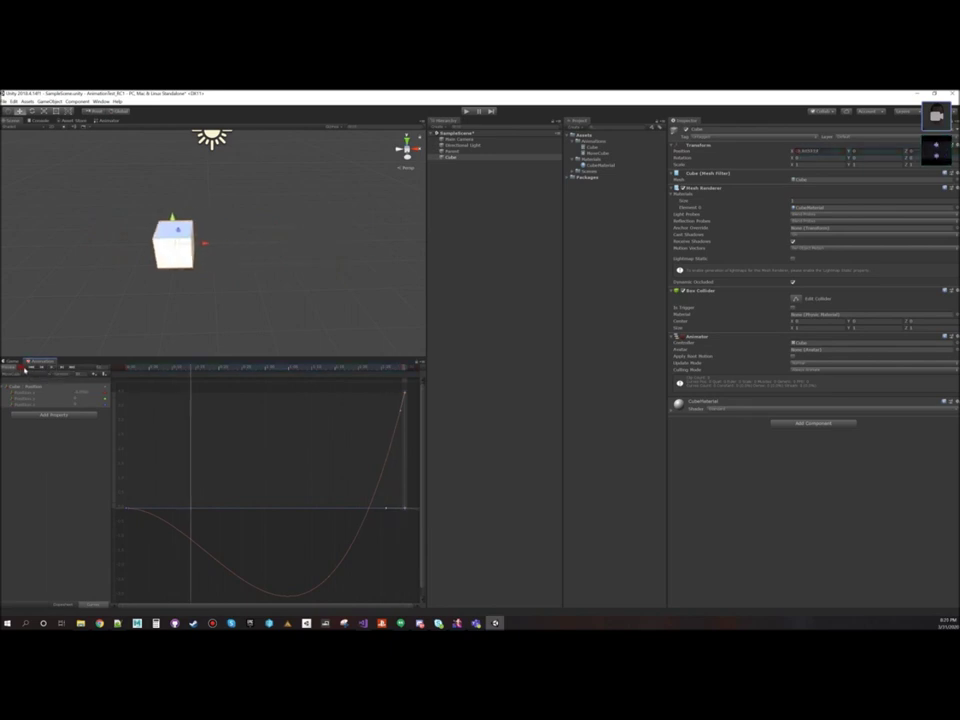
Step: Set both tangents to Linear on the last X position keyframe and on the position keyframe at the first frame
right_click(405, 391)
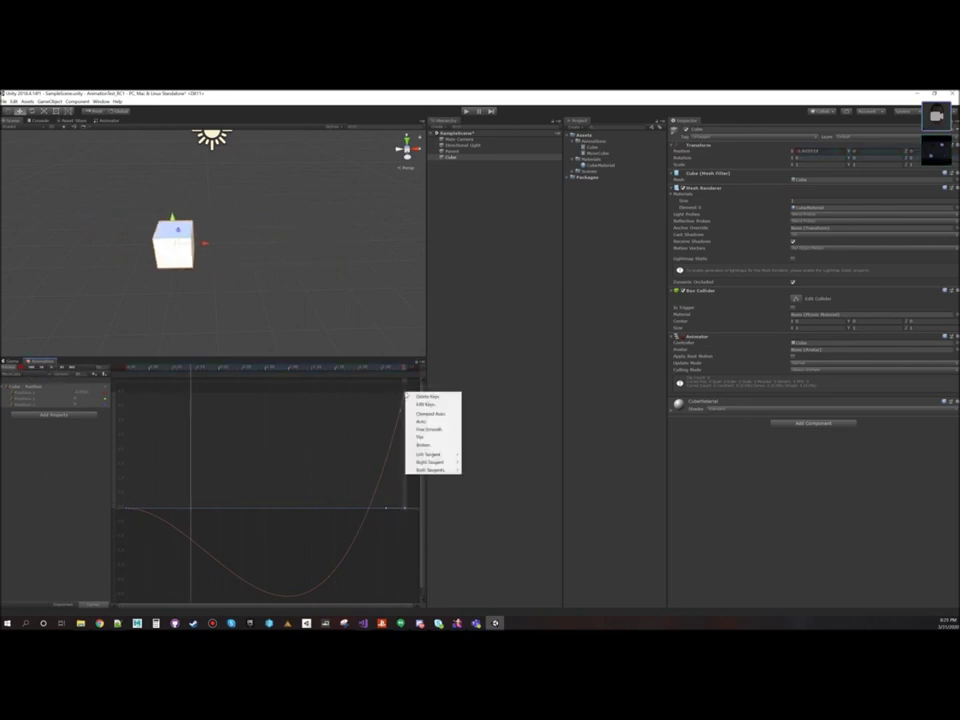
mouse_move(436, 470)
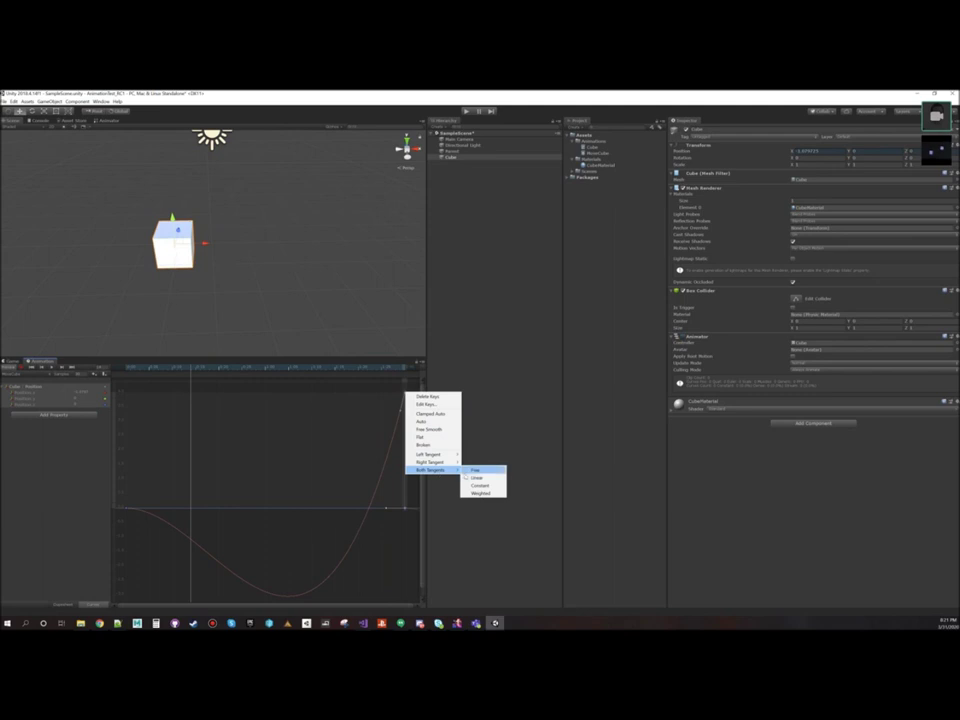
click(474, 477)
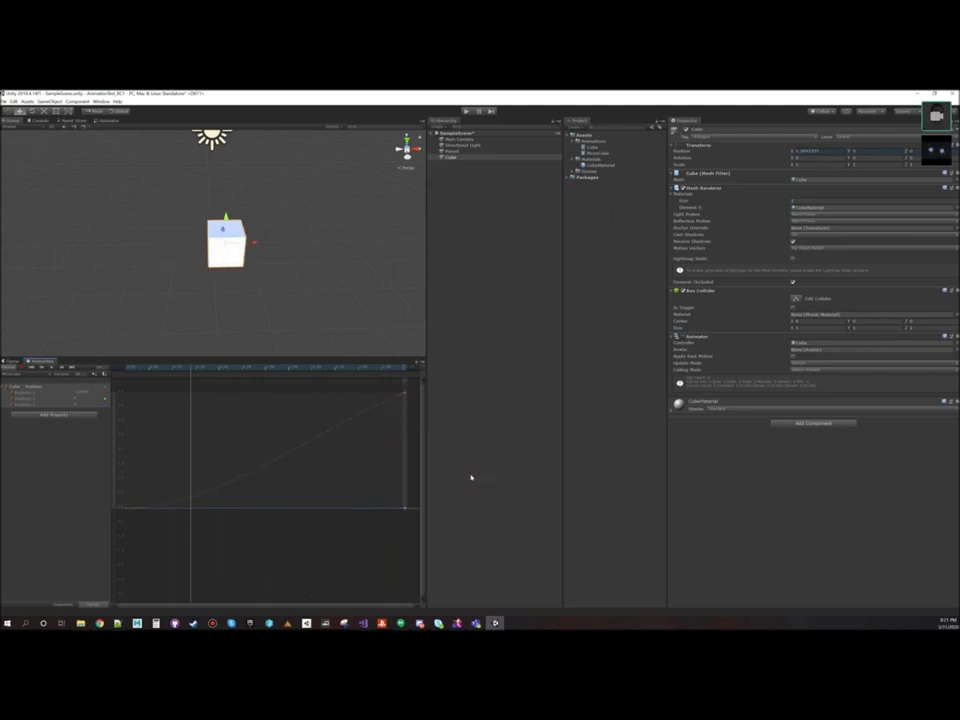
right_click(126, 510)
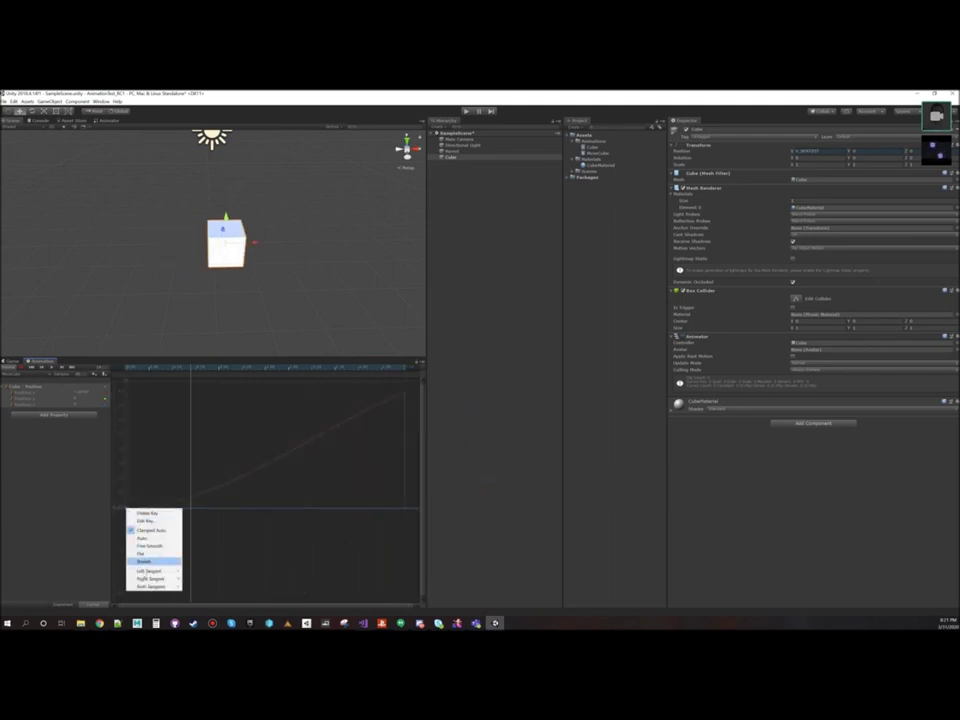
mouse_move(155, 586)
click(205, 589)
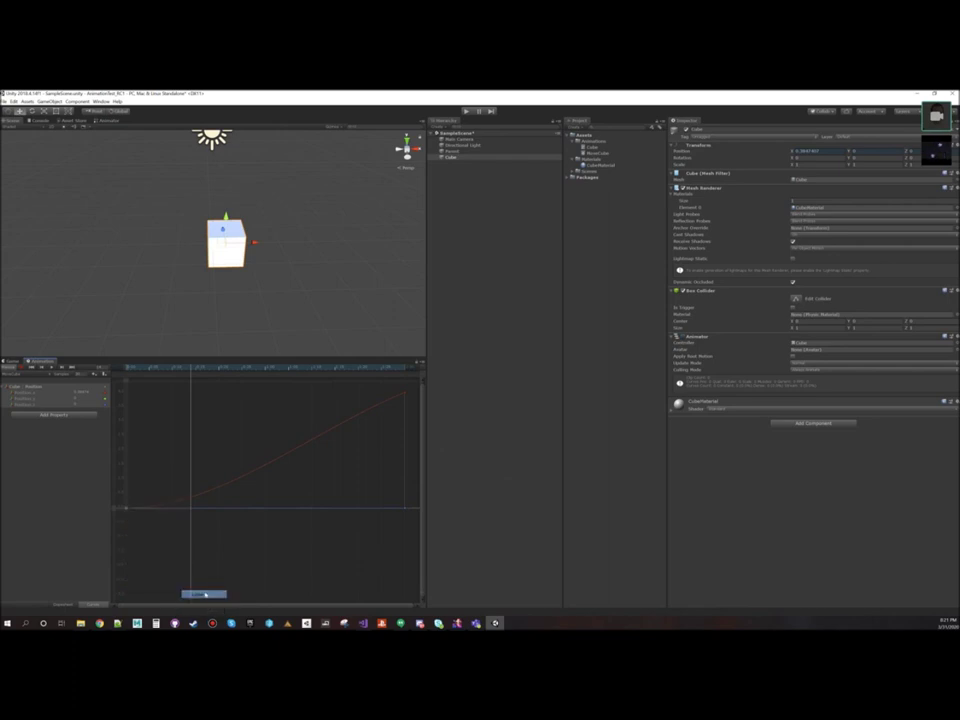
Step: Apply Linear to both tangents of the first-frame position keyframe once more
scroll(133, 512, up, 2)
drag(126, 509, 124, 510)
right_click(124, 511)
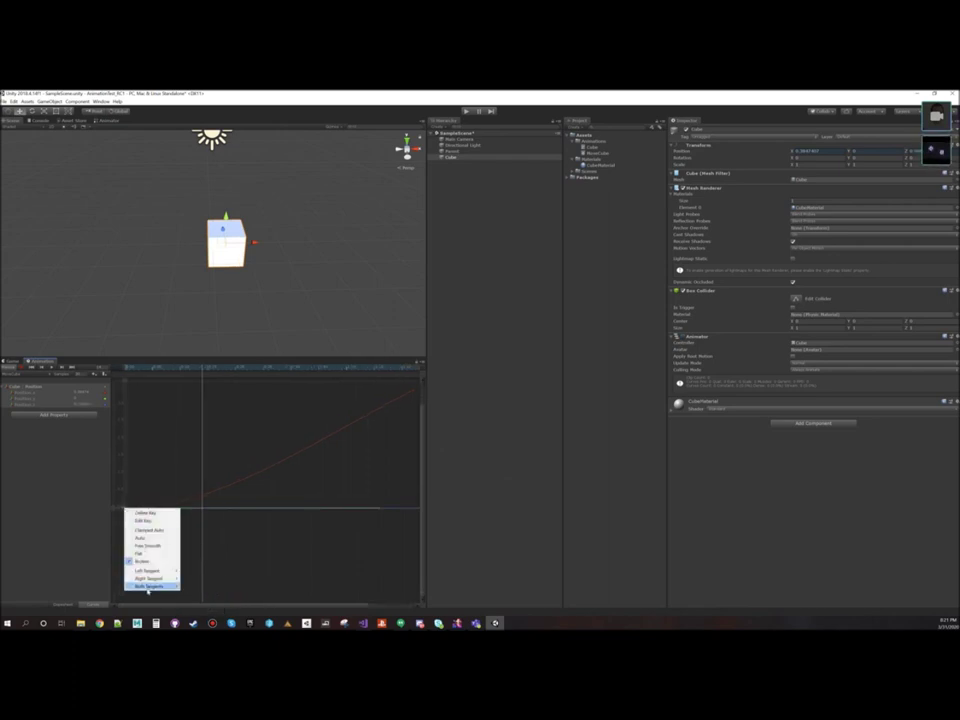
mouse_move(152, 586)
click(195, 594)
Step: Check the first keyframe's tangent type up close, and run the scene to watch the cube move with the edited curve
scroll(137, 512, up, 1)
drag(332, 610, 191, 610)
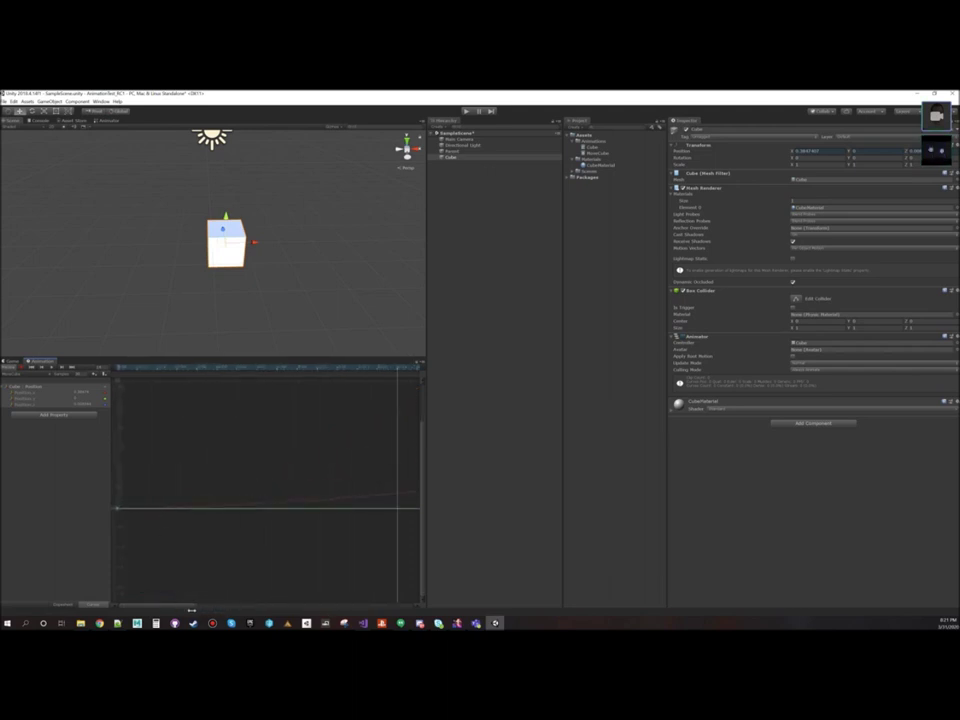
click(124, 511)
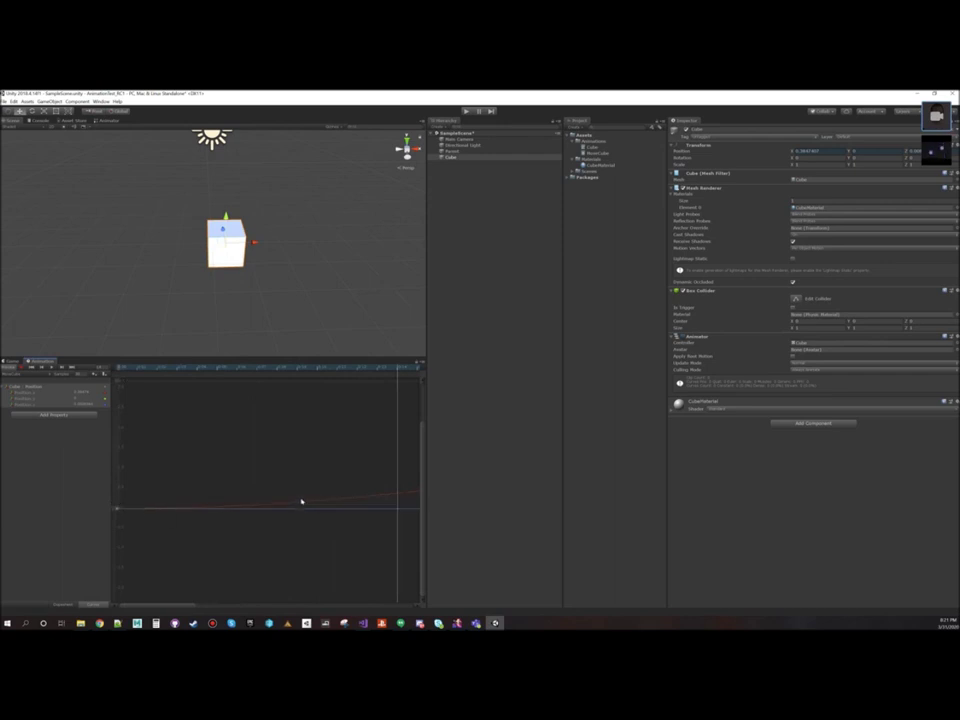
right_click(119, 510)
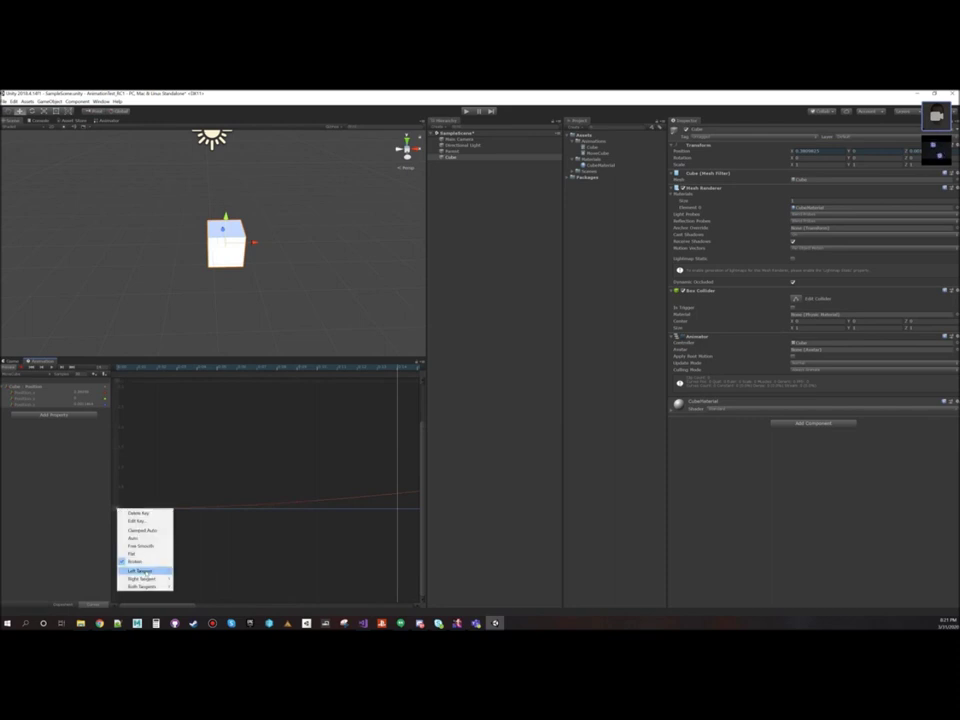
mouse_move(145, 586)
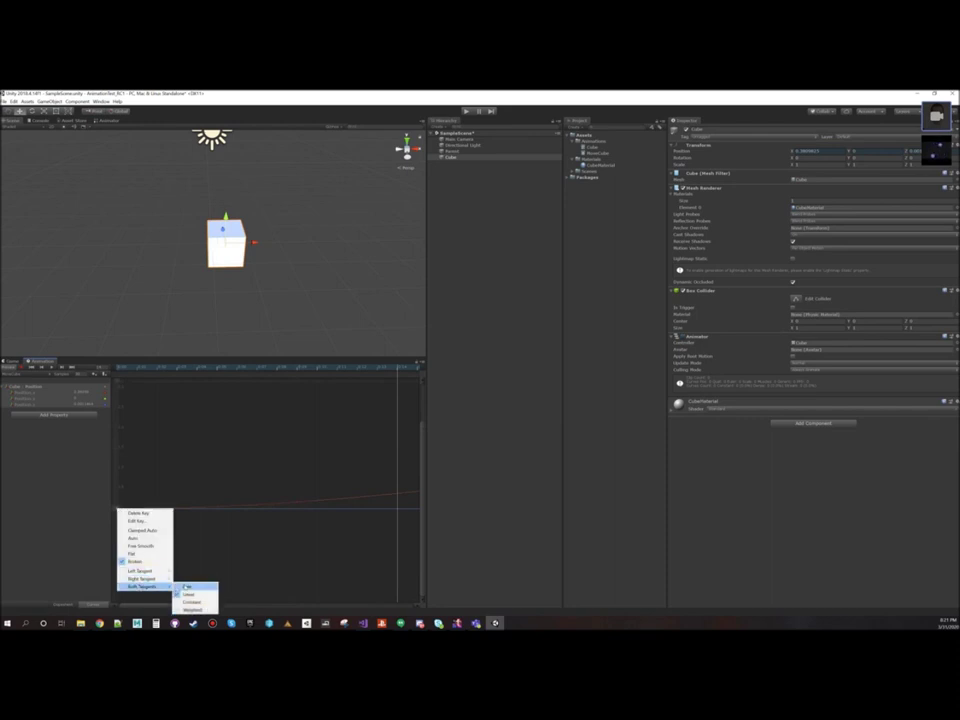
click(182, 483)
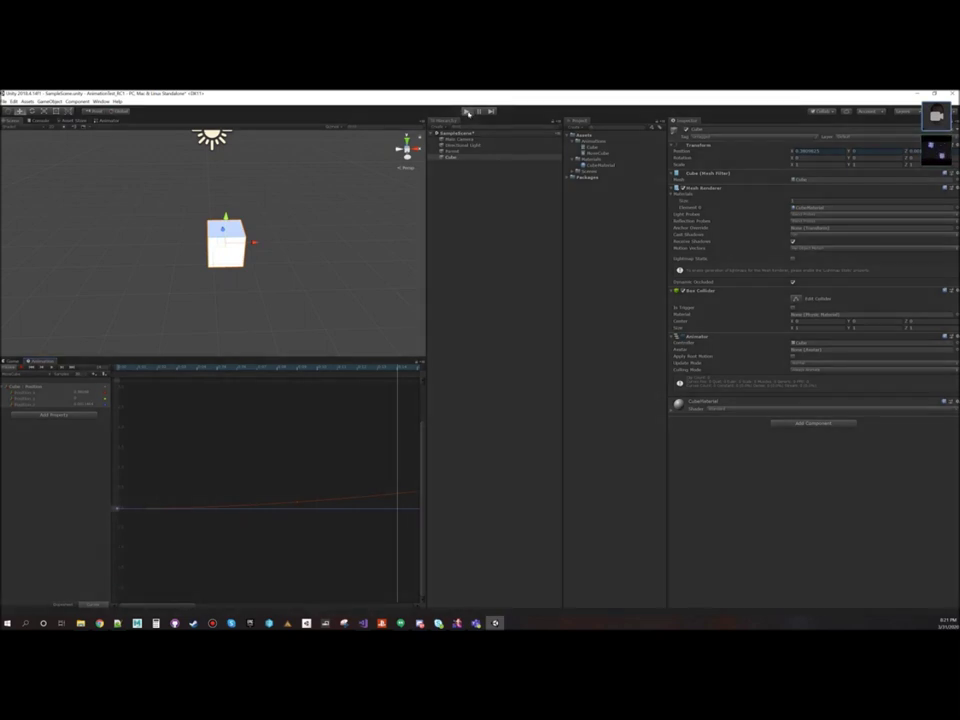
click(467, 112)
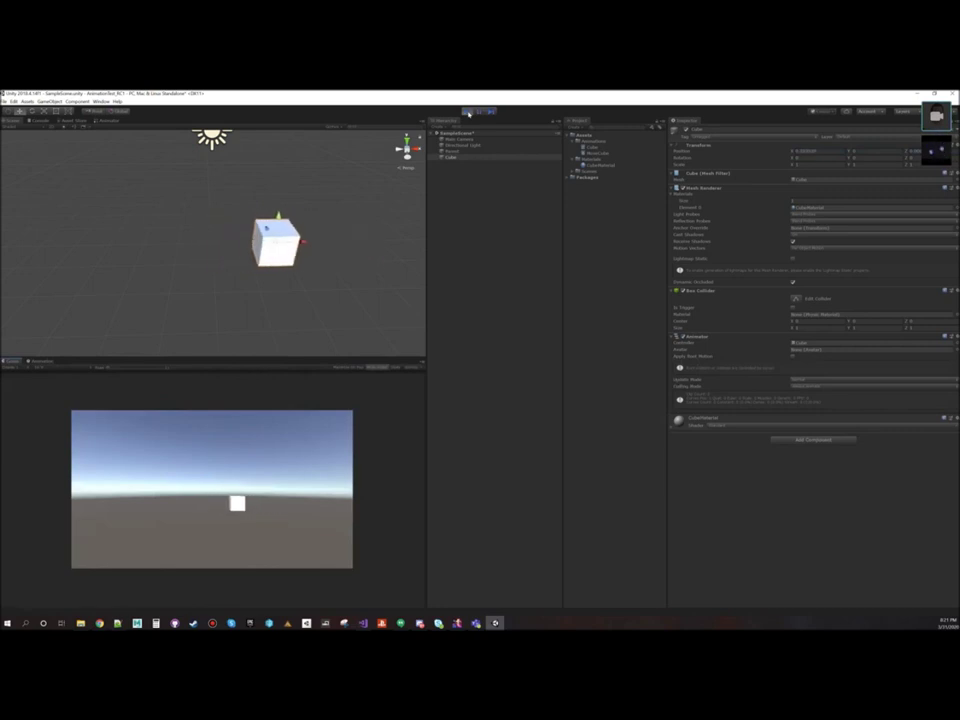
click(467, 112)
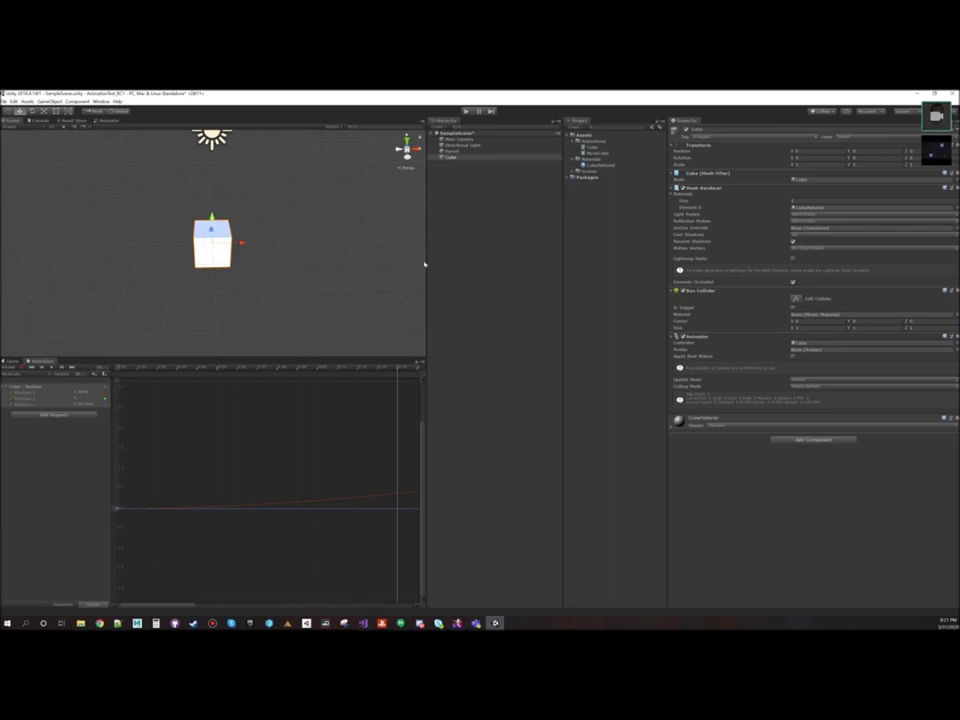
Step: Make the Cube a child of the Parent object and select it
double_click(445, 157)
mouse_move(442, 158)
mouse_down()
mouse_move(465, 155)
mouse_move(455, 156)
mouse_up()
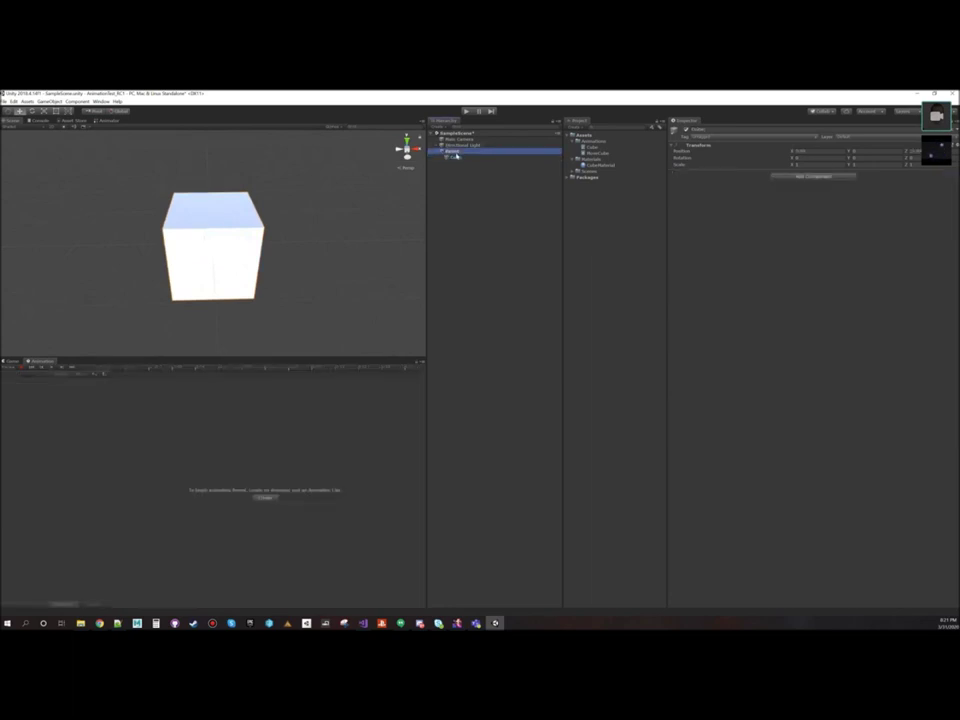
click(454, 158)
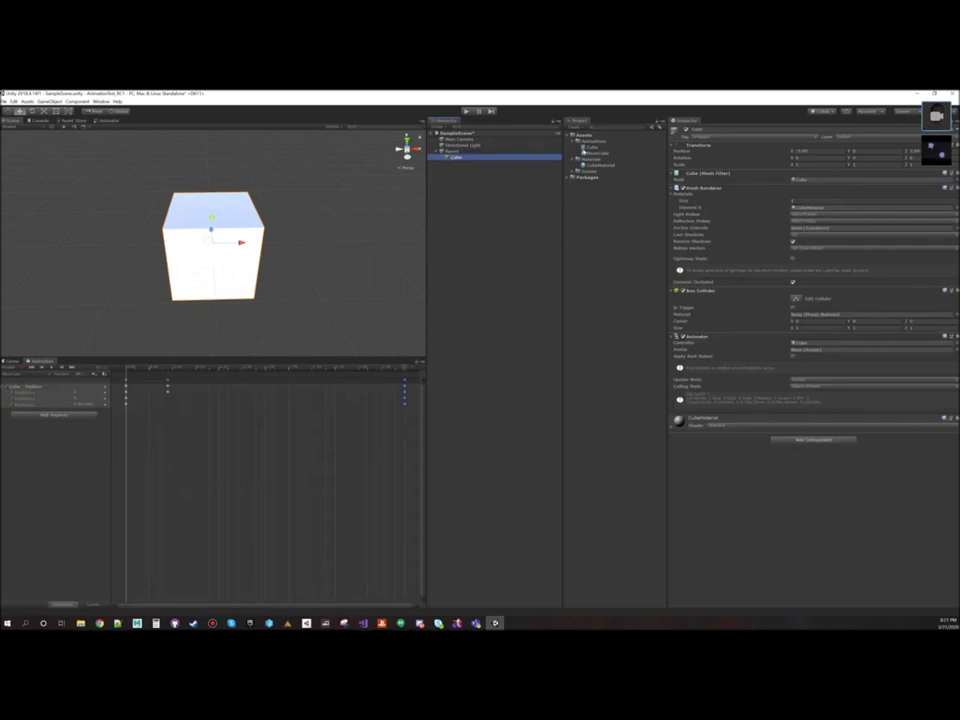
Step: Open the Cube animator controller, select its MoveCube state, and raise the state's playback speed
click(590, 148)
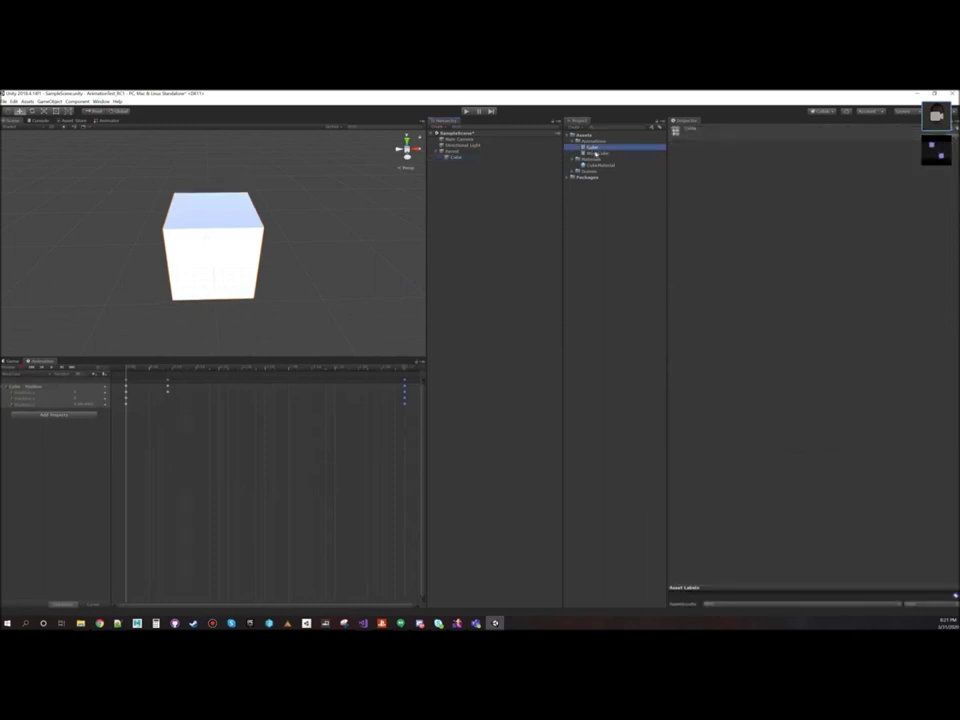
click(596, 153)
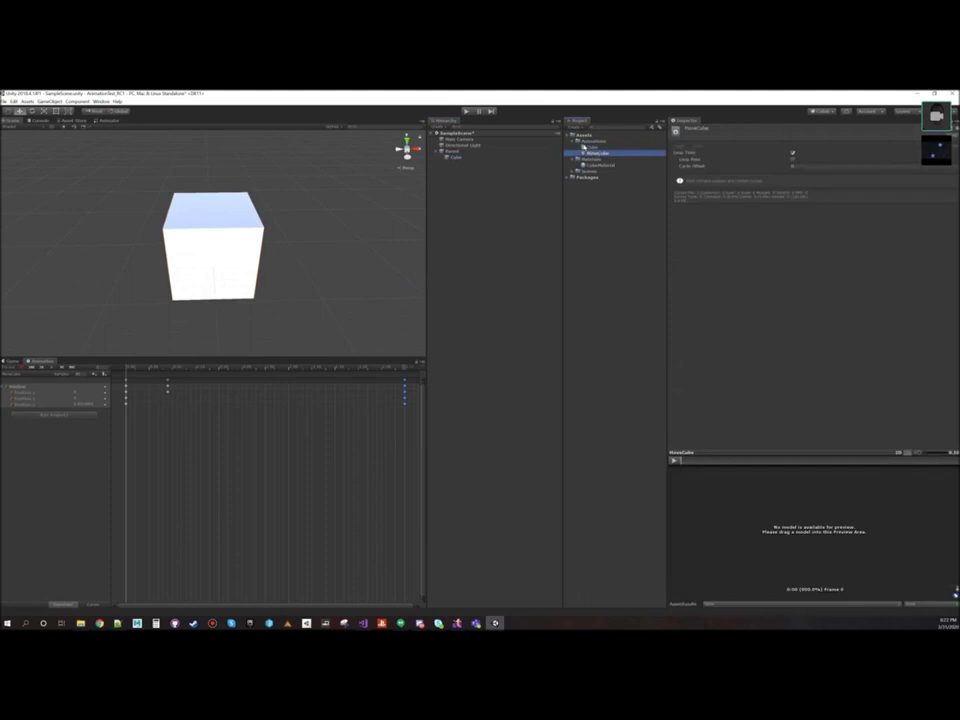
double_click(586, 147)
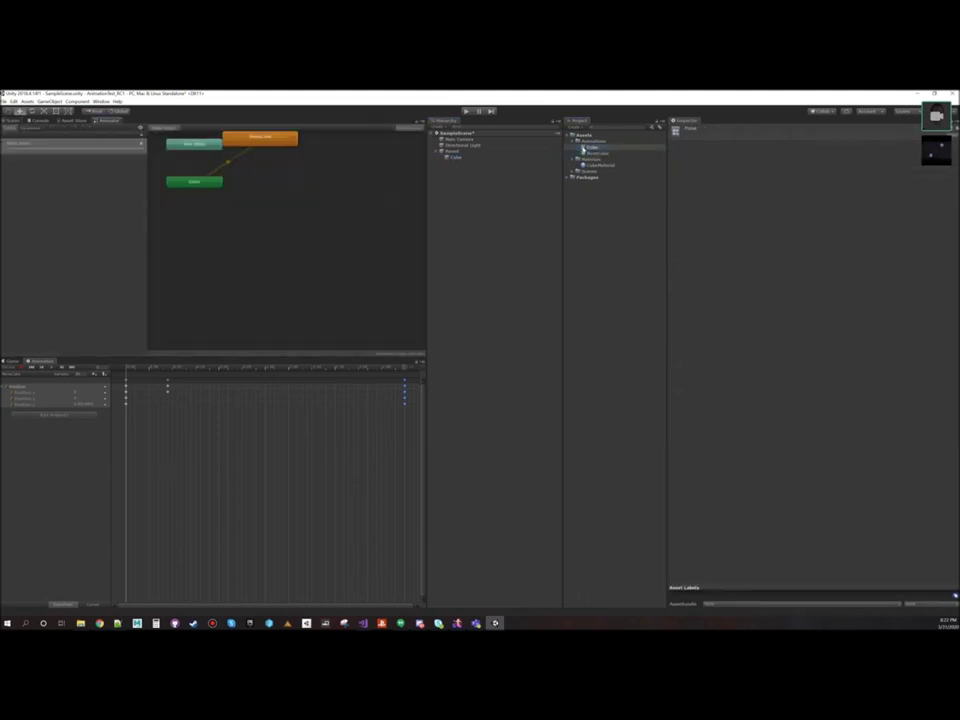
click(341, 210)
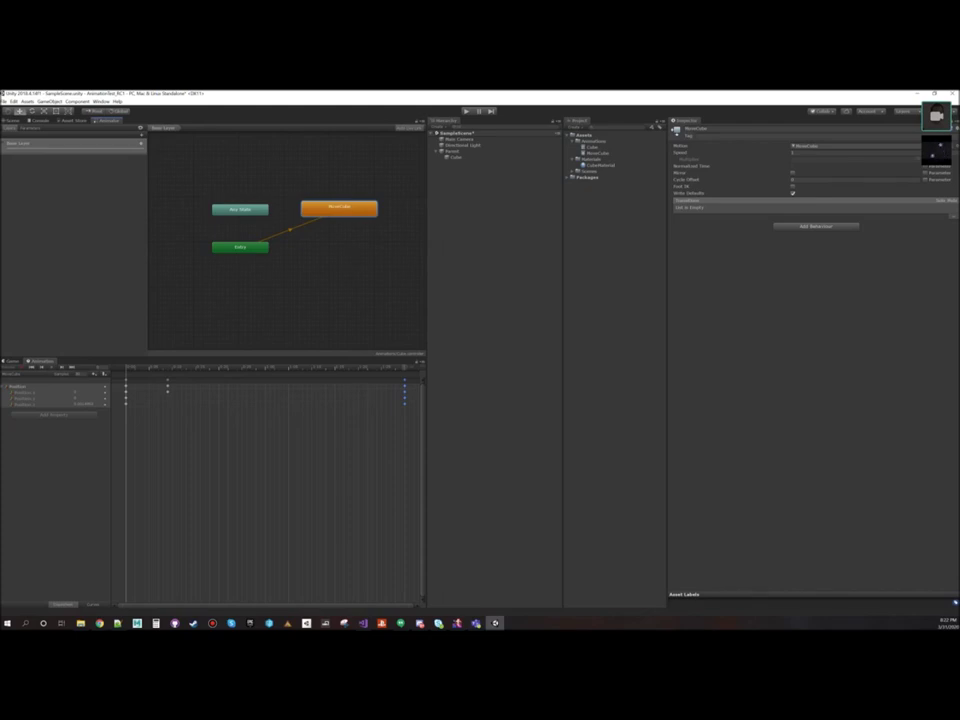
click(794, 152)
Step: Return to the Scene and Game views and run the scene with the faster MoveCube state
click(13, 120)
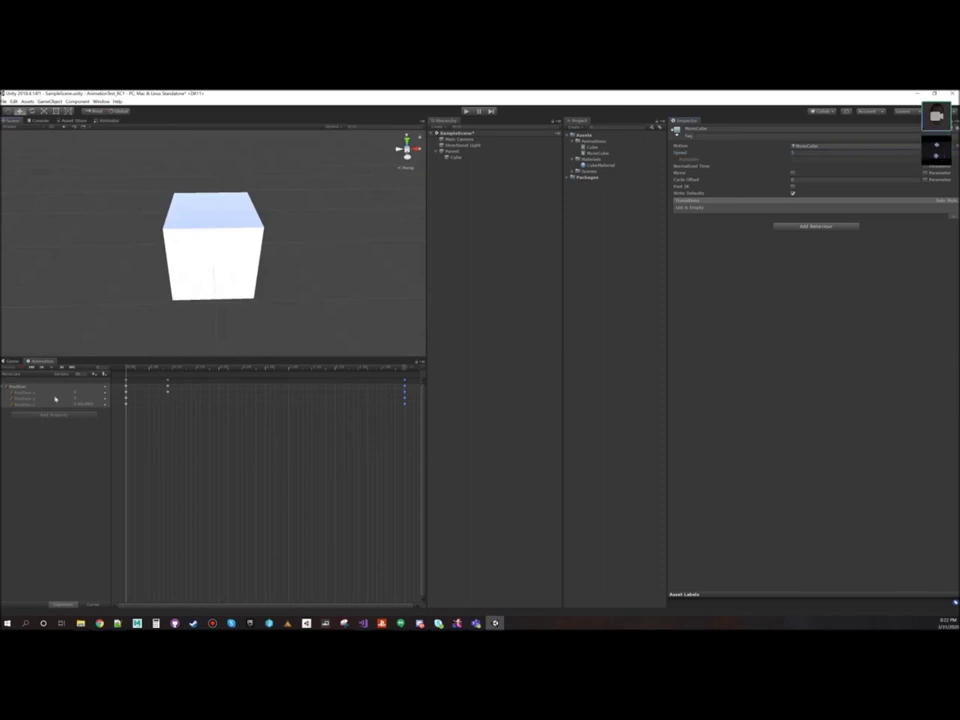
click(13, 361)
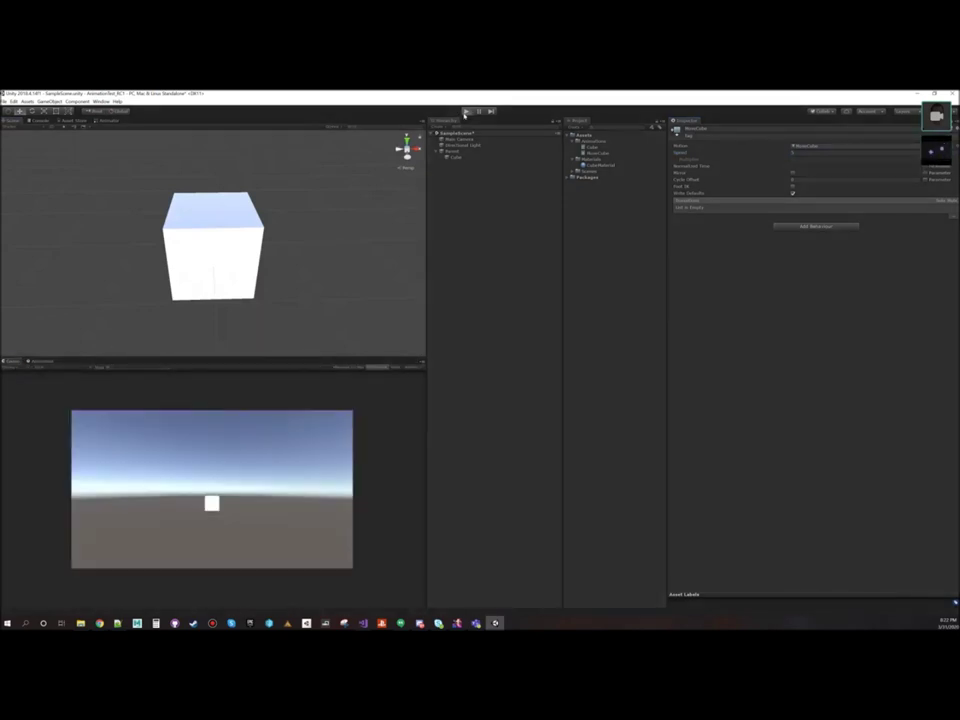
click(465, 112)
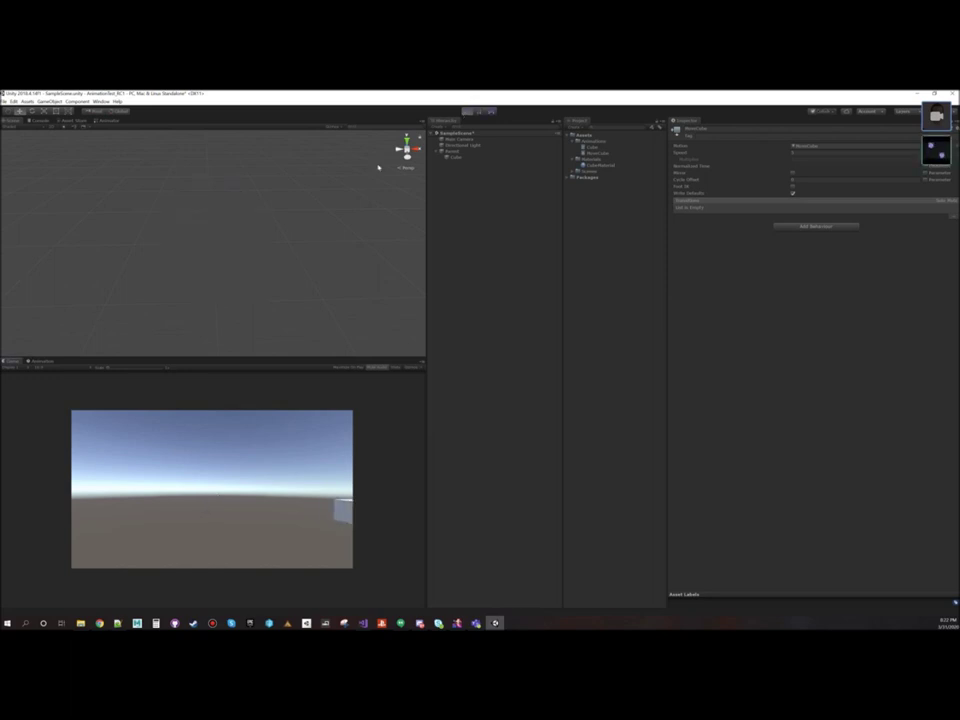
Step: Bring the moving cube into view in the running scene and stop playback
scroll(280, 208, down, 5)
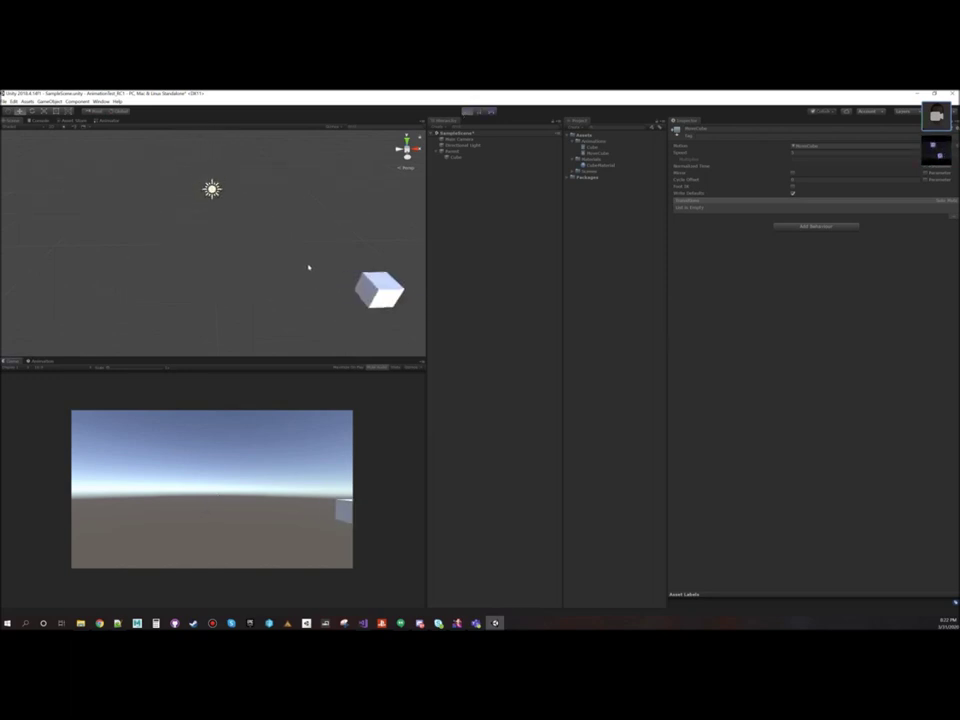
middle_drag(309, 267, 207, 248)
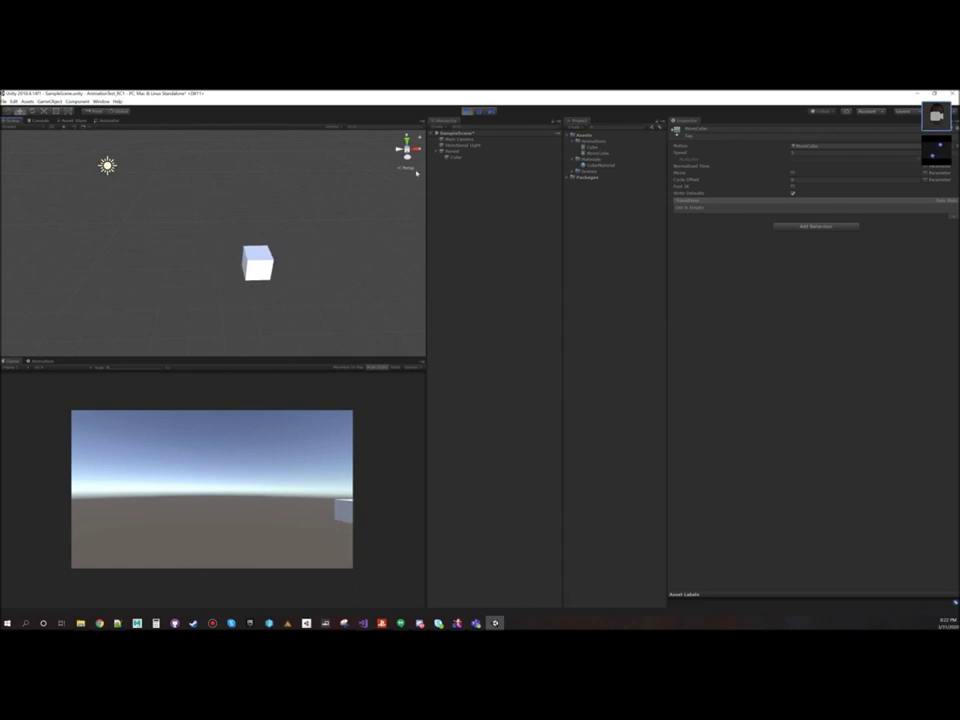
click(463, 111)
Step: Reset the Parent object's Transform and run the scene with the cube re-centred in the Scene view
click(453, 151)
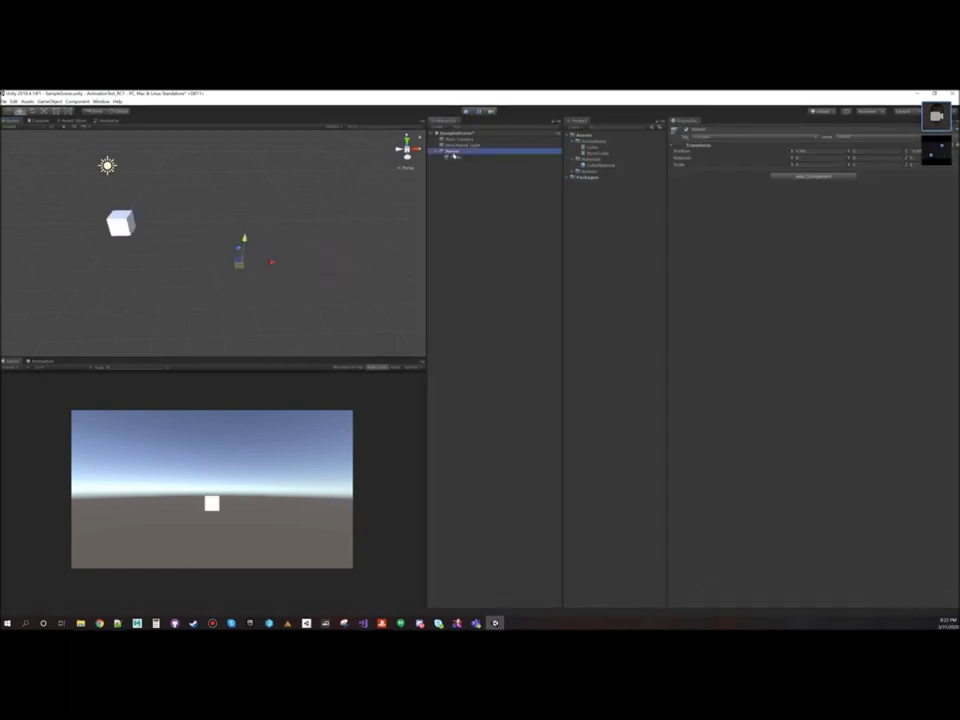
click(957, 145)
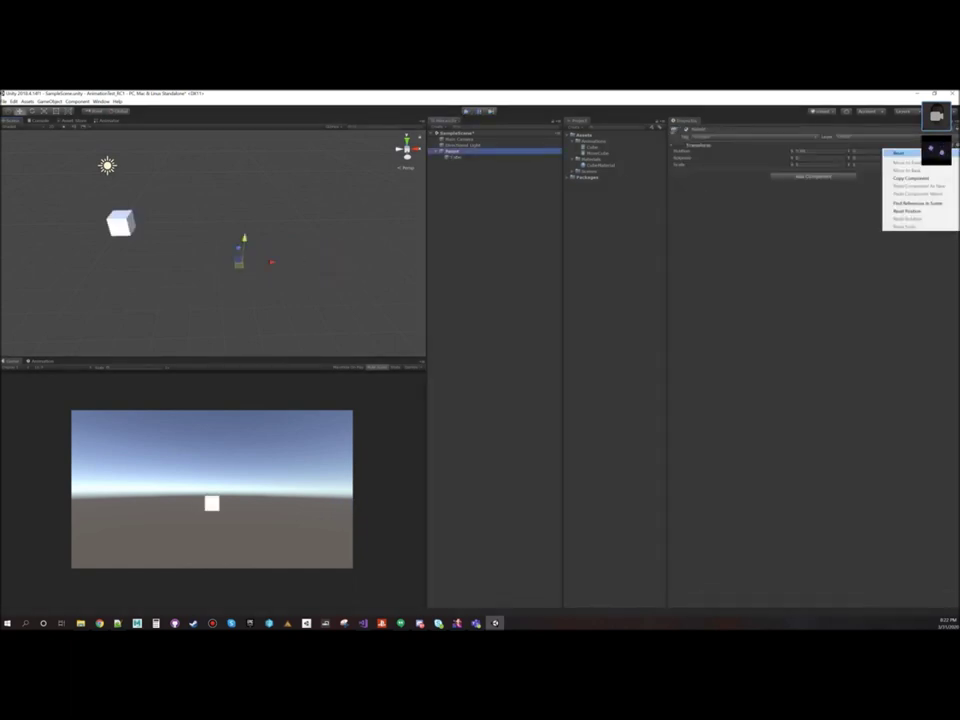
click(900, 154)
middle_drag(137, 236, 367, 288)
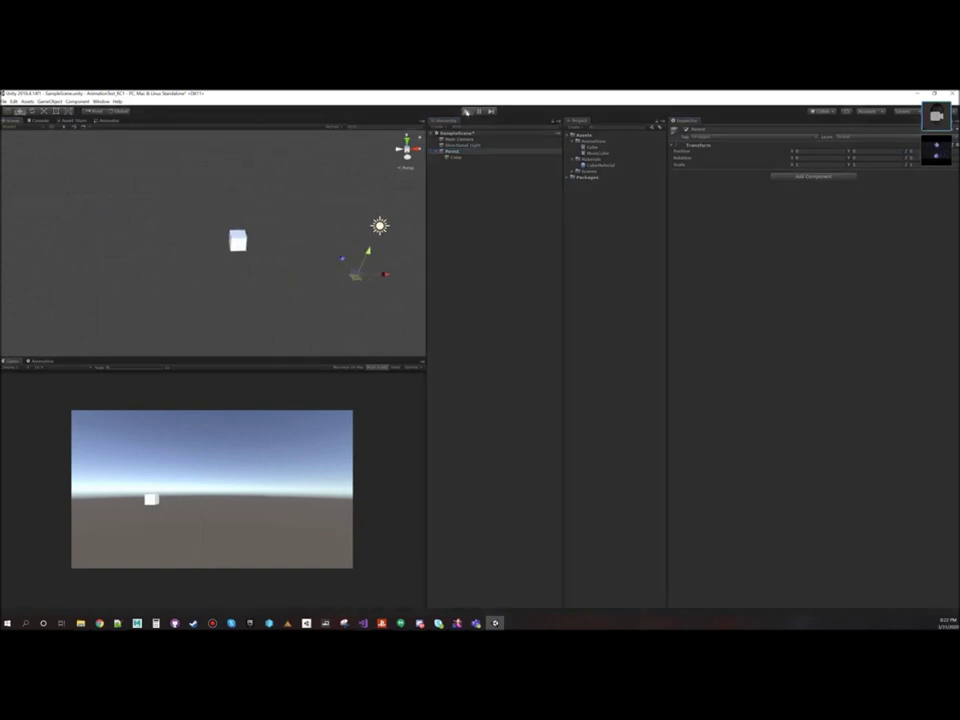
click(467, 111)
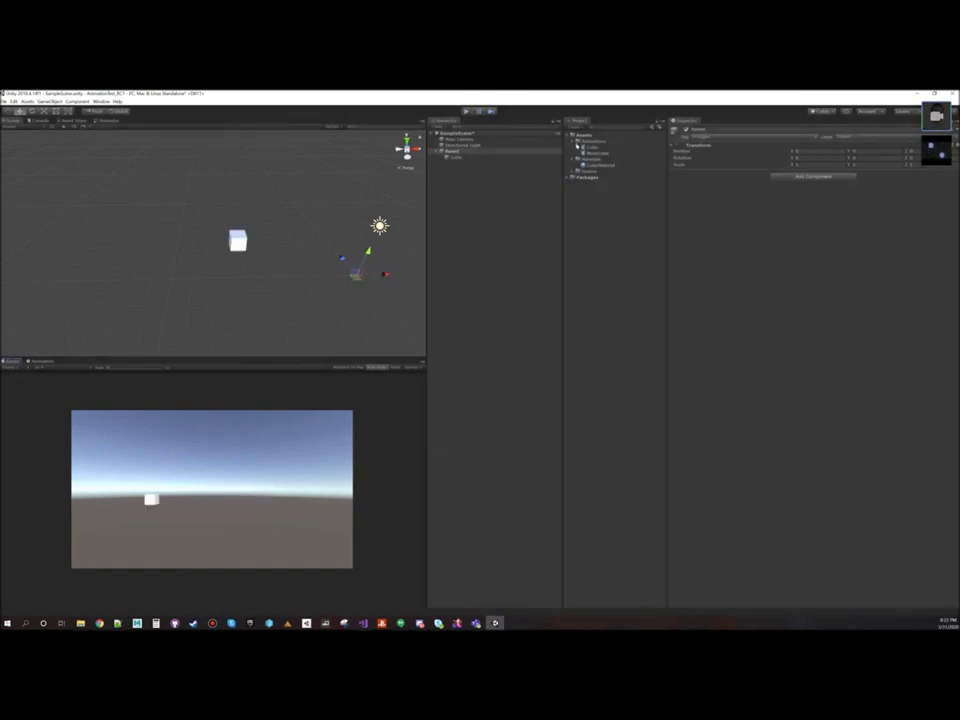
Step: Open the Cube animator controller, select the MoveCube state and change its playback speed
click(595, 152)
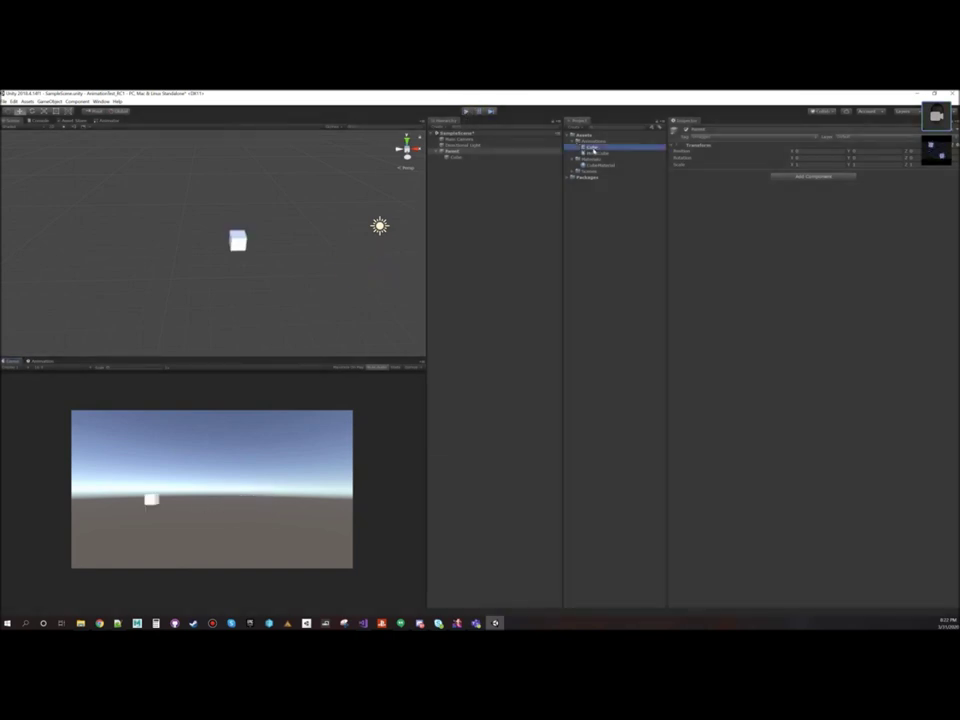
double_click(600, 146)
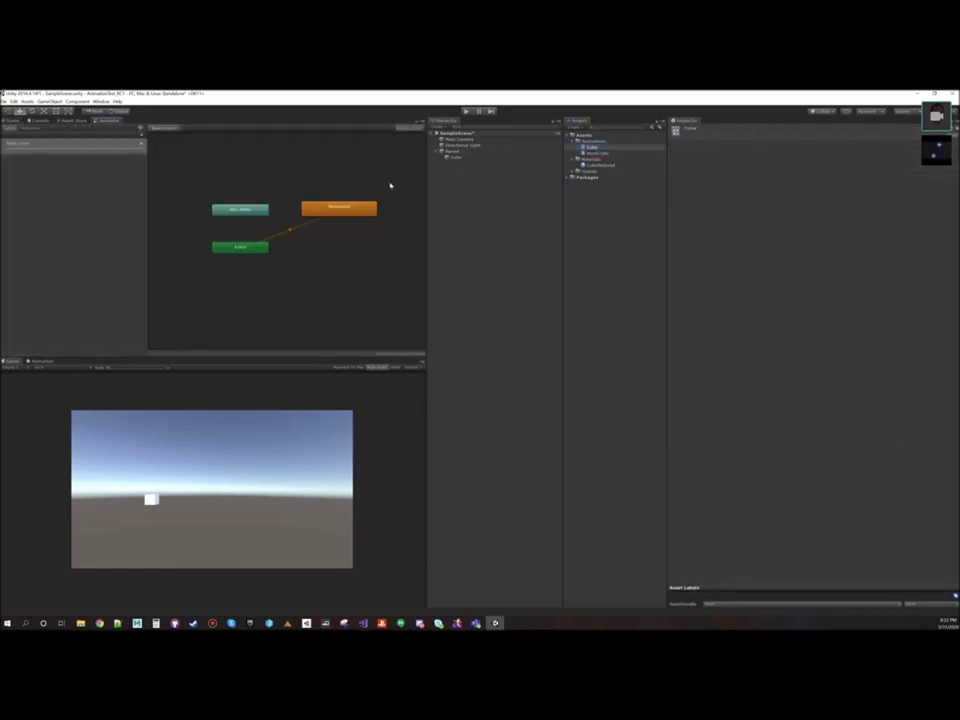
click(376, 208)
click(855, 152)
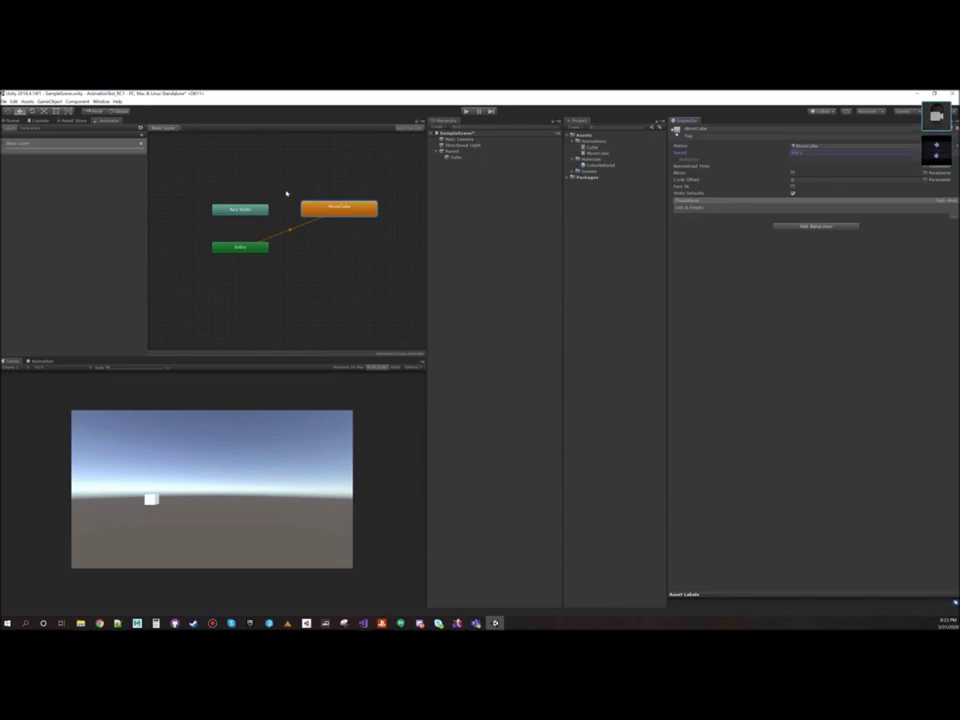
click(130, 150)
Step: Return to the Scene view and run the scene to watch the cube's movement up close at the changed speed
click(13, 120)
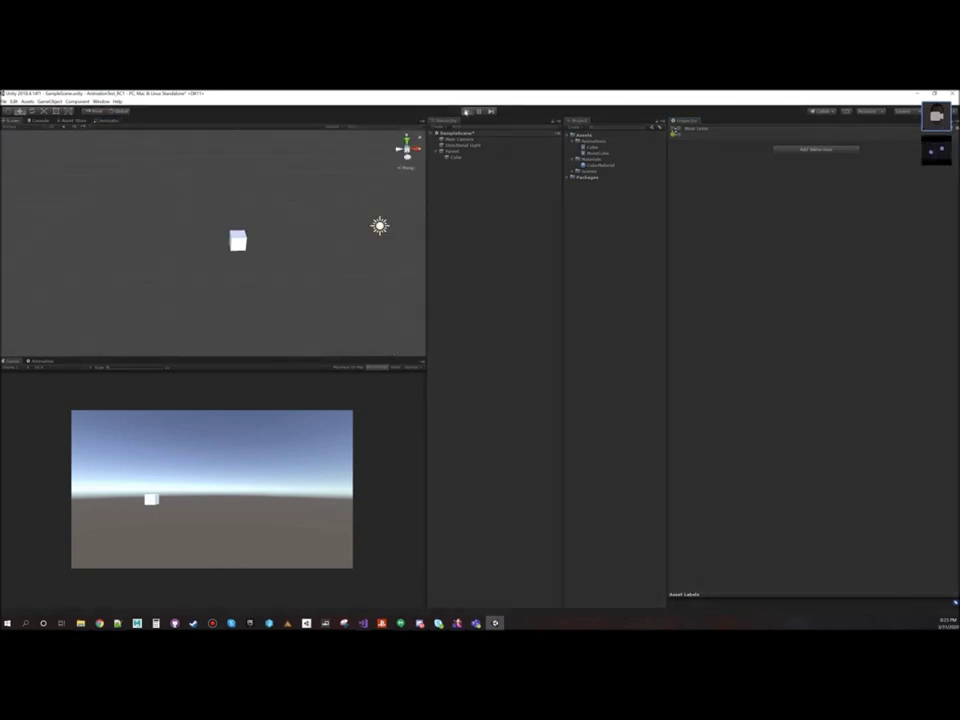
click(465, 112)
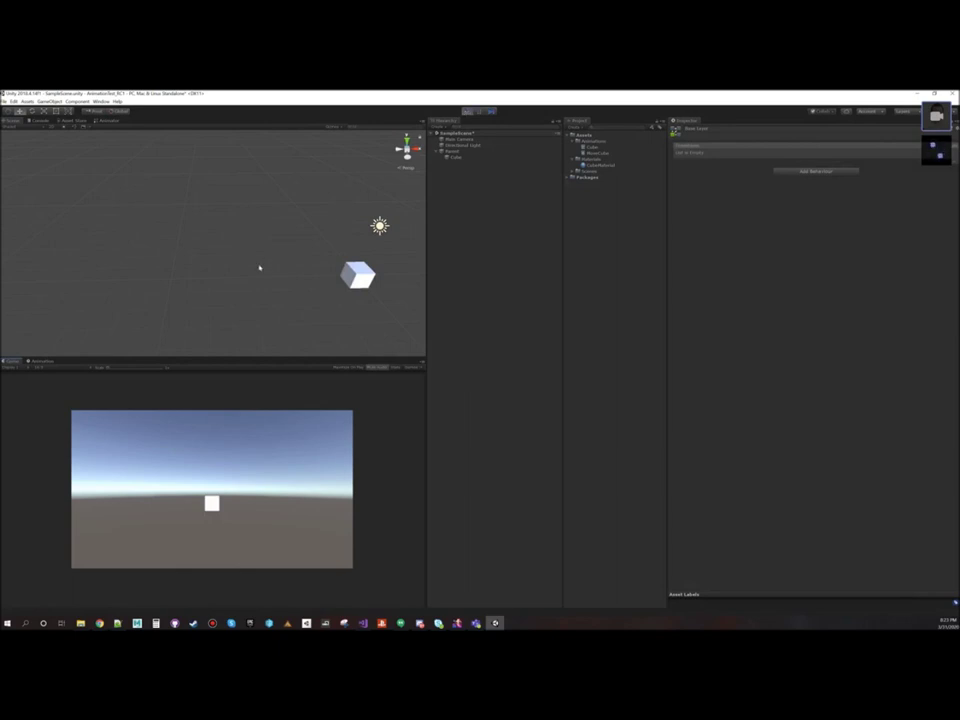
mouse_move(259, 268)
alt+mouse_down()
mouse_move(264, 246)
mouse_move(311, 257)
mouse_move(208, 234)
mouse_move(381, 249)
mouse_move(264, 240)
mouse_move(287, 240)
mouse_move(321, 261)
mouse_move(259, 261)
alt+mouse_up()
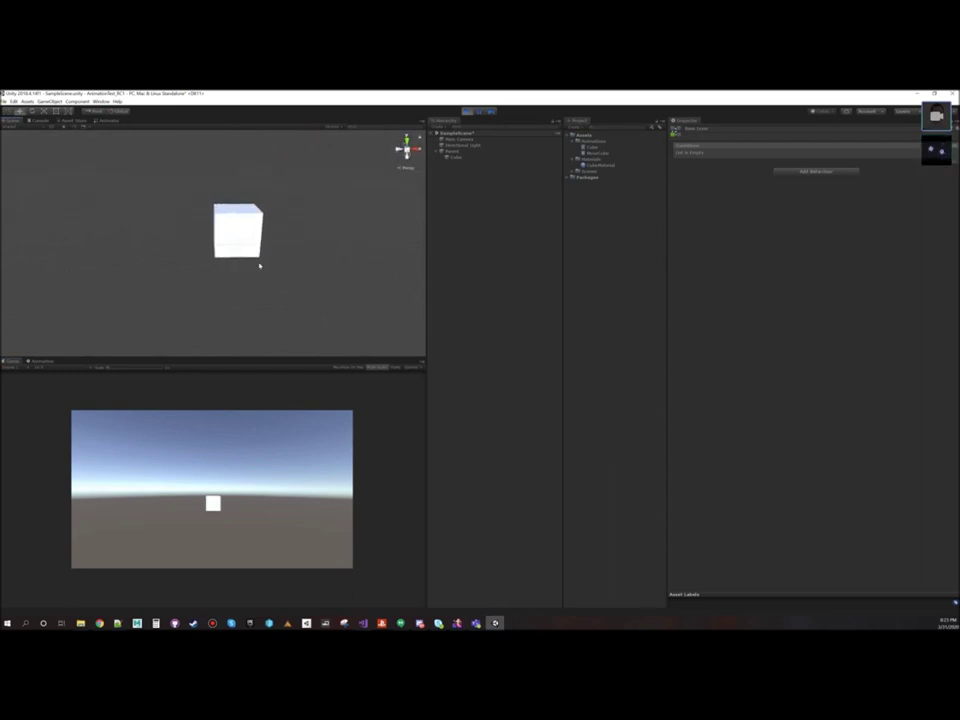
scroll(257, 262, up, 6)
key(Left)
key(Left)
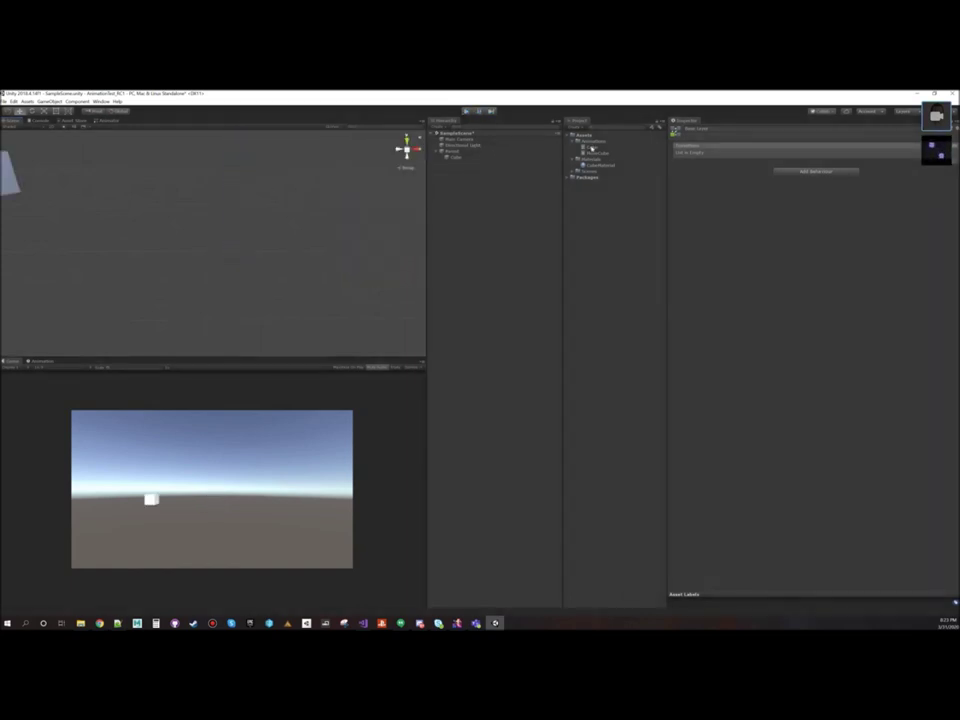
Step: Reopen the Cube animator controller and set the MoveCube state's speed to 0.25
double_click(590, 147)
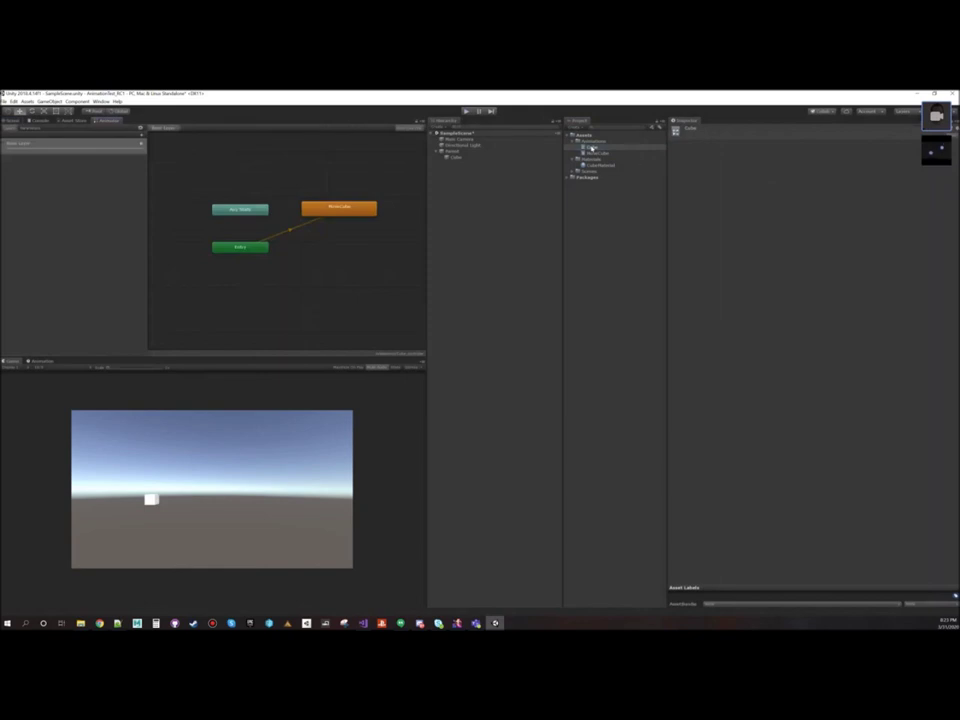
click(345, 210)
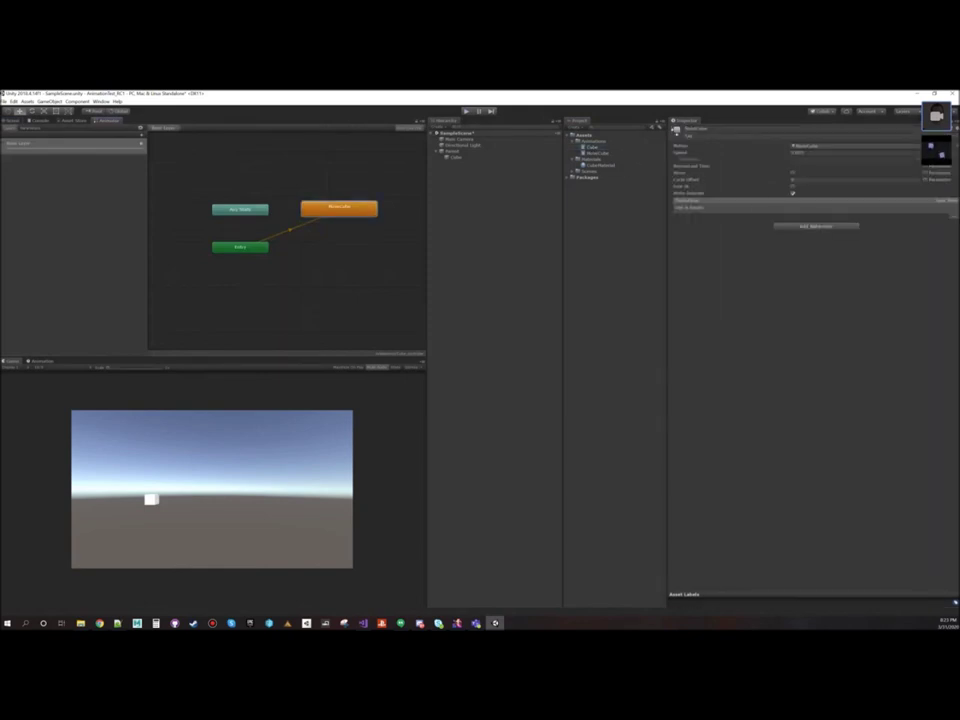
click(804, 153)
text(0.25)
Step: Run the scene in the Scene view to watch the cube move at 0.25 speed, and stop it
click(12, 120)
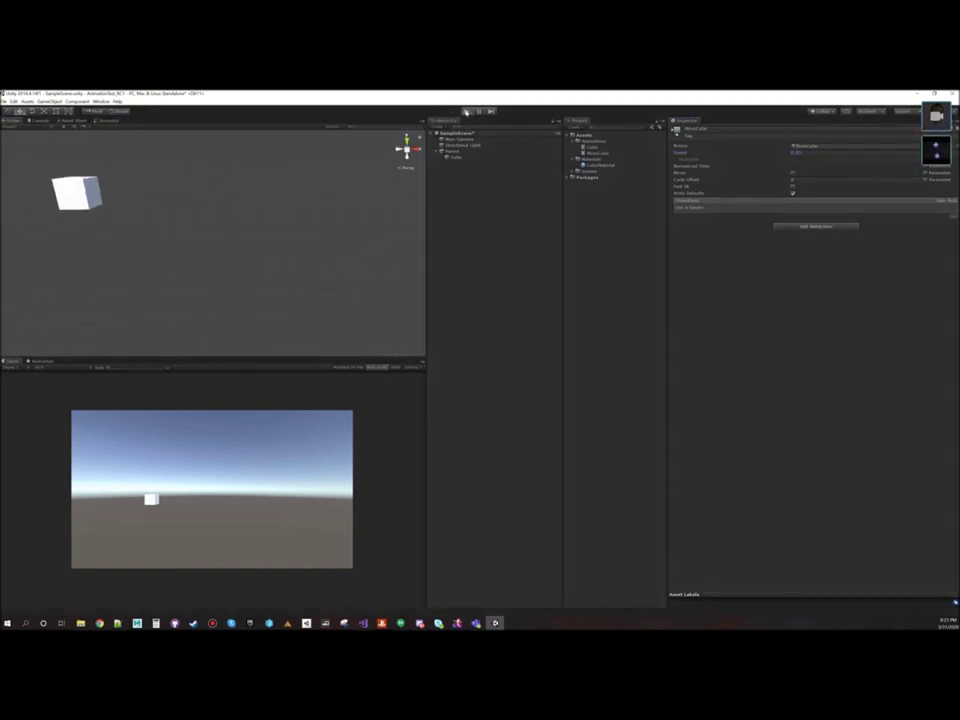
click(466, 112)
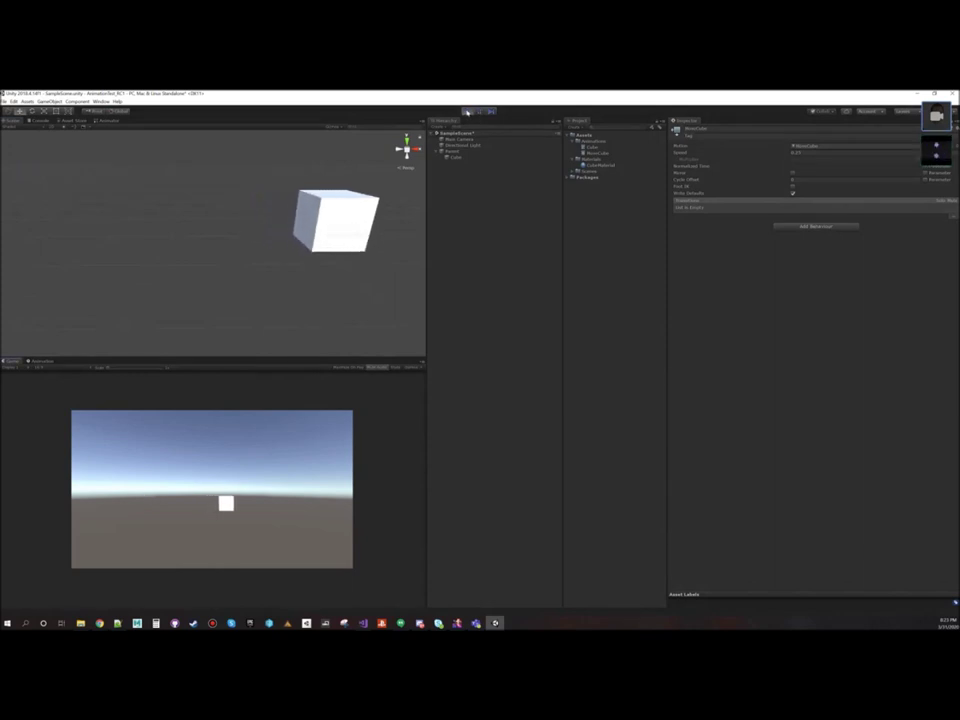
click(466, 112)
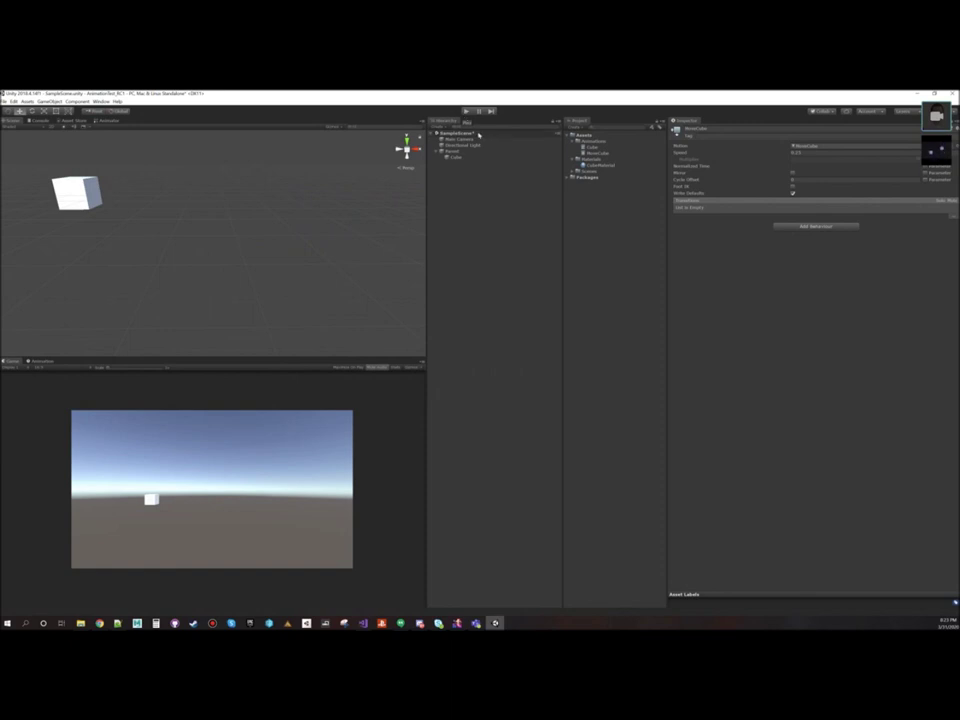
Step: Select the Cube to view its components, and collapse the Parent object in the hierarchy
click(455, 157)
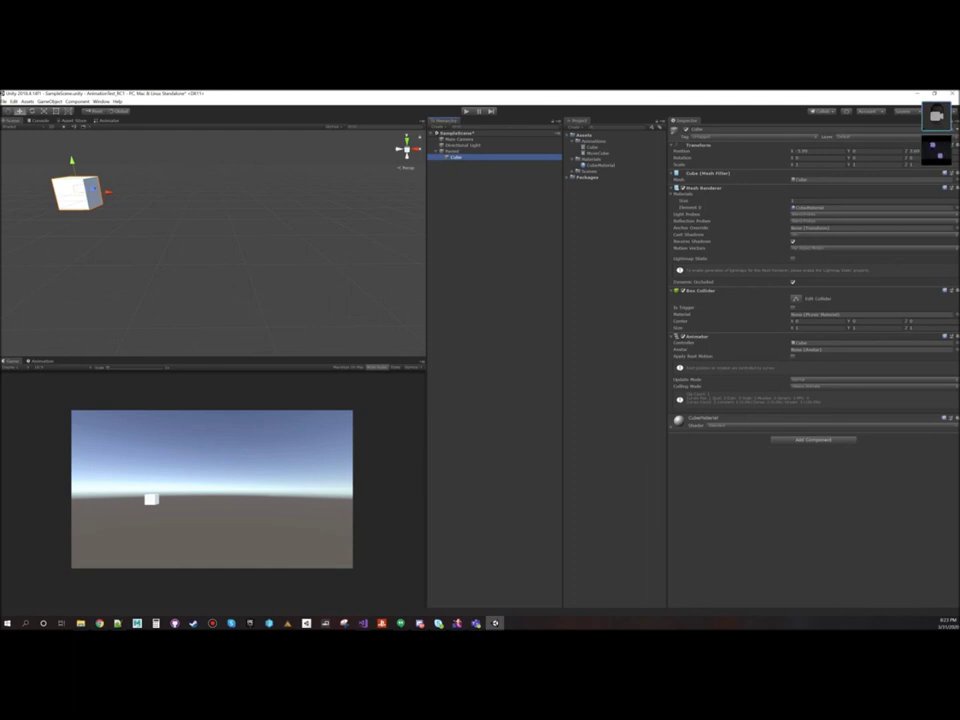
click(436, 152)
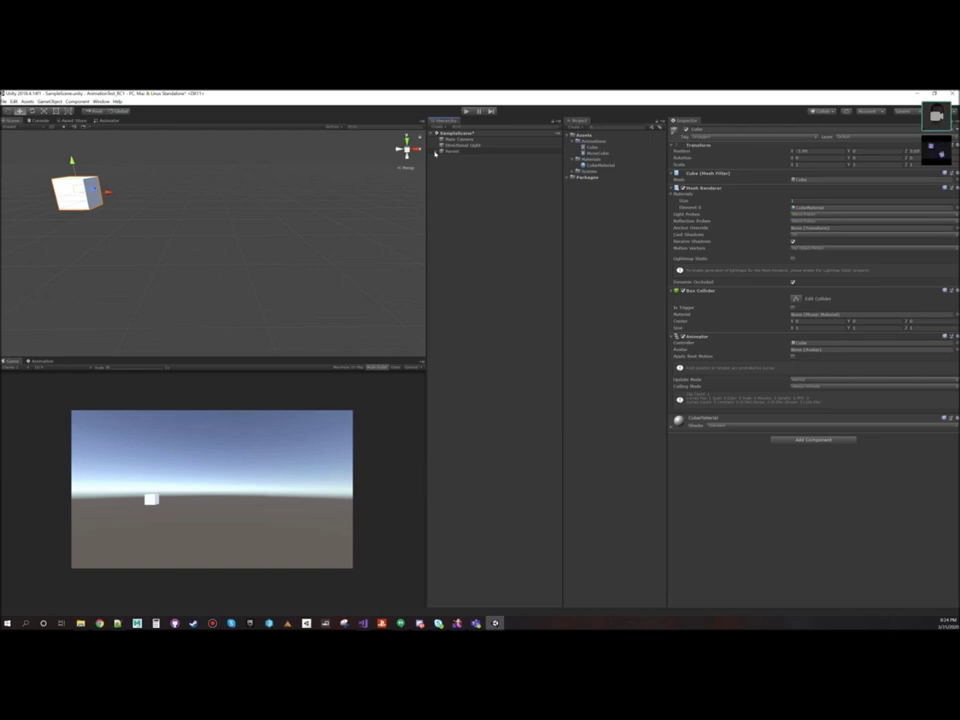
Step: Search the Unity Asset Store for "elf character" and open the free Character Elf asset
click(72, 120)
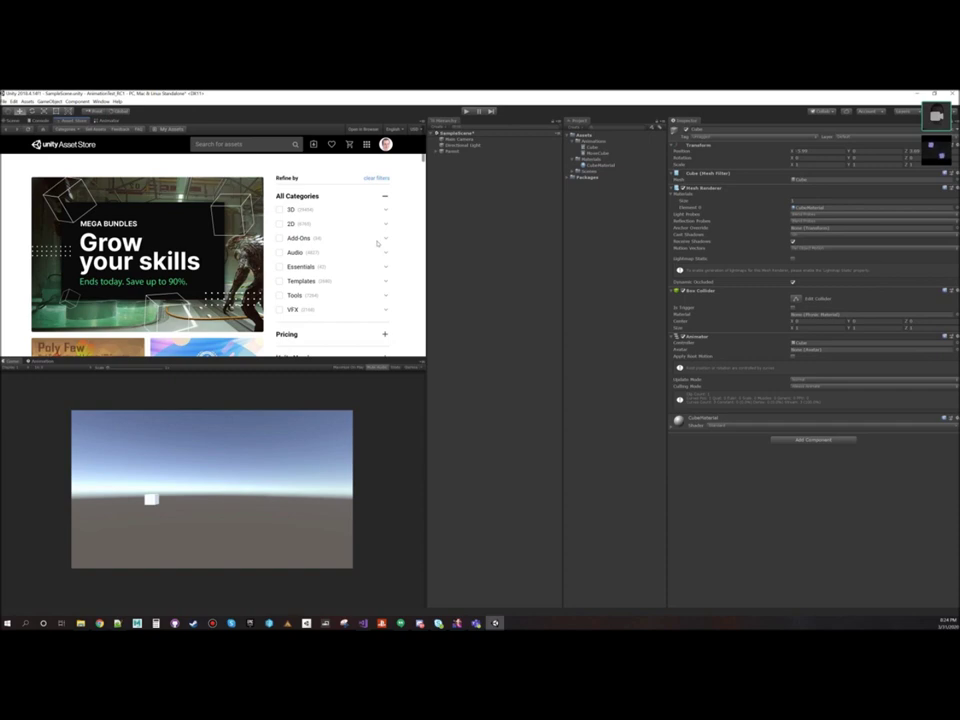
click(240, 144)
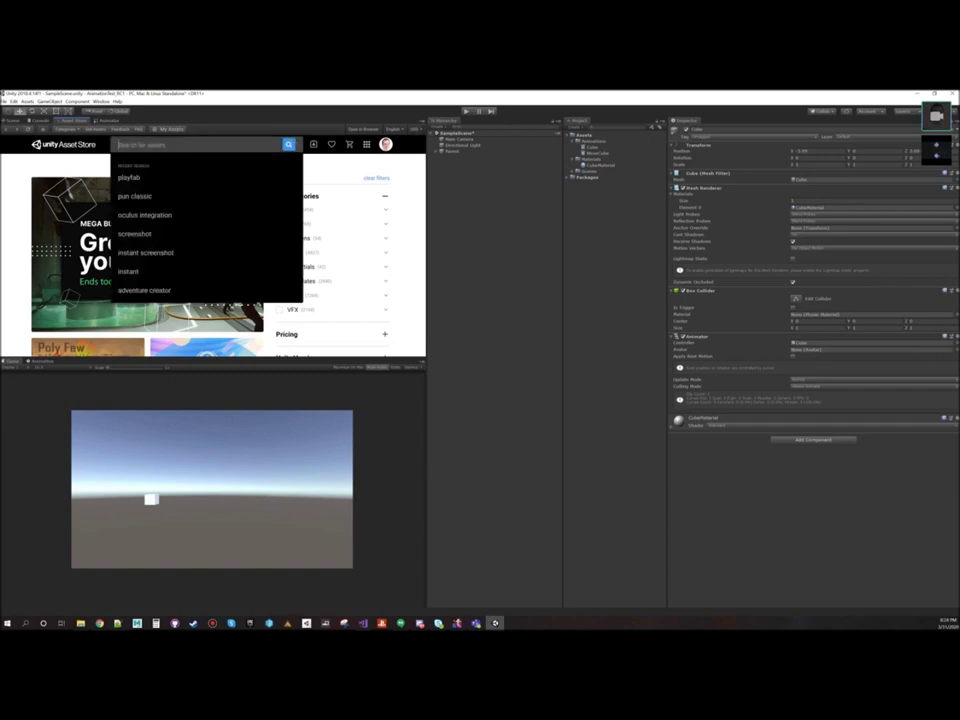
text(eri)
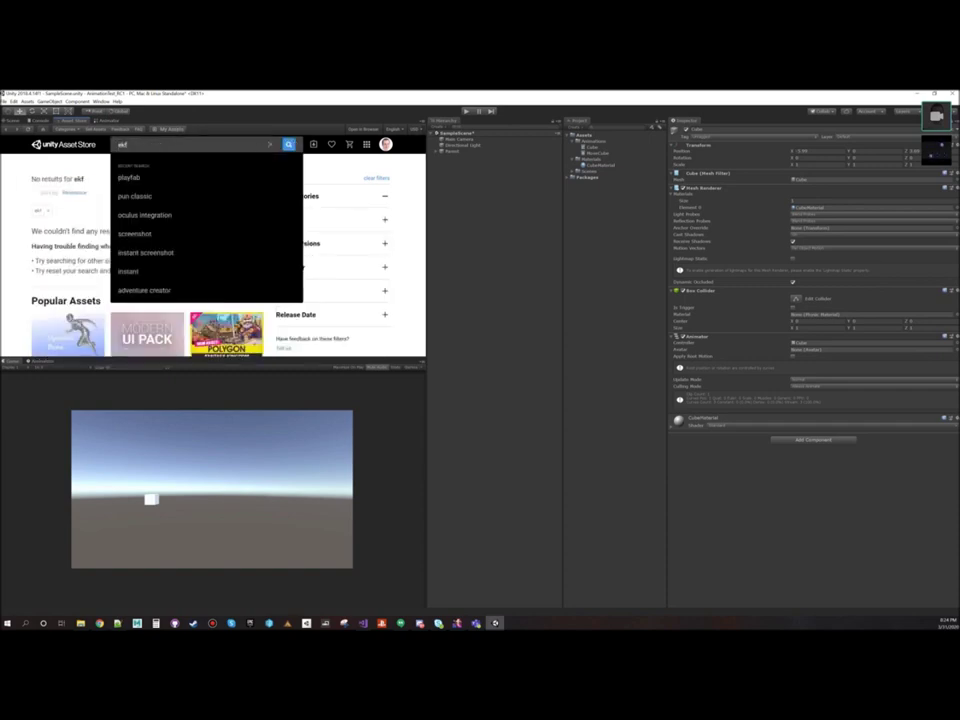
key(BackSpace)
key(BackSpace)
text(lf)
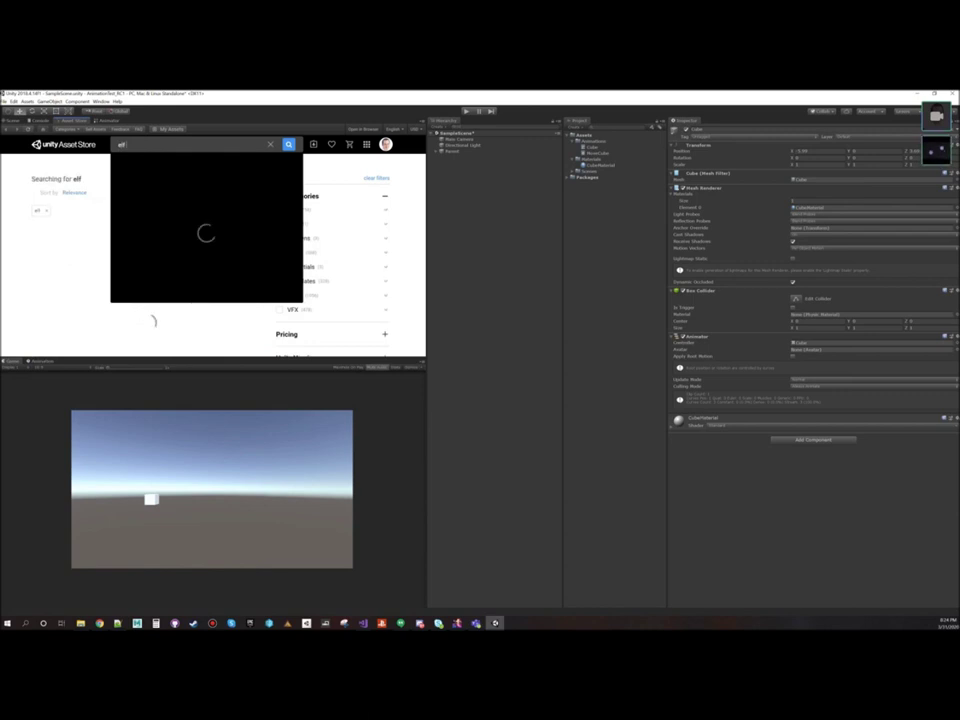
key(Down)
key(Down)
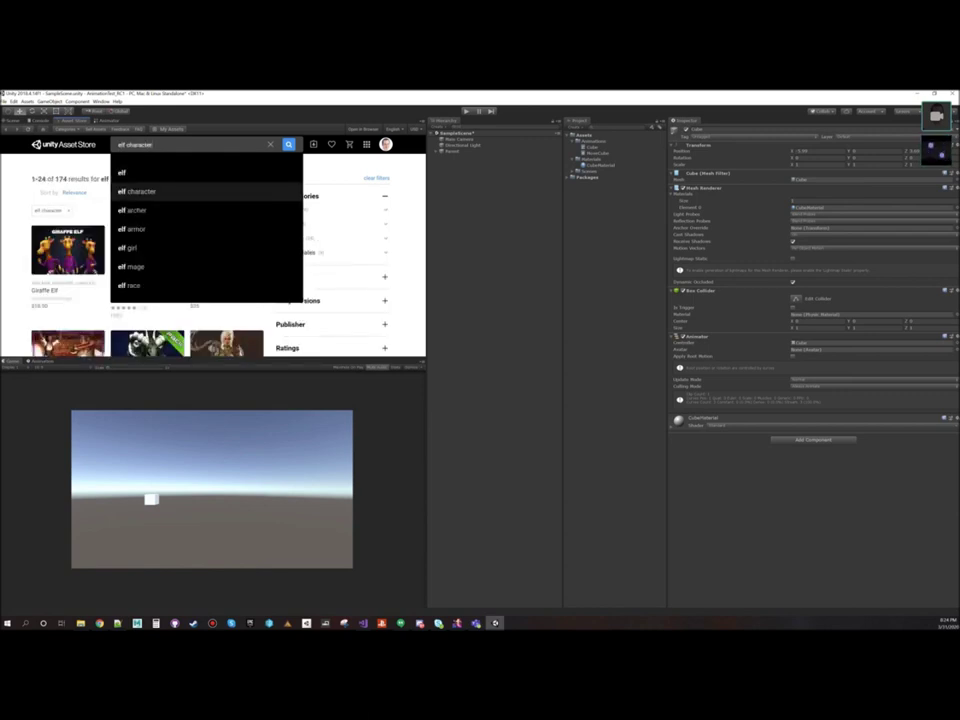
key(Return)
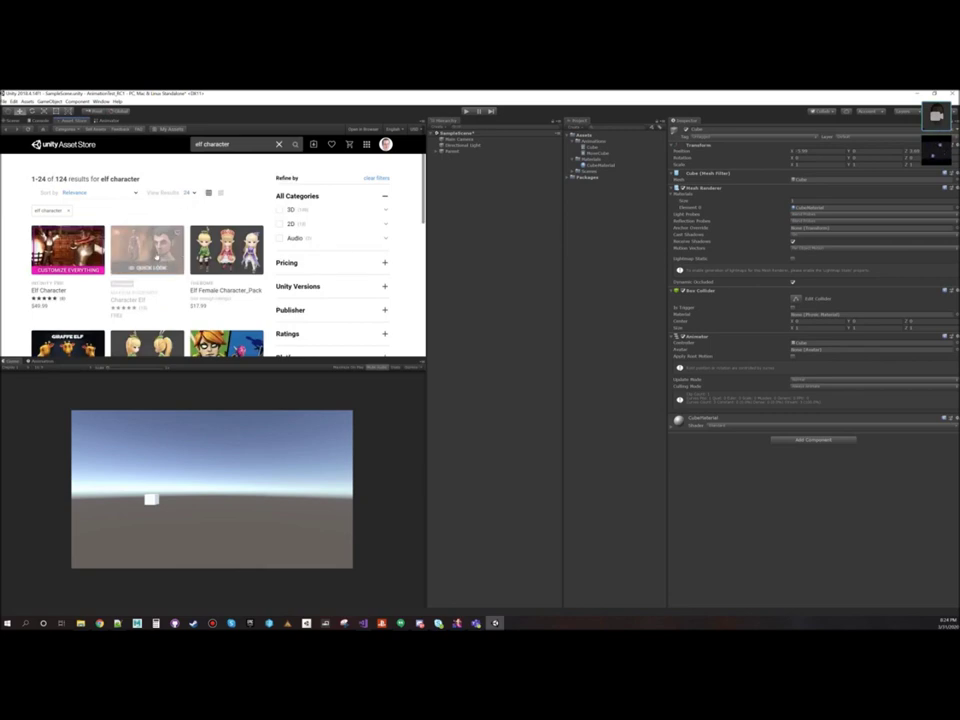
click(143, 246)
click(143, 244)
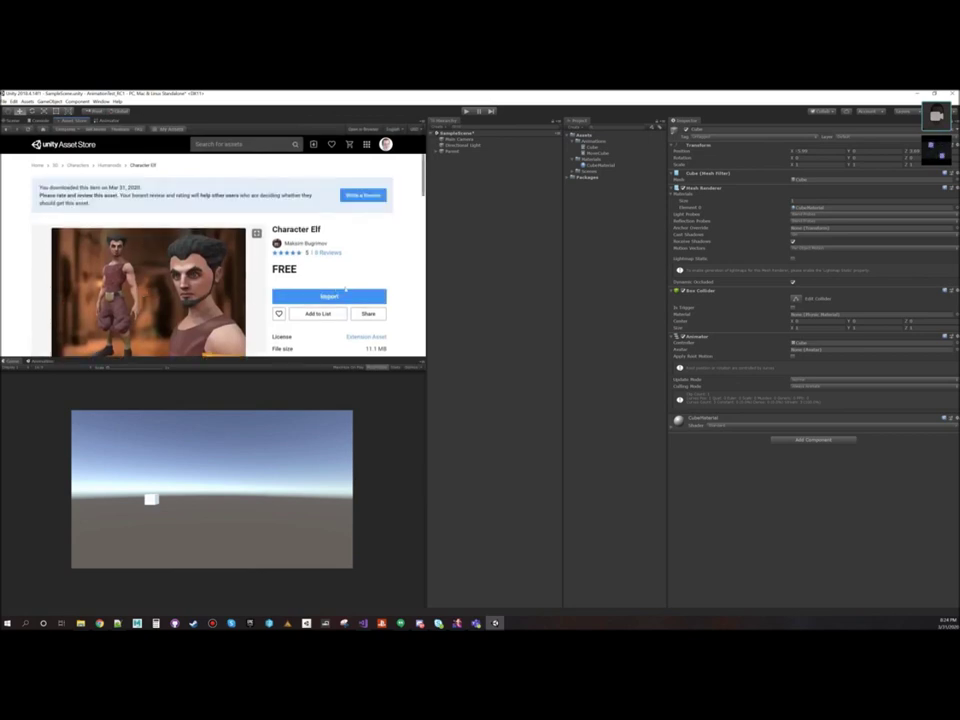
Step: Review the Character Elf package's files in the import list without importing, and examine the package content and Mesh folder on its store page
click(345, 297)
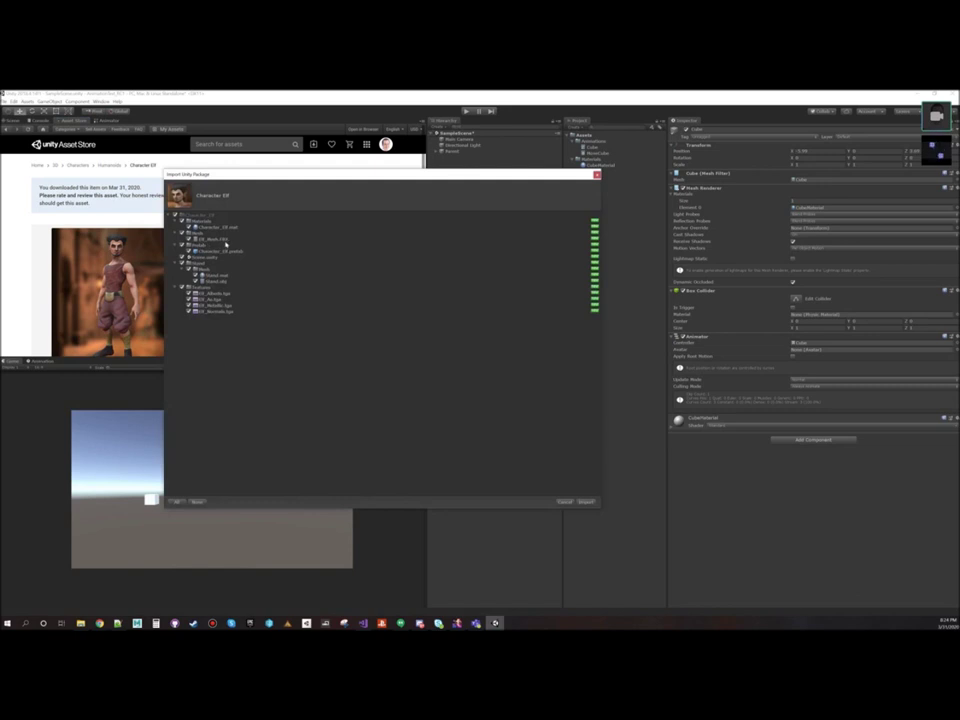
click(564, 502)
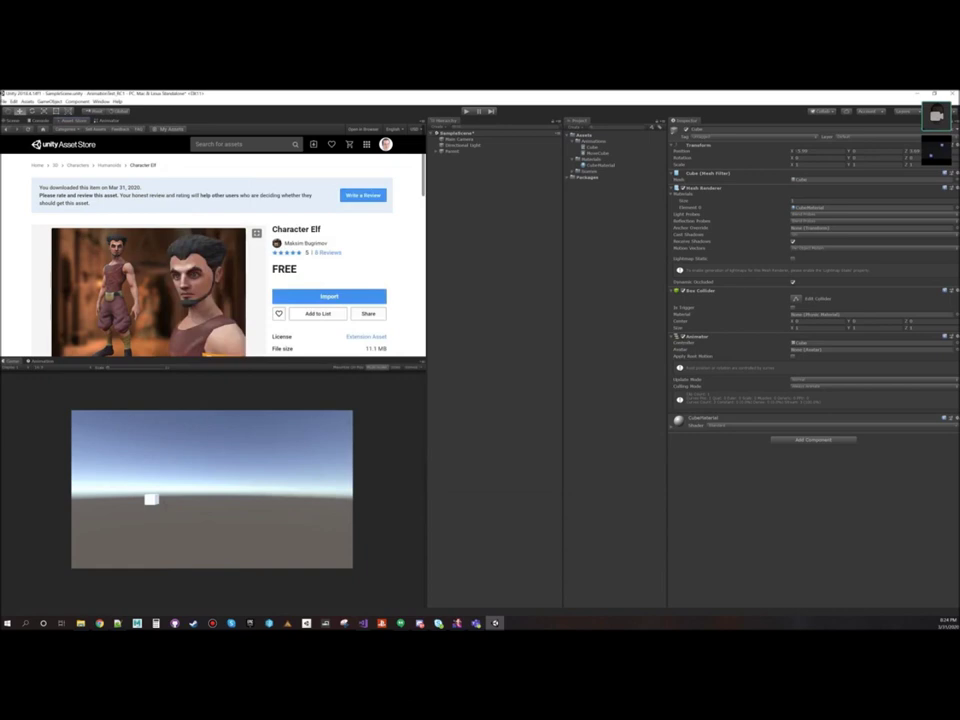
scroll(132, 229, down, 10)
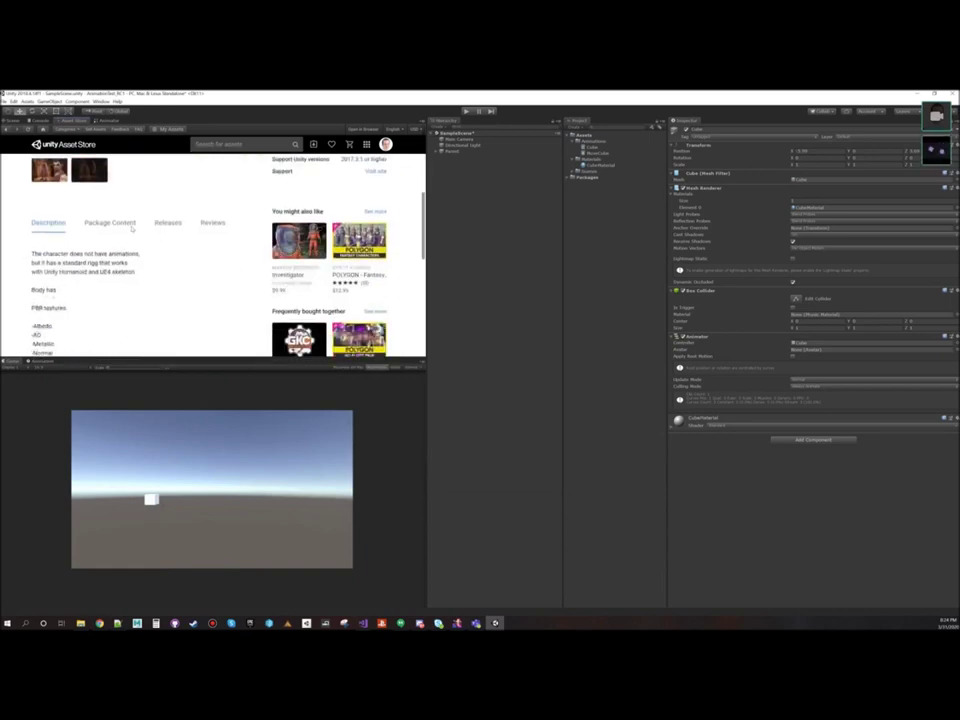
click(115, 224)
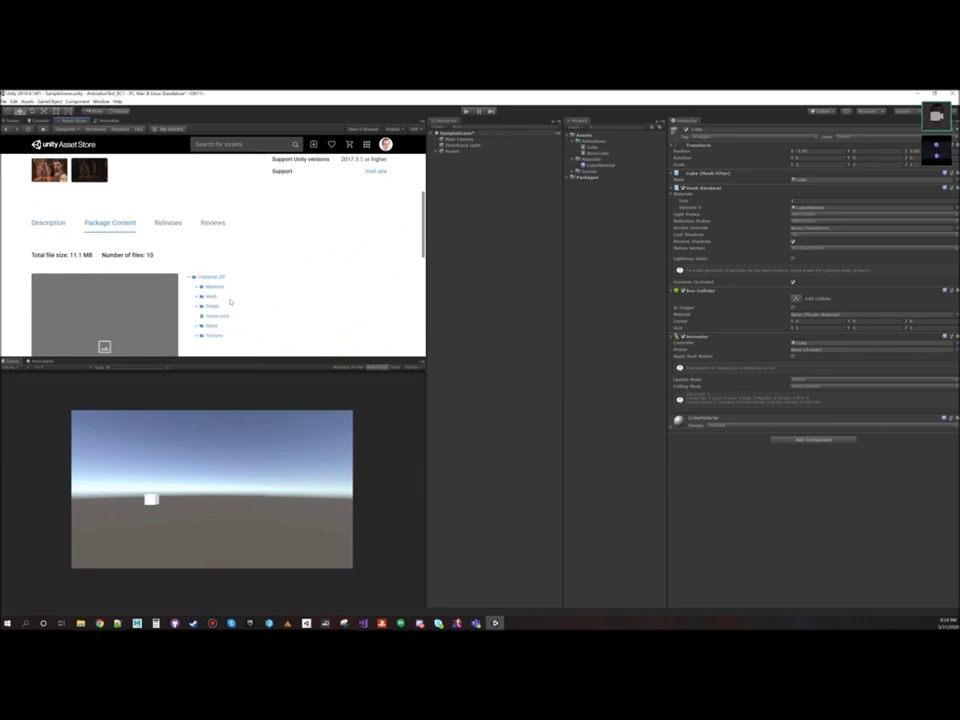
scroll(230, 301, up, 2)
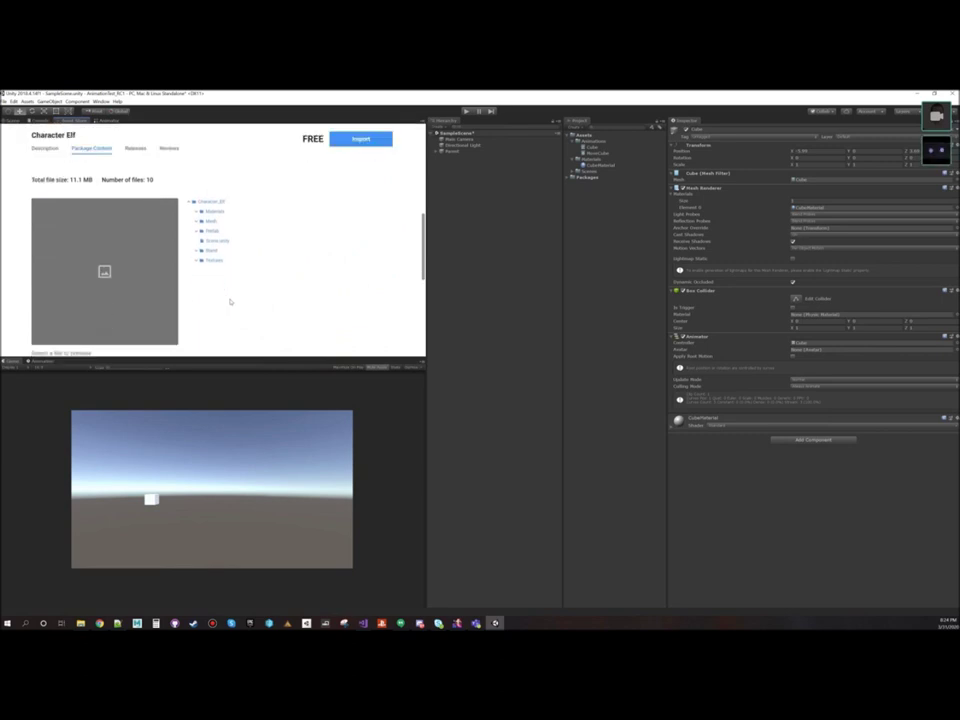
click(200, 221)
Step: Import the Character Elf package into the project with all its files included
scroll(231, 231, up, 10)
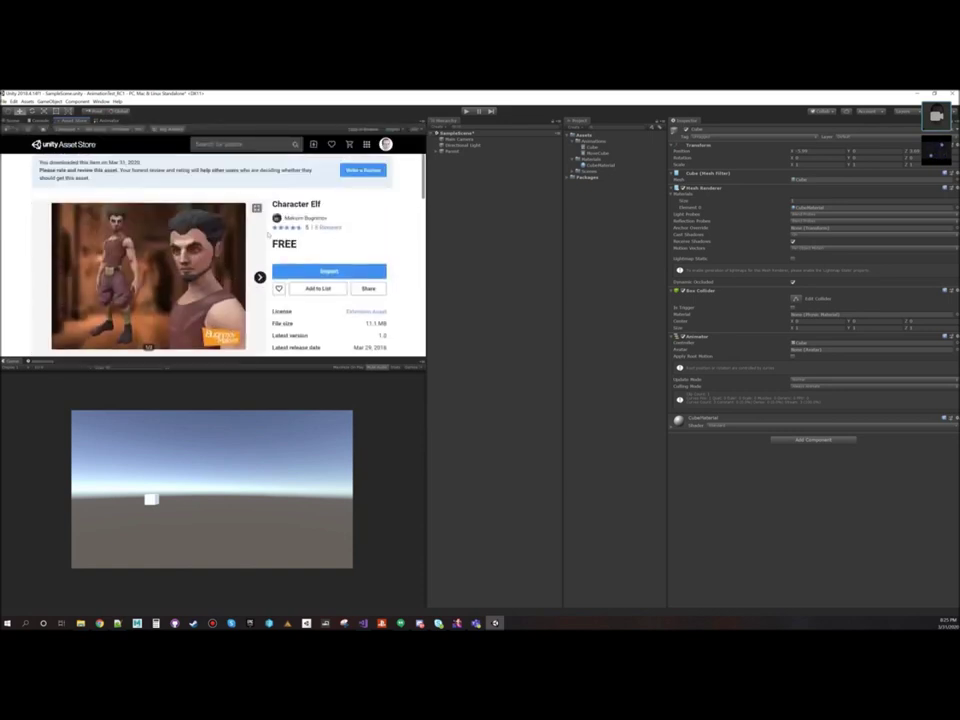
click(338, 271)
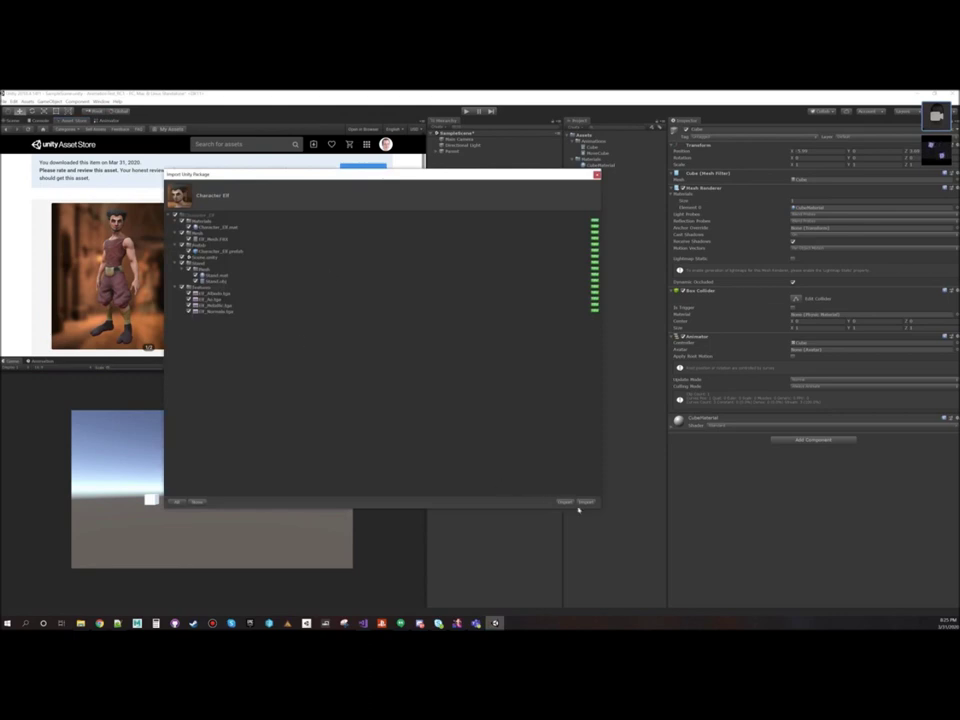
click(585, 501)
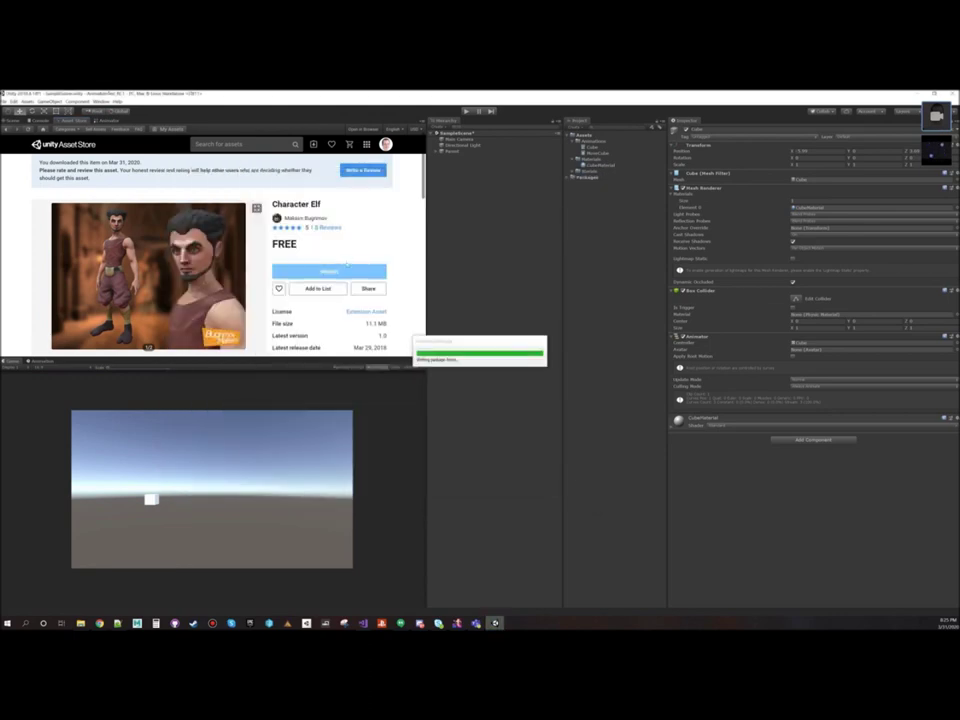
Step: Return to the Scene view and deactivate the Cube nested under the Parent object
click(13, 121)
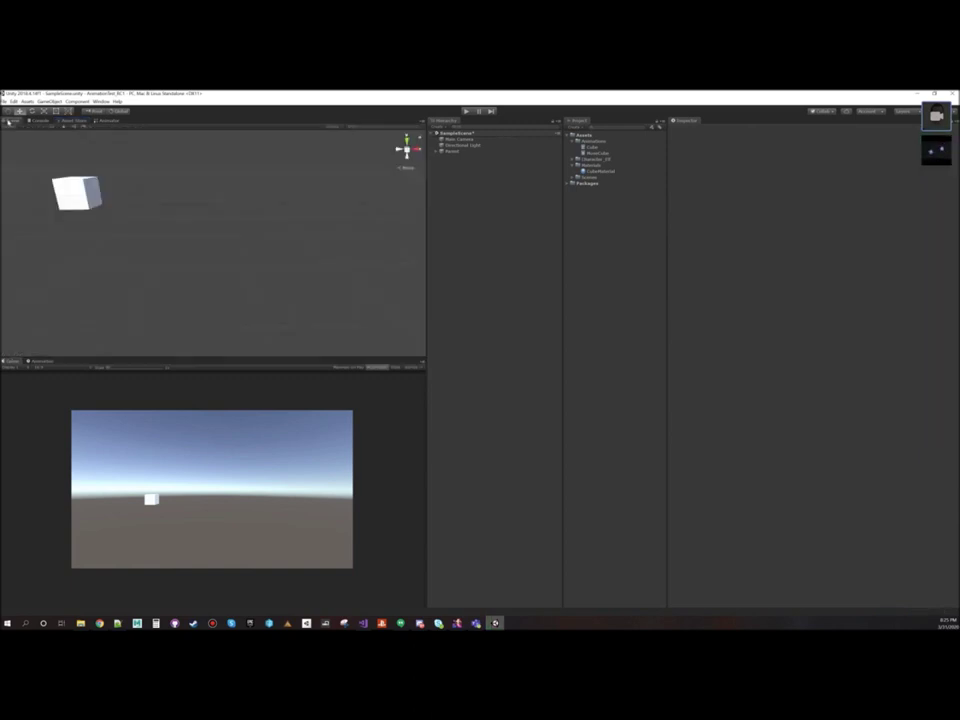
click(438, 151)
click(455, 157)
click(685, 130)
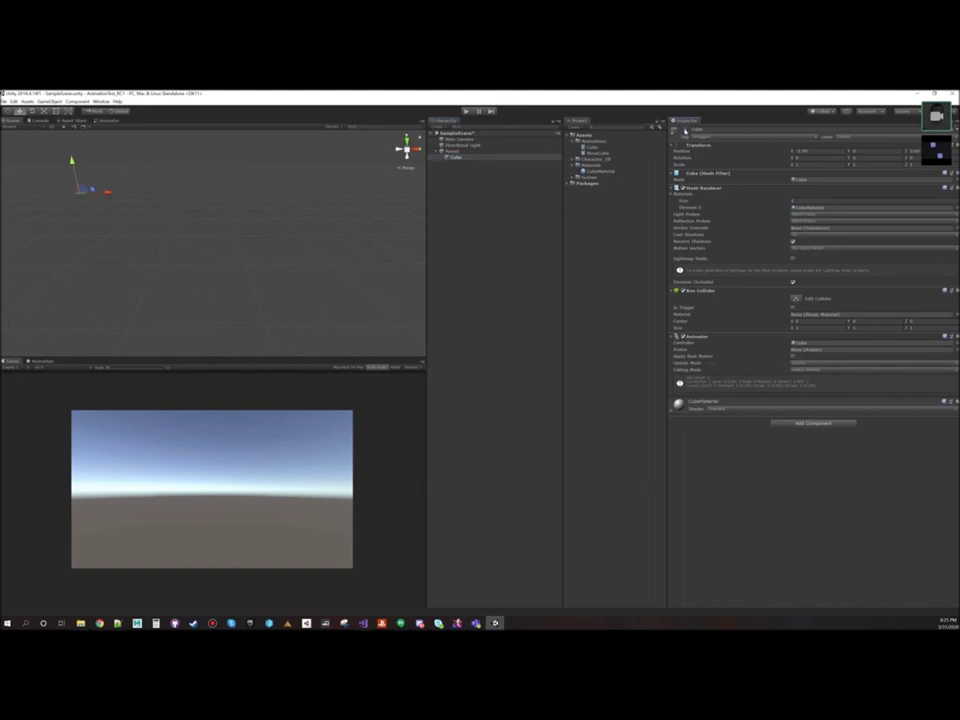
Step: Place the Elf_Mesh model from Character_Elf's Mesh folder into the scene
scroll(169, 225, down, 6)
alt+drag(193, 216, 210, 253)
click(577, 159)
click(577, 171)
drag(600, 177, 217, 228)
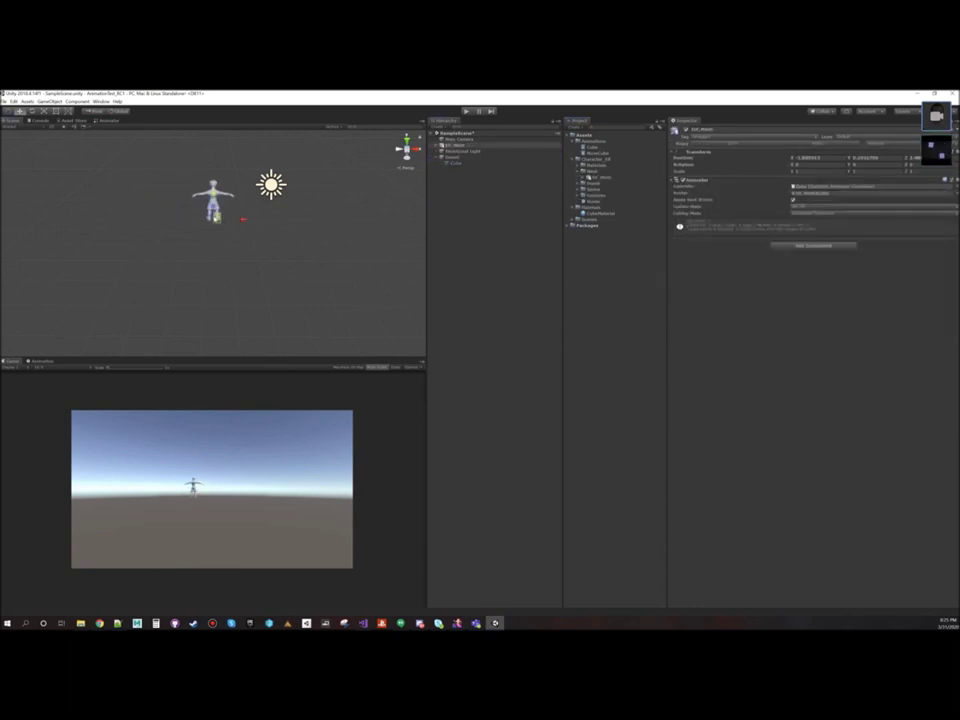
key(f)
Step: Reset the Elf_Mesh object's position to the origin and set its Y rotation to 180
click(953, 152)
click(905, 160)
key(f)
alt+drag(246, 259, 172, 182)
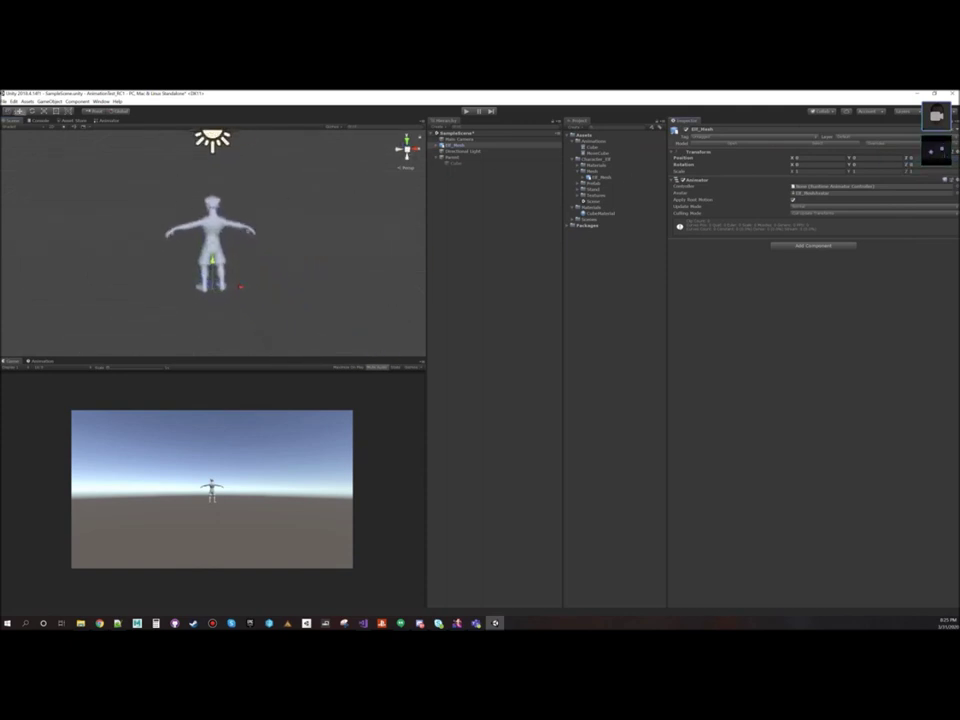
click(874, 164)
text(180)
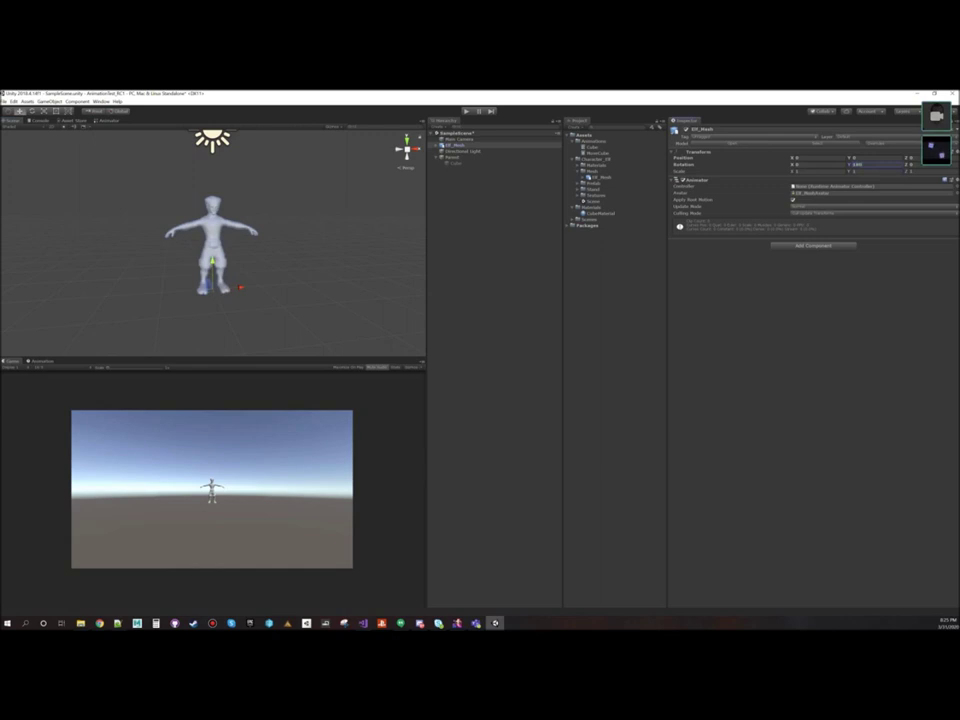
scroll(388, 268, up, 5)
scroll(317, 264, up, 3)
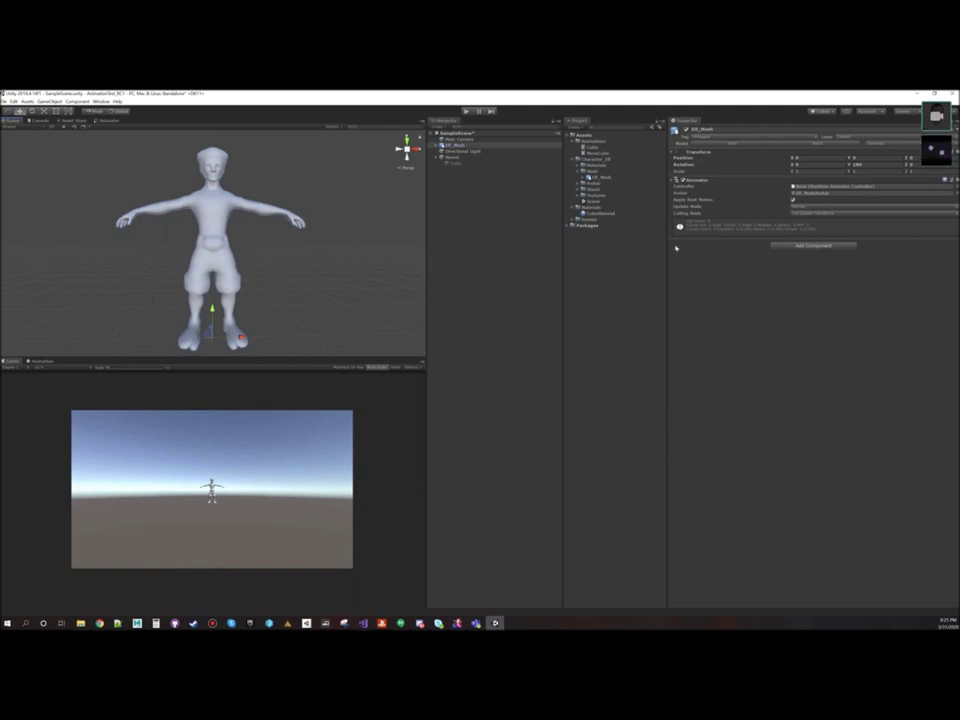
Step: Examine the mesh and material slot of the elf's Body_Mesh, and apply the Character_Elf material to it
click(438, 145)
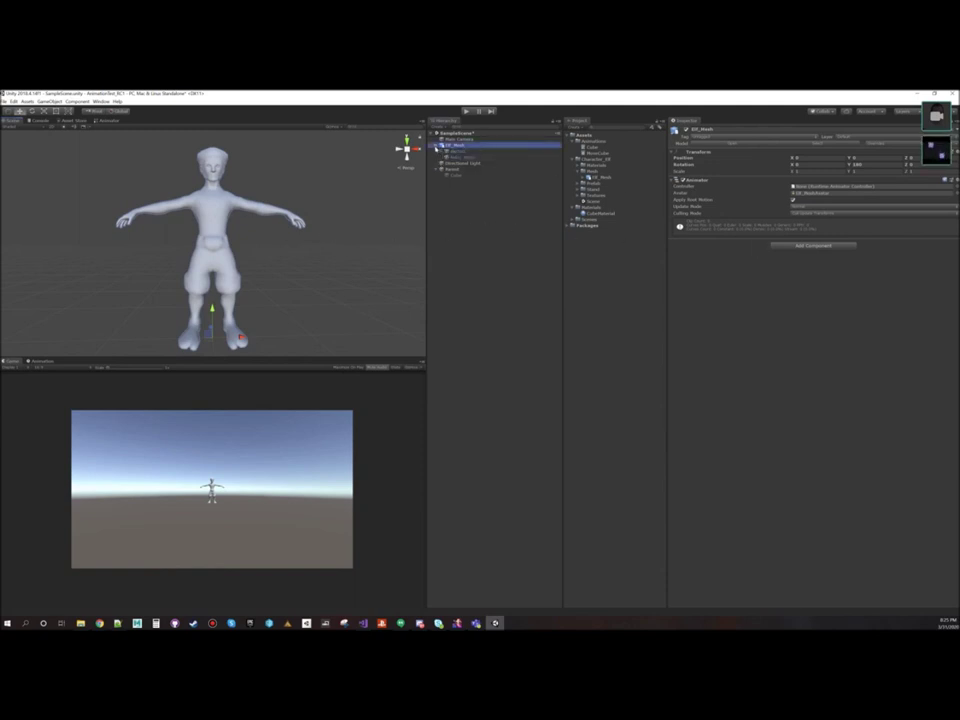
click(452, 157)
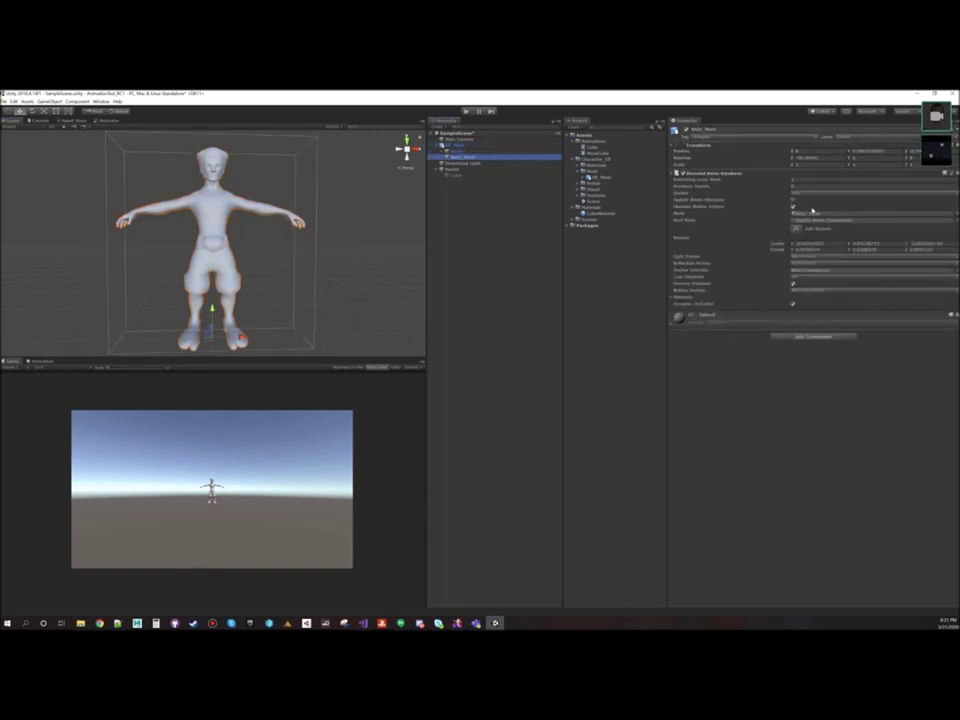
click(808, 214)
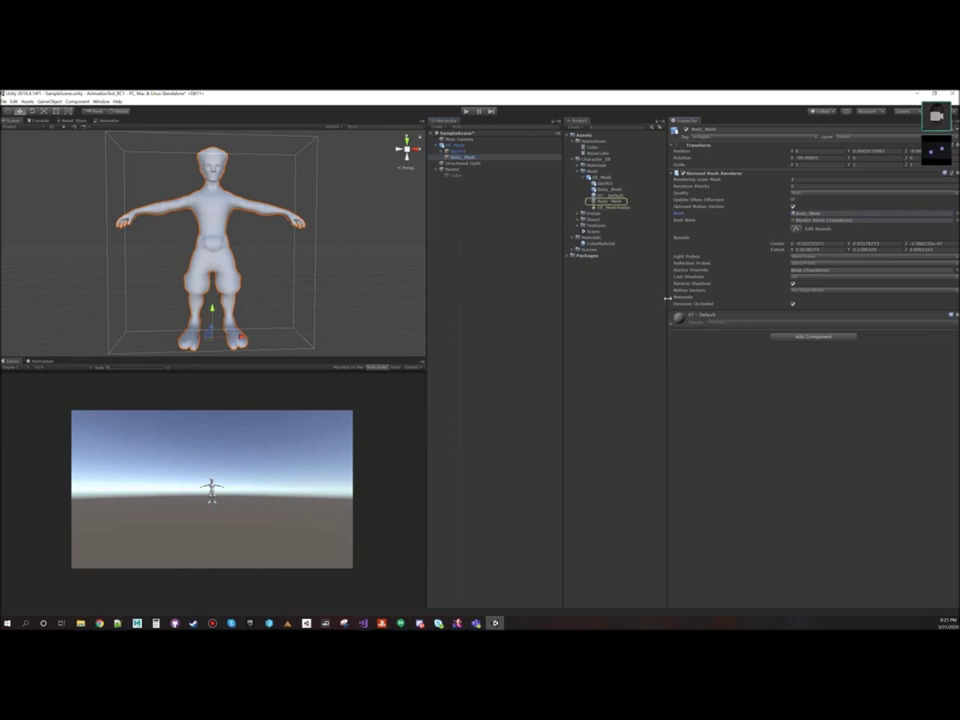
click(673, 297)
click(816, 313)
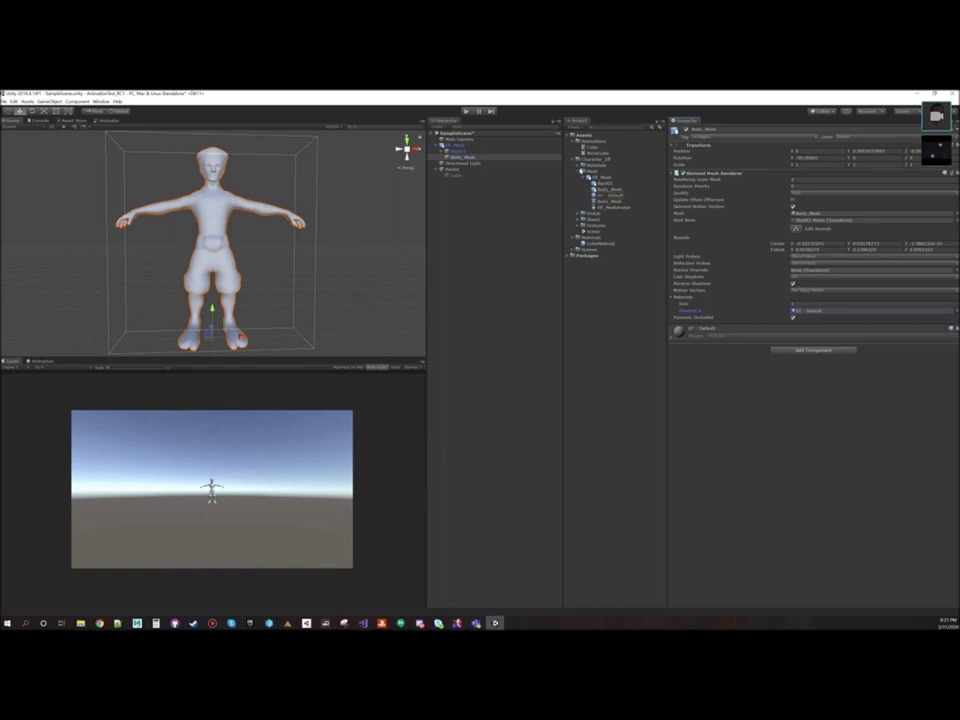
click(577, 166)
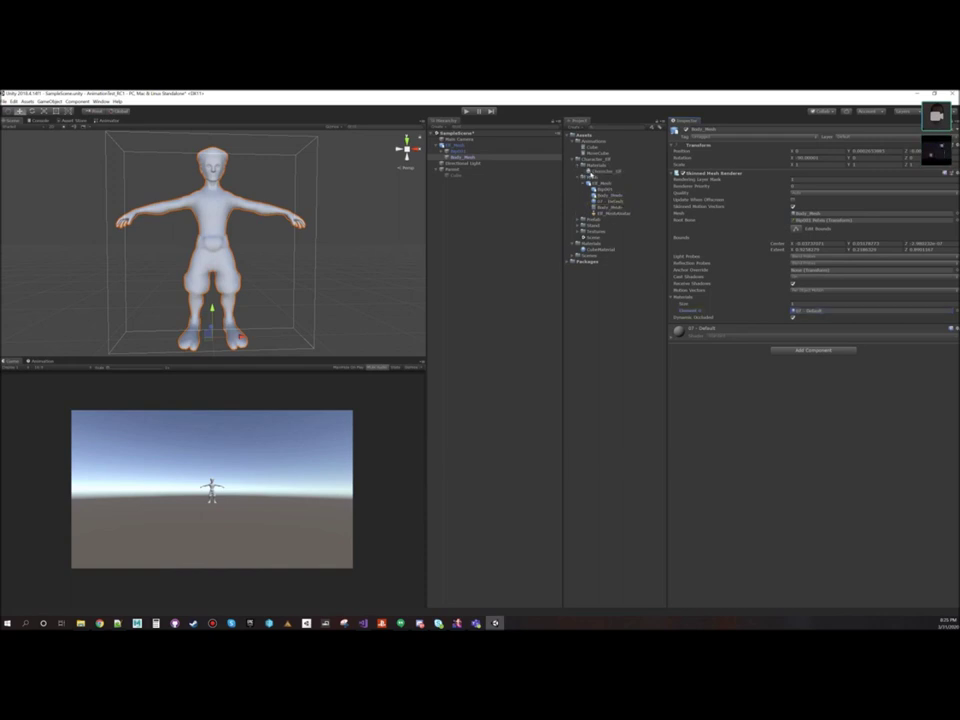
drag(598, 172, 217, 220)
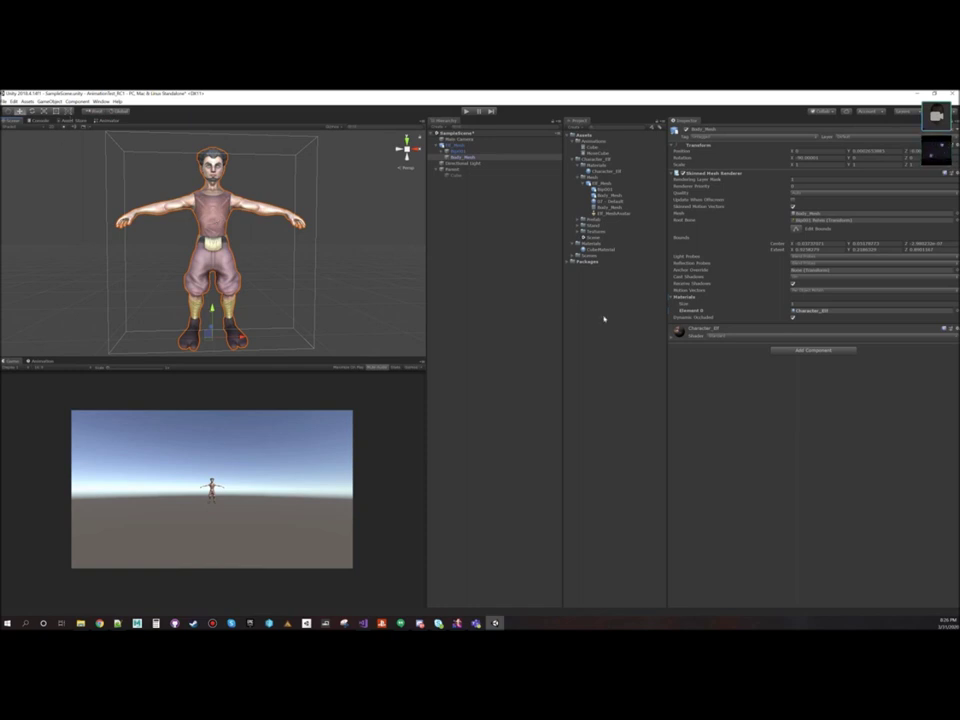
Step: Reveal the project's Mesh folder in File Explorer and move that window aside
right_click(596, 177)
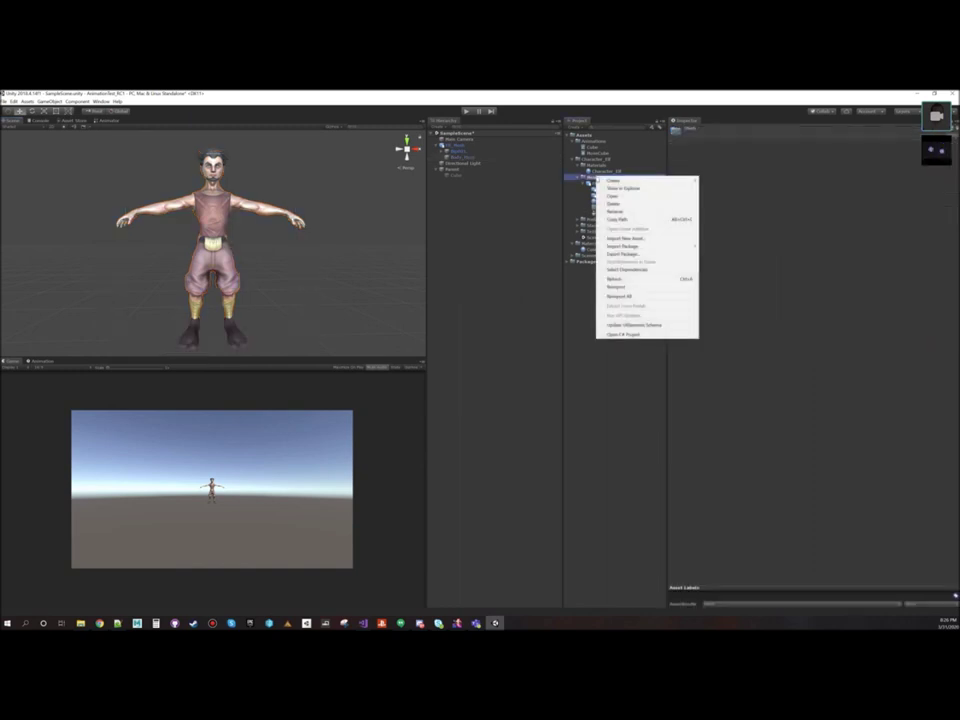
click(611, 188)
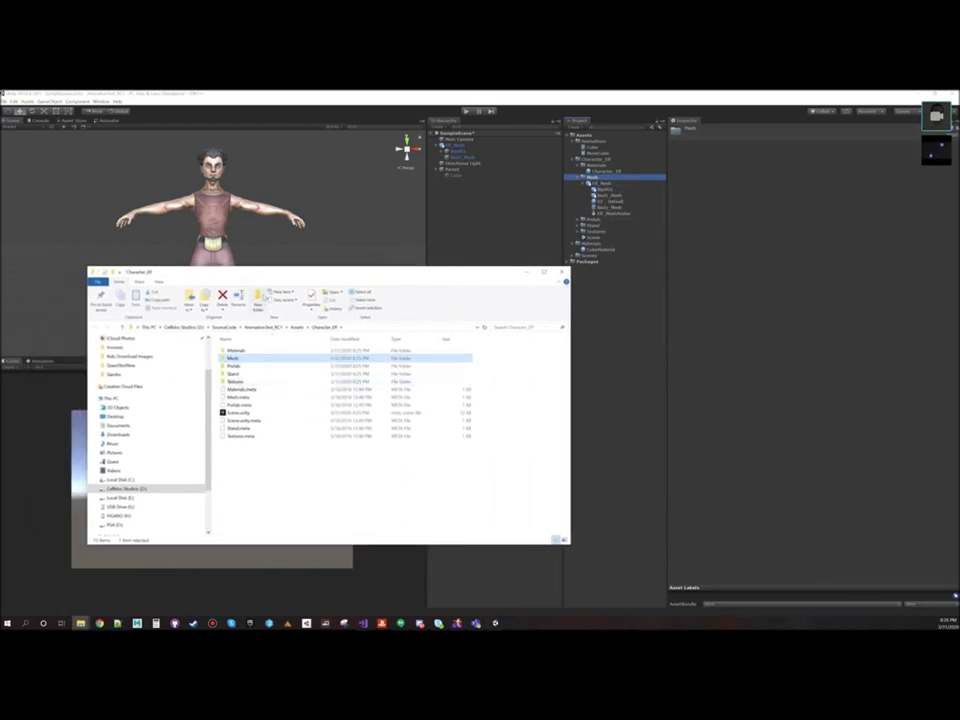
drag(265, 274, 0, 250)
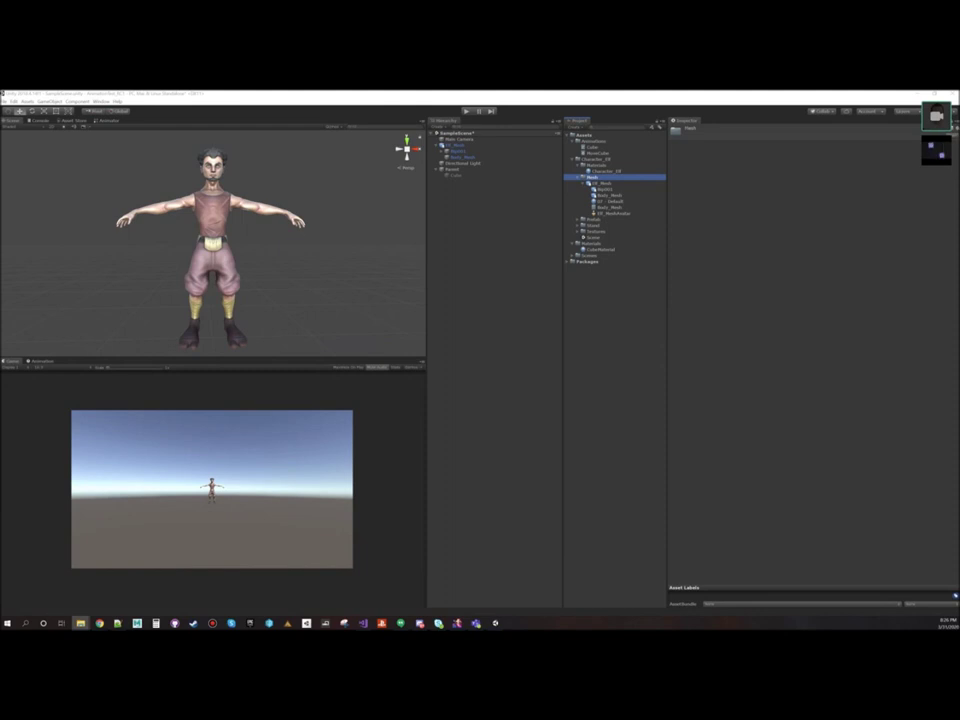
drag(0, 256, 0, 197)
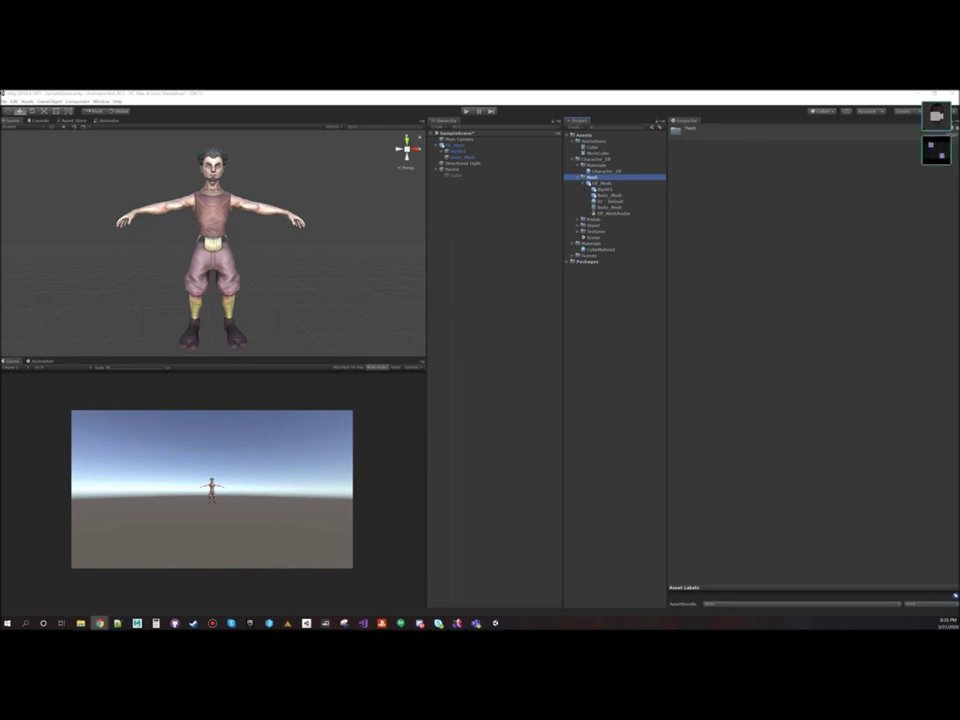
Step: Switch to Mixamo in a maximized browser window and upload Elf_Mesh.FBX from the Mesh folder as a new character
drag(2, 237, 405, 244)
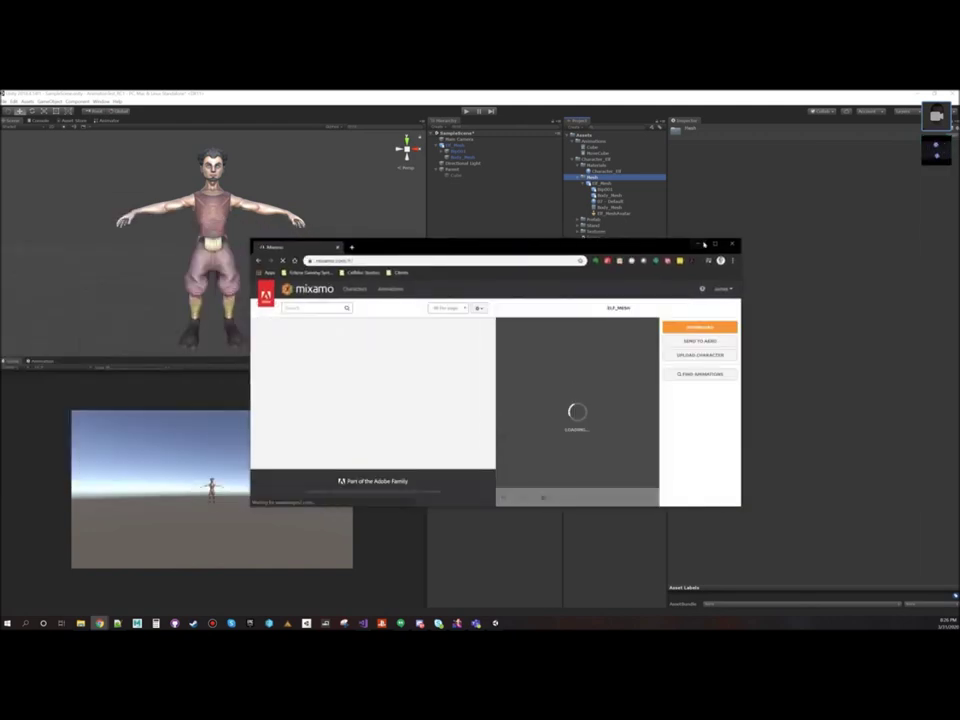
click(715, 245)
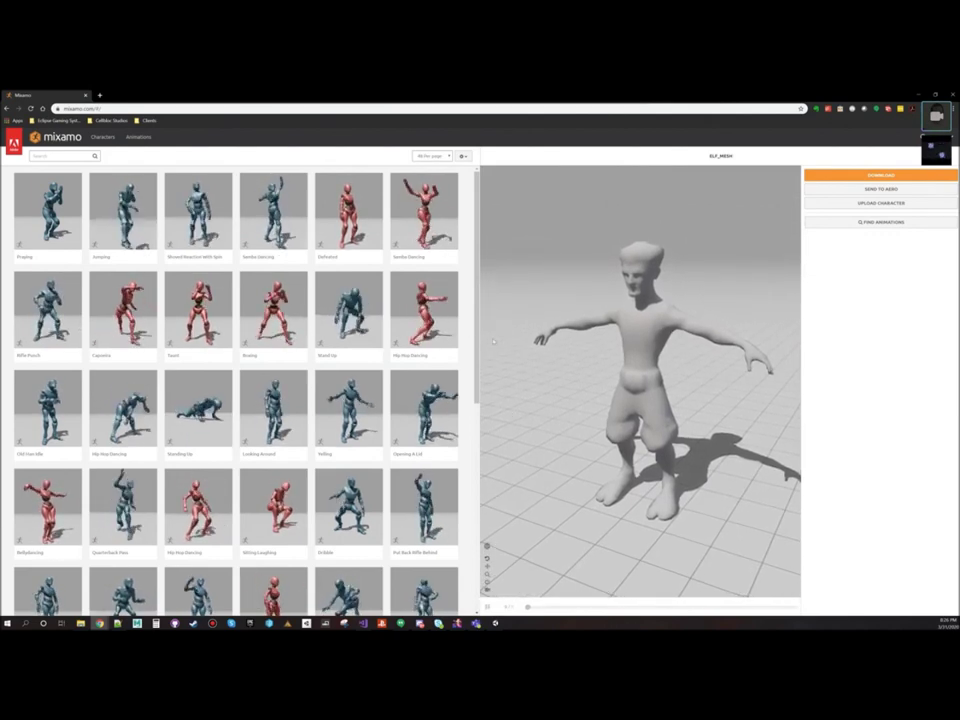
click(884, 204)
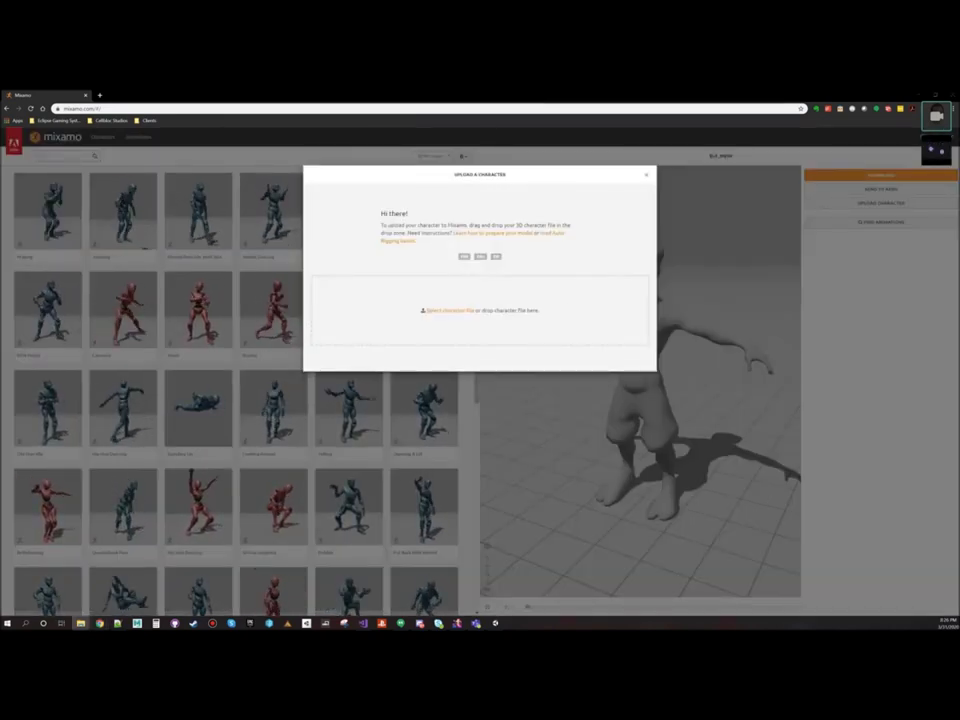
drag(0, 285, 263, 302)
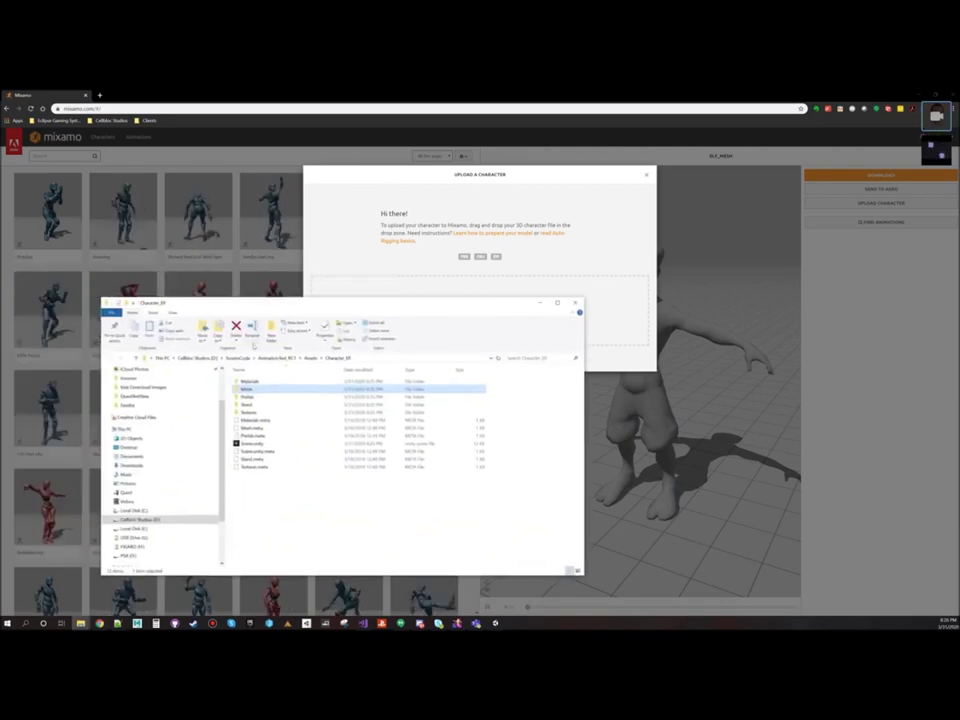
double_click(246, 389)
drag(252, 381, 514, 285)
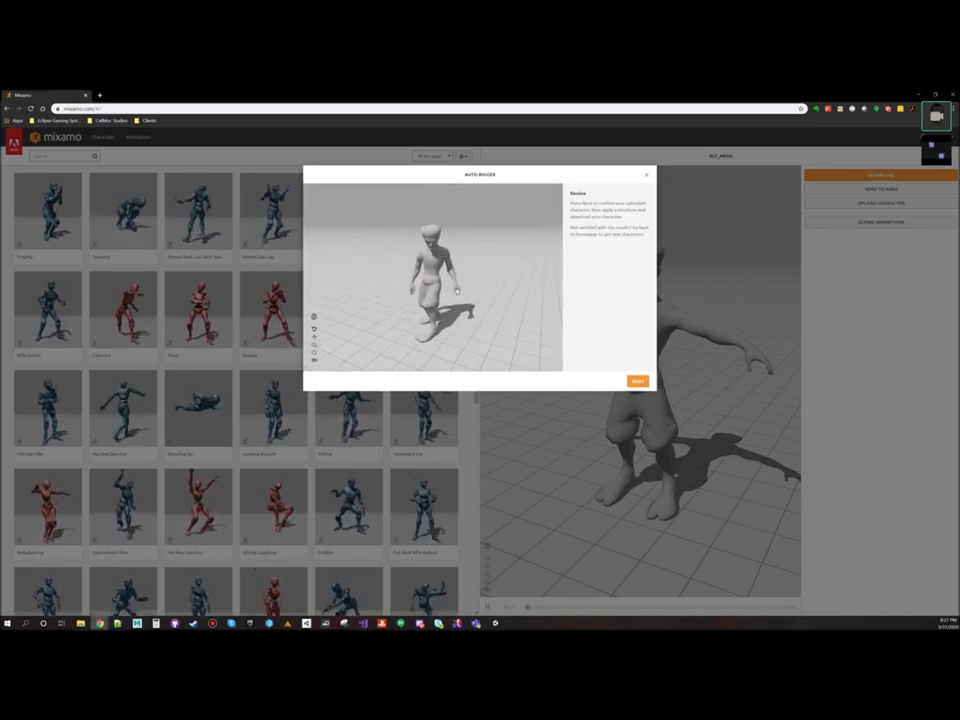
Step: Inspect the uploaded elf in the Auto-Rigger preview and confirm it as the replacement for the previous character
drag(415, 285, 449, 272)
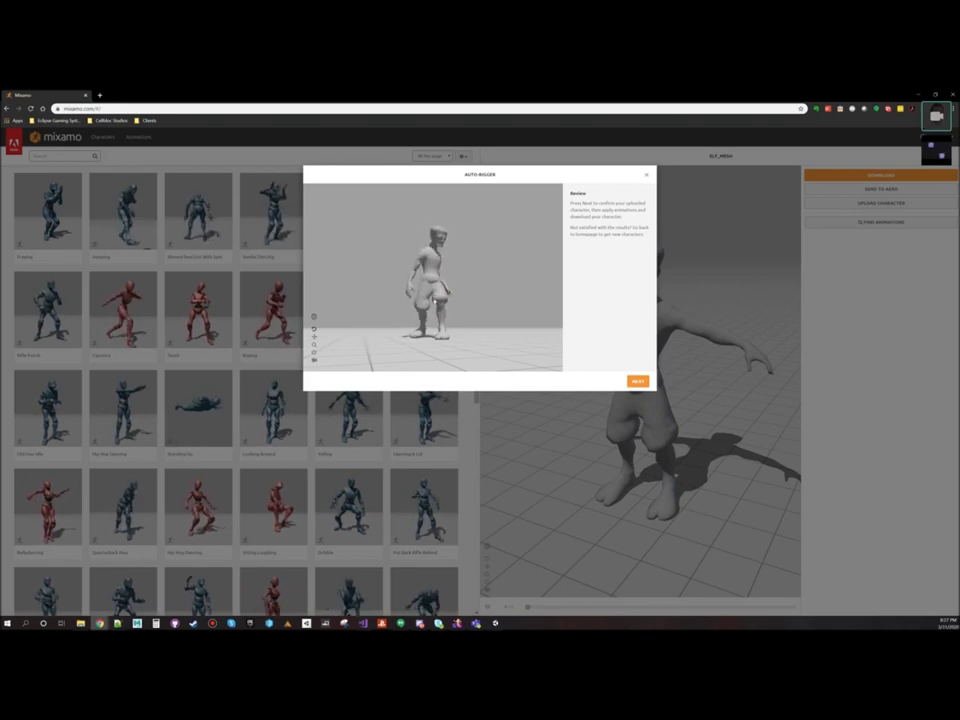
click(634, 381)
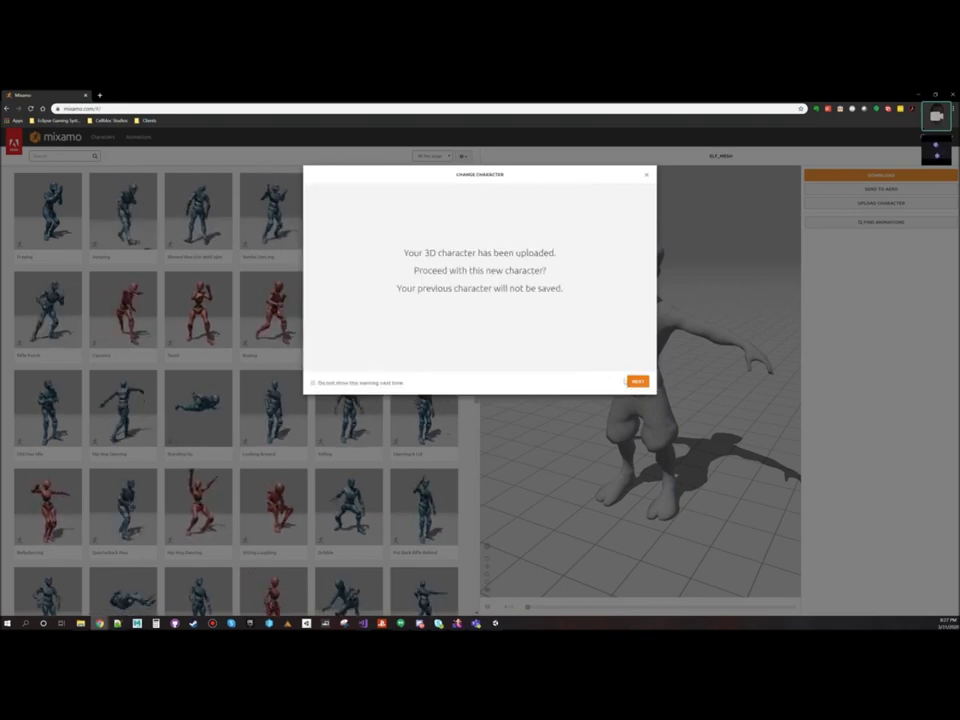
click(636, 381)
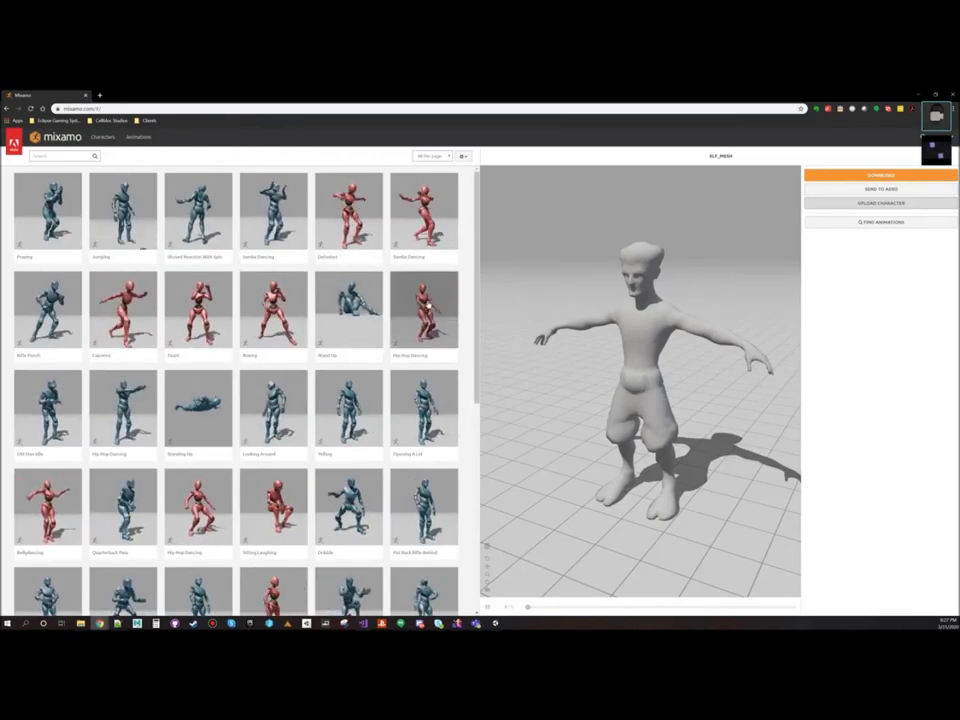
Step: Preview the Defeated animation on the elf, and apply the Taunt animation instead
click(356, 219)
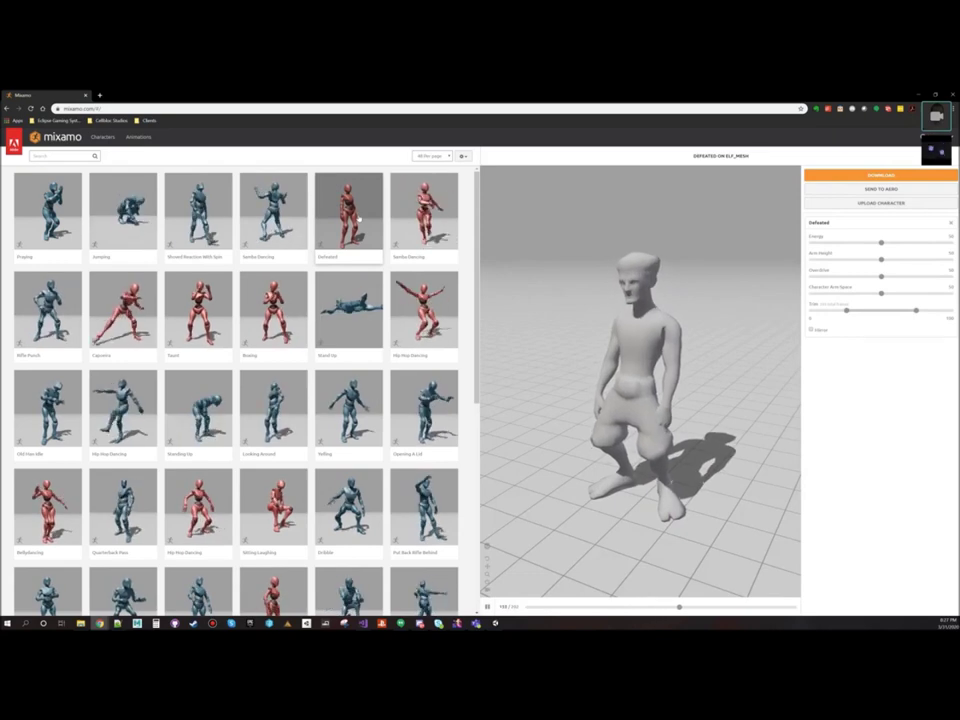
click(203, 312)
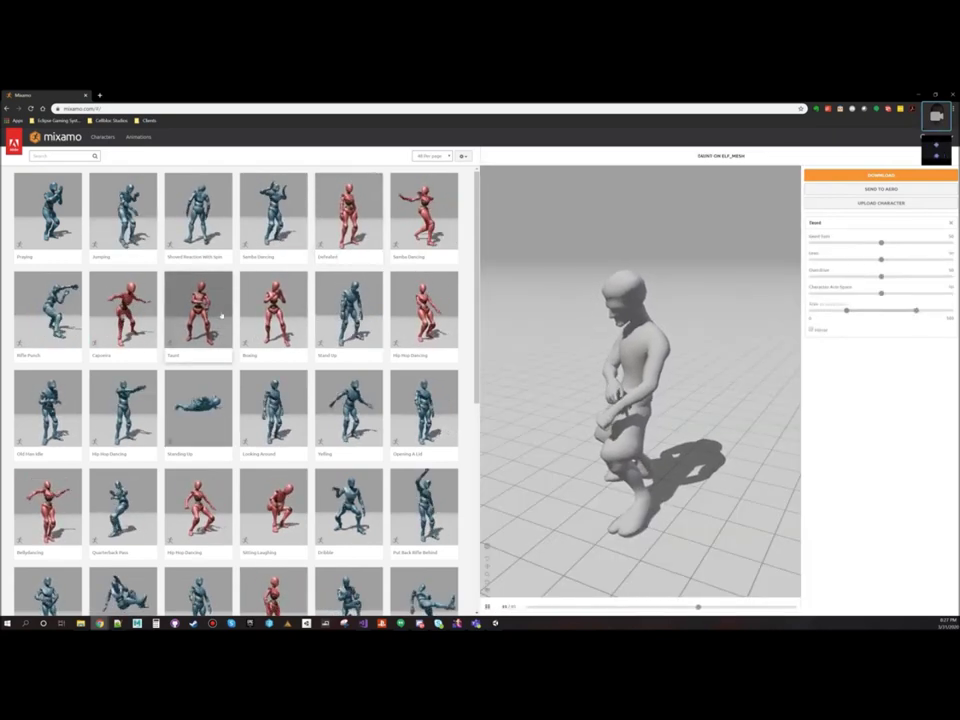
drag(566, 386, 619, 356)
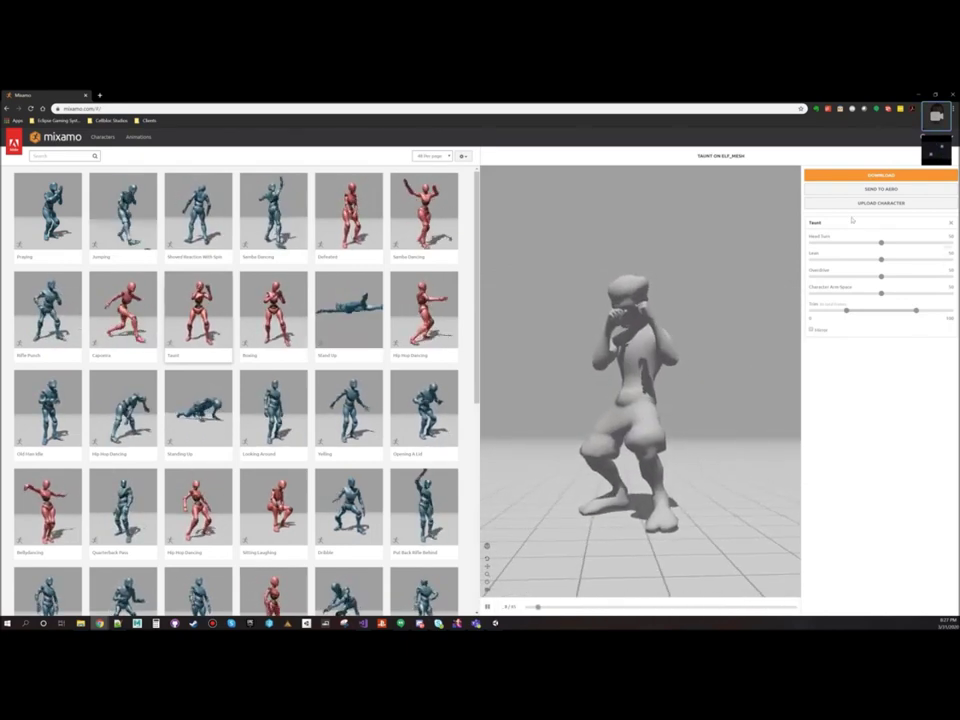
Step: Download the Taunt animation as FBX(.fbx) with skin, at 30 frames per second and without keyframe reduction
click(822, 176)
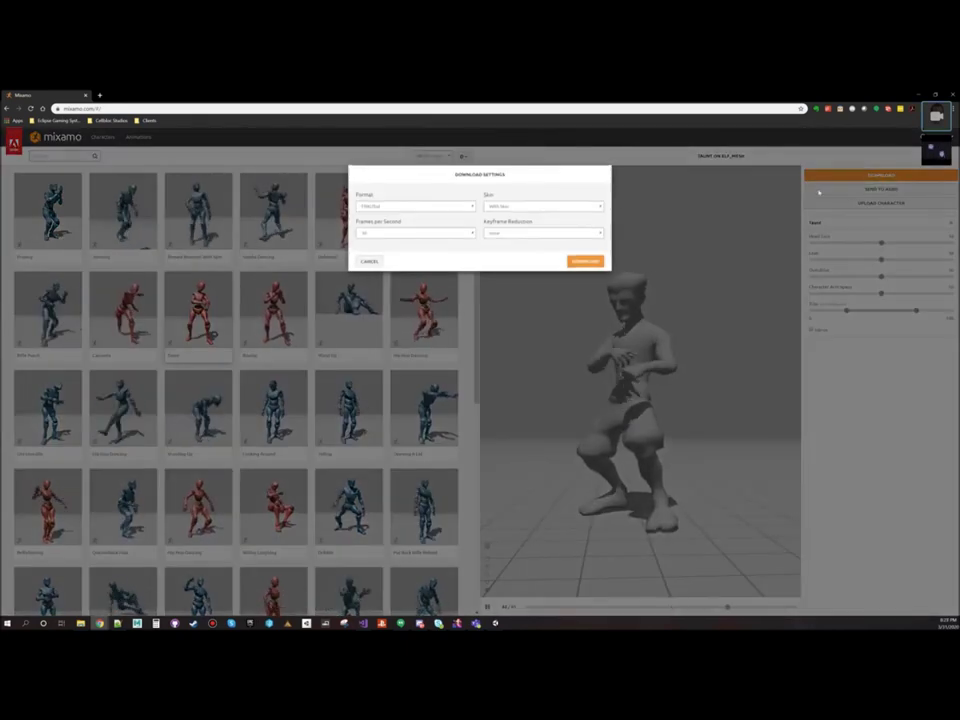
click(472, 206)
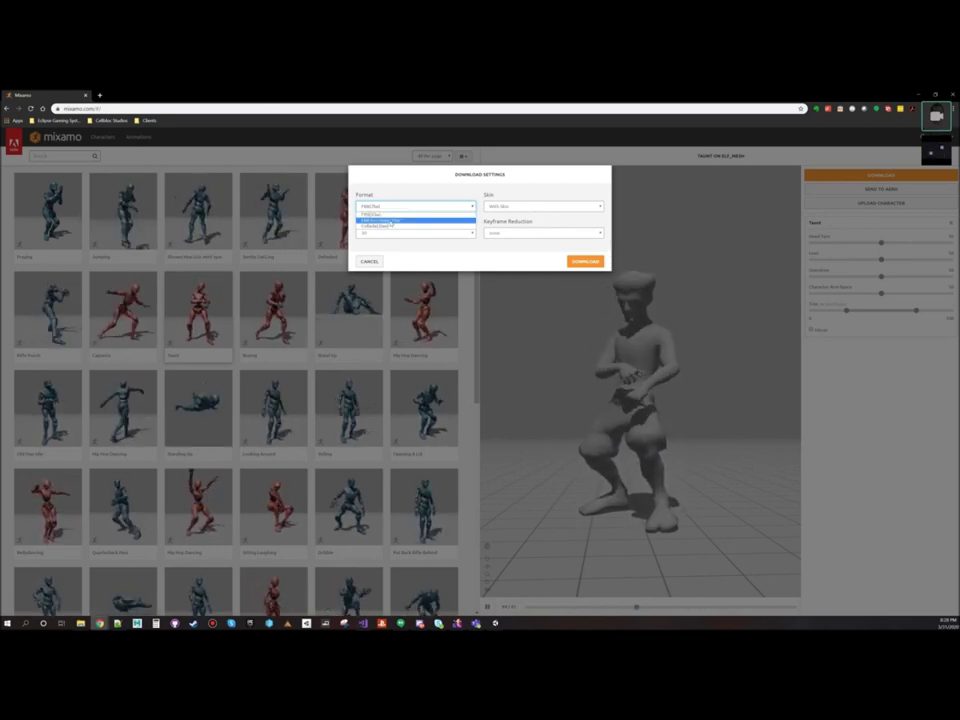
click(372, 232)
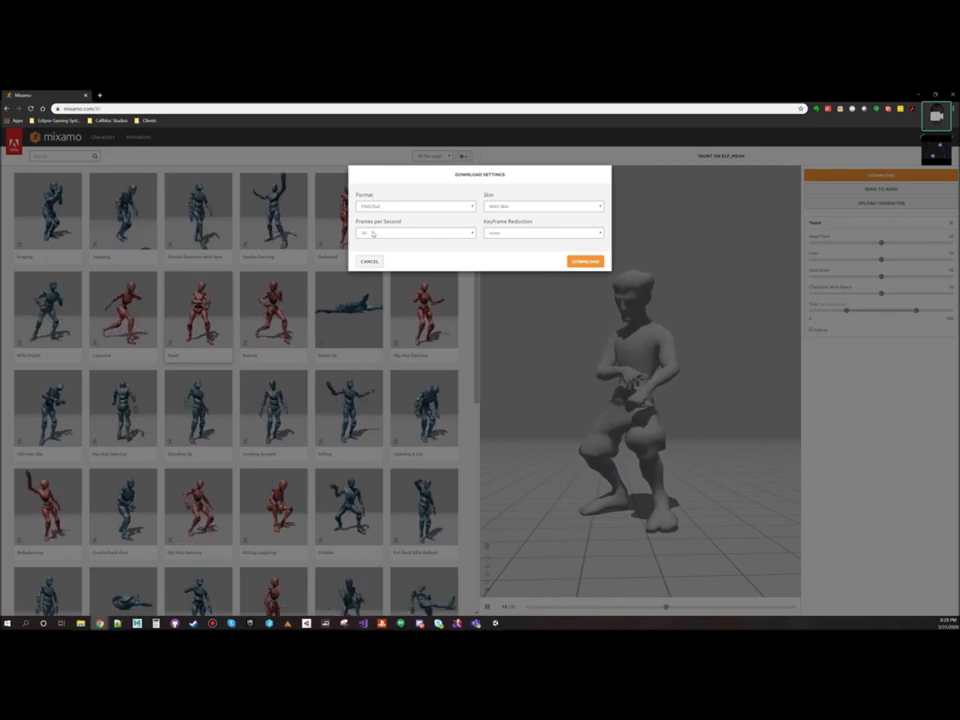
click(472, 233)
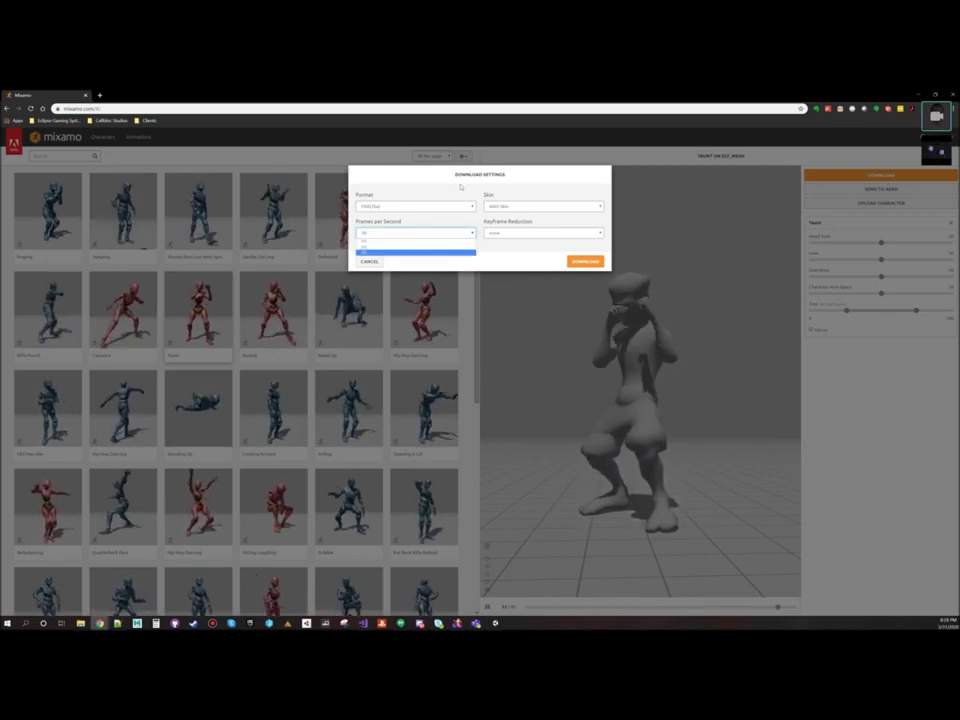
click(460, 186)
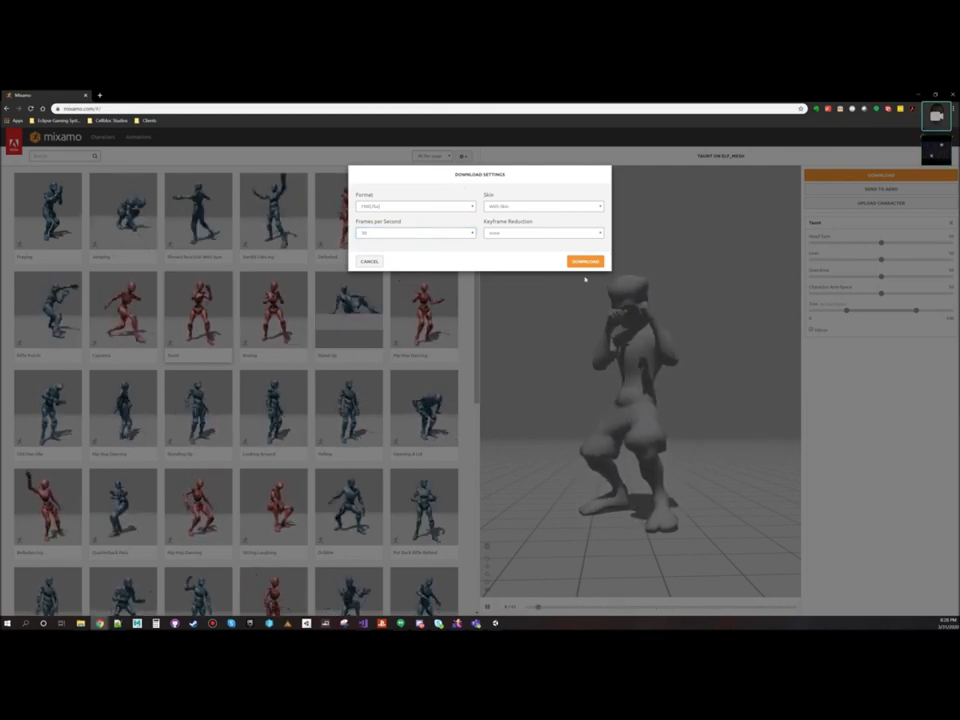
click(585, 262)
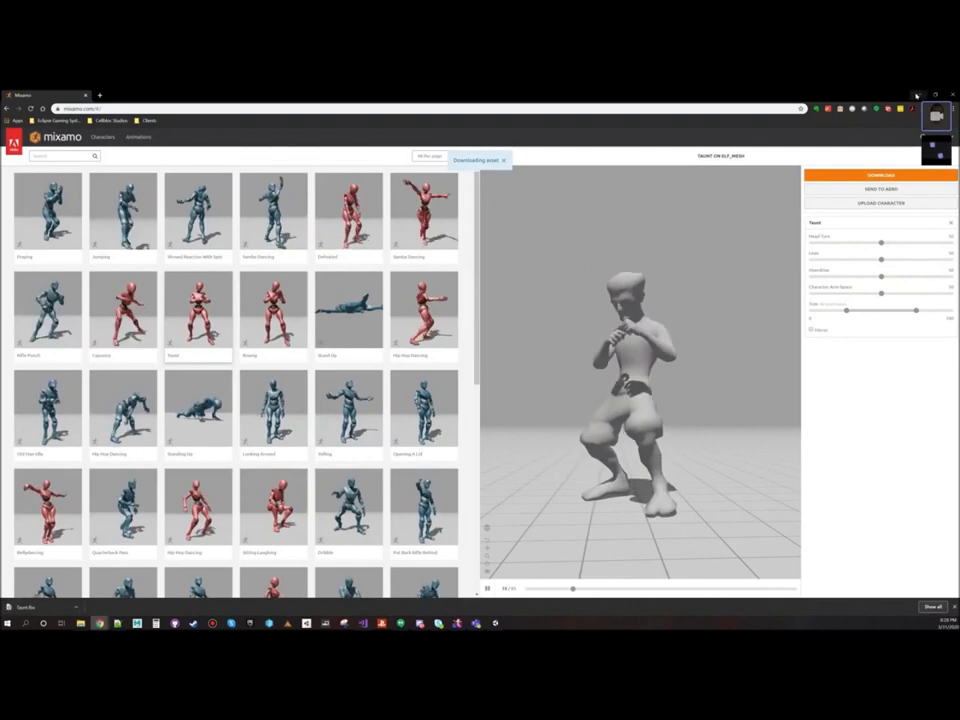
Step: Switch back to Unity, import the downloaded Taunt model into the Assets folder, and collapse the elf character's asset folder
click(916, 95)
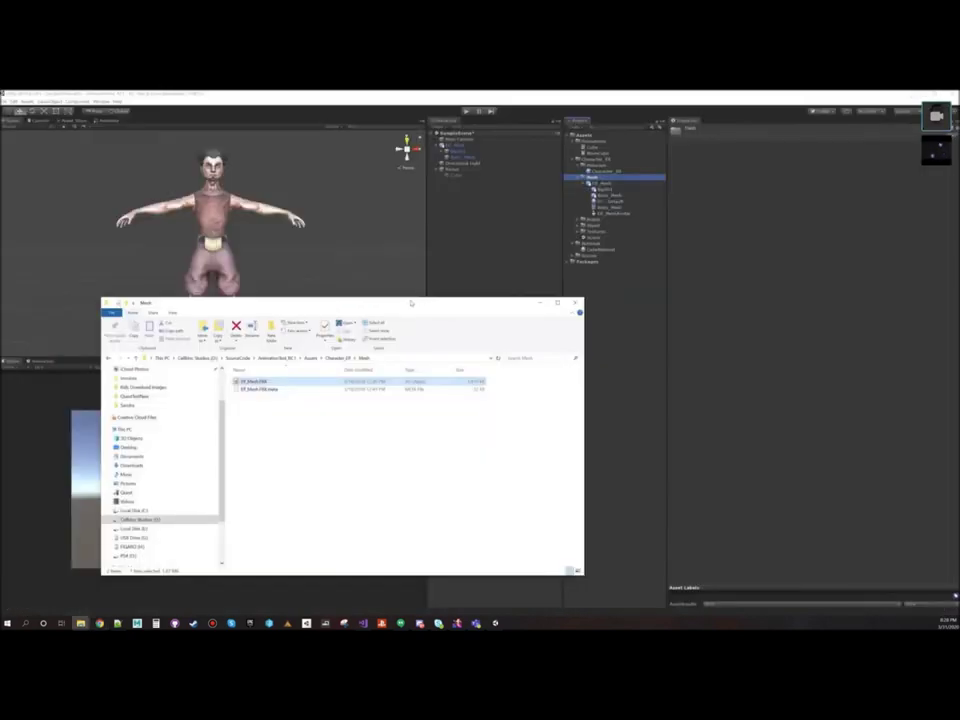
click(541, 302)
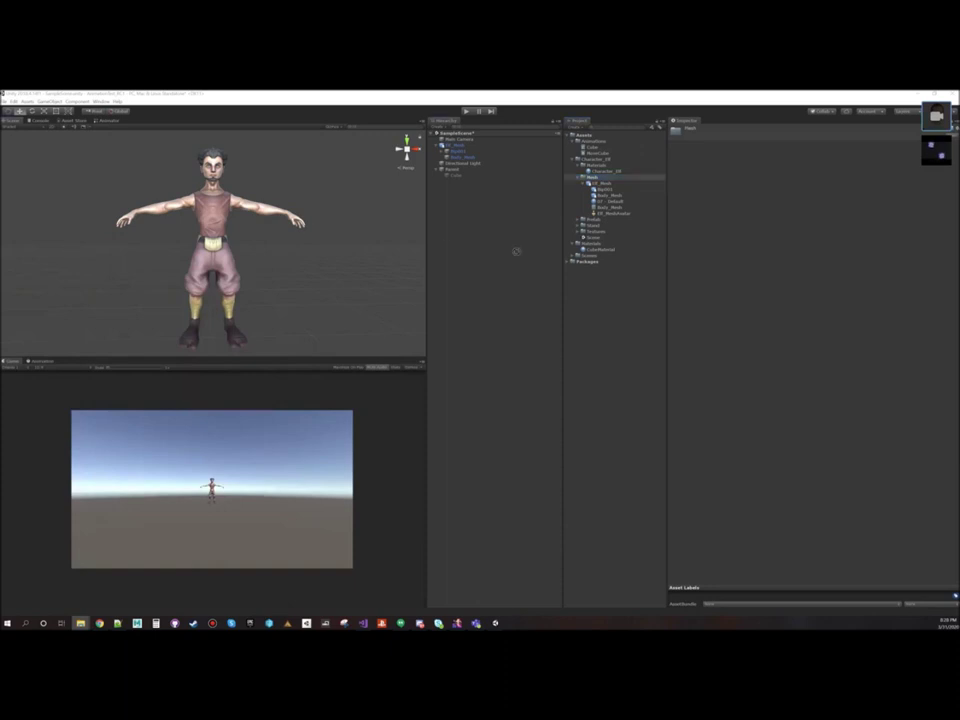
drag(602, 144, 593, 138)
click(575, 160)
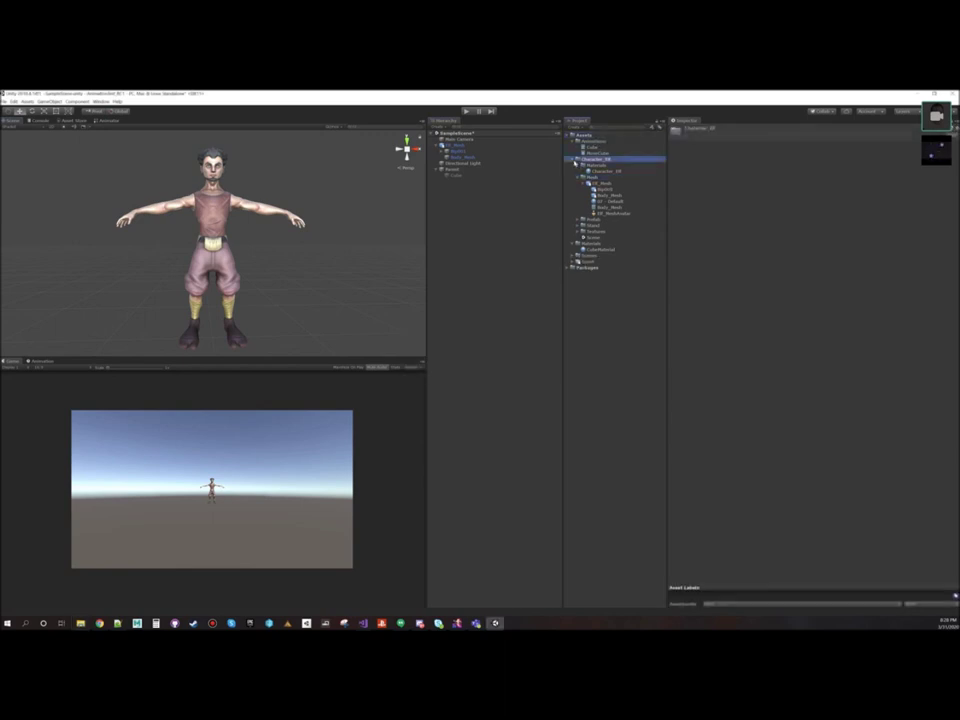
click(572, 159)
Step: Create a Models folder in Assets and move the Taunt model into it
click(580, 134)
right_click(586, 135)
mouse_move(668, 144)
click(704, 141)
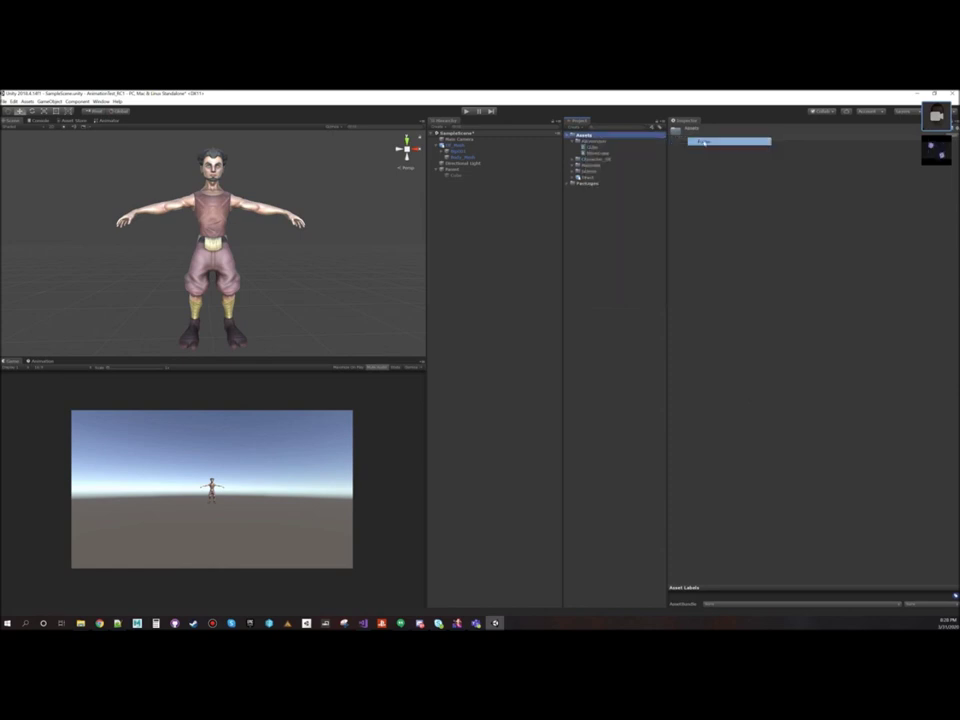
key(Return)
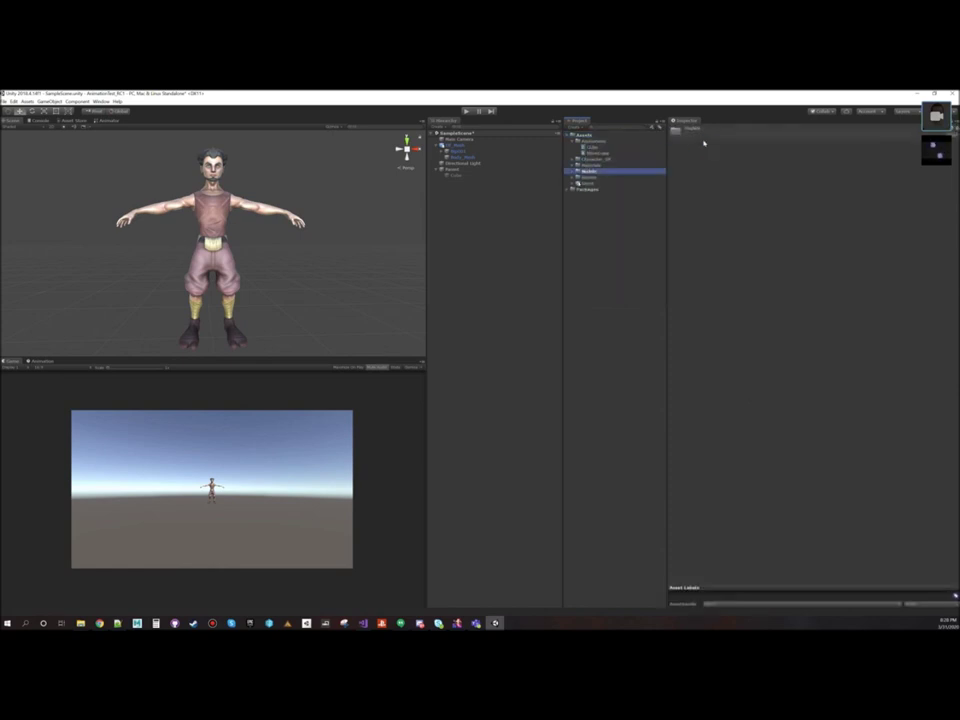
drag(583, 185, 591, 173)
click(573, 172)
click(568, 177)
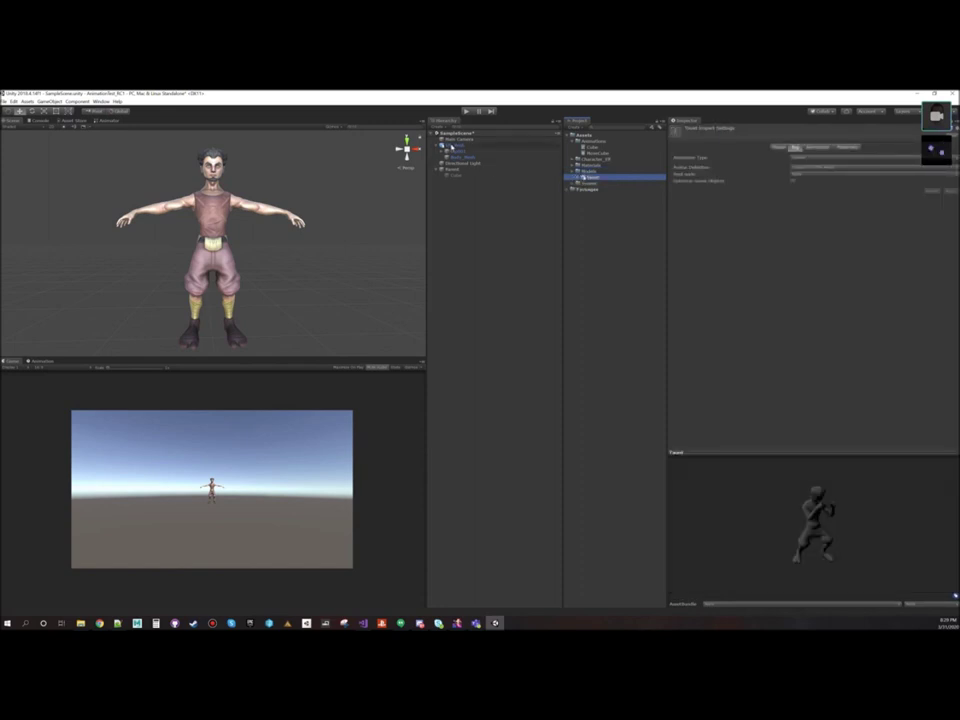
Step: Place the Taunt model in the scene and reset its transform
click(449, 146)
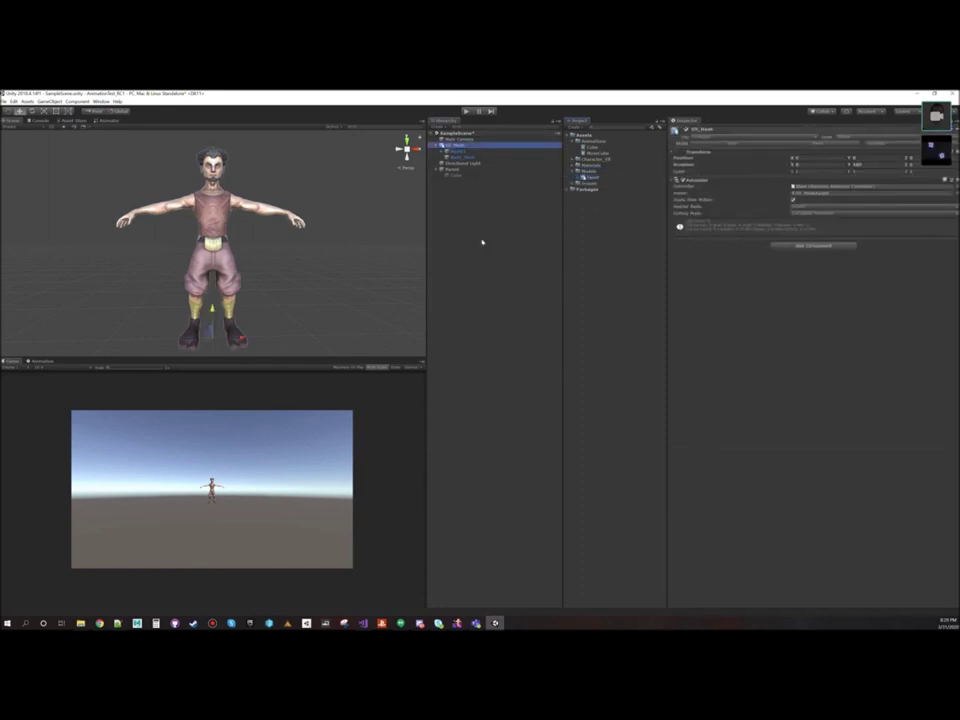
scroll(302, 240, down, 3)
drag(584, 178, 132, 284)
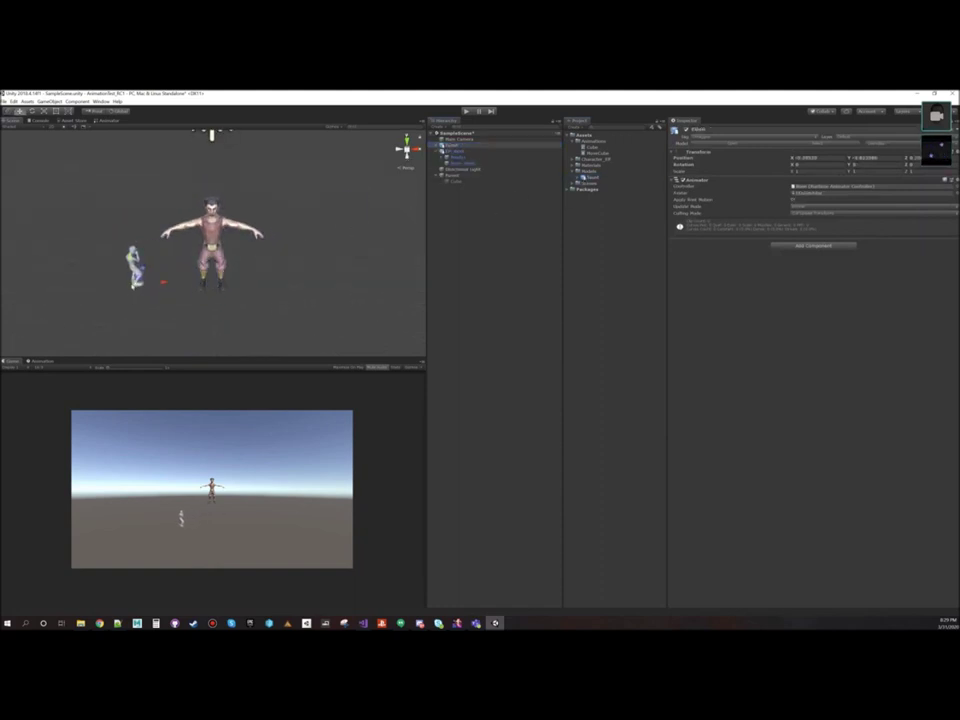
click(950, 151)
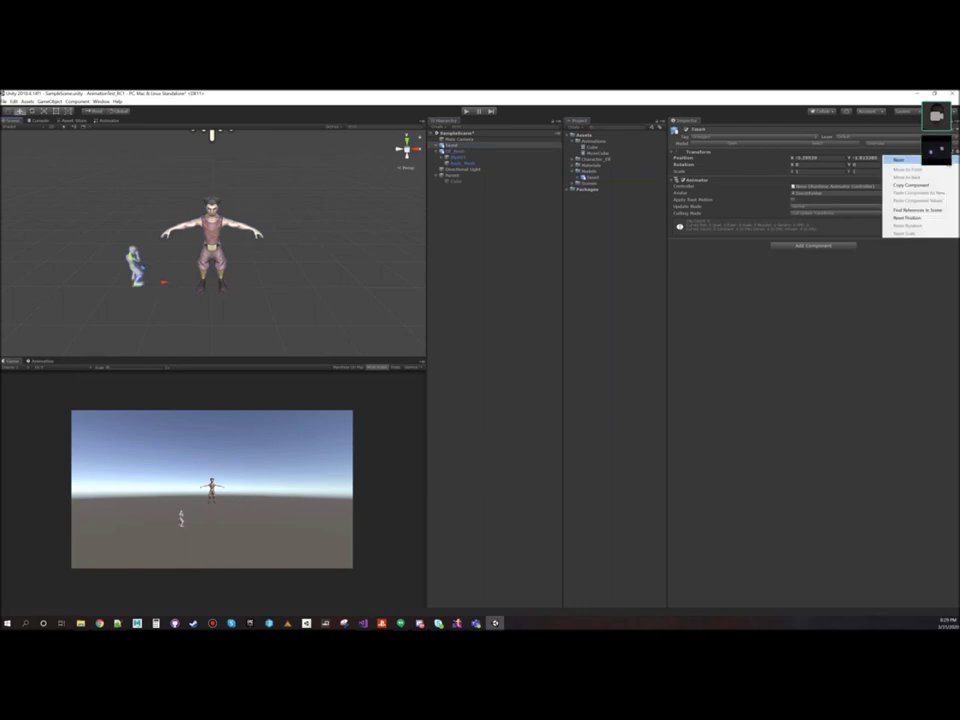
click(905, 158)
Step: Move the Taunt model beside the textured elf, to about -1.7 on X, and set its Y rotation to 180
drag(241, 288, 155, 288)
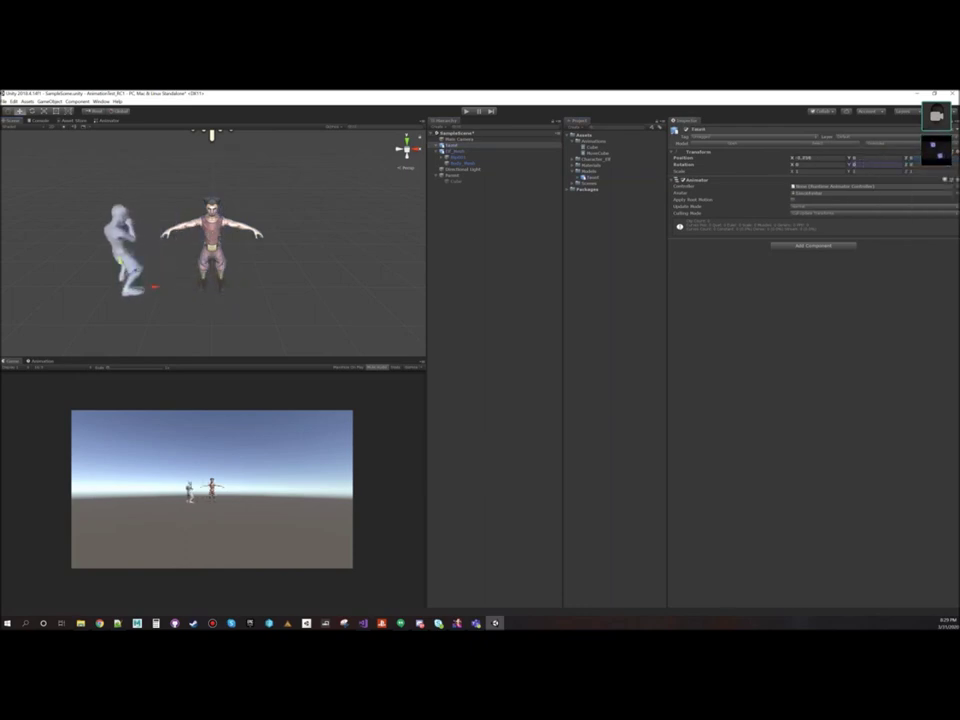
text(180)
alt+drag(206, 265, 154, 229)
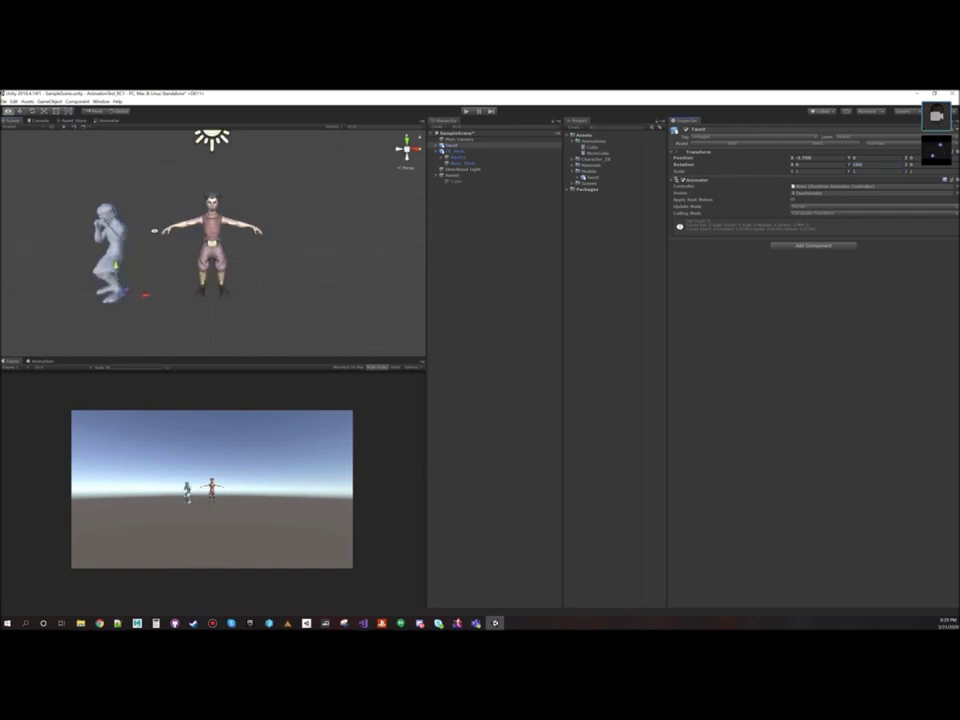
middle_drag(167, 229, 218, 223)
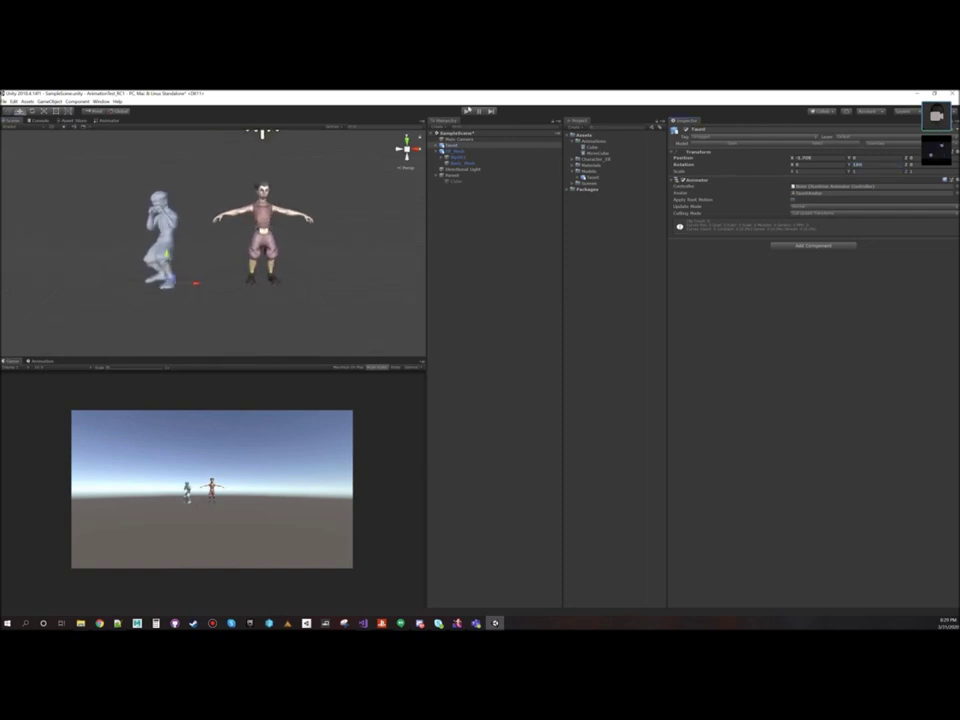
Step: Play-test the scene and inspect the mixamo.com animation clip inside the Taunt model
click(467, 111)
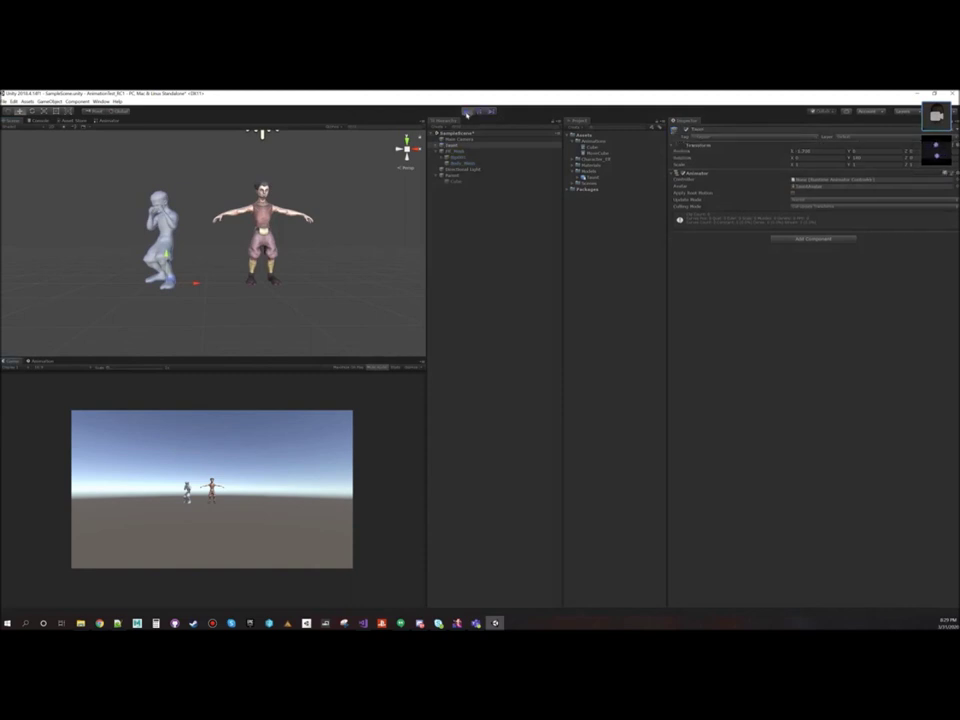
click(467, 112)
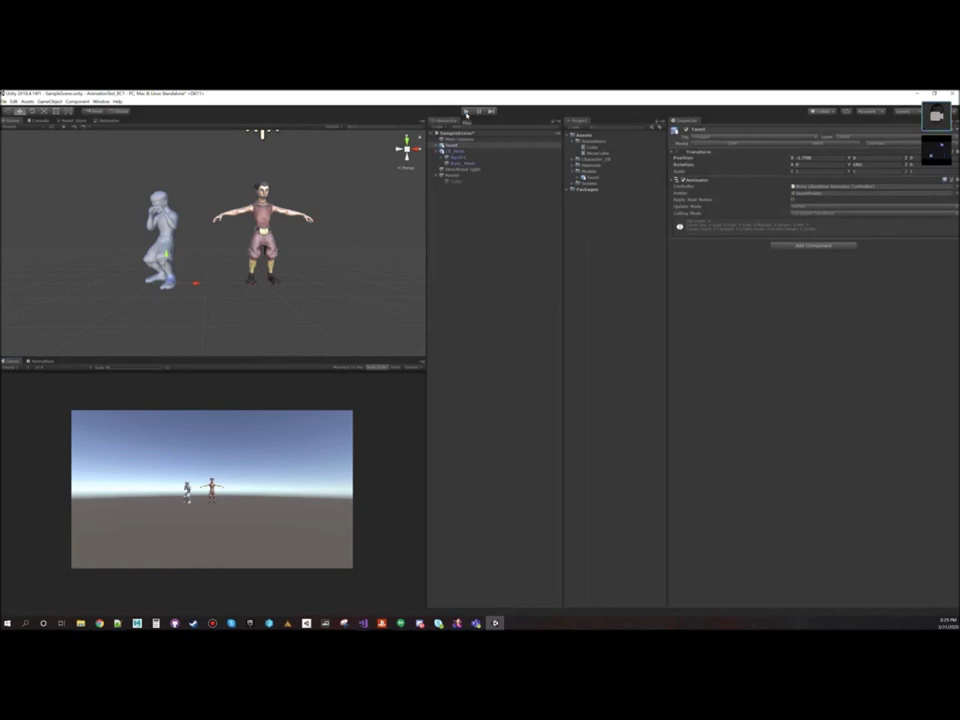
click(578, 178)
click(596, 207)
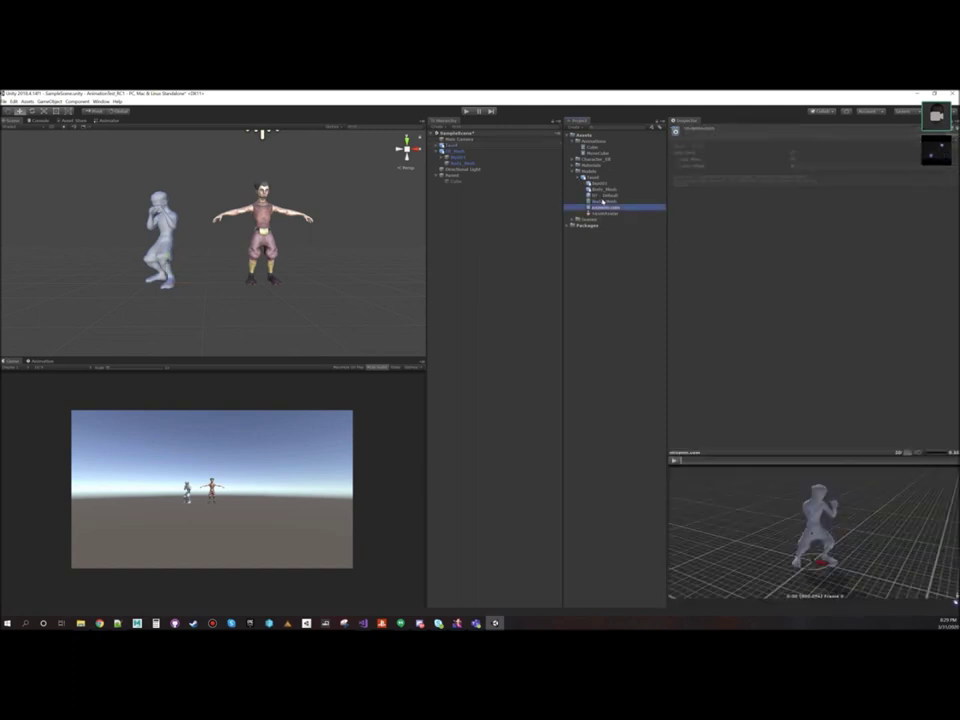
right_click(603, 206)
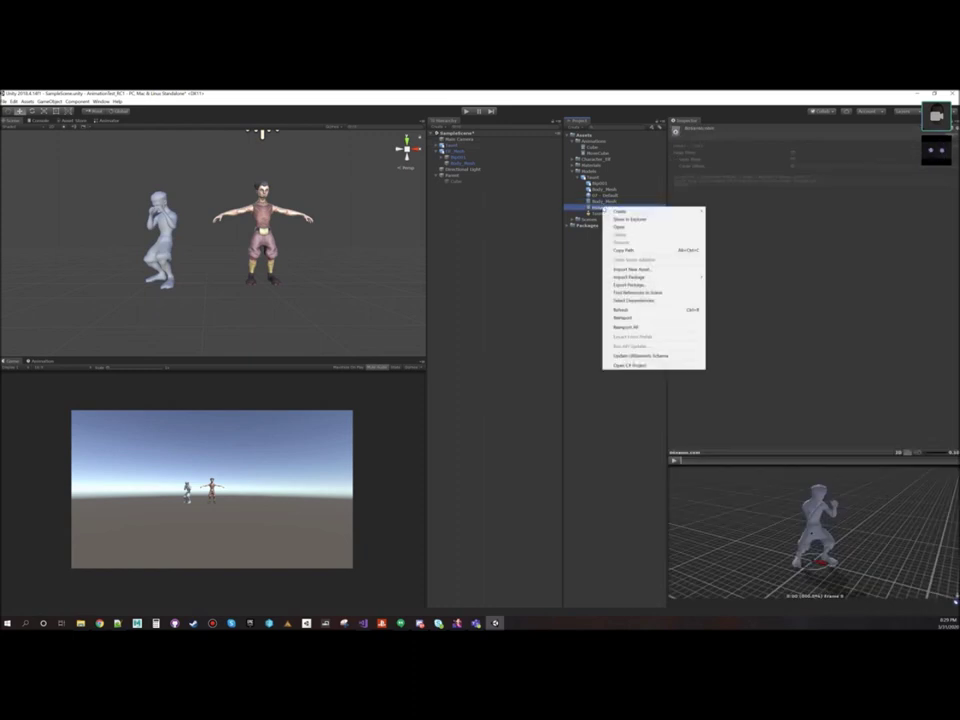
click(600, 209)
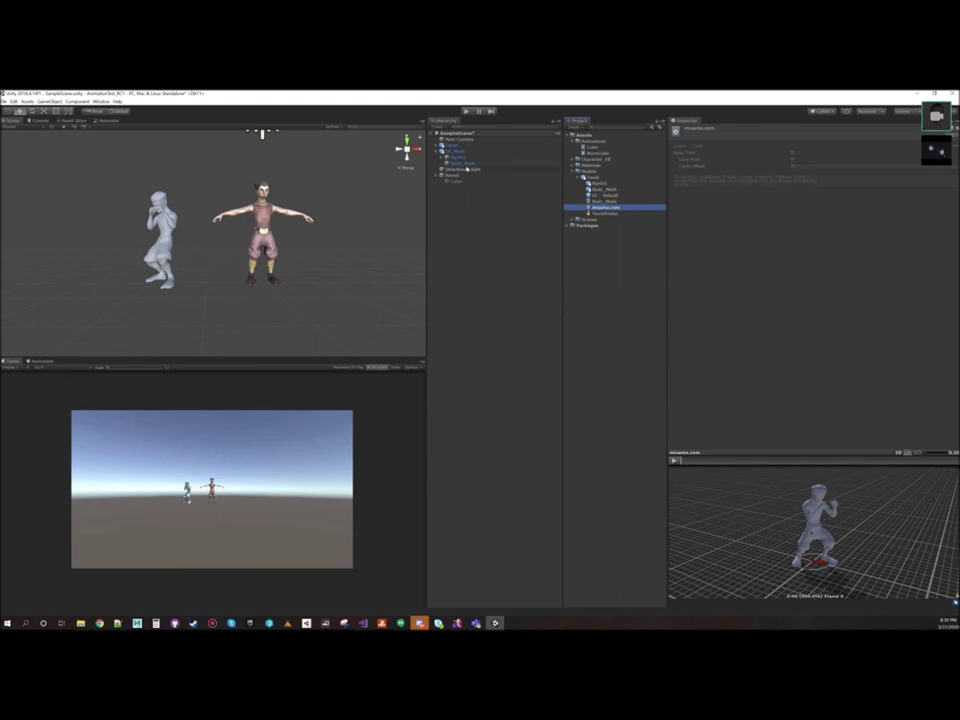
Step: Locate the scene elf's source model Elf_Mesh and open its avatar configuration, saving the scene changes
click(458, 150)
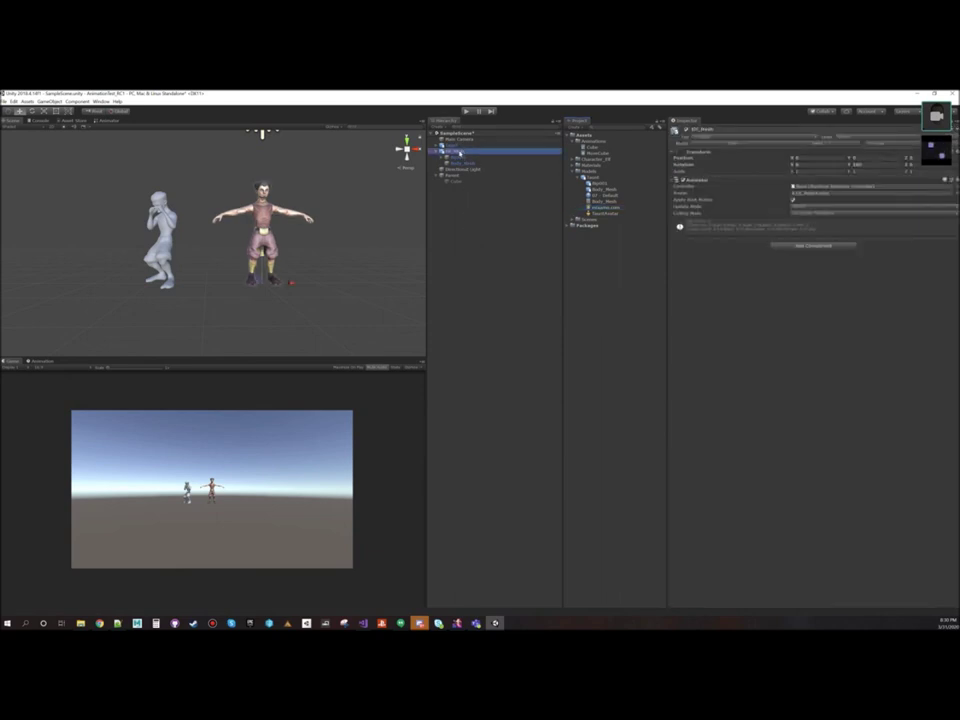
click(821, 144)
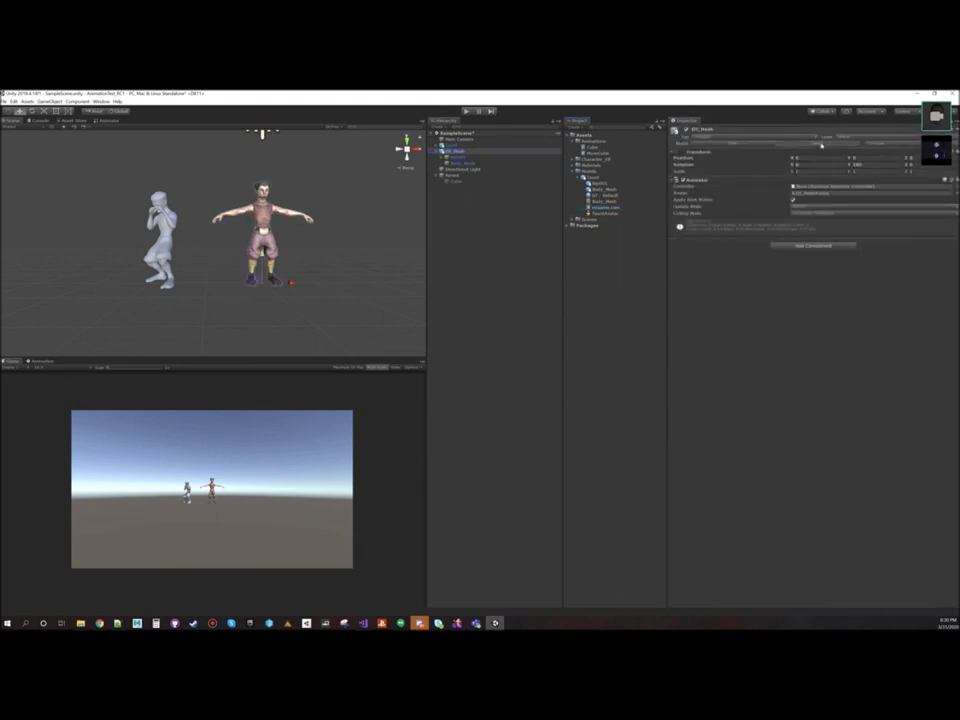
click(606, 184)
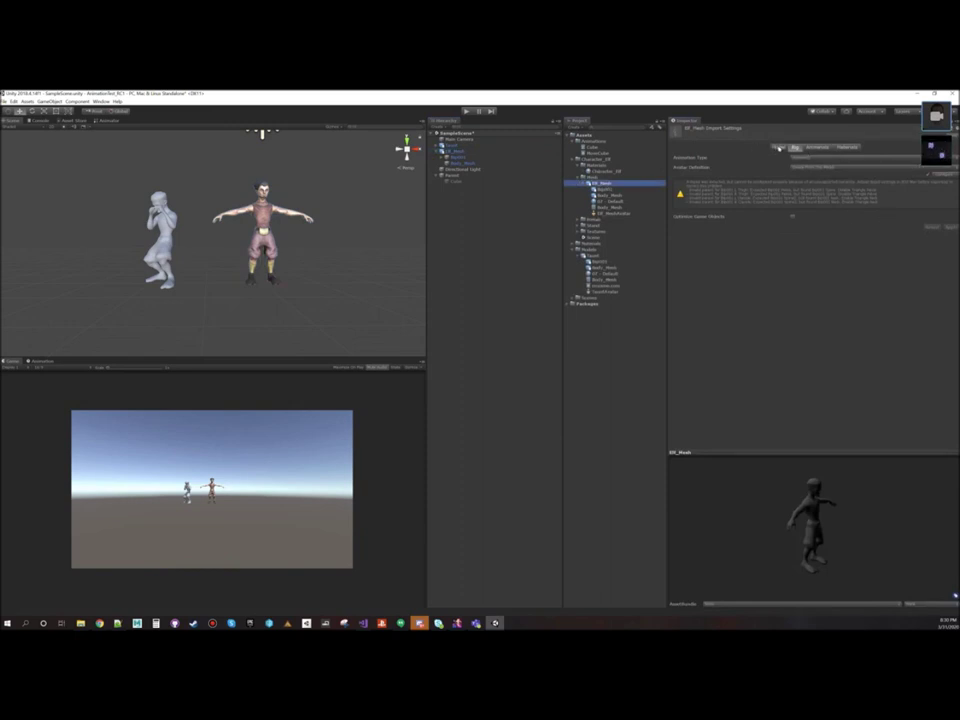
click(942, 176)
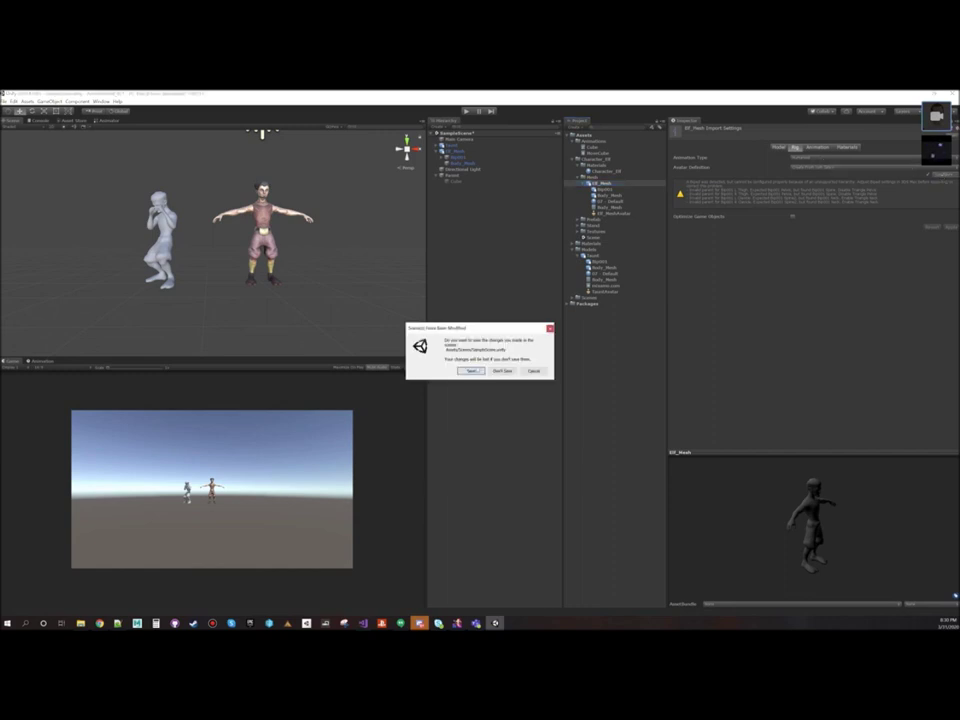
click(472, 371)
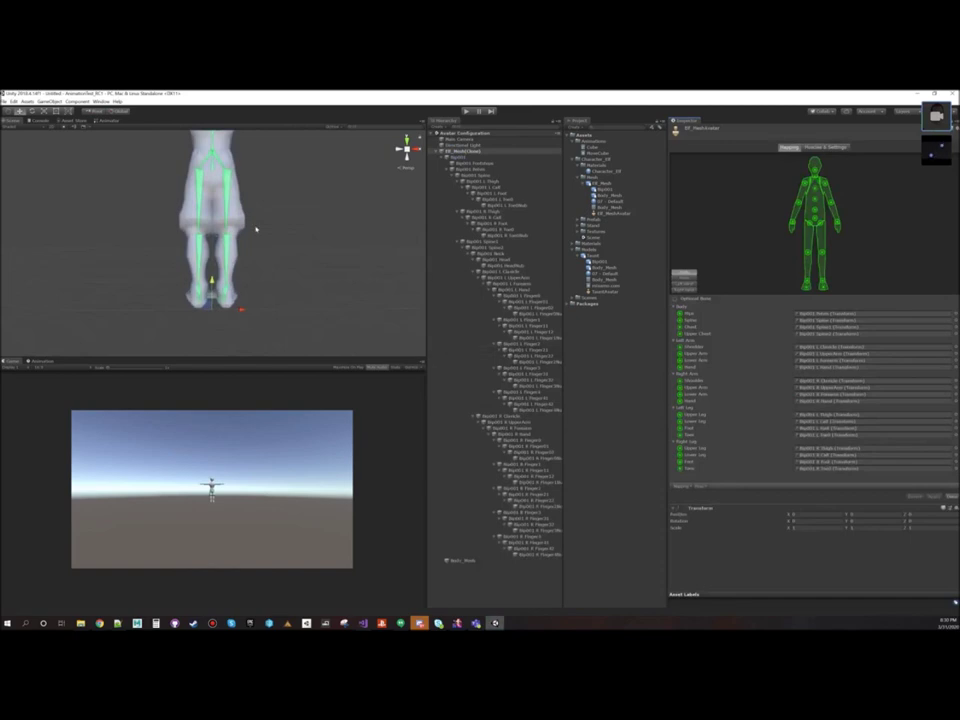
Step: Examine the elf's left upper arm bone and overall skeleton with the scene shown in Wireframe mode
alt+drag(177, 220, 291, 345)
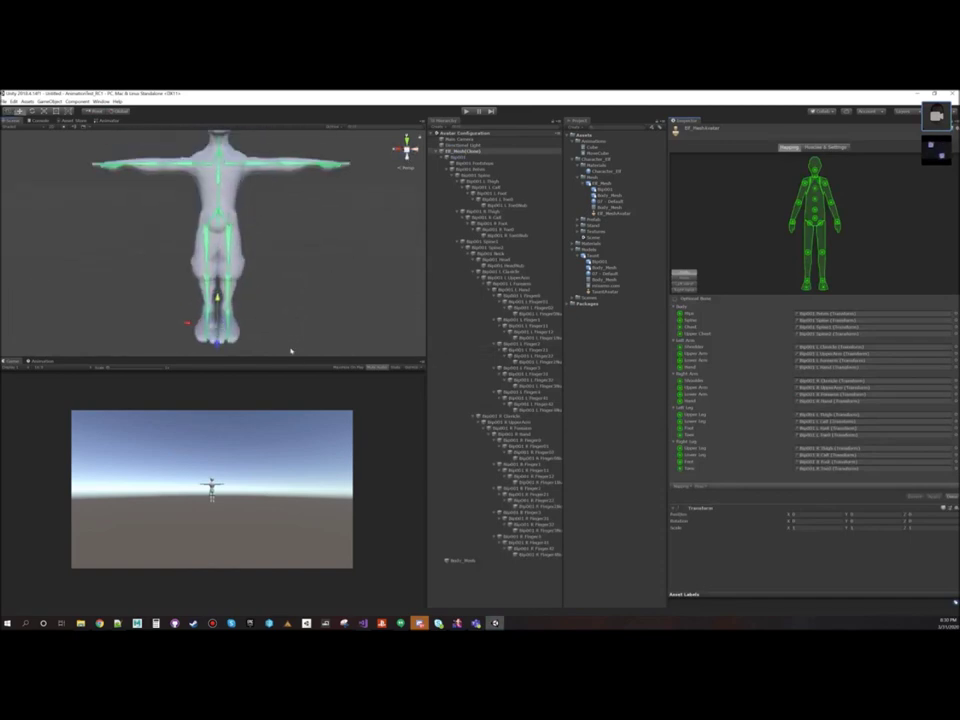
click(265, 178)
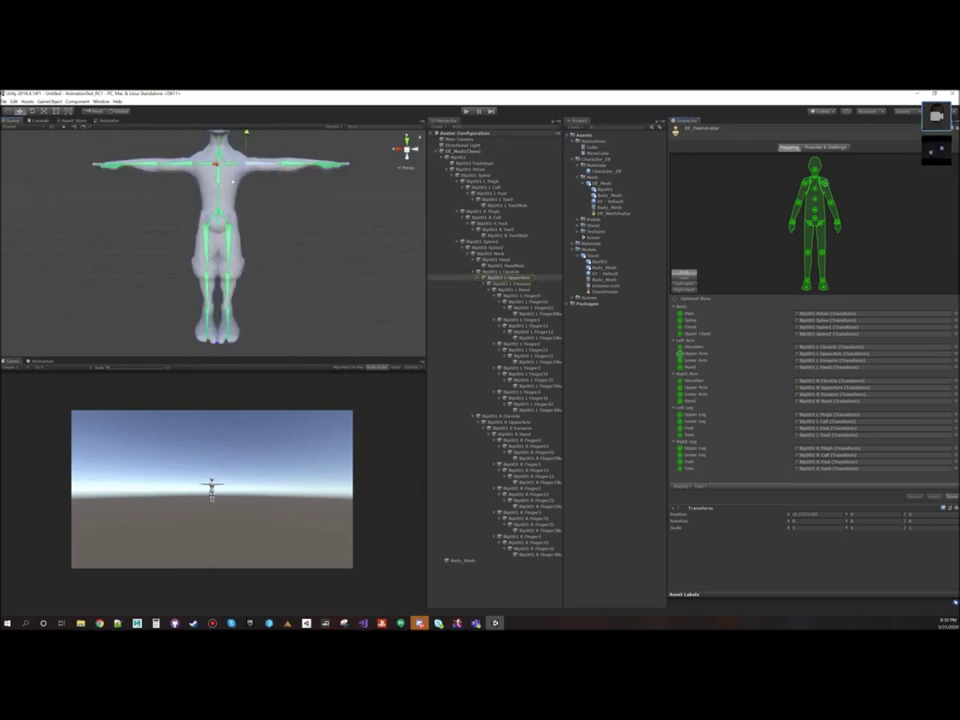
key(f)
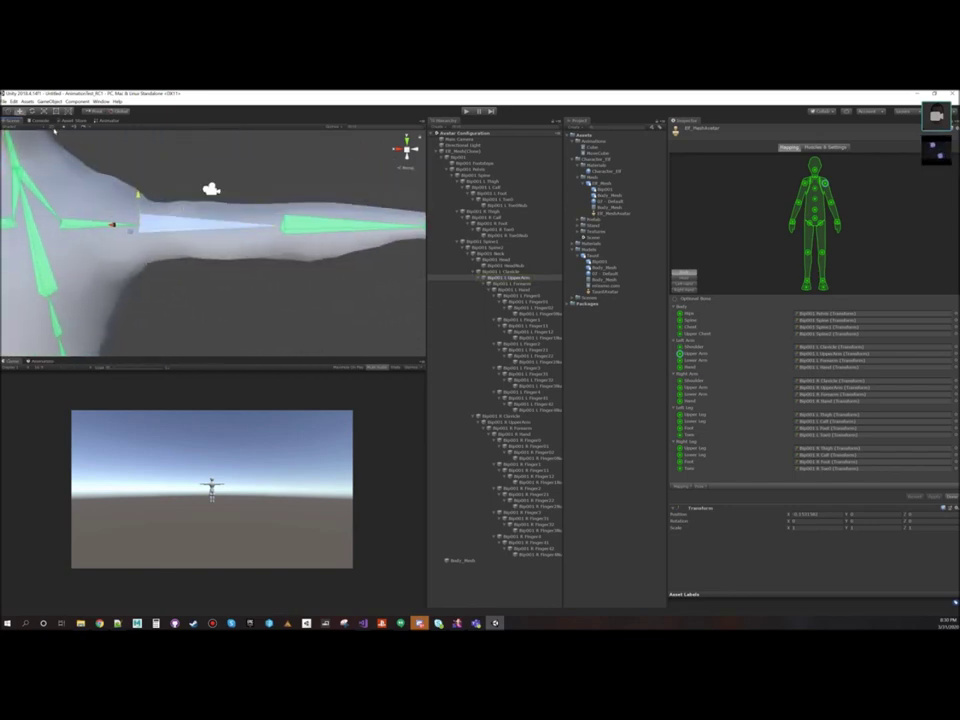
click(14, 126)
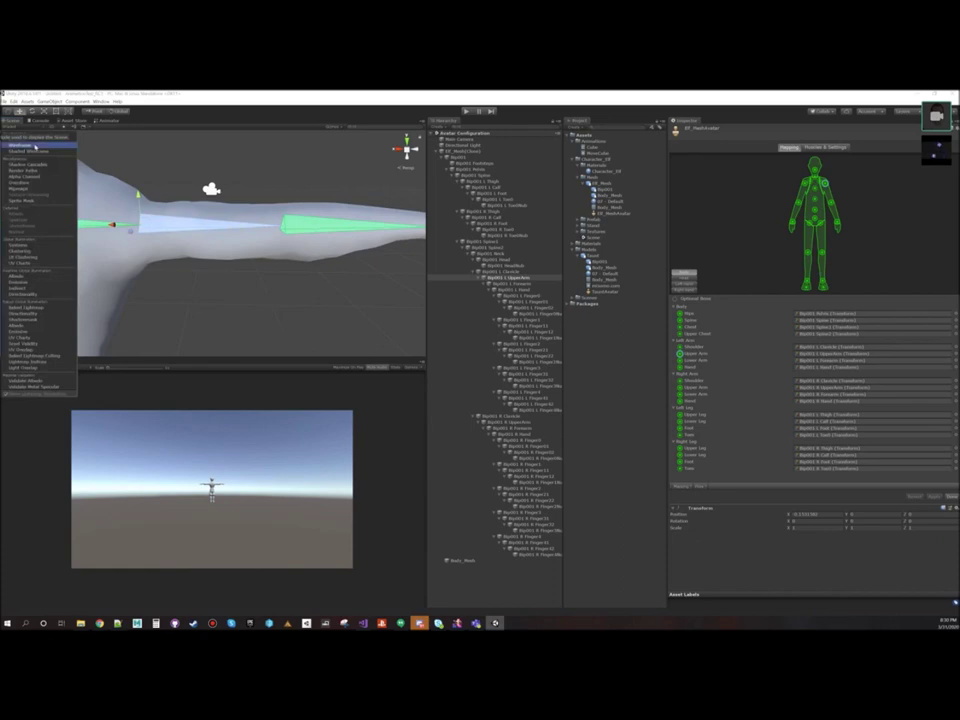
click(35, 146)
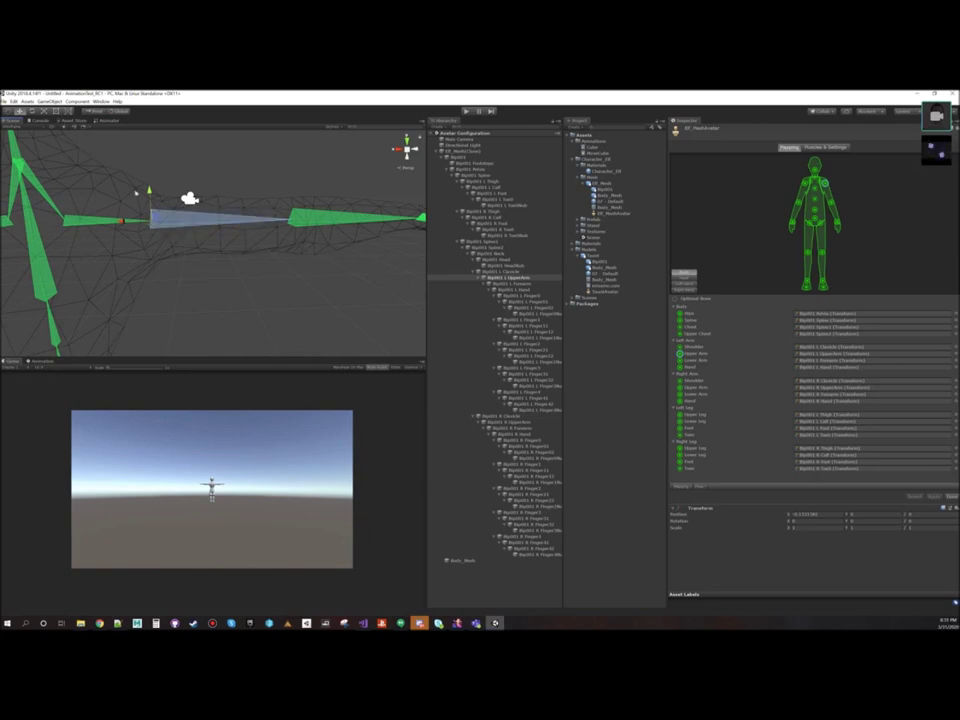
scroll(178, 262, down, 10)
mouse_move(178, 261)
middle_down()
mouse_move(192, 220)
mouse_move(188, 244)
middle_up()
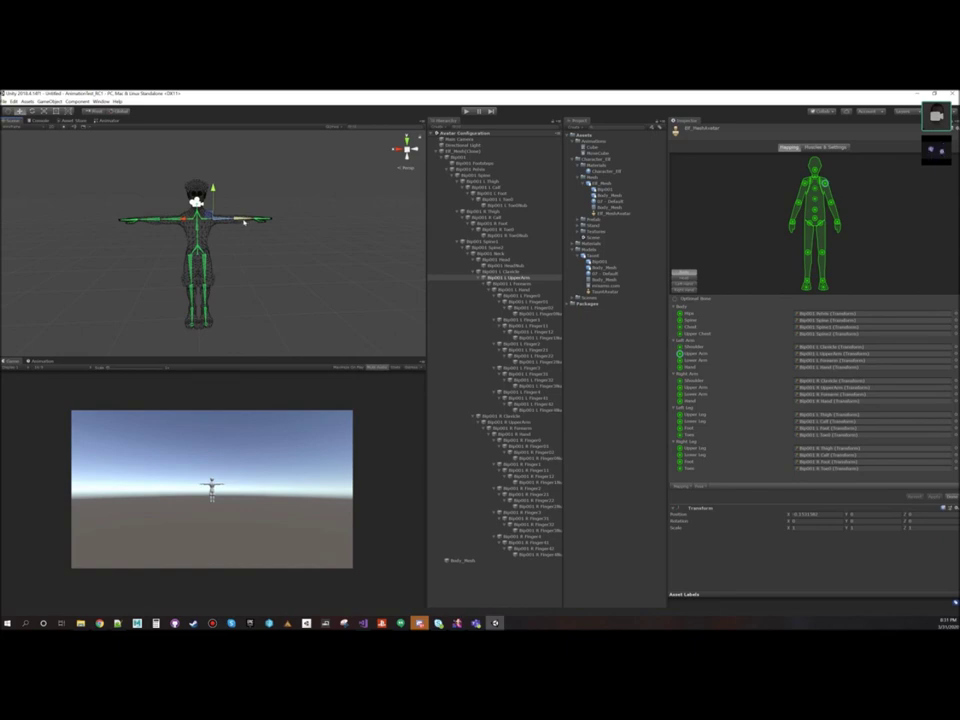
scroll(246, 256, up, 3)
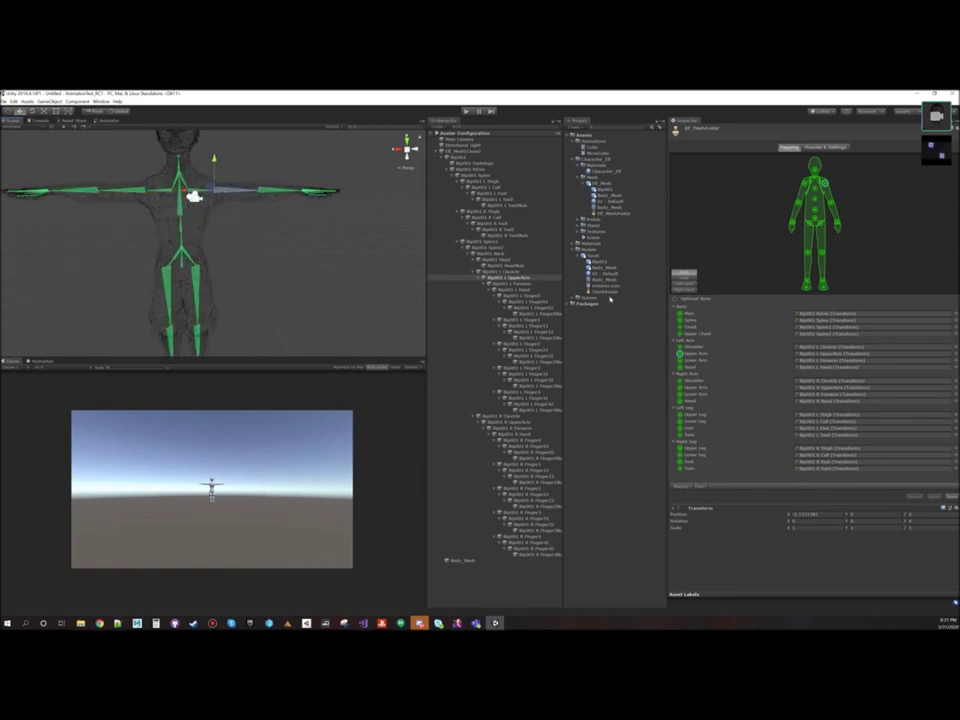
Step: Rotate the left upper arm bone down beside the body to examine the rig's deformation, and undo the rotation
key(e)
drag(239, 176, 261, 261)
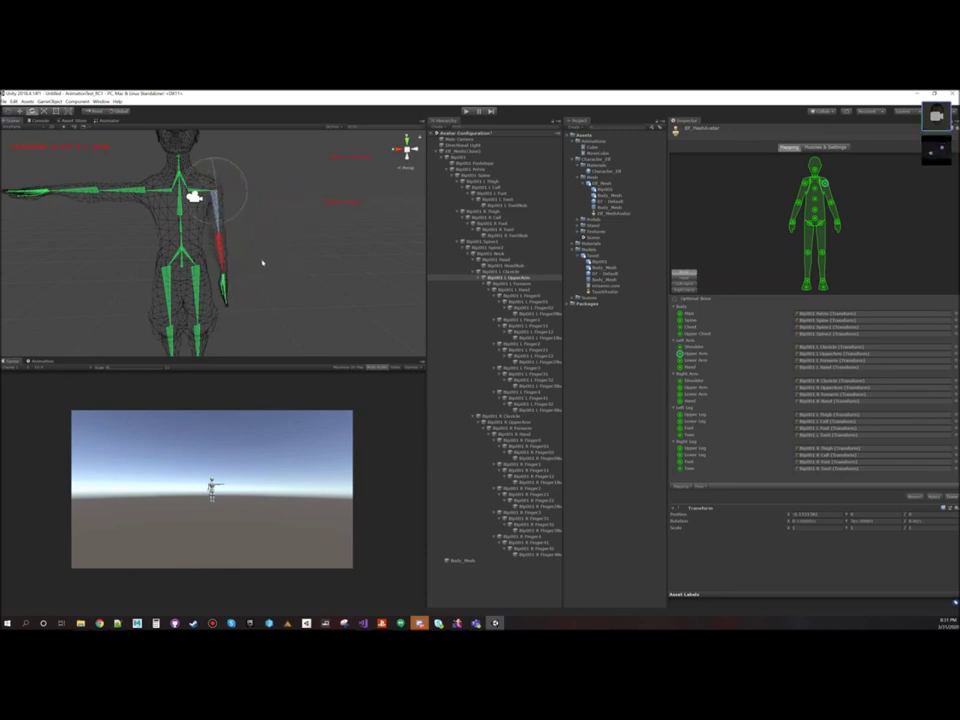
scroll(270, 294, up, 5)
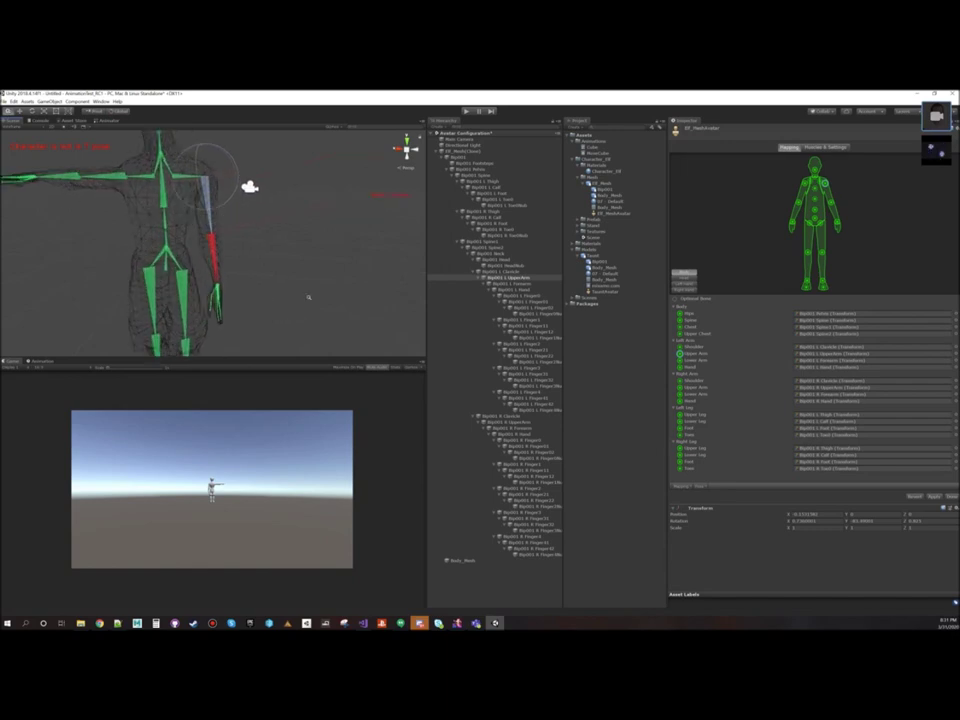
middle_drag(287, 275, 287, 244)
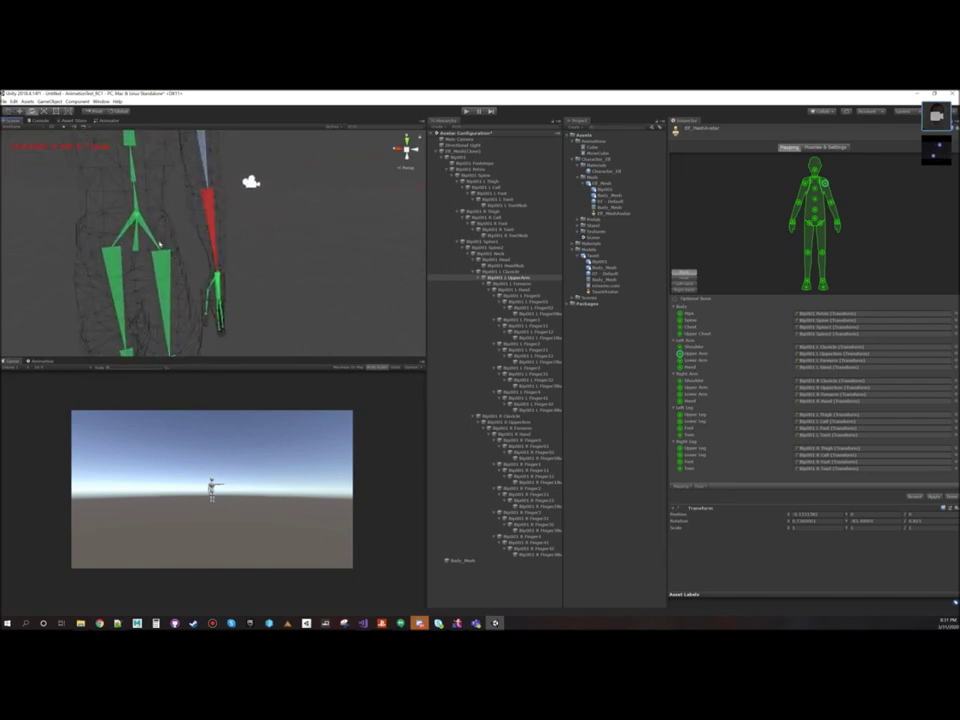
alt+drag(166, 247, 186, 239)
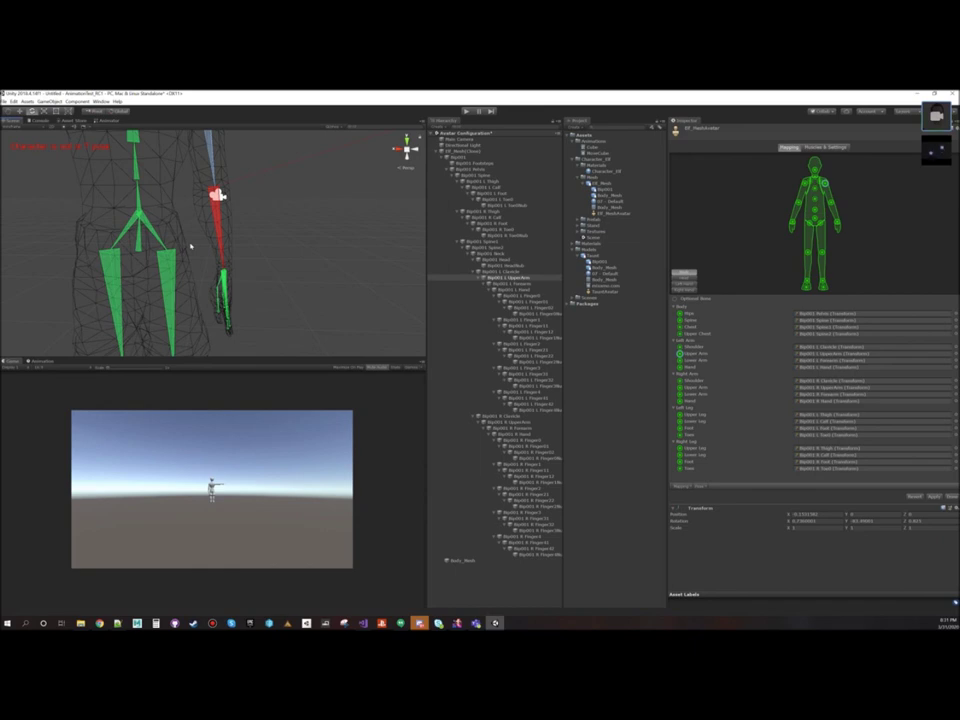
scroll(190, 245, down, 5)
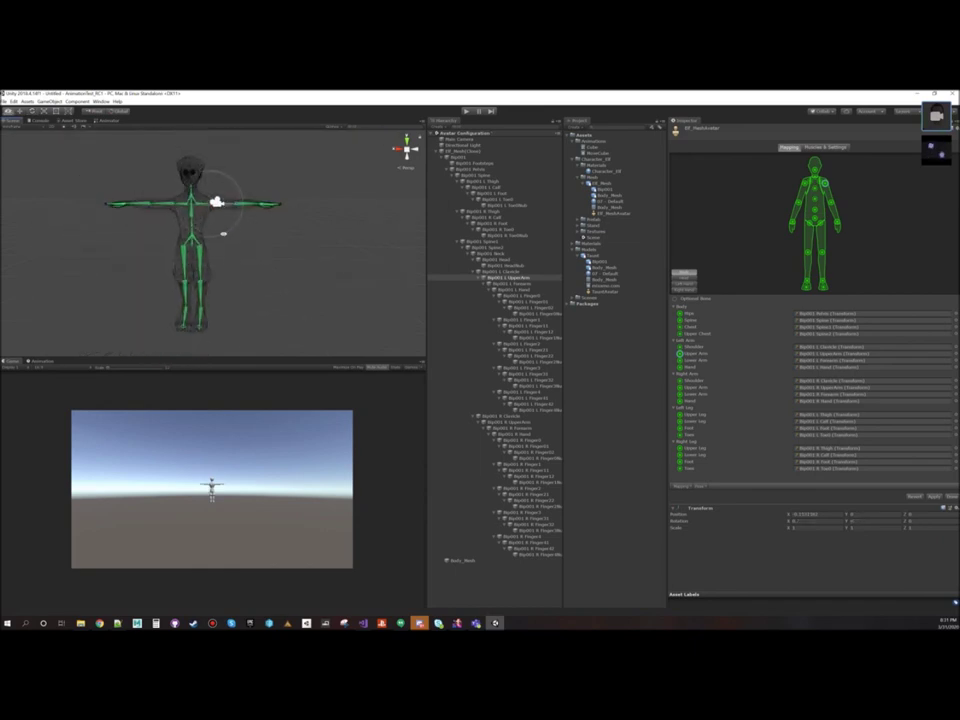
alt+drag(239, 235, 225, 242)
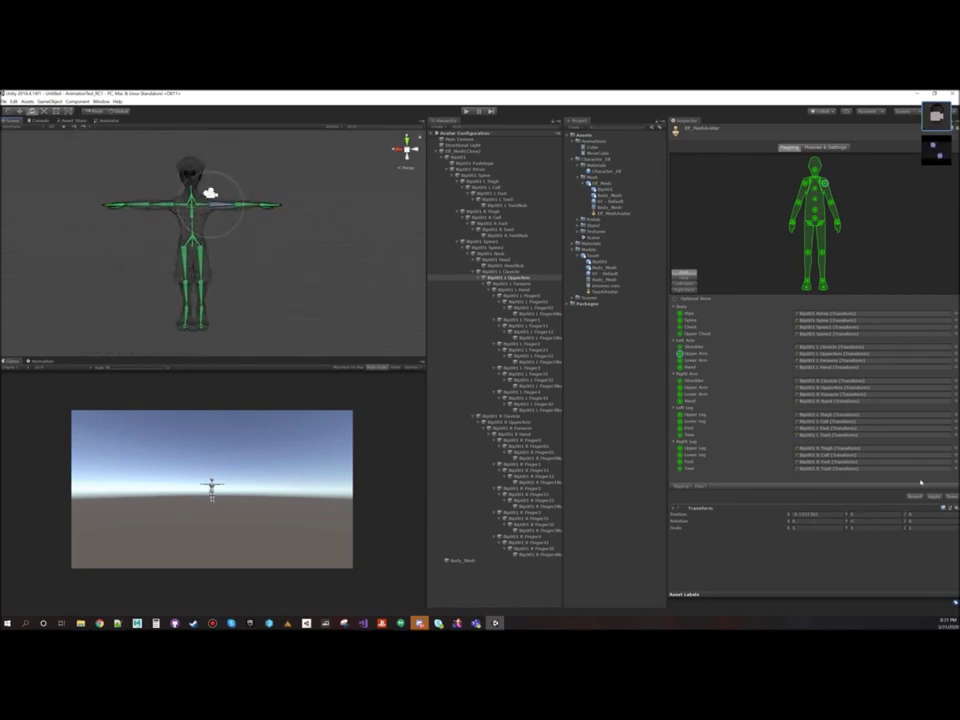
Step: Apply and close the elf's avatar configuration, and return the scene to Shaded display
click(935, 497)
click(953, 497)
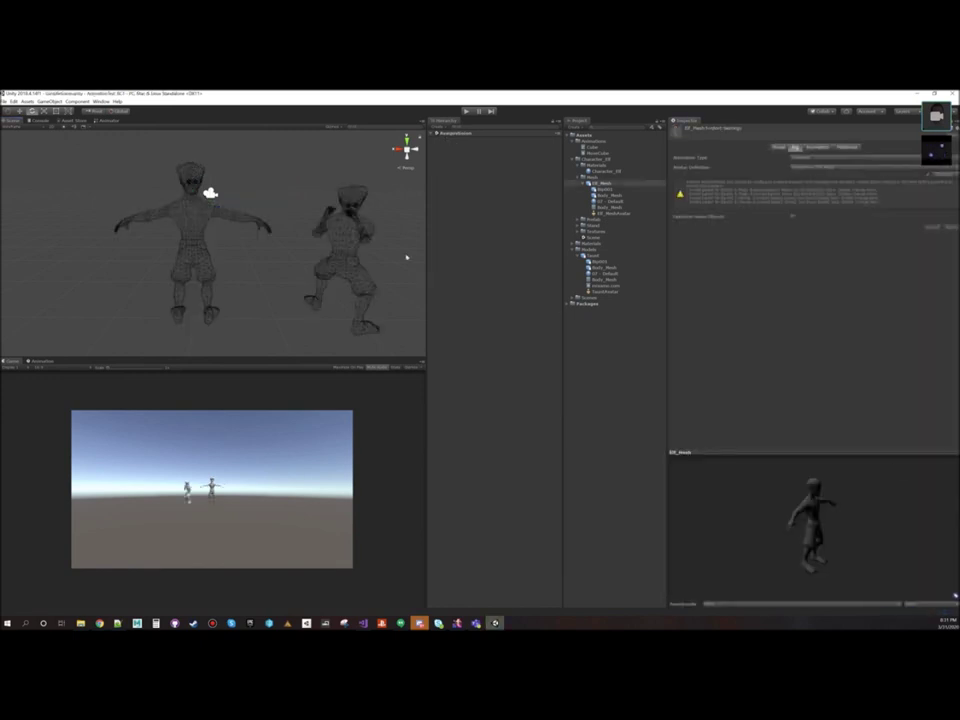
click(14, 126)
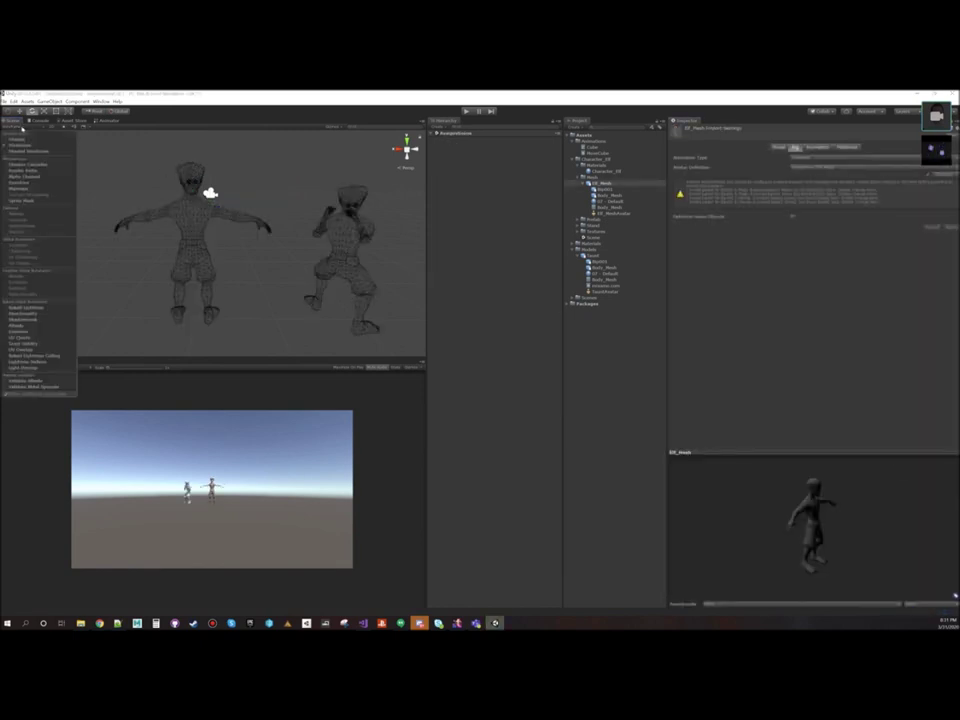
click(23, 141)
mouse_move(161, 251)
alt+mouse_down()
mouse_move(299, 233)
mouse_move(266, 227)
alt+mouse_up()
middle_drag(266, 227, 281, 236)
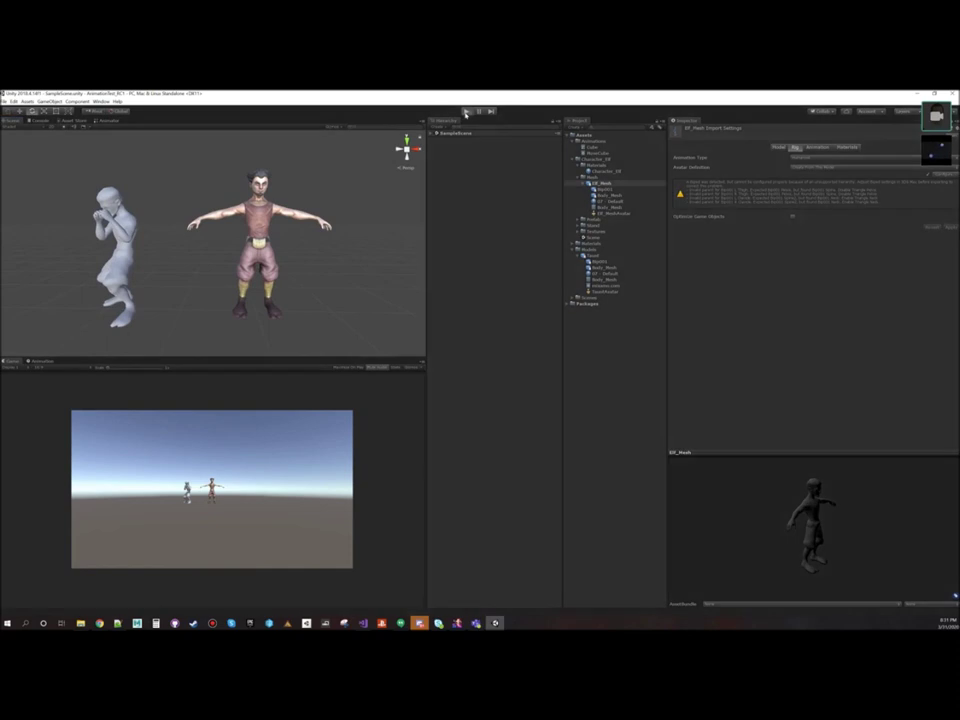
Step: Play-test the scene with both characters, stop it, and select the Taunt model's mixamo.com clip
click(465, 113)
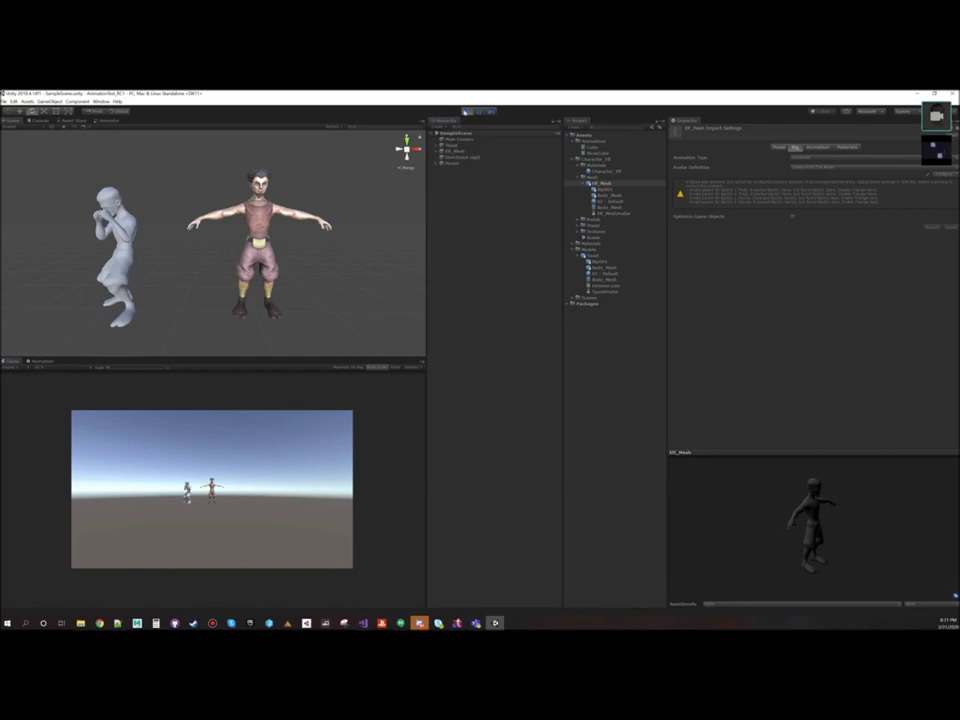
click(466, 111)
click(612, 285)
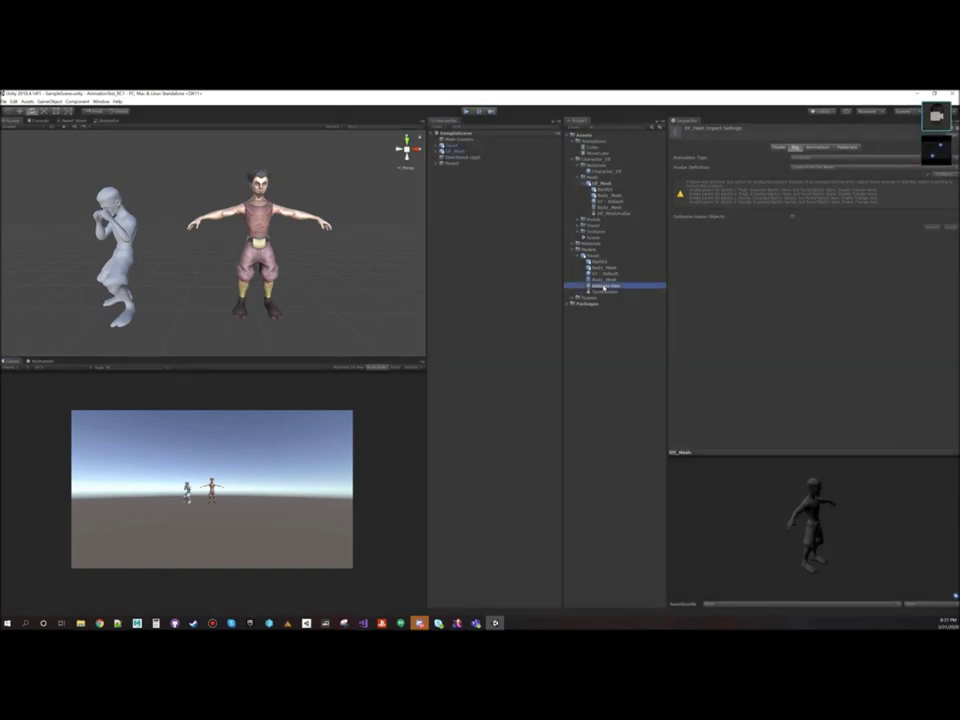
Step: Inspect the mixamo.com clip and the Animator references of the Elf_Mesh and Cube objects
right_click(606, 286)
click(622, 298)
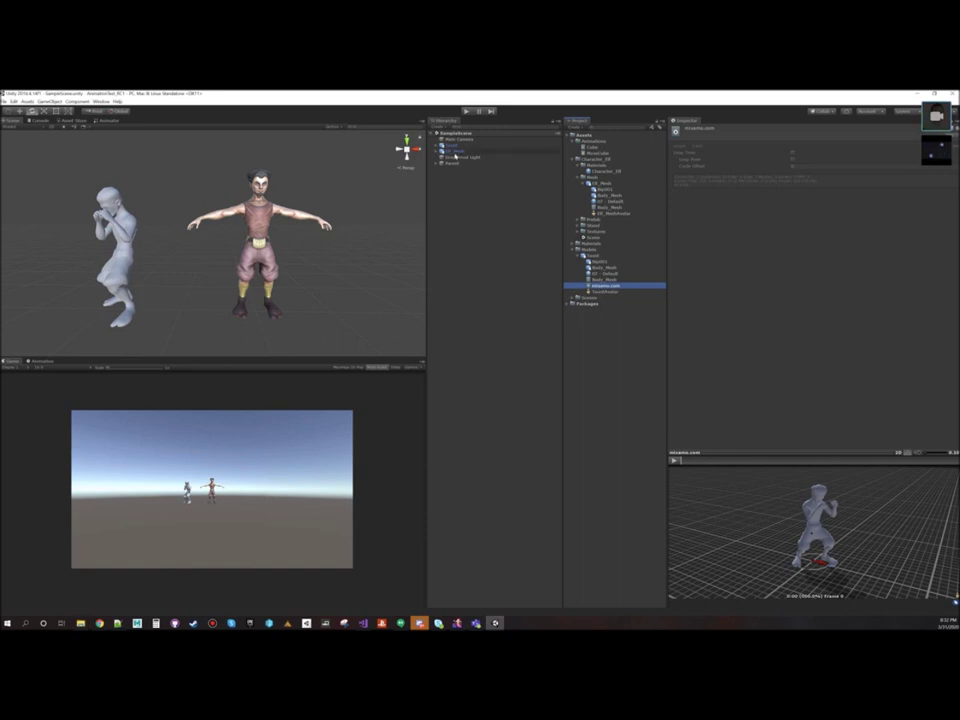
click(455, 152)
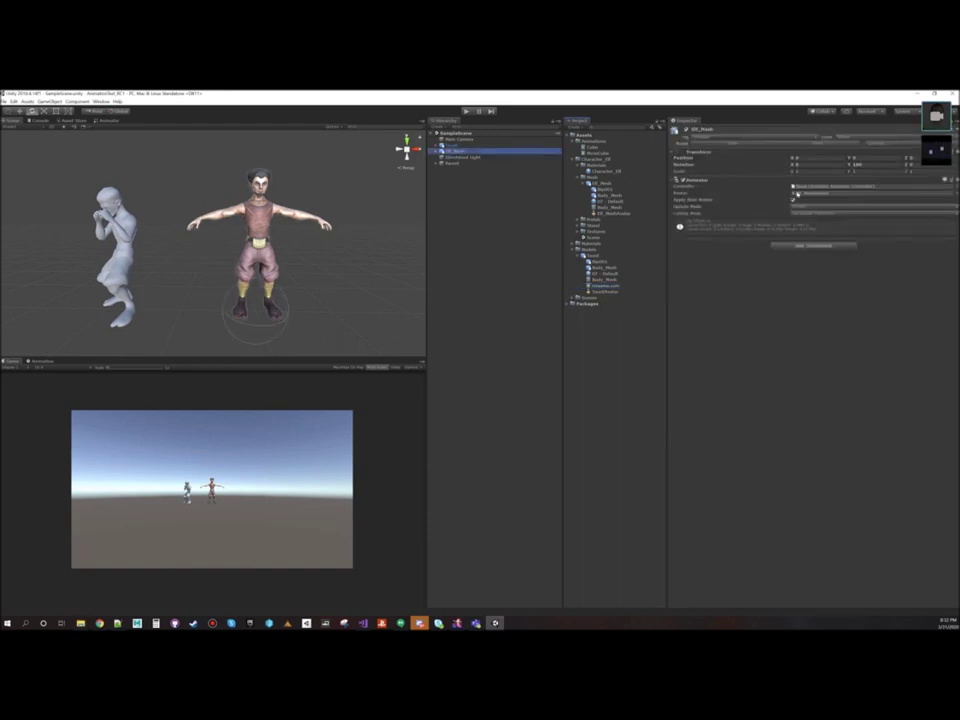
click(810, 194)
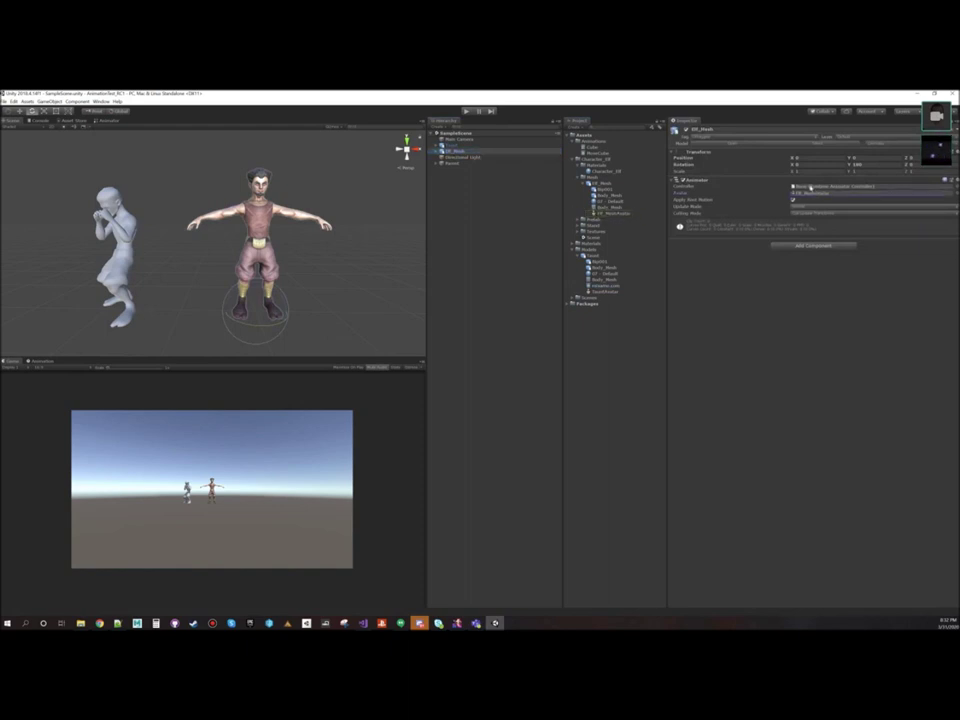
click(436, 163)
click(454, 169)
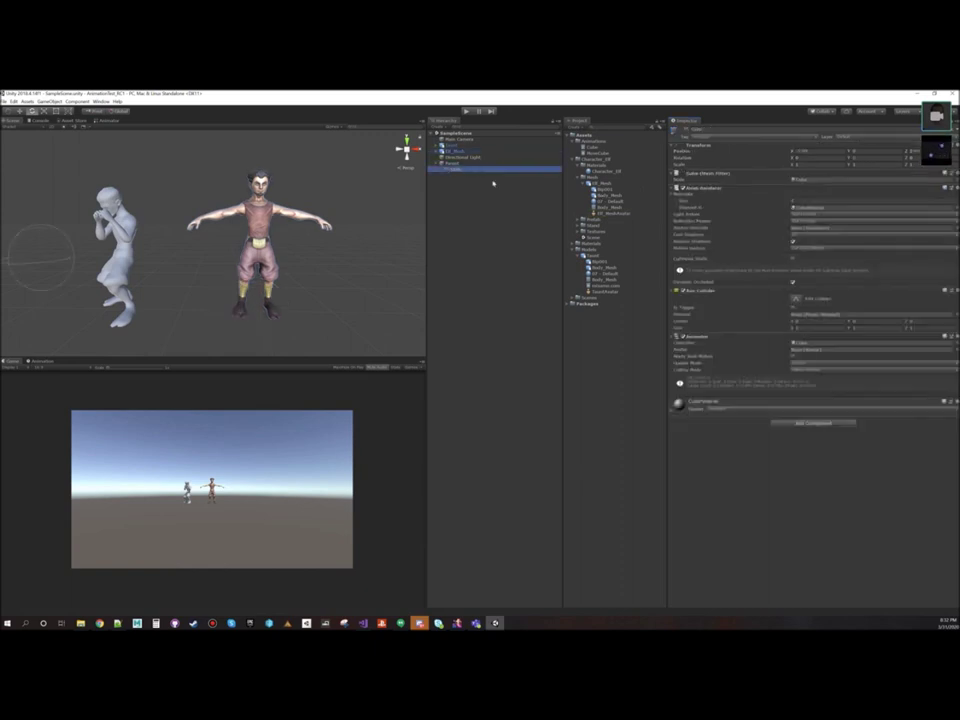
click(806, 342)
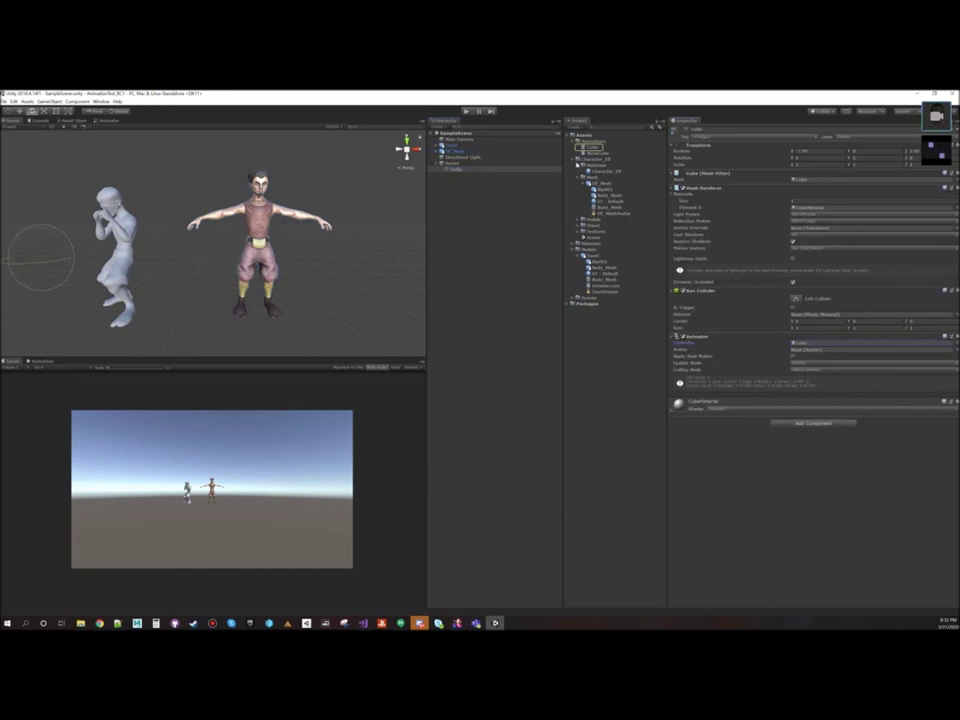
Step: Create a folder named AnimationControllers directly under Assets
click(572, 159)
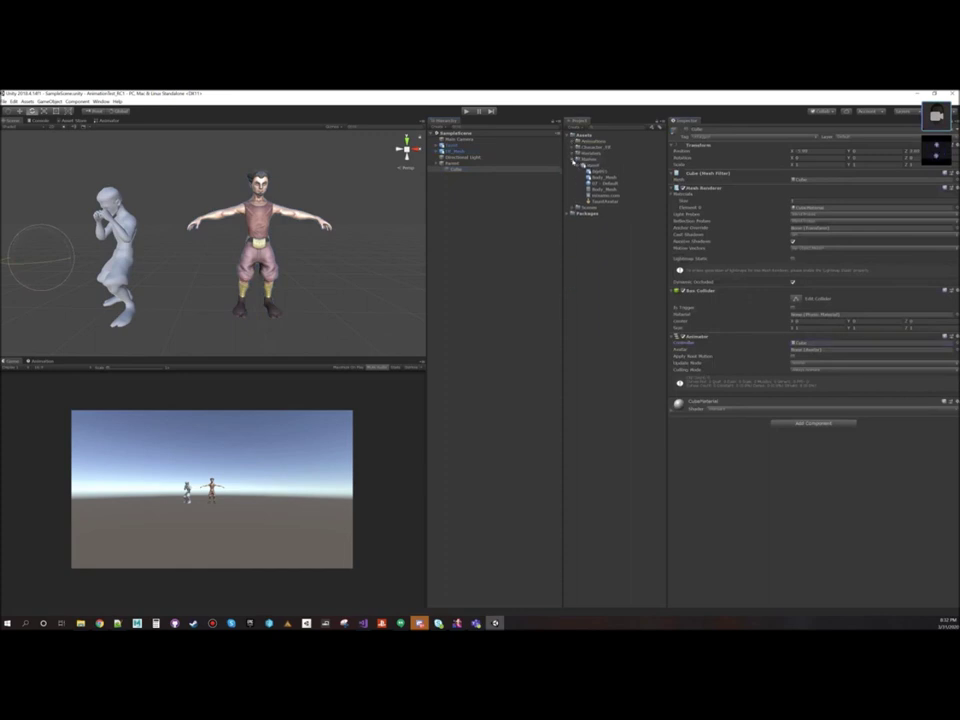
right_click(578, 142)
click(581, 139)
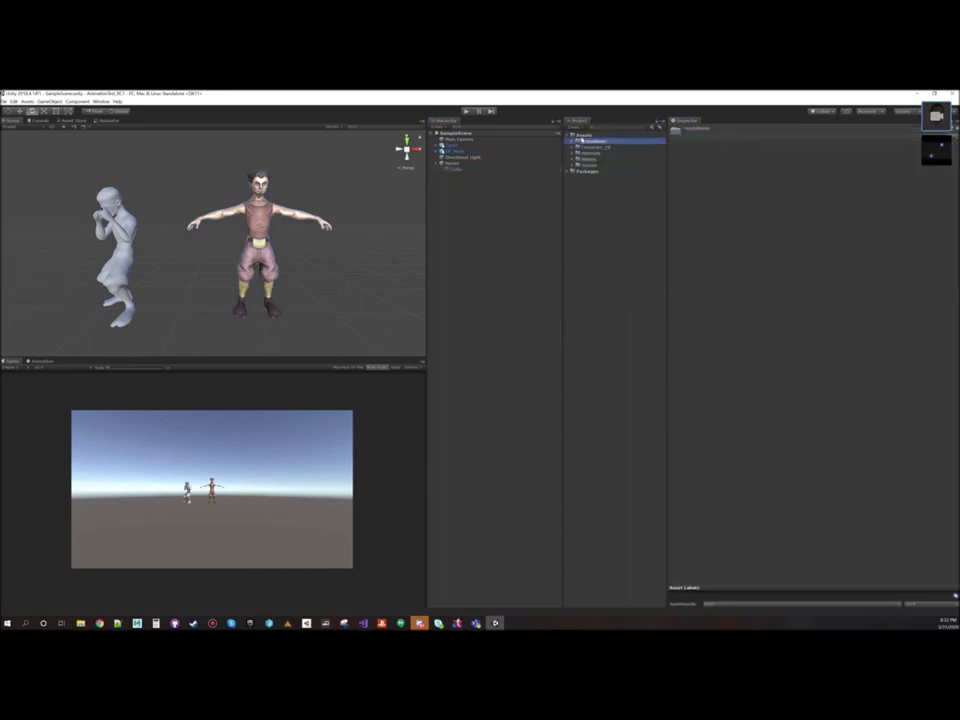
right_click(582, 137)
mouse_move(650, 138)
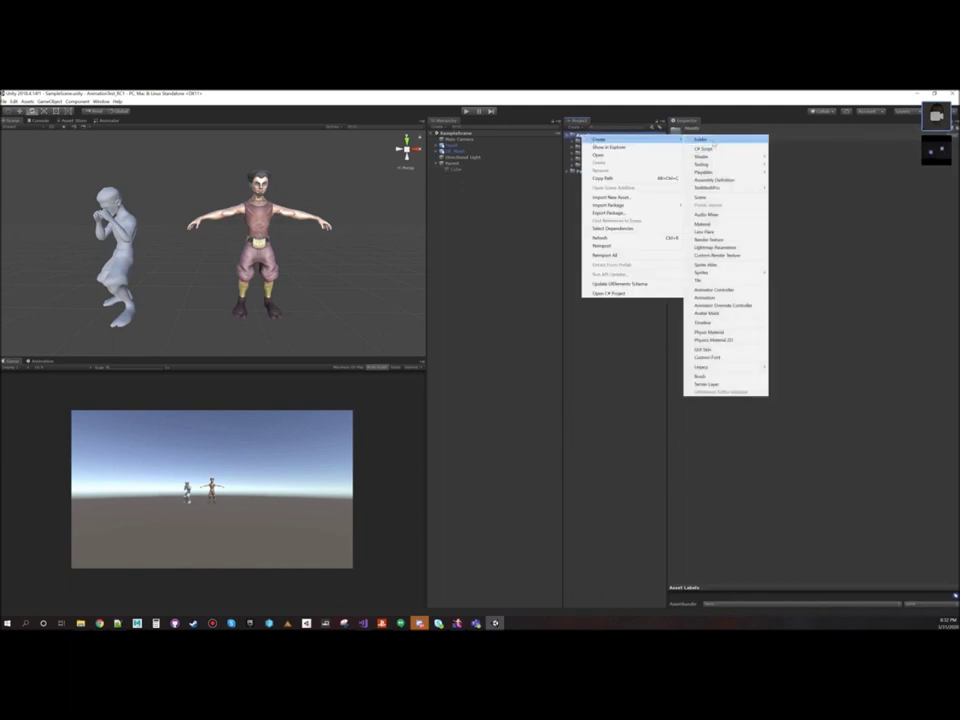
click(716, 140)
text(AnimationControl)
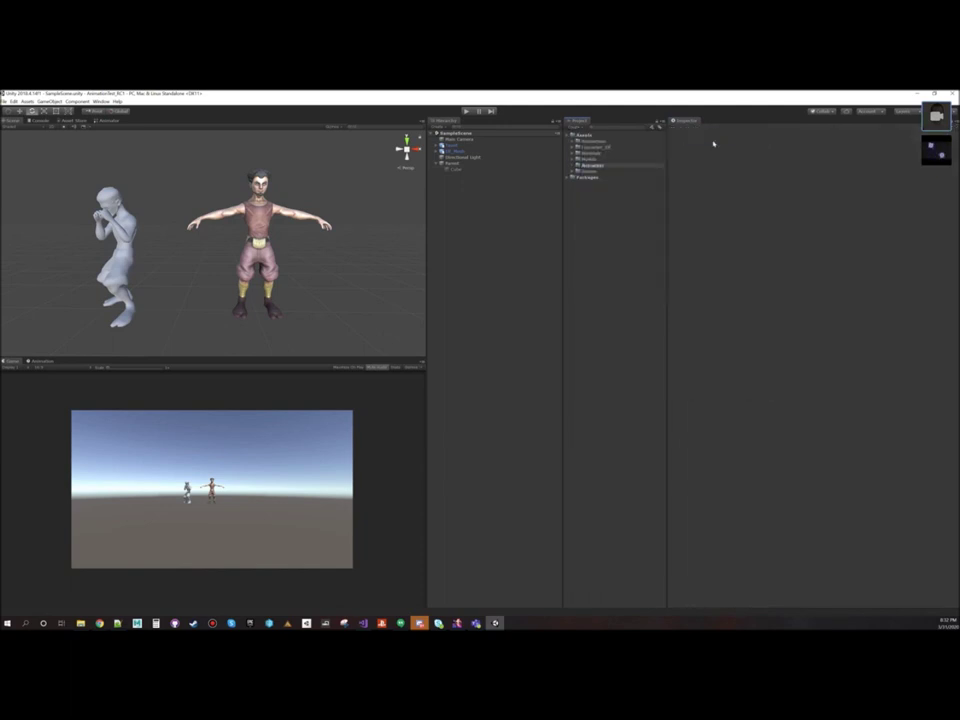
key(Return)
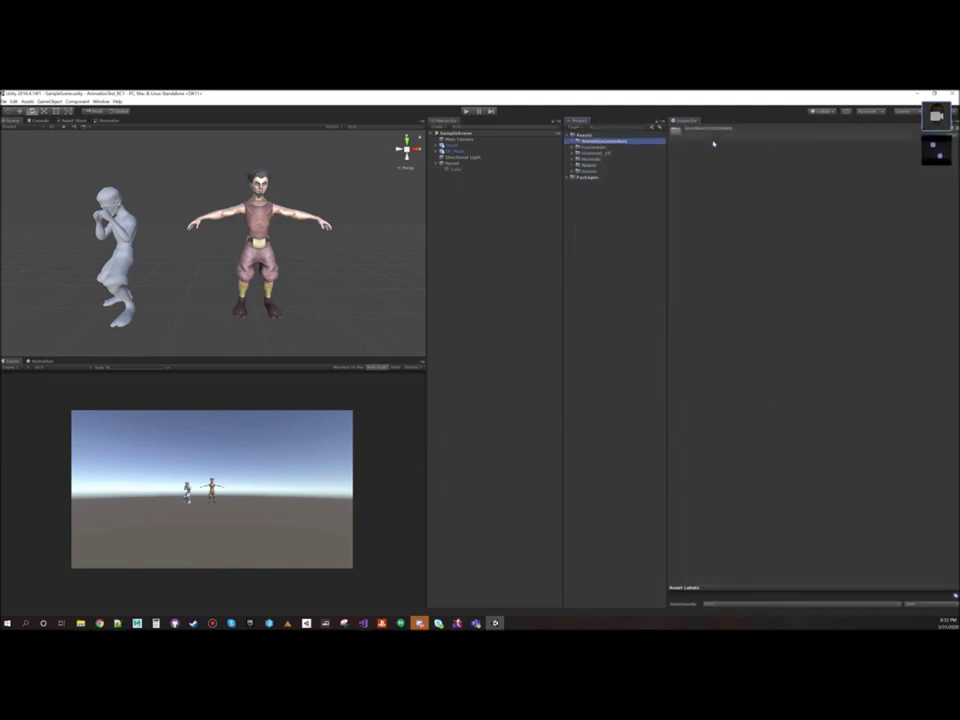
Step: Create an Animator Controller named CharacterElf inside the AnimationControllers folder
right_click(617, 142)
mouse_move(700, 144)
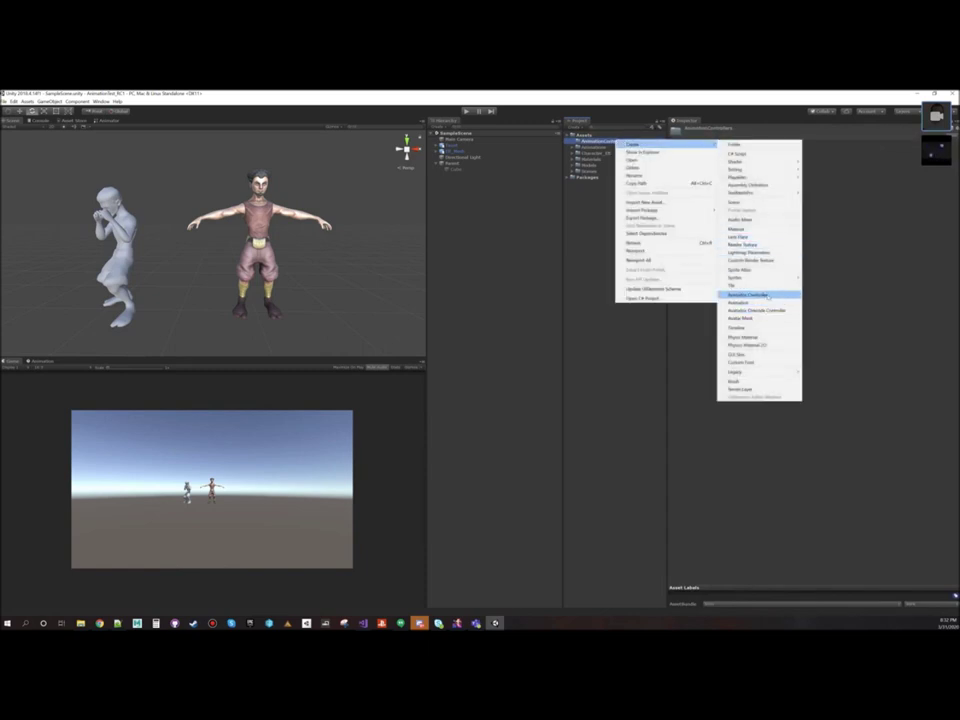
click(767, 296)
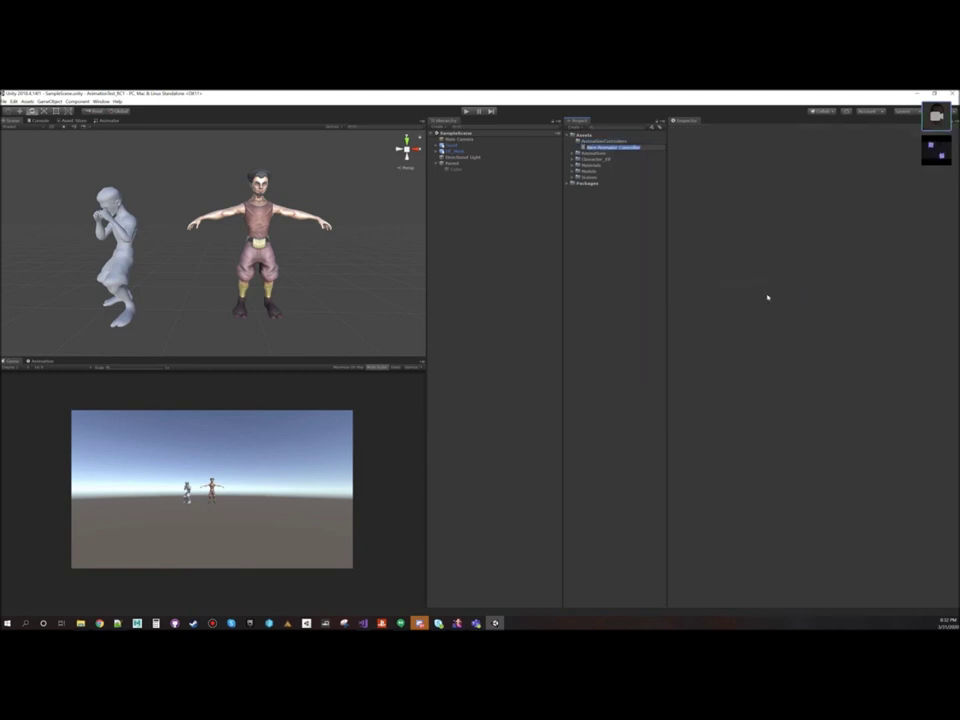
text(AharacterFF)
key(Return)
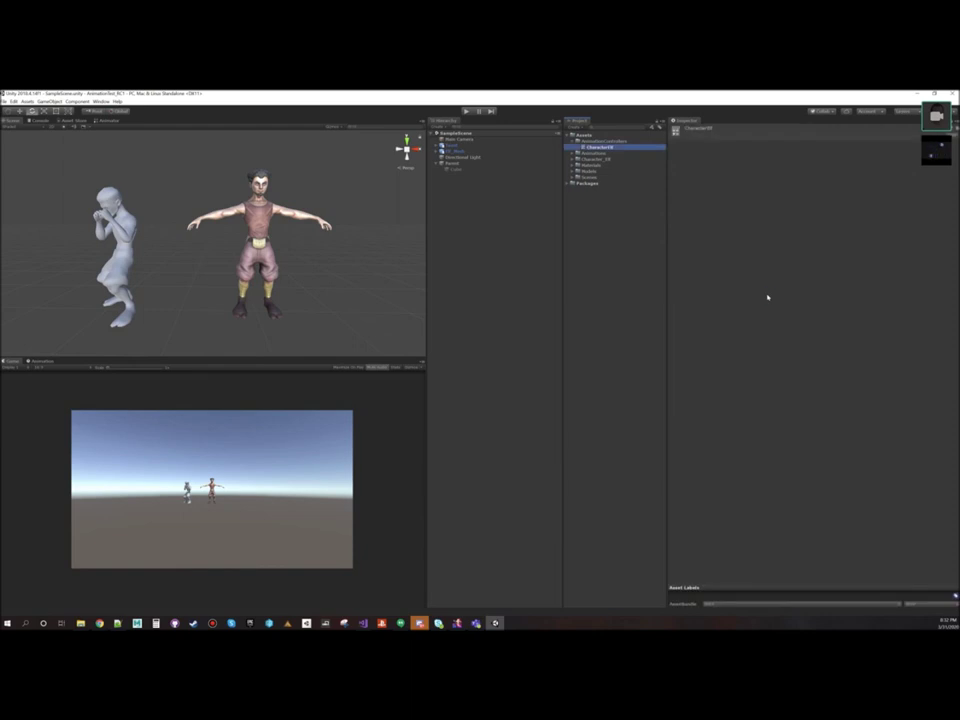
Step: Assign the CharacterElf controller to the Animator components of both the Elf_Mesh and Taunt objects
click(460, 151)
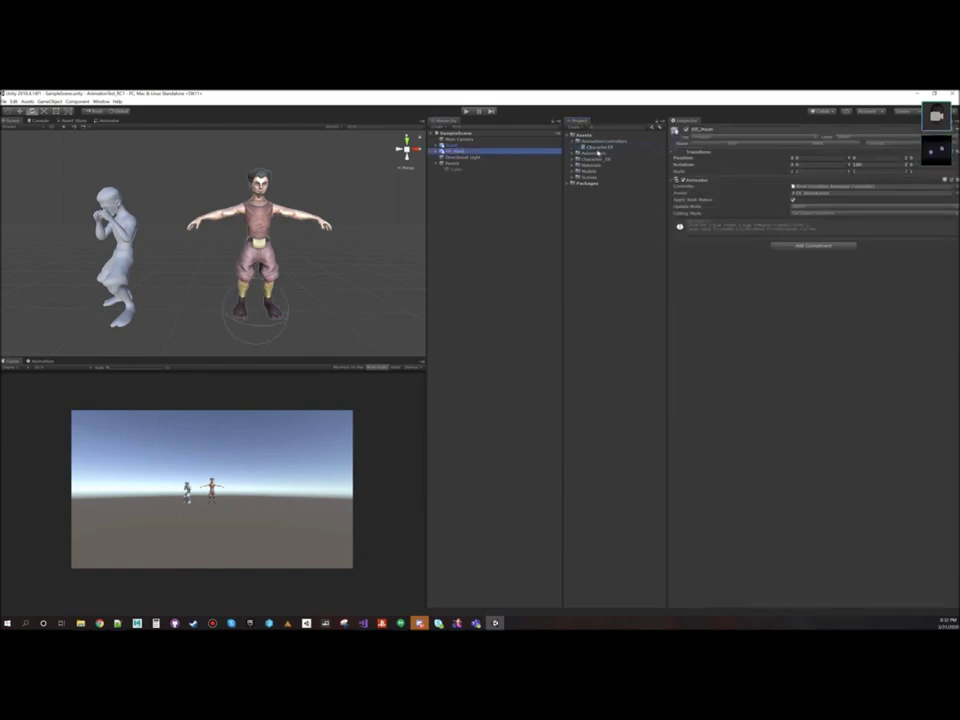
drag(598, 147, 804, 188)
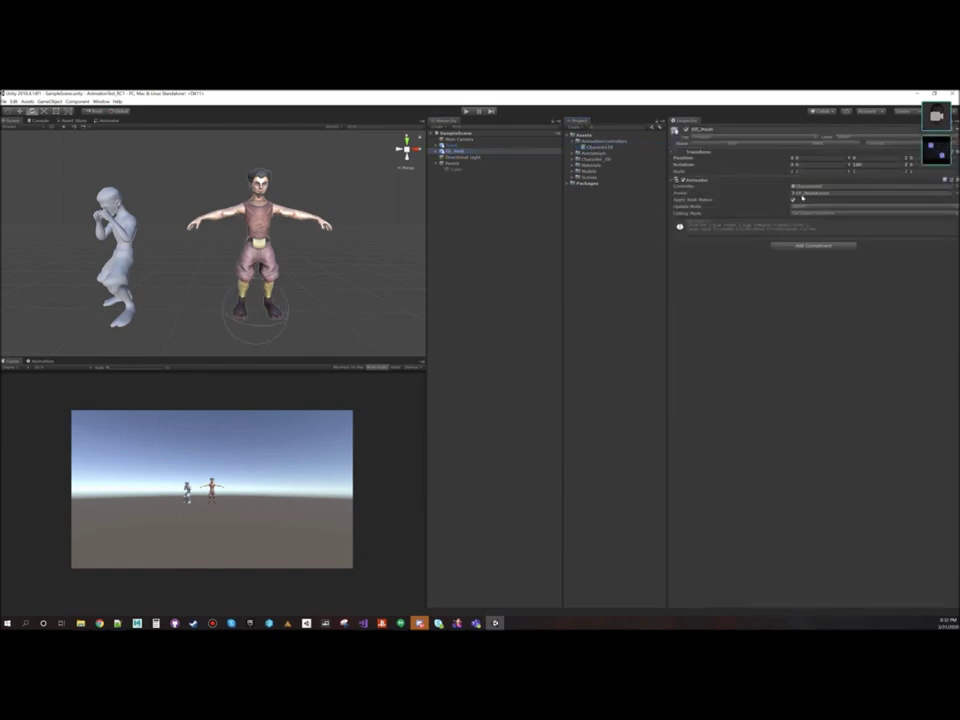
click(454, 145)
drag(606, 145, 804, 190)
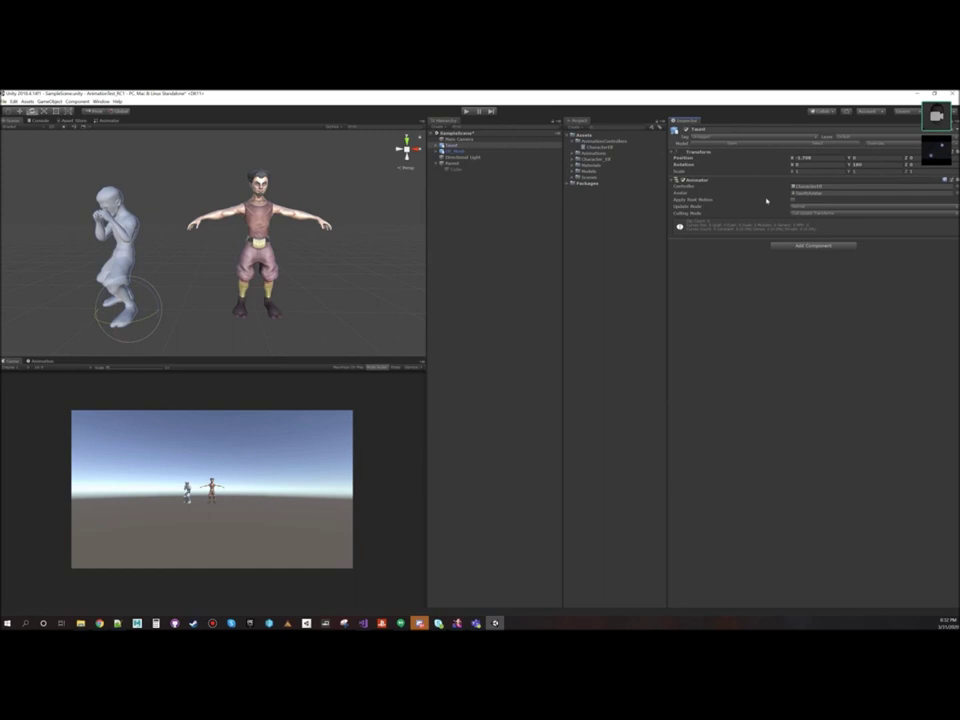
Step: Play-test the scene briefly, stop it, and open the CharacterElf controller's state graph
click(467, 111)
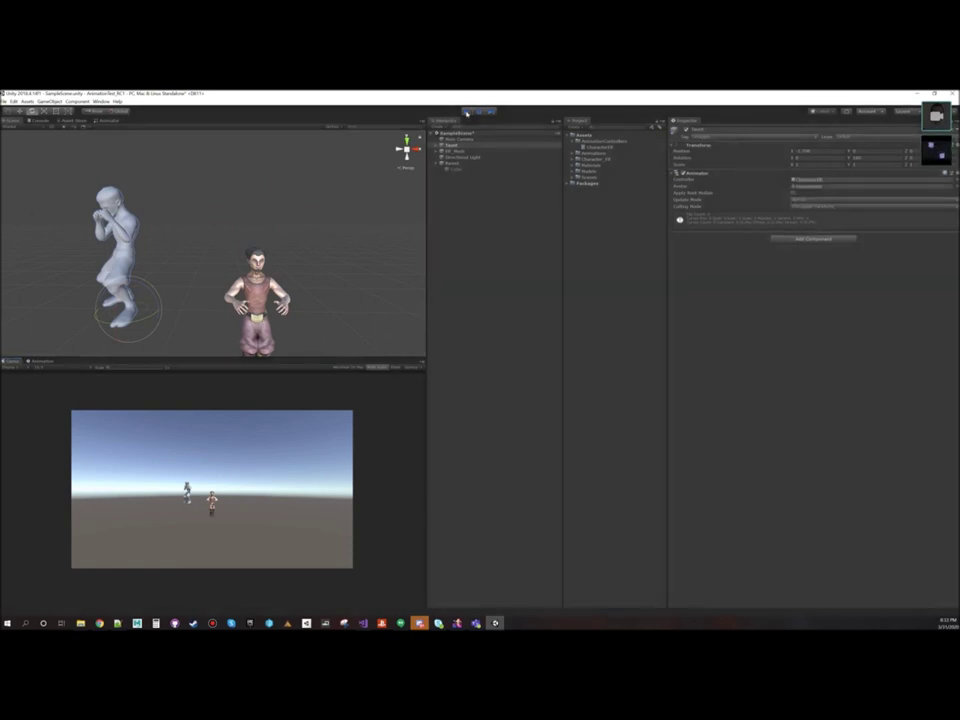
click(466, 111)
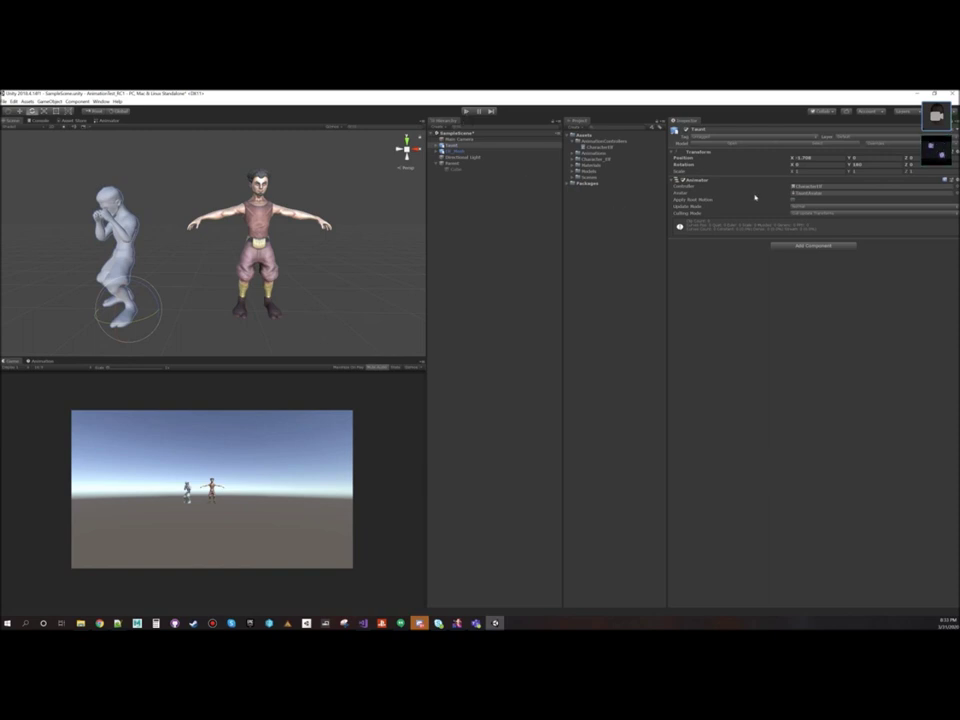
double_click(800, 187)
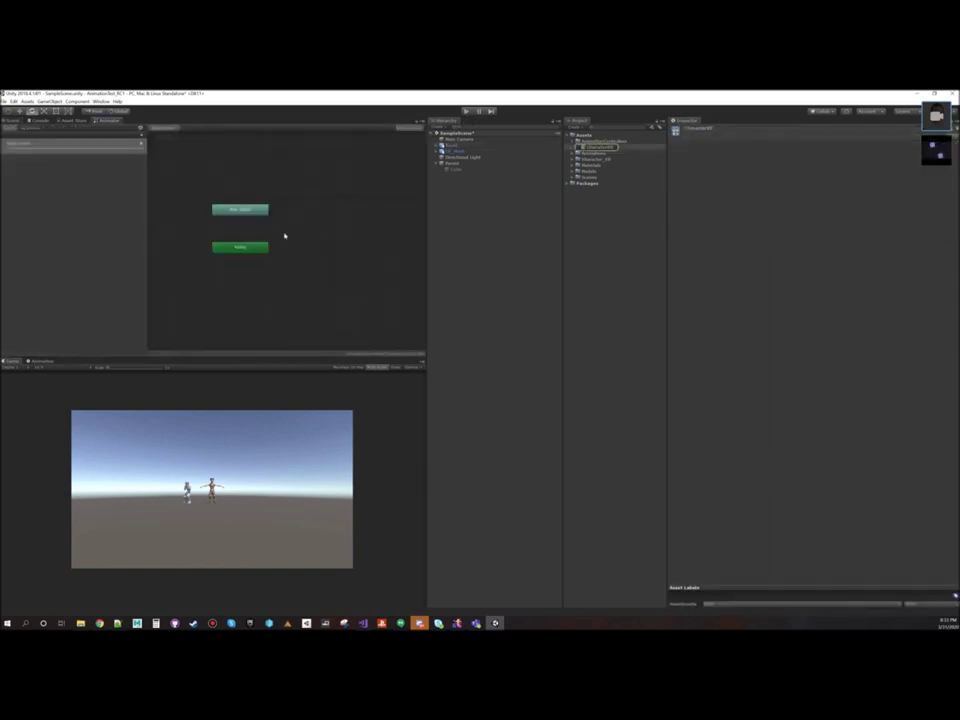
Step: Open the Cube's animator controller and move its MoveCube state between Entry and Exit
click(455, 169)
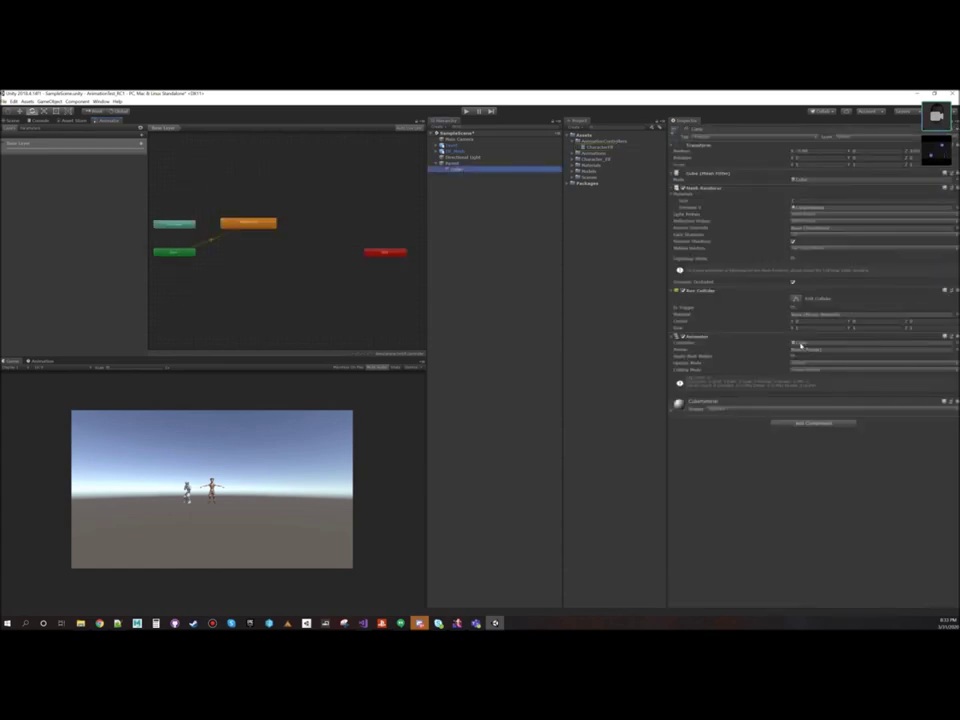
double_click(798, 343)
drag(265, 244, 288, 255)
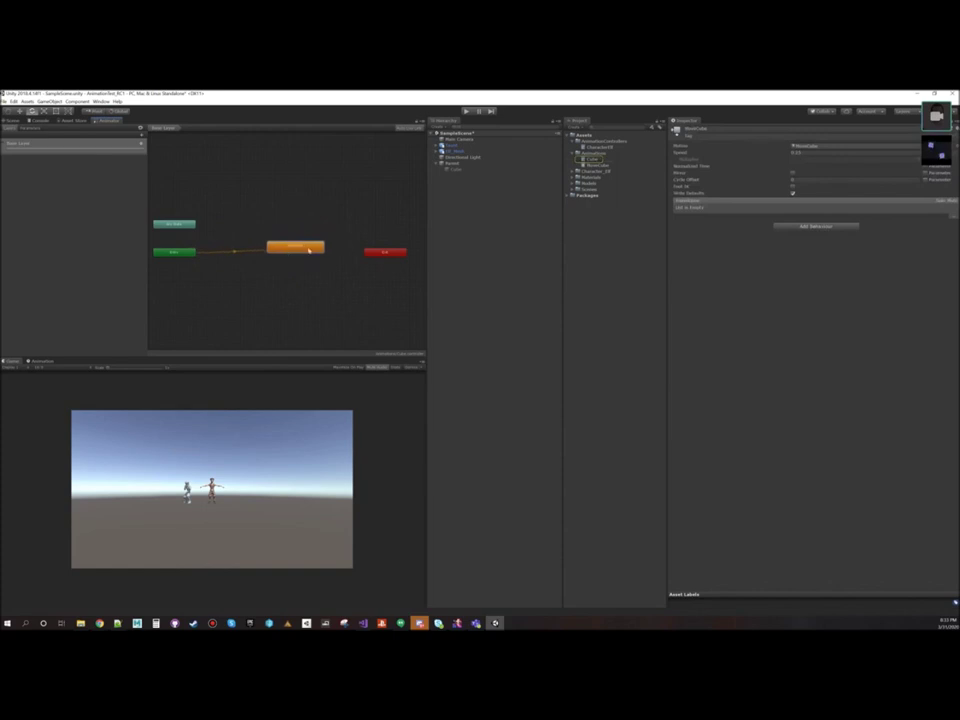
Step: Add the Taunt model's mixamo.com clip as a state in the CharacterElf controller
click(593, 148)
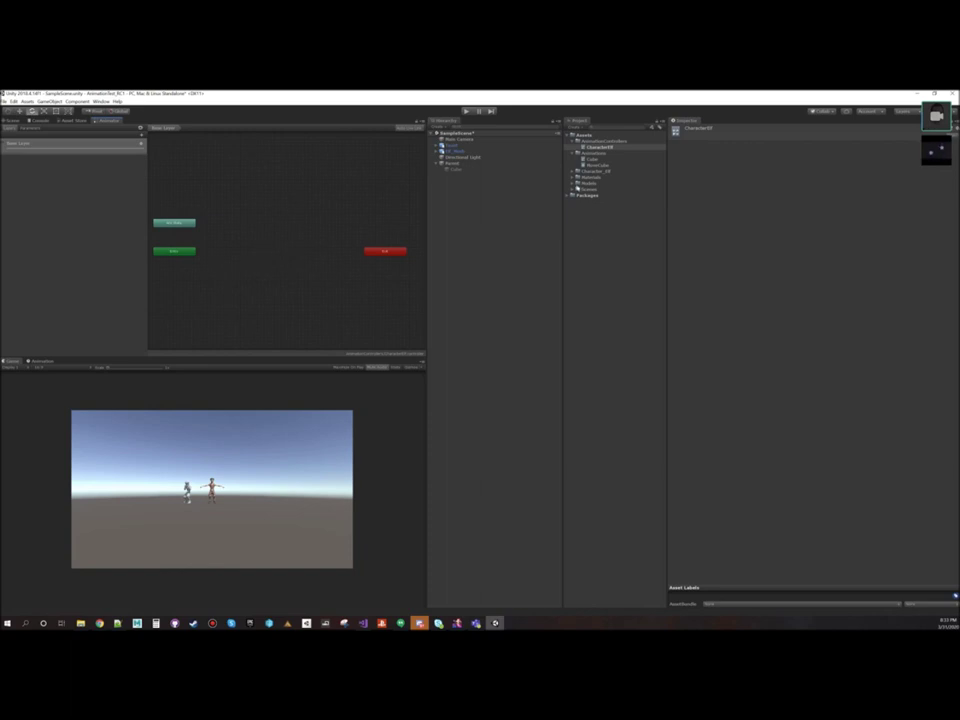
click(573, 184)
drag(591, 221, 312, 209)
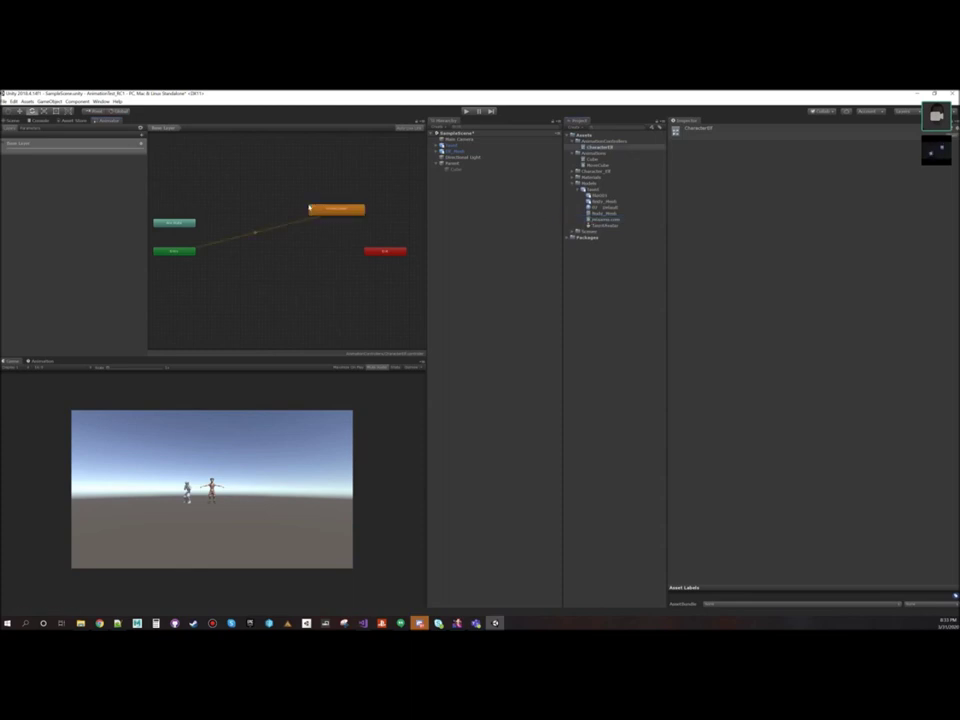
Step: Rename the mixamo state as Taunt and place it between Entry and Exit
click(332, 211)
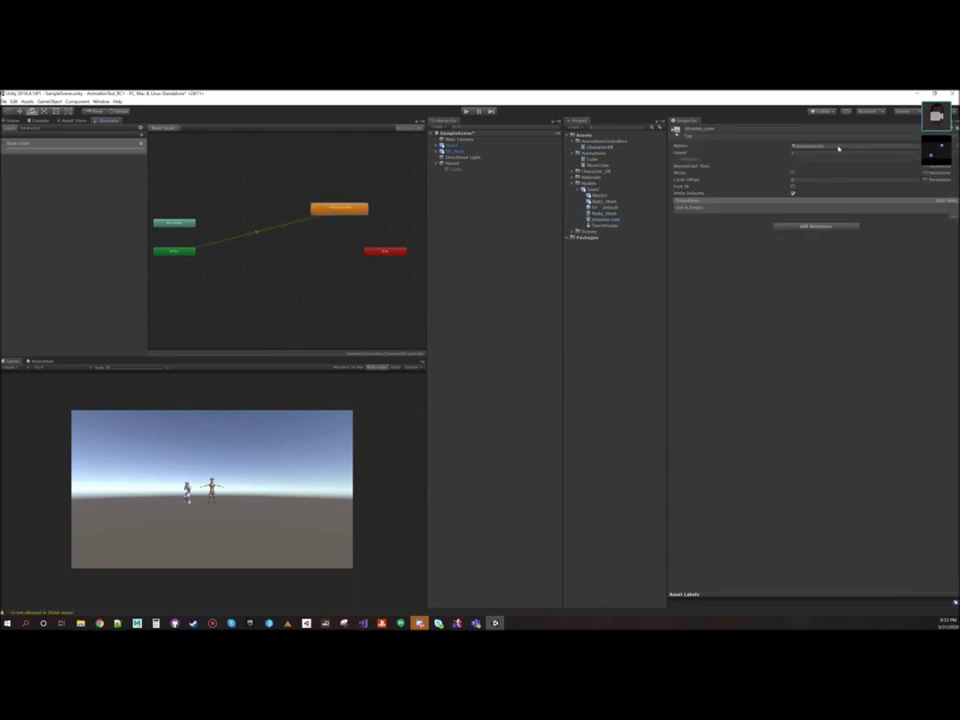
click(684, 129)
text(Ru)
drag(341, 210, 318, 247)
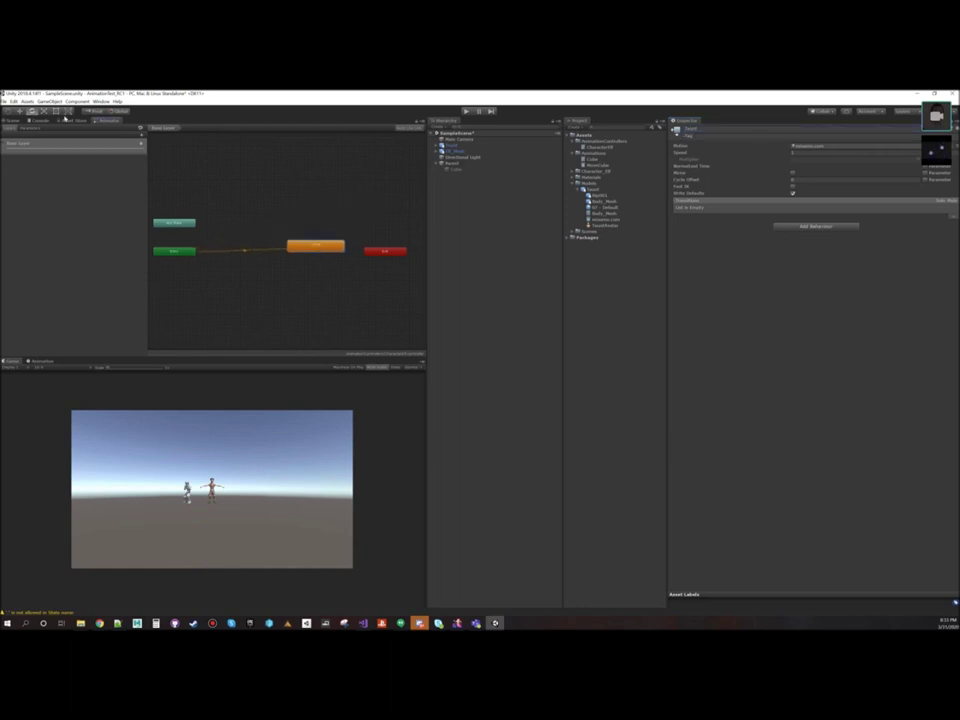
Step: Return to the Scene view and play-test both characters with the Taunt state, then stop playback
click(13, 121)
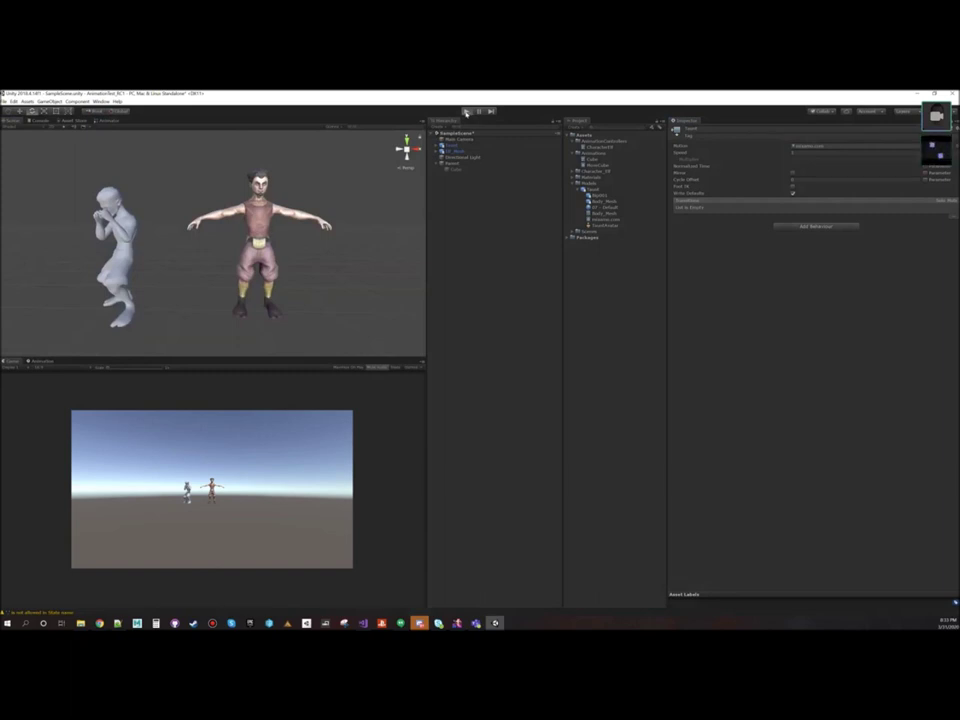
click(466, 112)
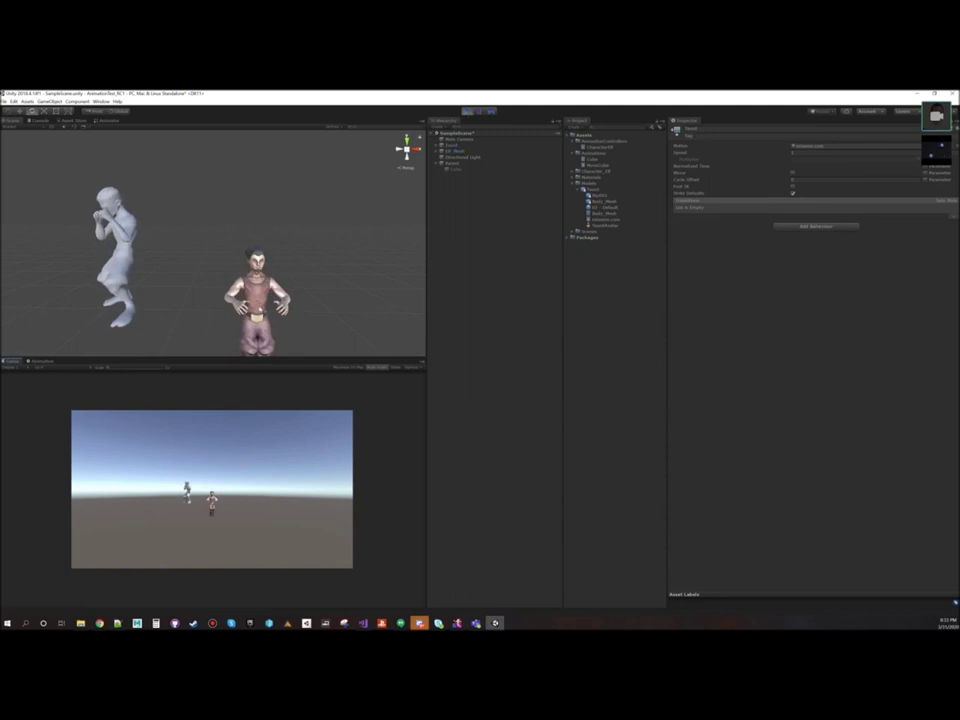
click(466, 112)
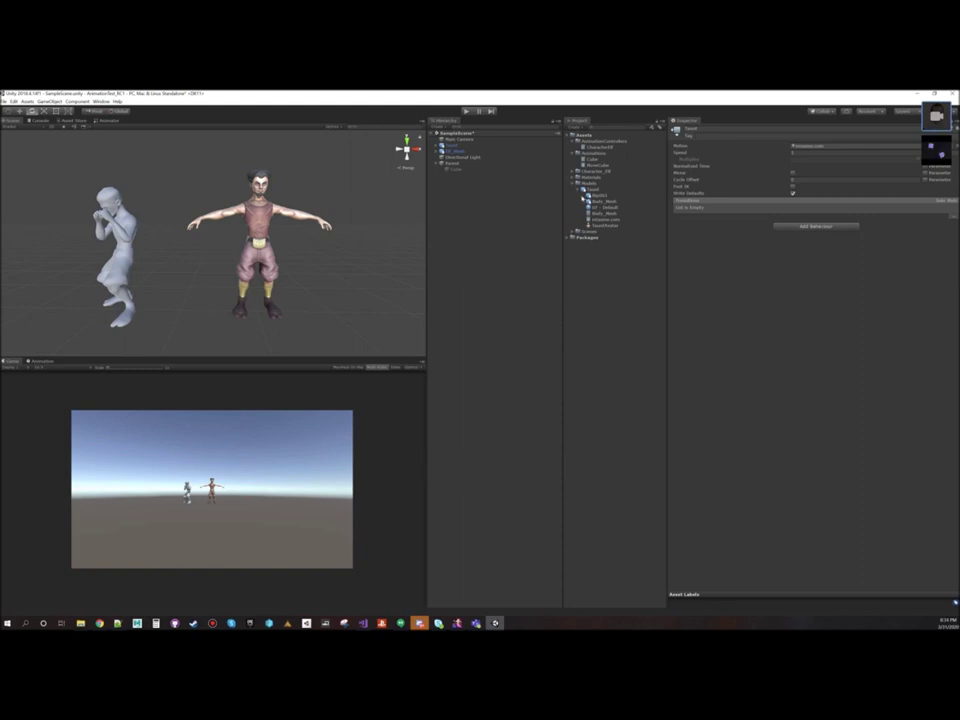
Step: Compare the Rig import settings of the Elf_Mesh and Taunt models, including the Avatar Definition options, and check the Taunt object's avatar reference
click(572, 171)
click(584, 189)
click(600, 196)
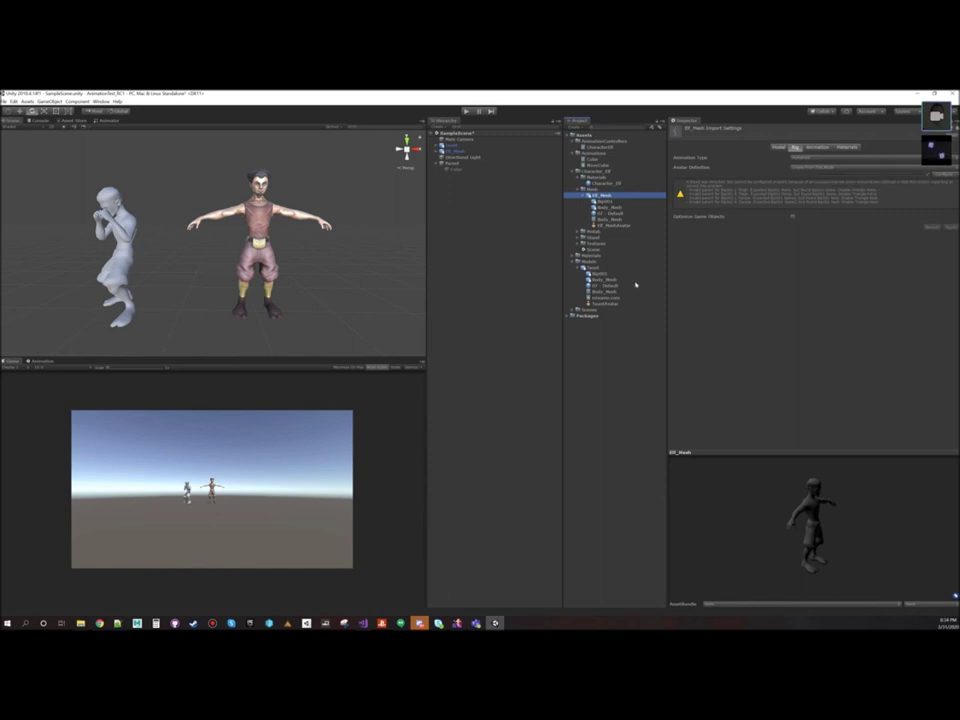
click(598, 268)
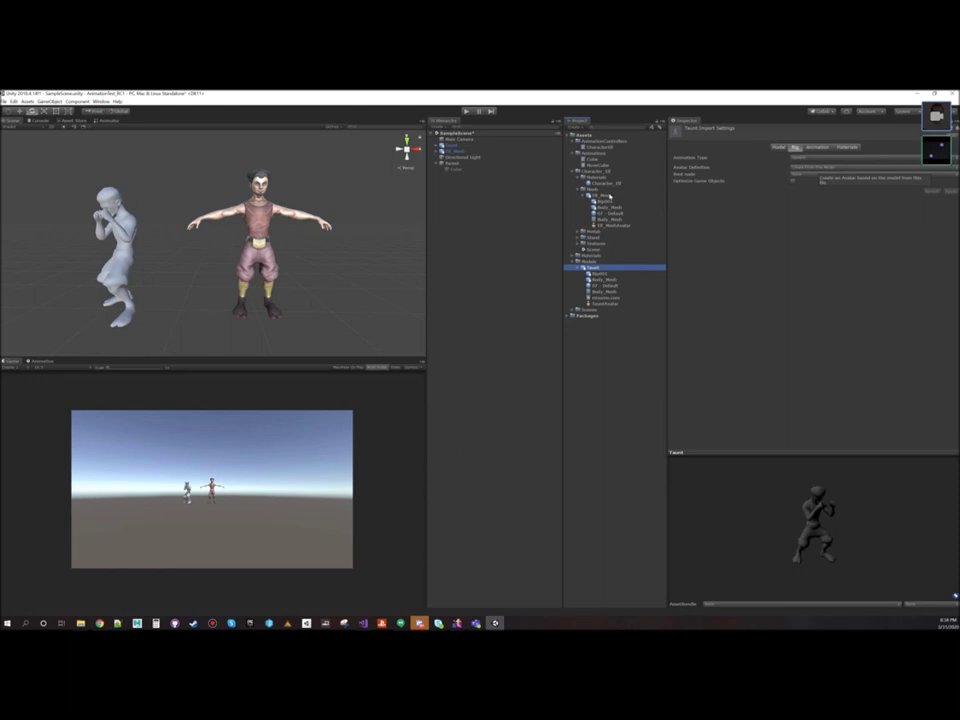
click(604, 195)
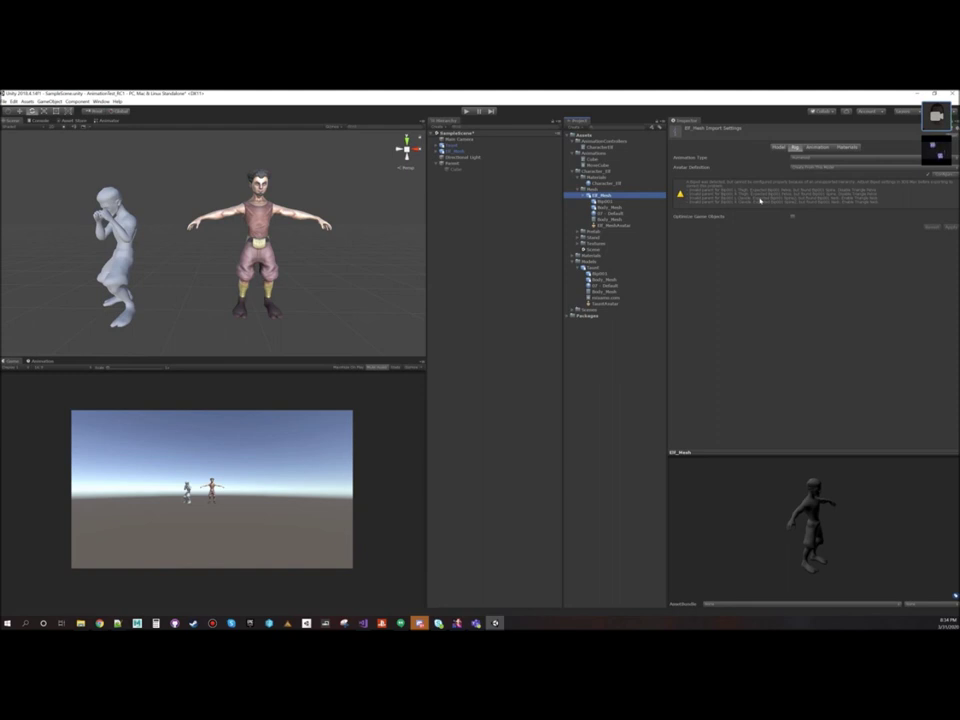
click(952, 167)
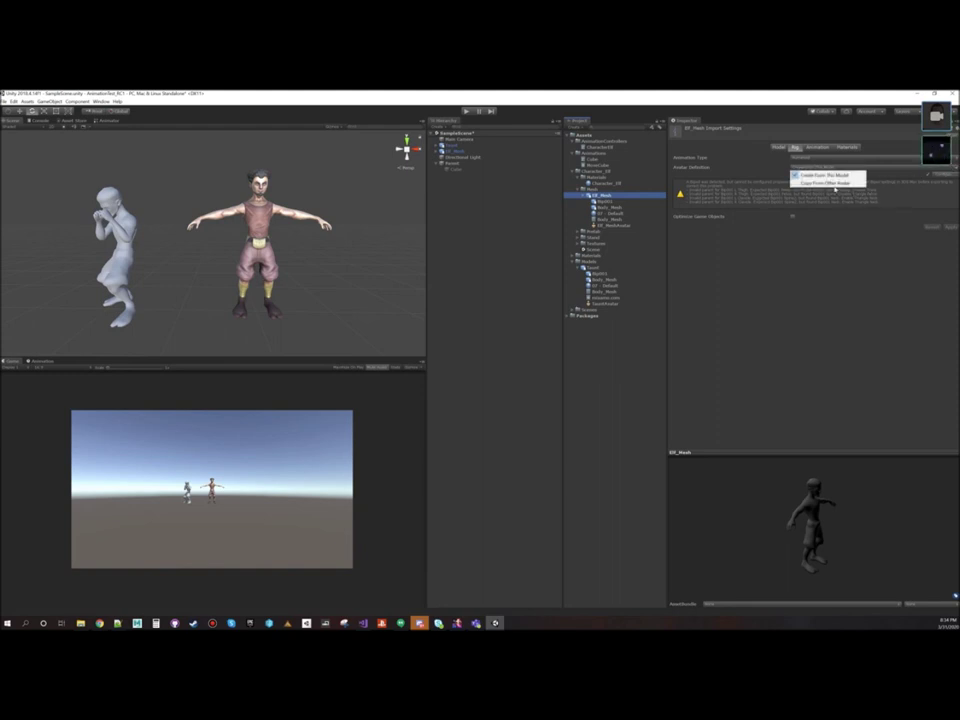
click(825, 175)
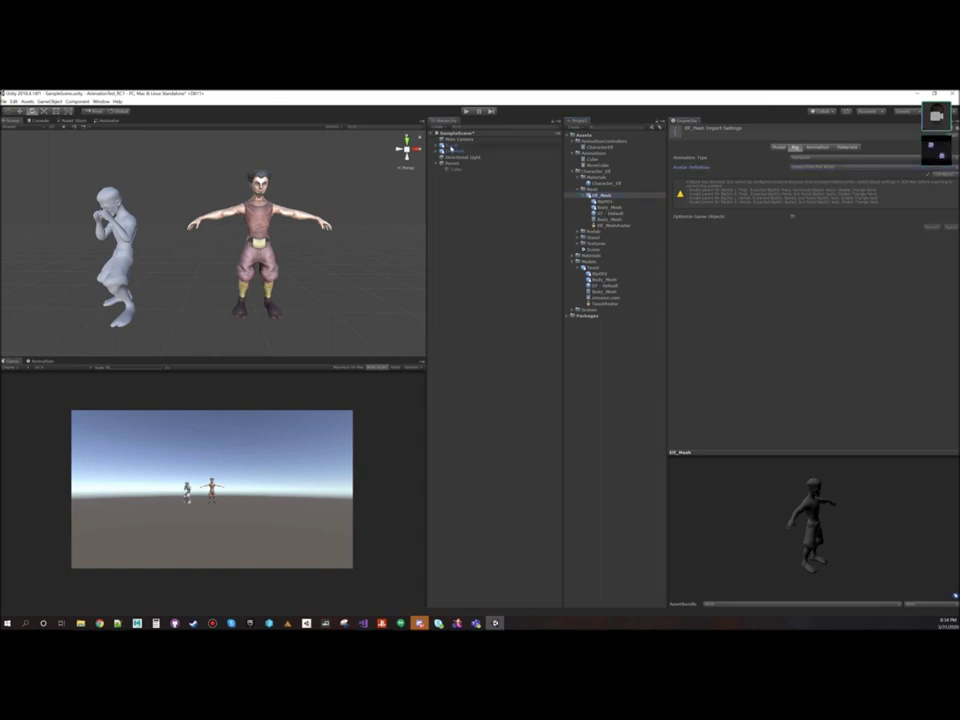
click(451, 146)
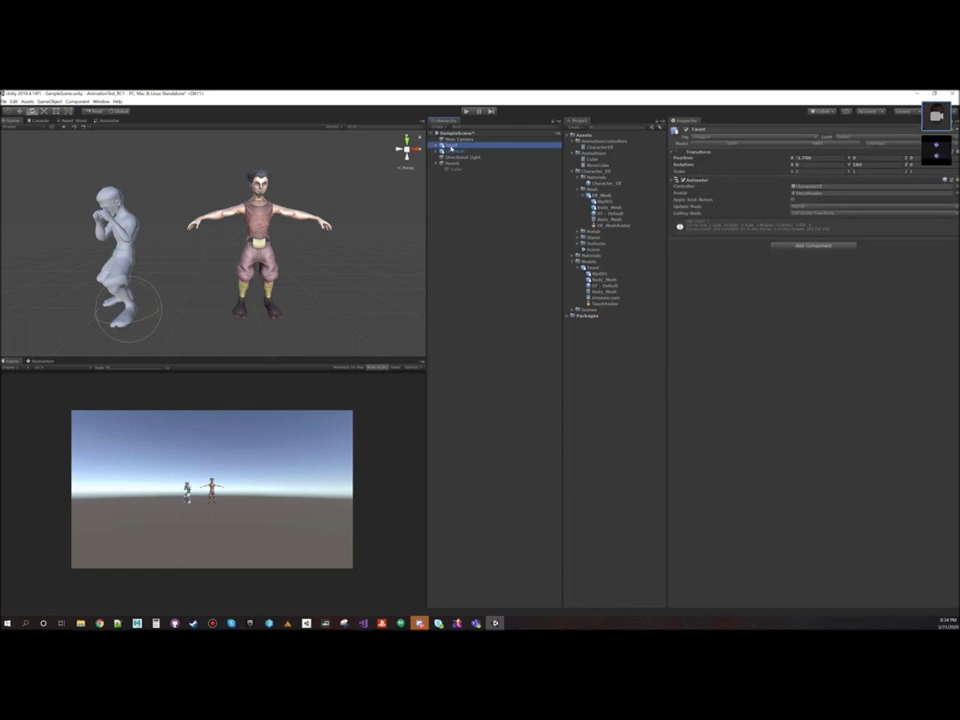
click(798, 193)
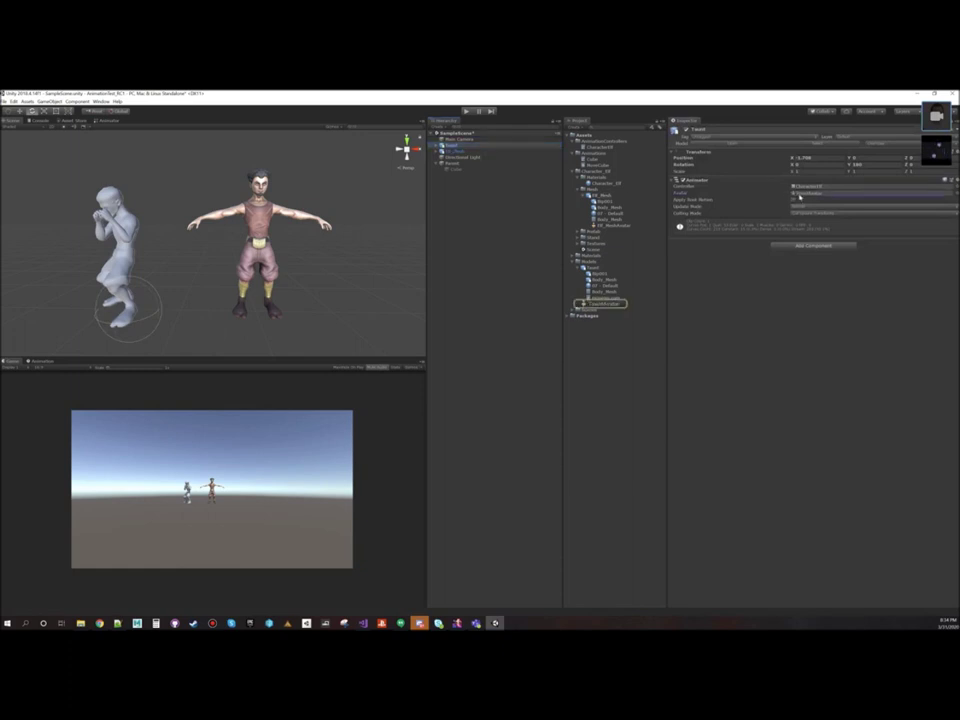
Step: Assign TauntAvatar as the avatar of the Elf_Mesh object's Animator, play-test the characters, and stop playback
click(455, 151)
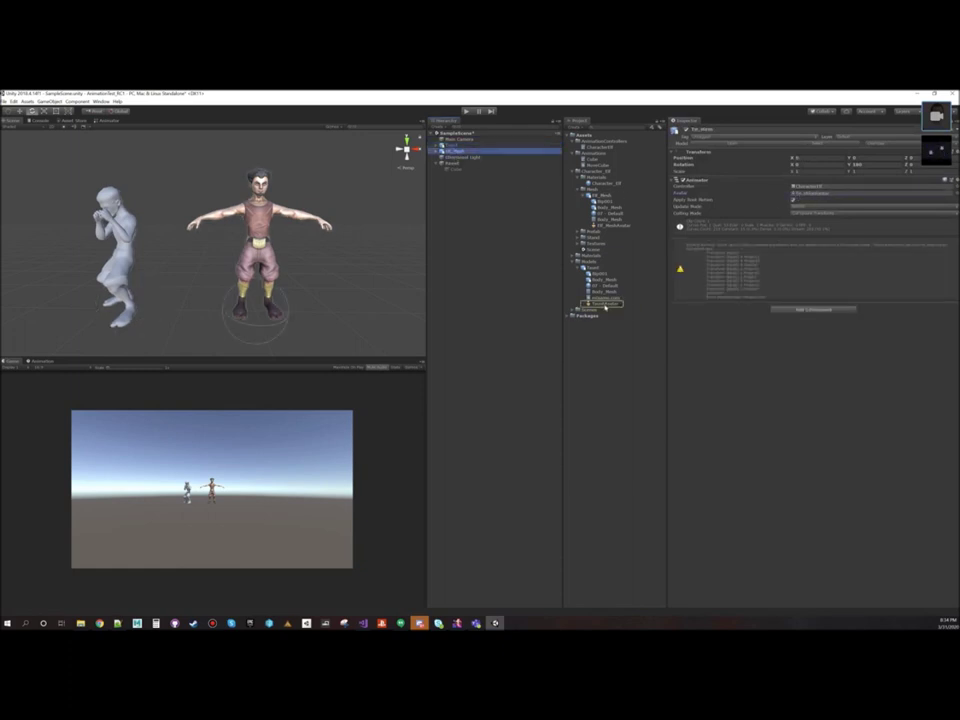
drag(602, 304, 806, 194)
click(467, 111)
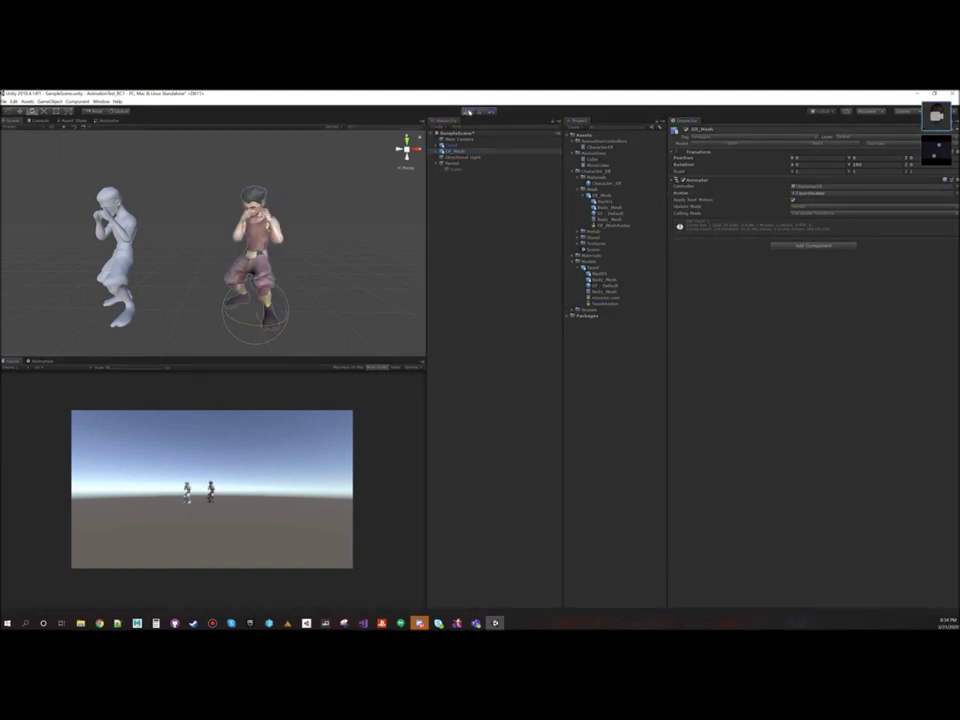
click(467, 111)
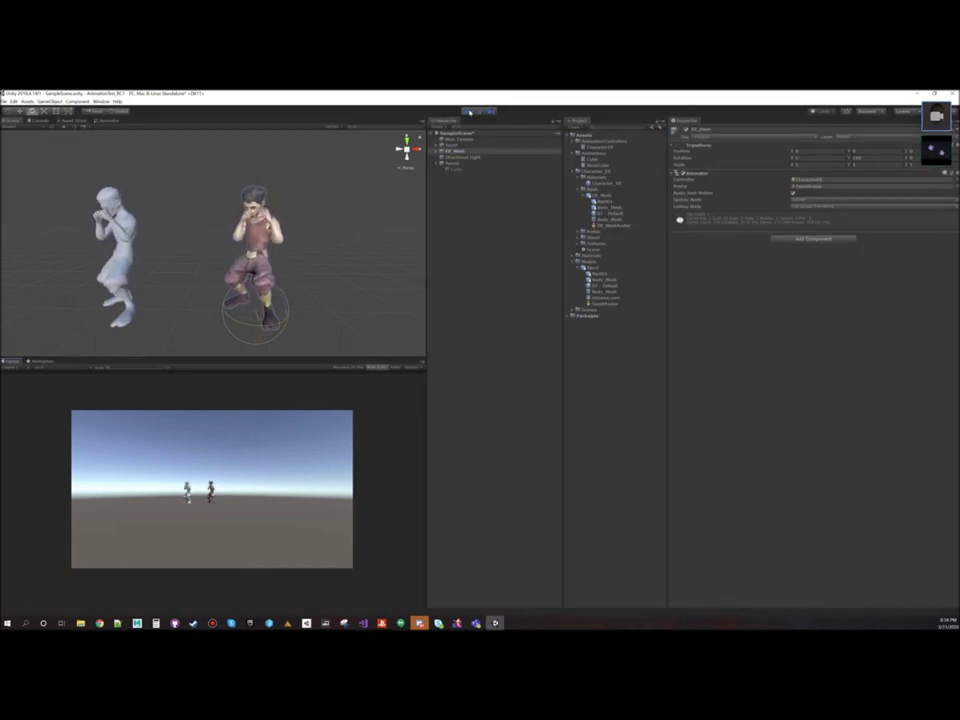
Step: Apply the Character_Elf material to the Taunt character, play-test both characters from a rotated view, and check Taunt's avatar reference
drag(591, 184, 117, 226)
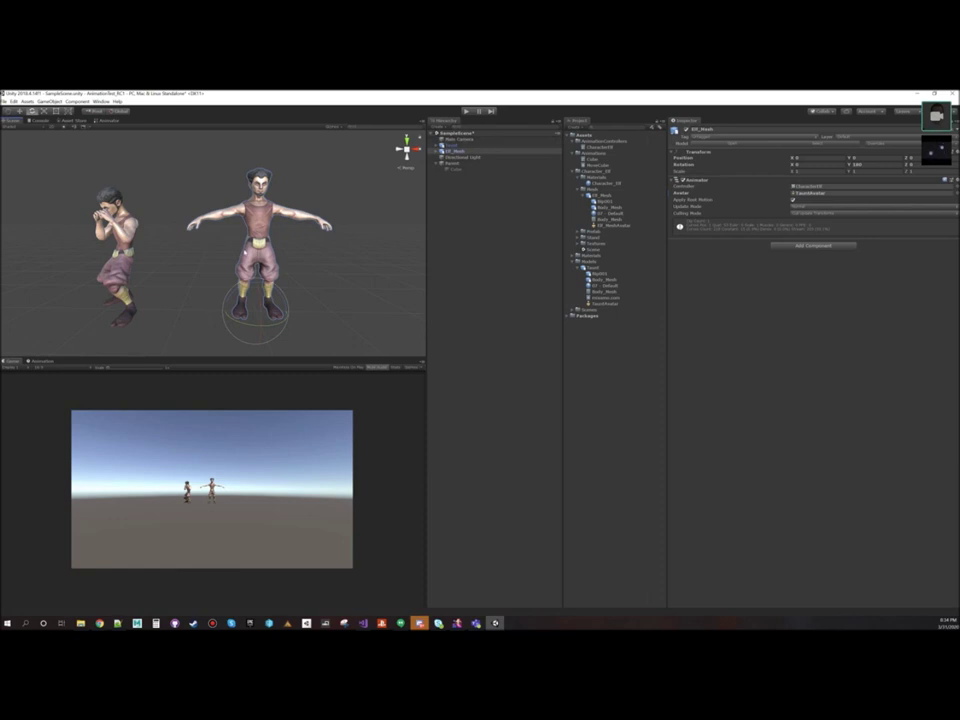
alt+drag(144, 263, 224, 259)
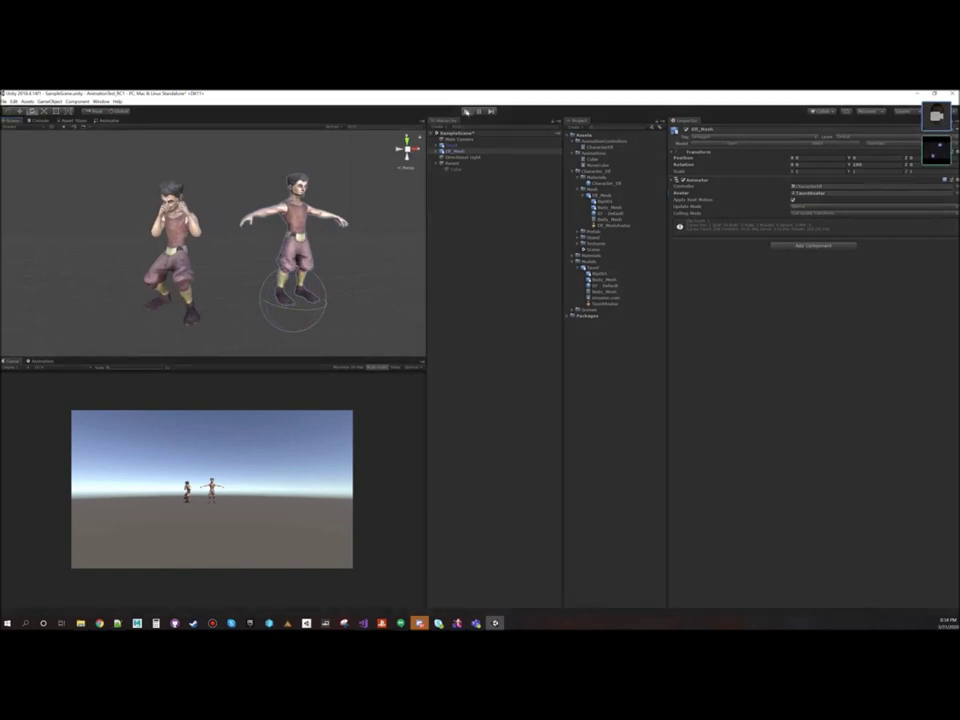
click(466, 112)
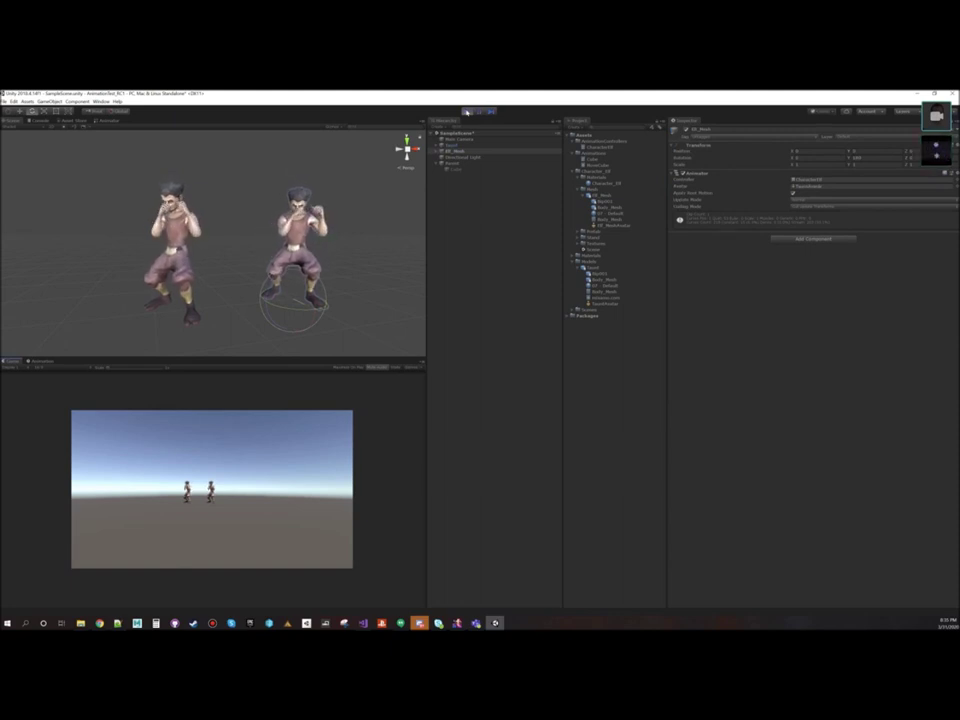
click(466, 112)
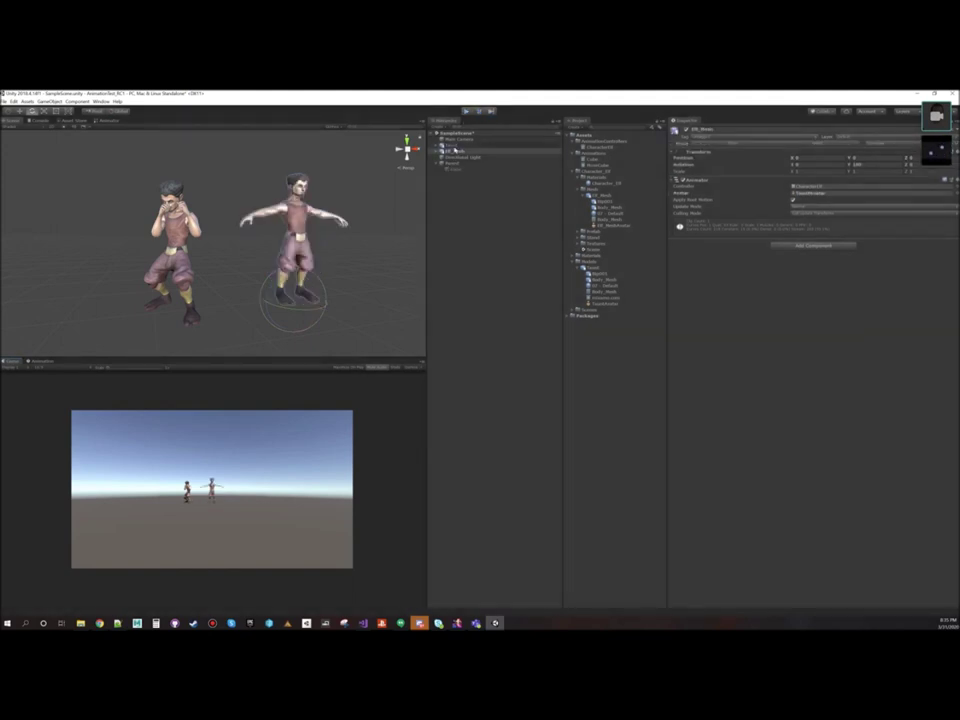
click(453, 146)
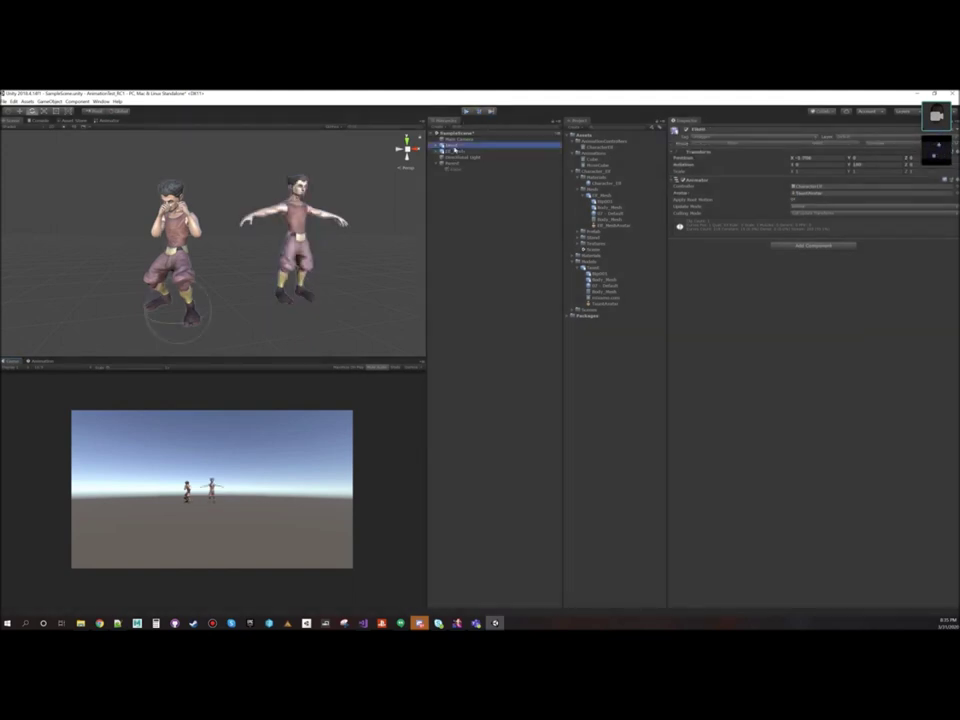
click(798, 193)
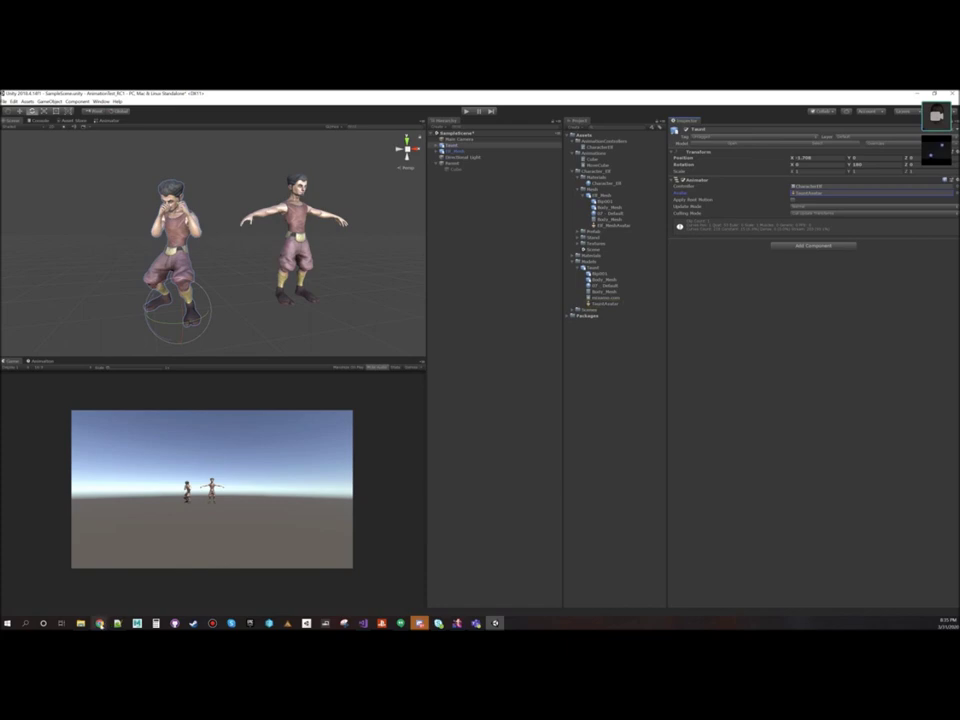
Step: Switch to Mixamo, preview the Jumping animation on the elf, and download the Boxing animation with the default FBX settings
mouse_move(99, 623)
click(197, 590)
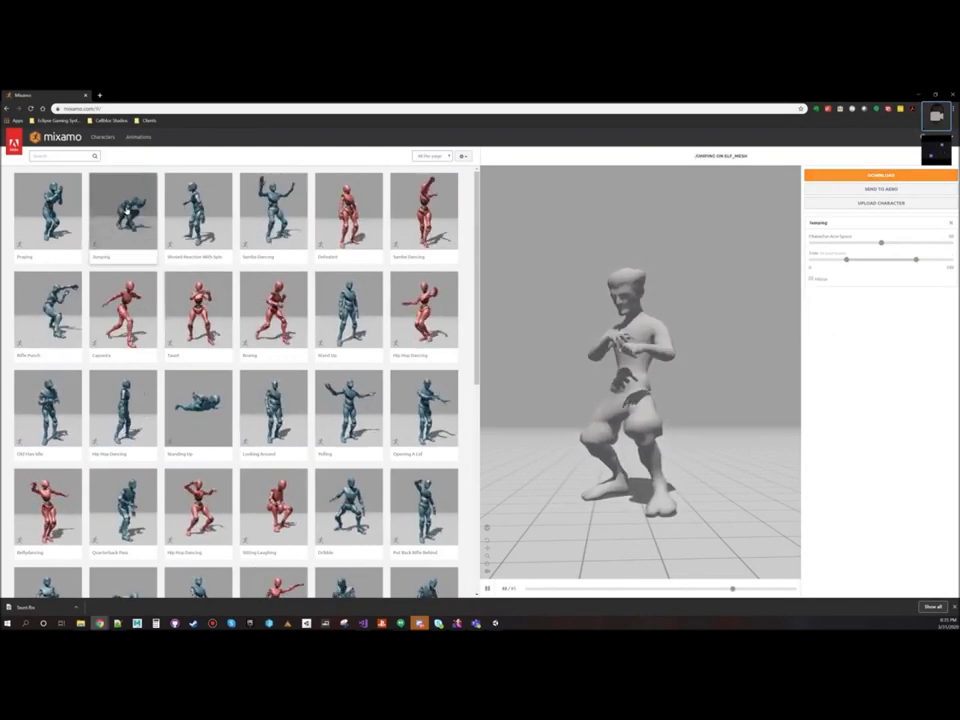
click(122, 212)
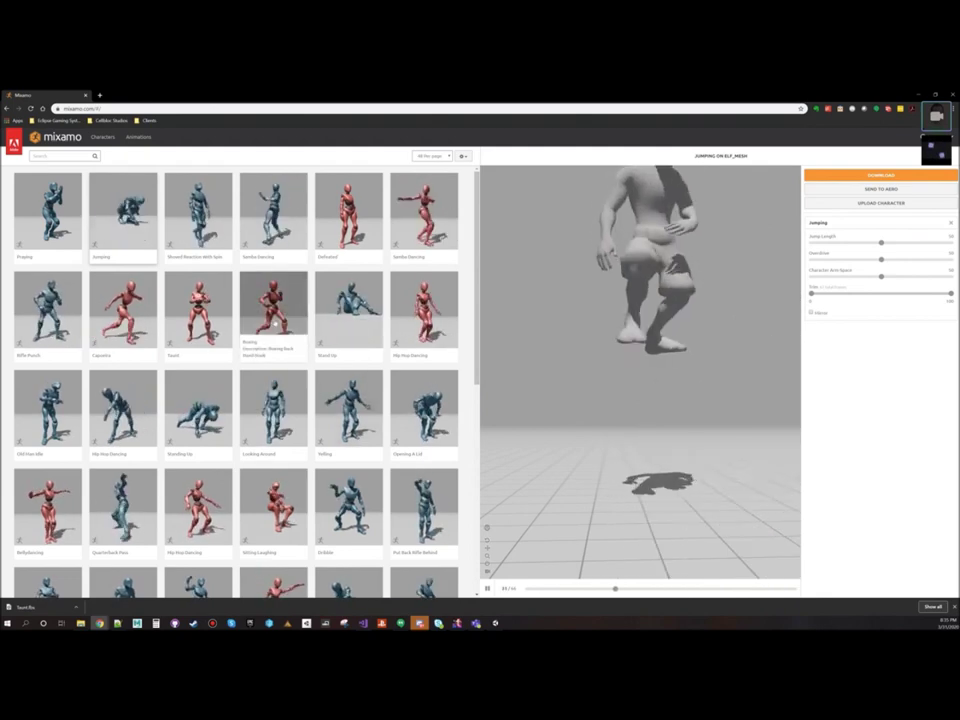
click(275, 312)
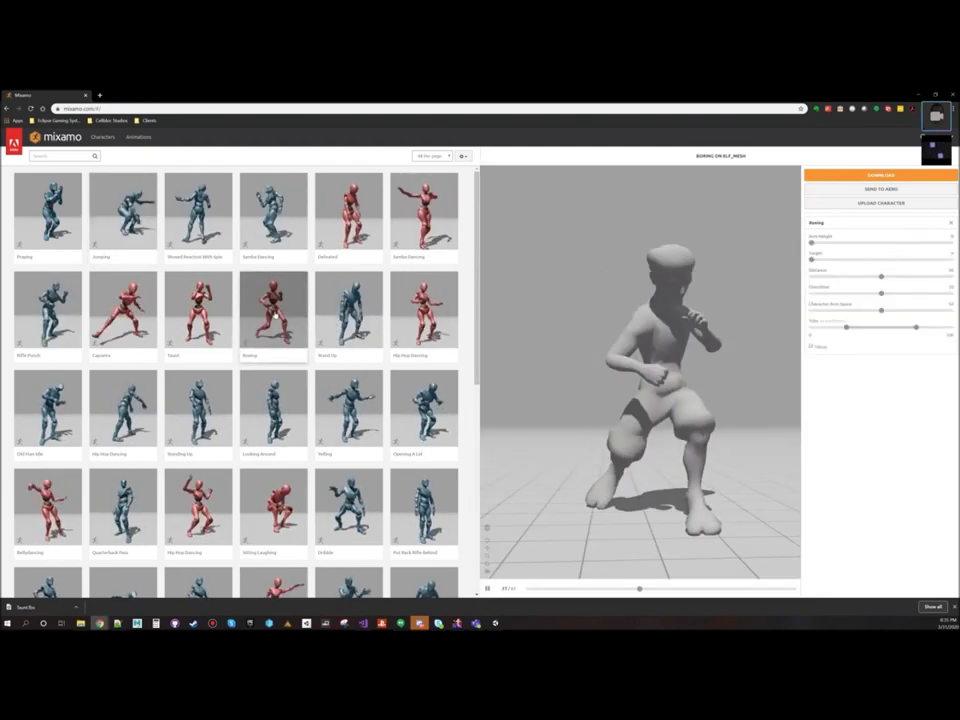
click(899, 175)
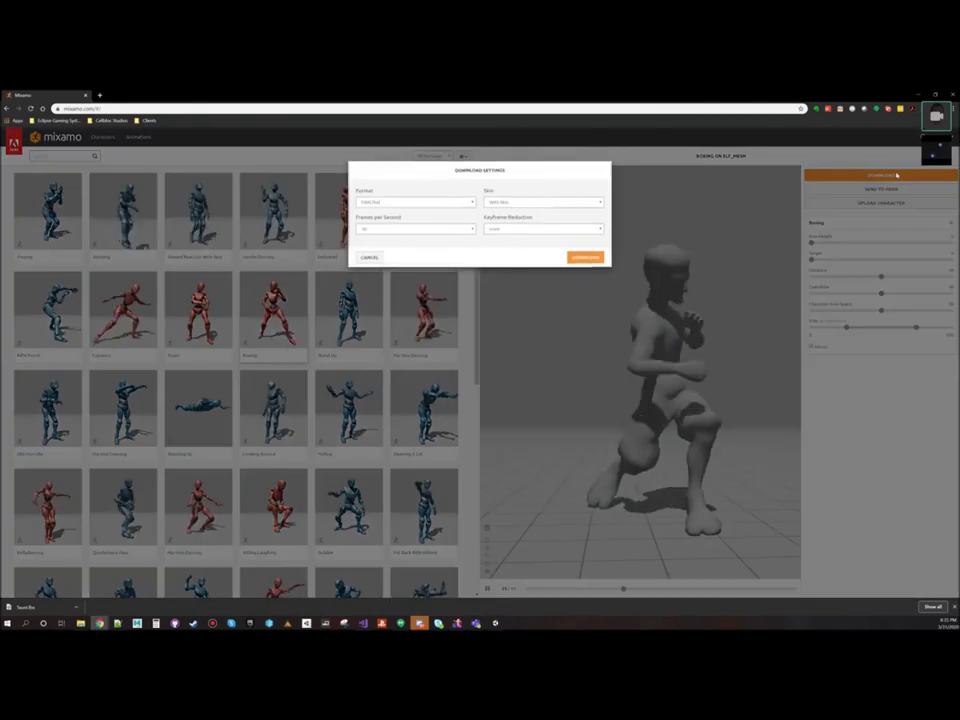
click(585, 263)
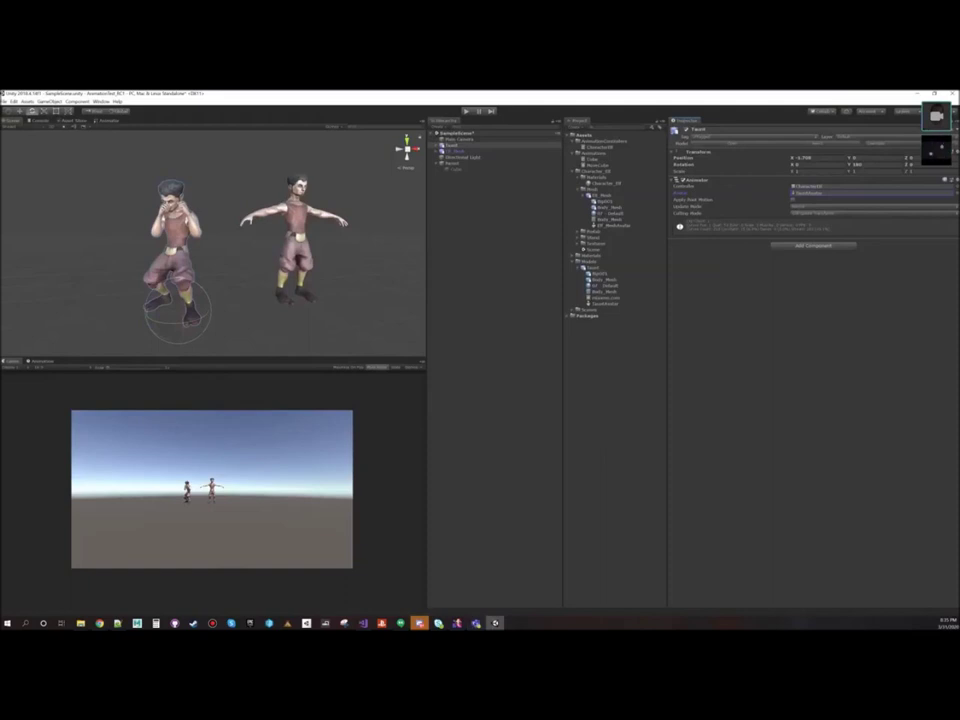
Step: Import the downloaded Boxing file into Unity's Models folder, add it to the scene, and reset its transform position to 0
drag(634, 188, 595, 267)
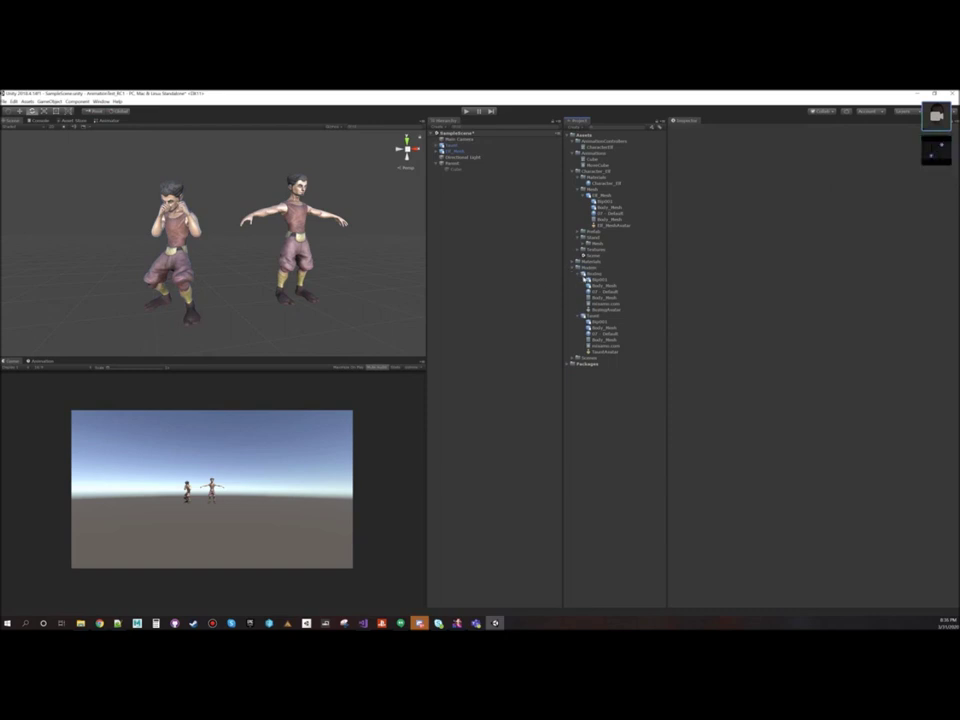
drag(595, 280, 75, 298)
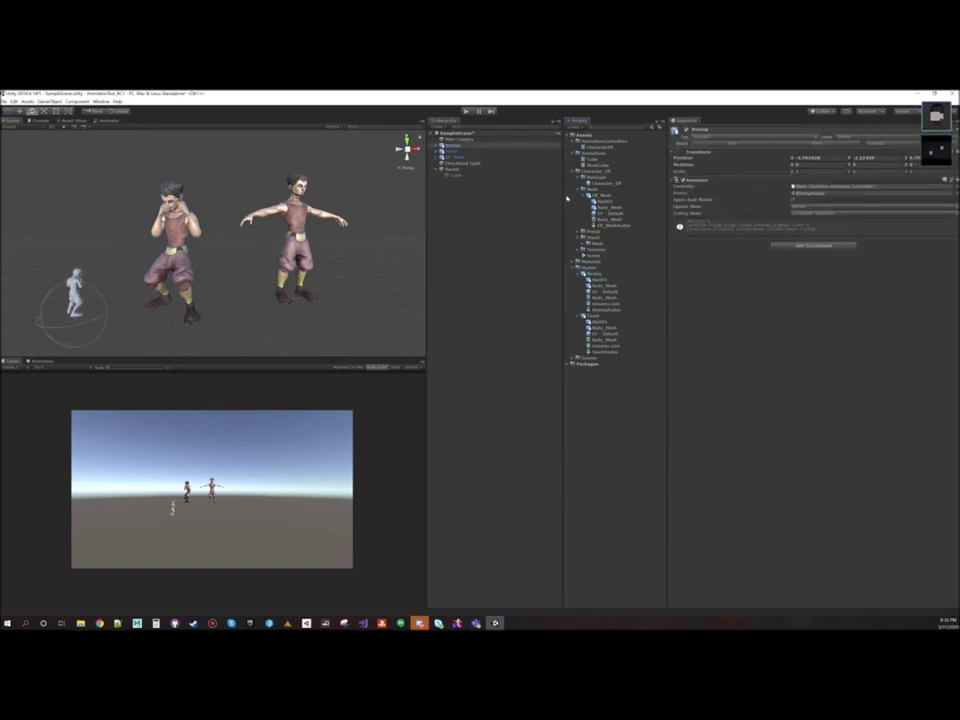
click(946, 152)
click(900, 161)
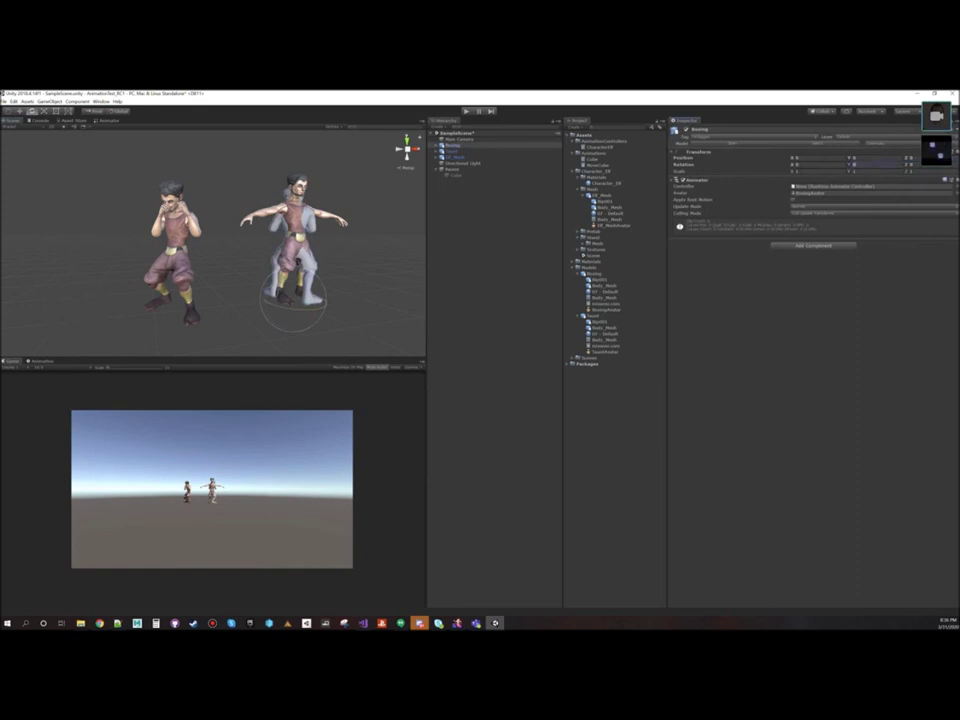
Step: Set the Boxing object's Y rotation to 180 and move it beside the elf to an X position of about 1.8
click(857, 164)
text(180)
click(20, 112)
mouse_move(322, 300)
mouse_down()
mouse_move(420, 300)
mouse_move(317, 289)
mouse_up()
middle_drag(317, 289, 209, 292)
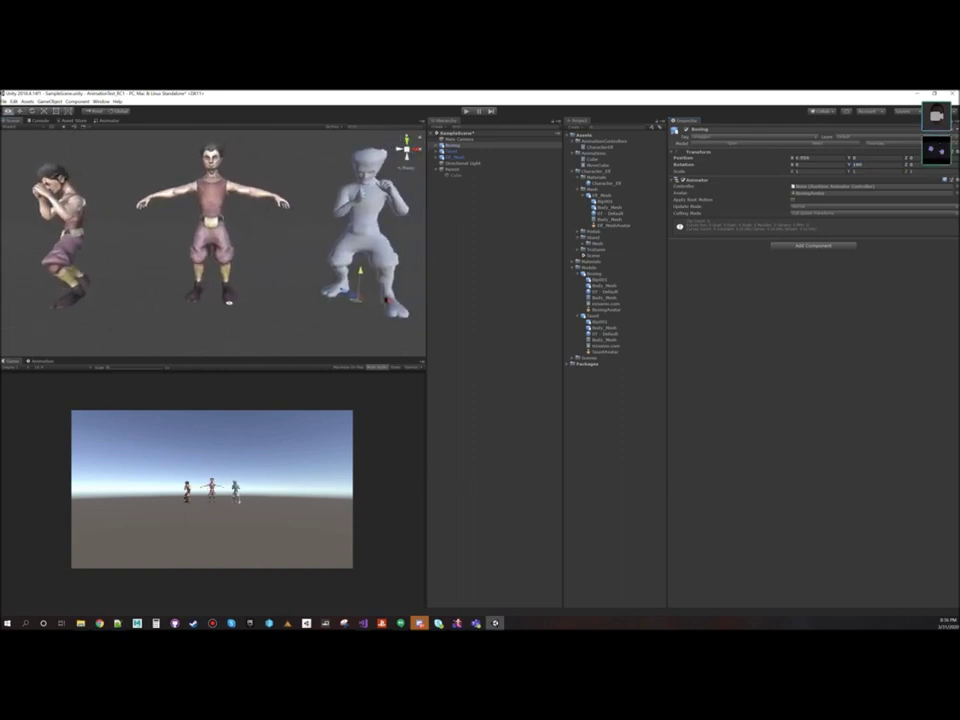
Step: Assign the CharacterElf controller to the Boxing object's Animator, play-test all three characters, and stop playback
click(467, 112)
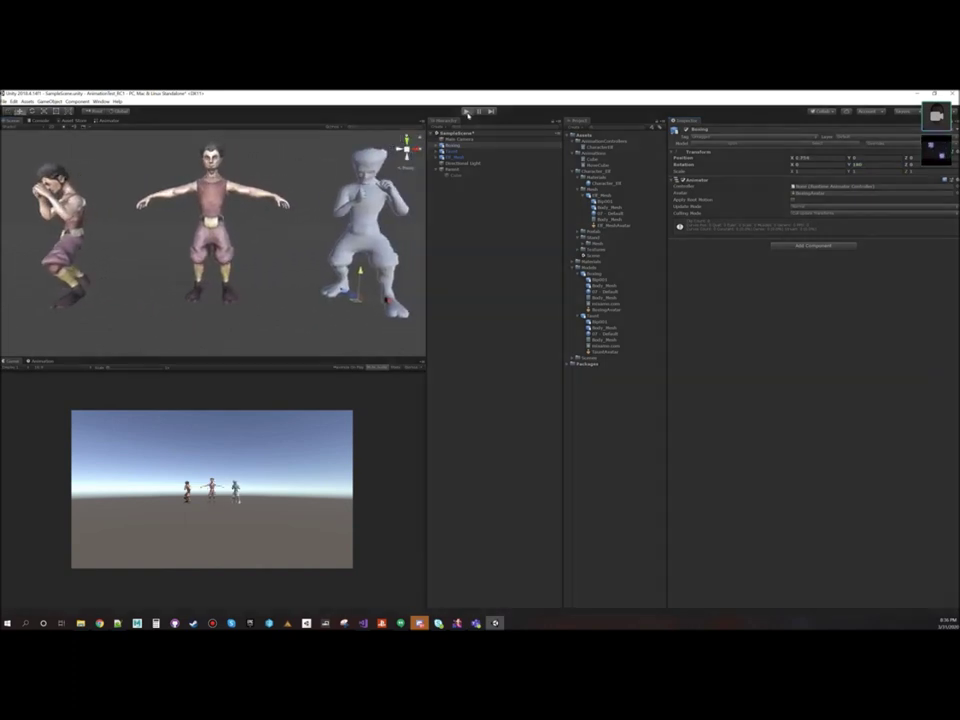
click(467, 113)
click(467, 113)
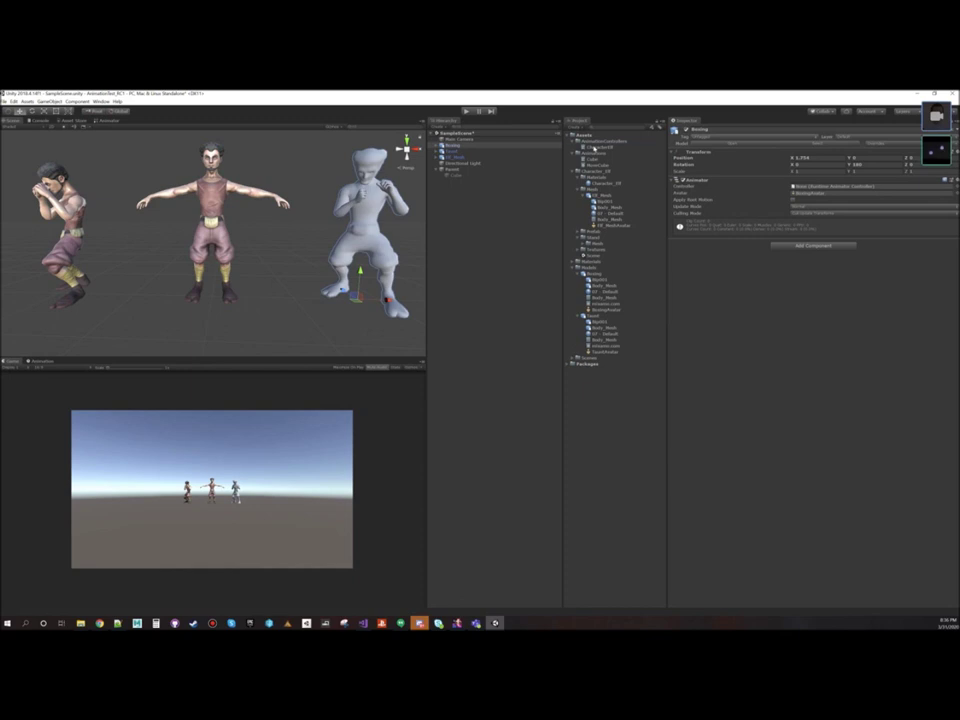
drag(603, 146, 815, 186)
click(466, 112)
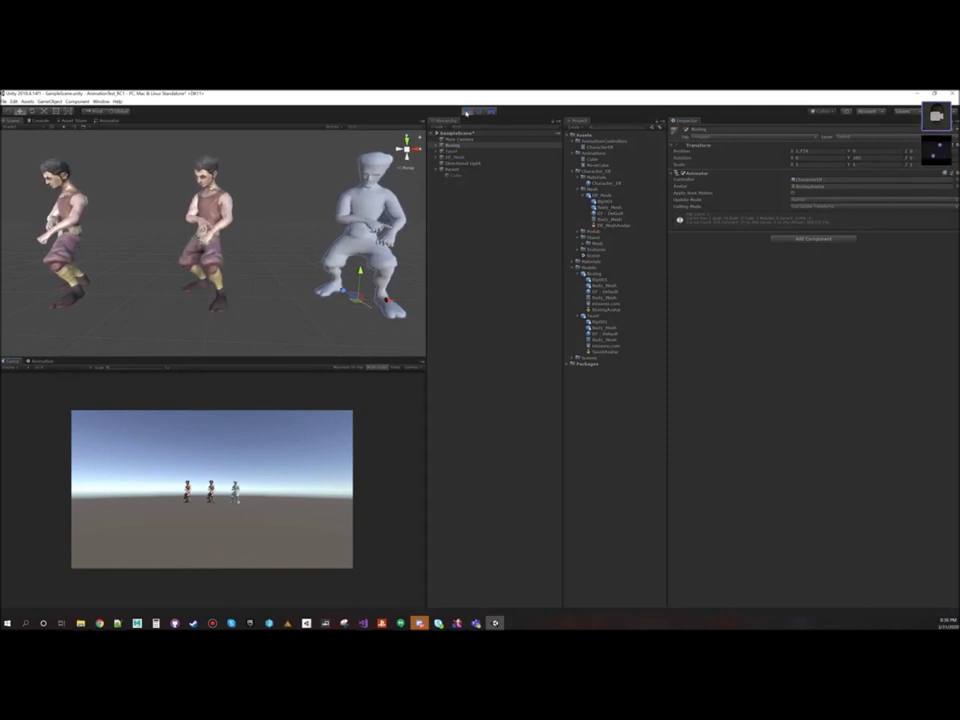
click(467, 111)
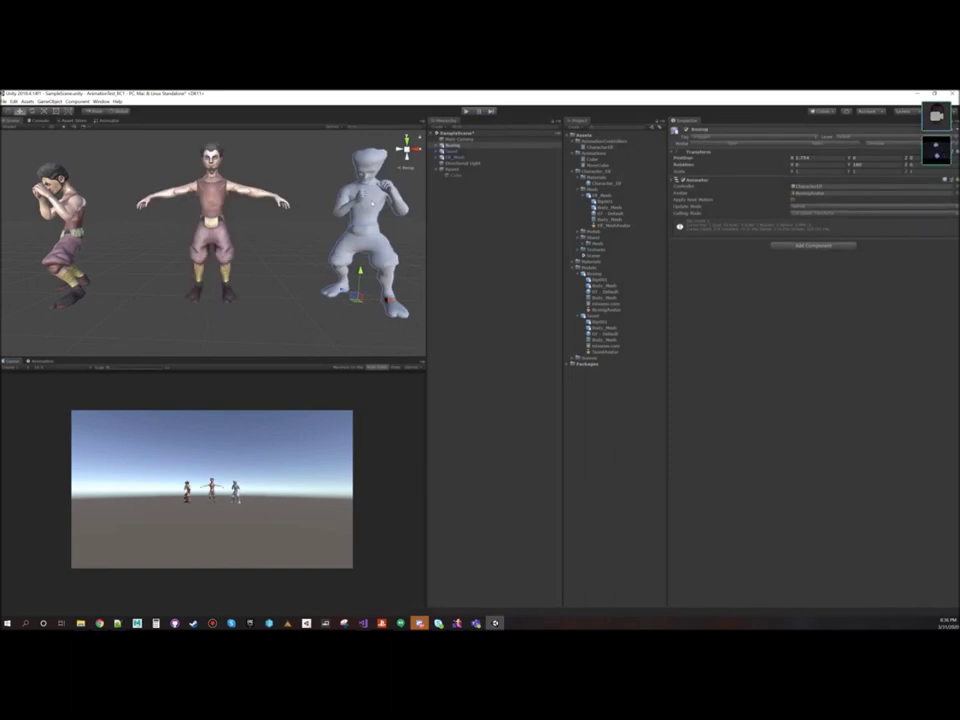
Step: Open the CharacterElf controller and line up the Taunt state between Entry and Exit
double_click(793, 187)
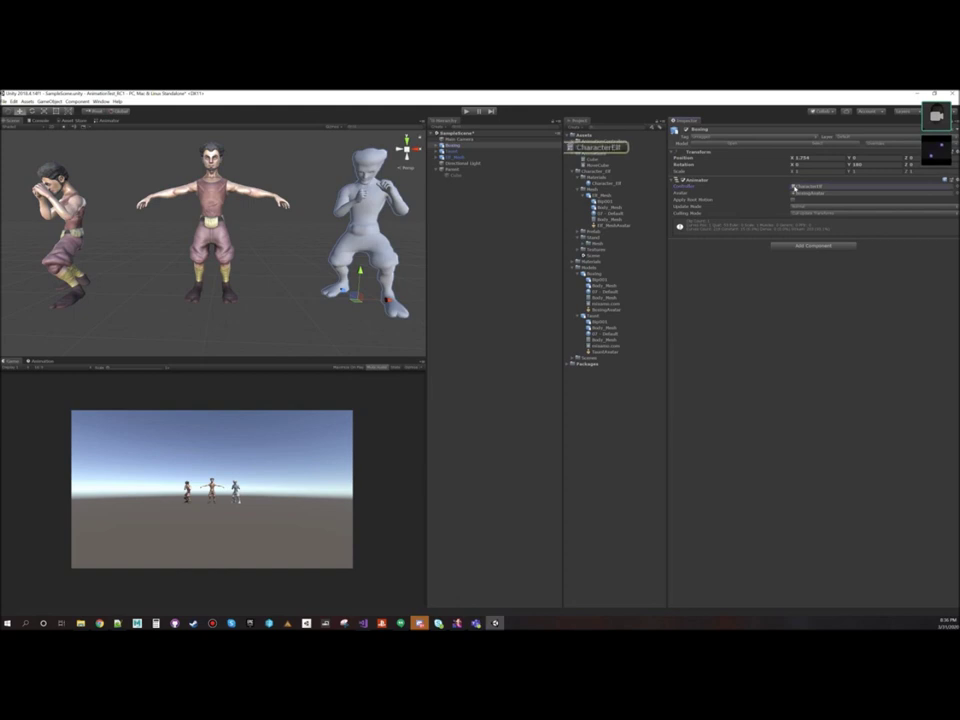
mouse_move(301, 248)
mouse_down()
mouse_move(288, 251)
mouse_move(295, 258)
mouse_move(292, 228)
mouse_up()
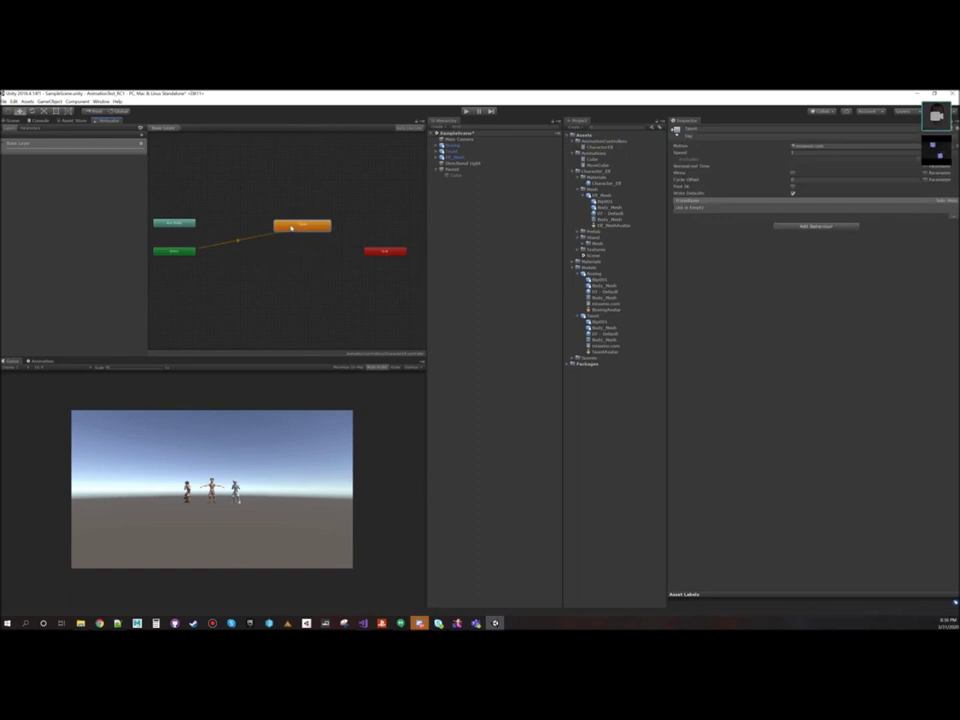
drag(292, 230, 308, 255)
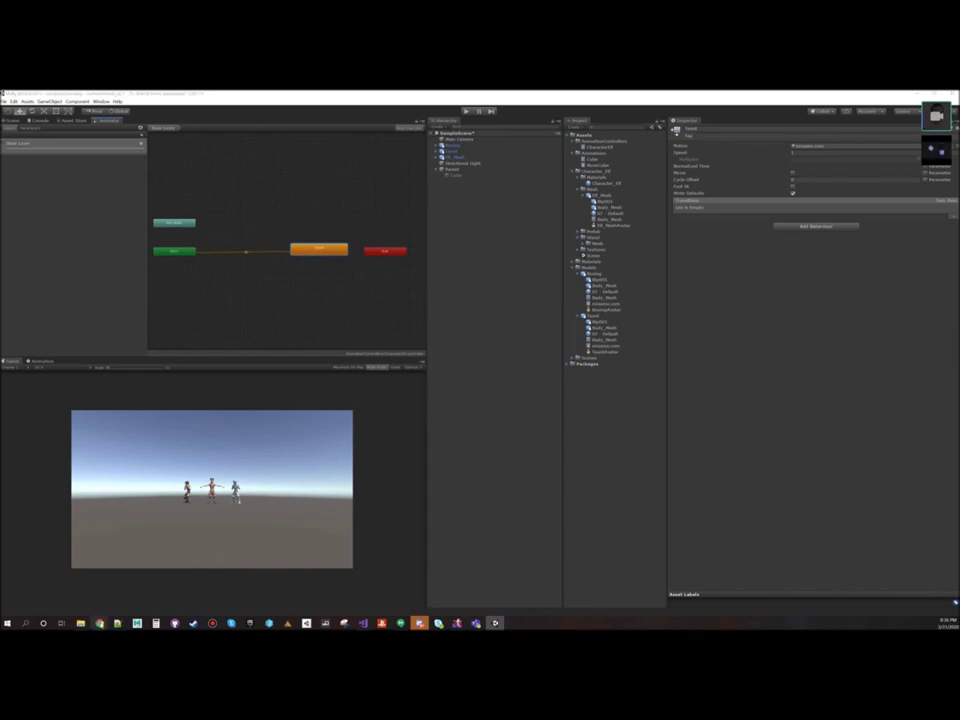
Step: Switch to Mixamo, browse the animations, and search the library for idle
mouse_move(99, 623)
click(199, 583)
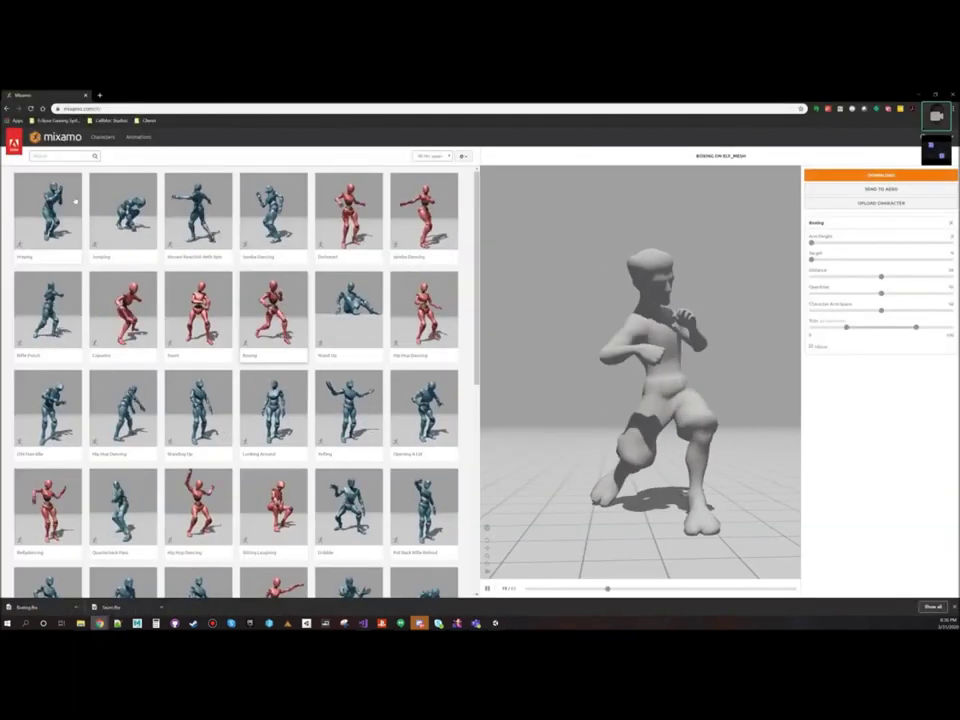
scroll(296, 300, down, 5)
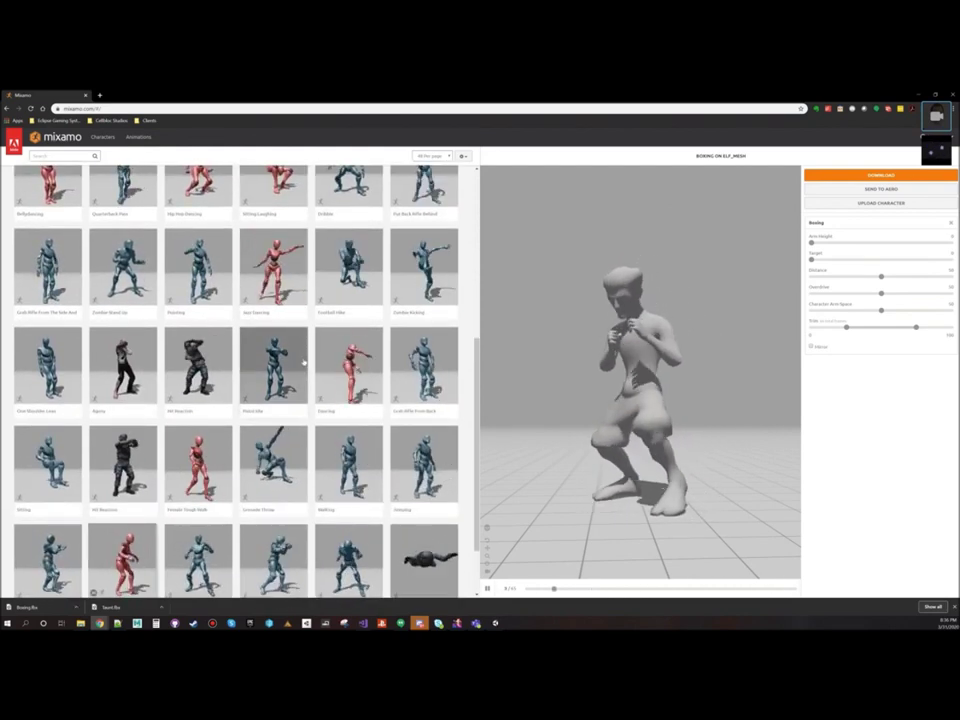
scroll(318, 365, down, 2)
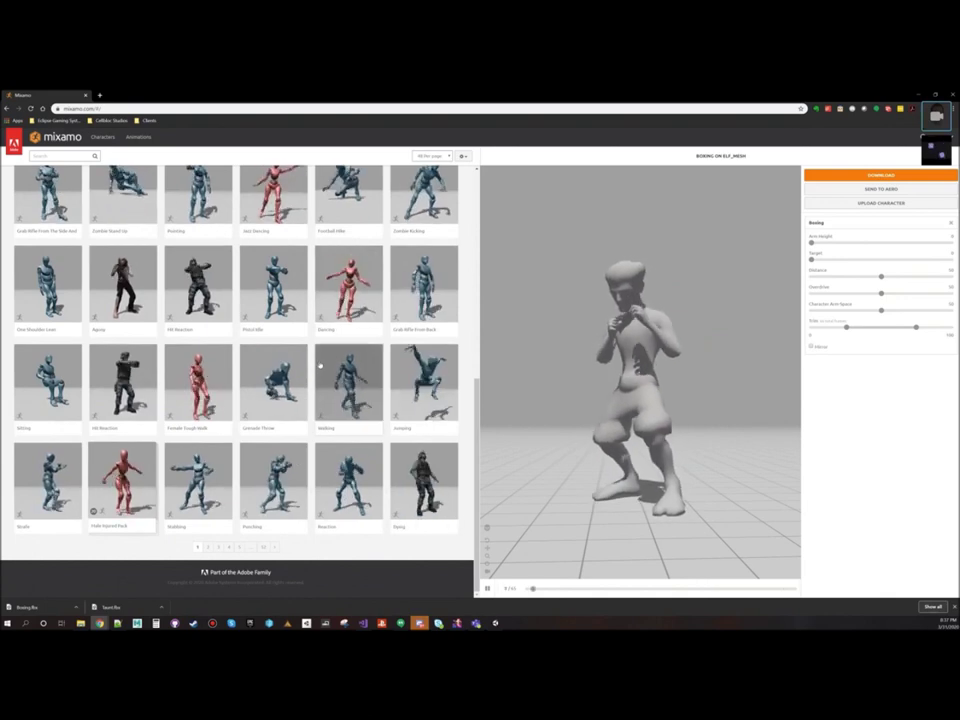
scroll(319, 365, up, 3)
scroll(320, 364, up, 2)
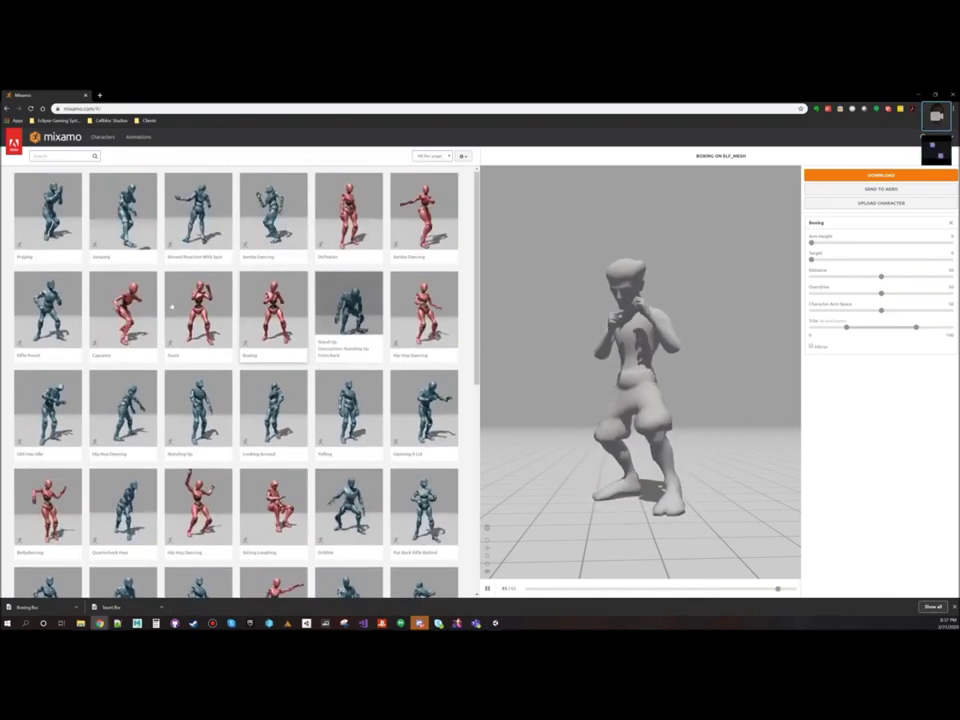
click(62, 156)
text(idle)
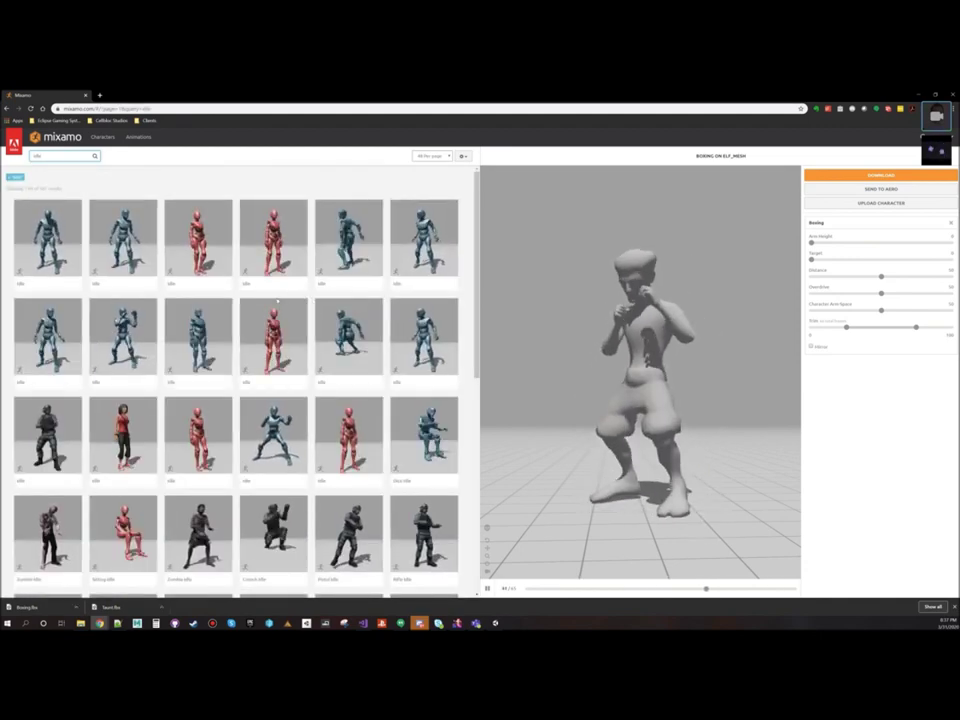
Step: Preview the first Idle animation, download the sixth one with default settings, and import it into Unity's Models folder
click(47, 240)
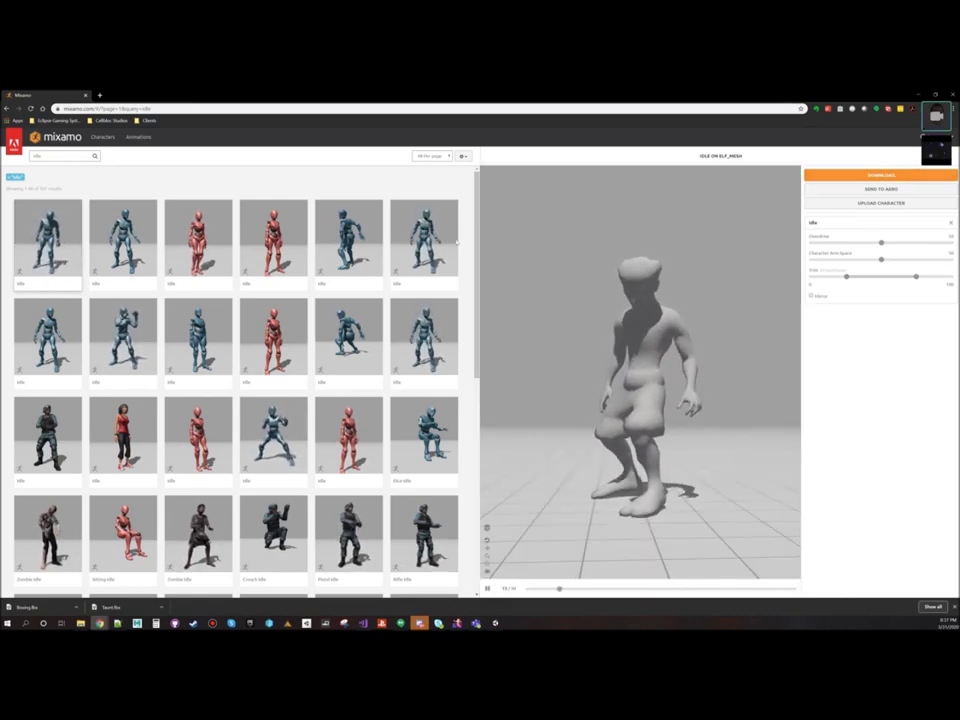
click(429, 241)
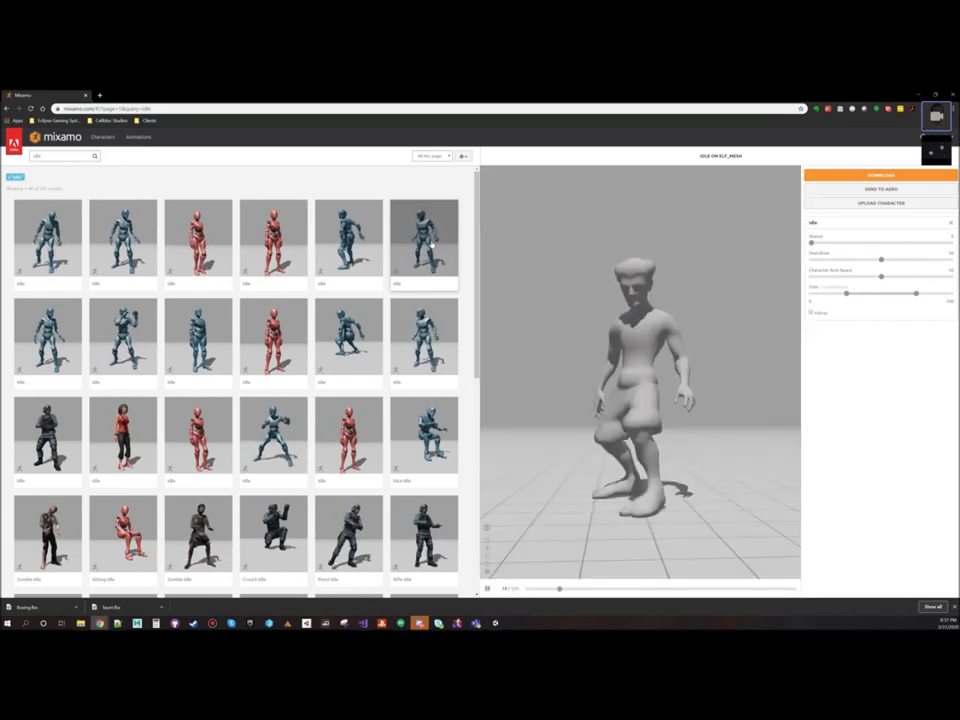
click(881, 175)
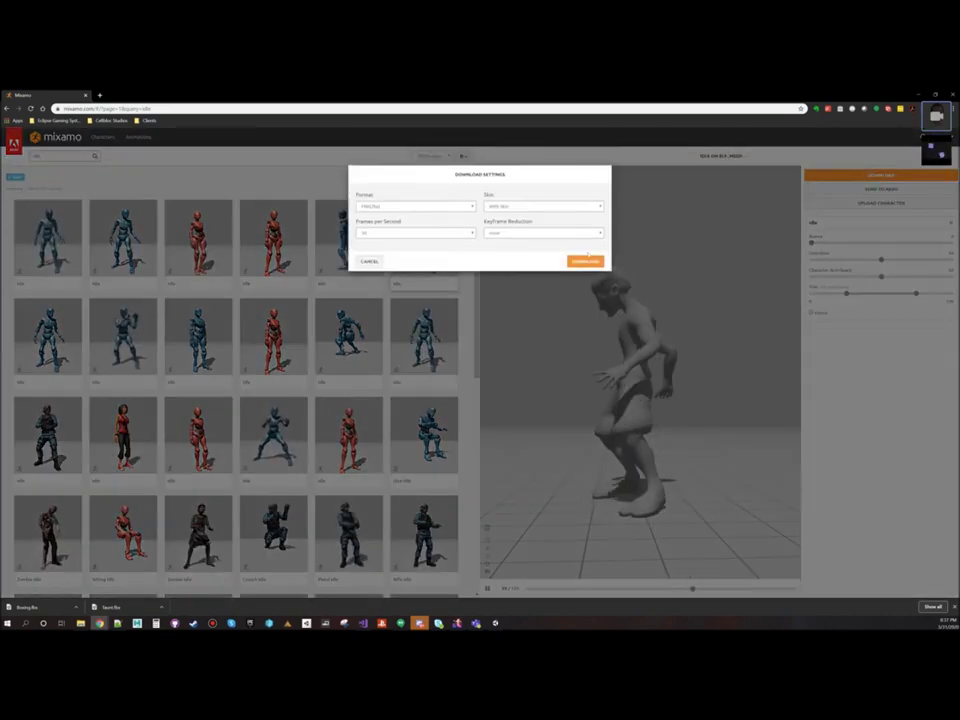
click(585, 259)
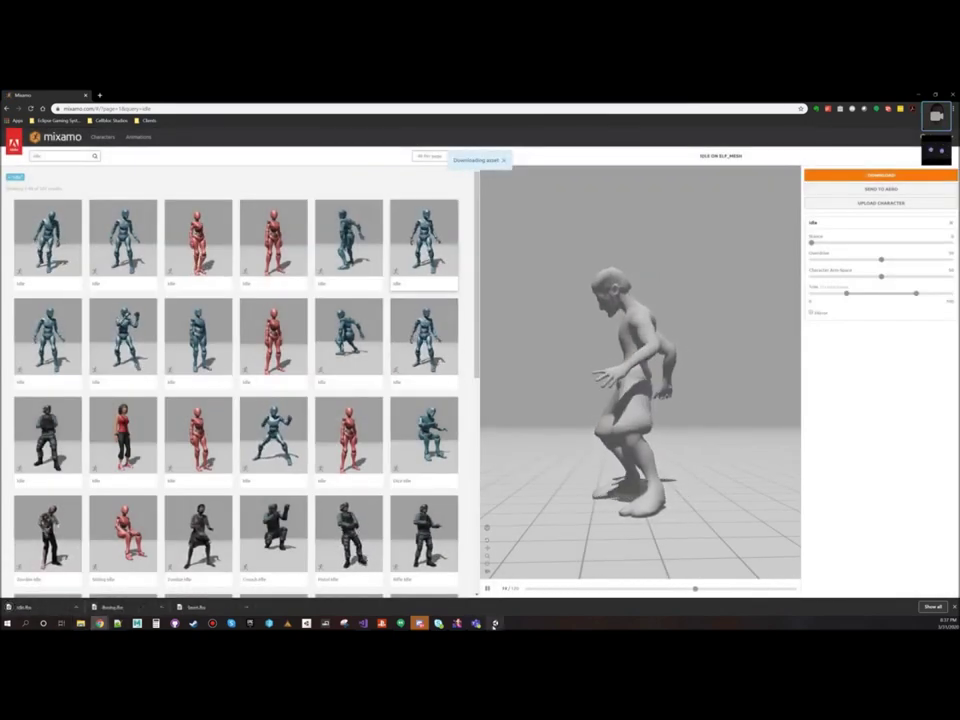
click(494, 623)
drag(222, 291, 597, 270)
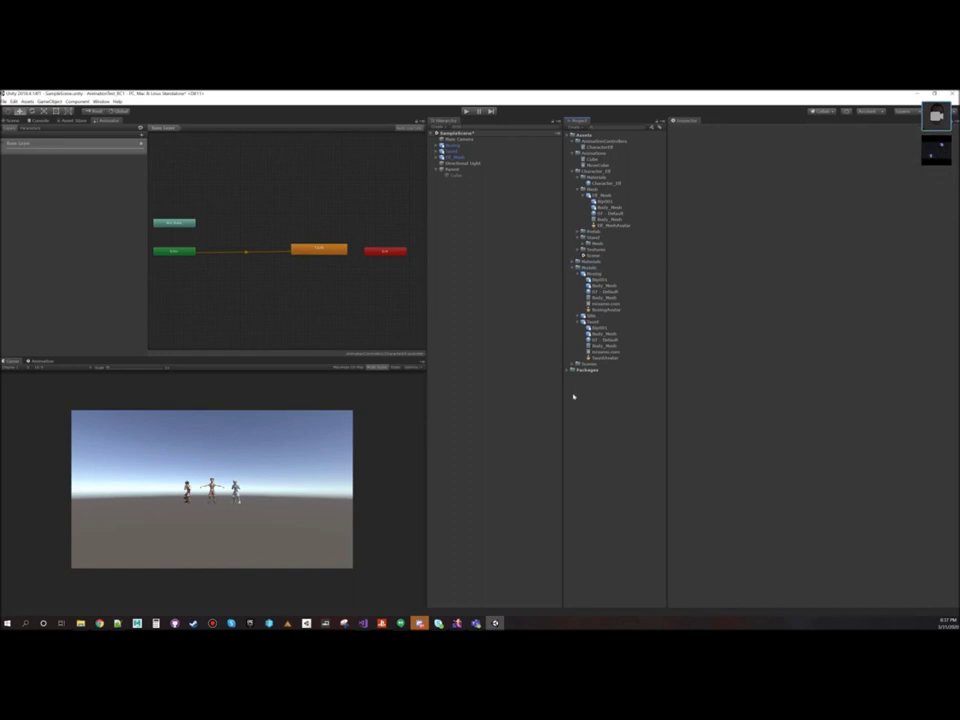
Step: Add the Idle model's mixamo.com clip to the CharacterElf controller as a state named Idle
click(580, 322)
click(577, 321)
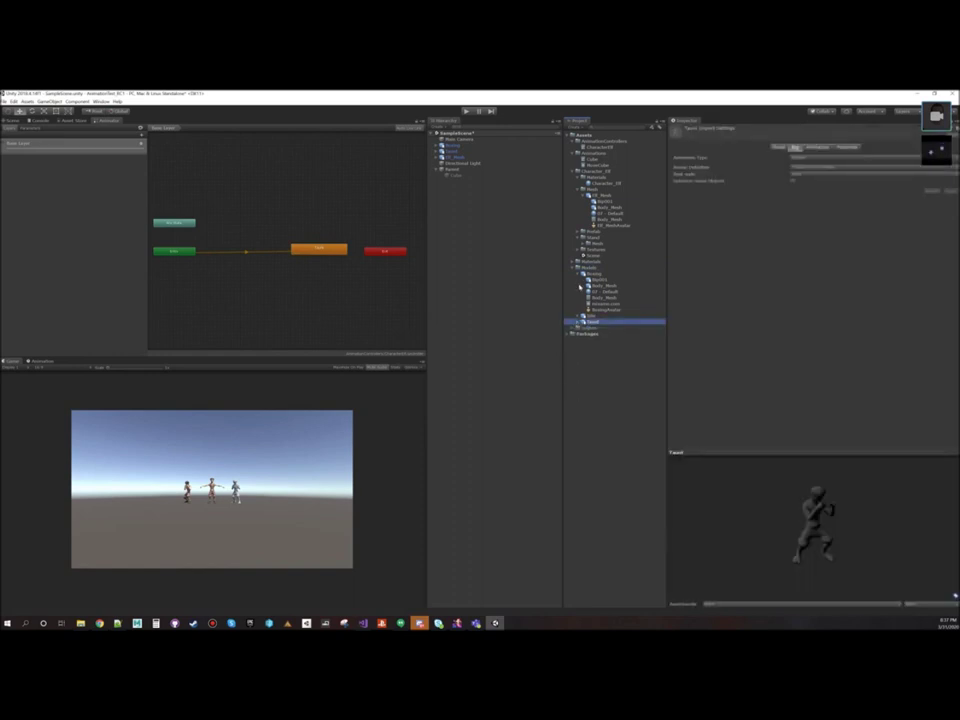
click(577, 274)
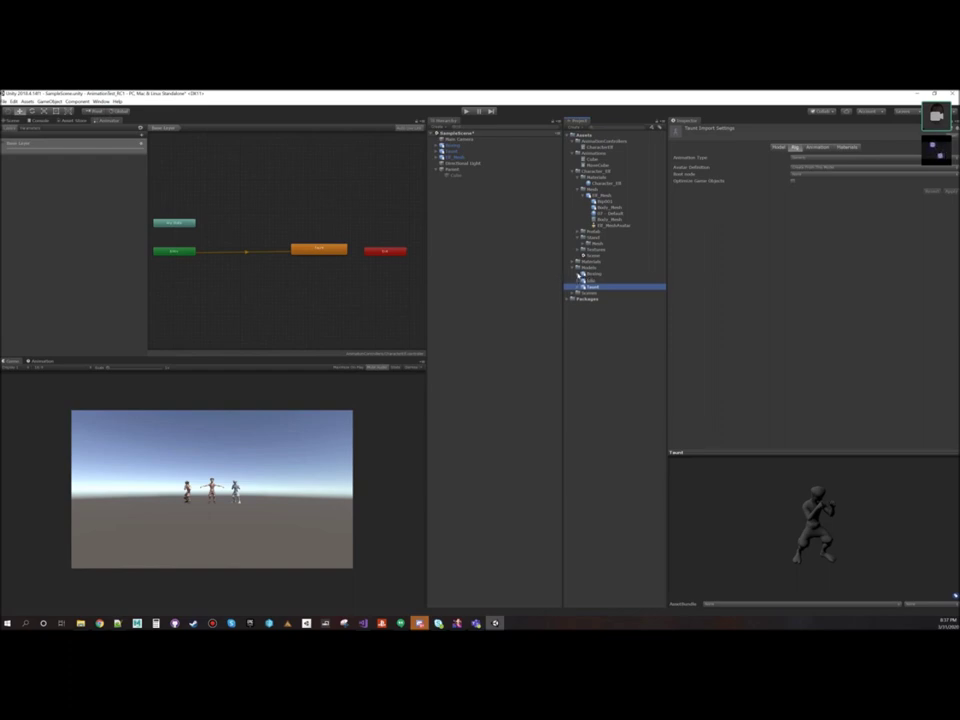
click(578, 274)
click(576, 316)
click(575, 358)
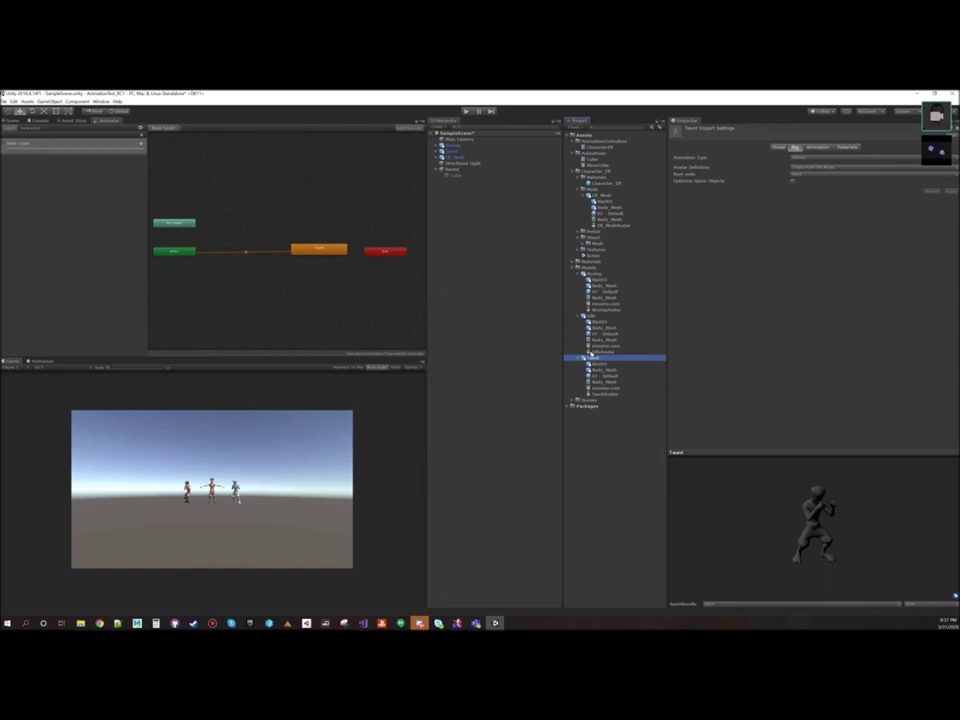
click(592, 346)
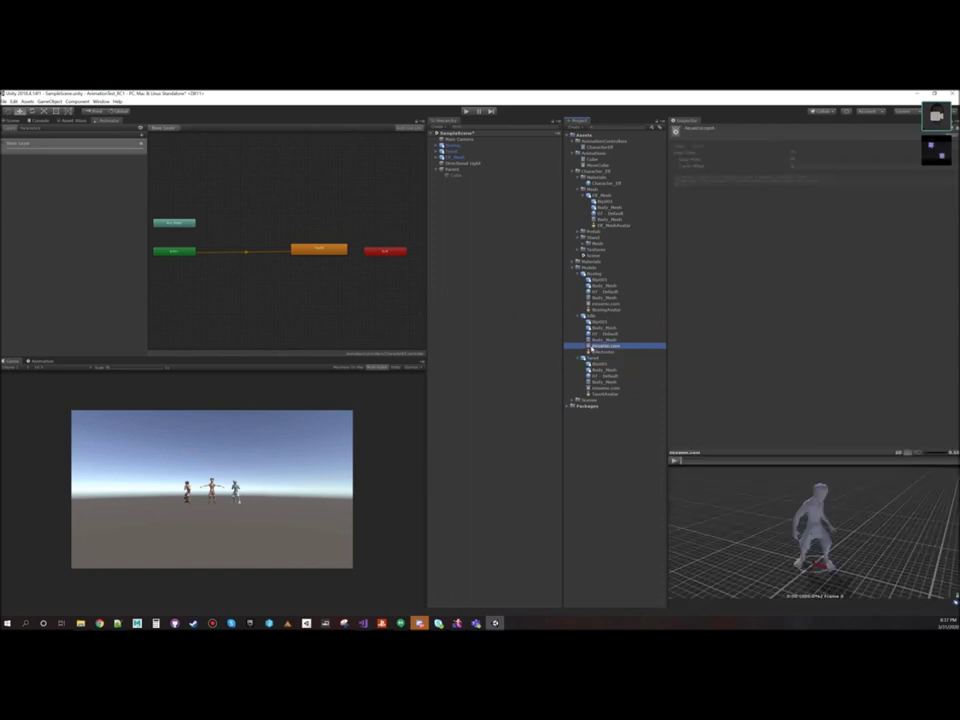
drag(592, 348, 322, 228)
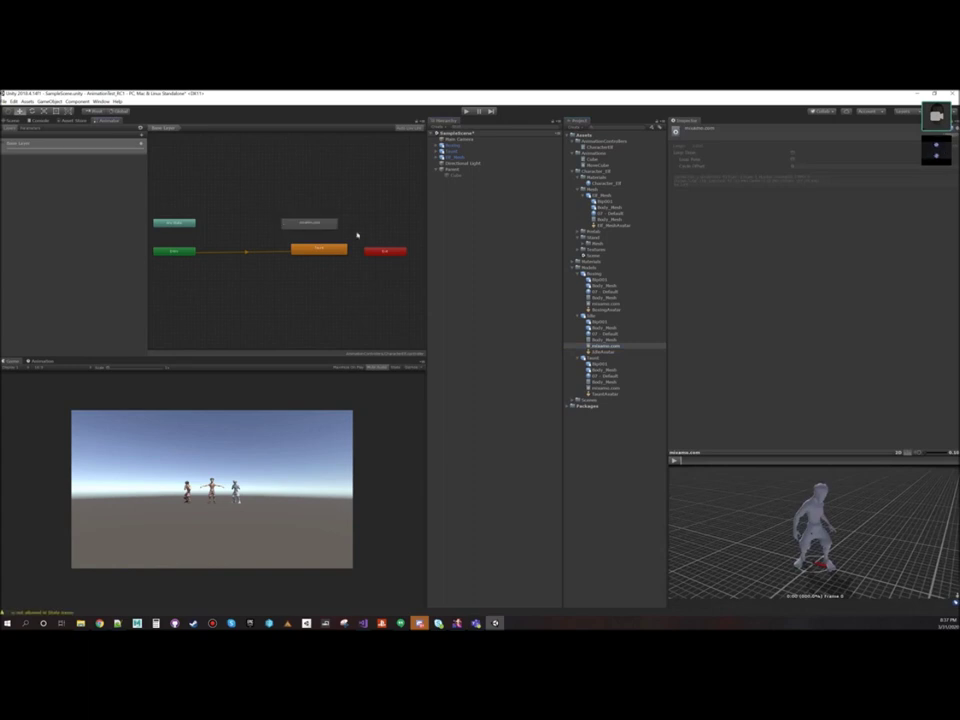
click(307, 225)
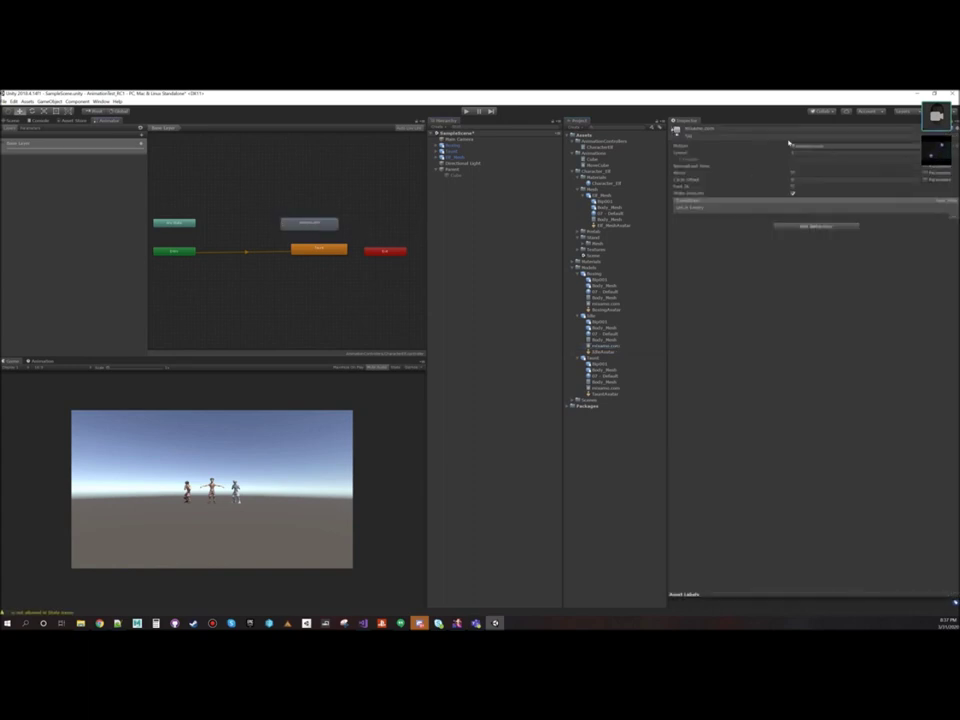
click(705, 128)
text(Idle)
Step: Arrange the Taunt state below Idle and set Idle as the layer's default state
drag(313, 254, 312, 300)
drag(308, 224, 308, 232)
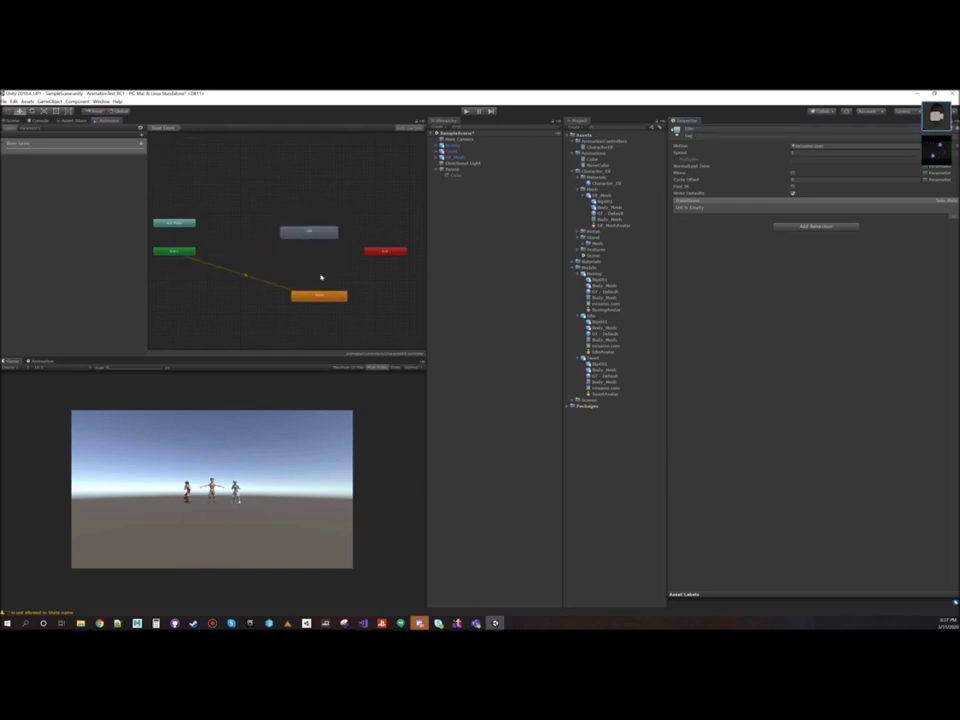
right_click(309, 234)
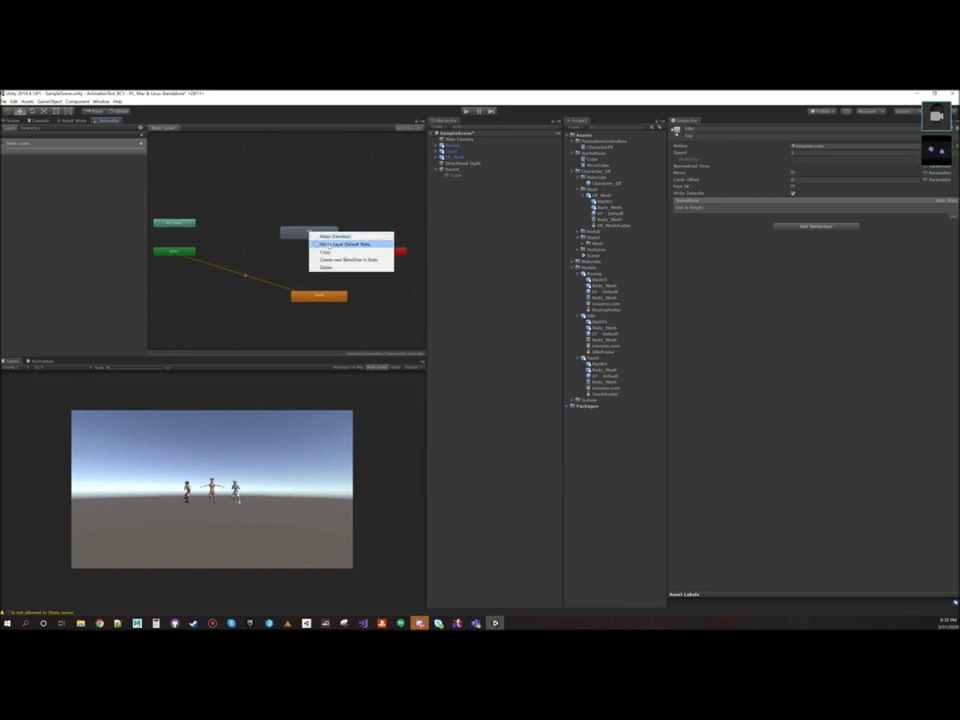
click(334, 248)
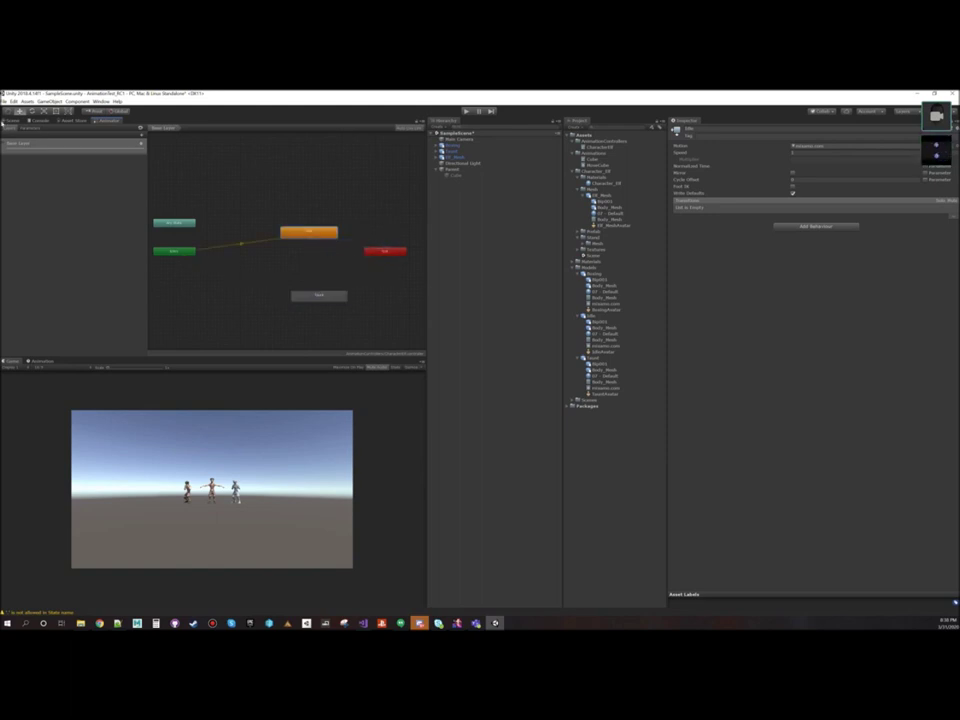
Step: Play-test the three characters in the Scene view and stop playback
click(6, 120)
click(465, 112)
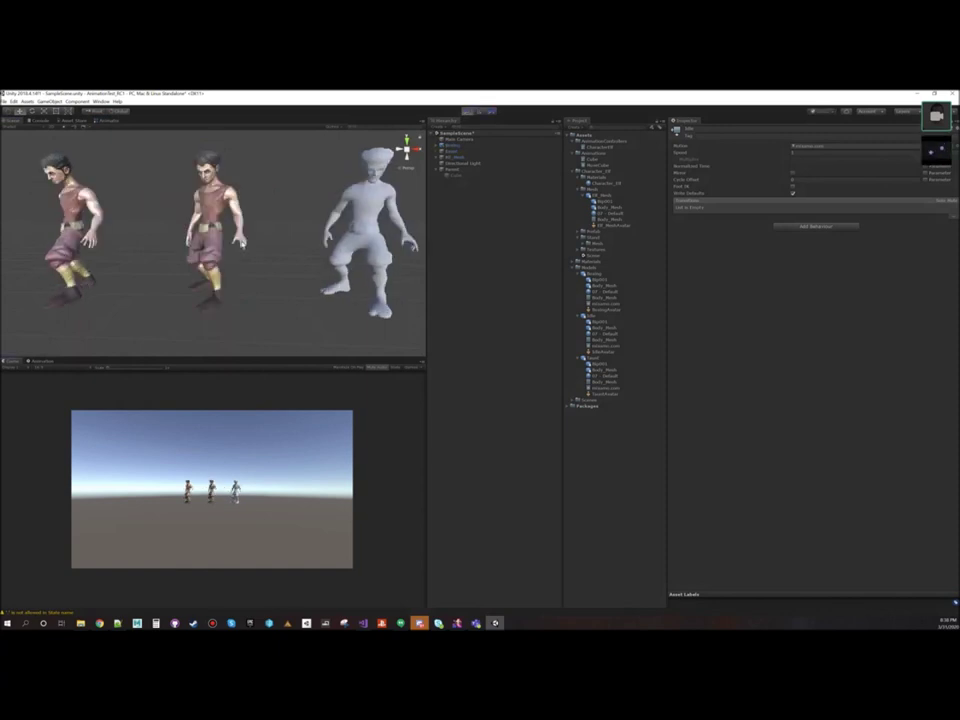
click(466, 112)
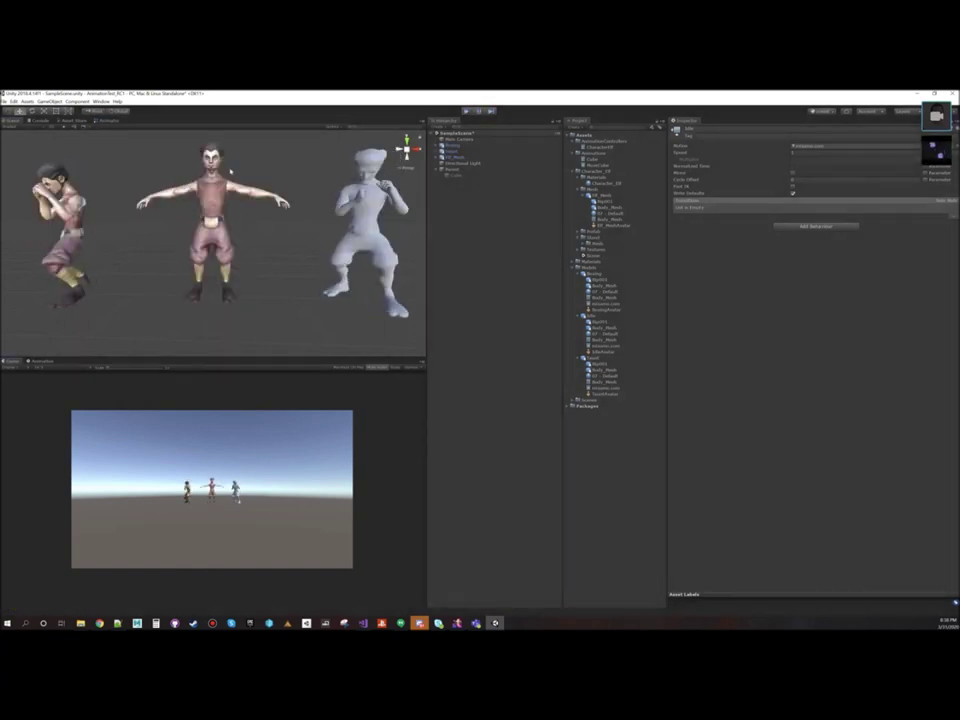
Step: Make a transition from the Idle state to Taunt and align Taunt directly beneath Idle
click(101, 121)
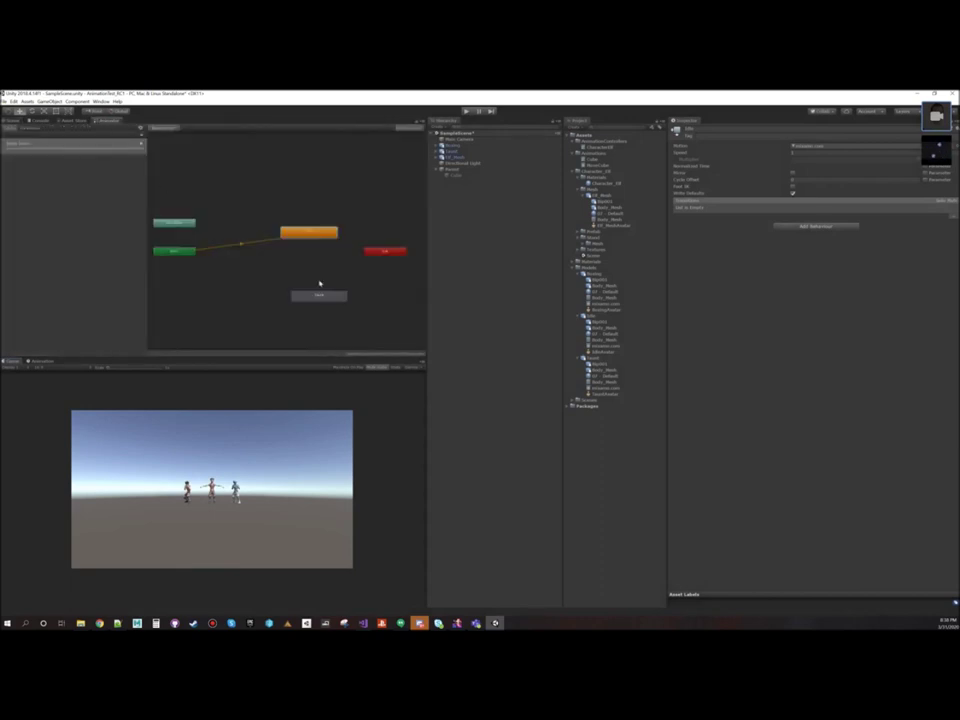
drag(321, 296, 318, 265)
right_click(308, 236)
click(320, 239)
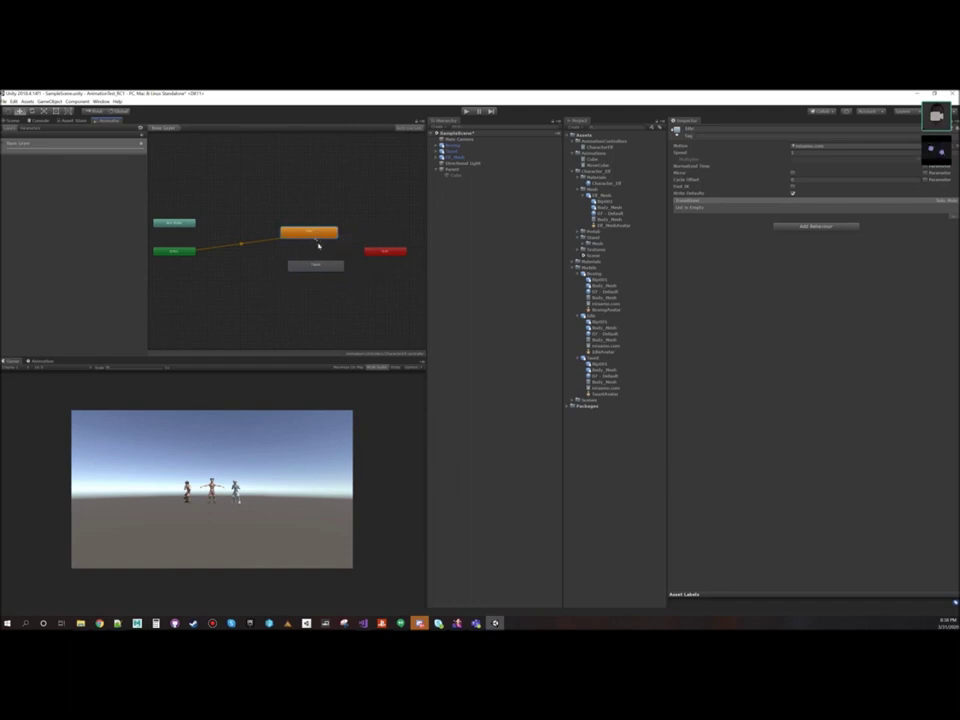
click(310, 266)
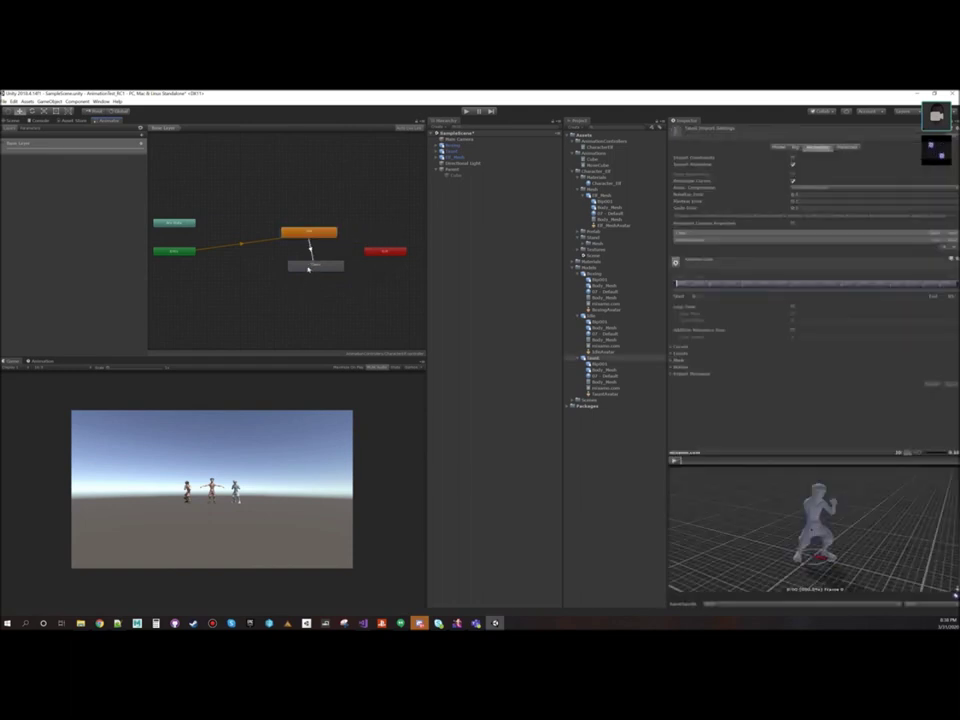
click(308, 268)
drag(302, 272, 299, 273)
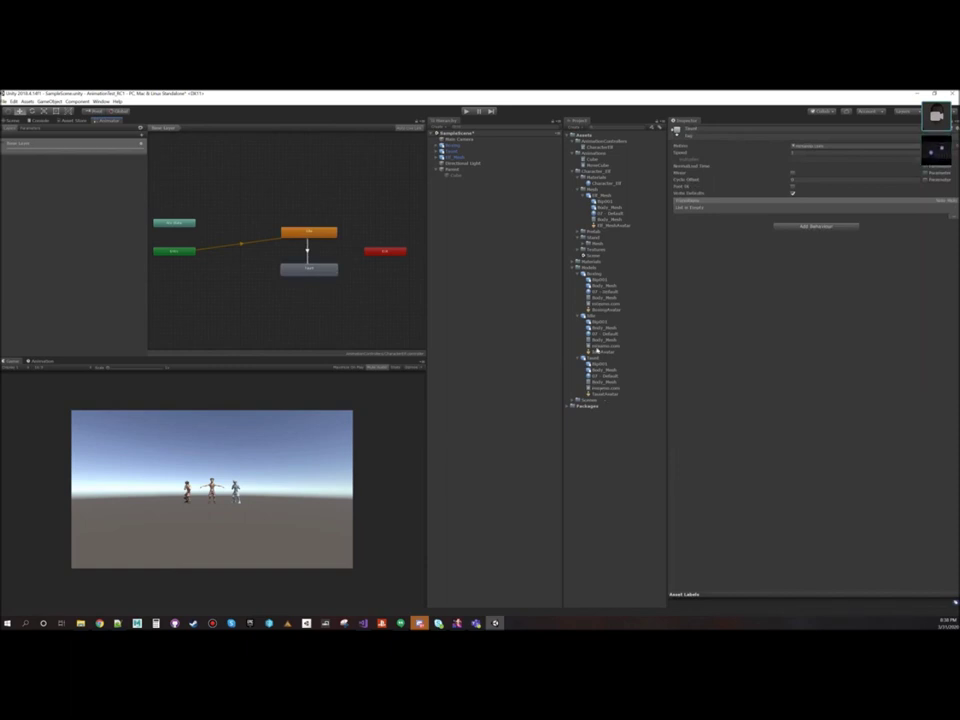
Step: Add the Boxing model's mixamo.com clip as a state named Boxing and place it above Idle
drag(603, 304, 352, 192)
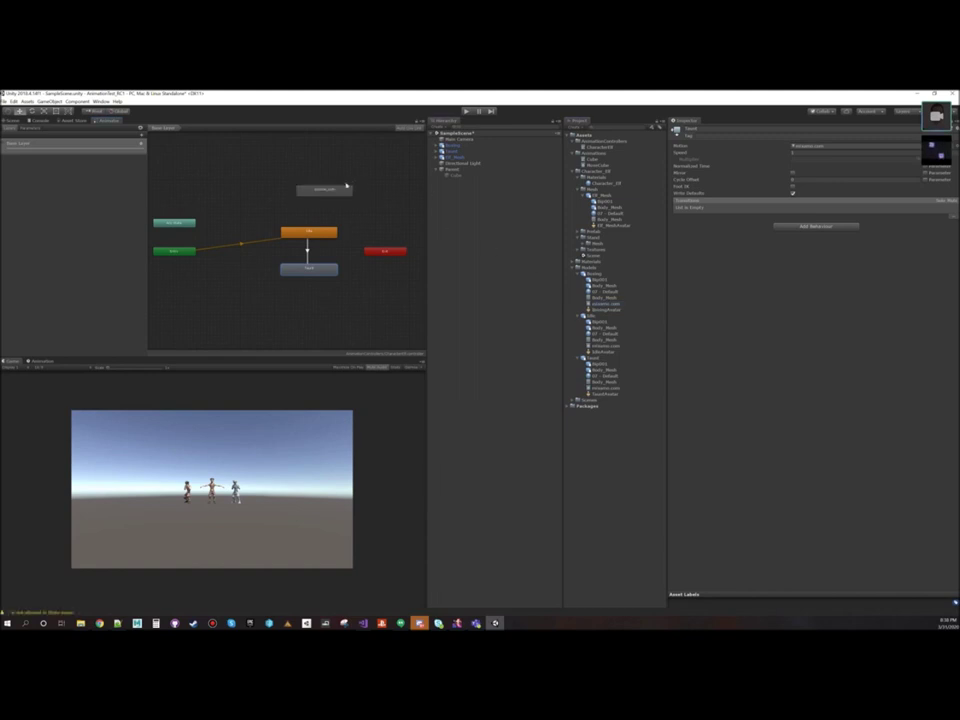
click(326, 189)
text(Boxing)
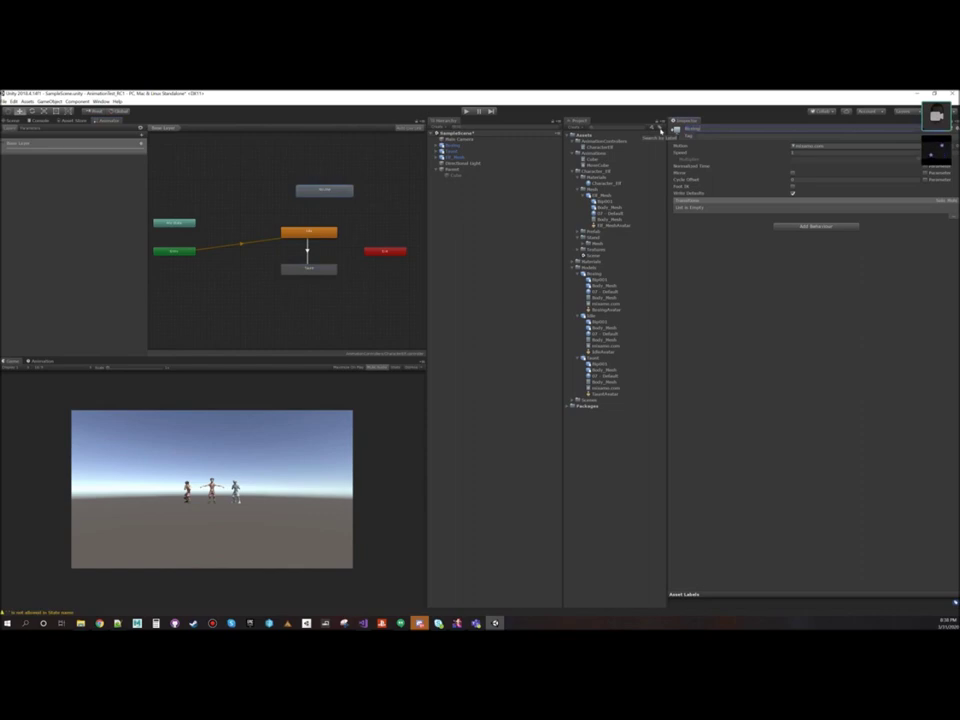
drag(316, 190, 301, 187)
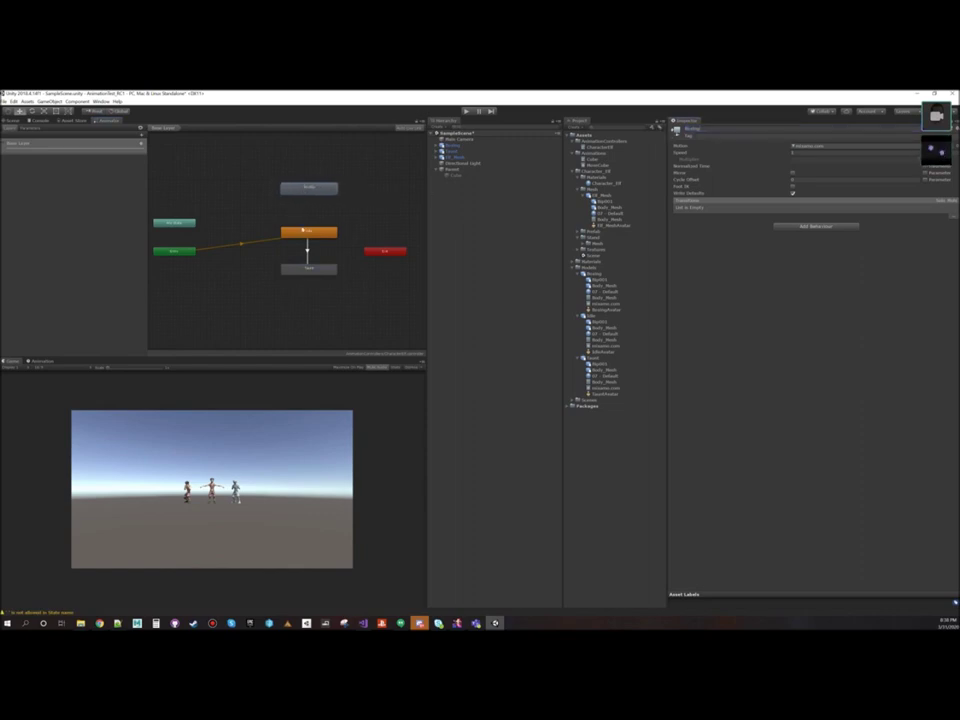
Step: Make a transition from Idle to Boxing and inspect the settings of both transitions leaving Idle
right_click(304, 230)
click(318, 237)
click(310, 189)
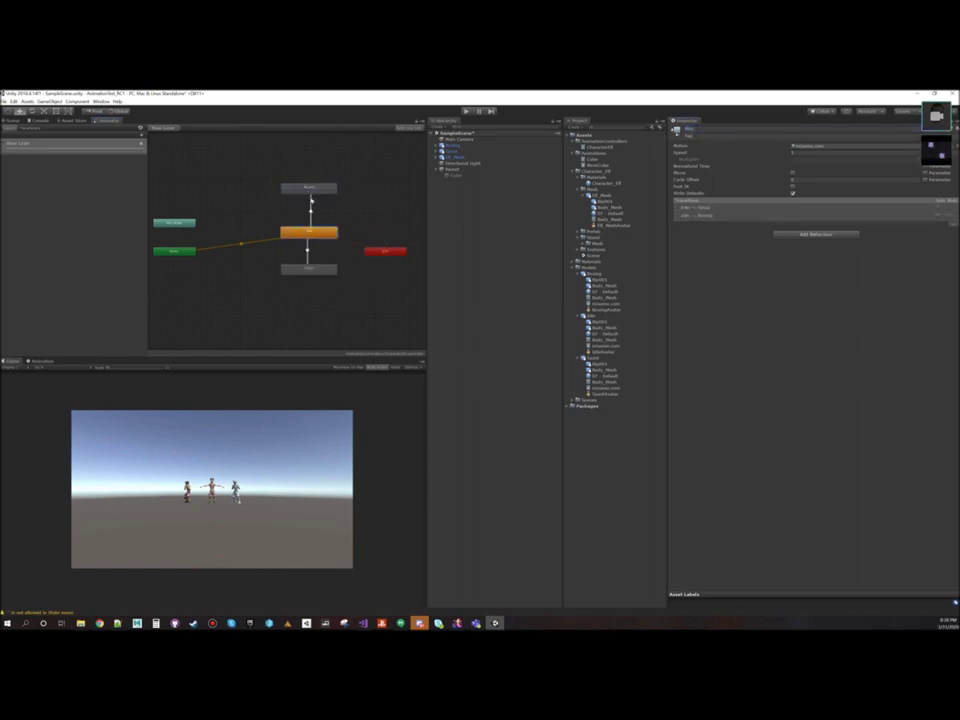
click(310, 210)
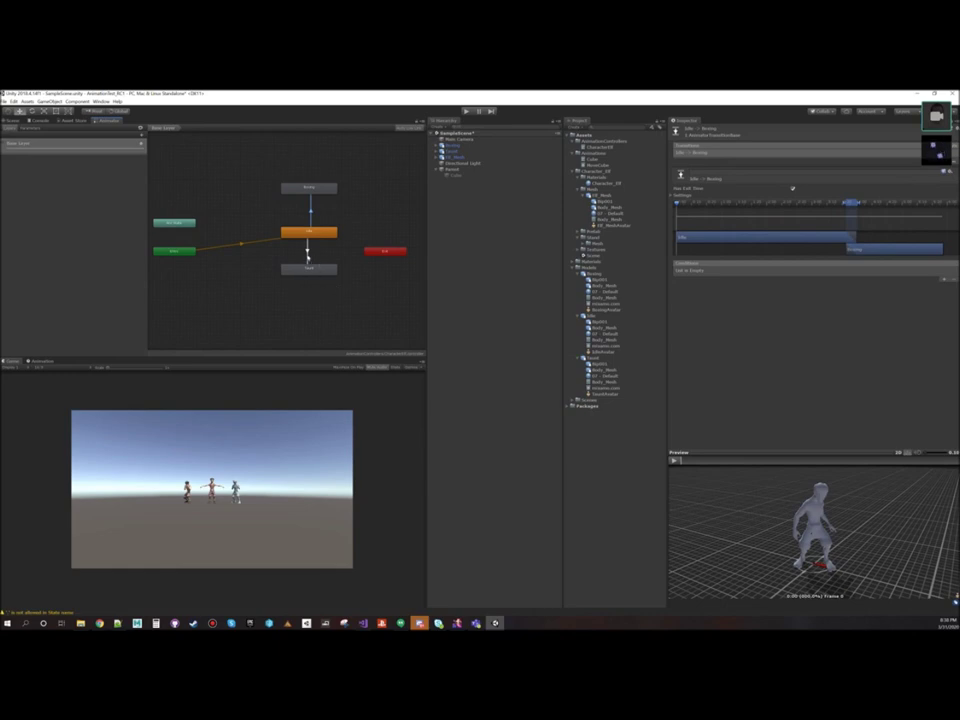
click(307, 253)
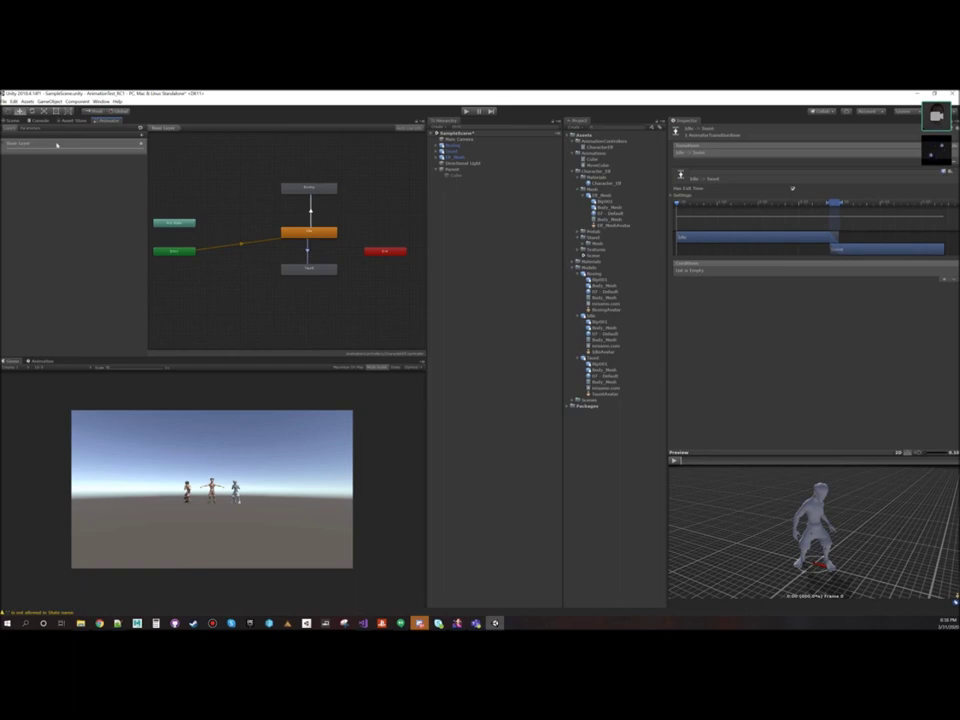
Step: Play-test with Elf_Mesh selected, watching its active states in the animator graph, and end the run
click(12, 120)
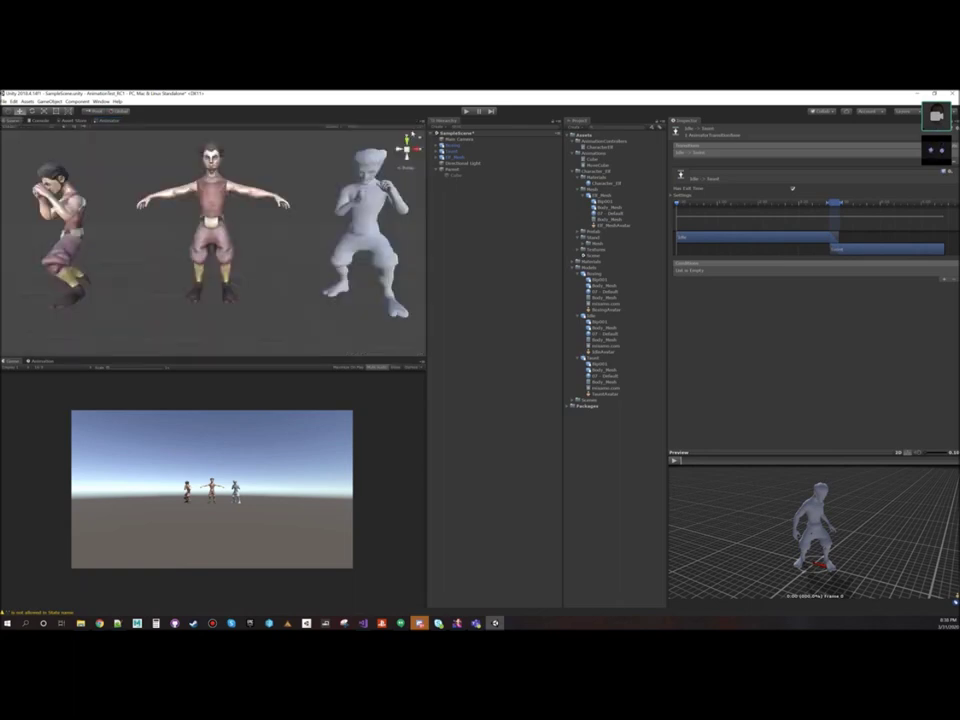
mouse_move(105, 122)
mouse_down()
mouse_move(99, 229)
mouse_move(98, 119)
mouse_up()
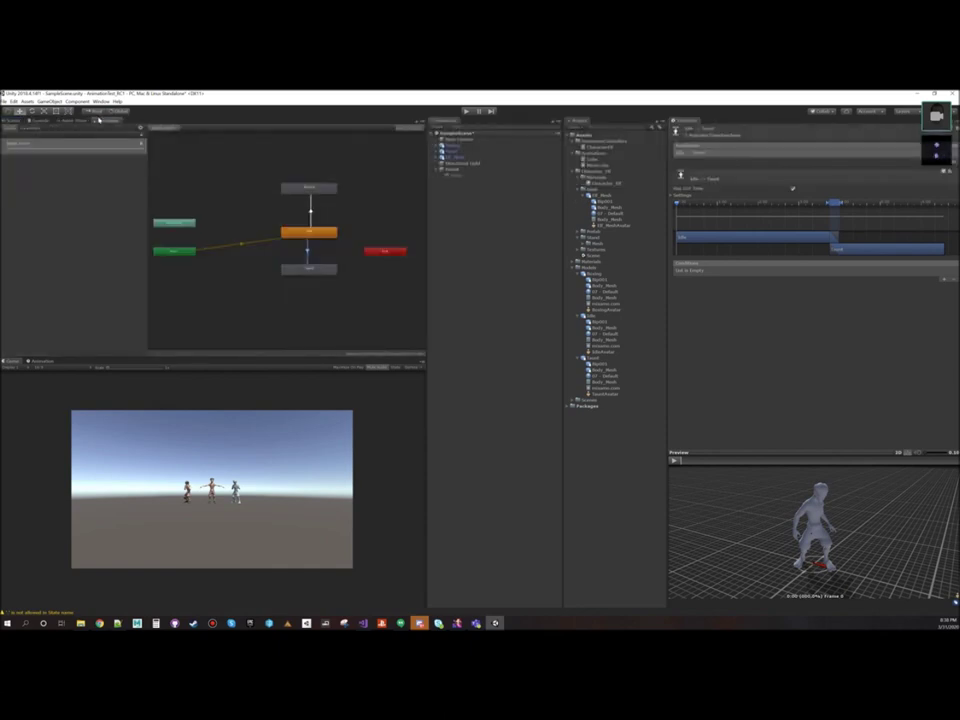
click(452, 157)
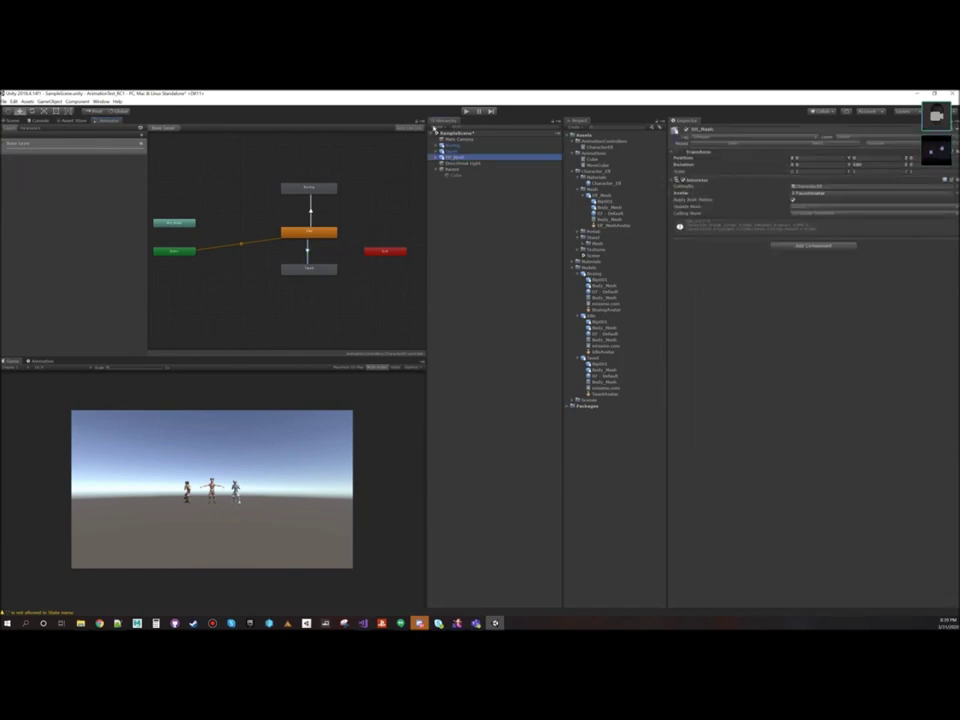
click(465, 112)
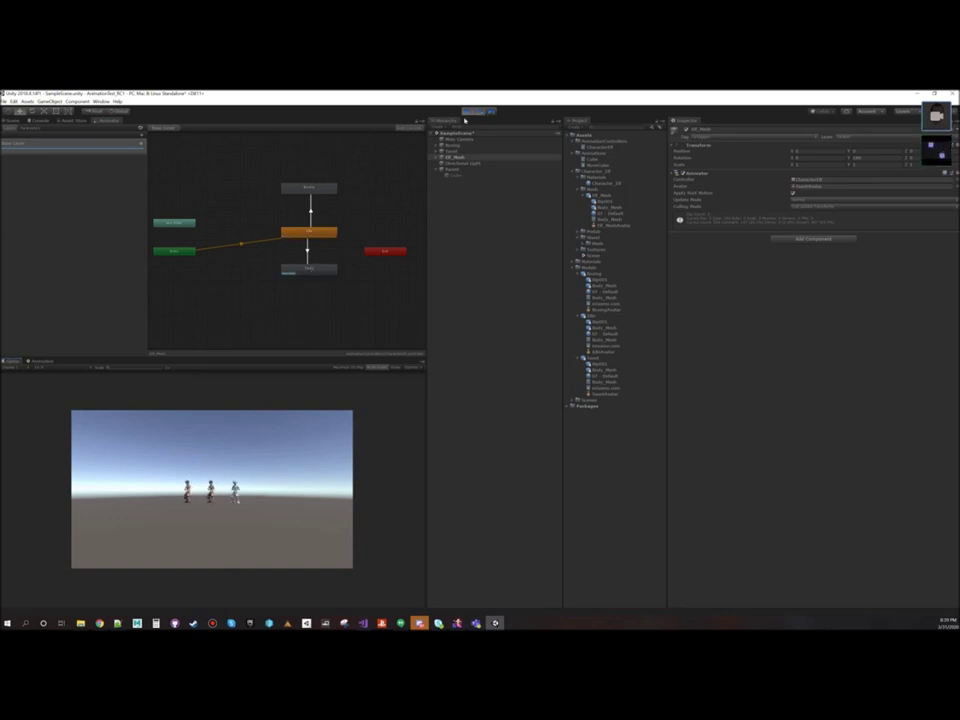
click(479, 112)
Step: Move the Main Camera along its viewing axis much closer to the three characters
click(12, 120)
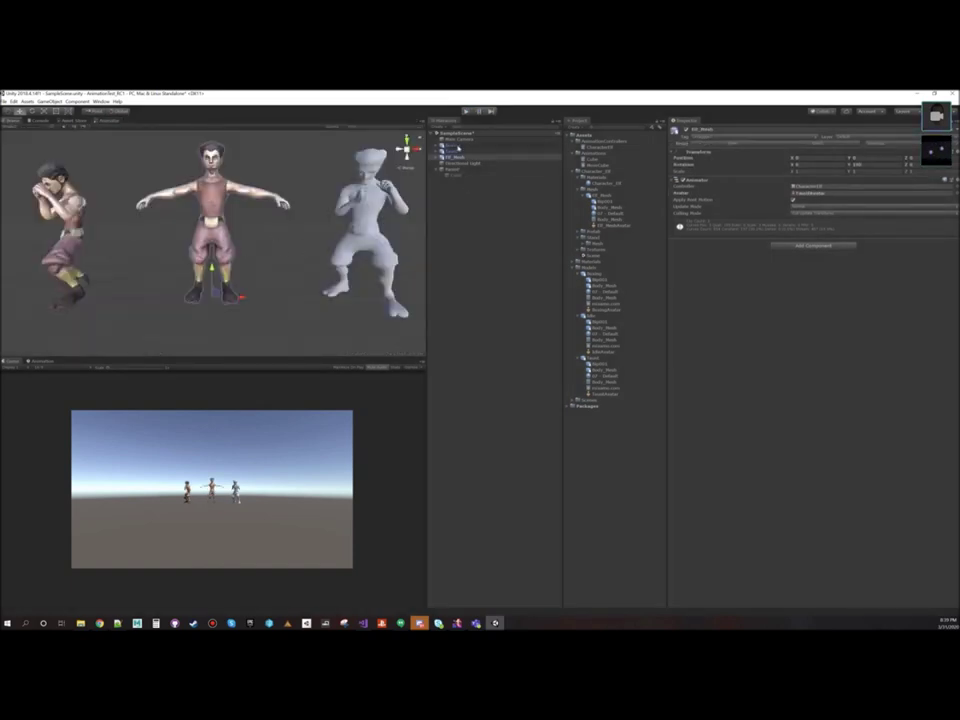
click(459, 141)
double_click(459, 141)
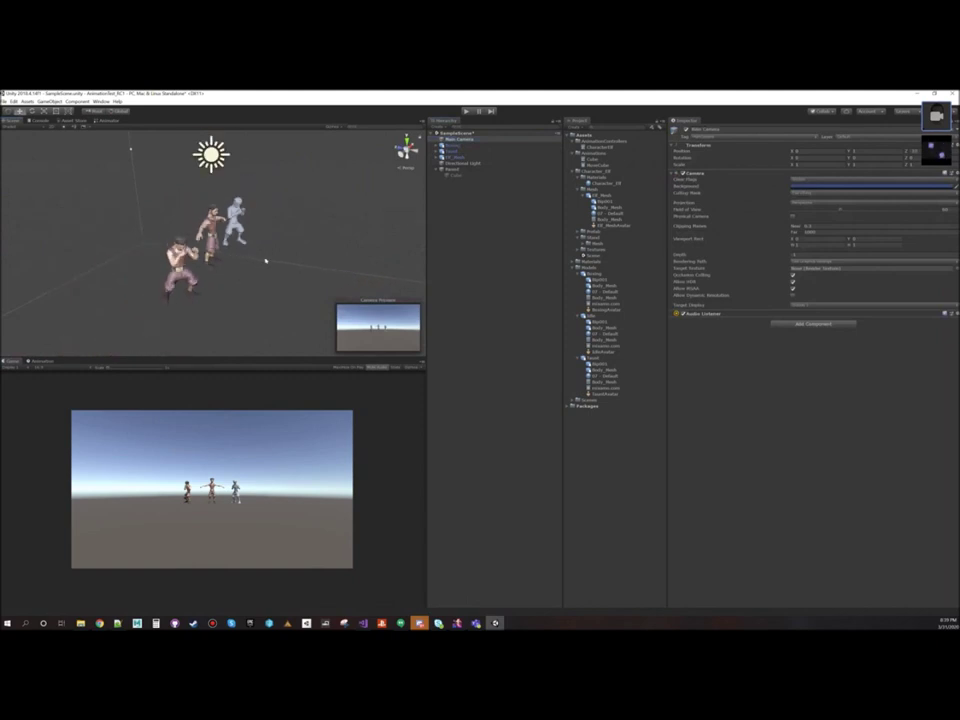
alt+drag(259, 264, 242, 281)
middle_drag(242, 281, 225, 279)
drag(386, 250, 212, 250)
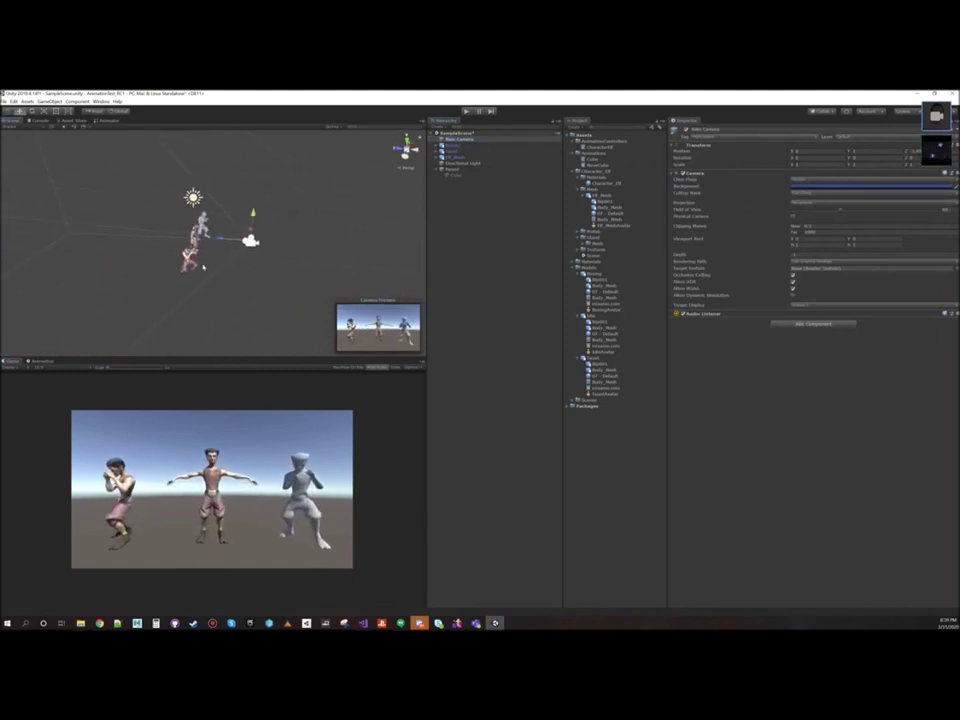
Step: Play-test the closer camera view alongside the animator graph and stop playback
click(466, 112)
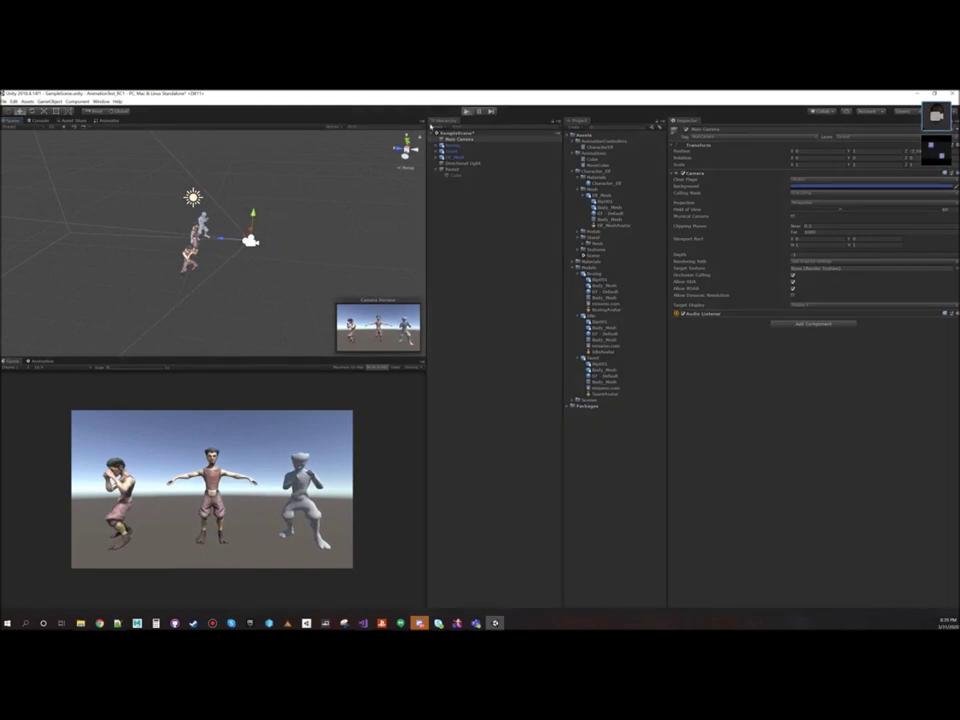
click(109, 121)
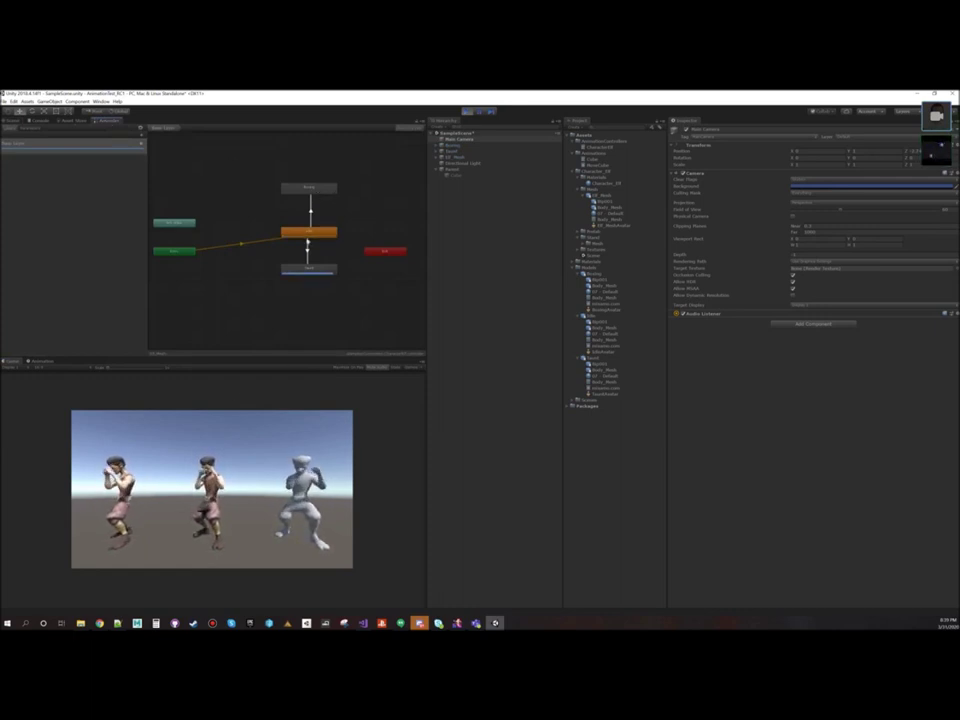
click(466, 111)
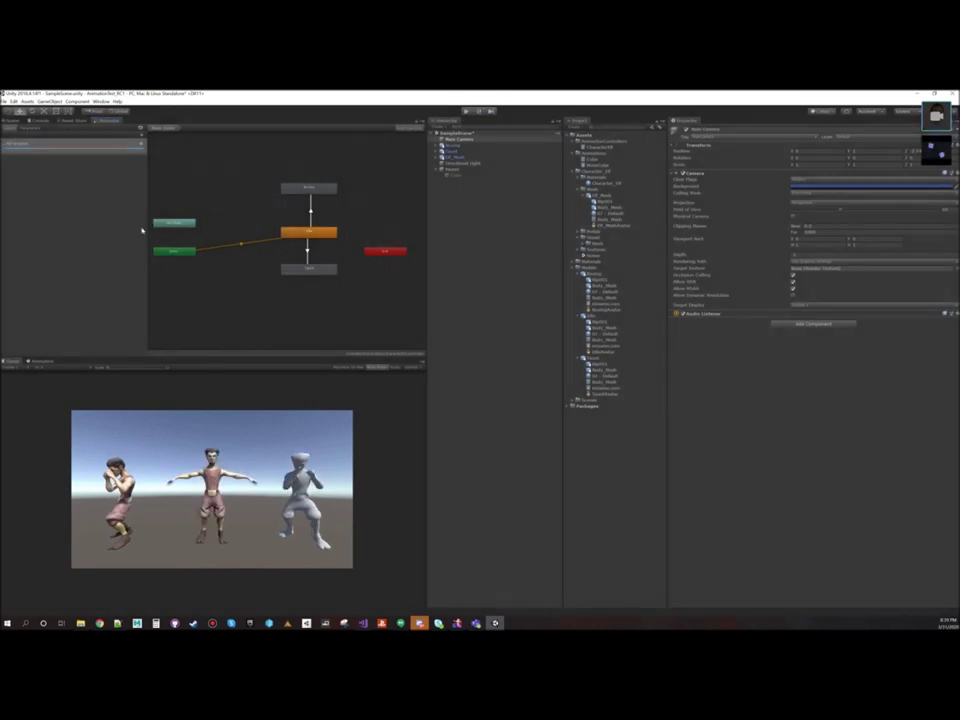
Step: Add a Bool parameter to the controller and name it for the switch to boxing
click(32, 129)
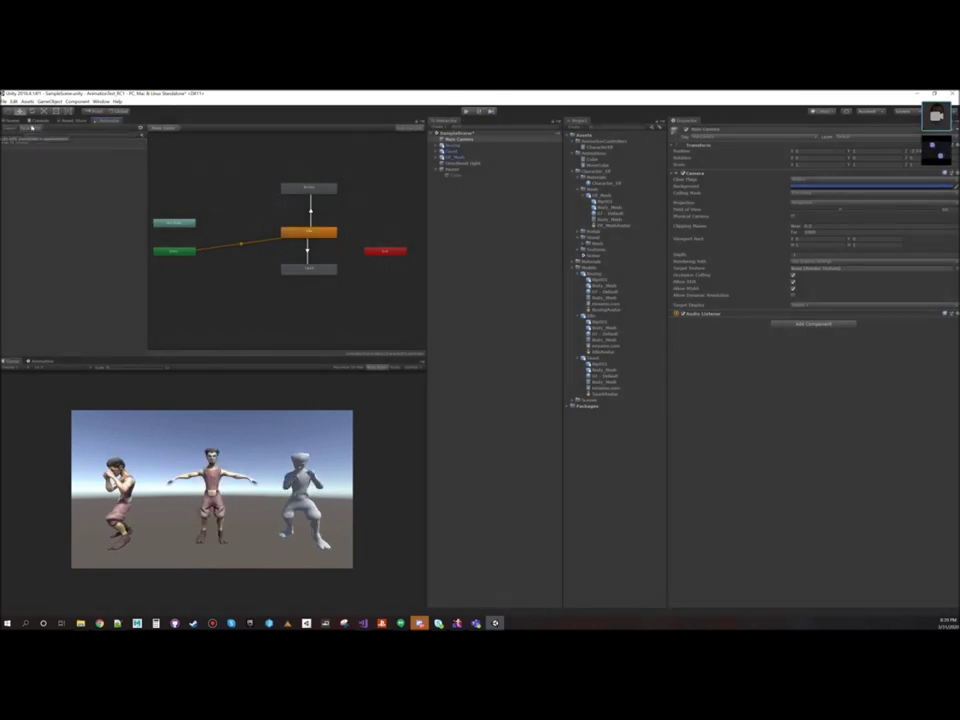
click(141, 136)
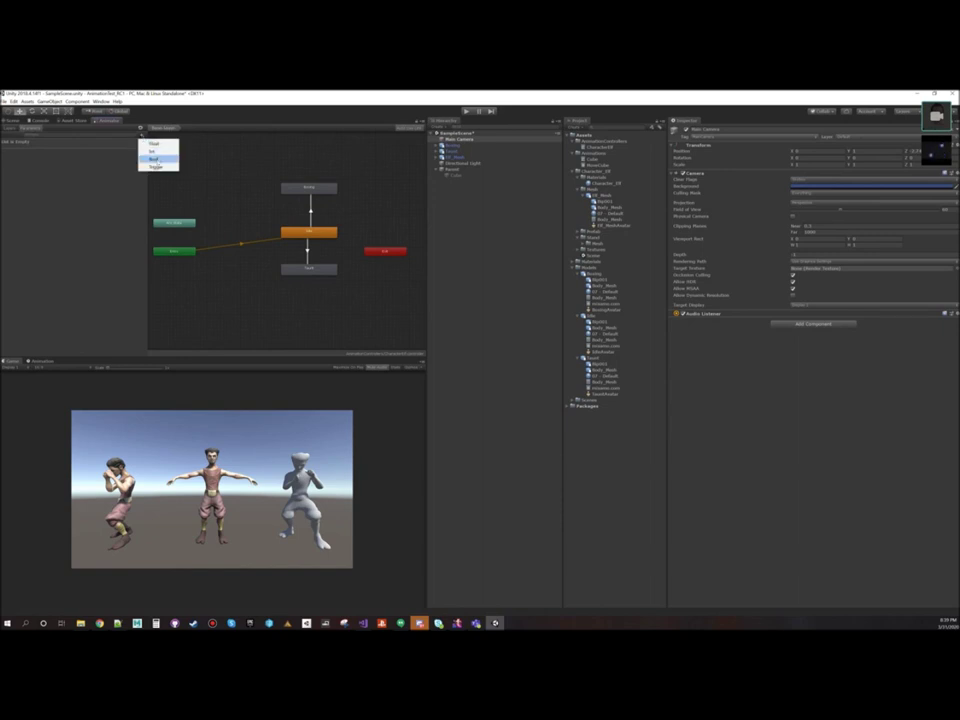
click(154, 159)
text(Boxing)
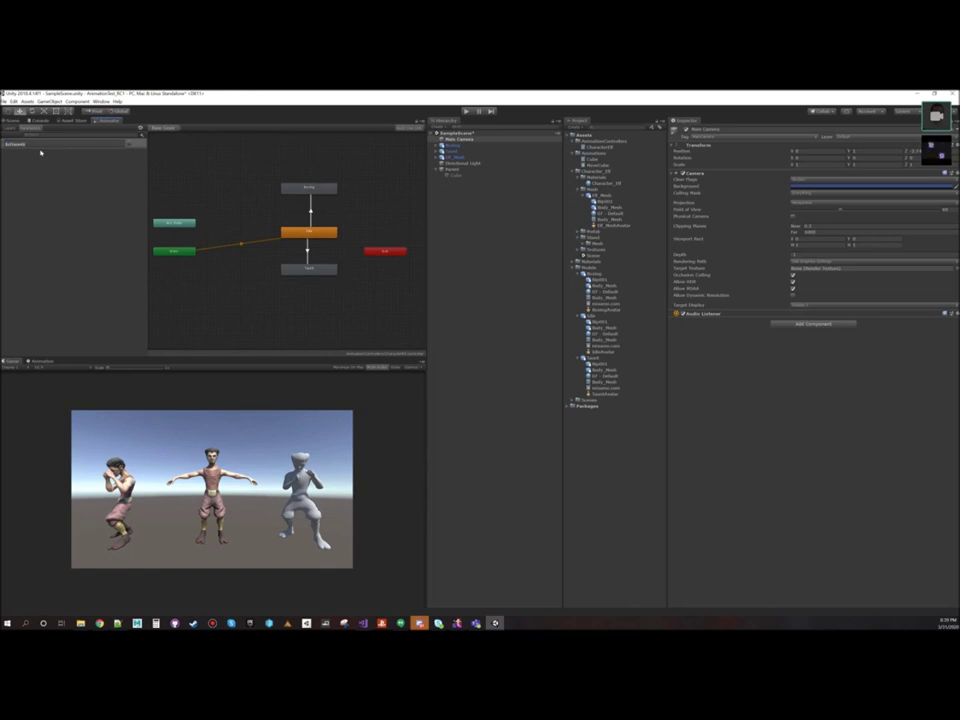
key(BackSpace)
key(BackSpace)
key(BackSpace)
text(ToBo)
key(Return)
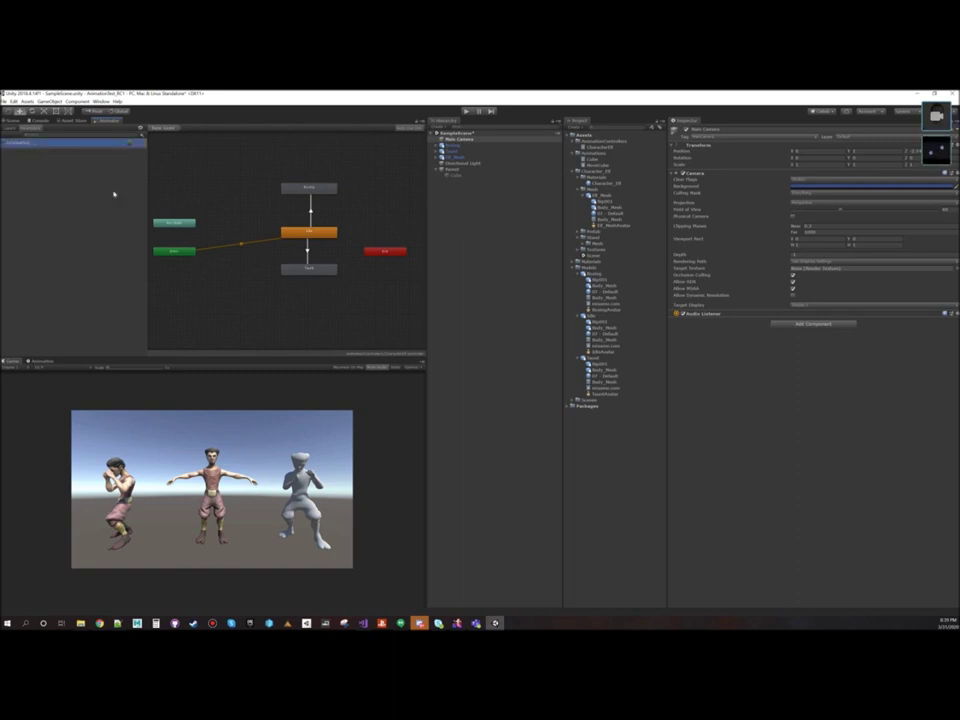
Step: Add an IsTaunting condition to the transition from Idle to Taunt
click(307, 252)
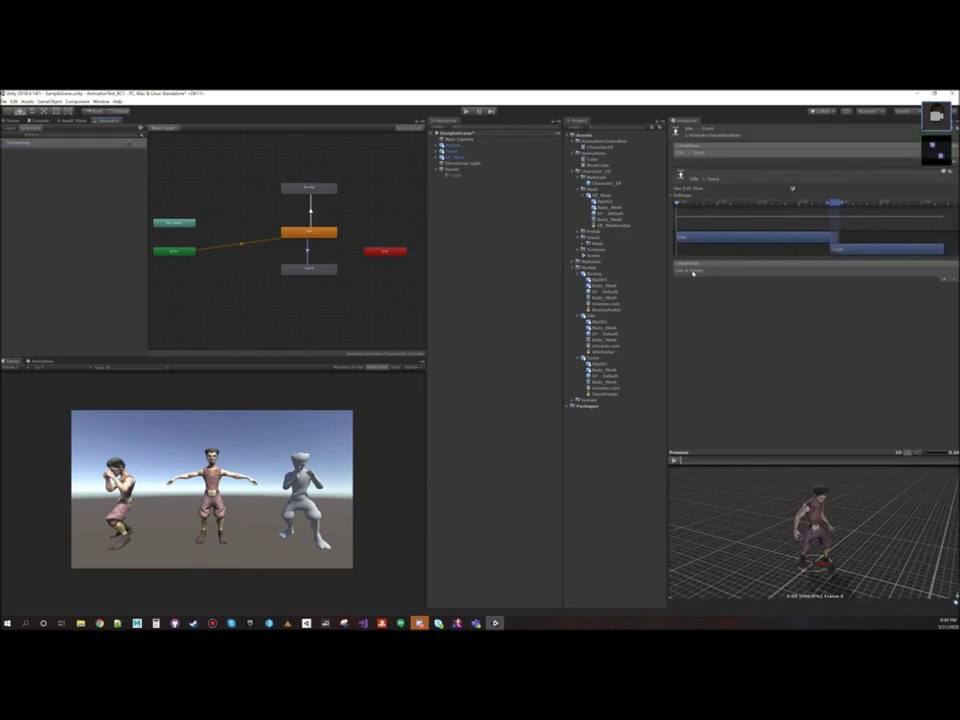
click(941, 280)
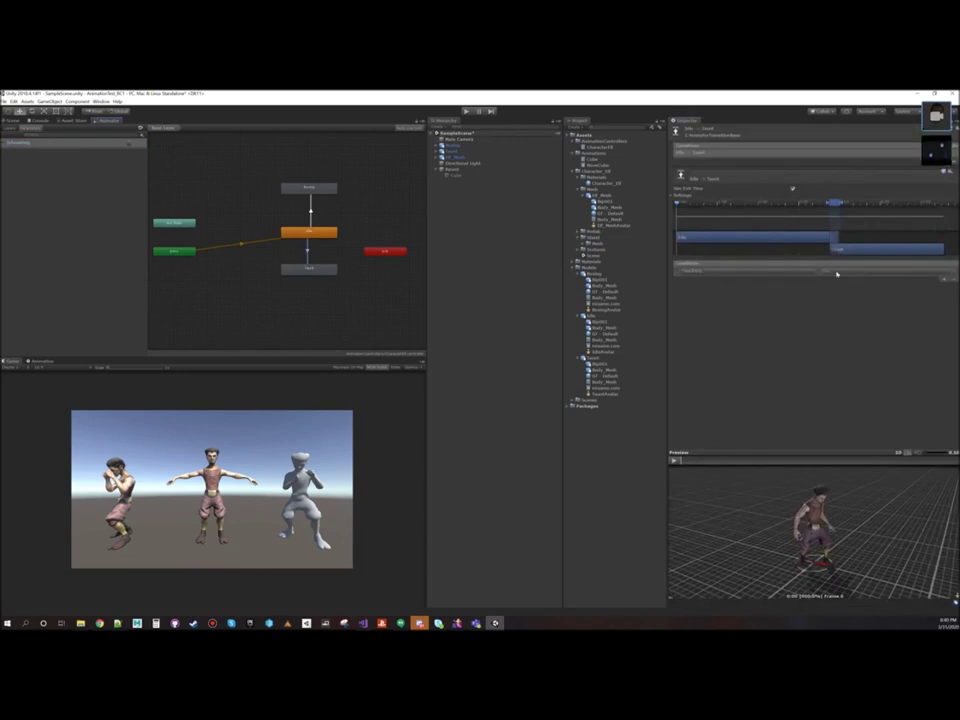
Step: Add a Bool parameter named IsBoxing and set it as the condition of the transition from Idle to Boxing
click(311, 211)
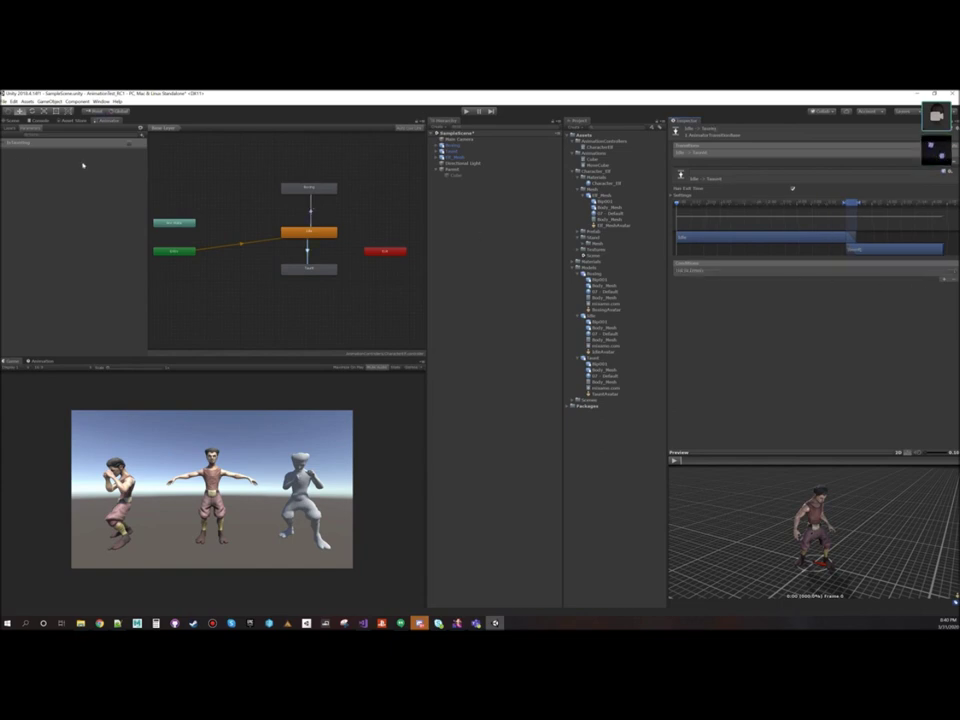
click(140, 128)
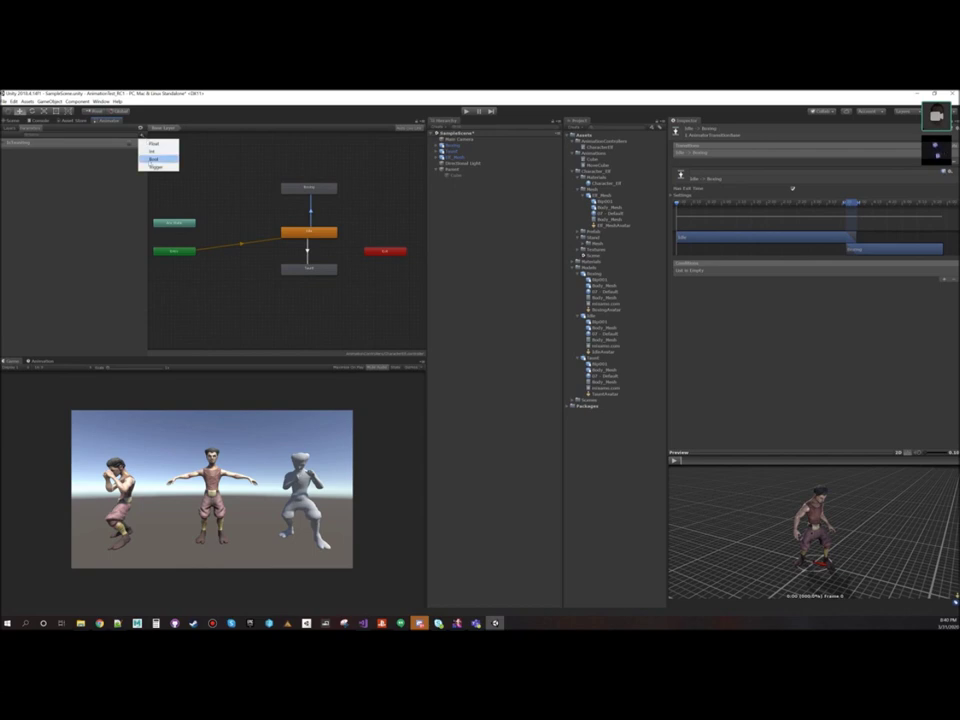
click(148, 158)
text(is)
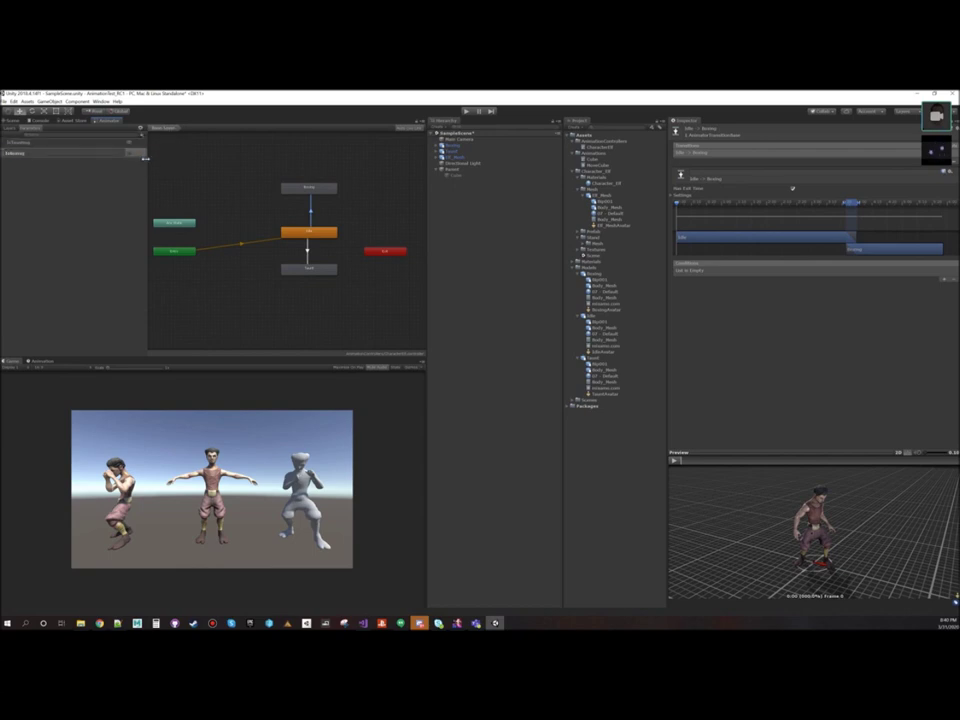
text(Boxing)
key(Return)
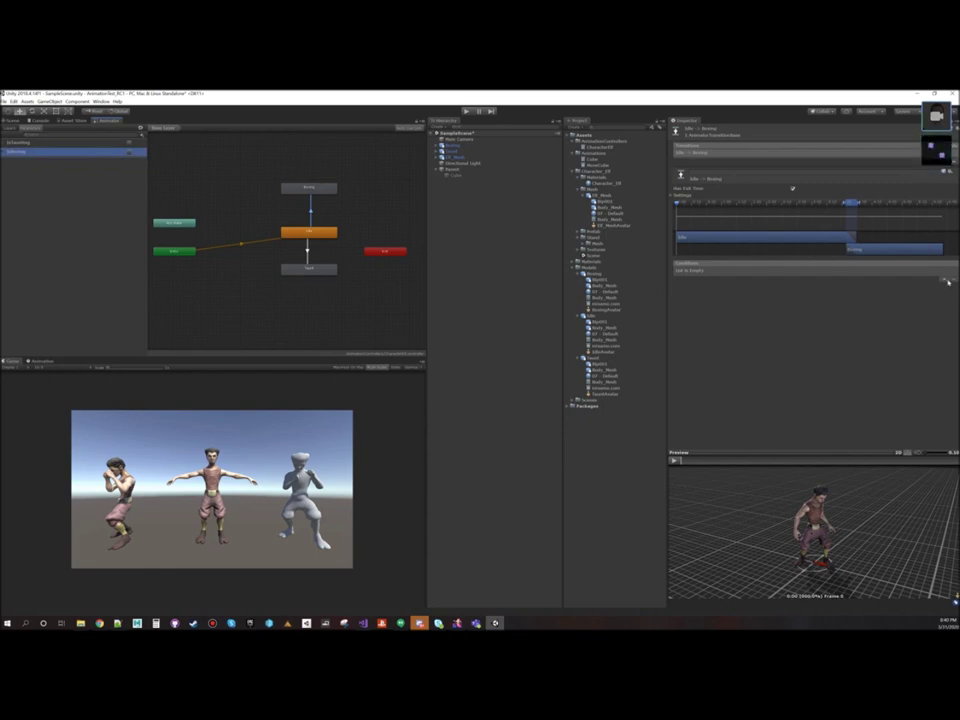
click(945, 281)
click(804, 278)
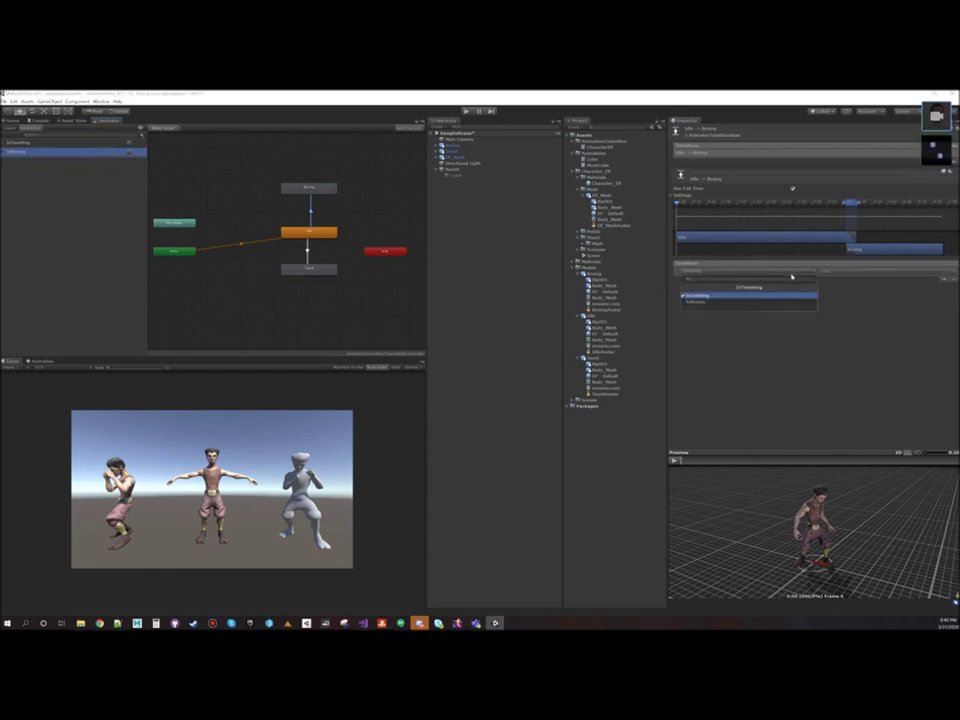
click(735, 302)
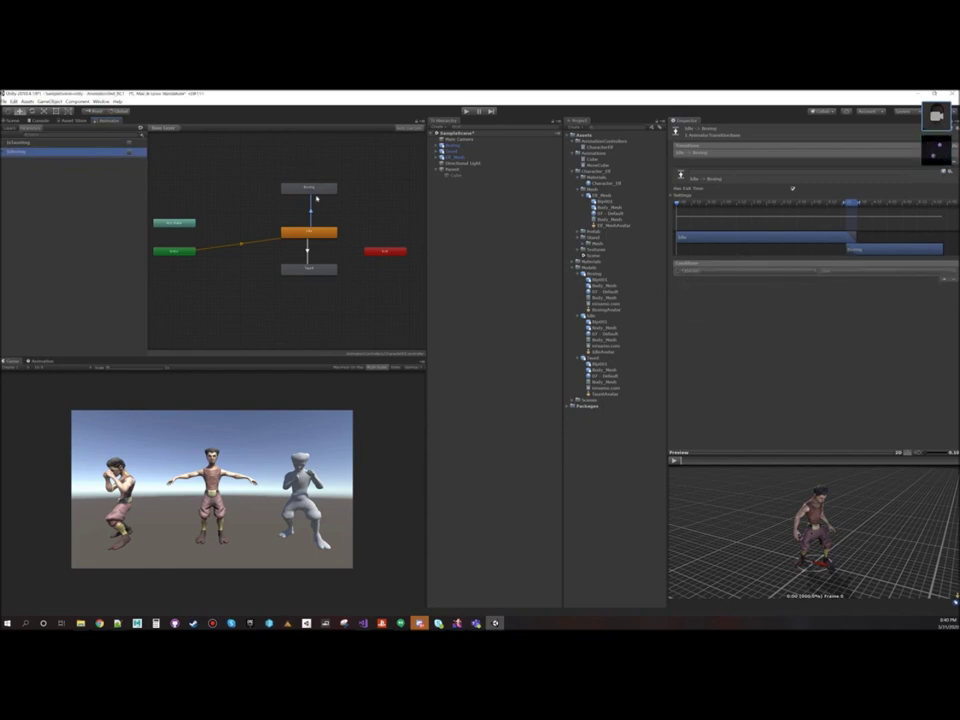
Step: Make return transitions from the Boxing state to Idle and from the Taunt state to Idle
click(317, 189)
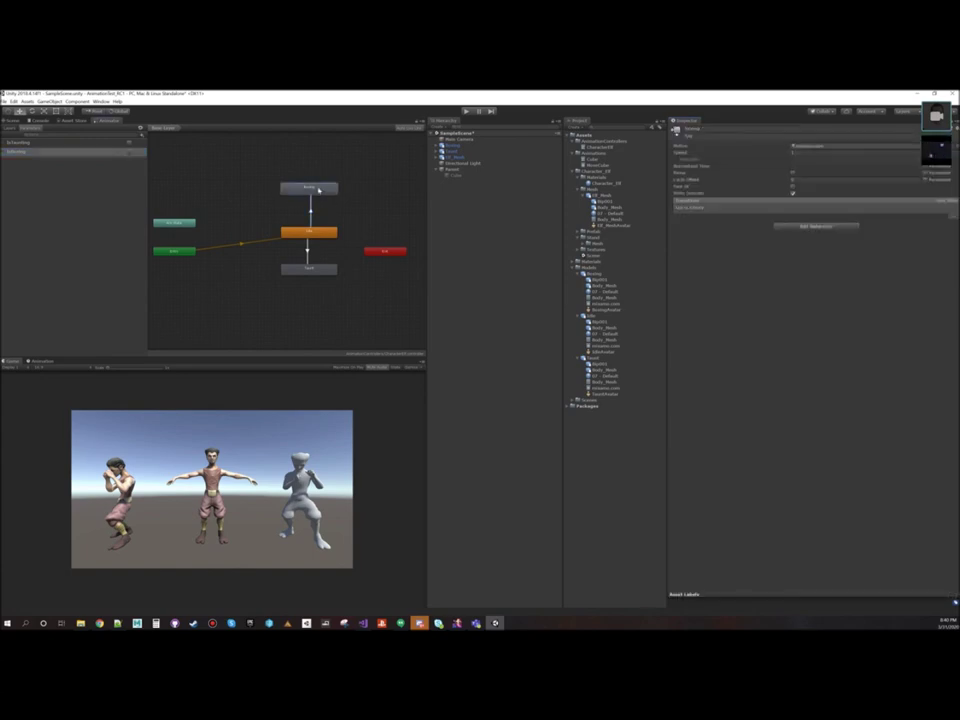
right_click(317, 189)
click(336, 193)
click(319, 231)
right_click(311, 269)
click(322, 276)
click(309, 232)
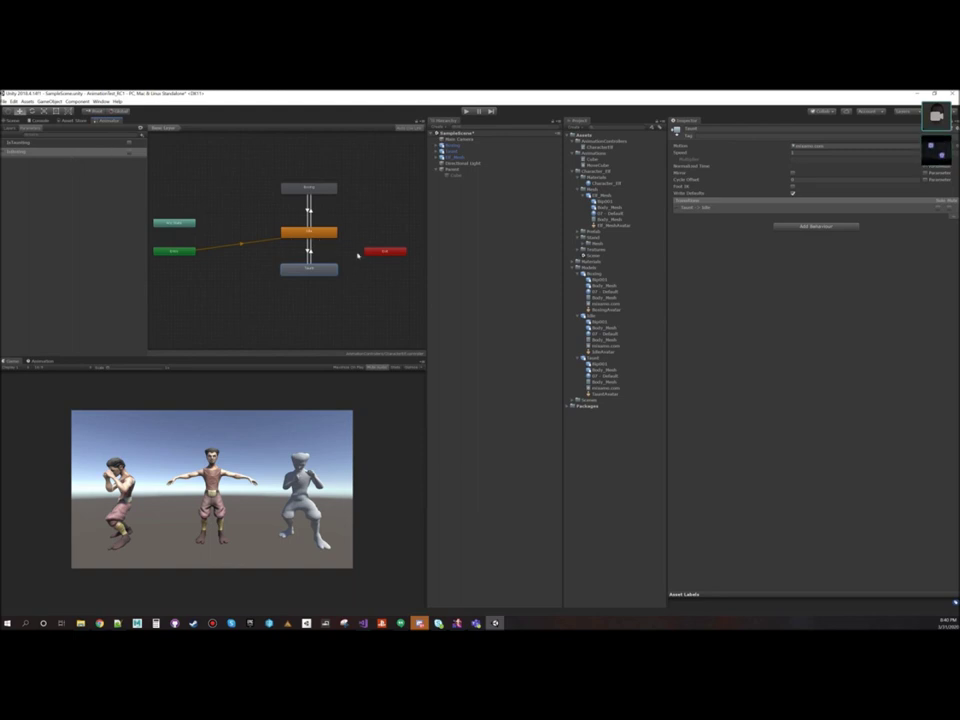
Step: Play-test the scene with the animator graph in view to check the Idle state, and stop playback
click(13, 121)
click(107, 121)
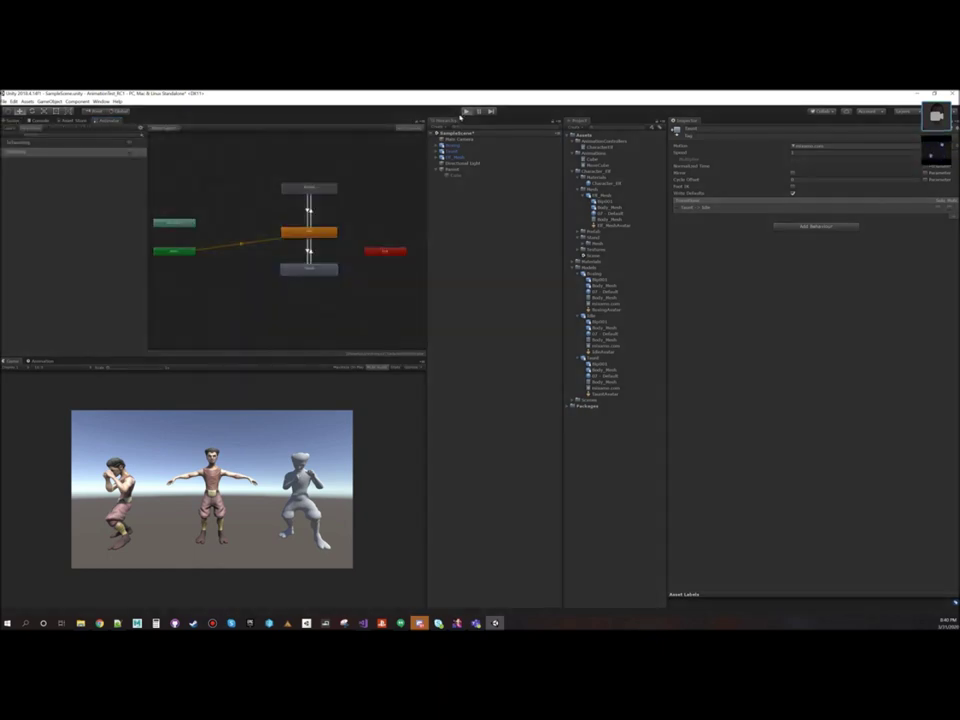
click(464, 112)
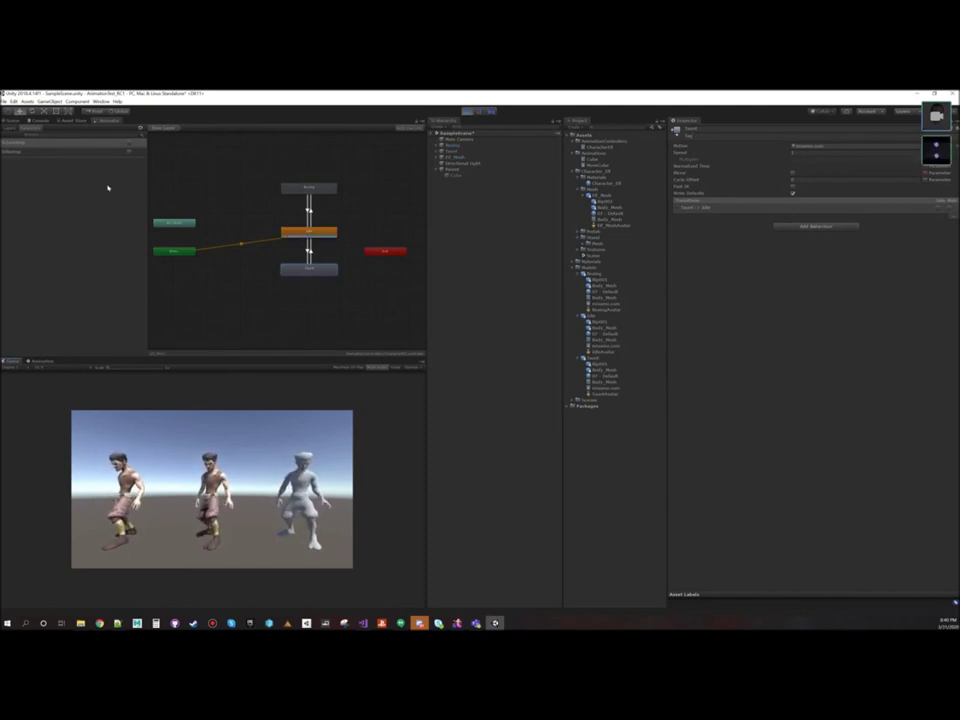
click(467, 111)
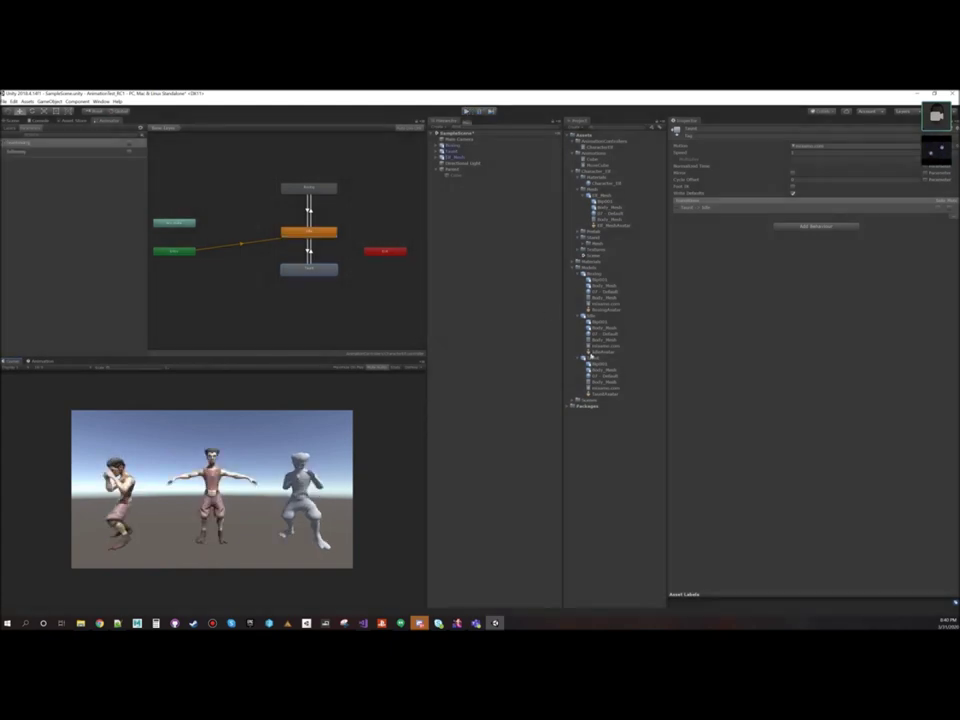
Step: Enable Loop Time for the Idle model's mixamo.com clip in its animation import settings and apply the change
click(308, 231)
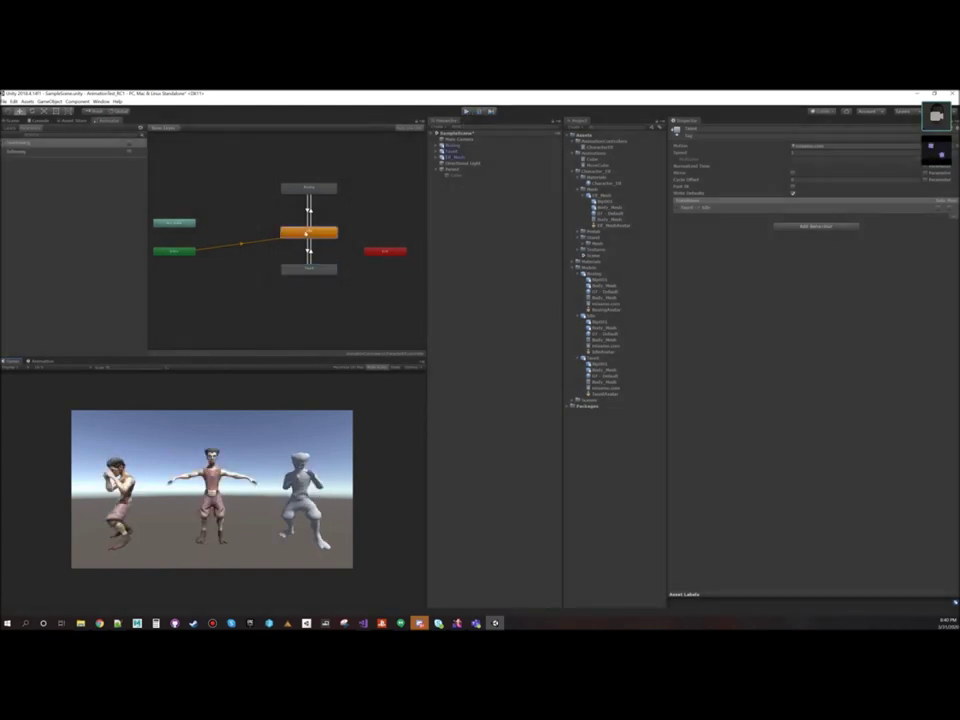
click(806, 147)
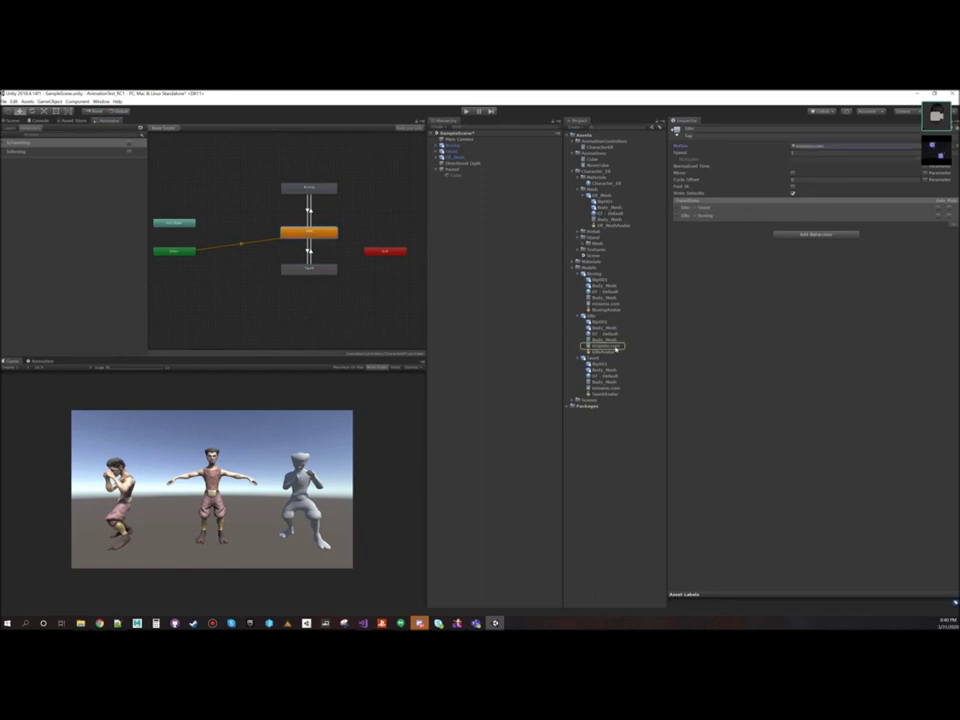
click(610, 346)
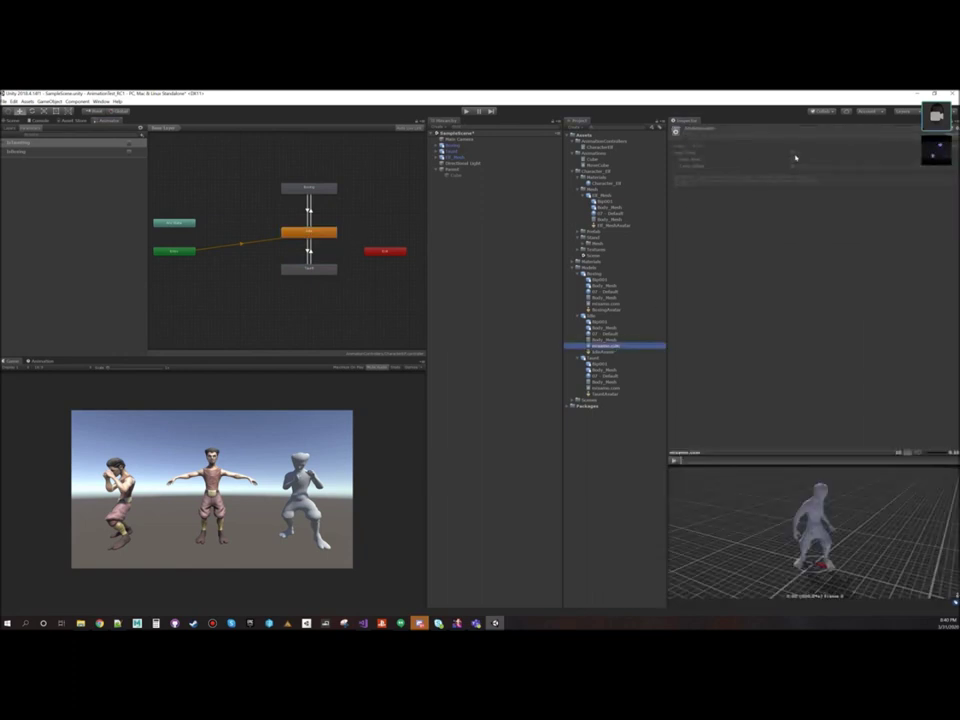
click(598, 317)
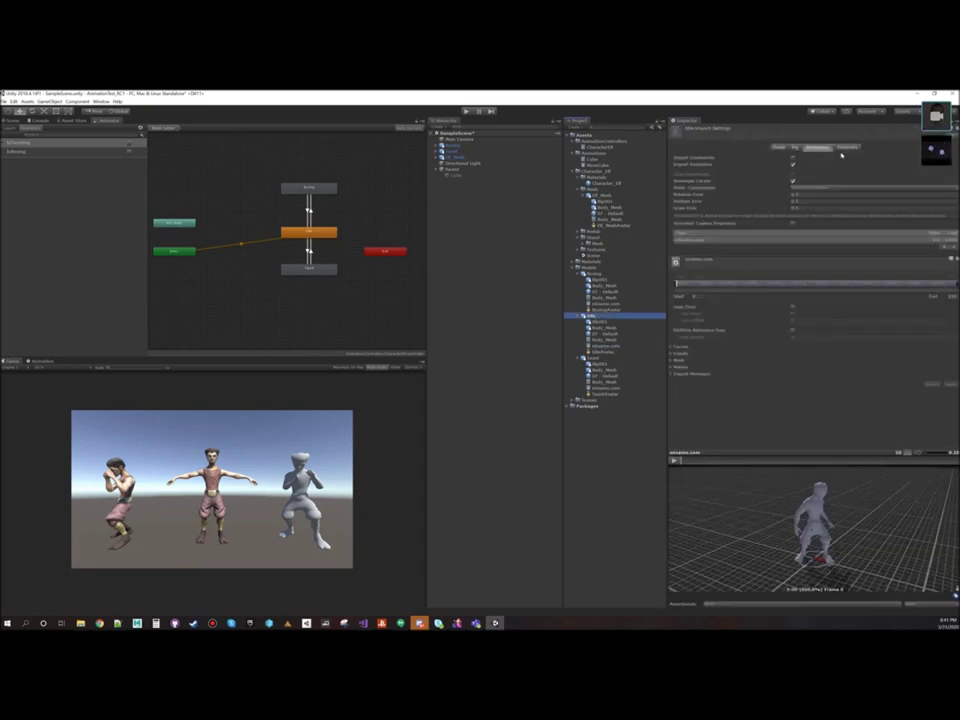
click(793, 308)
click(950, 385)
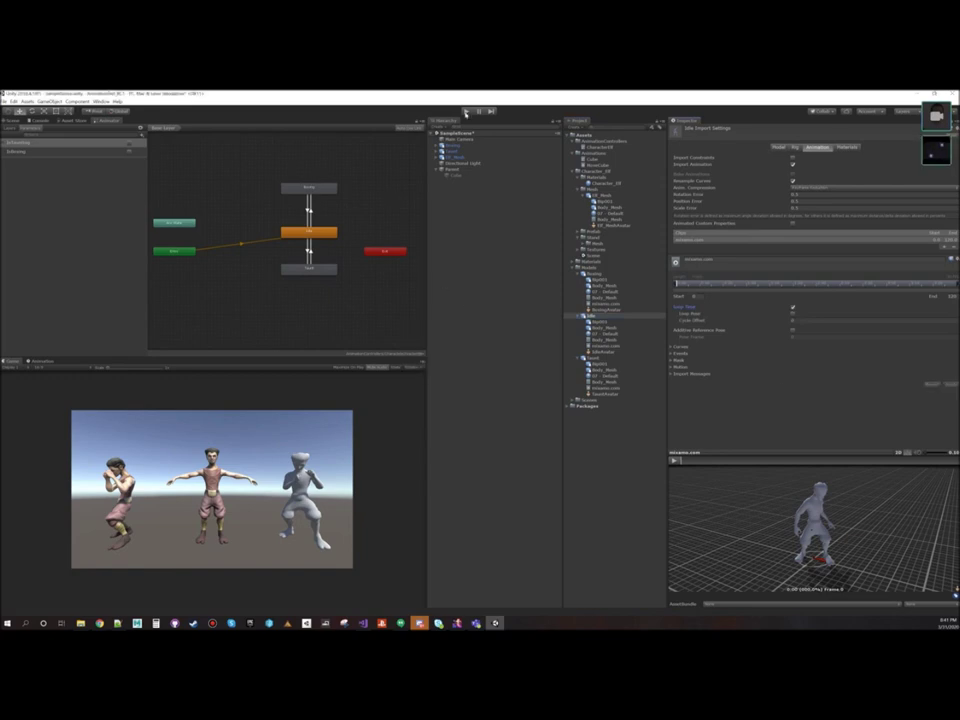
Step: Play-test the looping Idle, switching on IsBoxing for Elf_Mesh and IsTaunting for the Taunt character in the running animator
click(466, 111)
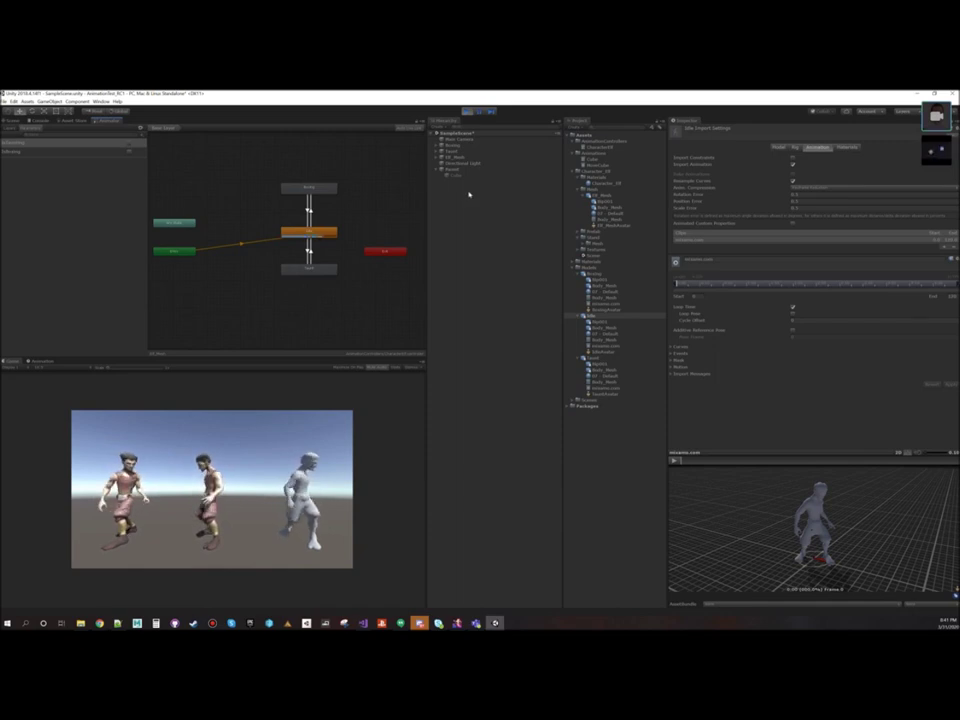
click(129, 152)
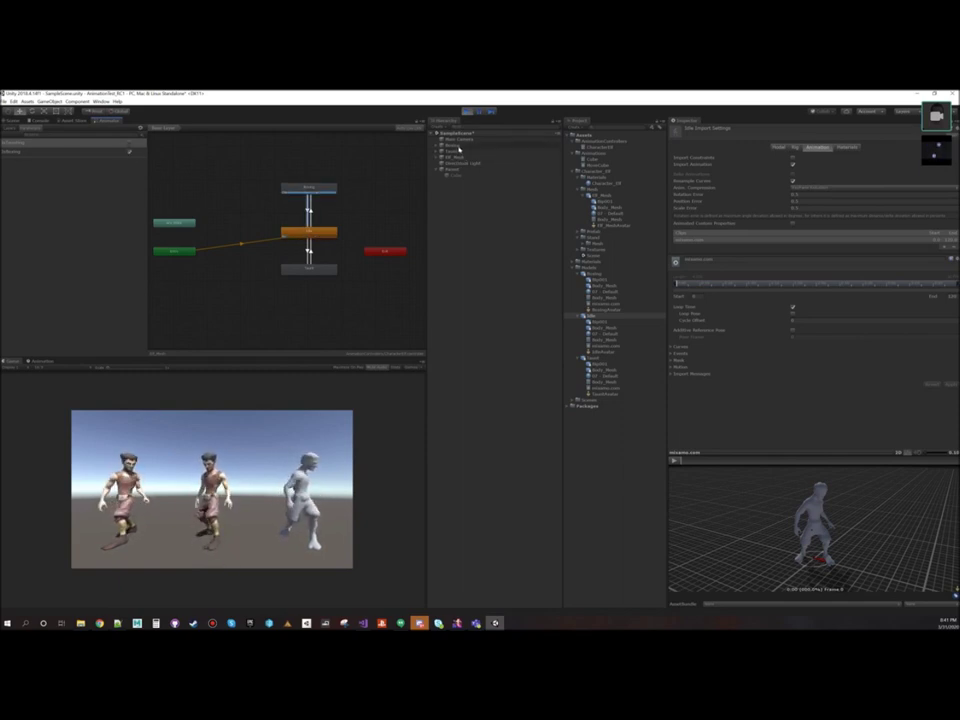
click(458, 146)
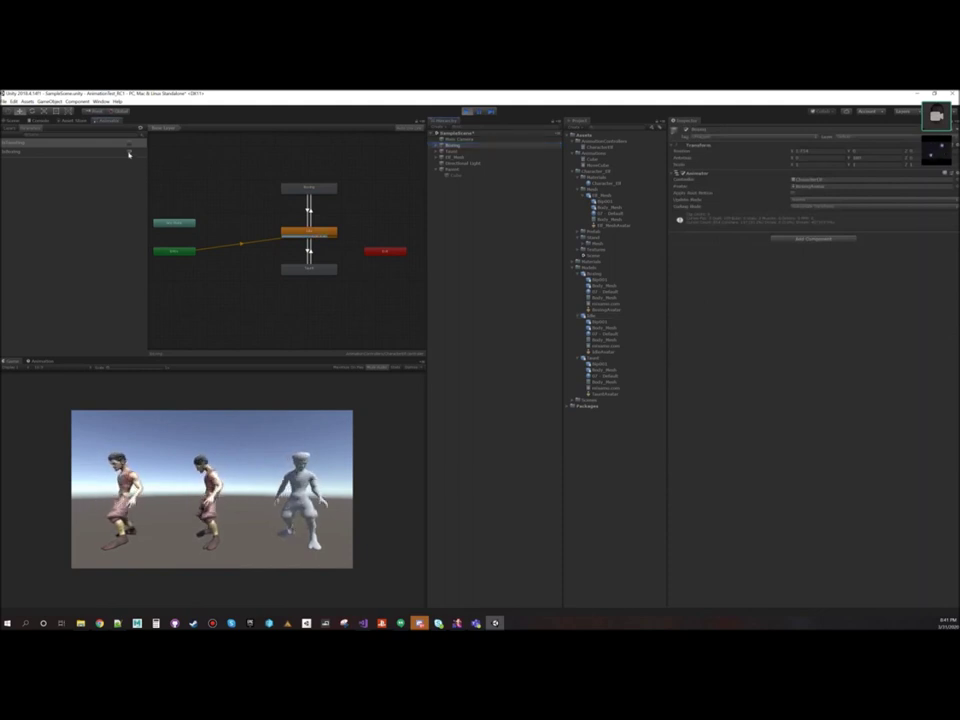
click(456, 152)
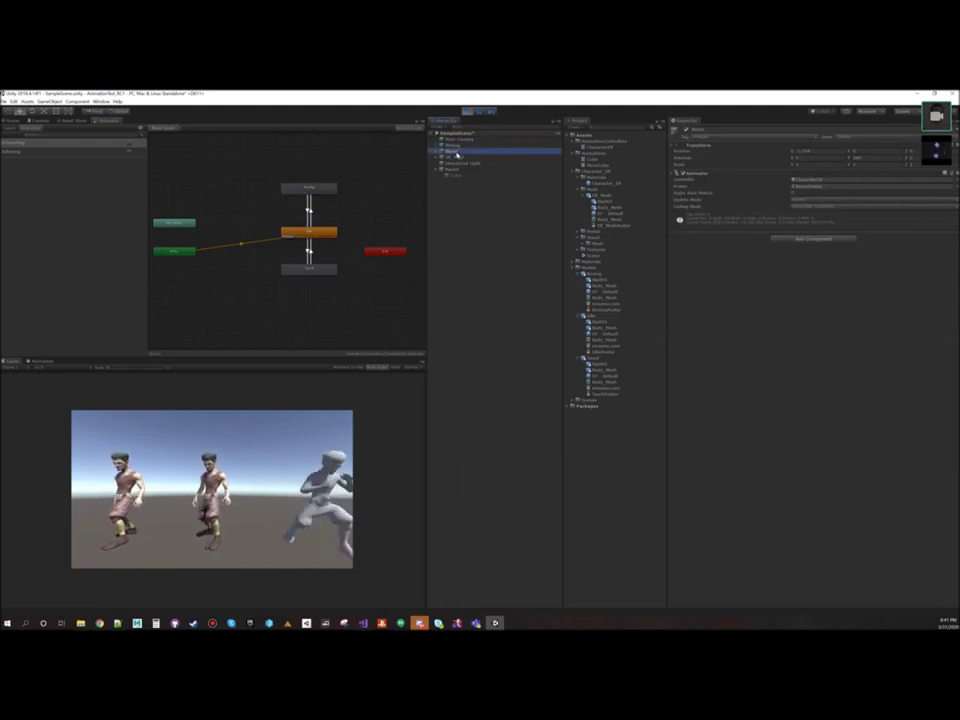
click(130, 143)
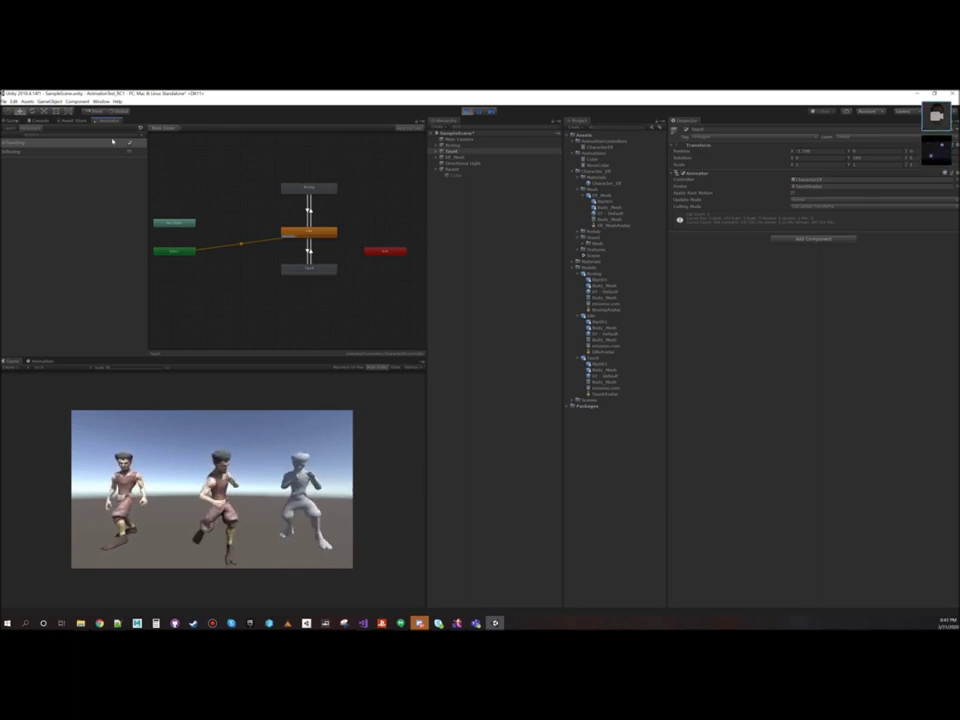
Step: View the running characters in the scene, switch IsBoxing off for Elf_Mesh, and end the play test
click(13, 121)
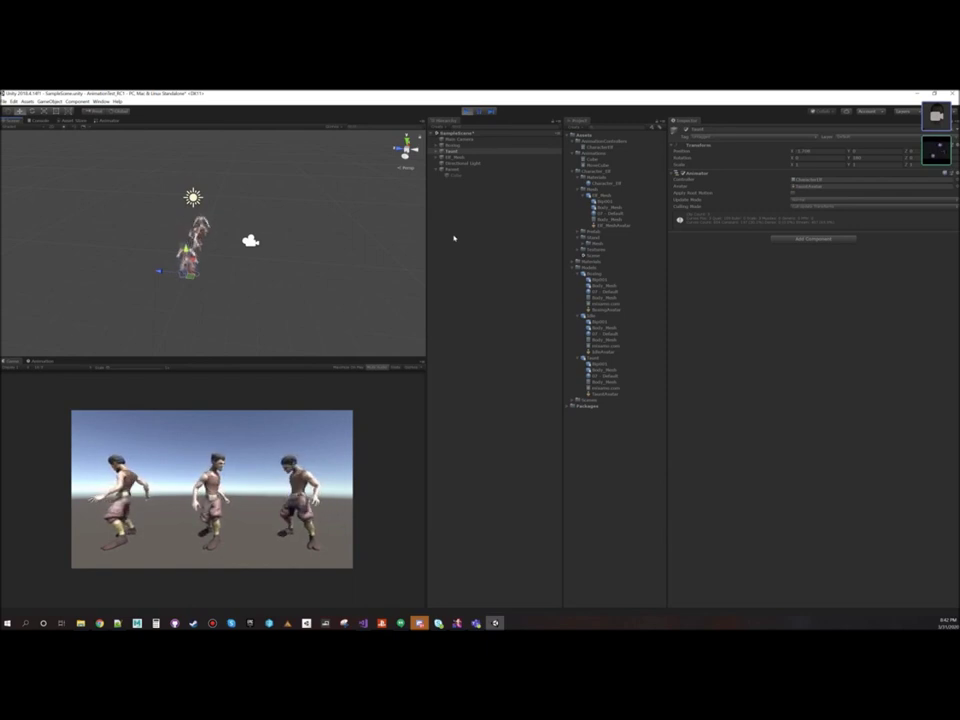
click(107, 120)
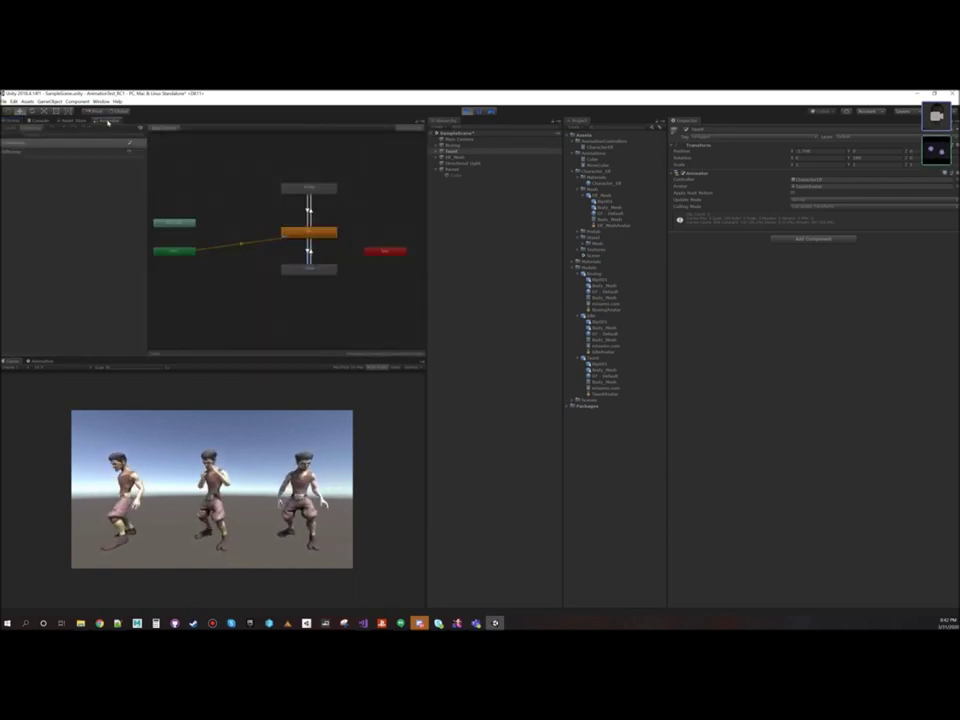
click(456, 157)
click(129, 153)
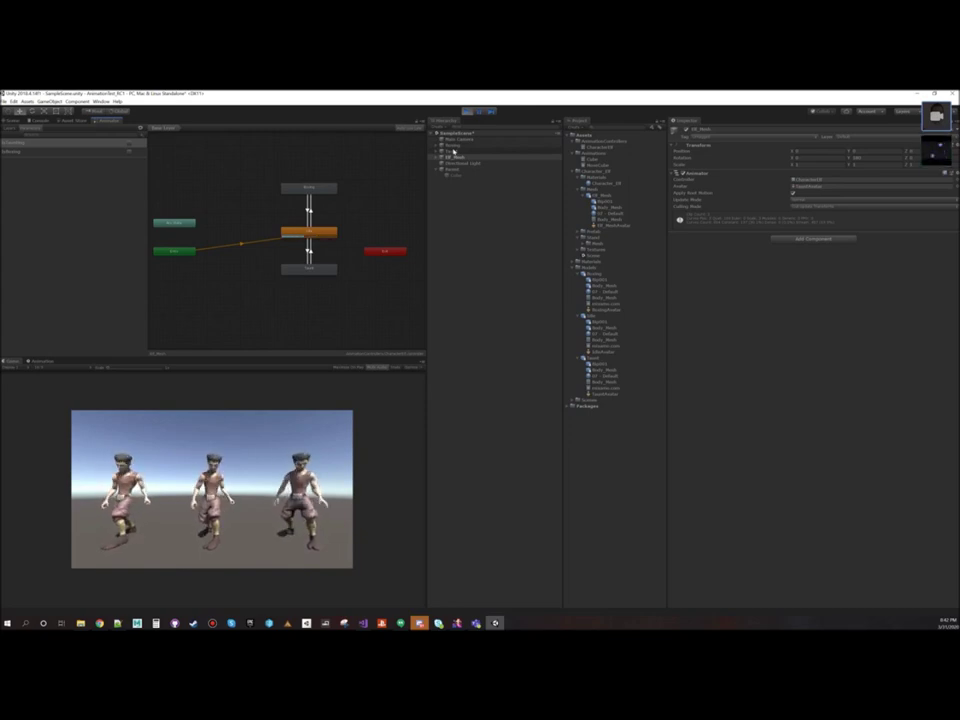
click(466, 112)
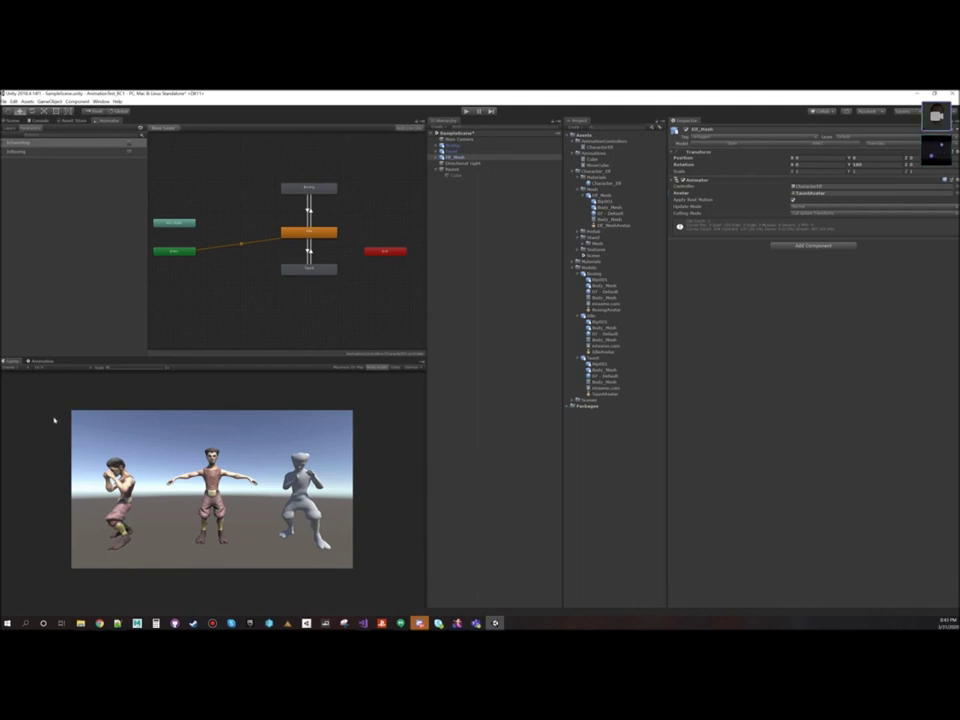
Step: Collapse the expanded asset folders and create a folder named Scripts directly under Assets
click(572, 154)
click(572, 165)
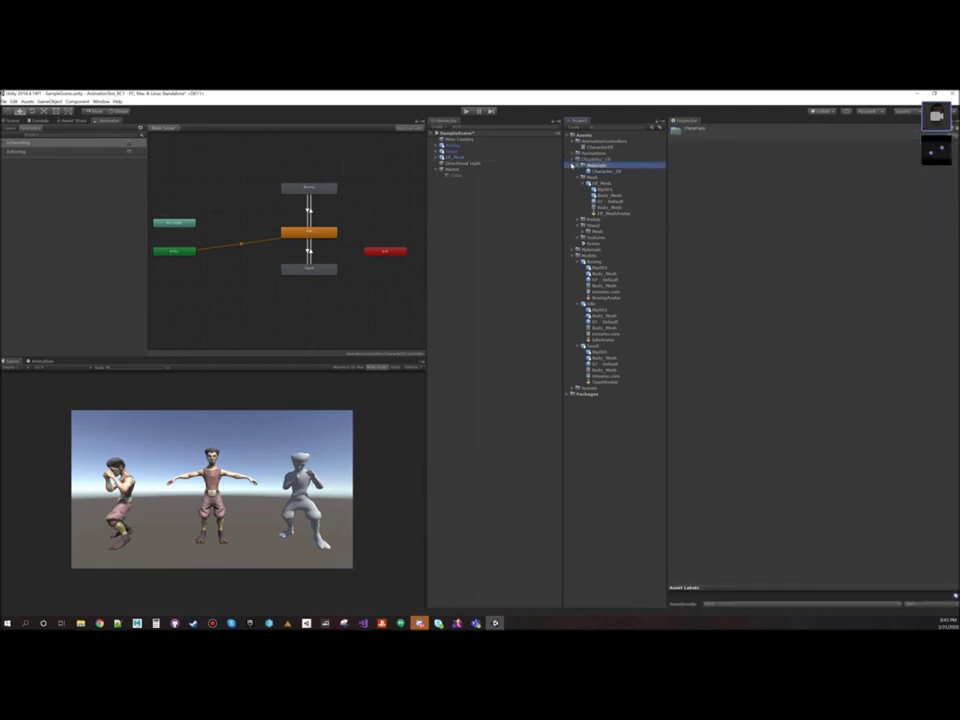
click(572, 160)
click(572, 171)
click(572, 141)
click(582, 136)
right_click(584, 137)
mouse_move(596, 141)
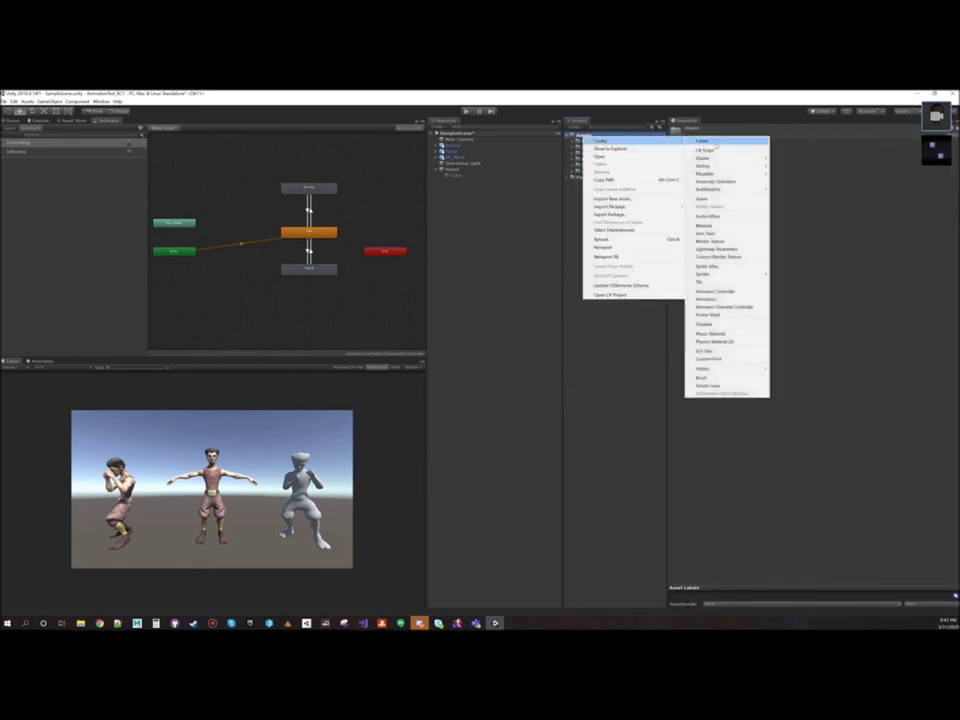
click(714, 146)
text(B)
key(Return)
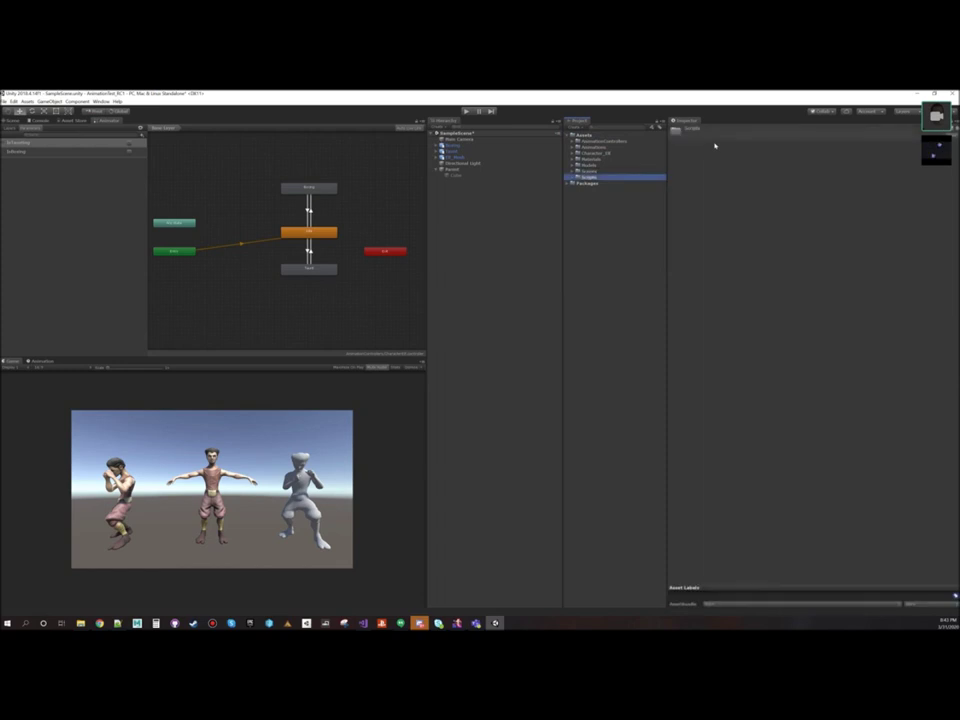
Step: Create a C# script named PlayerAnimManager in the Scripts folder and open it in Visual Studio
right_click(589, 178)
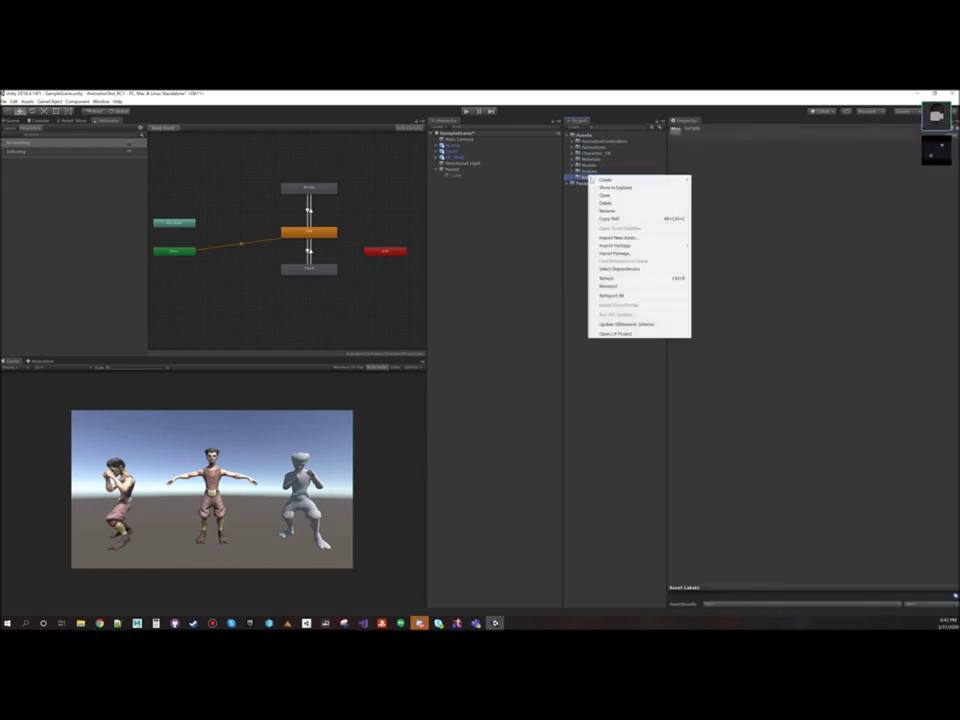
mouse_move(605, 179)
click(711, 189)
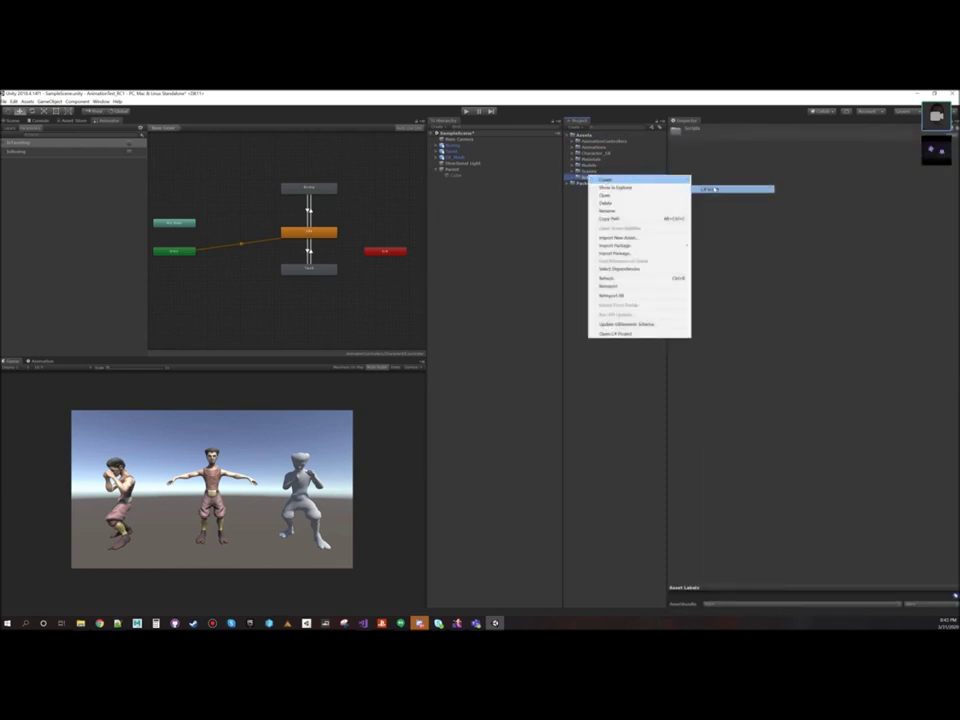
text(B)
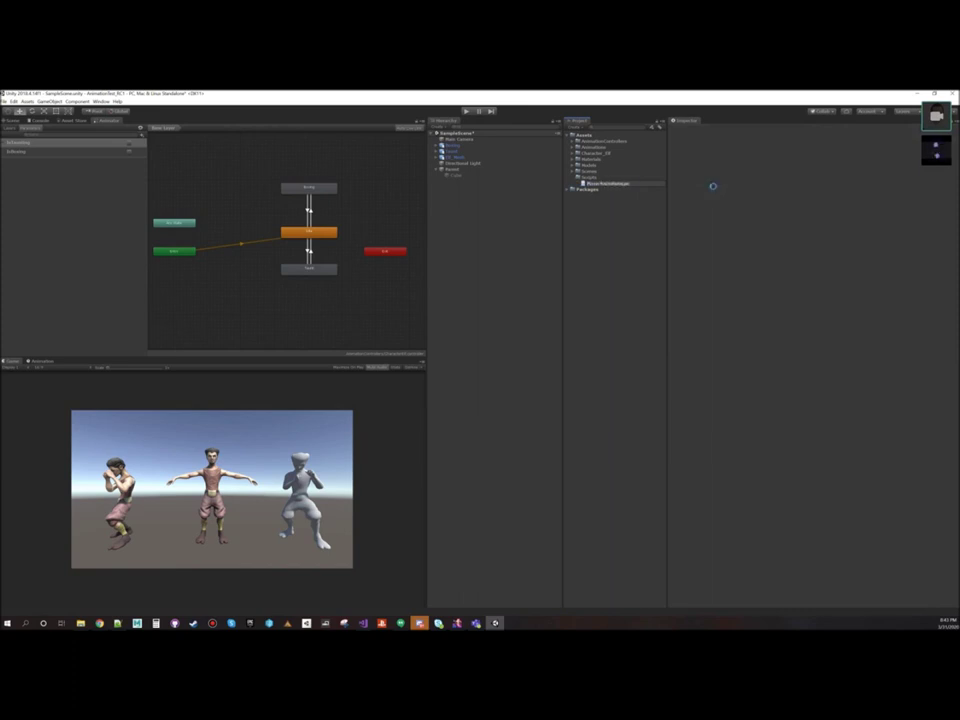
key(Return)
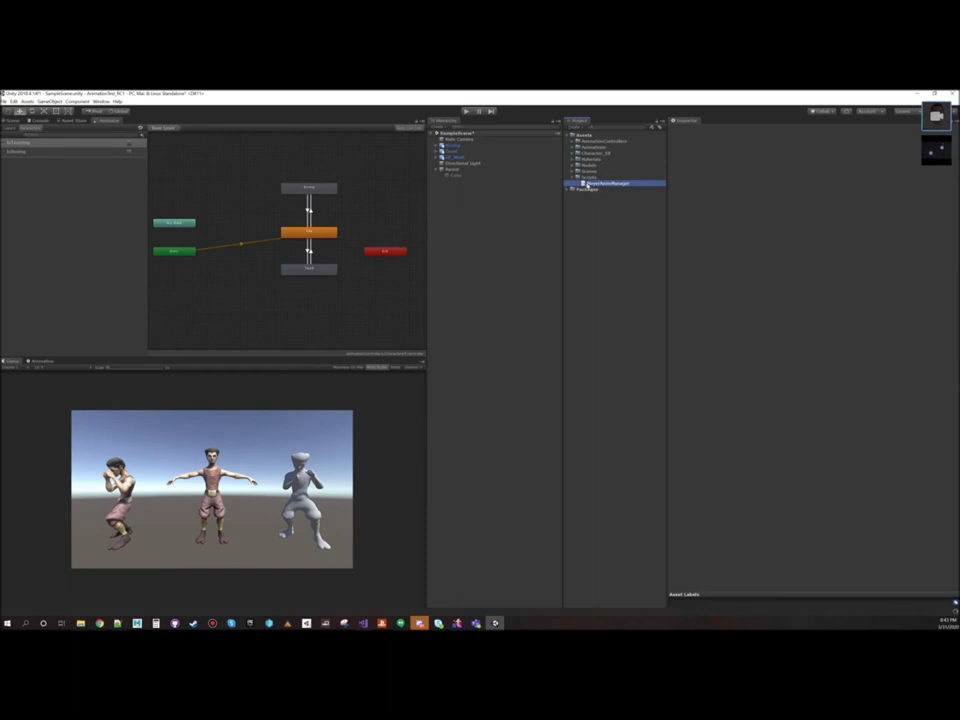
click(587, 185)
double_click(584, 185)
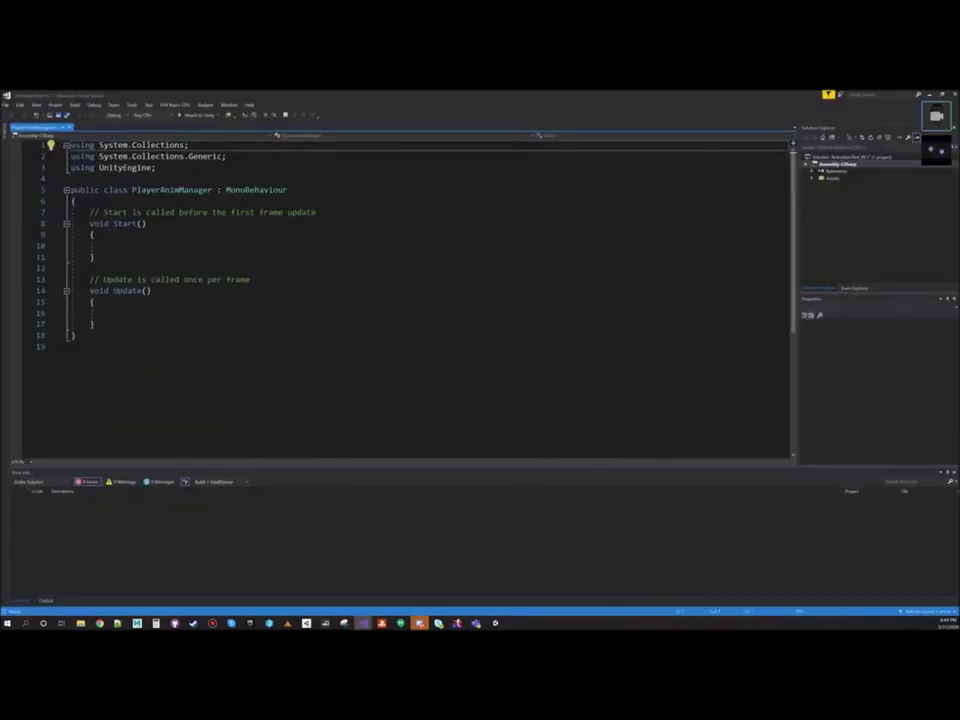
click(250, 279)
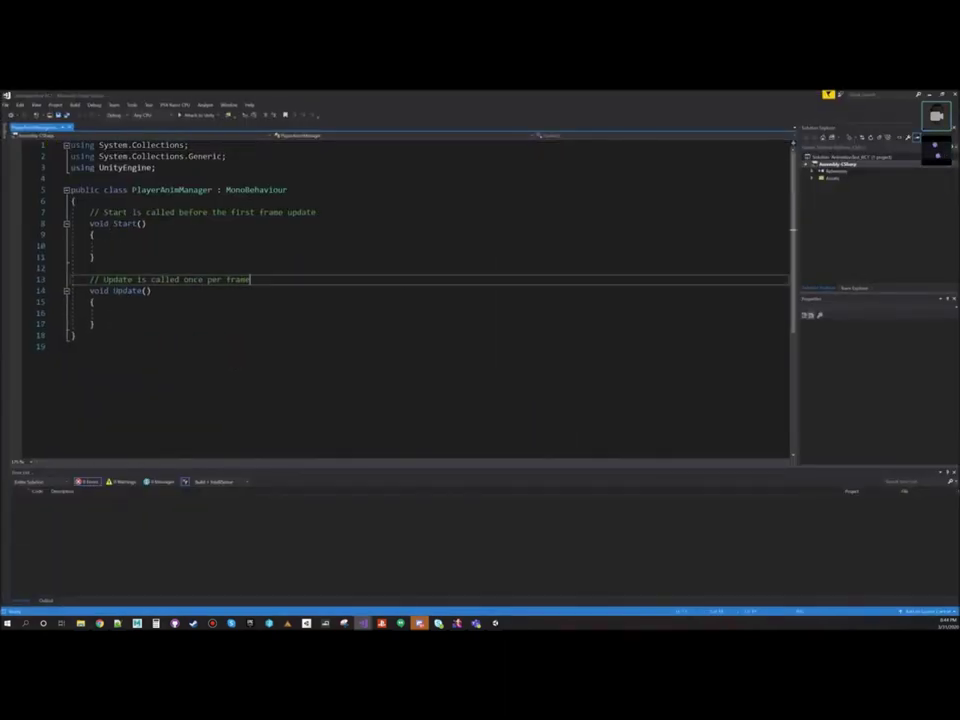
key(ctrl+k)
key(ctrl+d)
key(ctrl+z)
click(151, 291)
key(Delete)
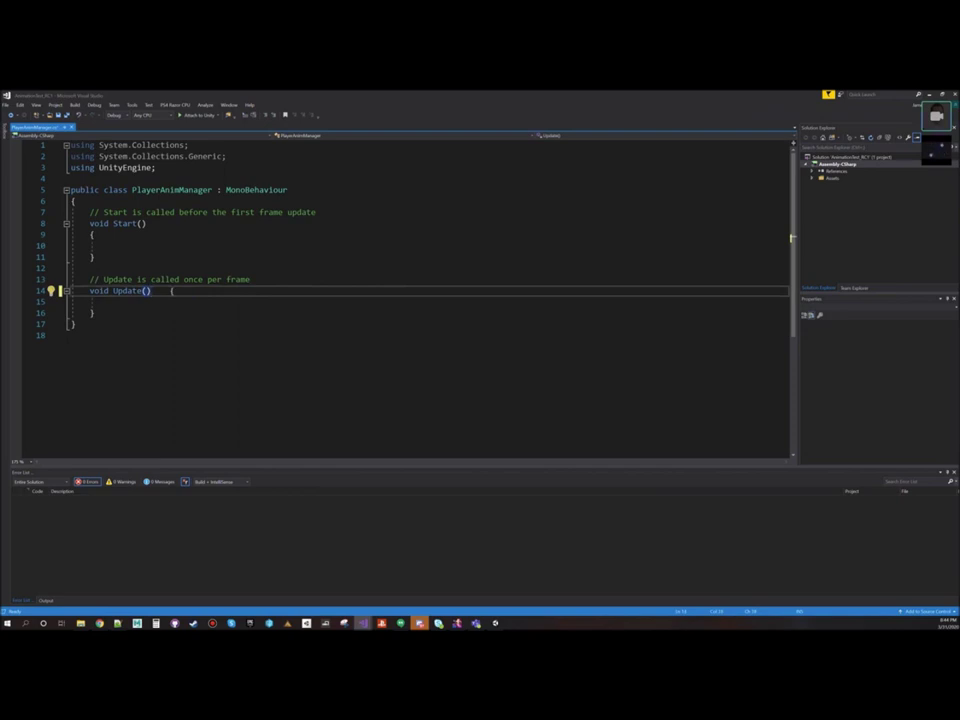
key(ctrl+z)
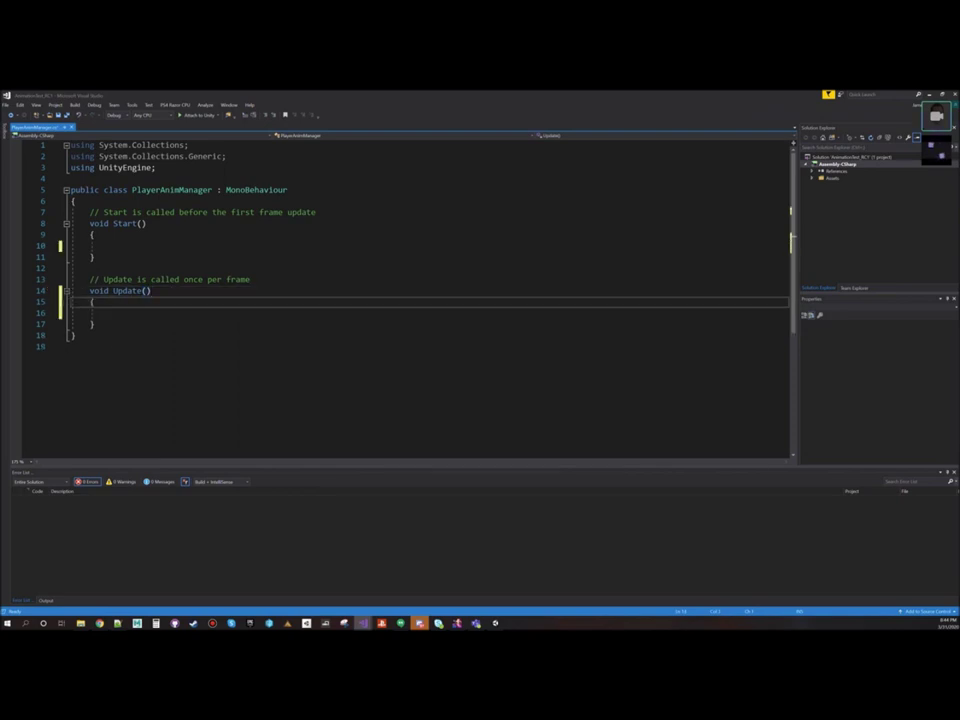
Step: Declare a public Animator field named _Animator at the start of the PlayerAnimManager class
click(76, 201)
key(Return)
key(Return)
key(Up)
text(public Animator )
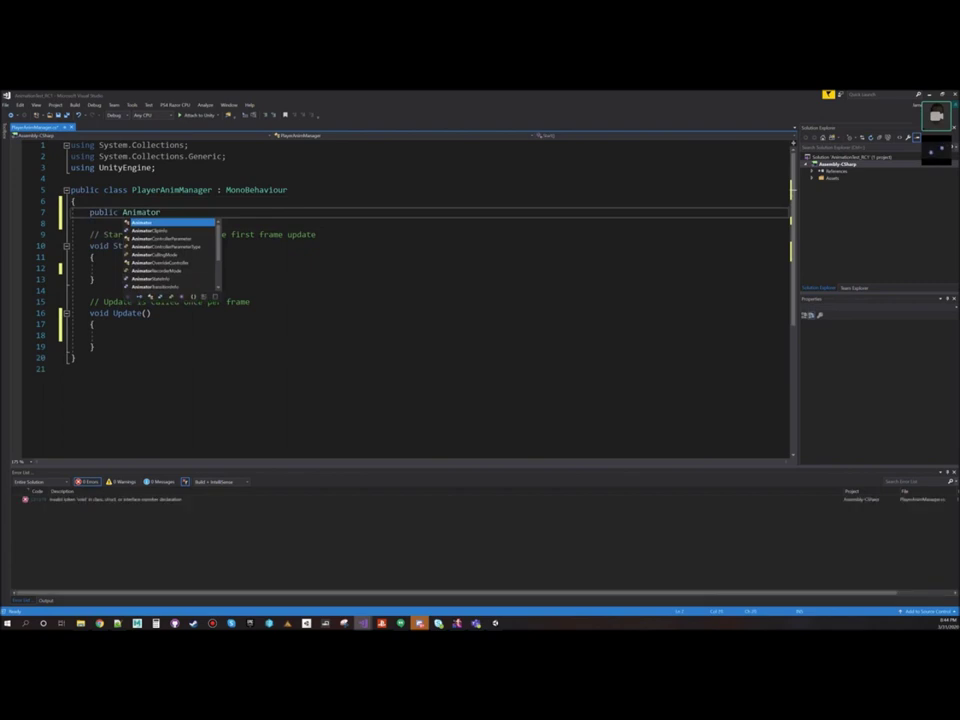
text(_A)
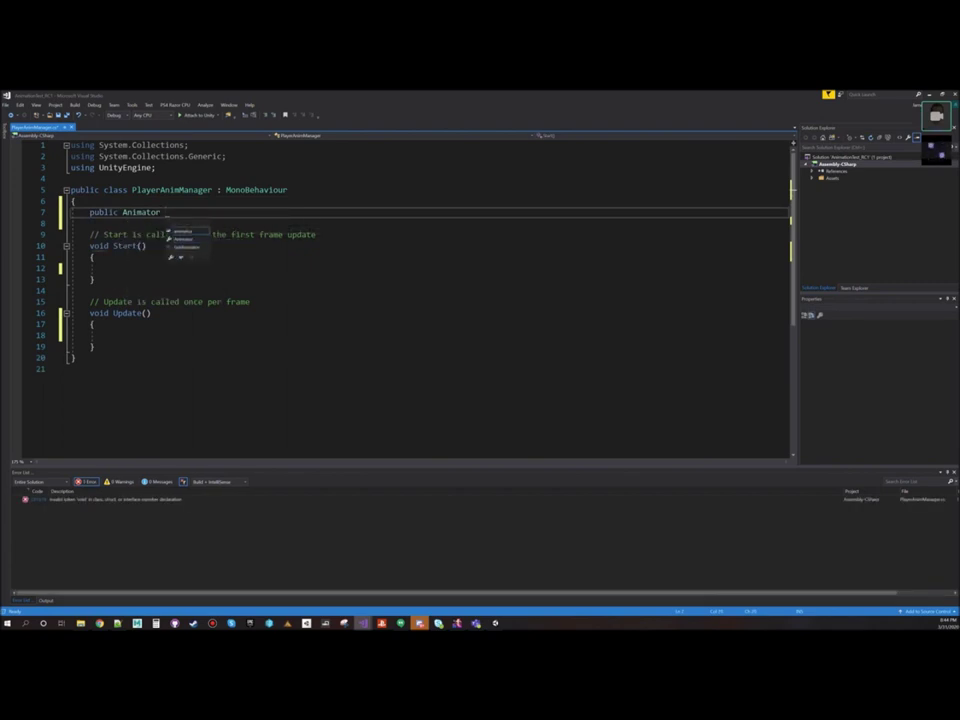
text(nimator)
click(94, 257)
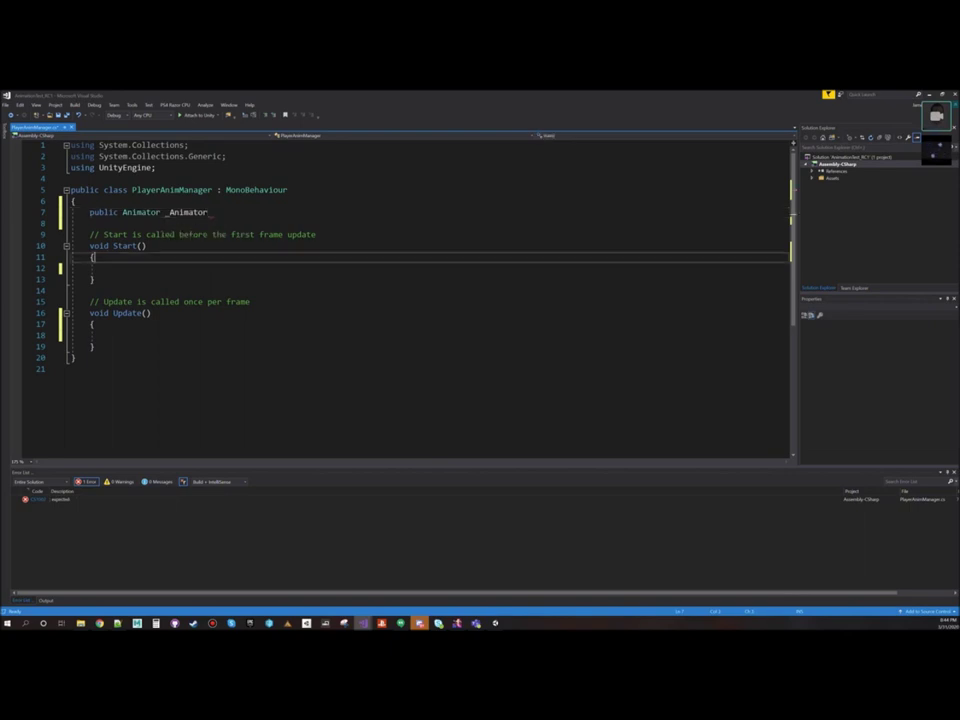
click(208, 212)
text(;)
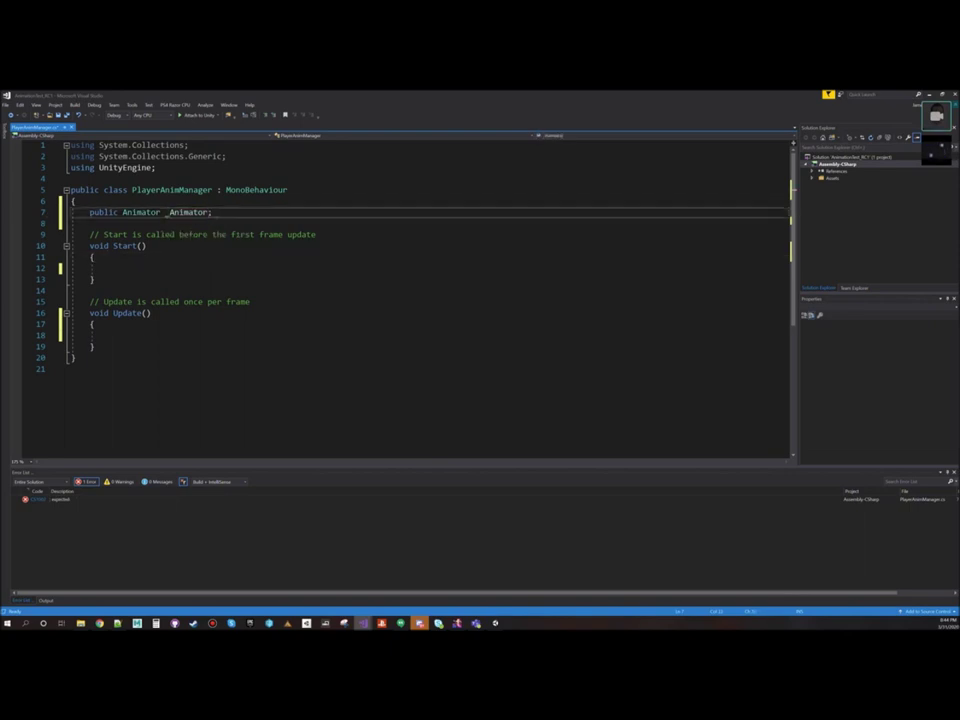
Step: Add an if condition in Update that checks Input.GetKeyDown(KeyCode.P)
double_click(182, 212)
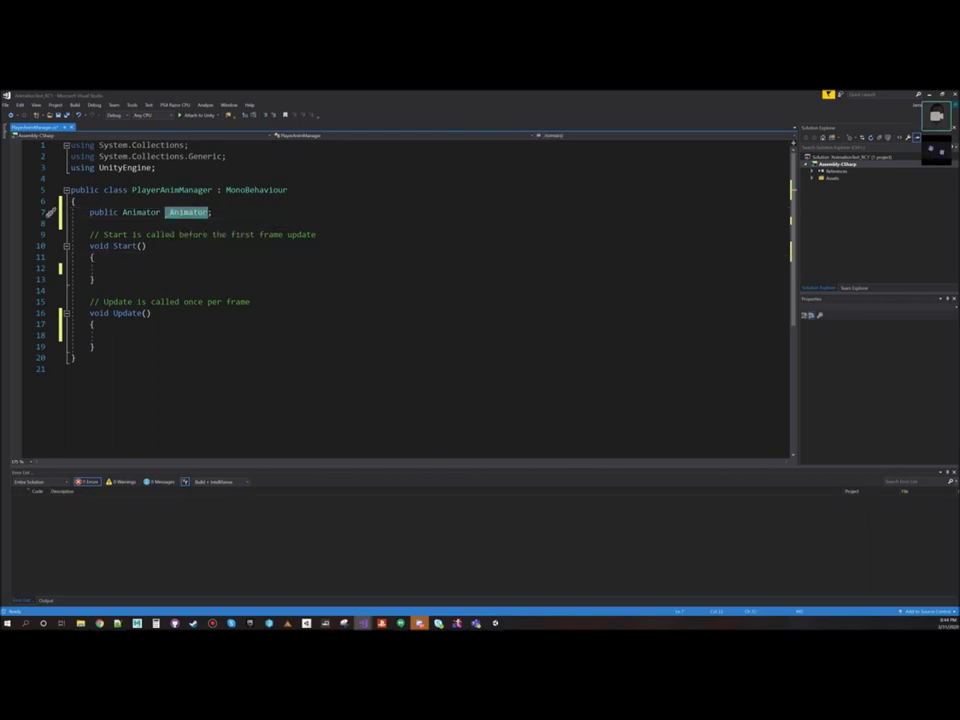
click(86, 336)
text(if()
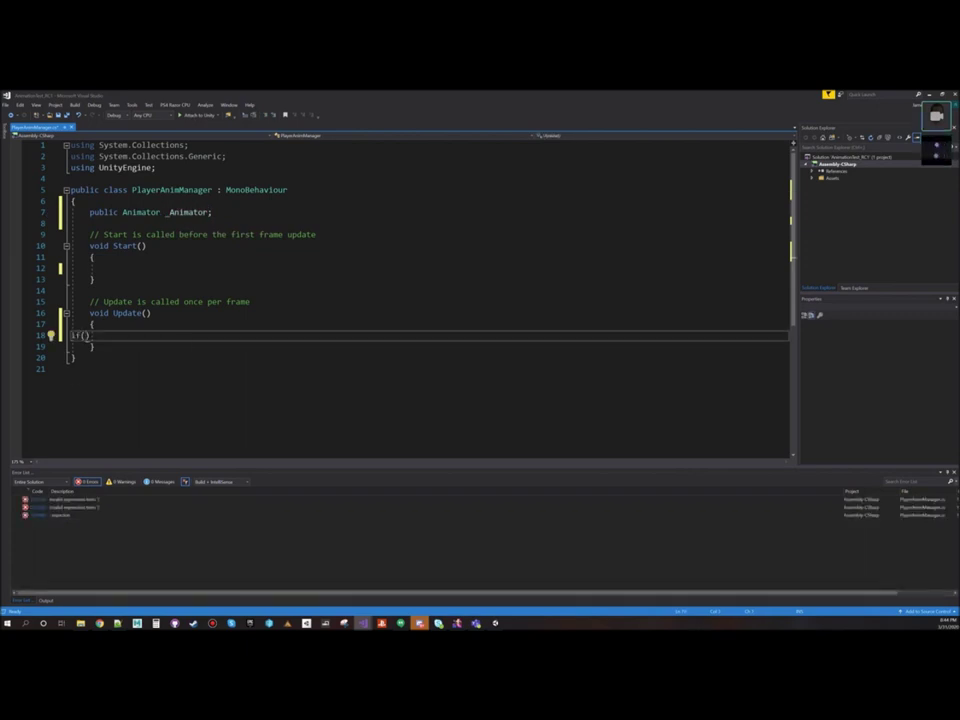
key(ctrl+k)
key(ctrl+d)
text(Input.)
text(getkeyd)
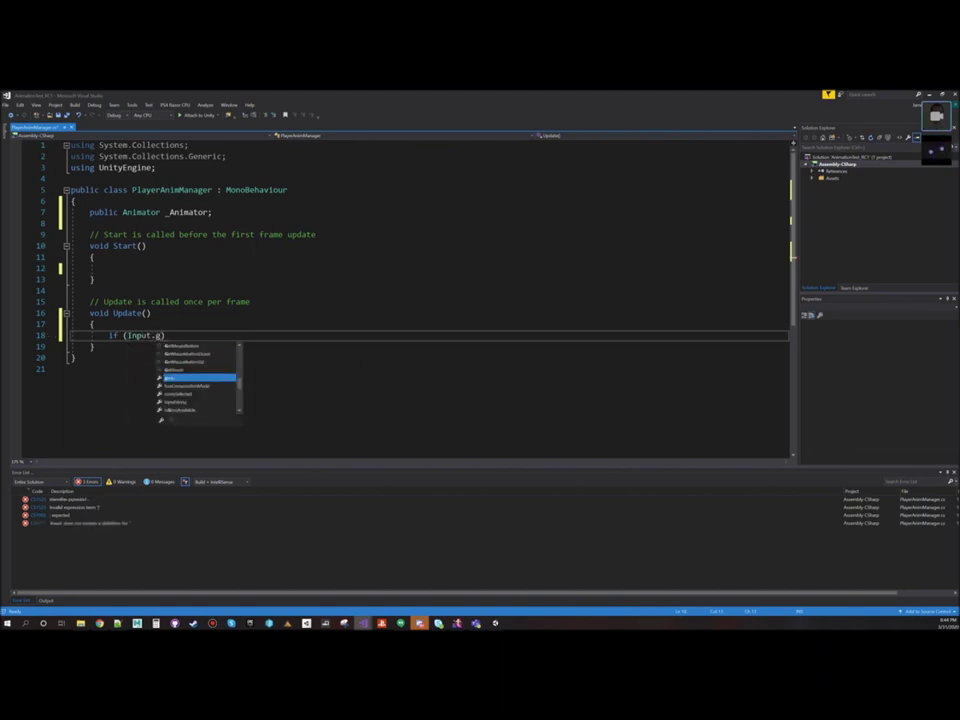
key(Tab)
text((keyco)
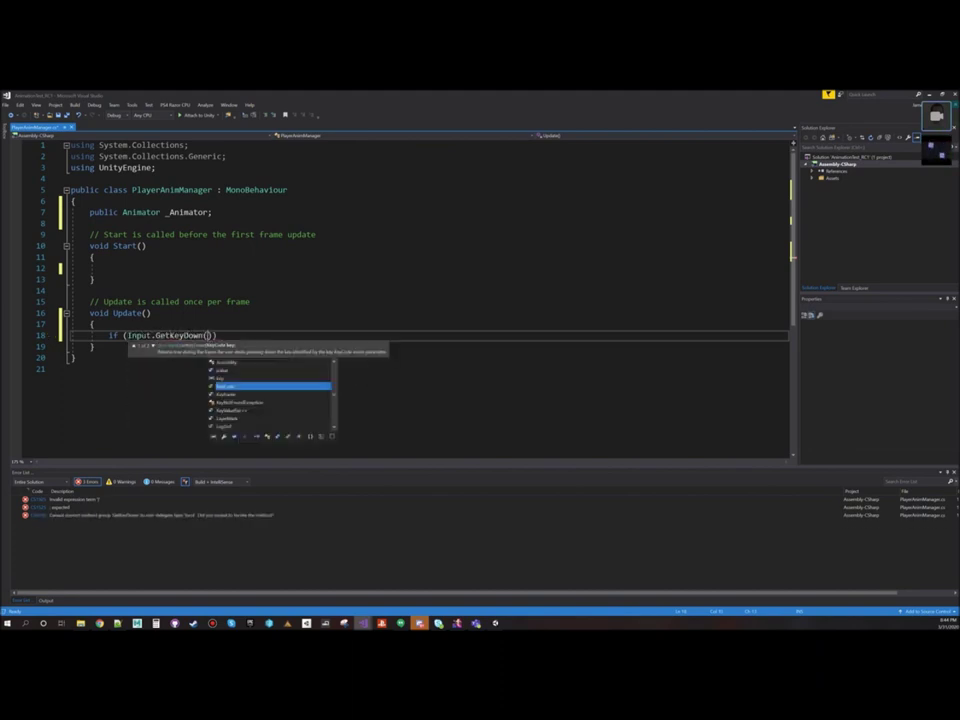
text(.p)
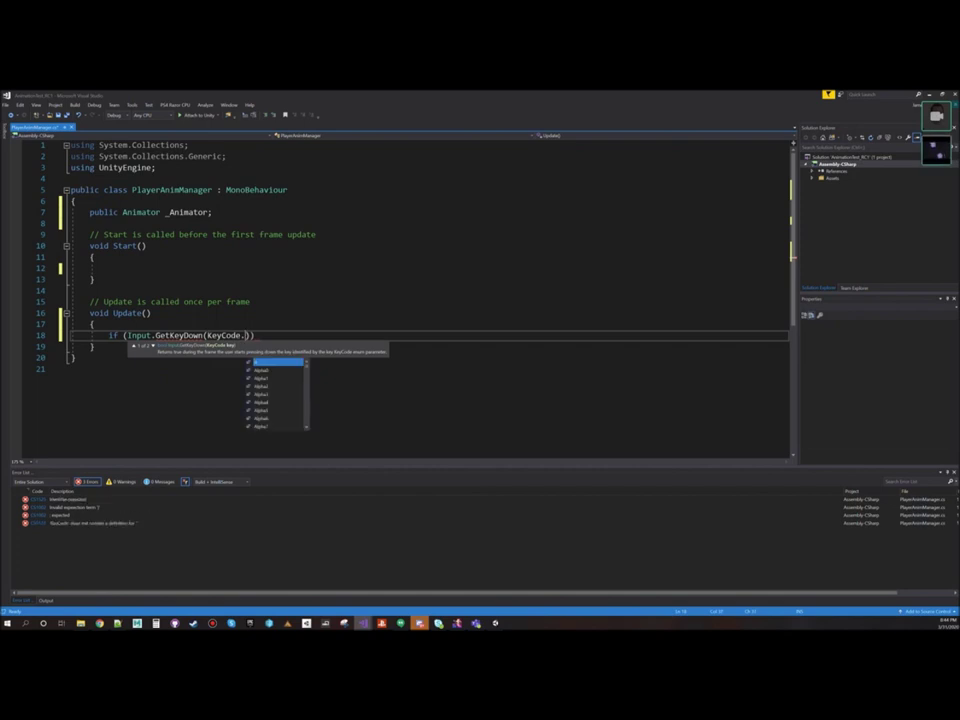
text()))
key(Return)
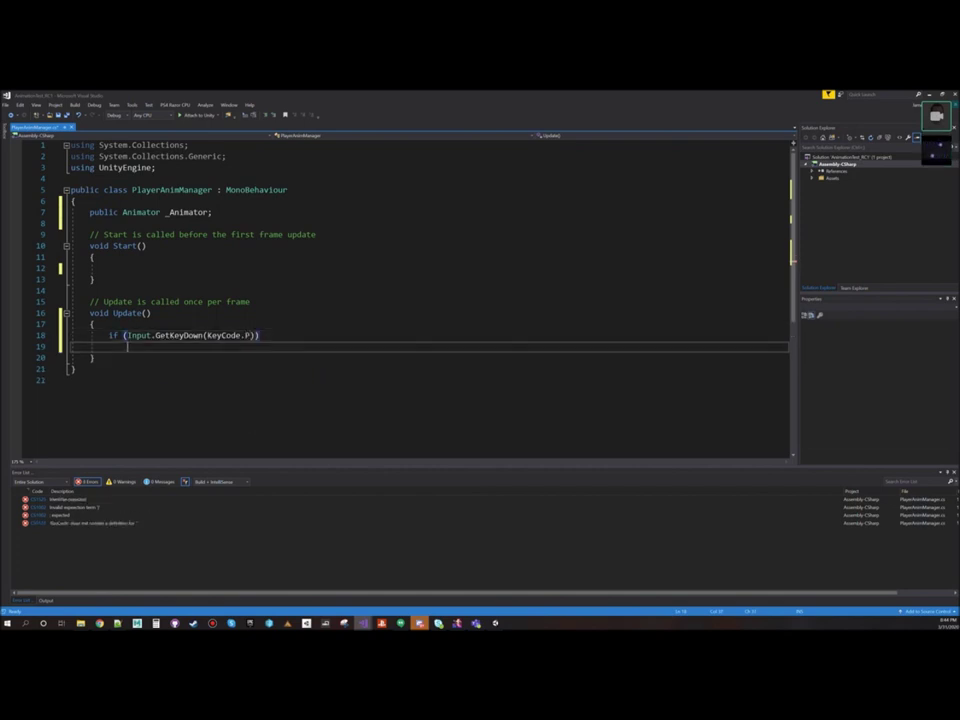
Step: Give the if statement a body that calls _Animator.SetBool("IsBoxing", true);
text({)
key(Return)
text(_Animator.set)
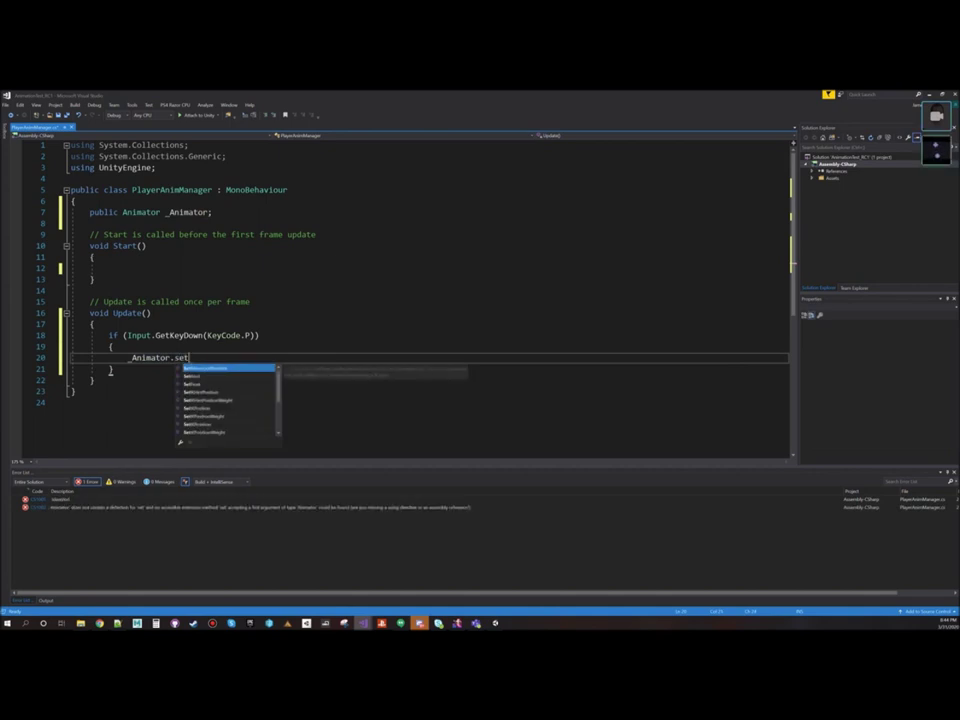
key(Down)
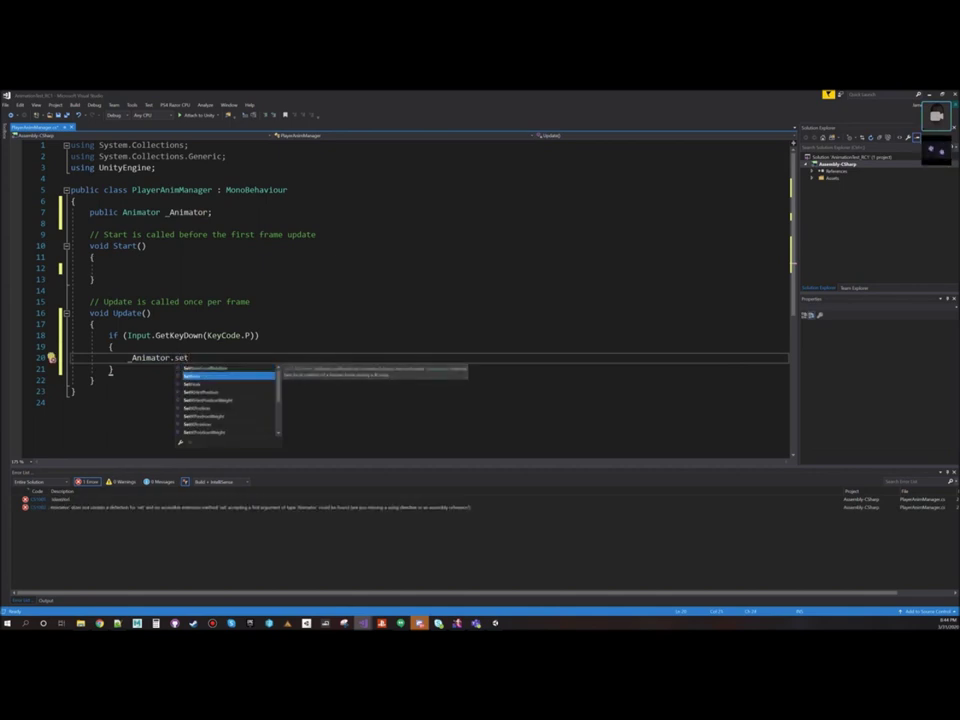
text((")
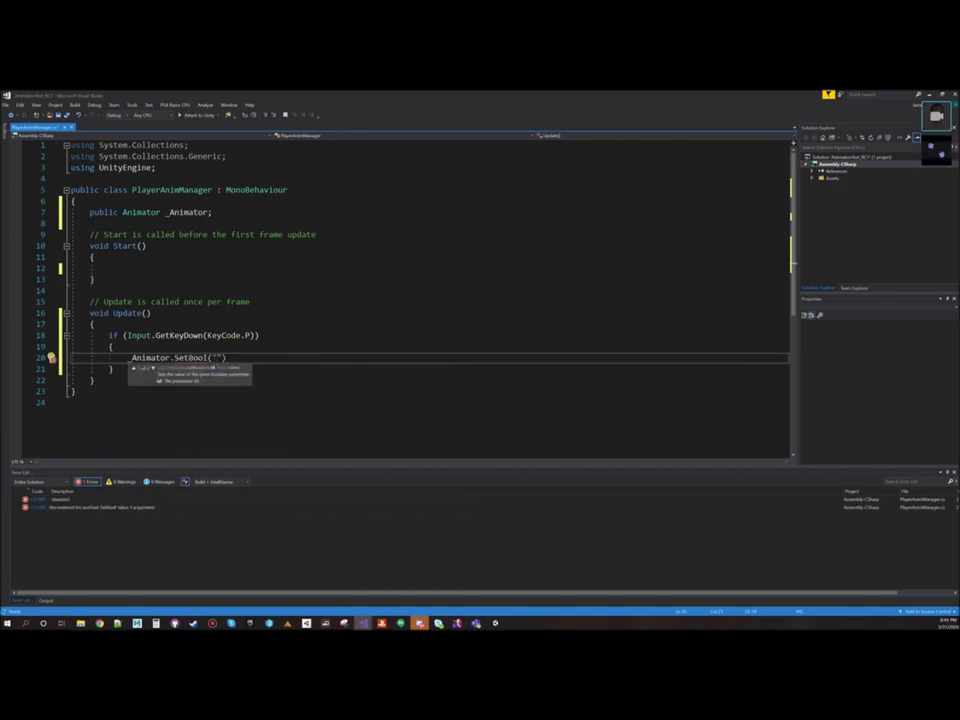
text(IsBoxing", true))
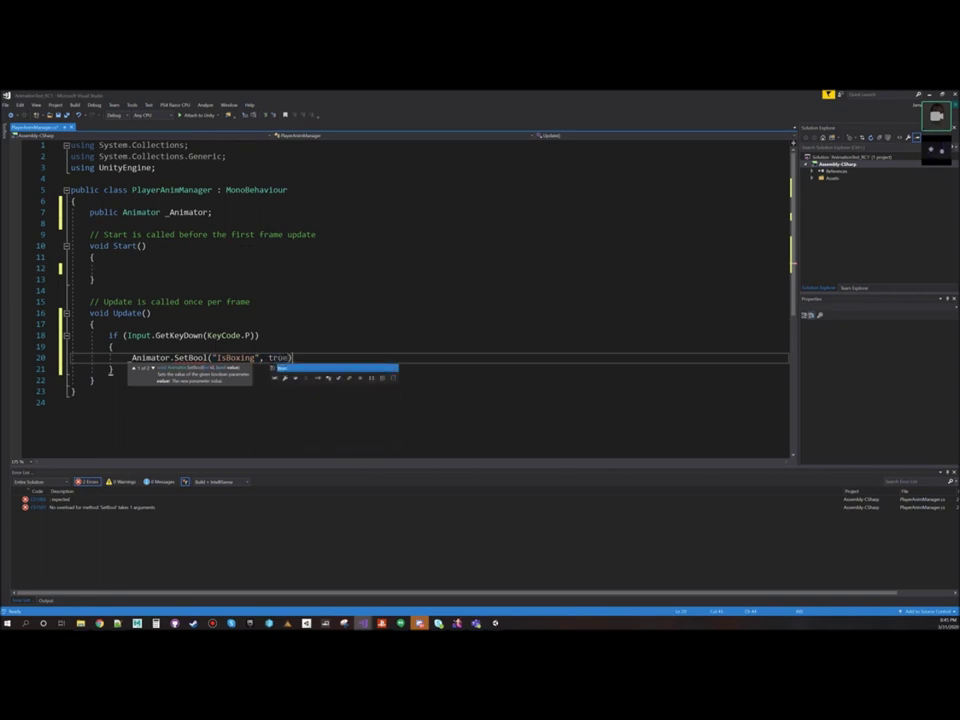
text(;)
Step: Duplicate the whole GetKeyDown if block directly below the original inside Update
key(Home)
key(Home)
key(Up)
key(Up)
key(shift+Down)
key(shift+Down)
key(shift+Down)
key(shift+Down)
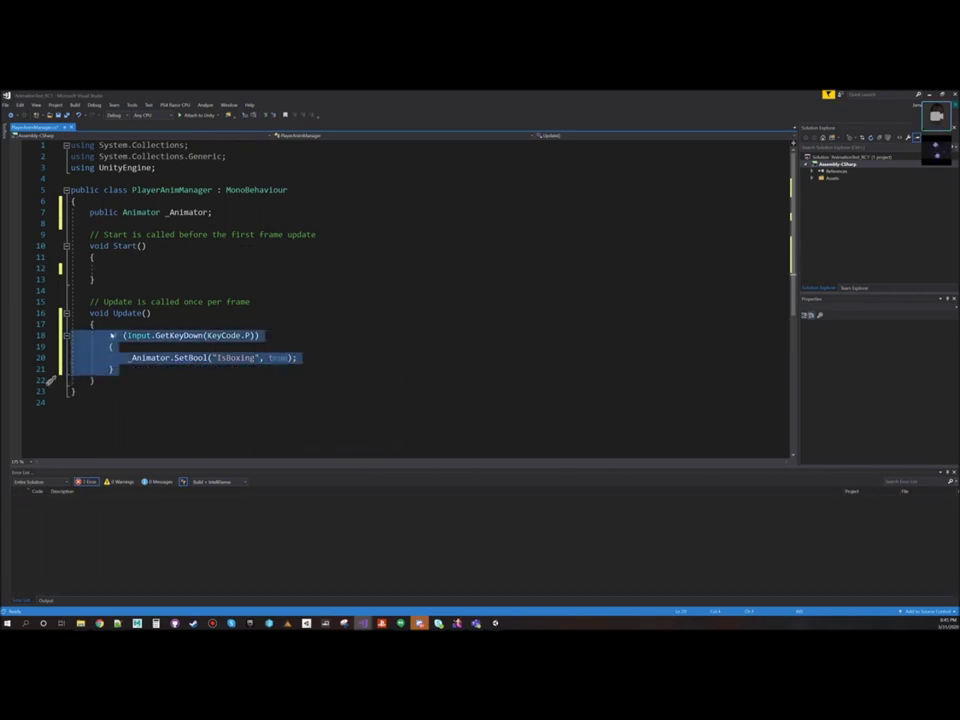
key(ctrl+c)
key(End)
key(Return)
key(ctrl+v)
click(71, 402)
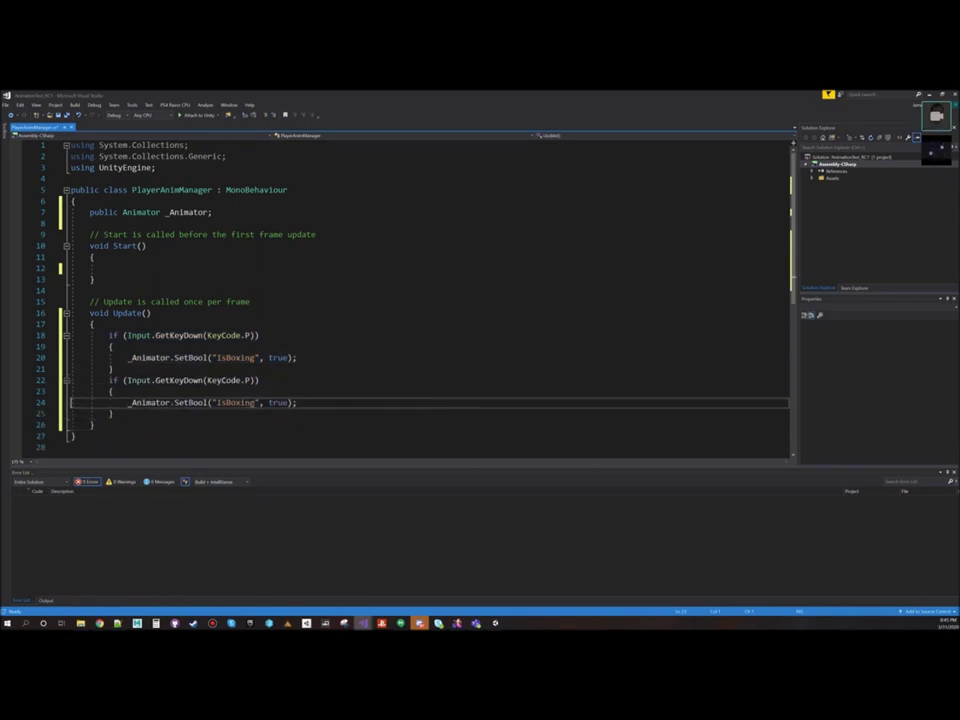
Step: Change the key checked in the first if block to KeyCode.B
double_click(246, 335)
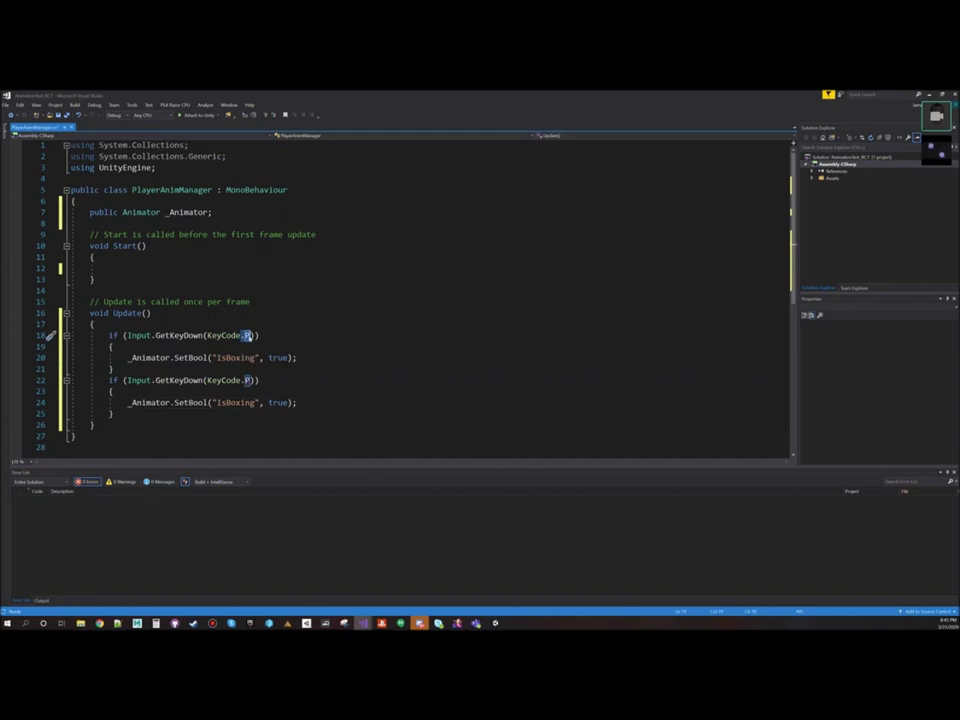
text(O)
key(Escape)
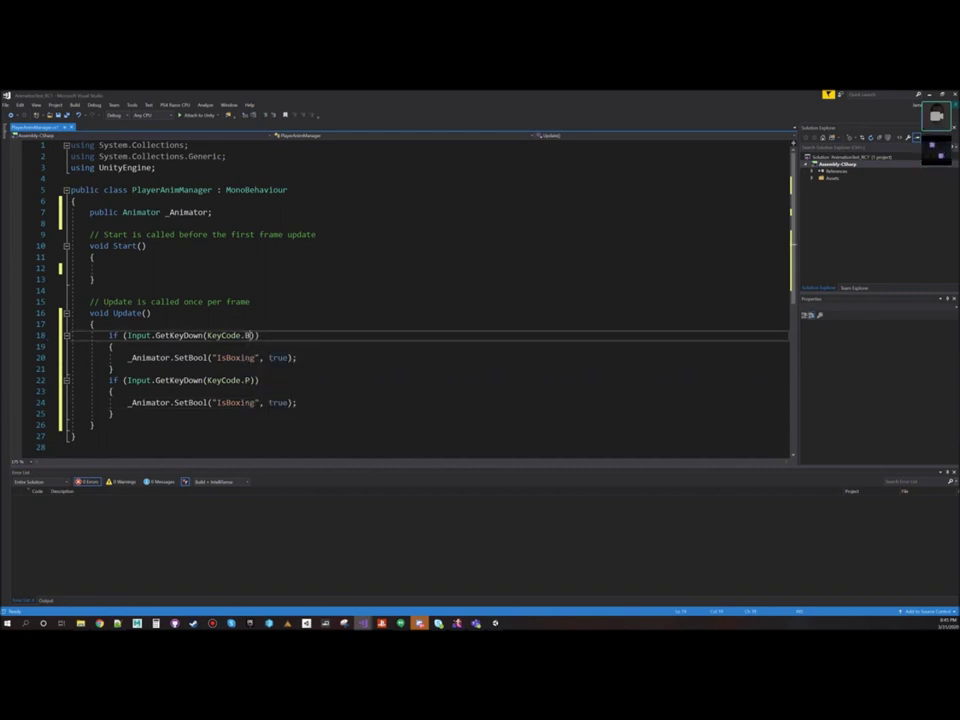
Step: Make the second if block check KeyCode.T and set the "IsTaunting" parameter to true
double_click(250, 380)
key(BackSpace)
text(T)
click(297, 357)
drag(228, 402, 262, 402)
text(Taunting)
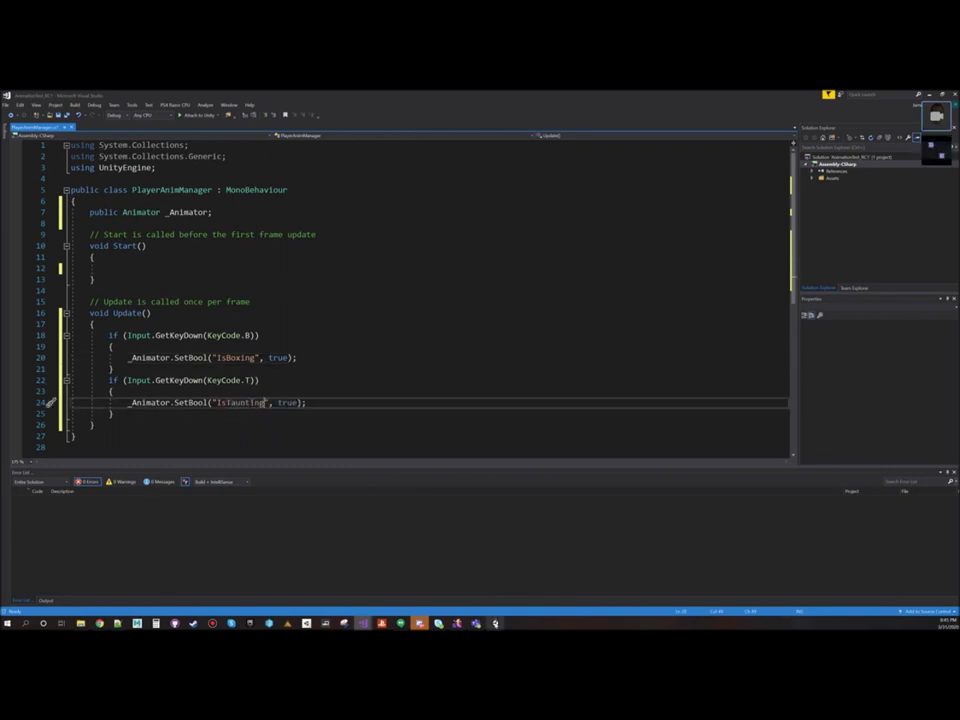
Step: Compare the IsTaunting and IsBoxing parameter names in Unity's Animator with the strings used in the Visual Studio script
click(495, 623)
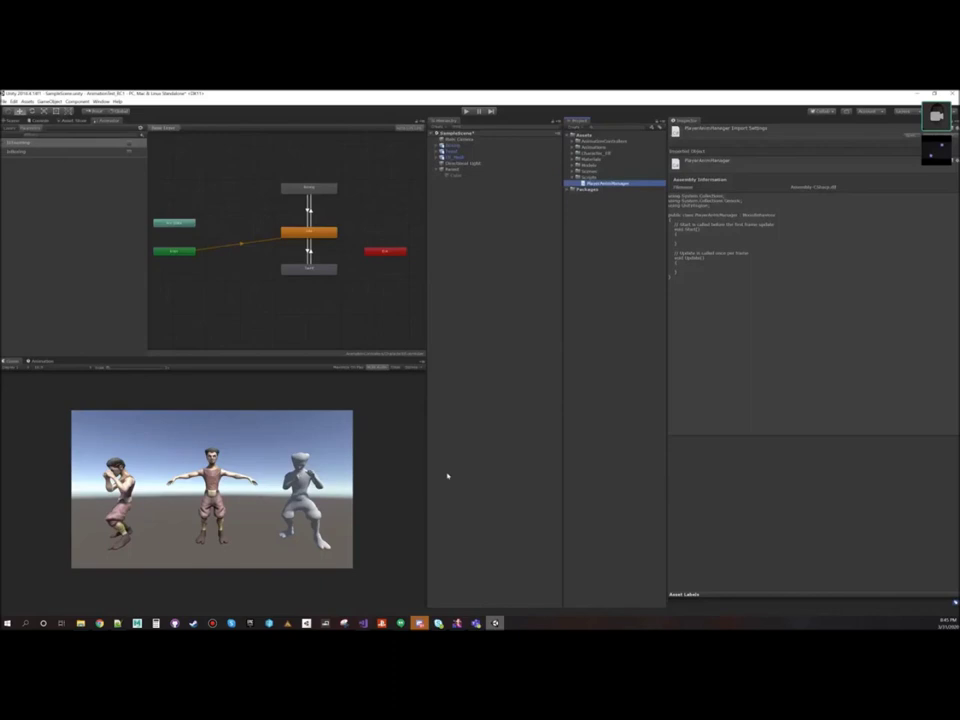
click(24, 147)
drag(31, 146, 6, 144)
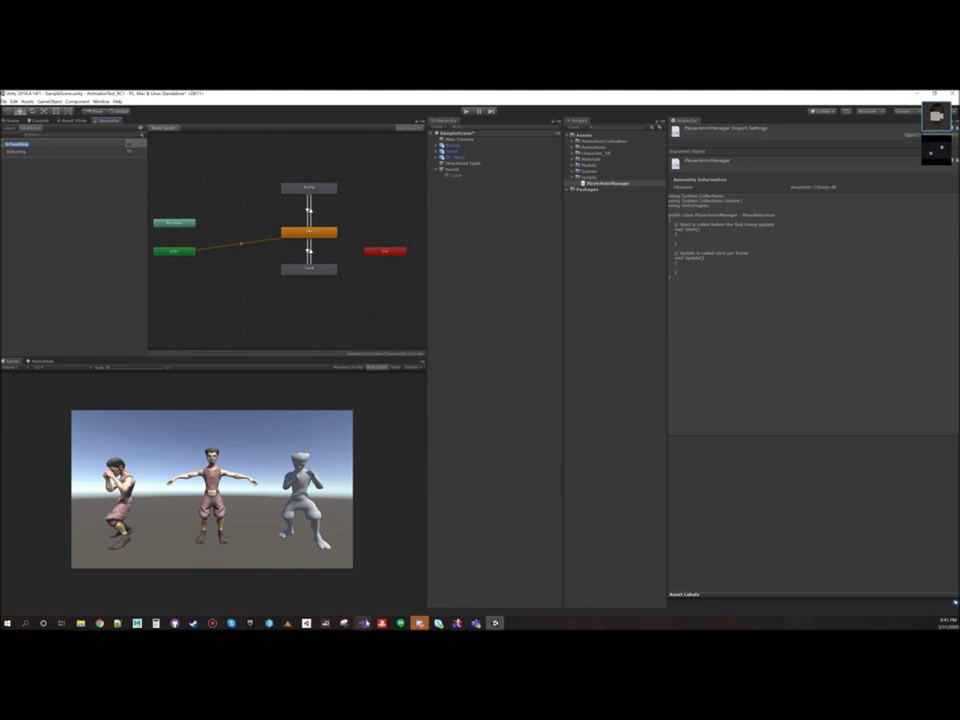
mouse_move(362, 621)
click(389, 588)
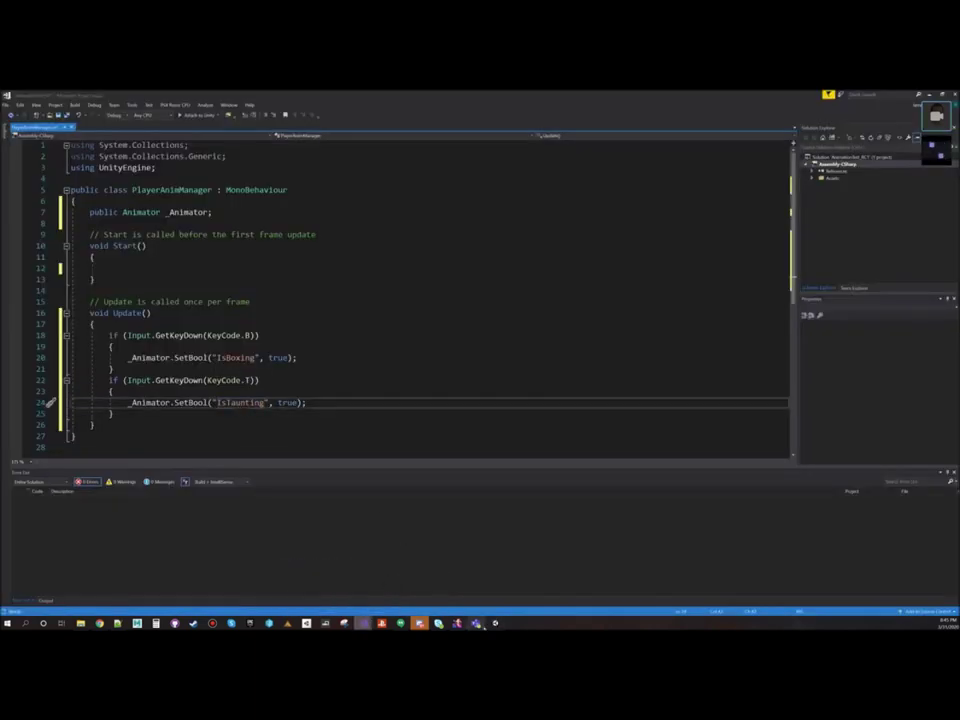
click(495, 623)
double_click(22, 153)
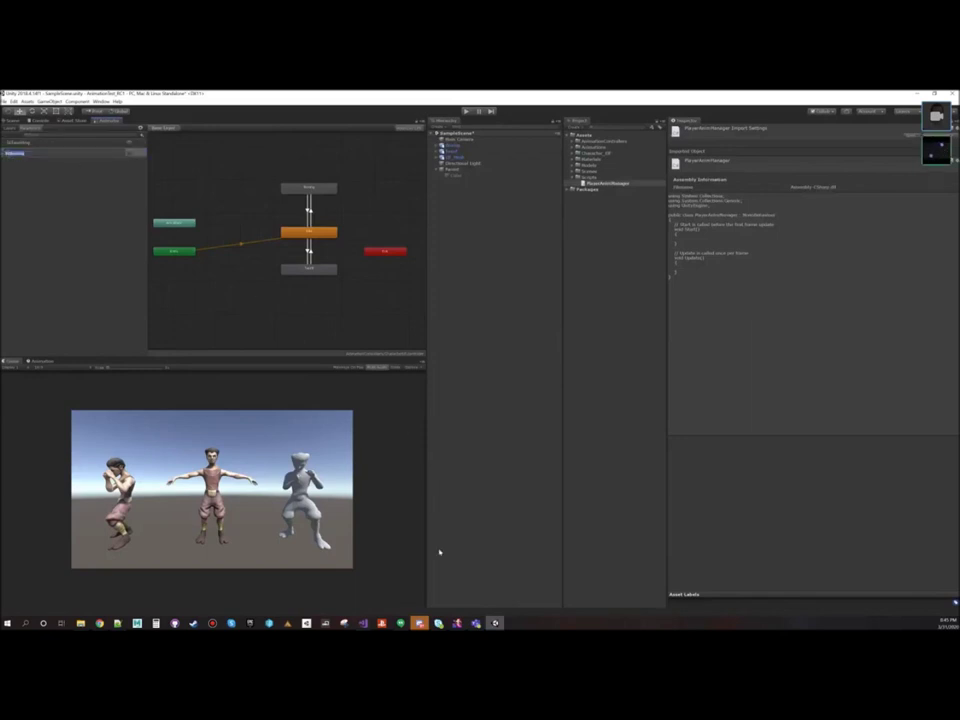
click(363, 623)
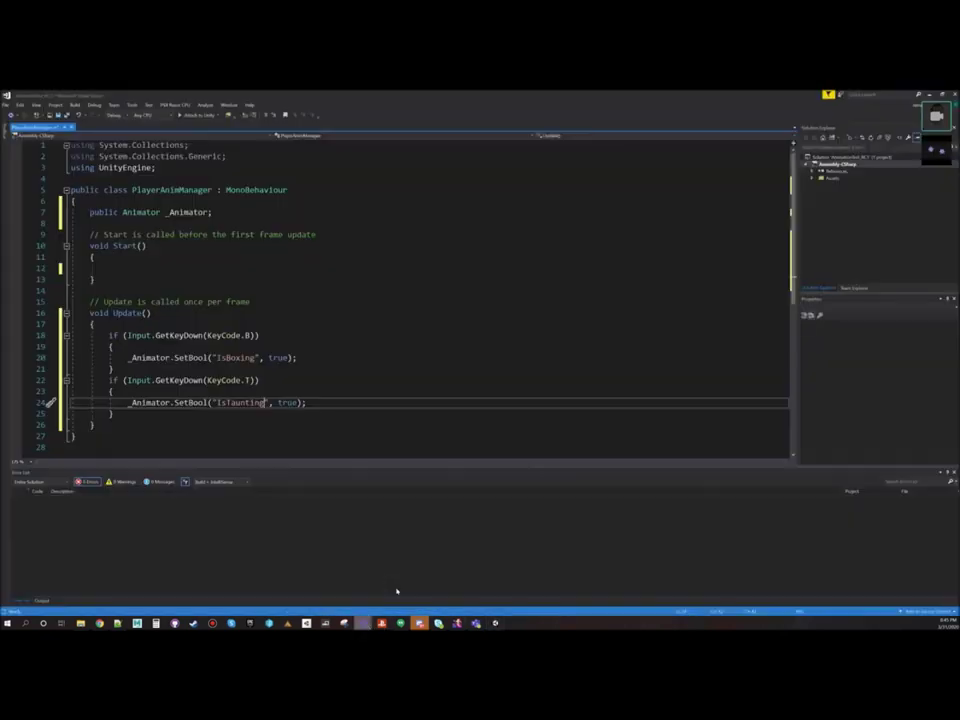
Step: Check the IsBoxing string in the first SetBool call and save the PlayerAnimManager script
click(242, 358)
click(255, 358)
key(ctrl+s)
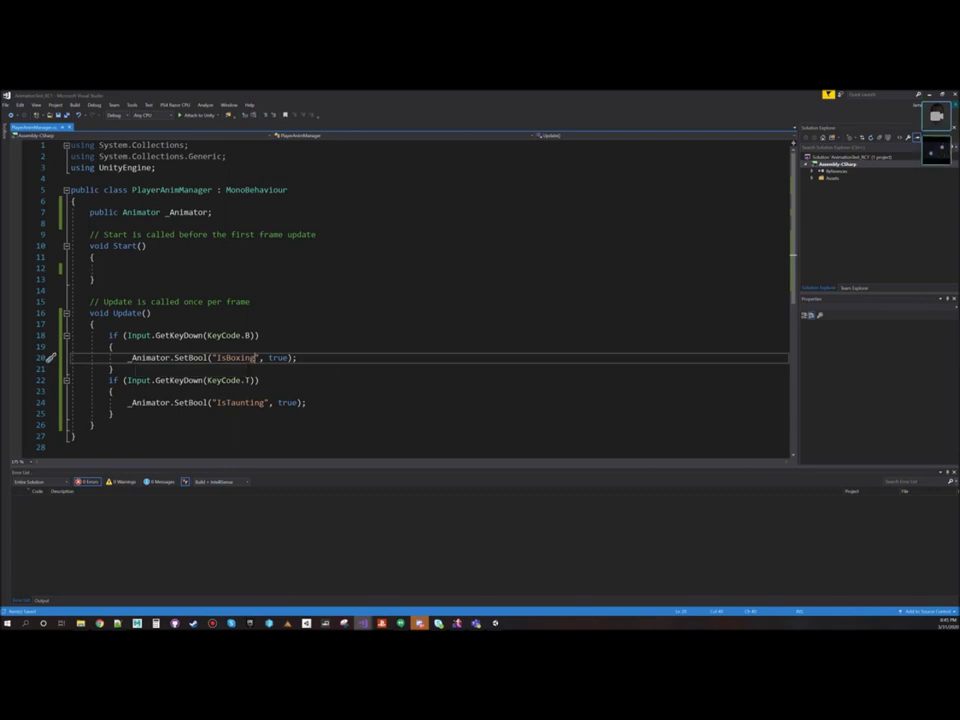
key(ctrl+shift+space)
key(Escape)
Step: In Unity, attach the PlayerAnimManager script to the Boxing object and assign that object's Animator component to the script's Animator field
click(496, 623)
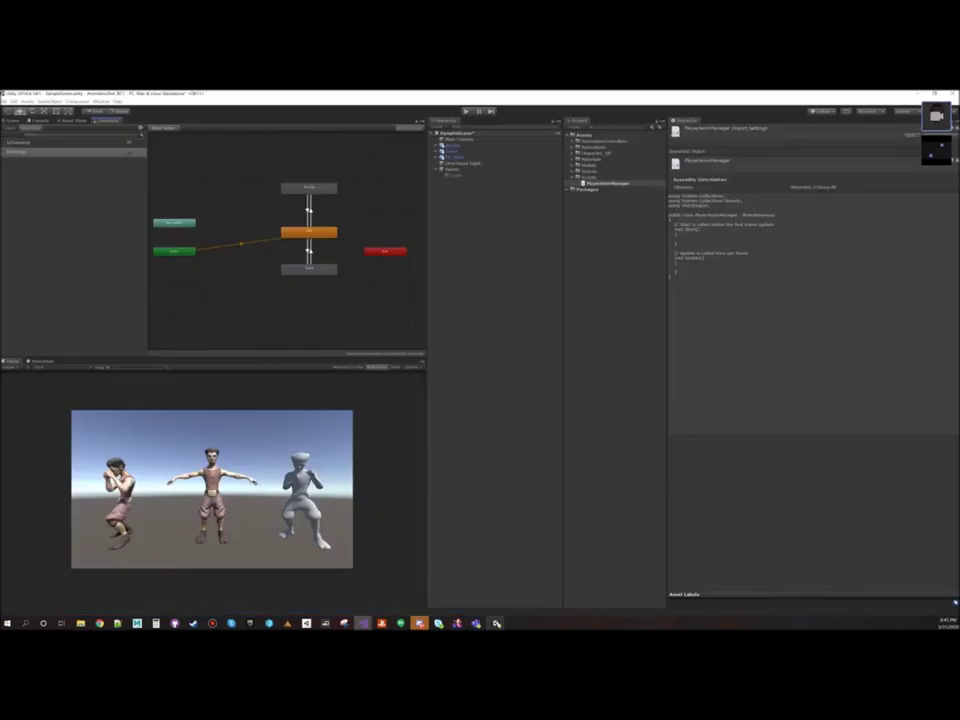
click(456, 145)
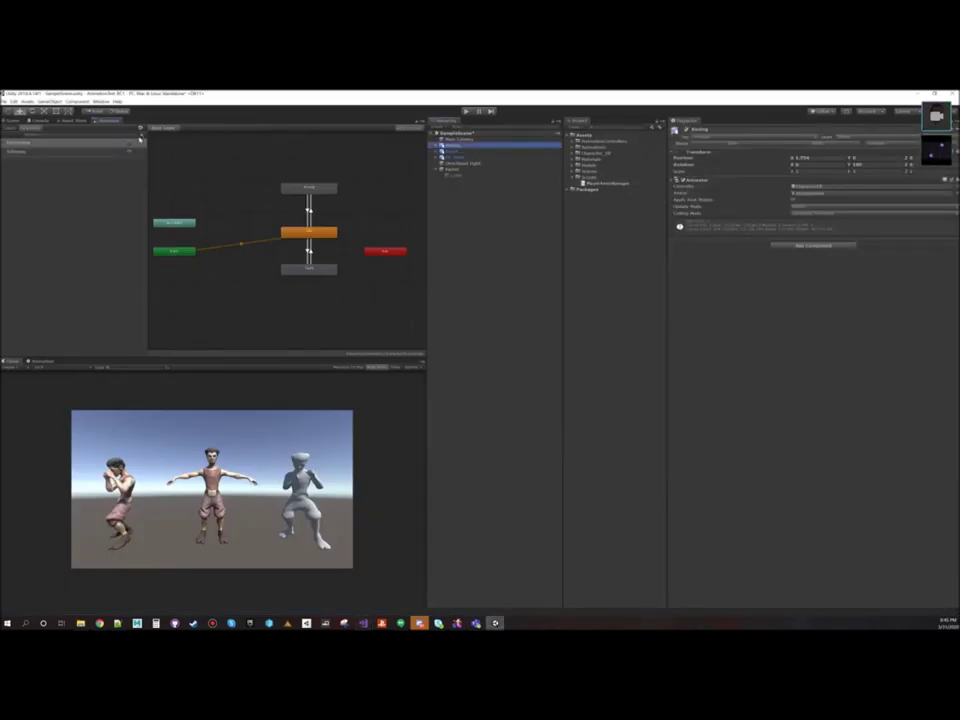
click(452, 151)
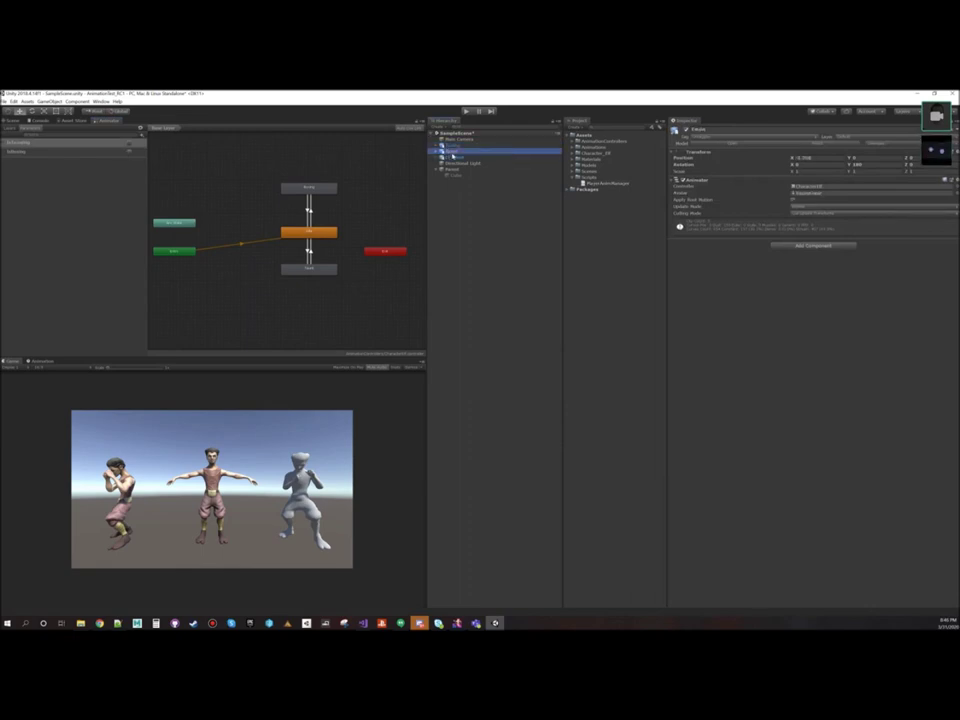
click(452, 146)
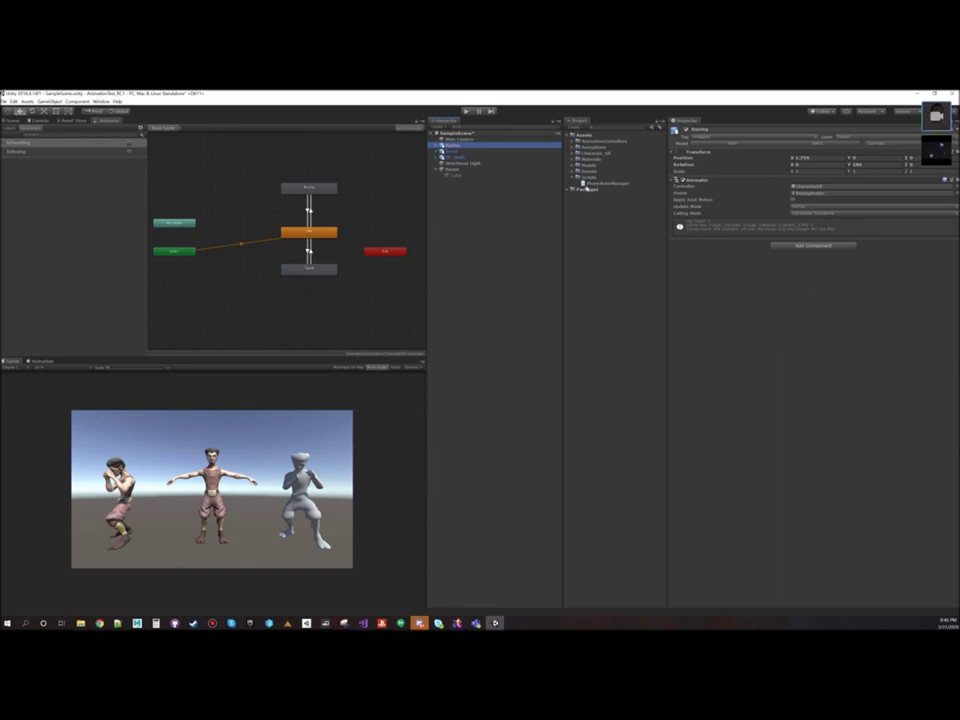
drag(583, 184, 740, 346)
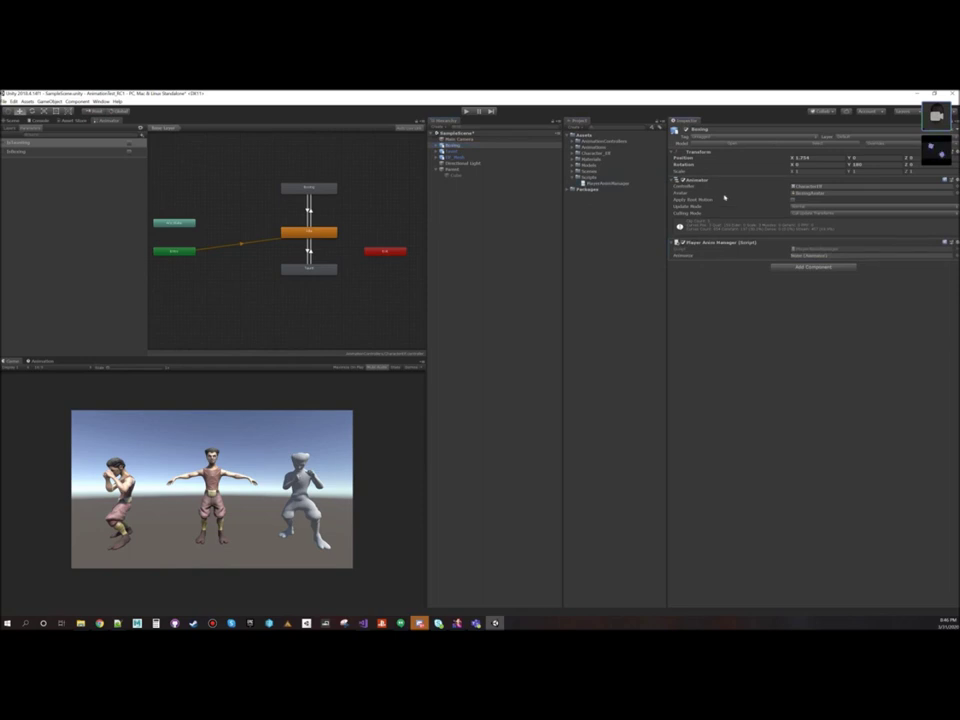
drag(697, 181, 798, 256)
Step: Frame the Boxing character in the Scene view
click(452, 146)
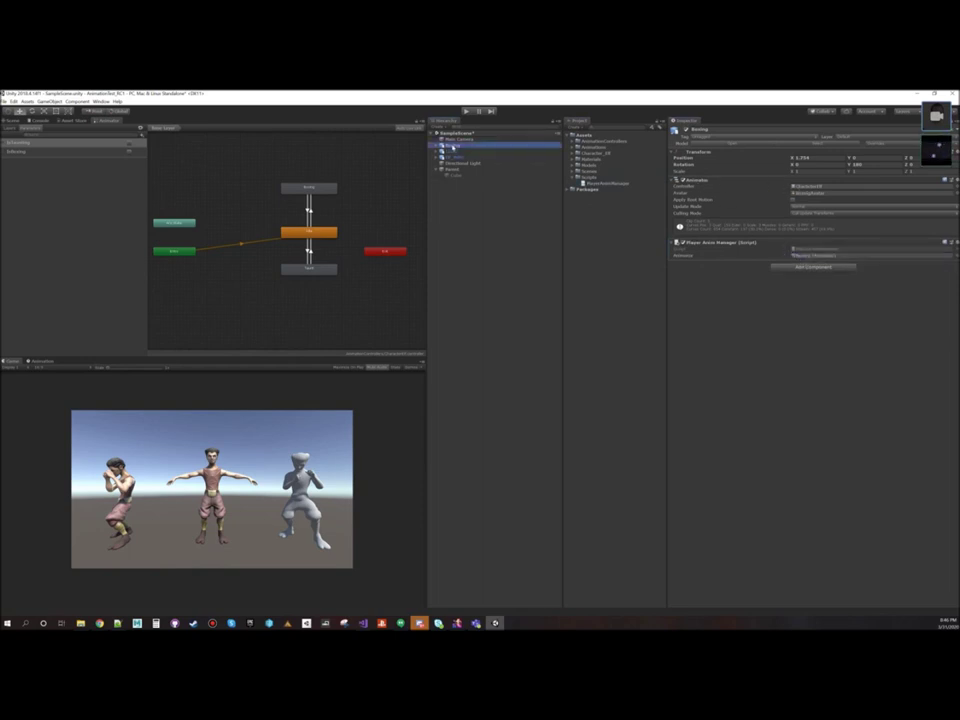
click(12, 121)
key(f)
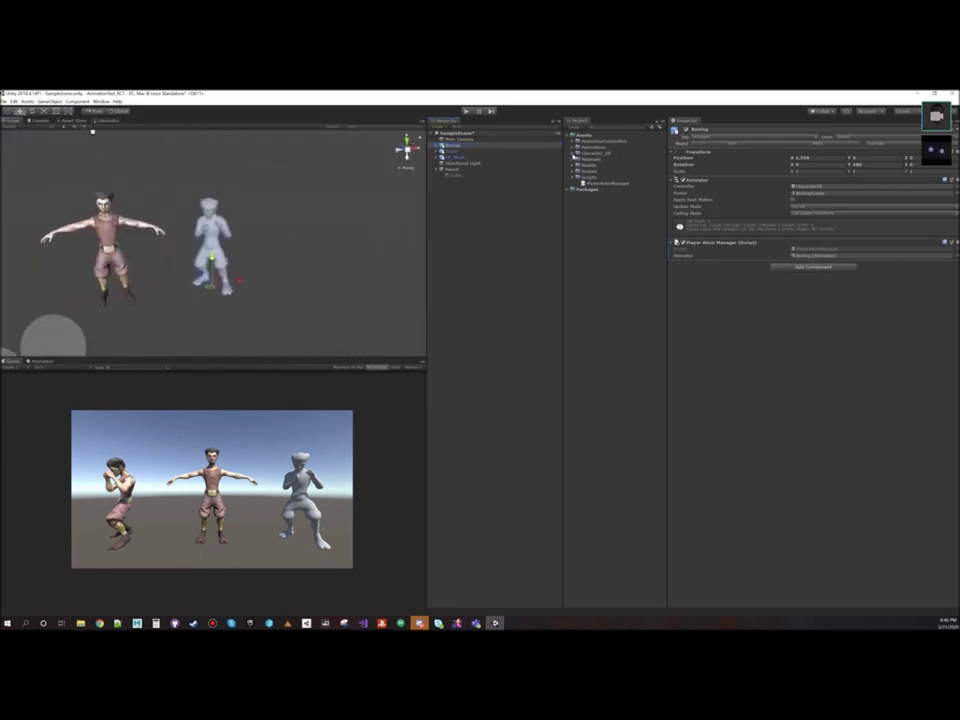
Step: Apply the Character_Elf material to the untextured Boxing character in the Scene view
click(572, 153)
drag(593, 165, 214, 228)
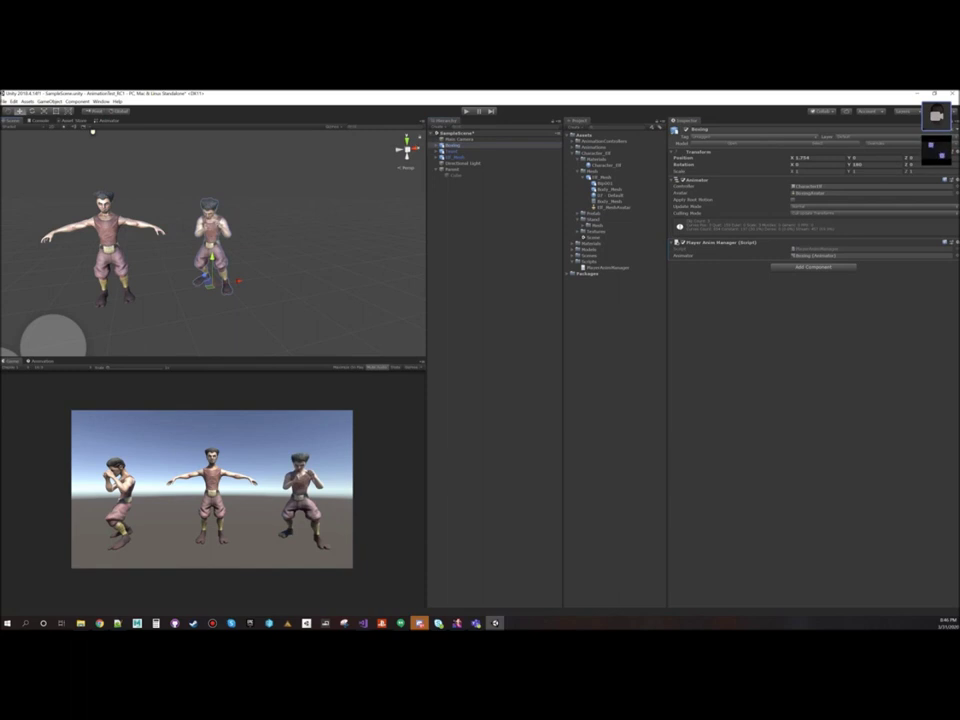
Step: Run the scene, watch the Boxing object's state machine in the Animator while triggering its boxing animation, and stop playback
click(466, 112)
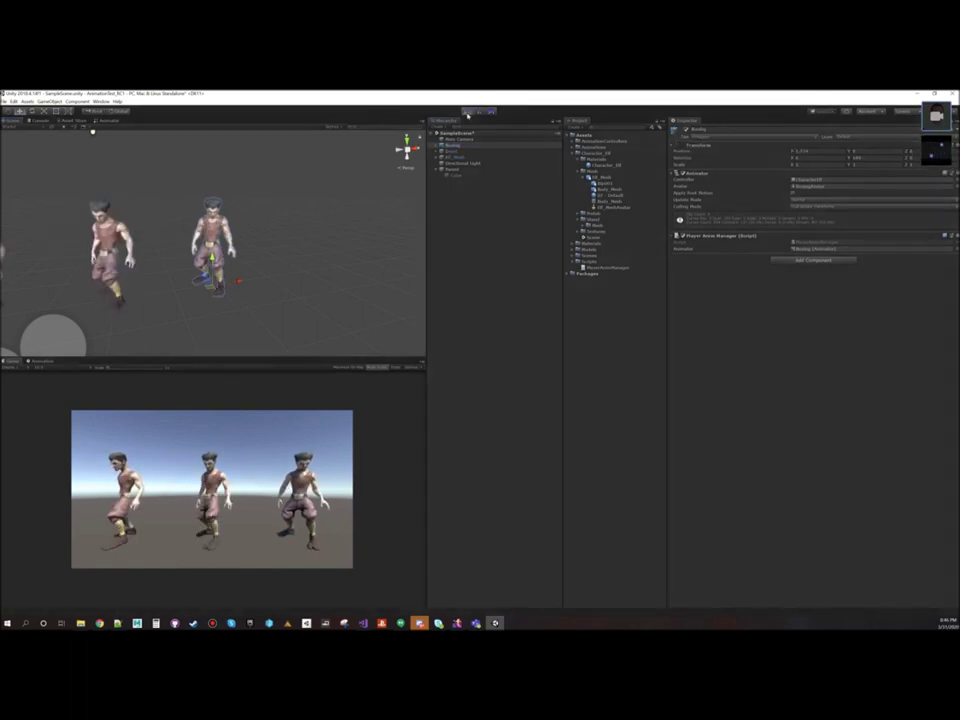
scroll(270, 218, down, 3)
alt+drag(257, 263, 222, 268)
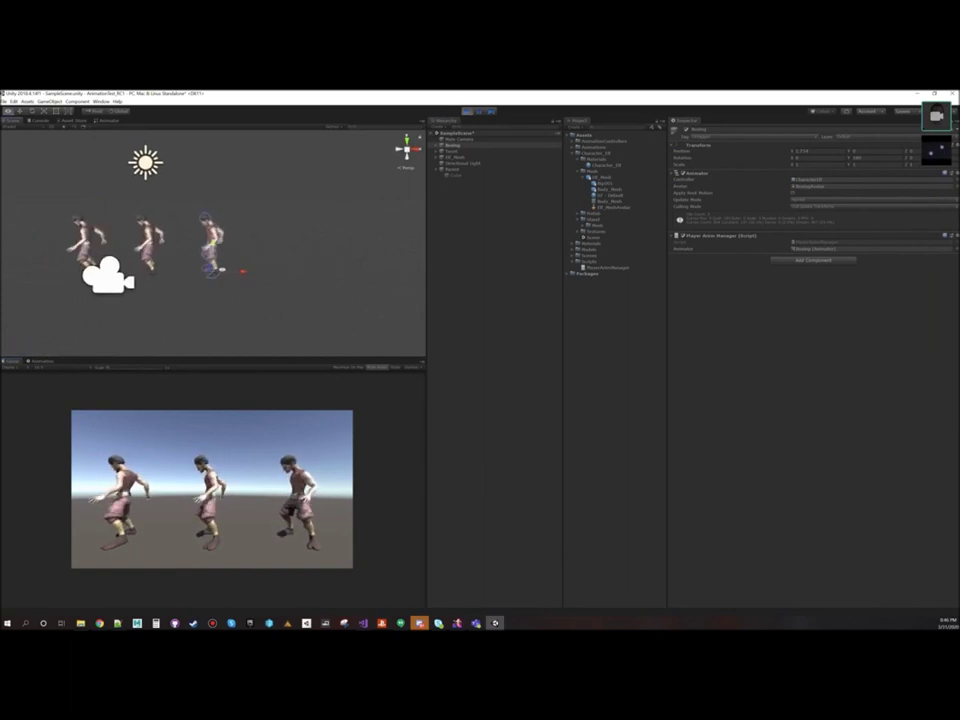
alt+right_drag(222, 268, 359, 273)
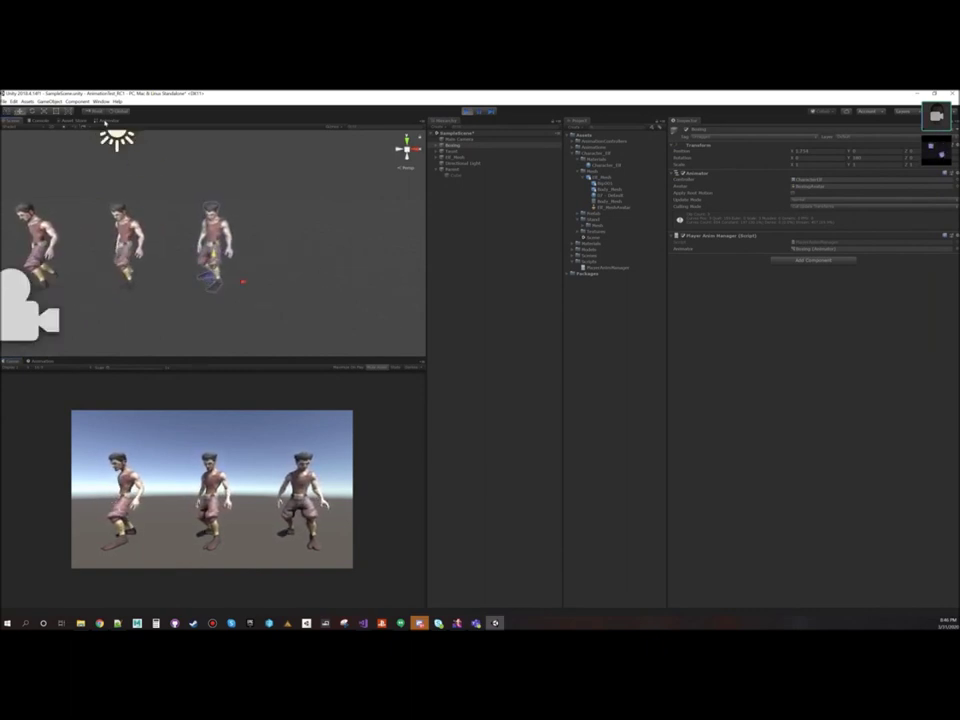
click(105, 121)
click(456, 146)
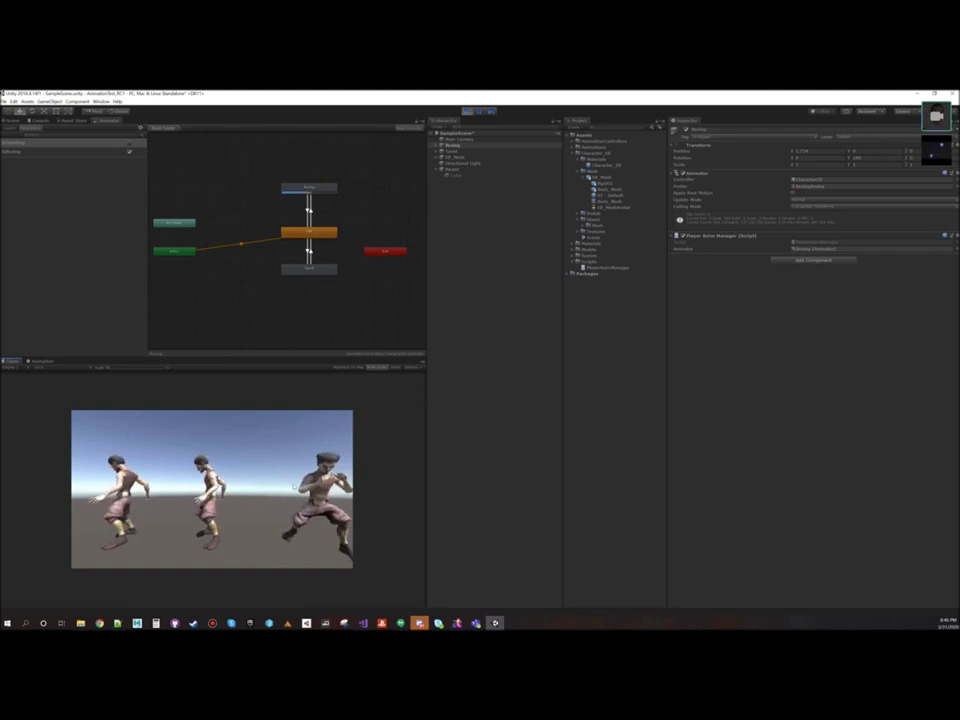
click(466, 112)
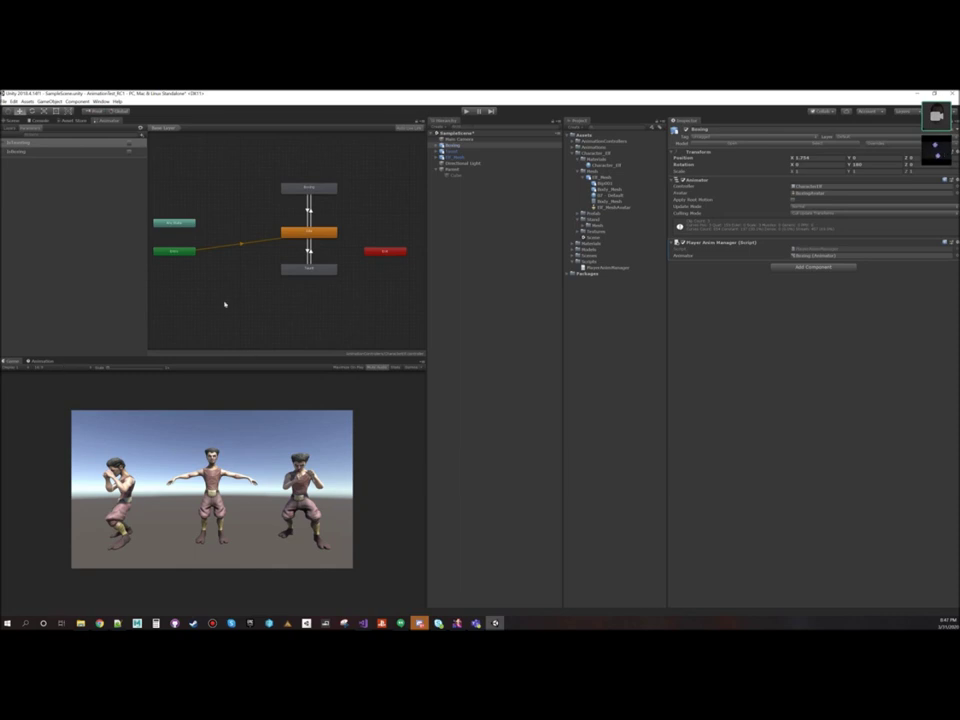
Step: Examine the animation keyframes of the Taunt and Elf_Mesh objects, including the curves view for Elf_Mesh
click(42, 361)
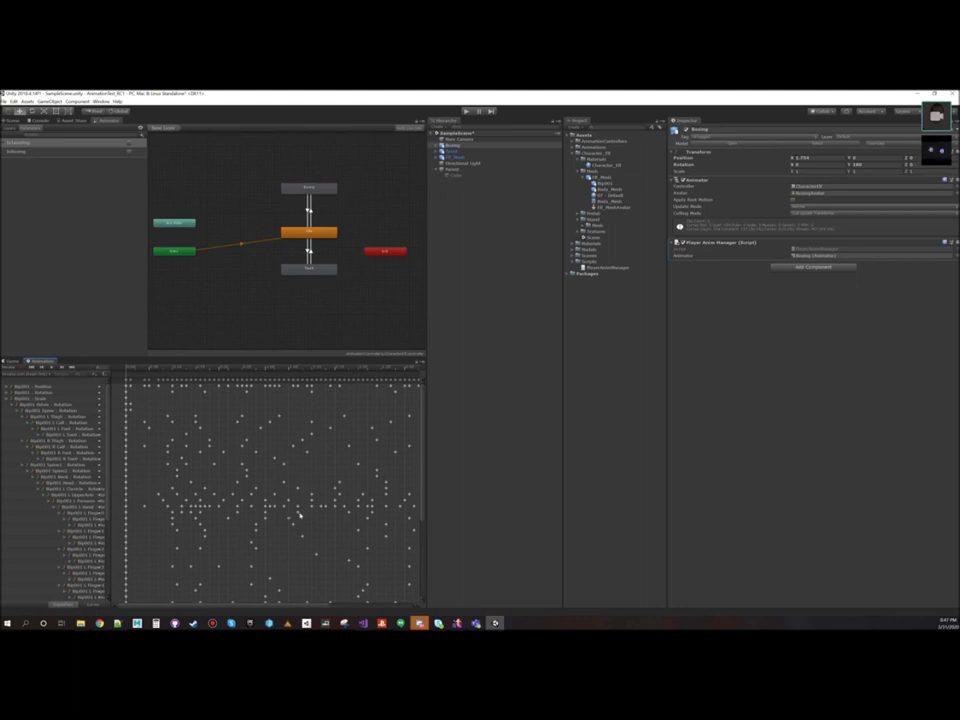
click(451, 151)
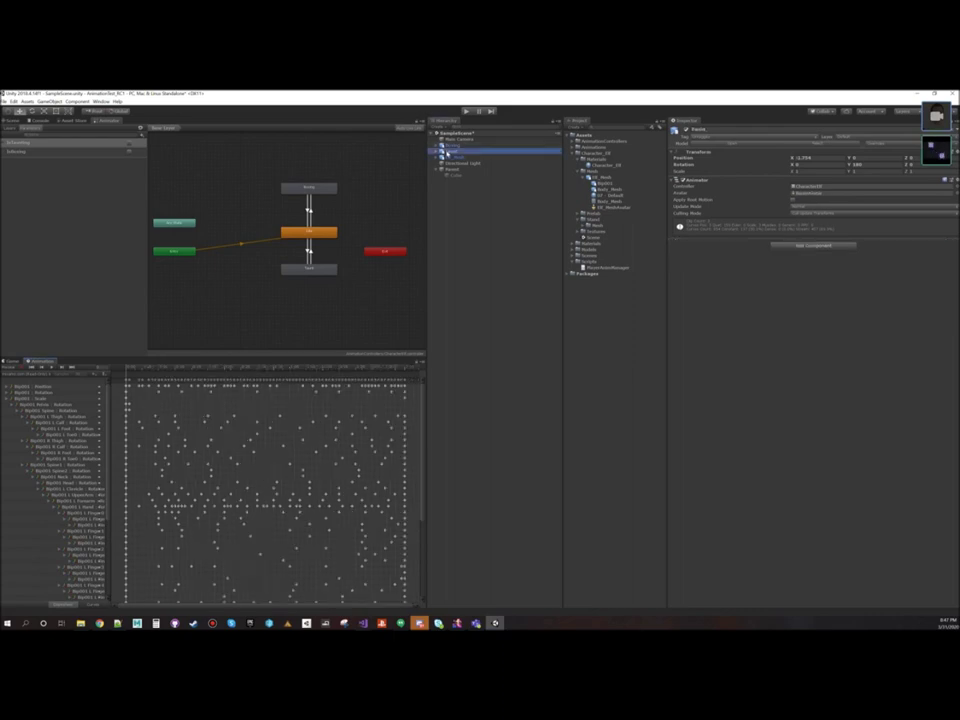
click(451, 157)
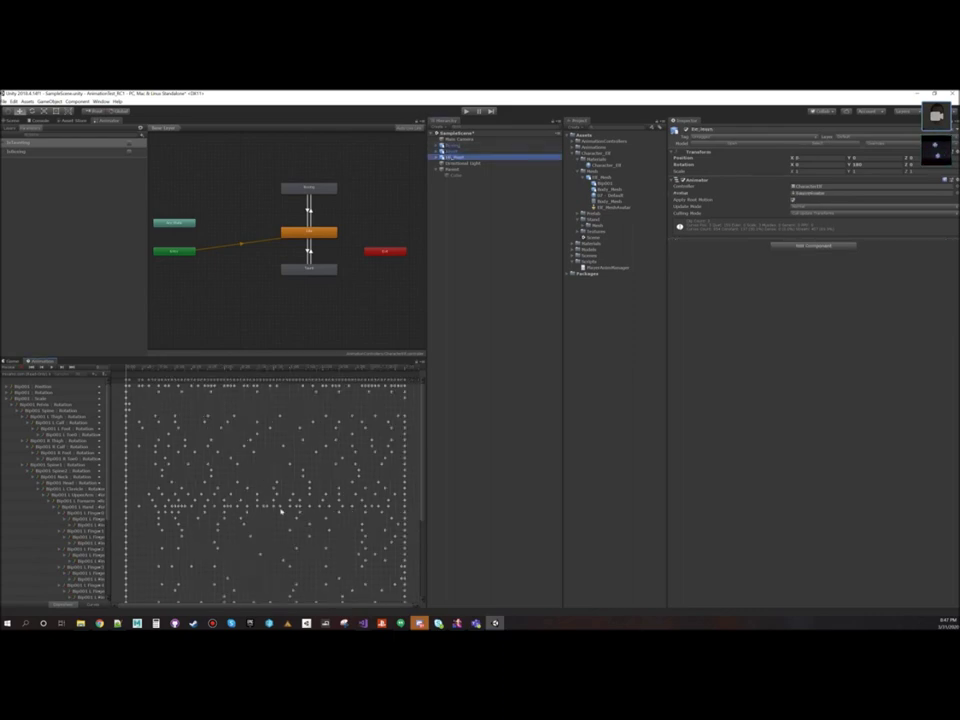
scroll(281, 488, down, 3)
scroll(281, 488, up, 3)
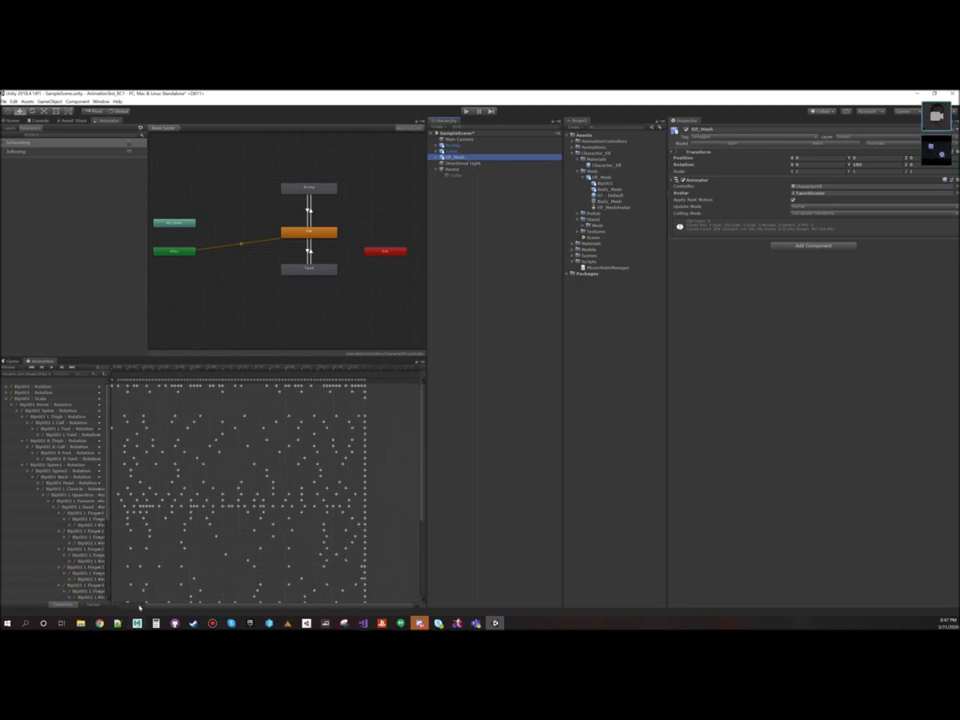
drag(146, 605, 104, 606)
click(96, 604)
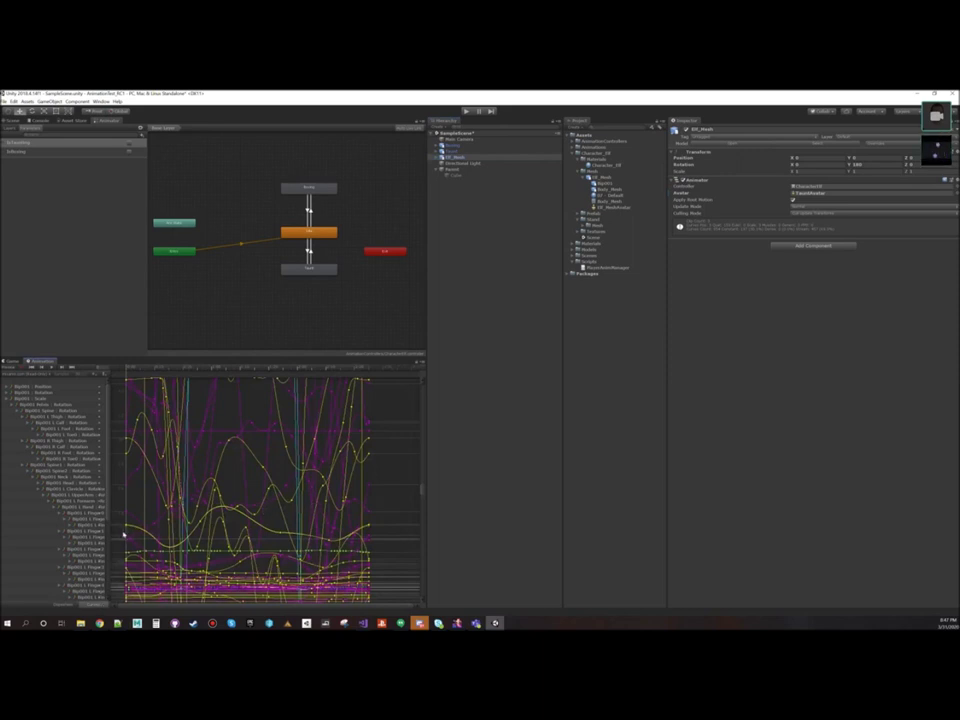
drag(110, 531, 83, 539)
click(61, 605)
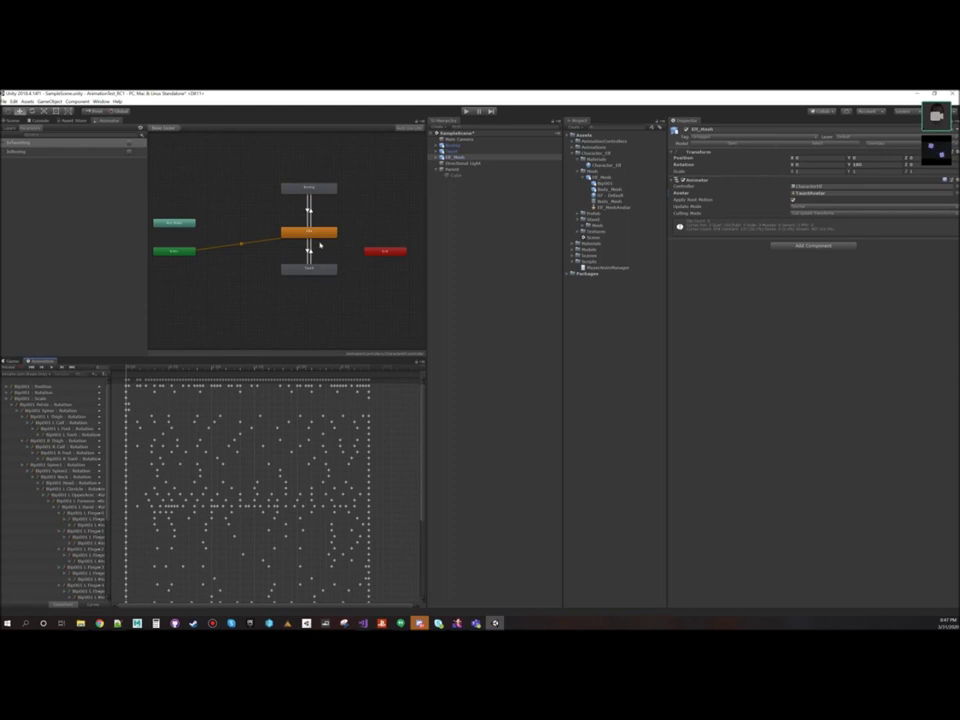
Step: Scrub through the Boxing object's animation with the Scene view visible and check which clips the Taunt object offers
click(451, 147)
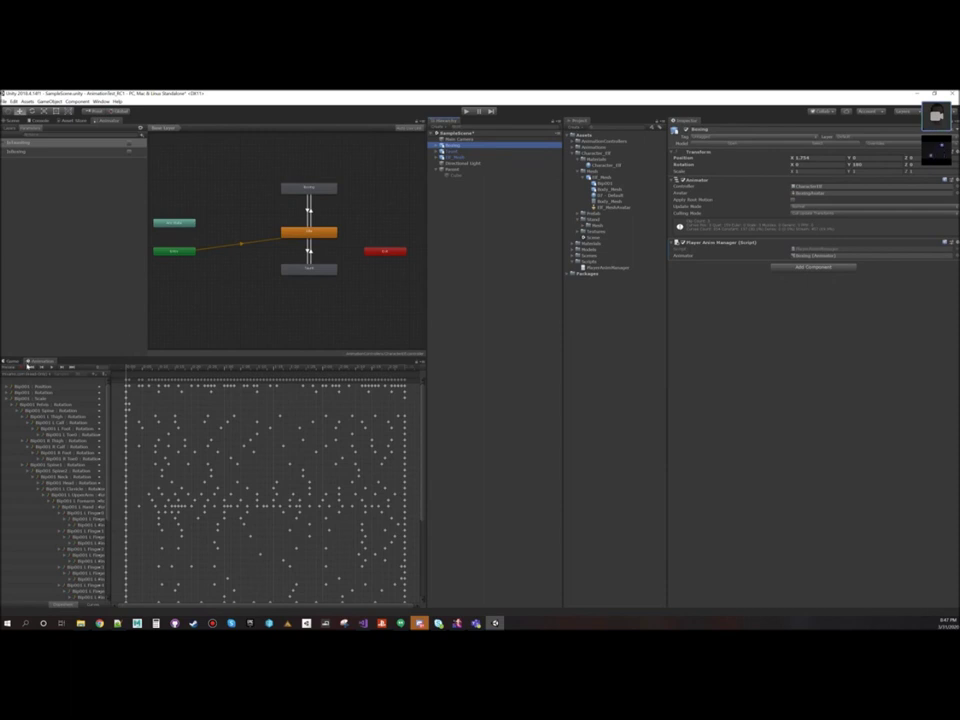
click(14, 120)
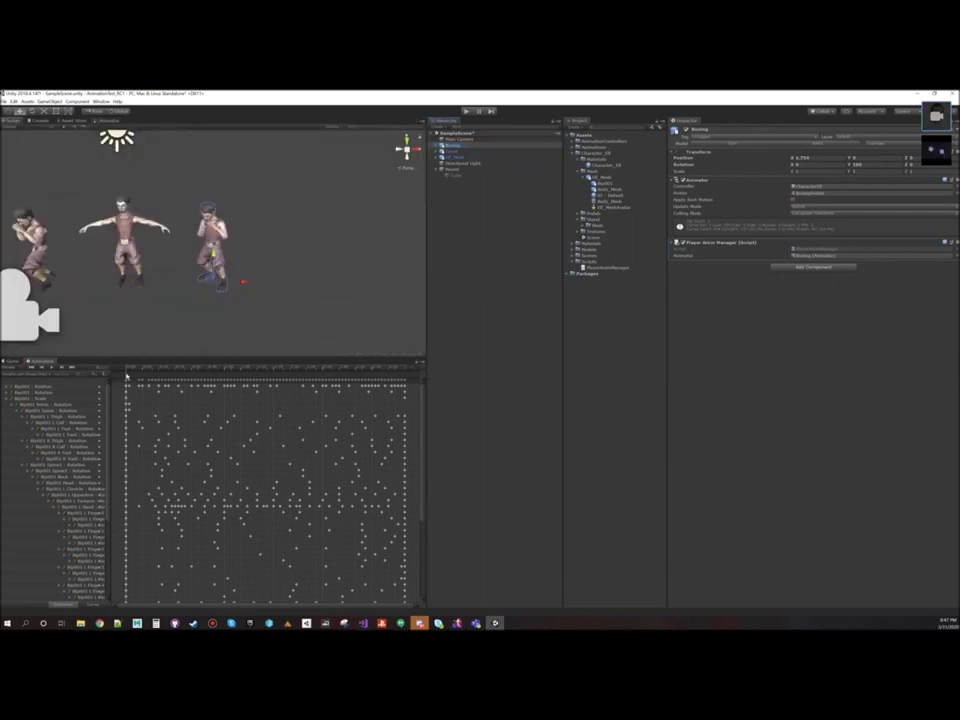
mouse_move(120, 369)
mouse_down()
mouse_move(287, 375)
mouse_move(106, 369)
mouse_up()
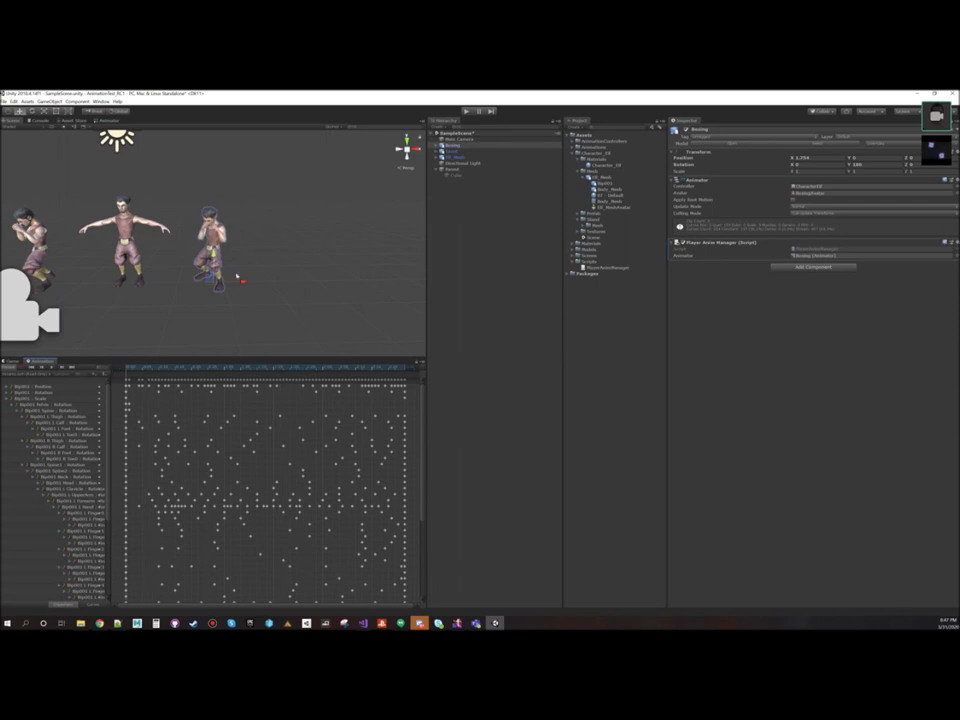
click(452, 152)
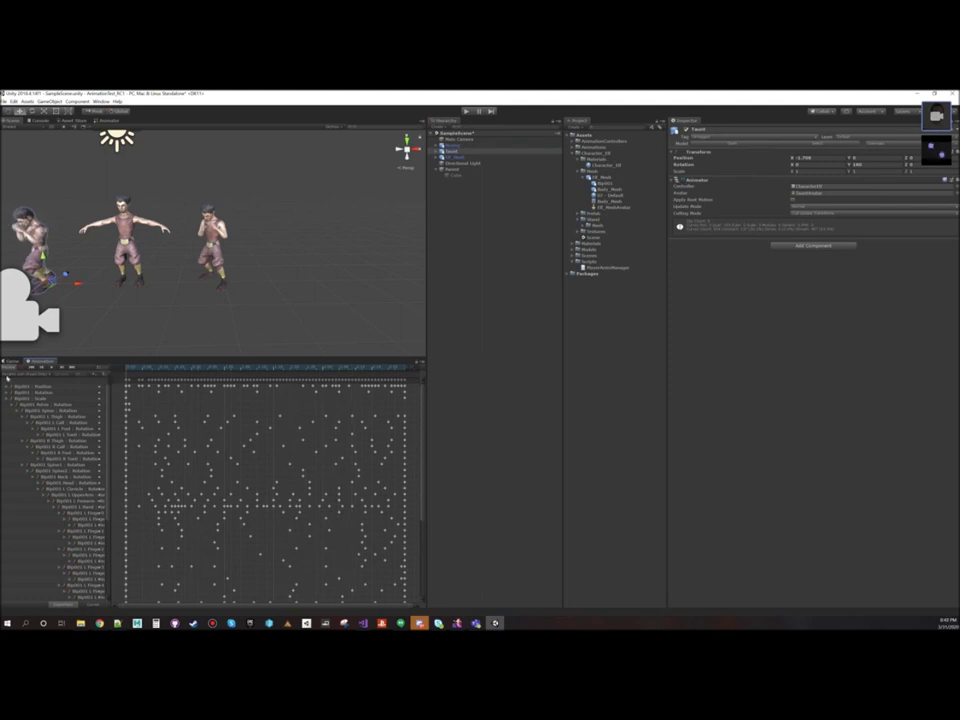
click(47, 374)
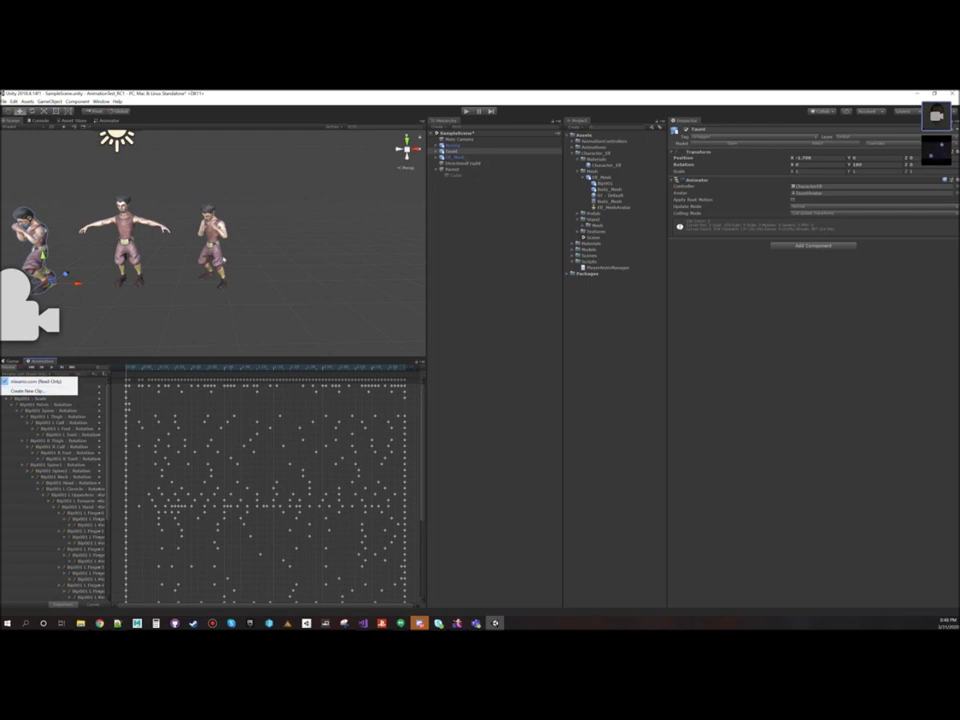
click(449, 146)
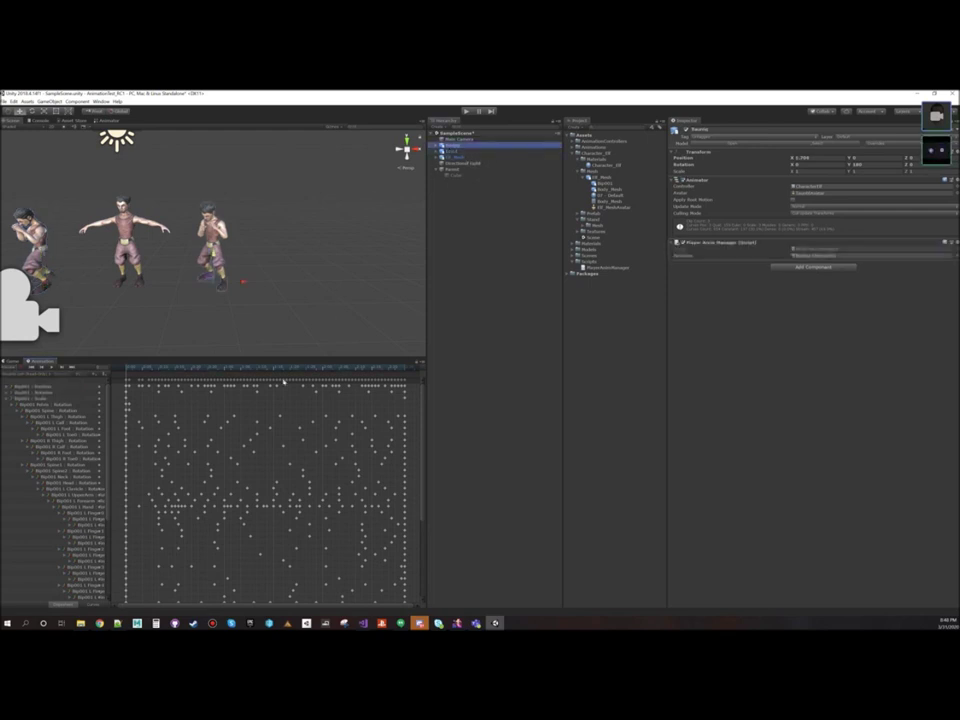
drag(125, 371, 404, 377)
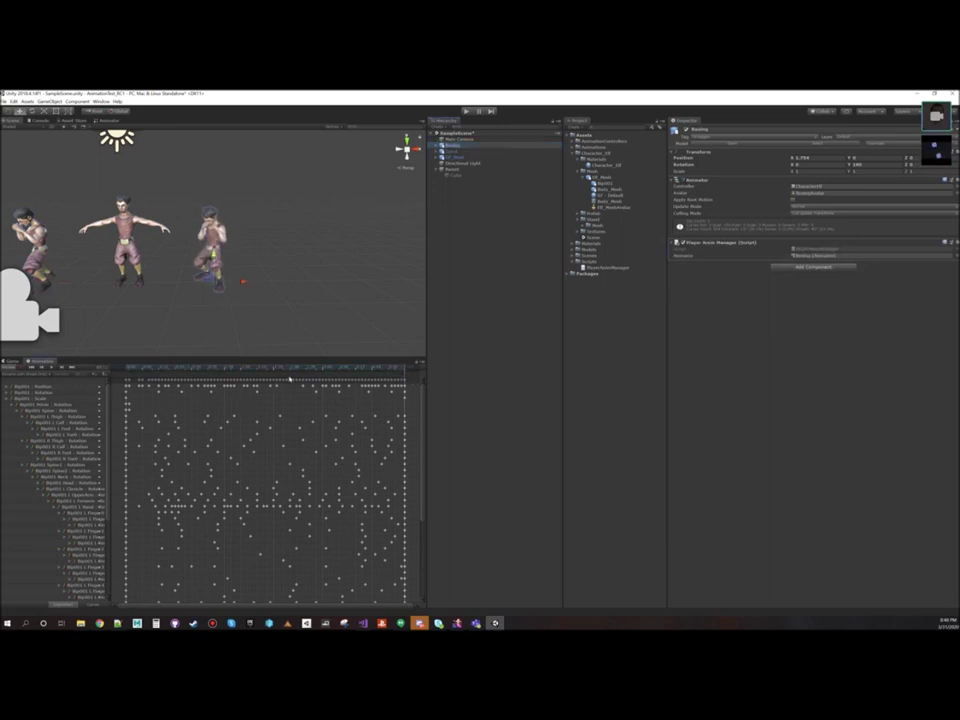
click(22, 368)
Step: Expand the Models folder and inspect the mixamo.com clip inside the Boxing model and the asset operations available for it
click(583, 178)
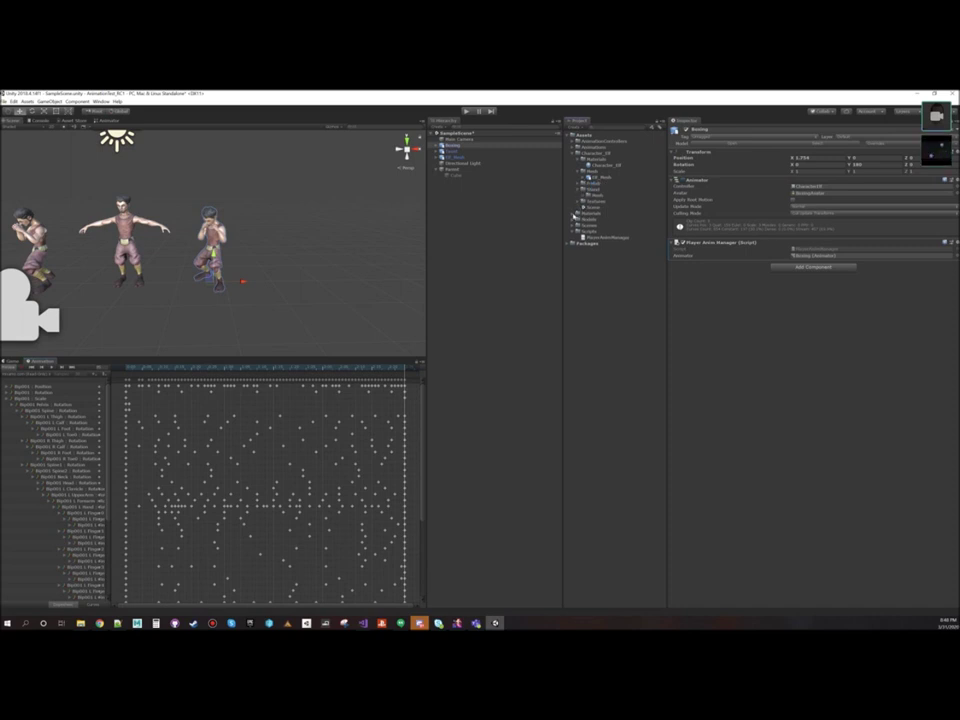
click(575, 219)
click(582, 268)
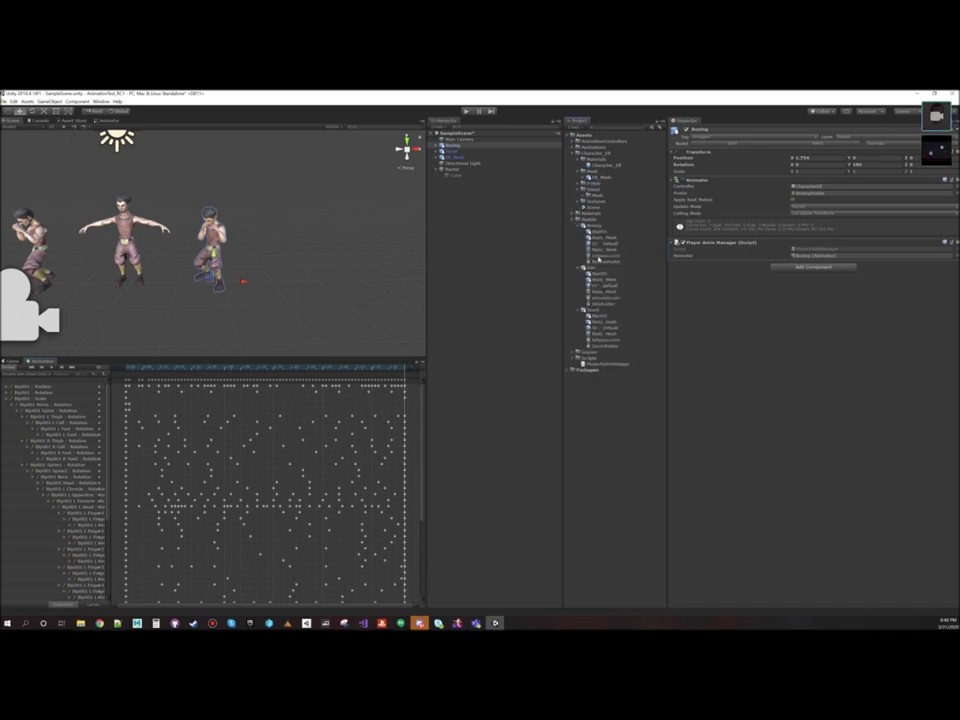
click(600, 256)
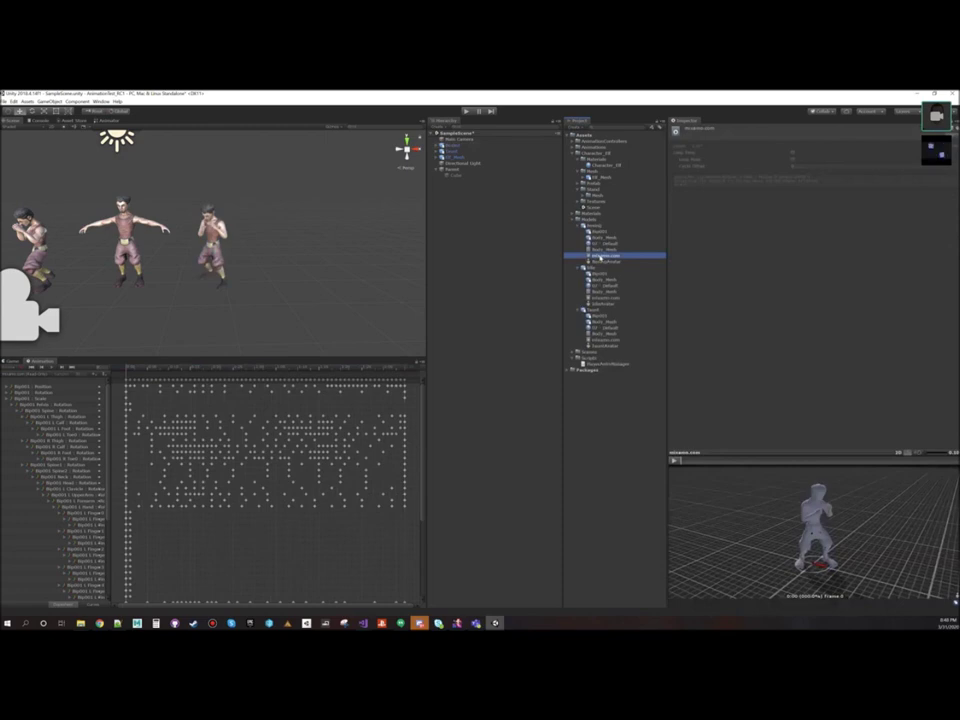
right_click(600, 257)
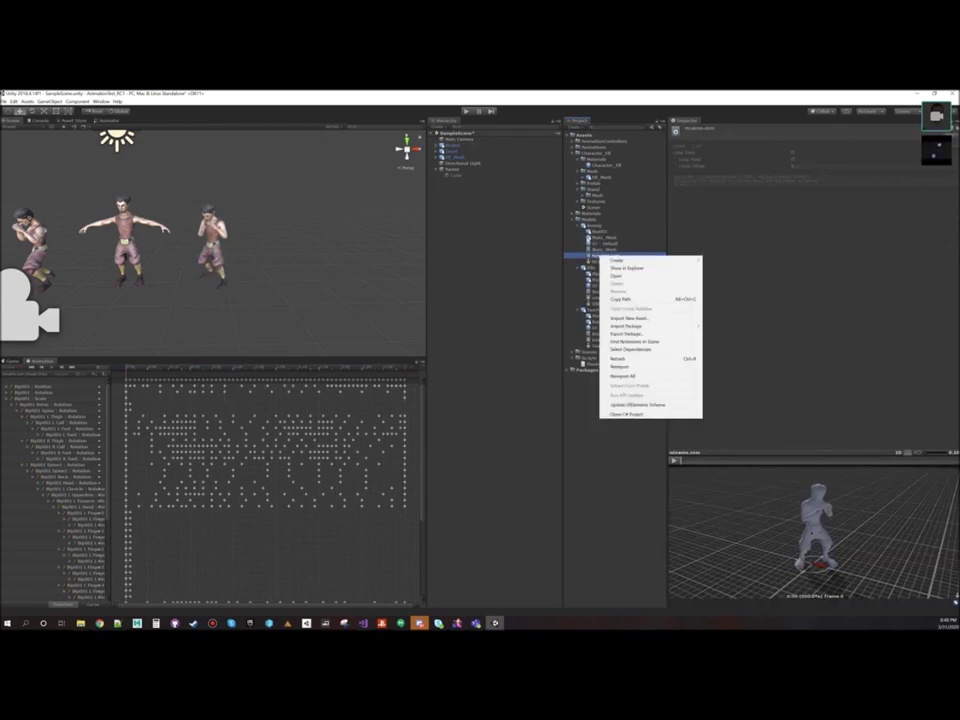
click(589, 229)
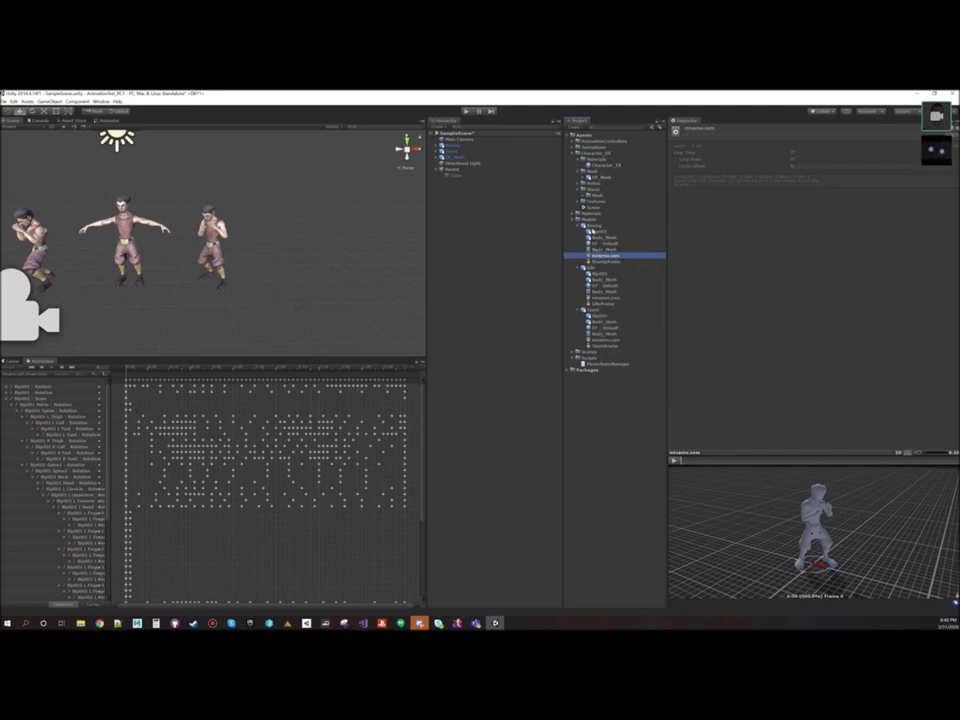
click(591, 219)
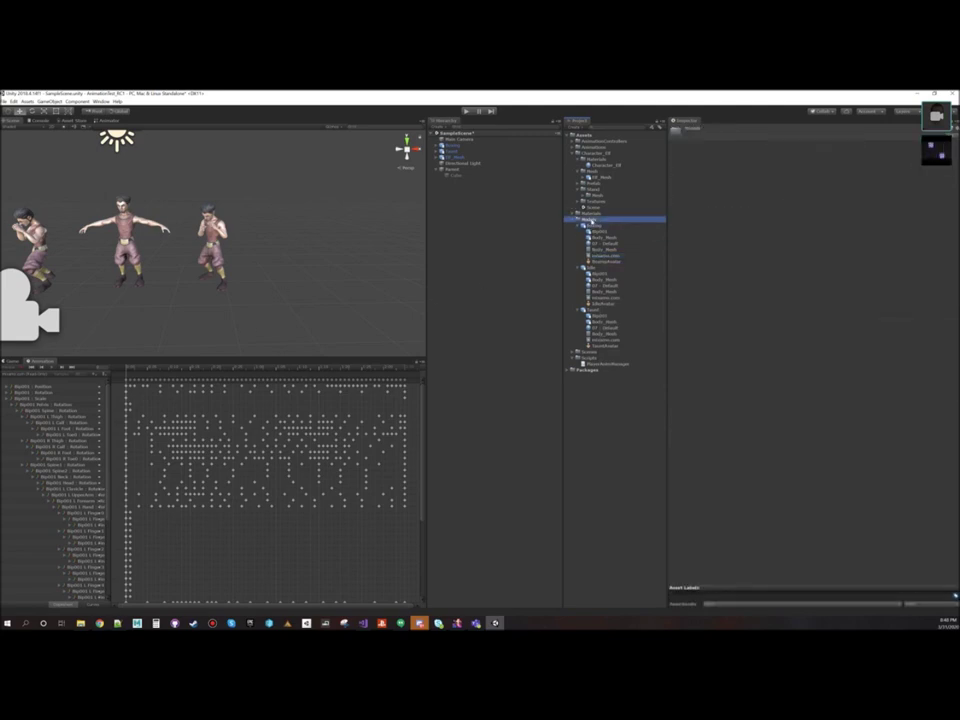
Step: Frame the Cube, scrub its position animation to the final keyframe, and add an animation event there
click(455, 175)
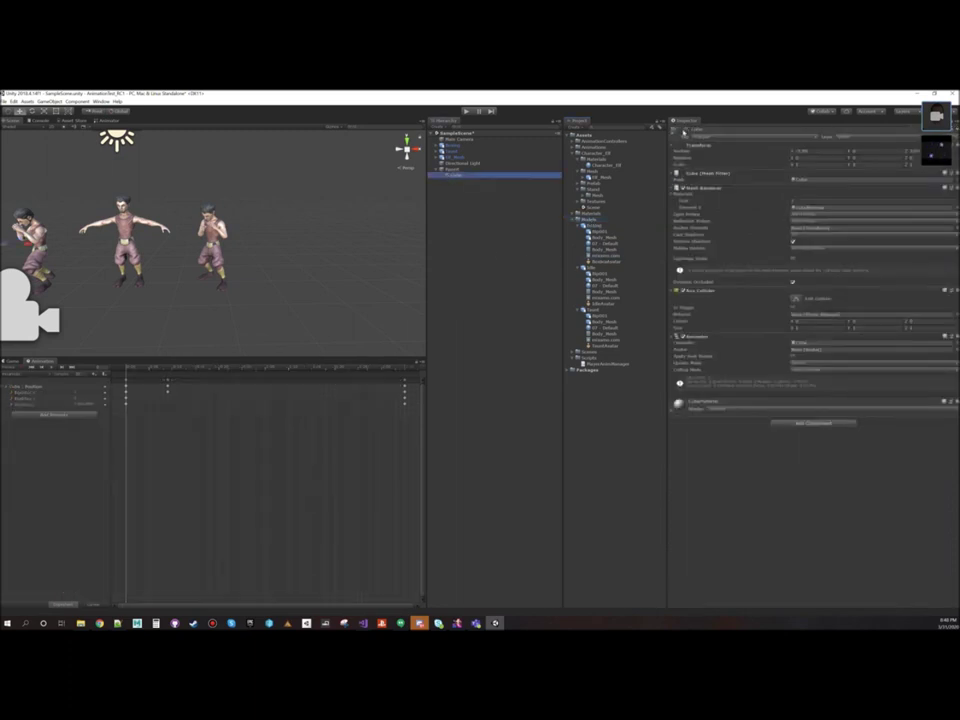
key(f)
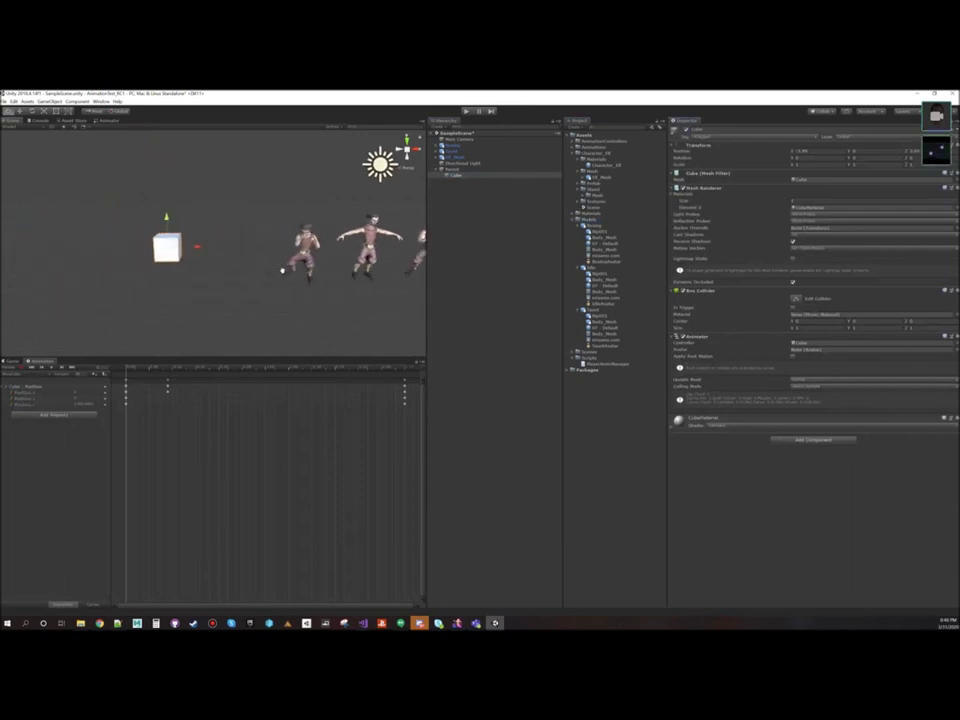
drag(127, 370, 405, 388)
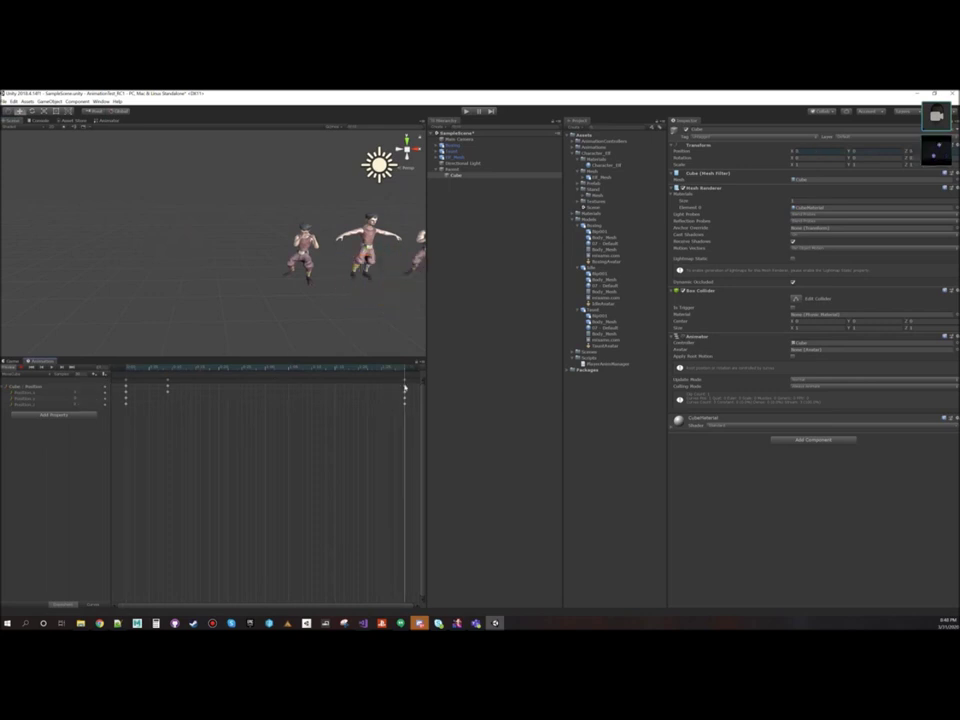
click(104, 375)
scroll(405, 388, up, 3)
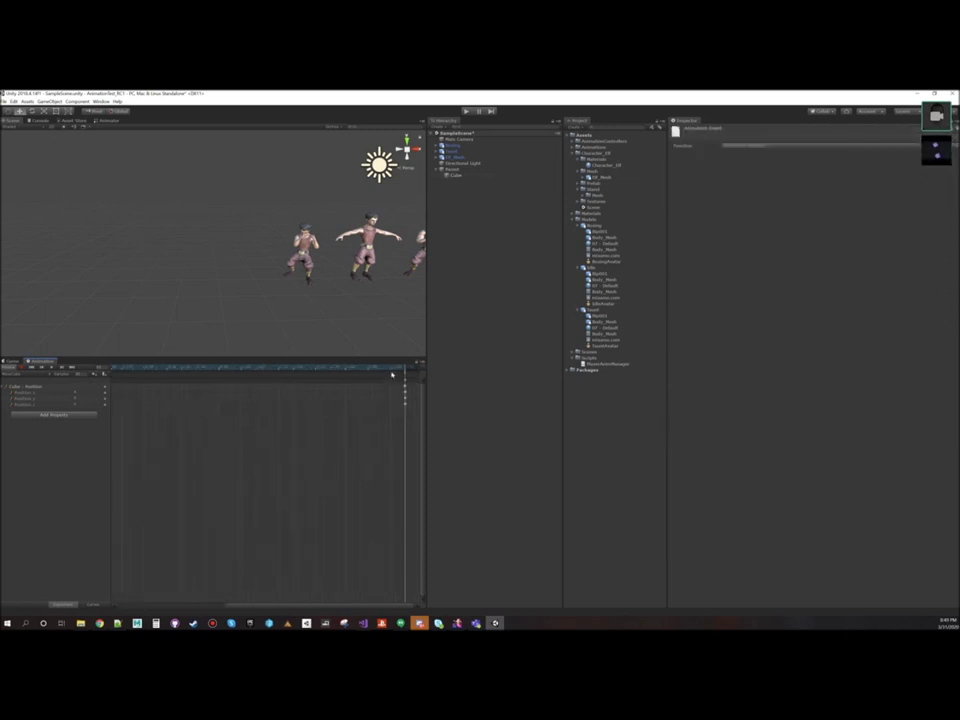
drag(404, 370, 391, 371)
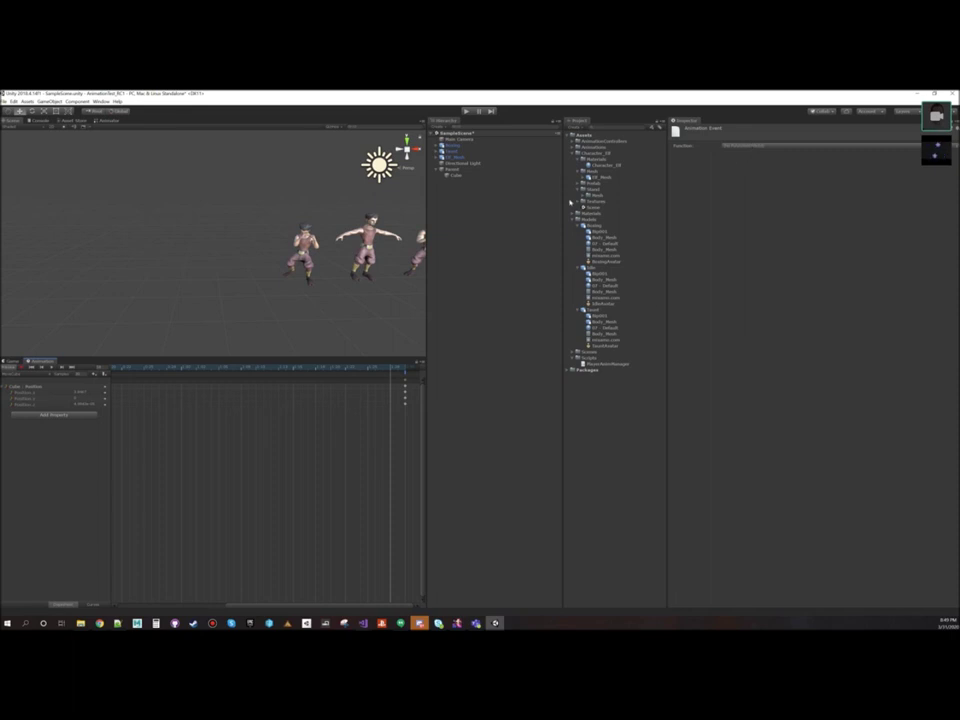
Step: Collapse the expanded asset folders and create a C# script named ShowEventDebug in the Scripts folder
click(572, 153)
click(573, 153)
click(574, 165)
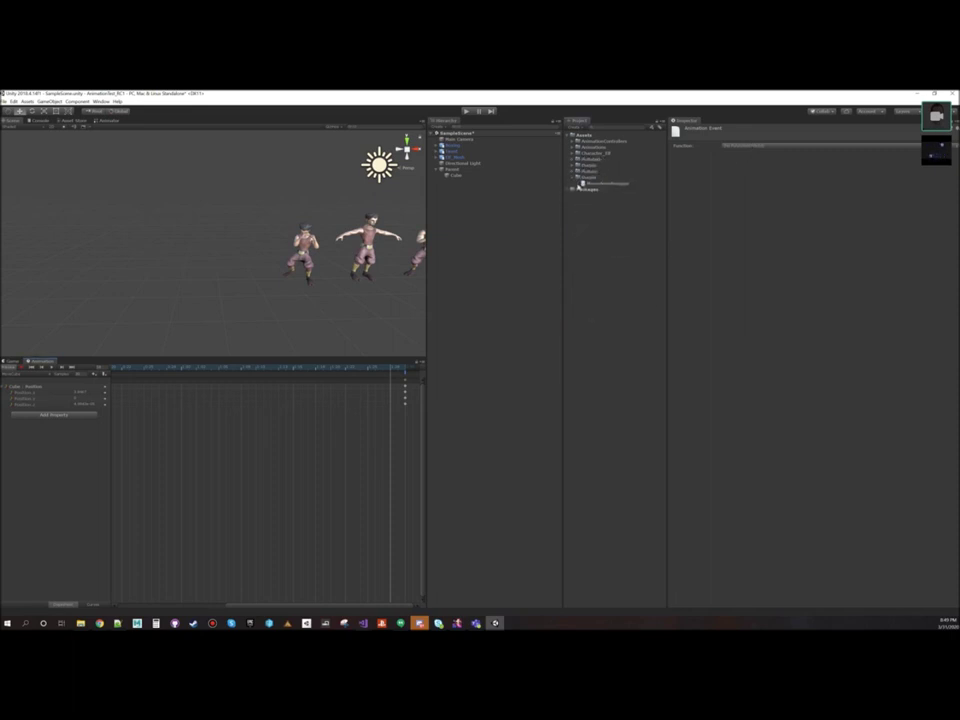
click(588, 177)
right_click(586, 179)
mouse_move(640, 184)
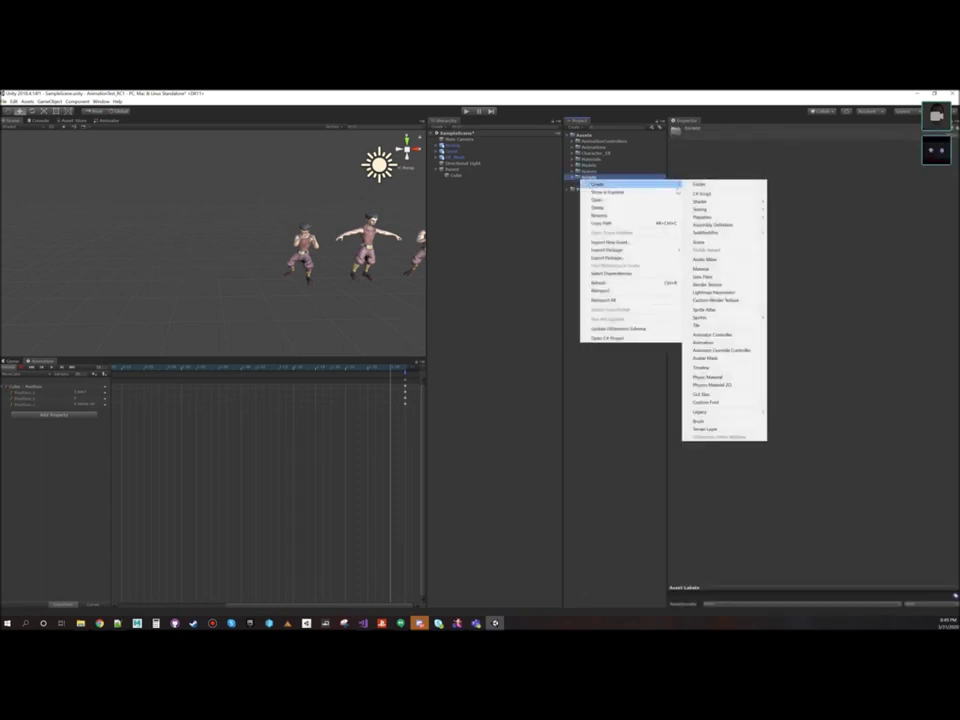
click(710, 193)
text(B)
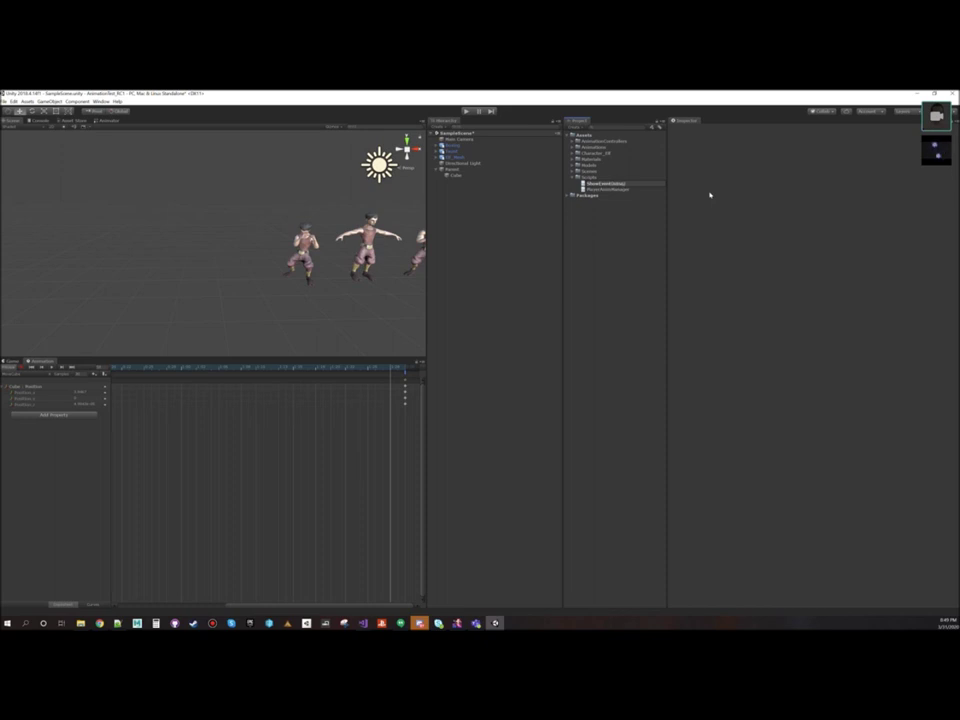
key(Return)
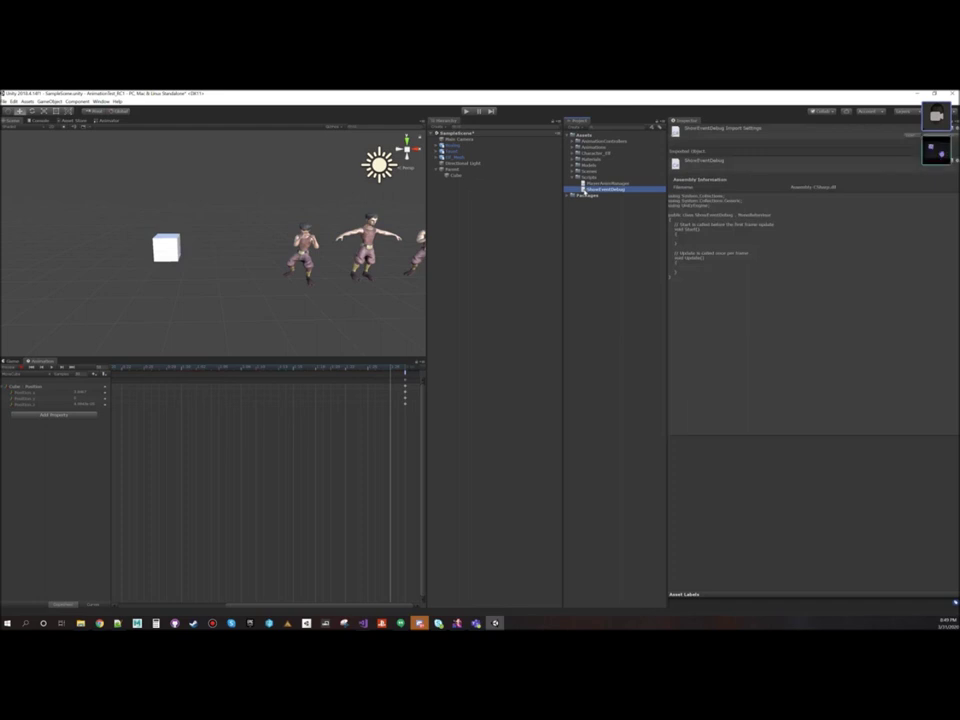
Step: Open the ShowEventDebug script in Visual Studio and auto-format its code
double_click(588, 189)
key(ctrl+k)
key(ctrl+d)
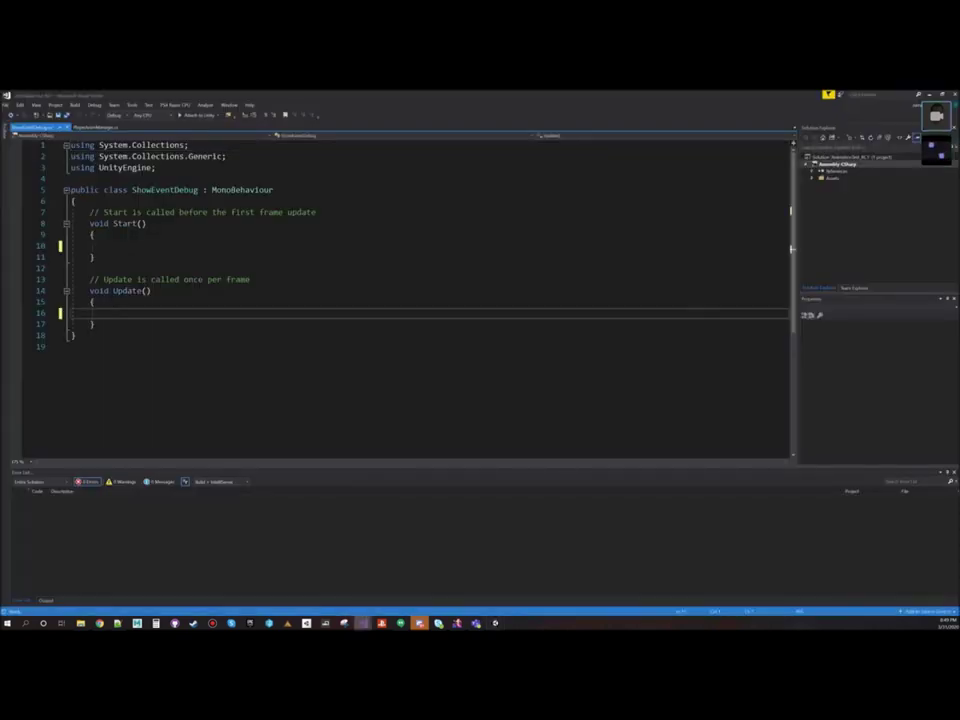
Step: Declare a public void method named CubeFinishedMoving() with an empty body below Update in ShowEventDebug
key(Down)
key(Down)
key(Up)
key(Return)
key(Return)
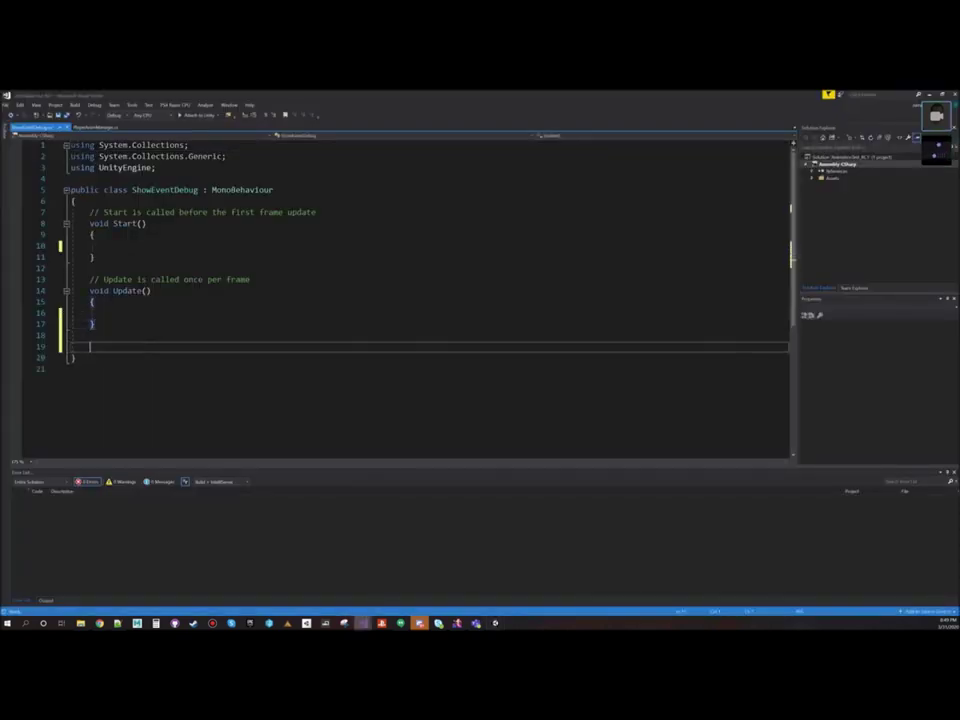
text(public vo)
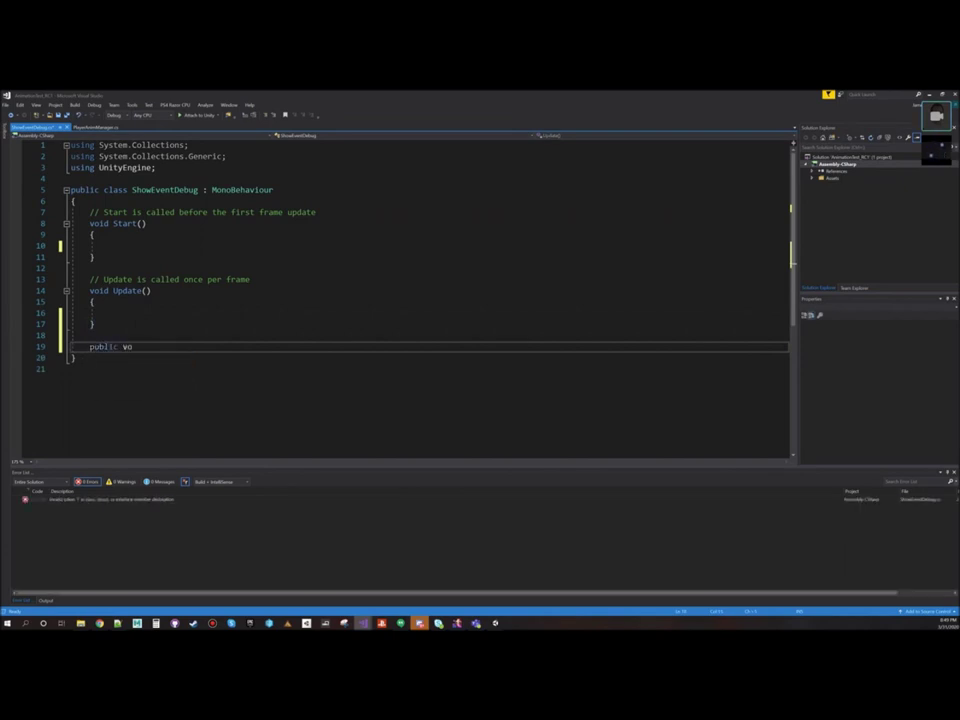
text(id Cu)
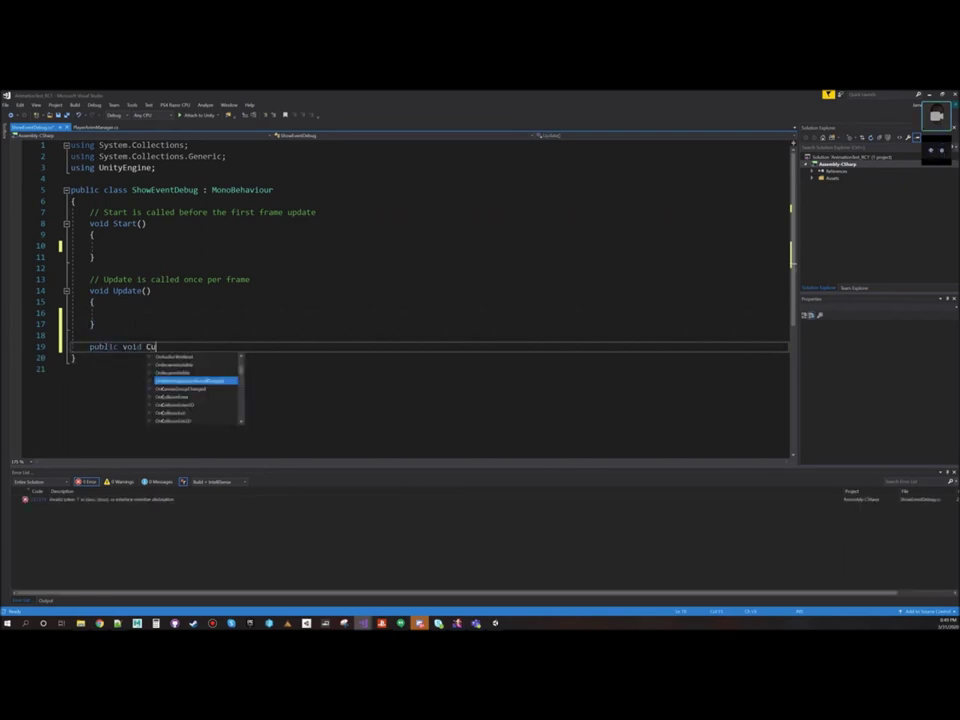
text(beFinised)
key(BackSpace)
key(BackSpace)
text(h)
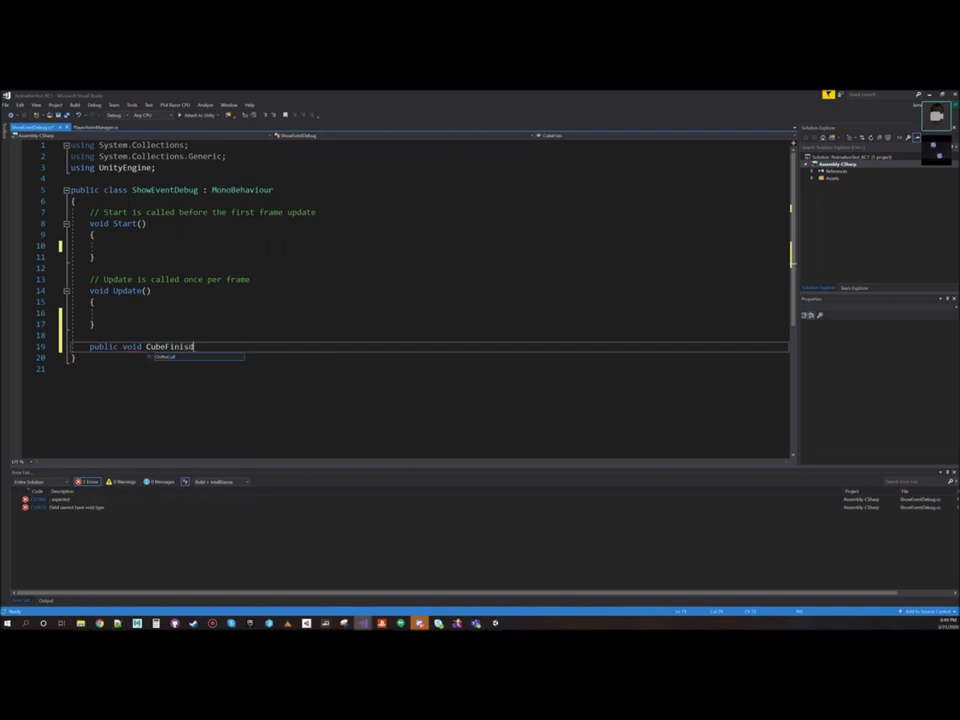
text(edMoving())
key(Return)
text({)
key(Return)
Step: Make CubeFinishedMoving log the message "I am finished moving. Move along... move along" and save the script
text(Debug.Log)
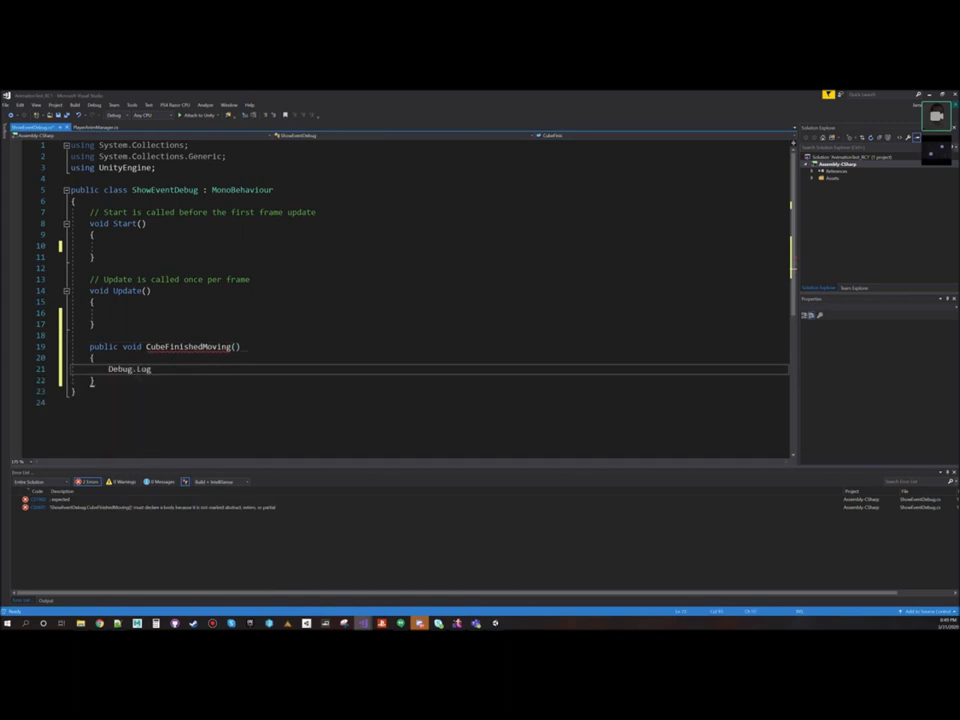
text(("I am finished moving)
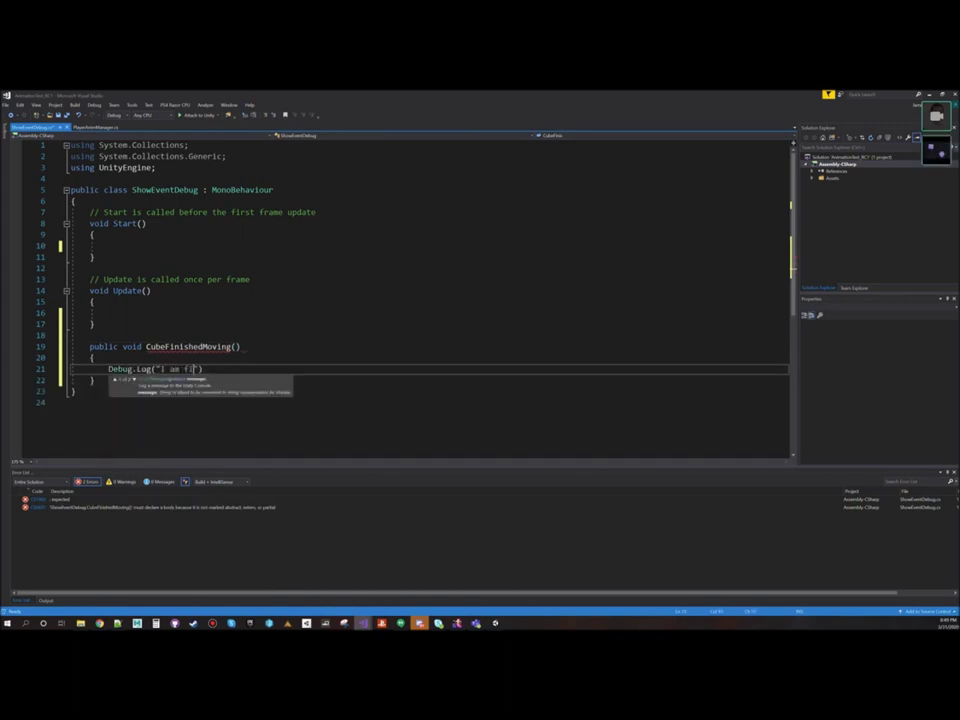
text(. Move along... move along)
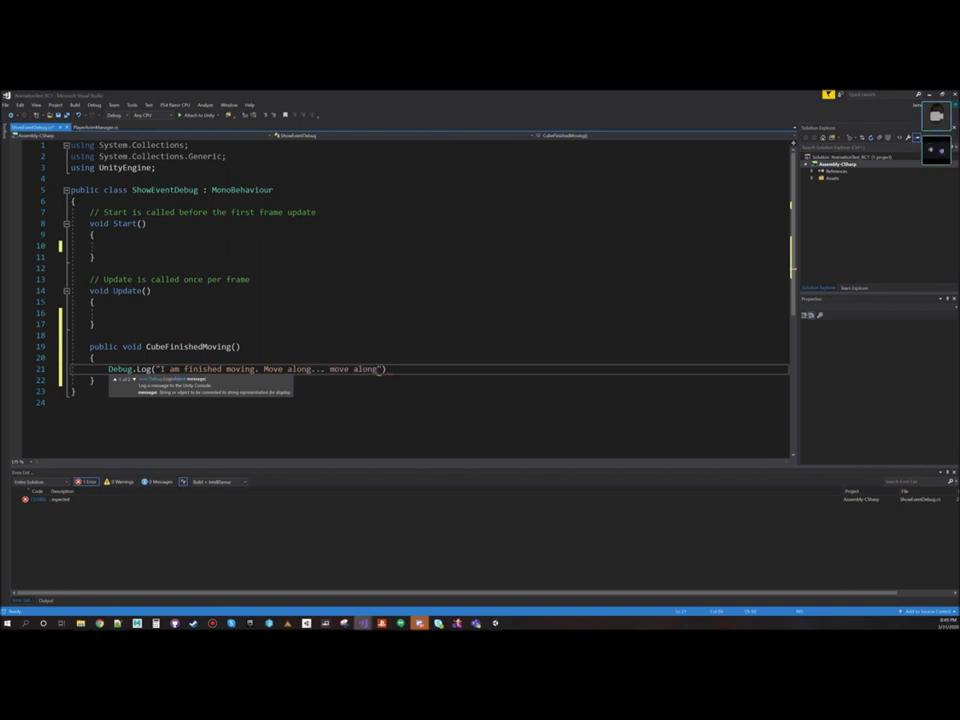
text();)
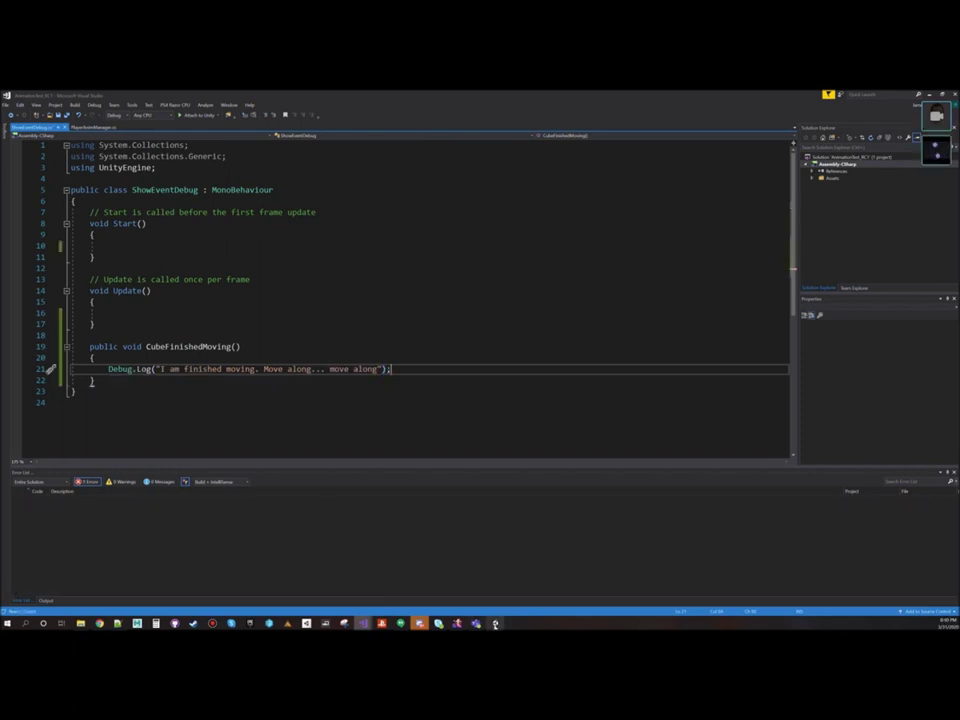
Step: Switch back to Unity and attach the ShowEventDebug script to the Cube
click(494, 623)
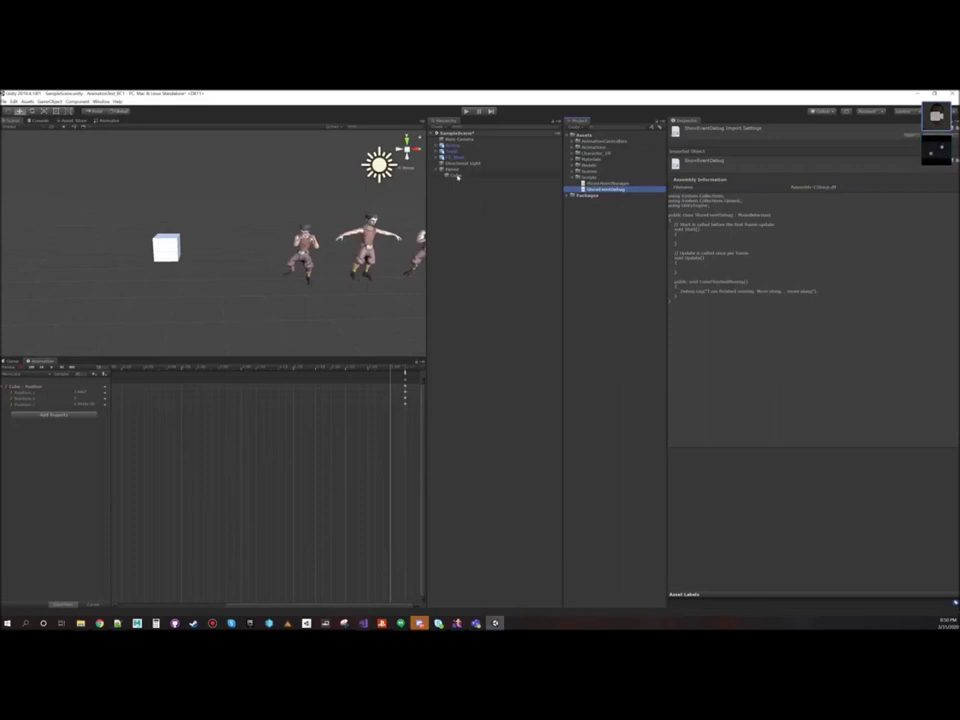
click(457, 176)
drag(604, 189, 784, 501)
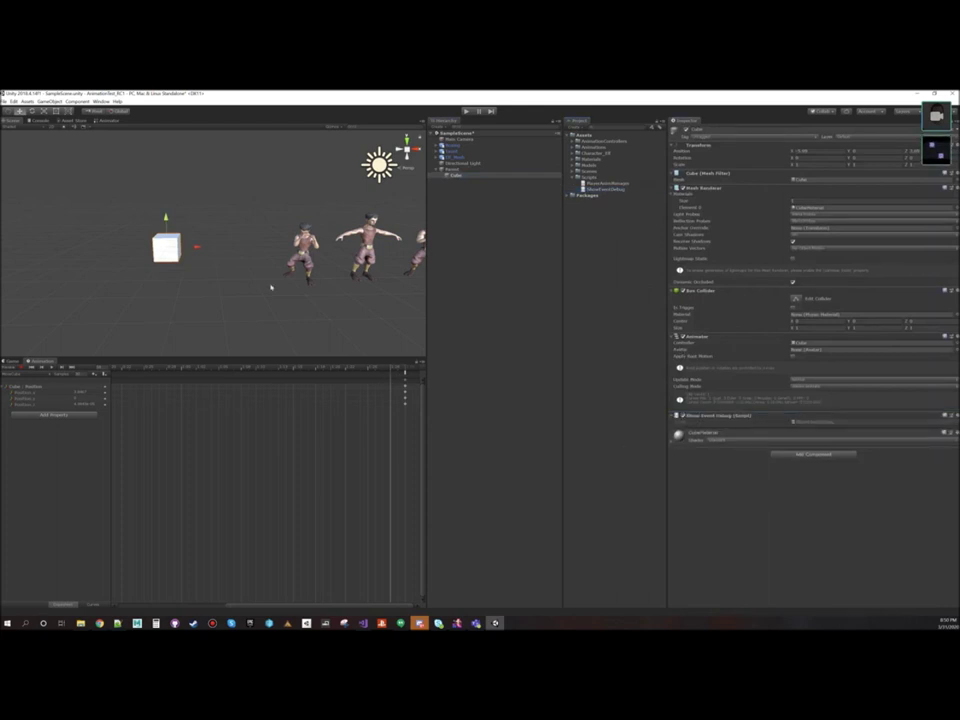
click(454, 175)
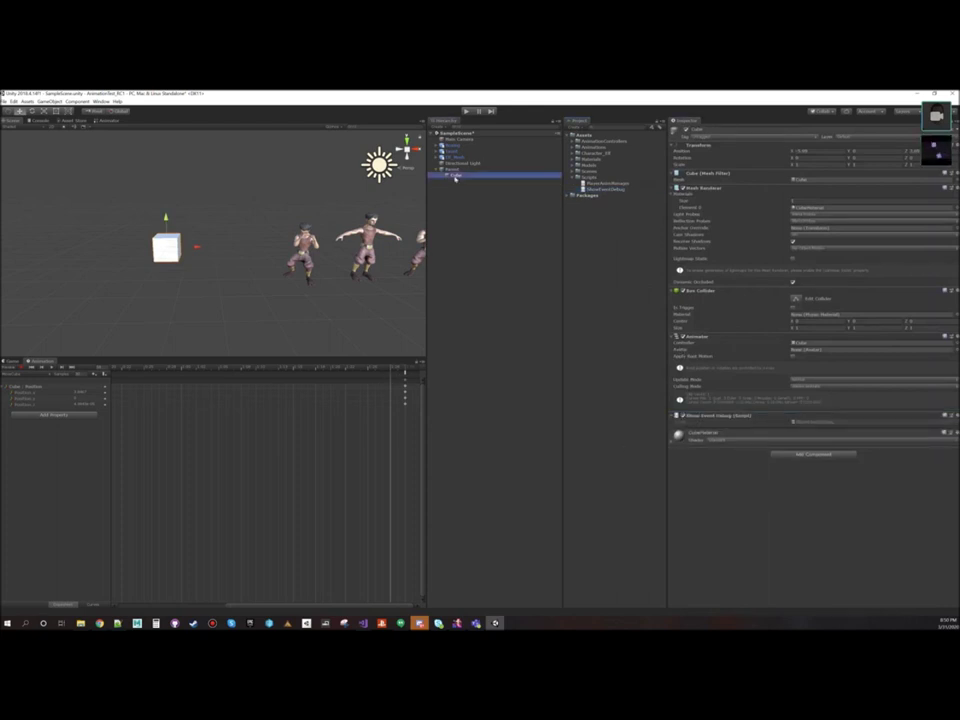
Step: Set the function of the animation event at the Cube clip's final keyframe to CubeFinishedMoving()
click(405, 373)
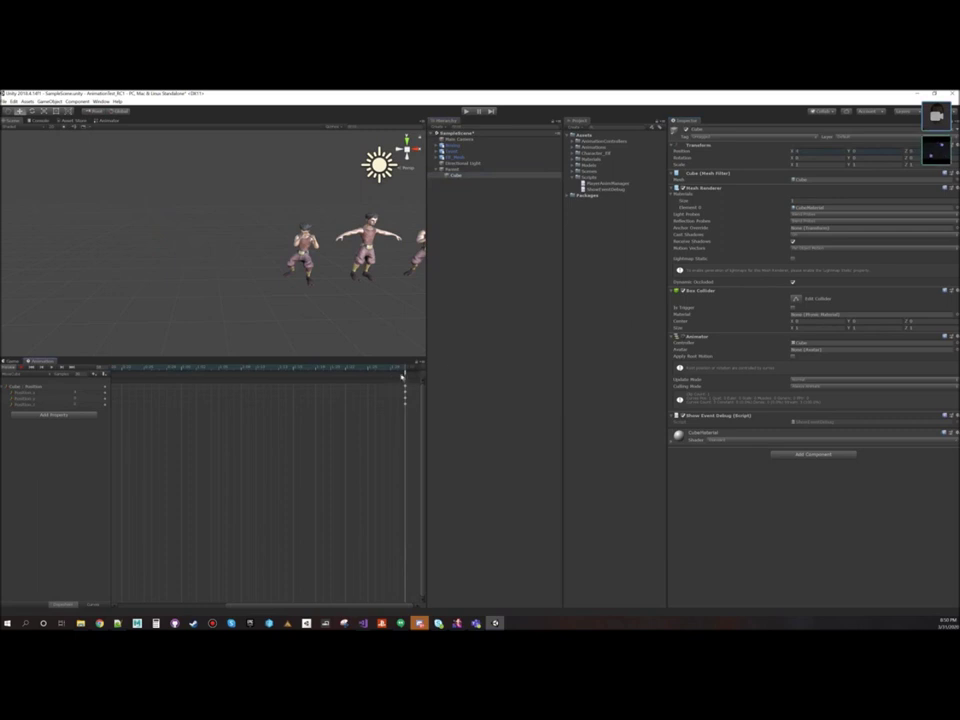
click(405, 375)
click(750, 146)
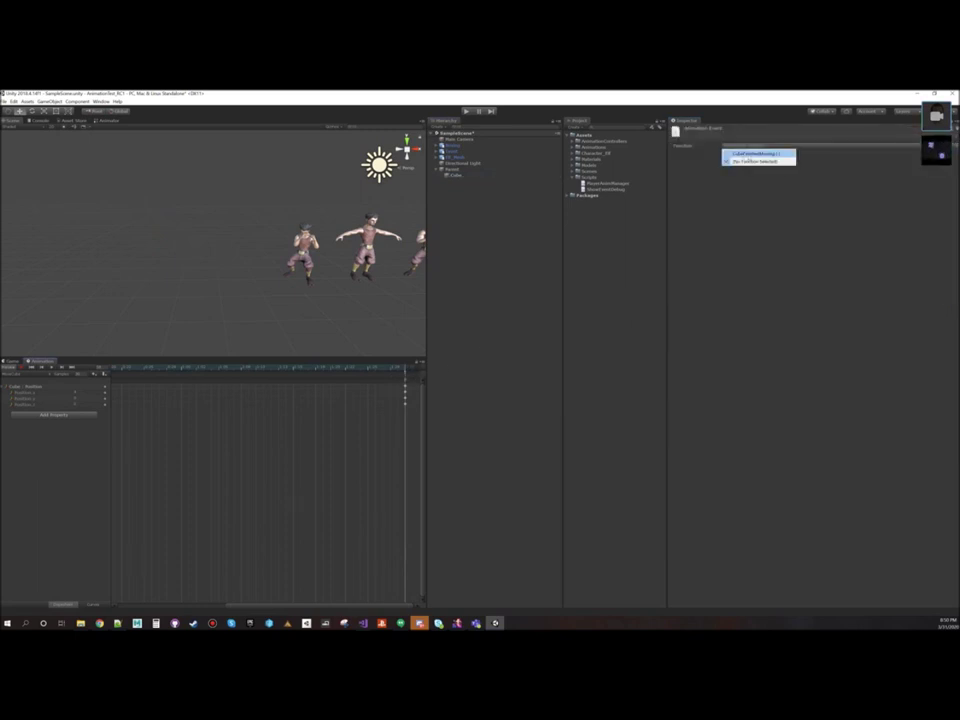
click(749, 154)
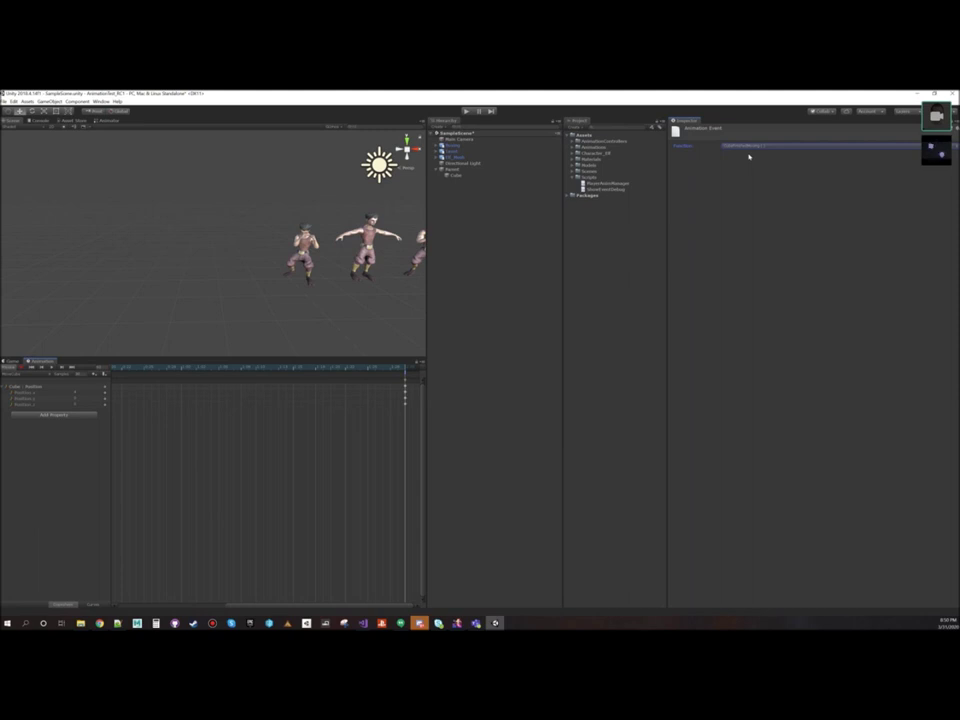
Step: Open the Console, dock it after the Animator in the same group, and bring up the Game view
click(460, 176)
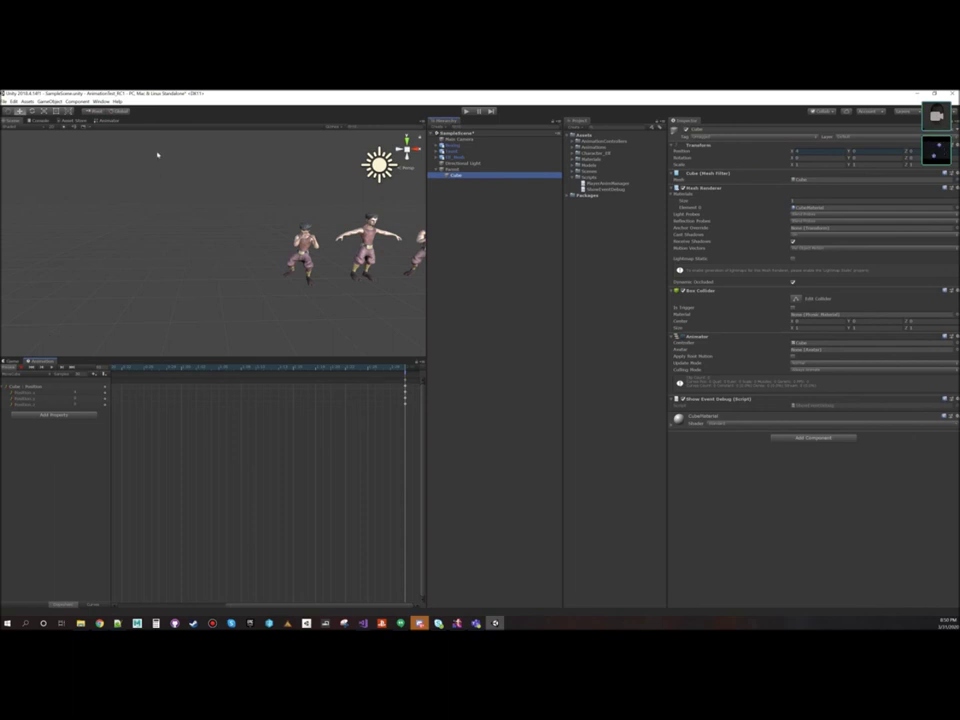
click(101, 101)
mouse_move(135, 163)
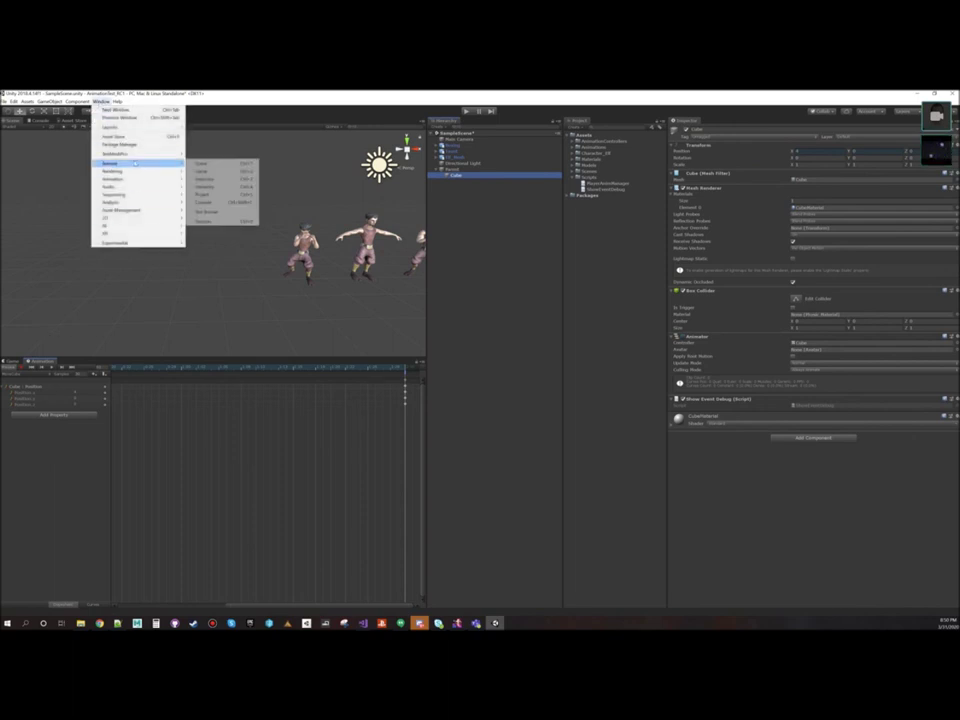
click(205, 202)
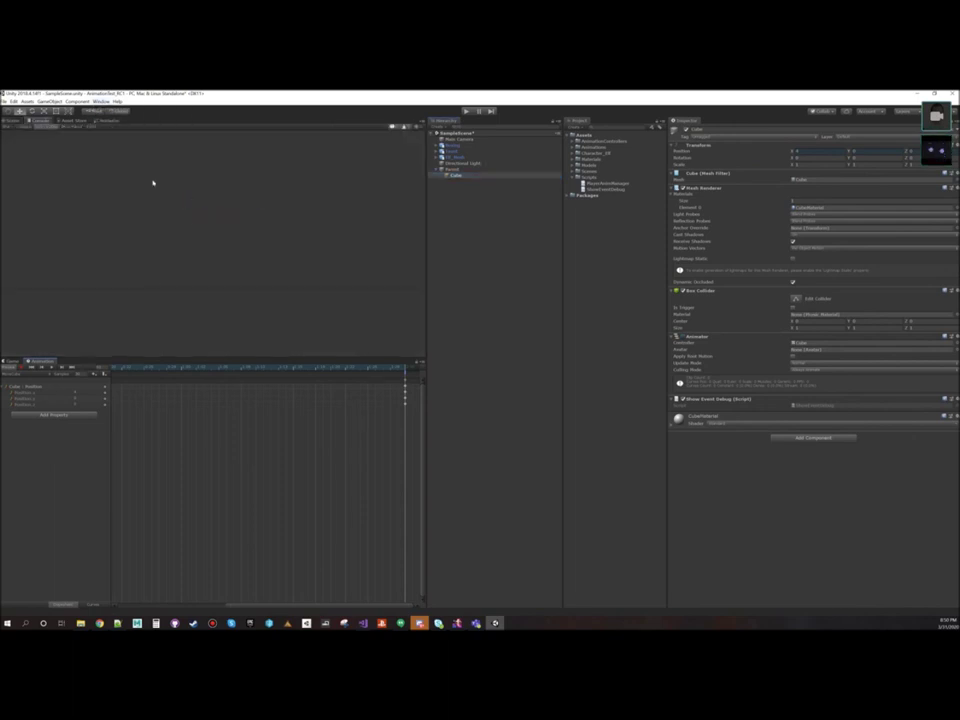
drag(40, 120, 114, 124)
click(10, 361)
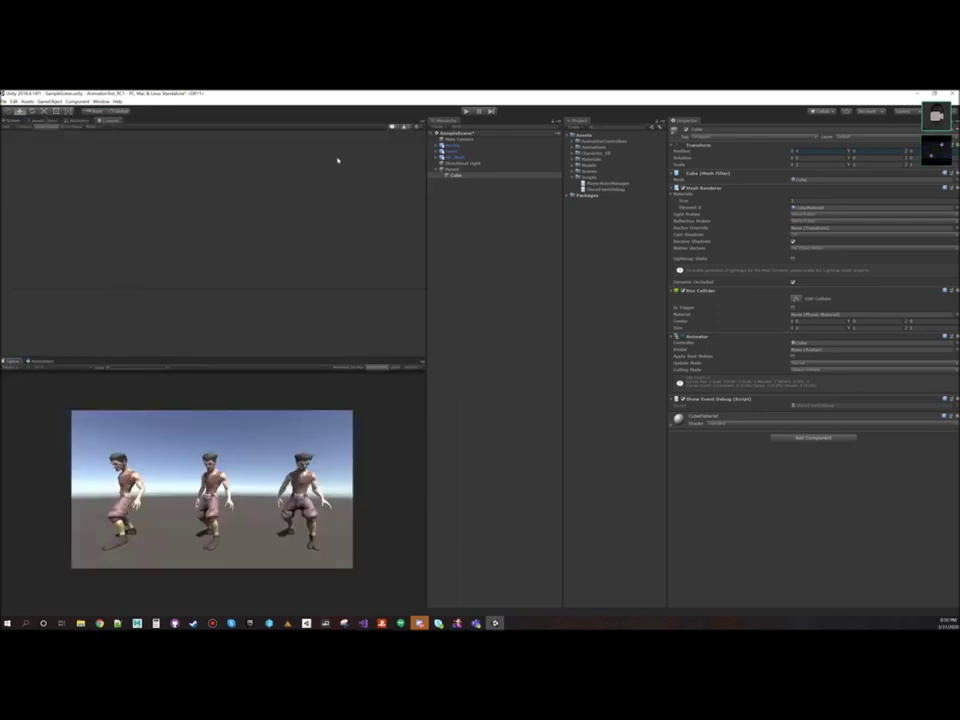
Step: Reposition the Main Camera so it frames both the elves and the Cube, and play the scene with the Console showing
click(8, 120)
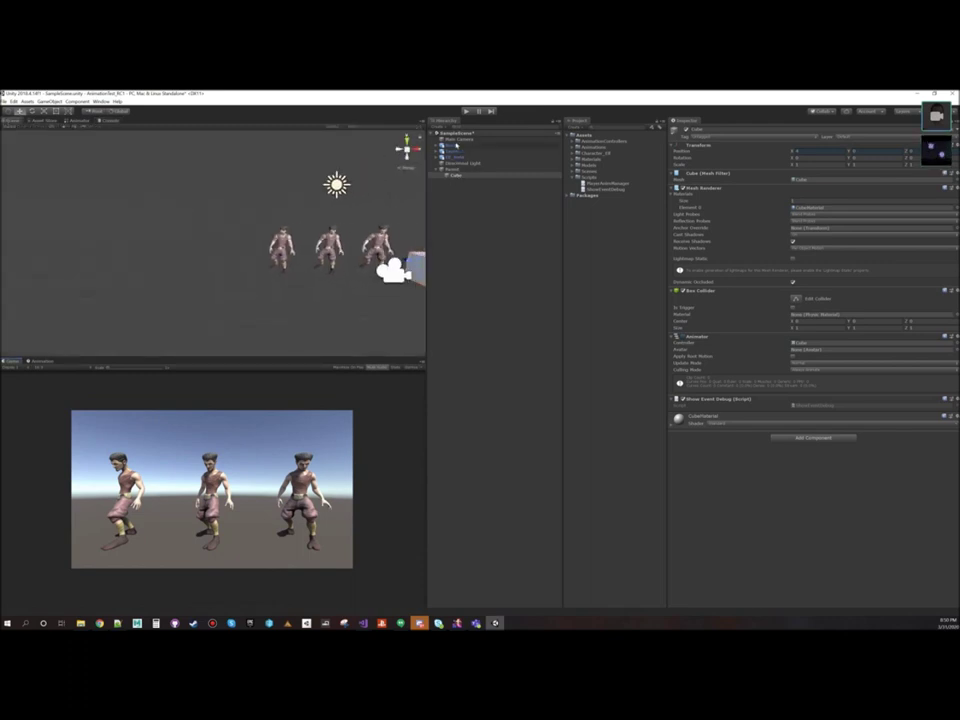
double_click(456, 141)
alt+drag(198, 293, 275, 335)
drag(243, 267, 156, 263)
drag(184, 334, 214, 340)
scroll(169, 308, down, 10)
alt+drag(168, 306, 223, 304)
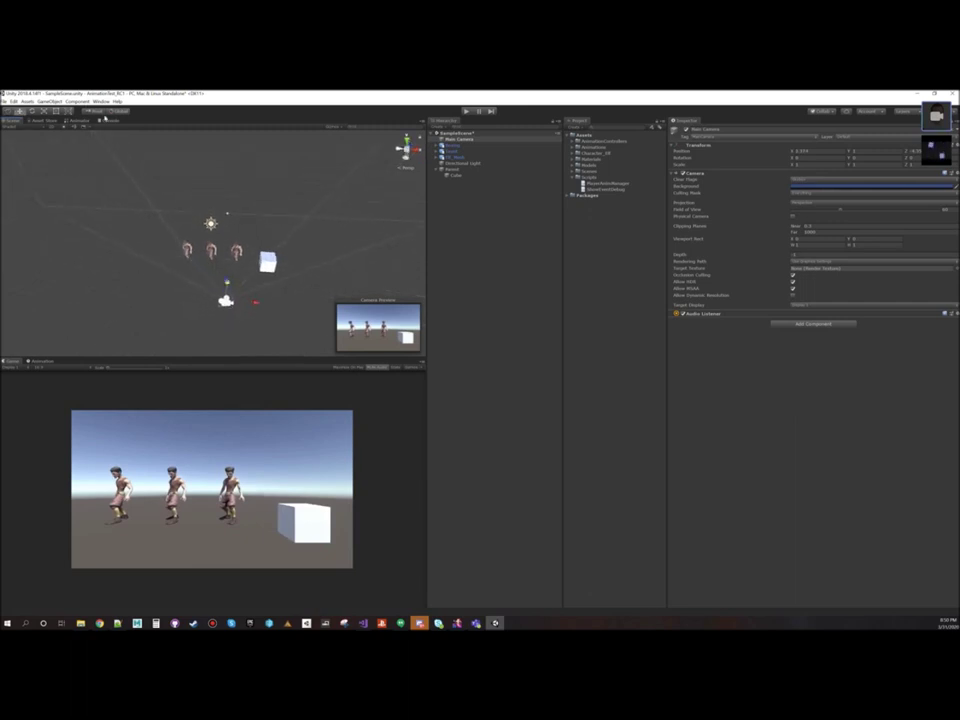
click(106, 120)
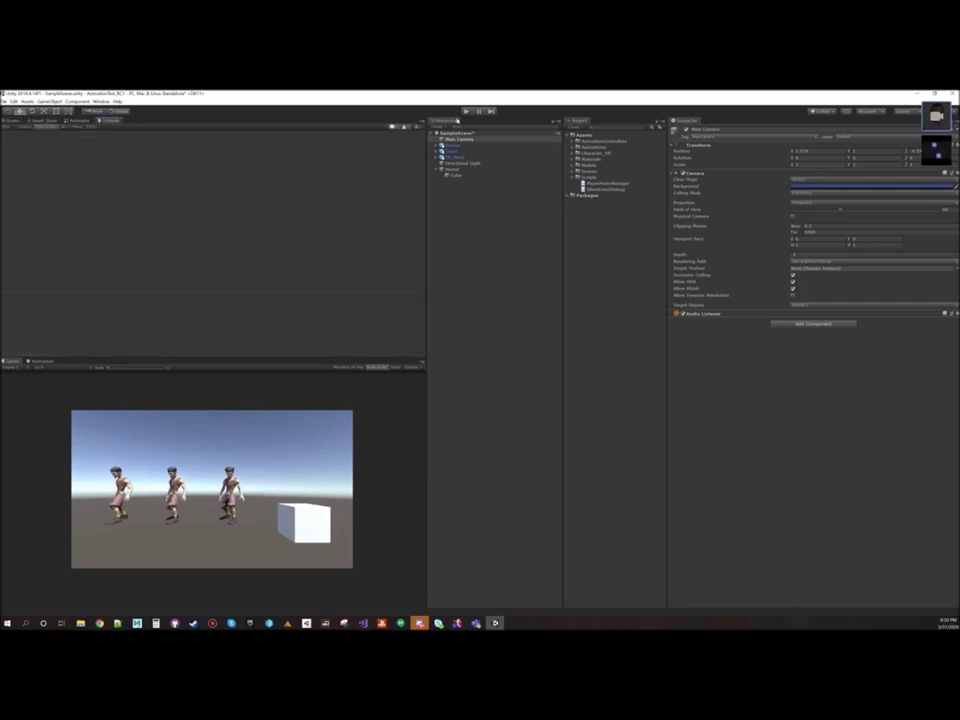
click(466, 111)
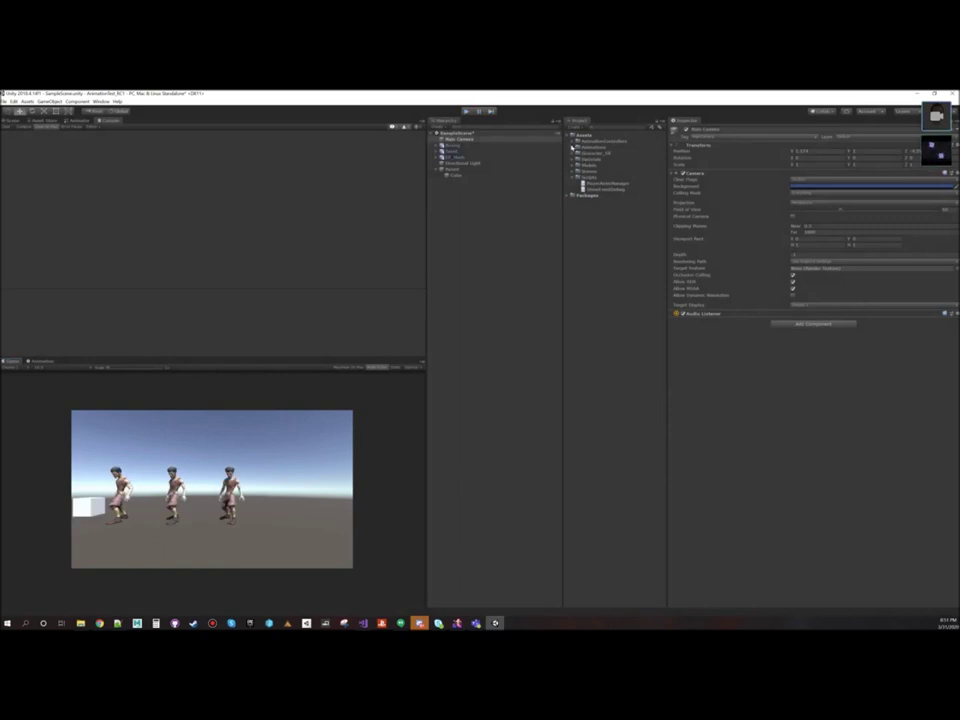
Step: Open the Cube animator controller from the Animations folder and set the MoveCube state's speed to 1
click(572, 146)
click(590, 154)
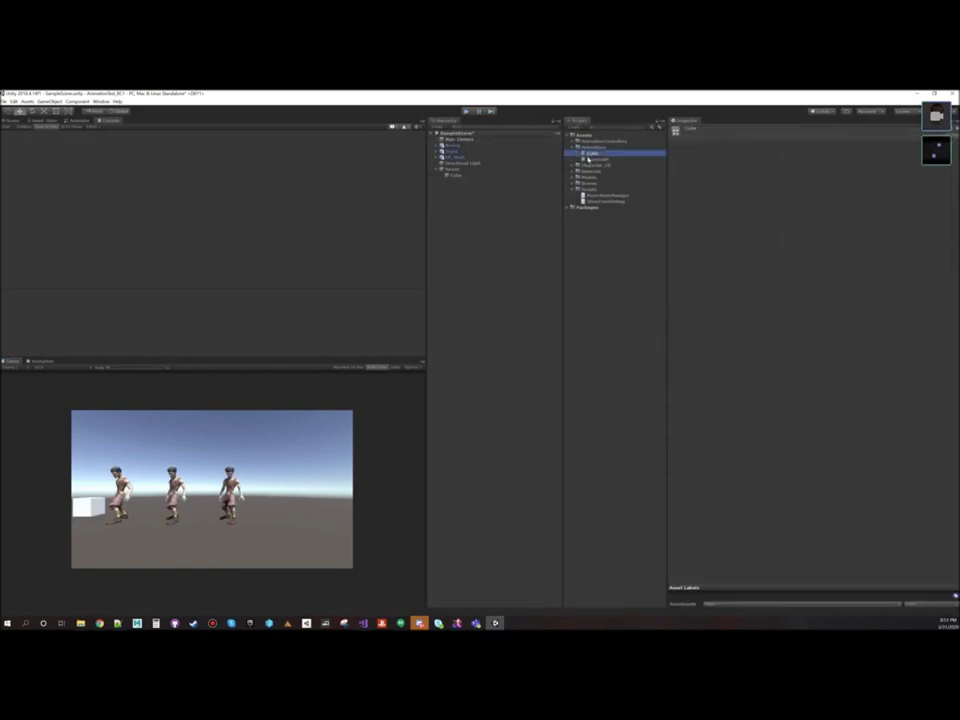
double_click(585, 155)
click(295, 245)
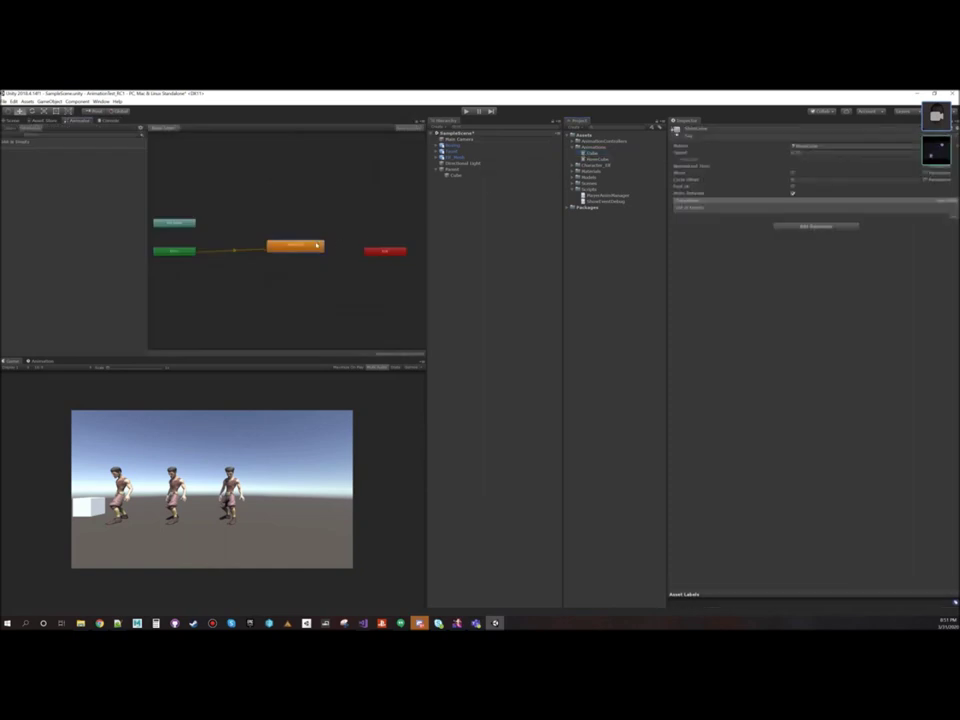
click(812, 154)
text(1)
Step: Play the scene with the Console showing to test the Cube's animation event, and stop it
click(18, 121)
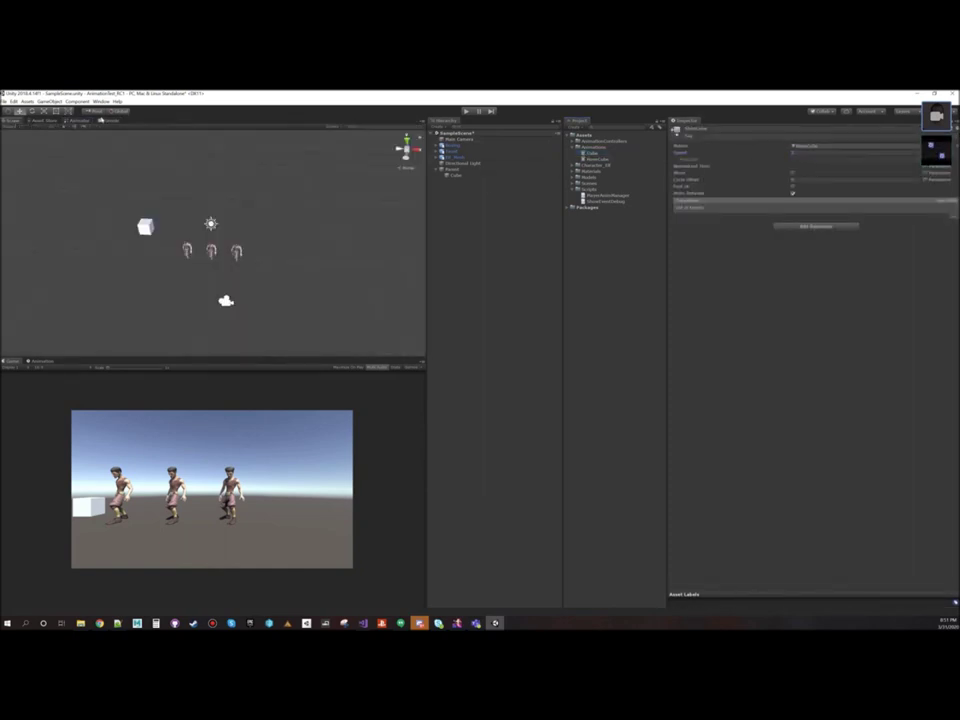
click(107, 120)
click(466, 112)
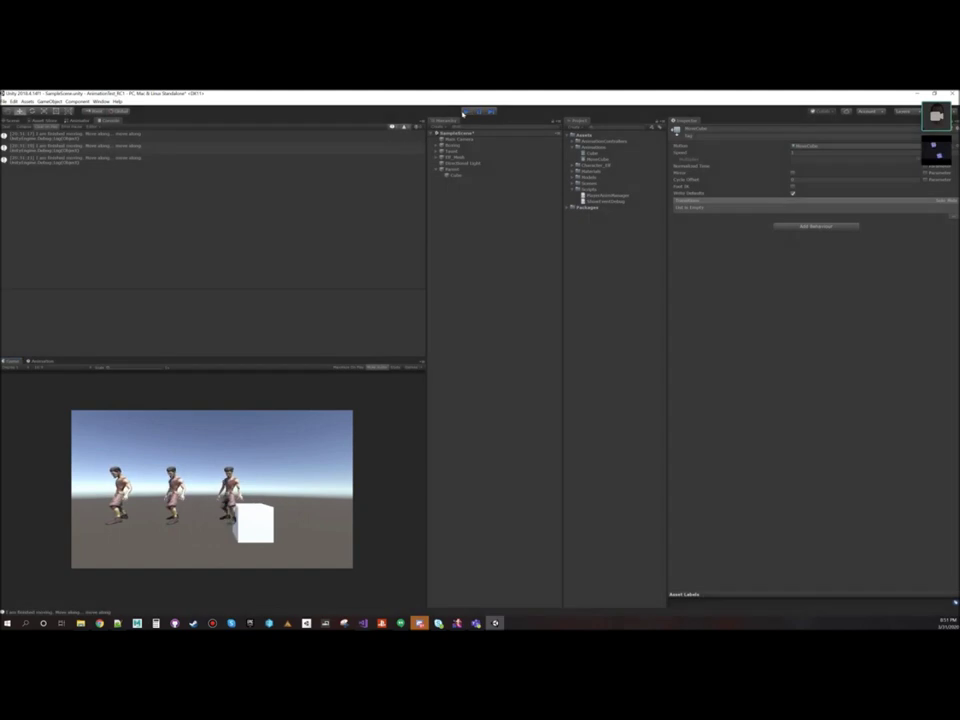
click(465, 111)
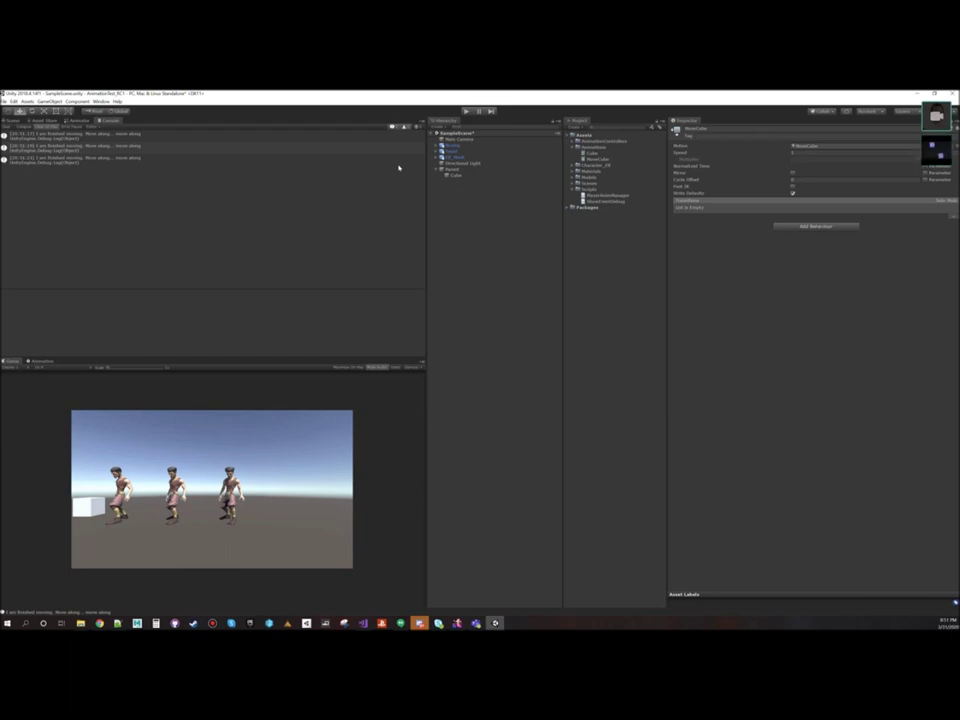
Step: Move the Cube clip's animation event to an earlier frame, place the playhead there, and add a second event
click(456, 175)
click(41, 361)
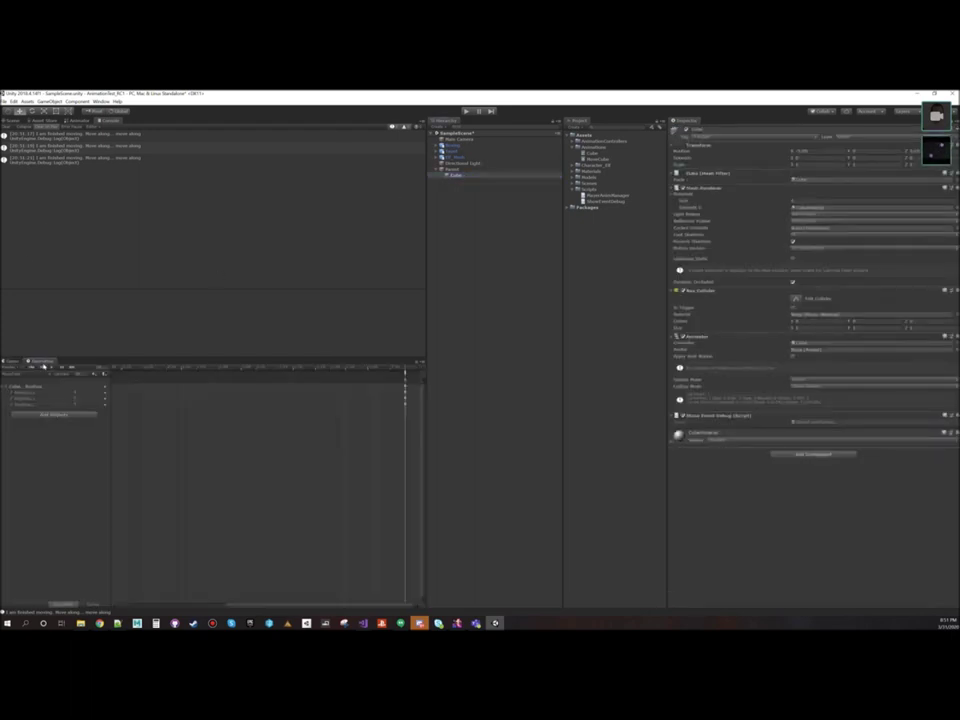
mouse_move(405, 373)
mouse_down()
mouse_move(233, 376)
mouse_move(256, 378)
mouse_up()
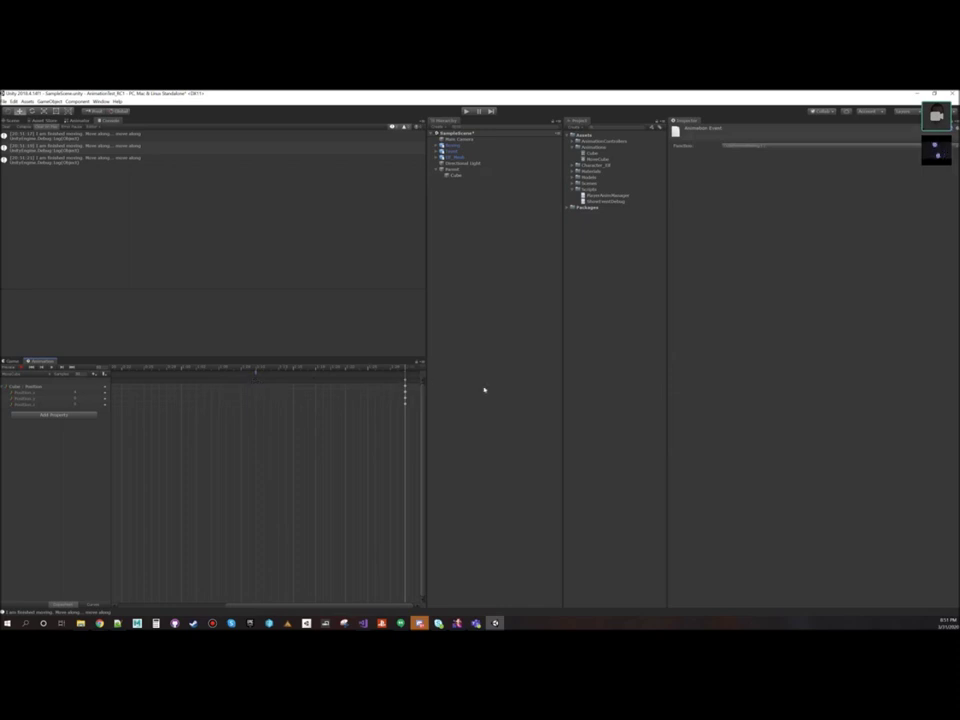
drag(316, 369, 257, 376)
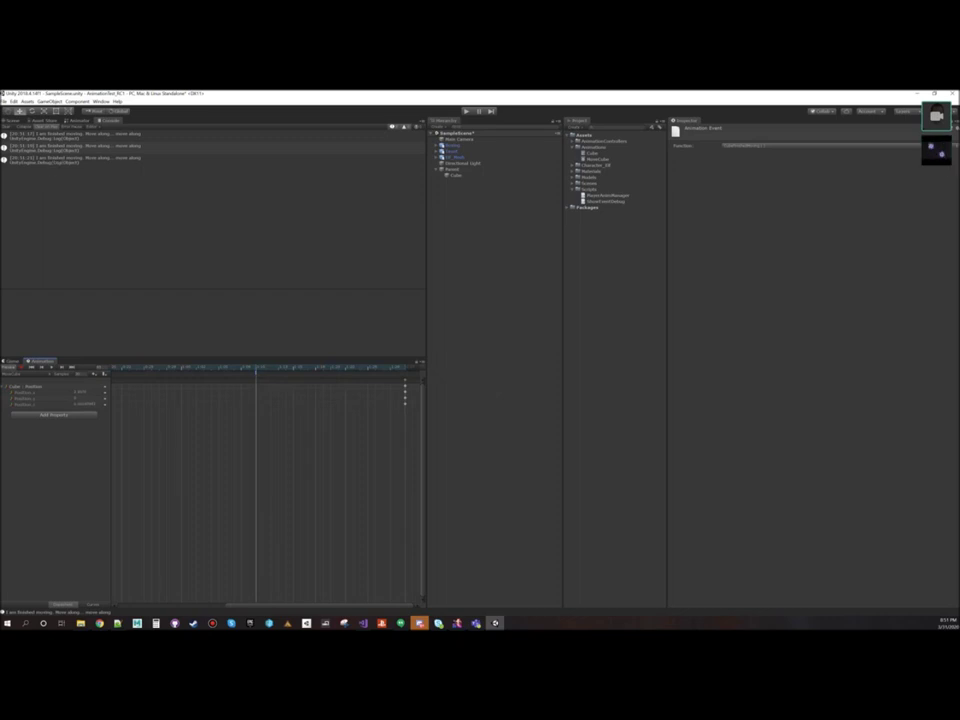
click(104, 374)
Step: Step through the frames around the overlapping events and separate them, with the CubeFinishedMoving event back on the final keyframe
drag(256, 371, 270, 375)
key(comma)
key(comma)
key(comma)
key(period)
key(period)
key(period)
key(comma)
key(comma)
key(comma)
key(period)
key(period)
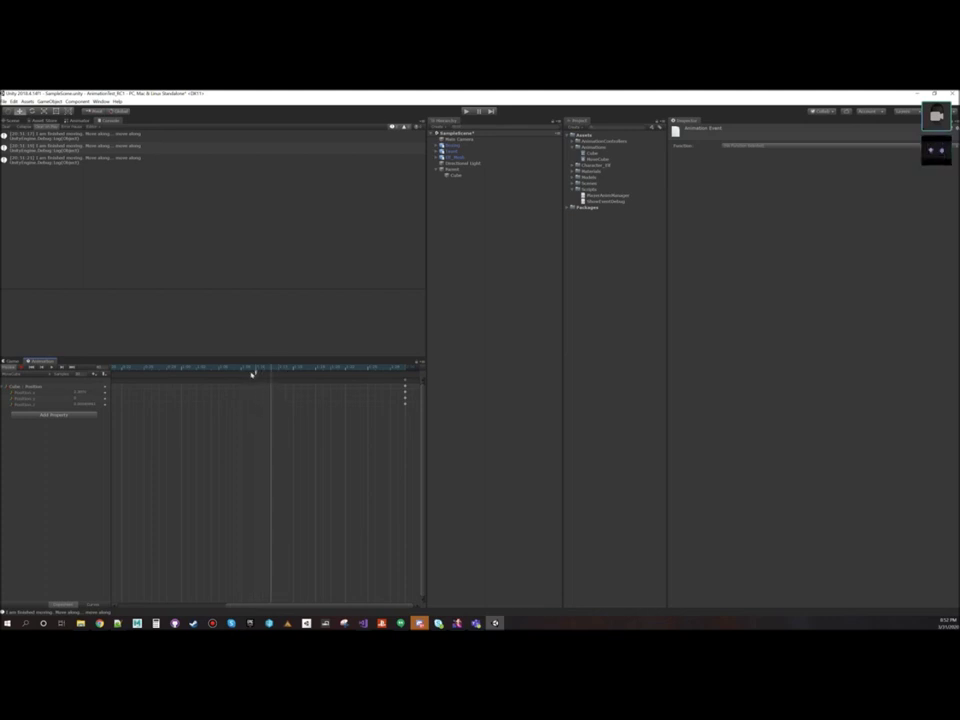
drag(256, 375, 249, 376)
drag(271, 371, 256, 372)
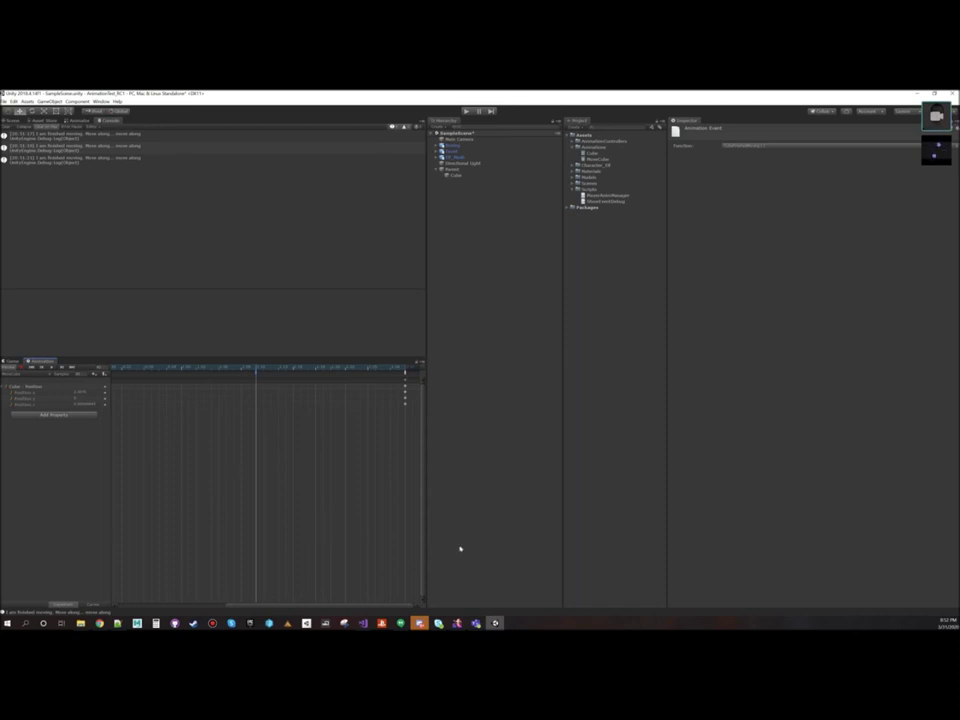
Step: Switch to Visual Studio and duplicate the CubeFinishedMoving method below the original in the ShowEventDebug script
mouse_move(362, 622)
click(391, 597)
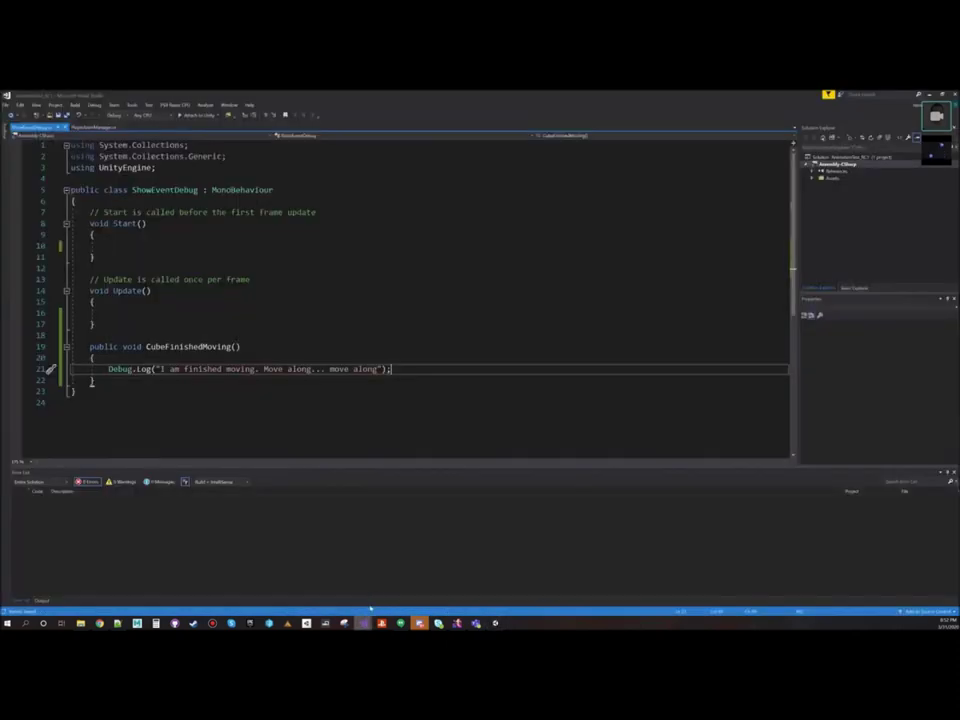
drag(93, 382, 71, 347)
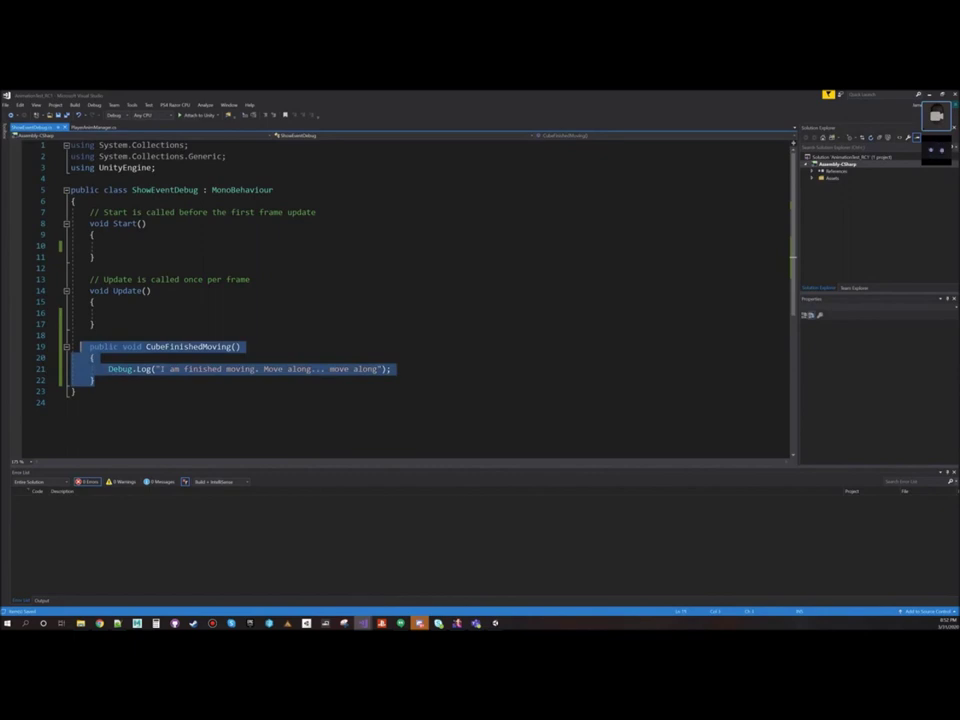
key(ctrl+c)
key(Right)
key(Return)
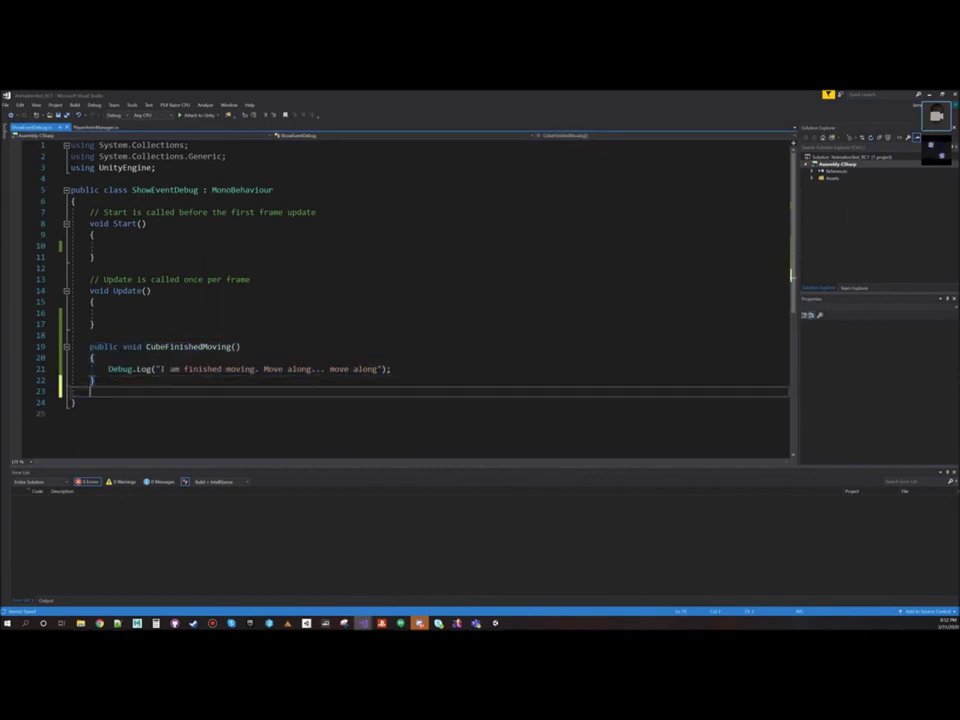
key(ctrl+v)
Step: Rename the copied method CubeMiddleMoving and change its log message to "I am in the middle of moving."
drag(146, 402, 203, 402)
text(CubeMiddle)
drag(184, 425, 222, 425)
key(BackSpace)
text(in the mo)
text(ddle of)
key(BackSpace)
key(Right)
key(shift+End)
key(Delete)
text(");)
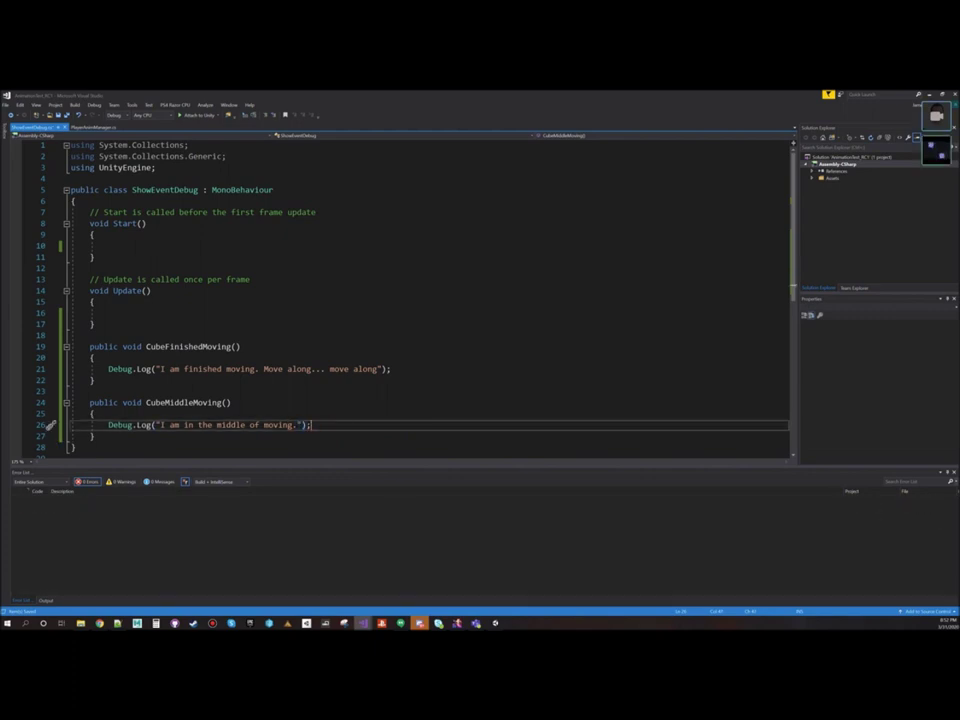
Step: Return to Unity and assign the CubeMiddleMoving function to the clip's middle animation event
click(494, 623)
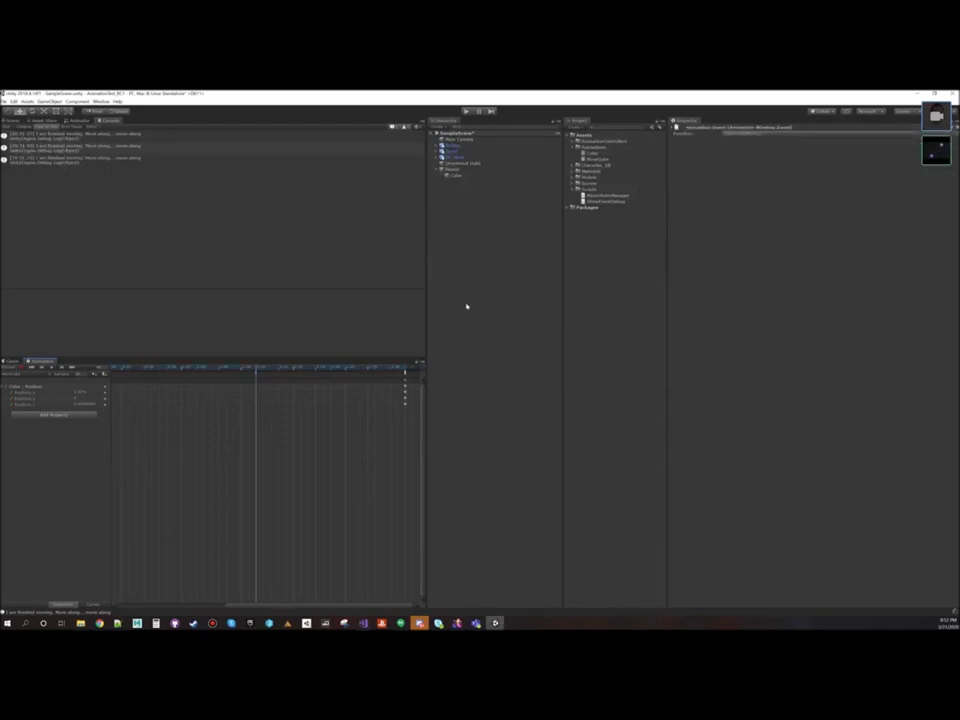
click(748, 135)
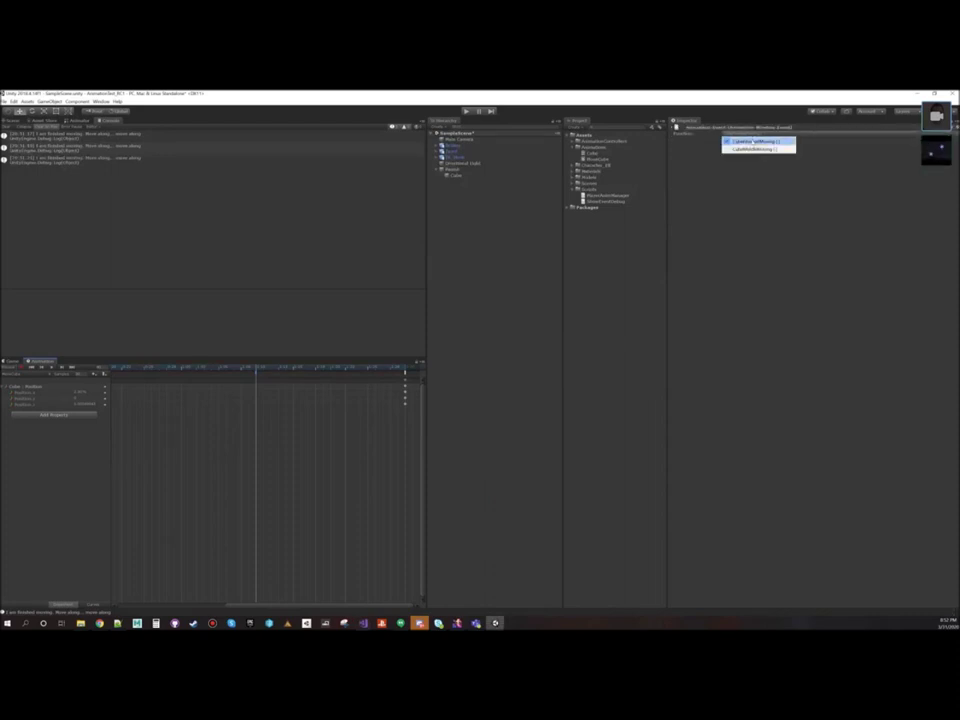
click(757, 148)
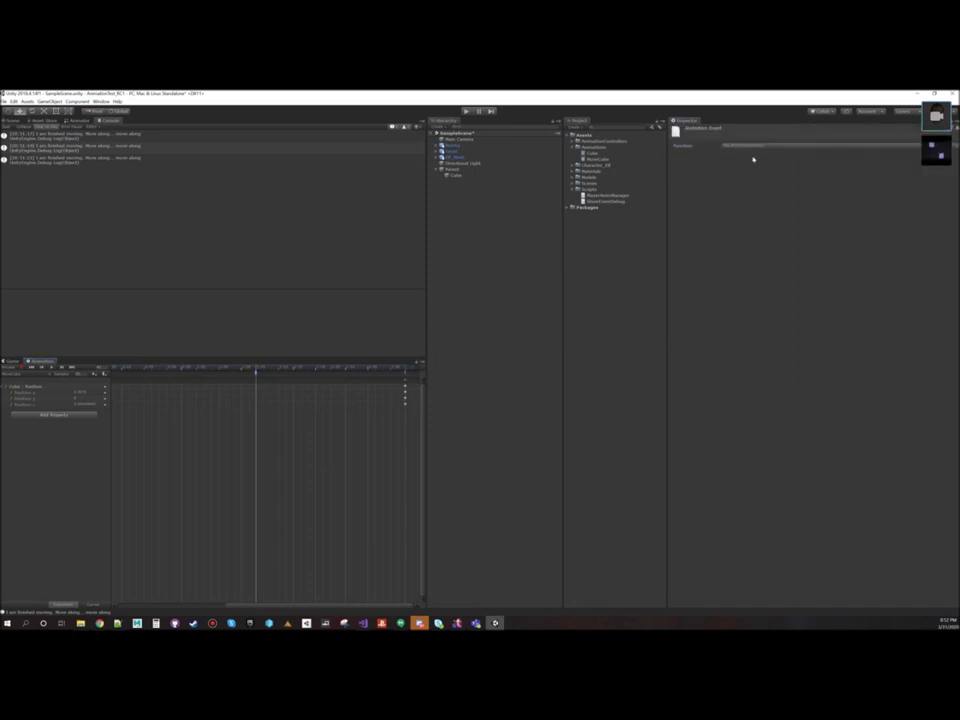
click(740, 147)
click(744, 156)
Step: Clear the Console, play the scene to test both animation events, and stop it
click(7, 127)
click(465, 111)
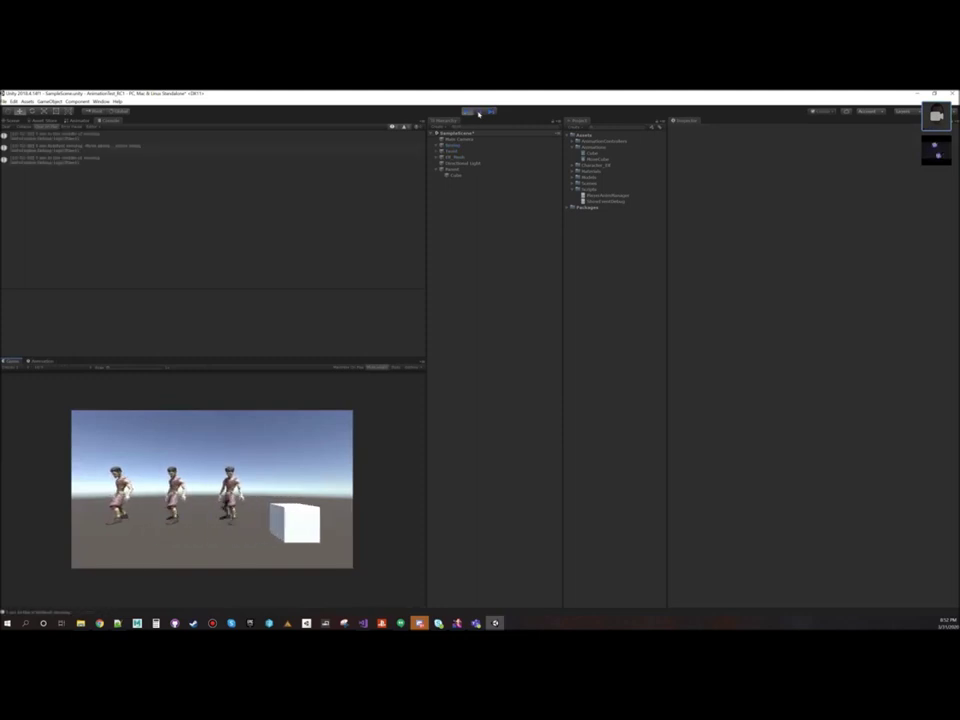
click(467, 112)
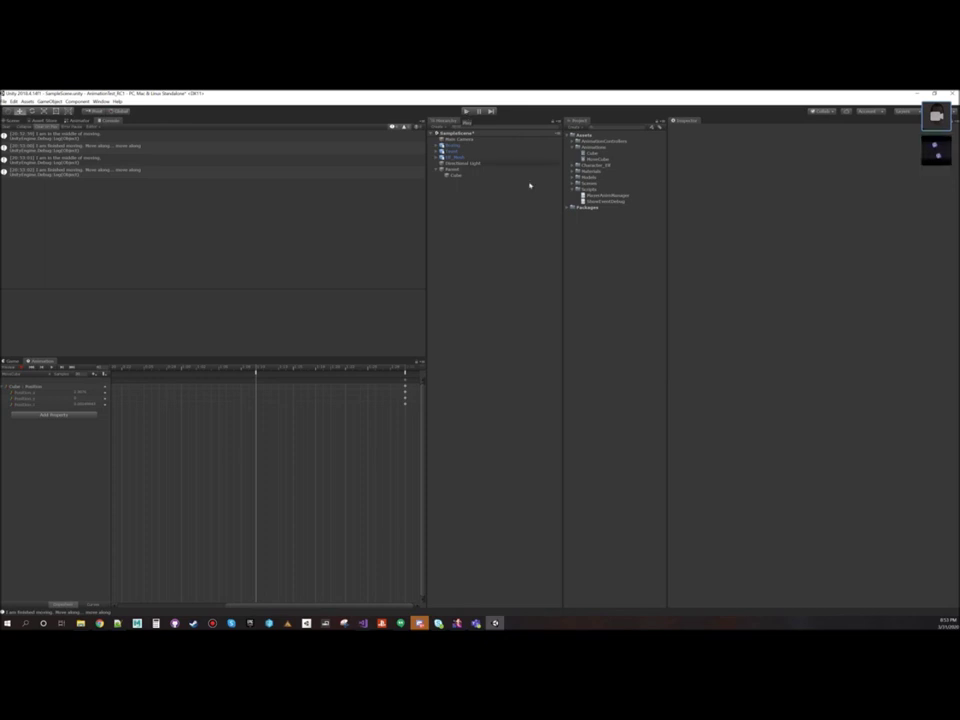
Step: Add a Rigidbody component to the Parent object
mouse_move(606, 467)
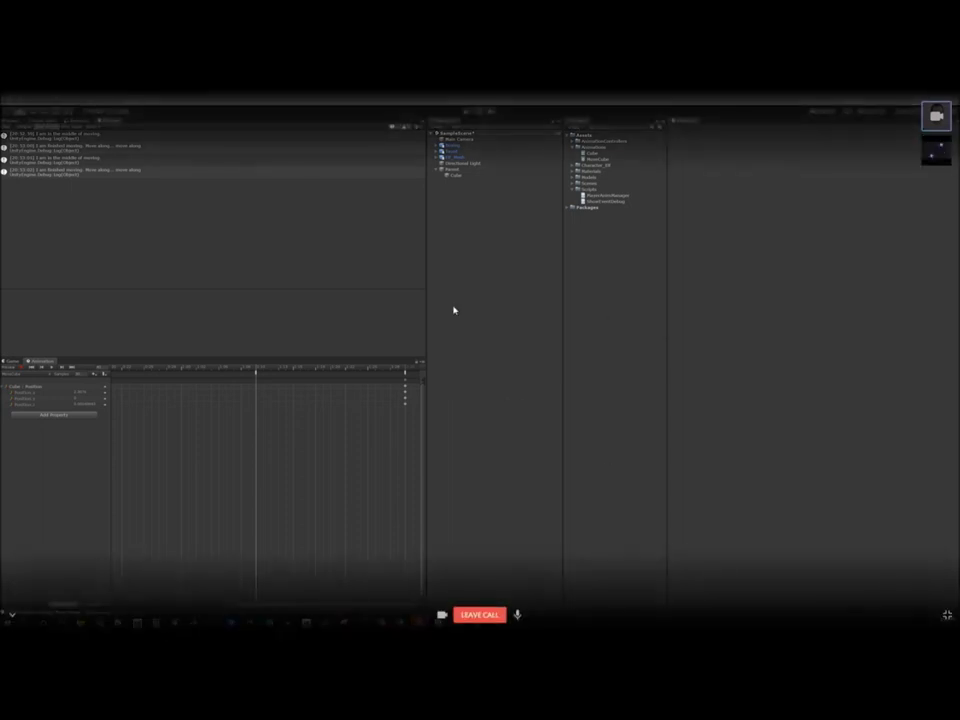
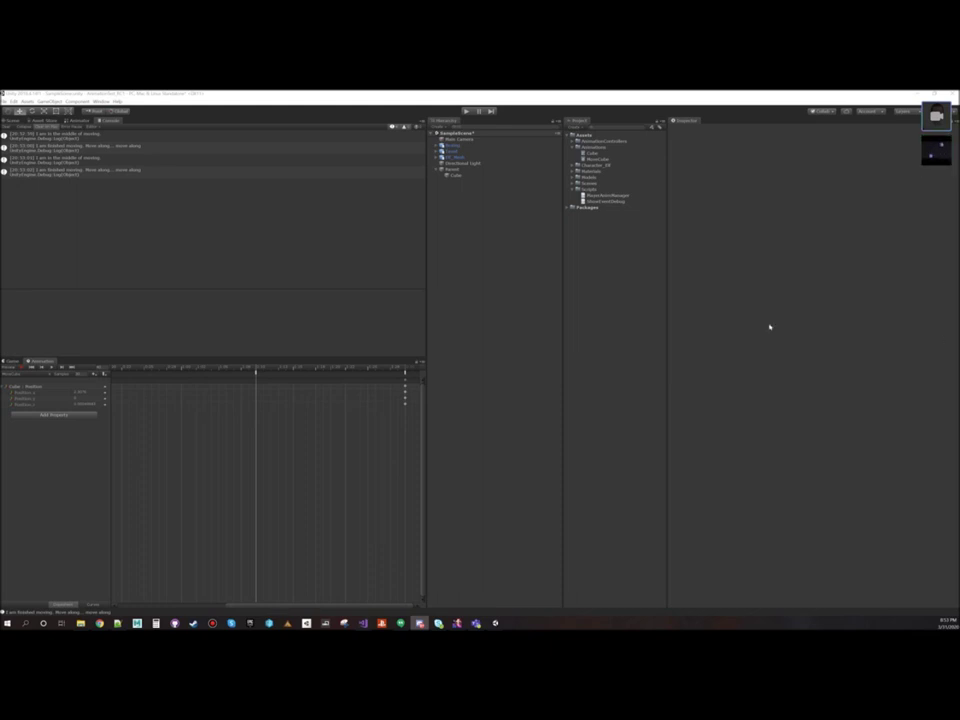
click(452, 170)
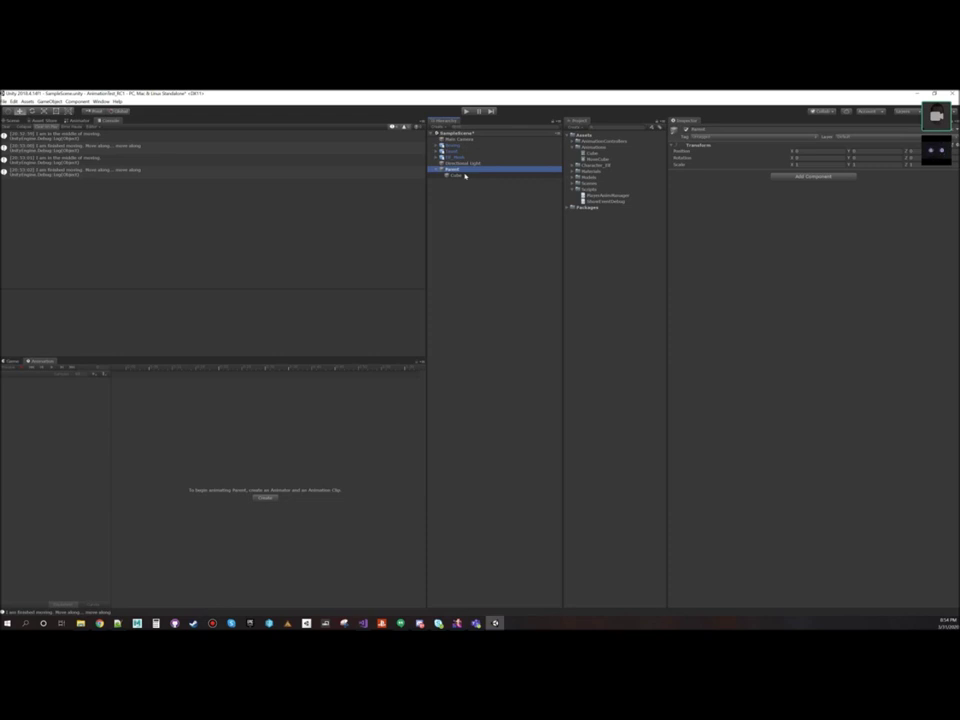
click(801, 177)
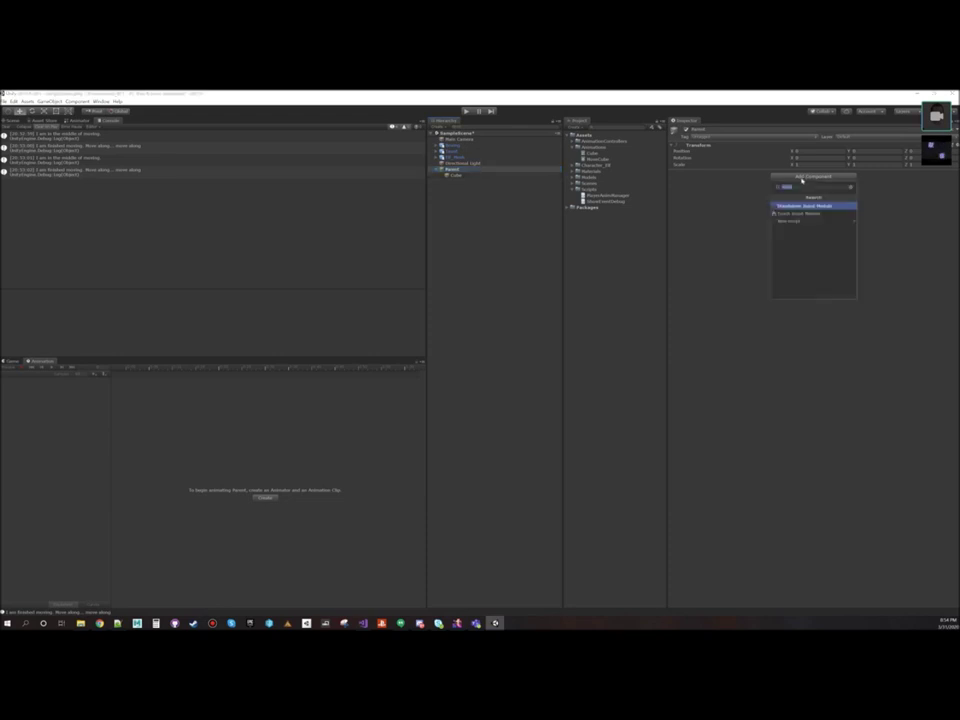
text(rig)
click(789, 213)
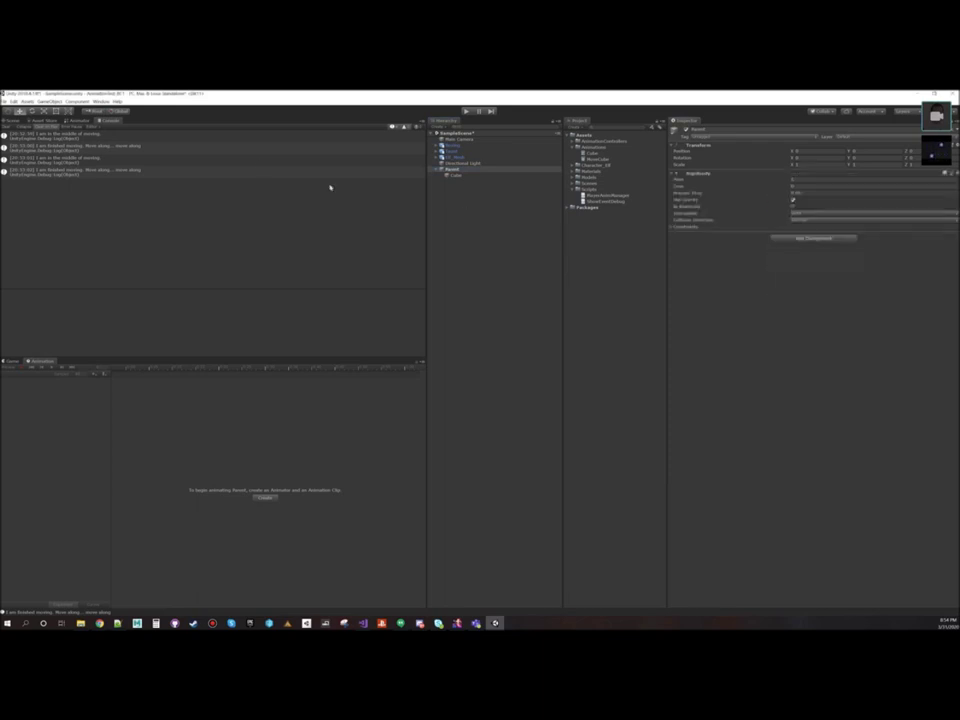
Step: Show the Scene view with Parent selected, play the scene to test its Rigidbody, and stop it
click(452, 175)
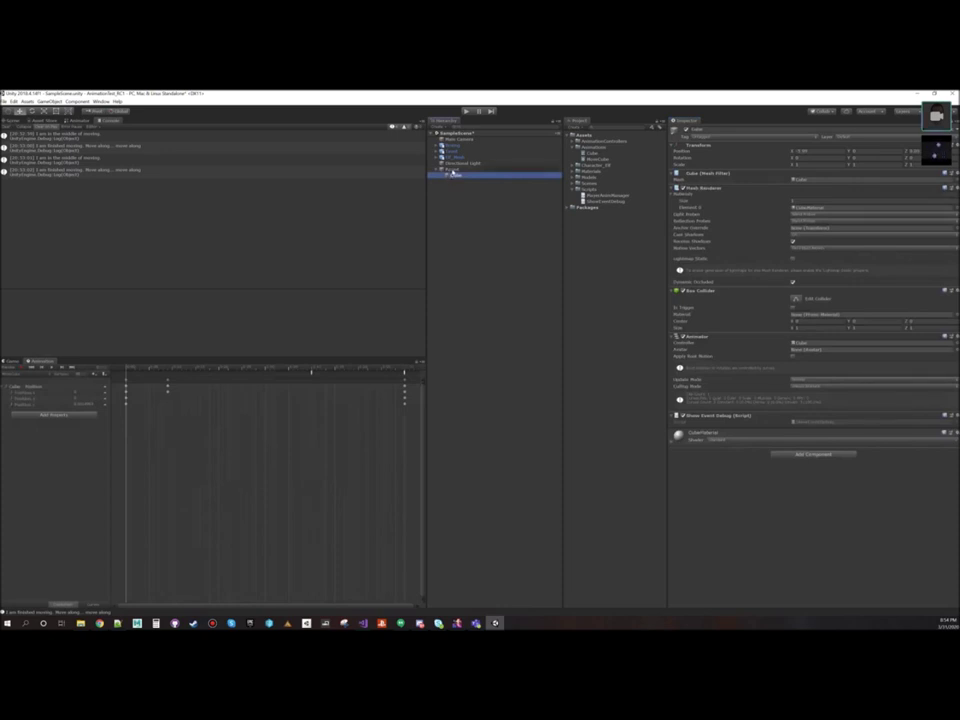
click(453, 169)
click(12, 120)
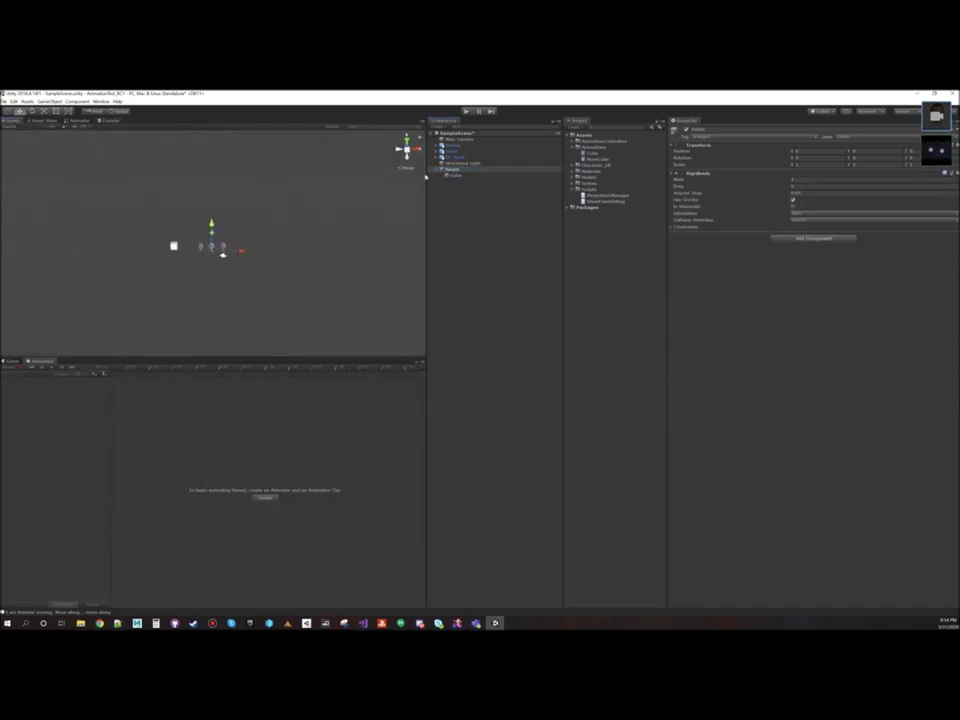
click(466, 111)
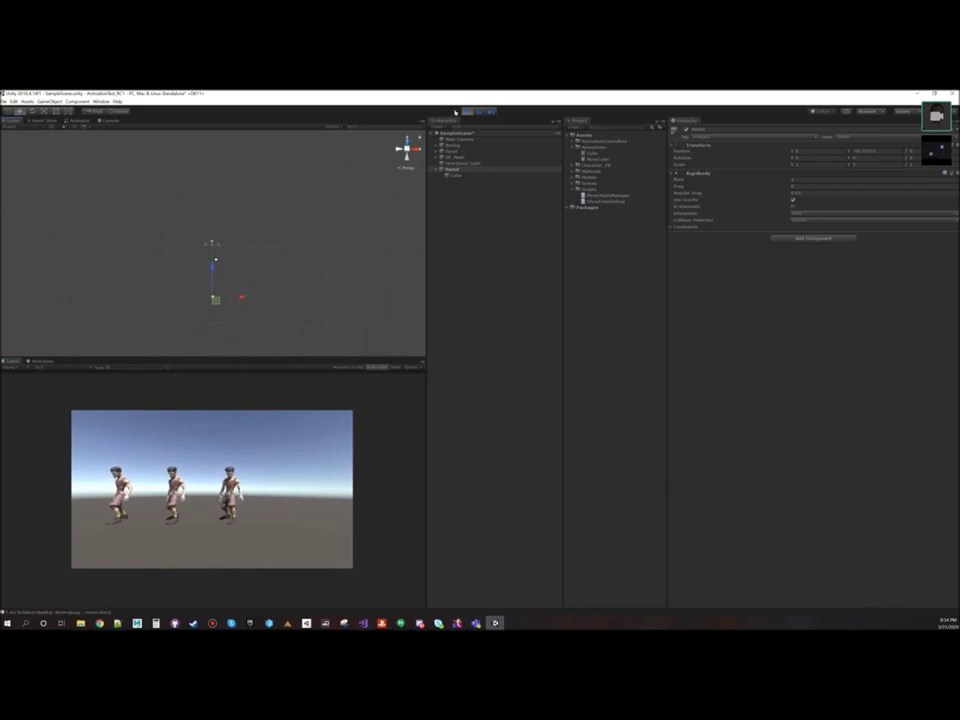
click(466, 111)
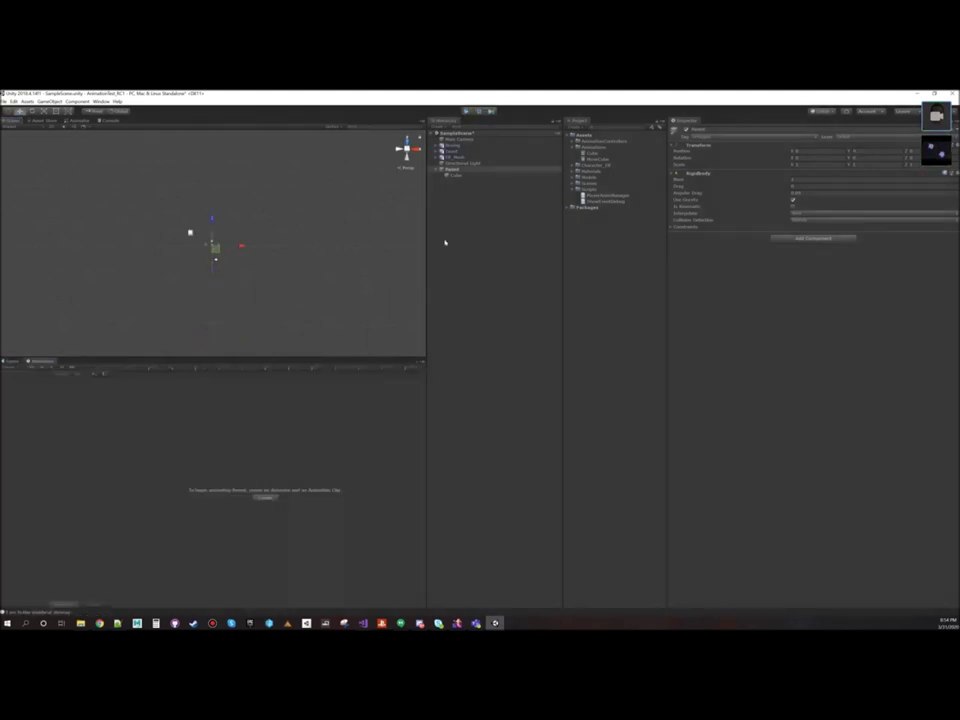
Step: Turn off Use Gravity and turn on Is Kinematic for Parent's Rigidbody
click(452, 175)
drag(420, 424, 396, 373)
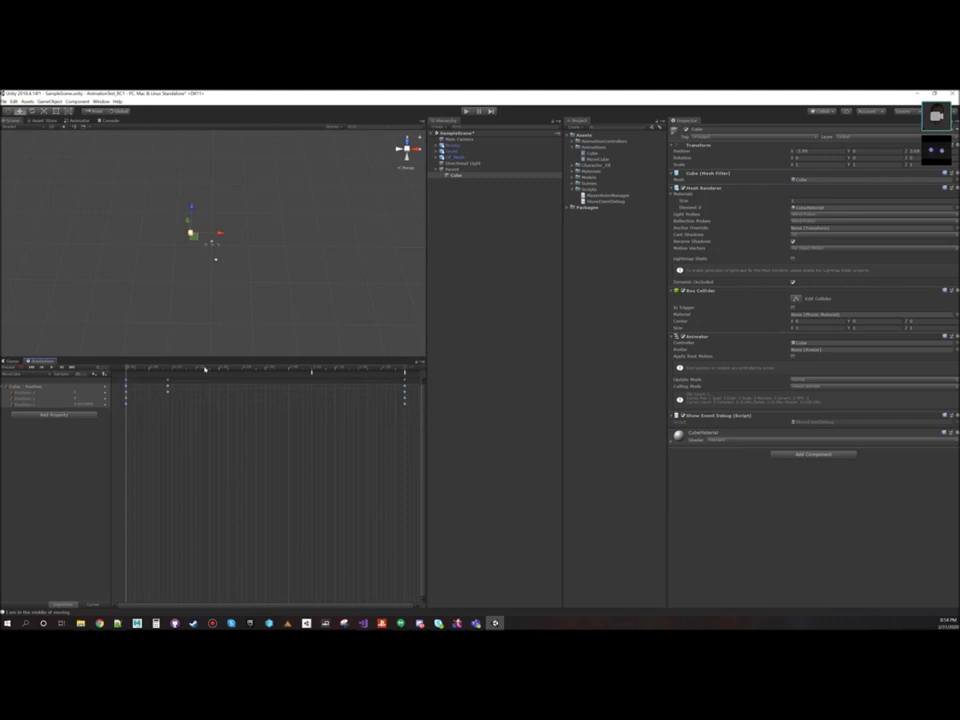
click(469, 169)
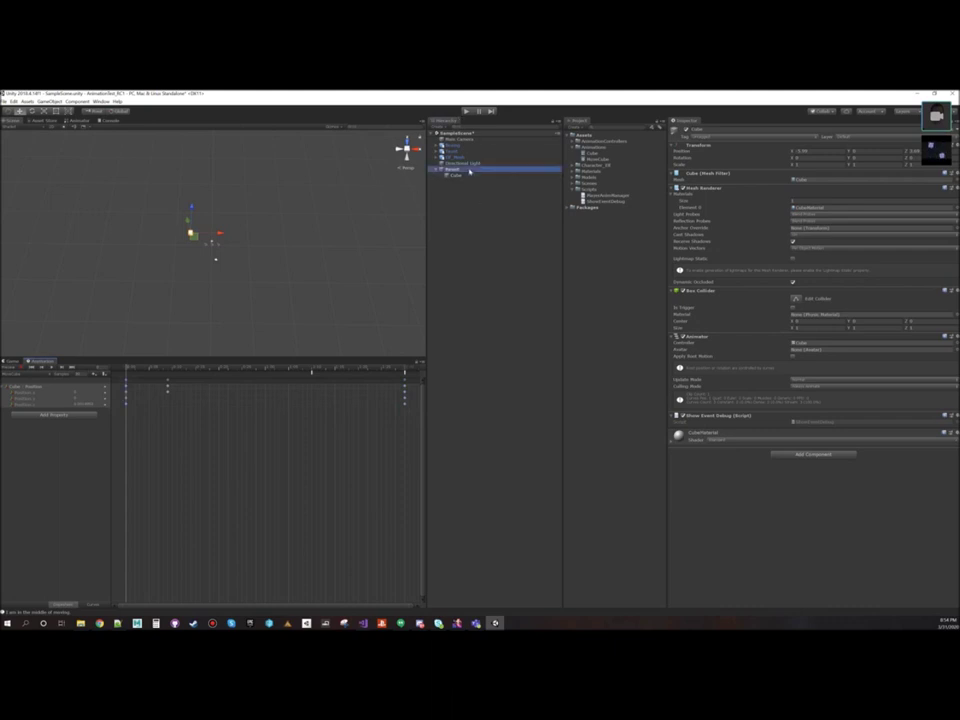
click(793, 200)
click(793, 206)
Step: Play the scene to test the Cube's movement with the kinematic Parent, and stop it
alt+drag(210, 285, 234, 201)
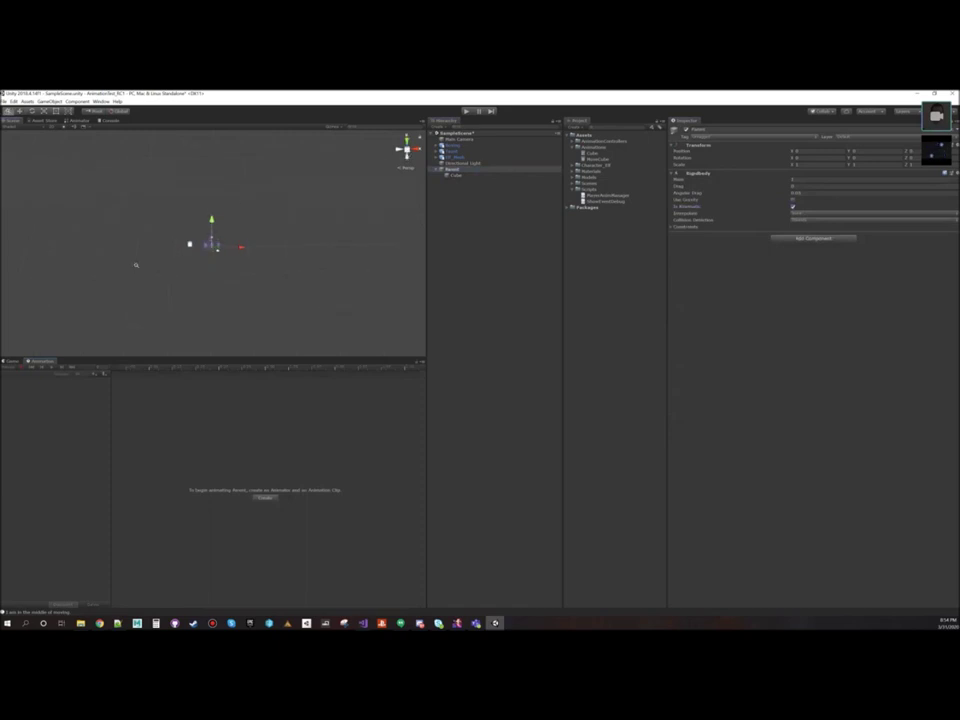
alt+right_drag(135, 266, 458, 171)
click(465, 111)
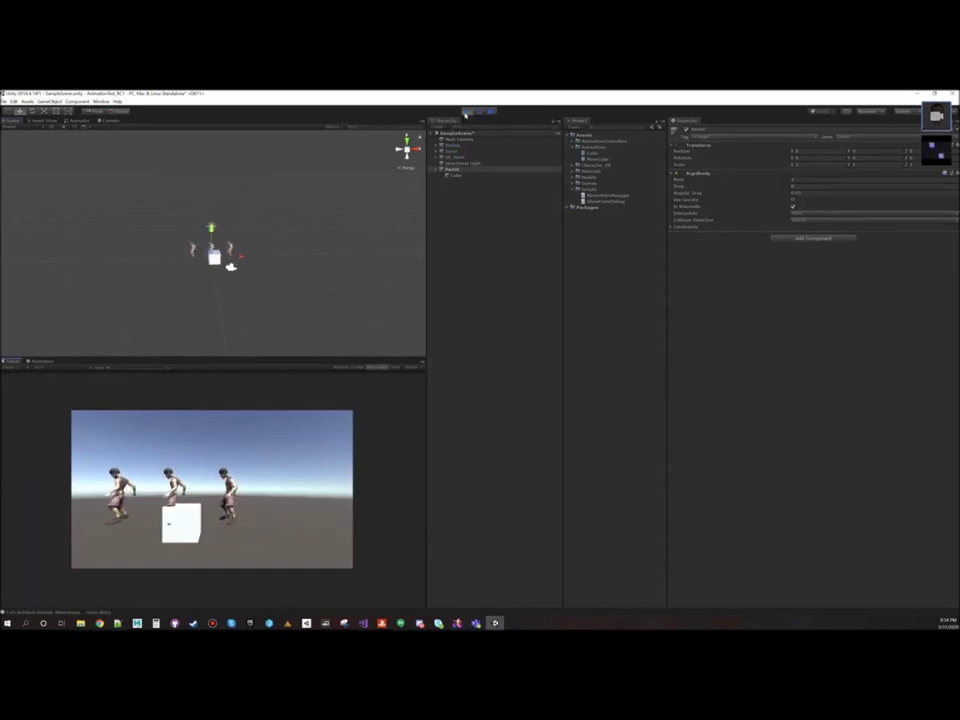
click(467, 111)
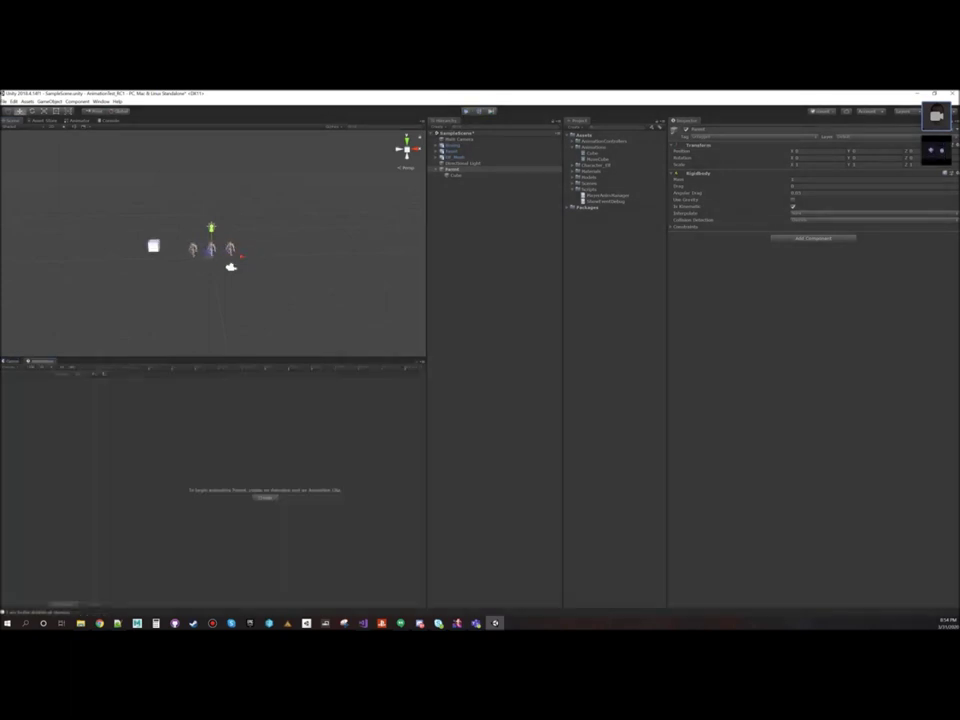
Step: Turn on keyframe recording for the Cube's MoveCube clip and check its start and end keyframes
click(458, 175)
click(21, 369)
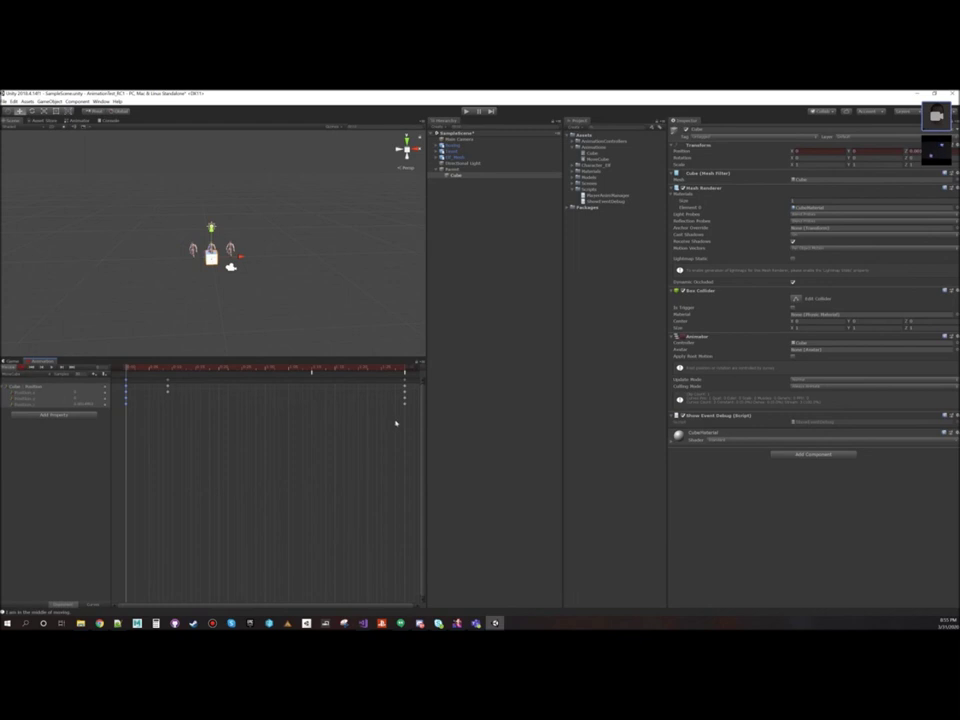
drag(139, 424, 113, 379)
drag(416, 426, 396, 377)
click(194, 369)
drag(194, 369, 125, 390)
scroll(292, 429, down, 3)
scroll(292, 430, down, 3)
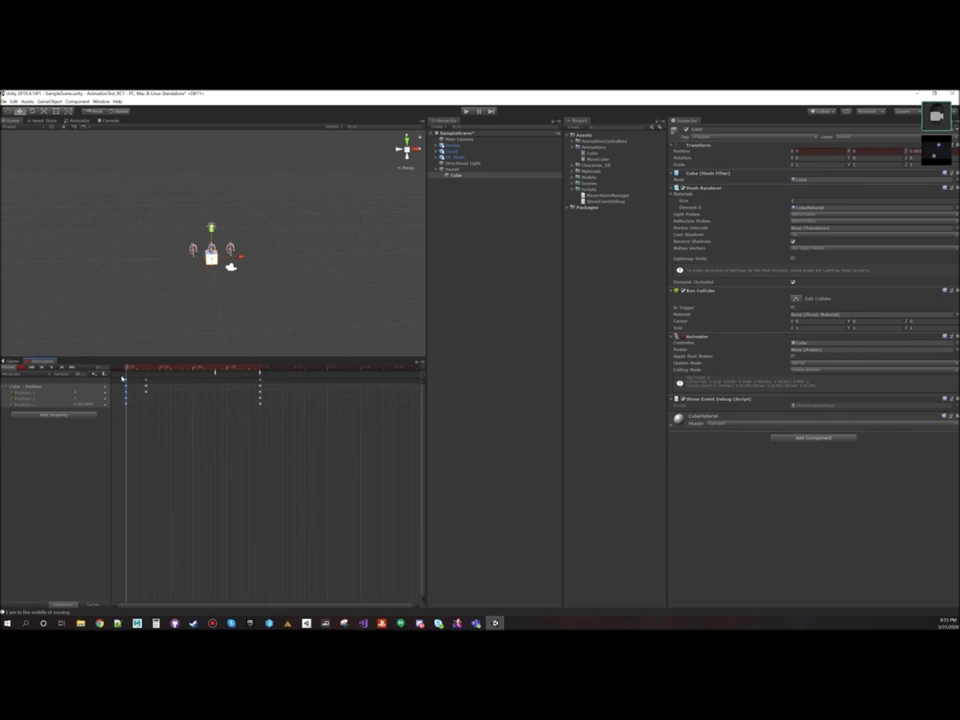
Step: Select the clip's Position keyframes and move the middle ones to a later time, roughly midway through the clip
drag(289, 420, 245, 381)
drag(125, 370, 259, 373)
drag(279, 426, 118, 372)
key(ctrl+v)
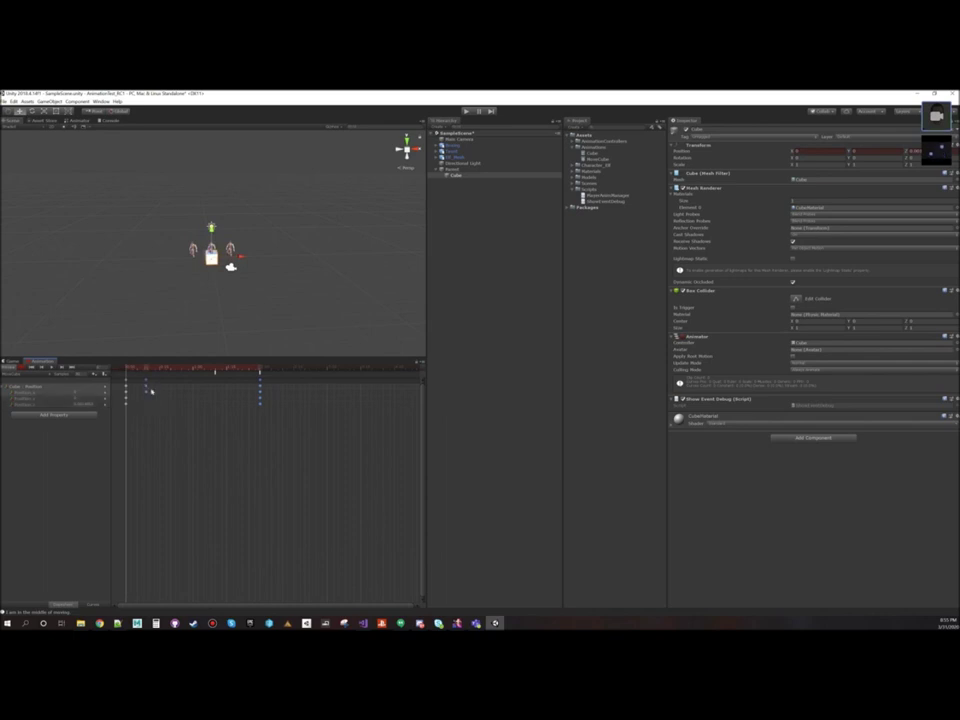
drag(146, 388, 197, 388)
drag(133, 374, 88, 376)
click(246, 448)
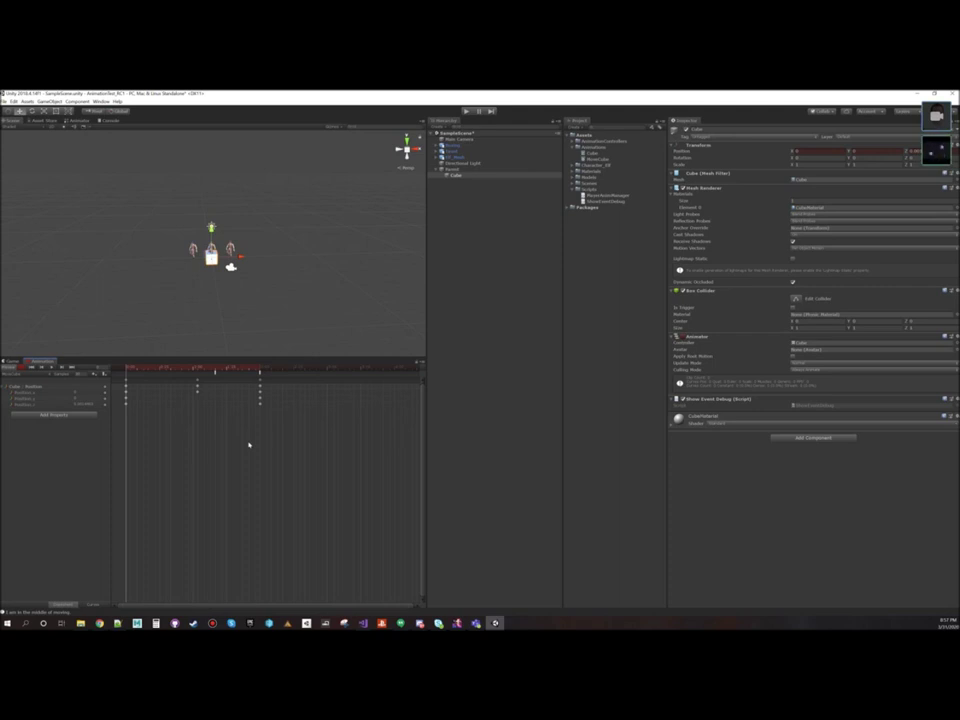
Step: Switch to Mixamo in Chrome and preview the crouching Idle animation on the elf character
mouse_move(99, 623)
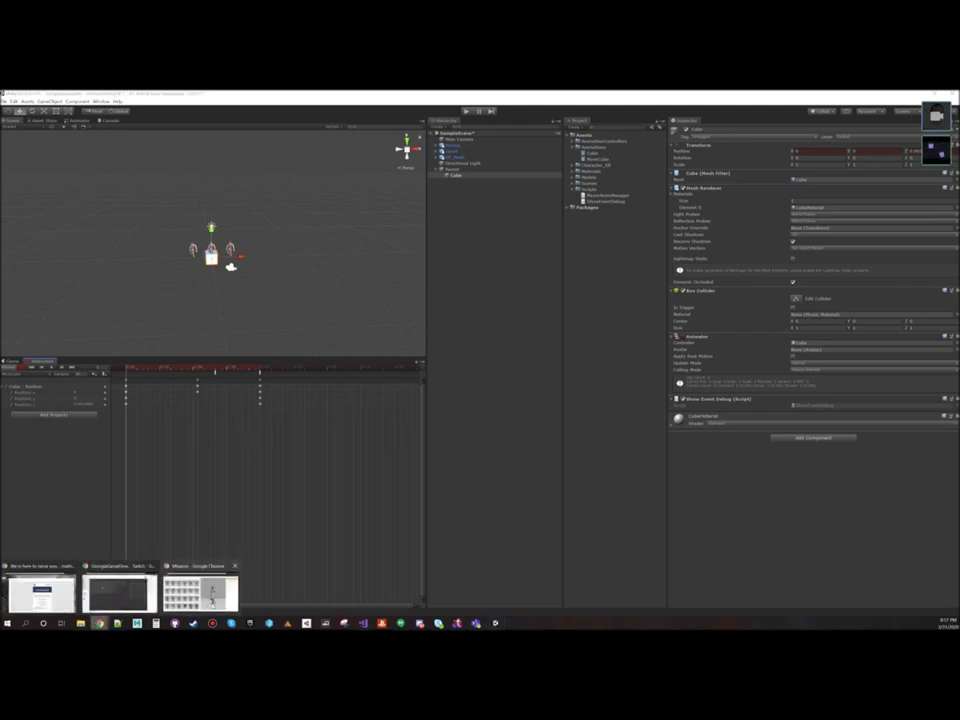
click(199, 600)
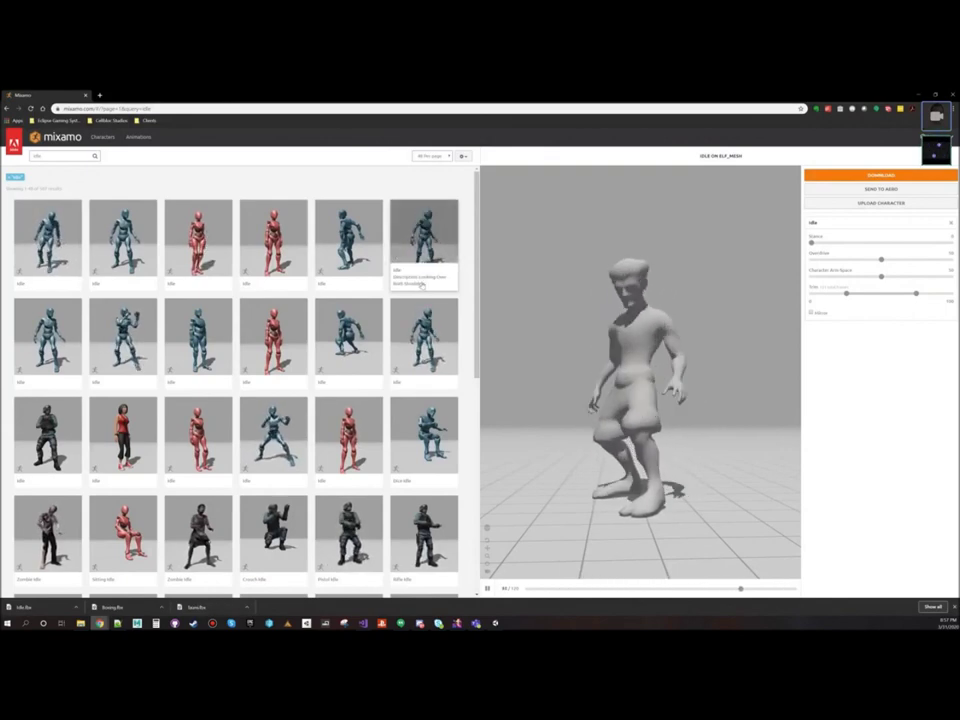
click(350, 336)
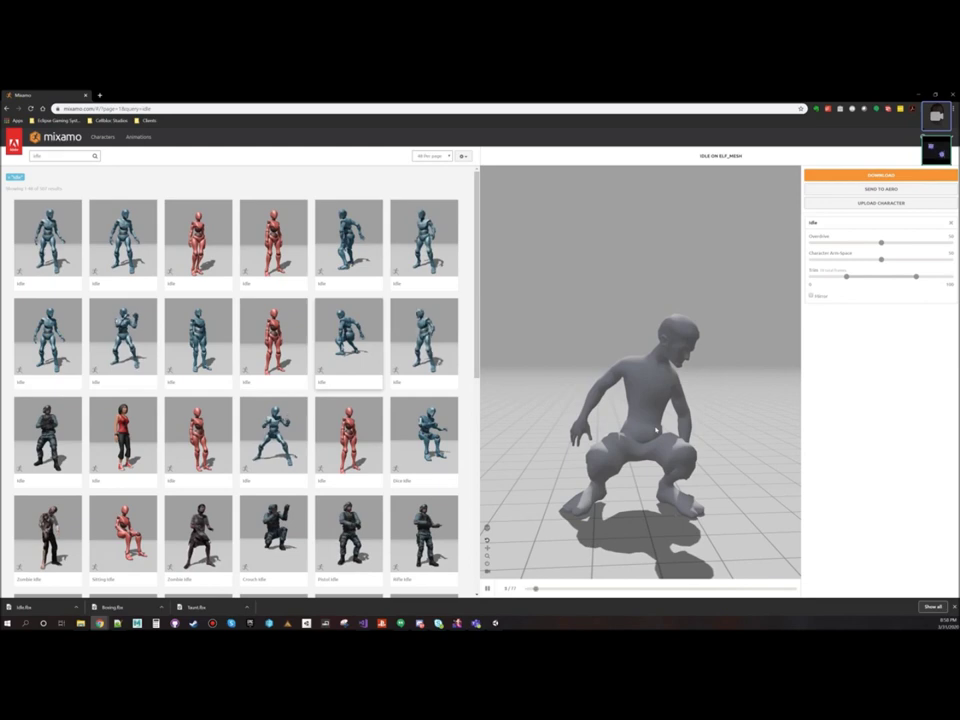
Step: Search the web for "itunes cutthroat caverns" in a new browser tab
click(99, 95)
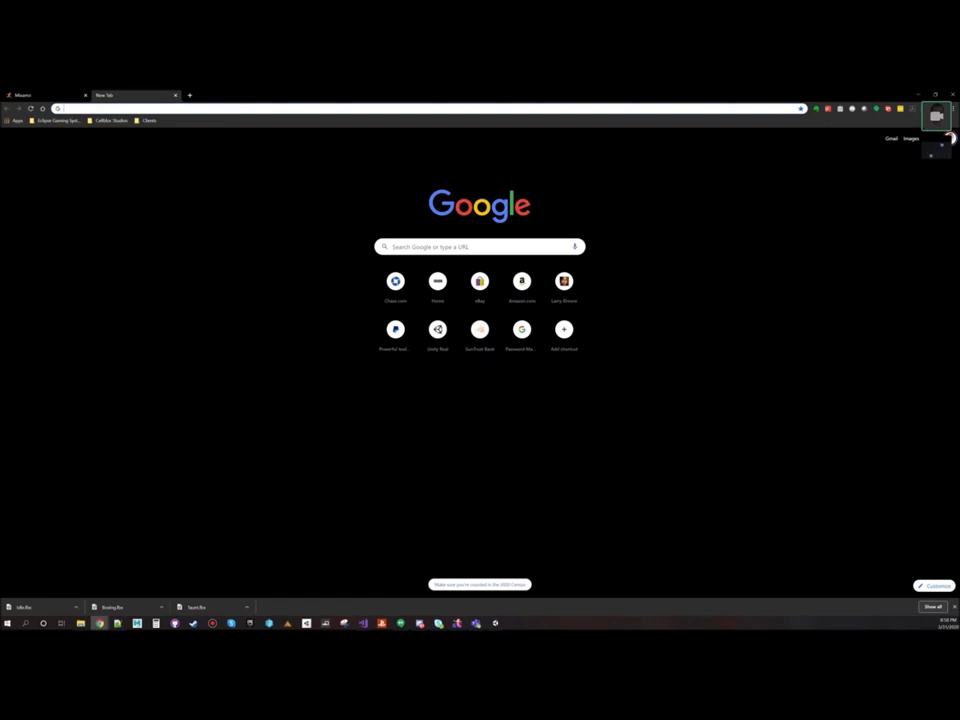
text(itunes)
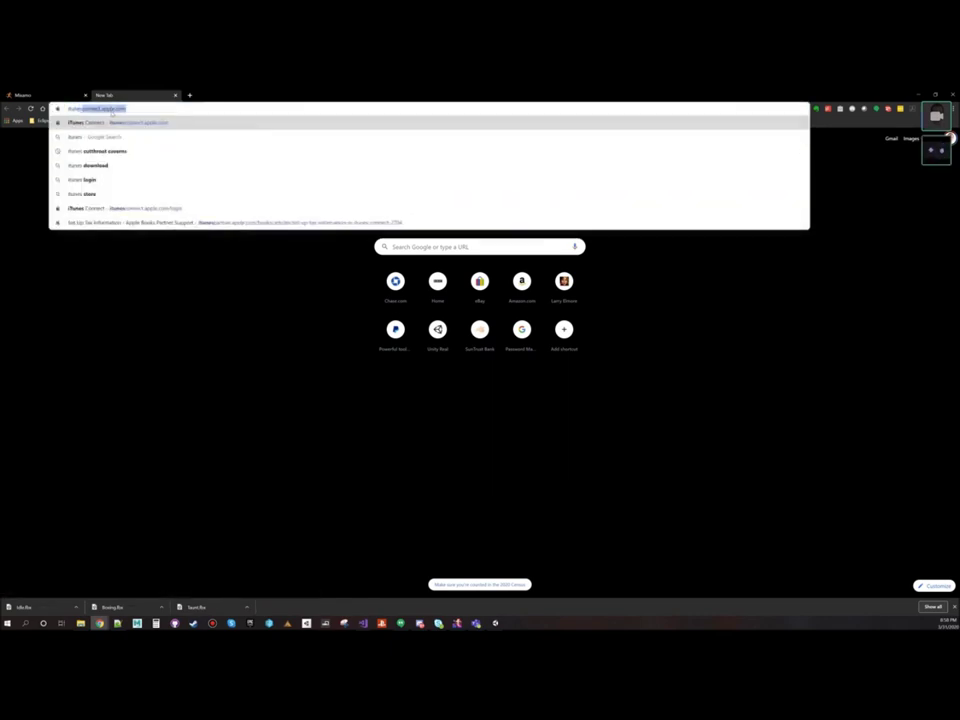
key(Down)
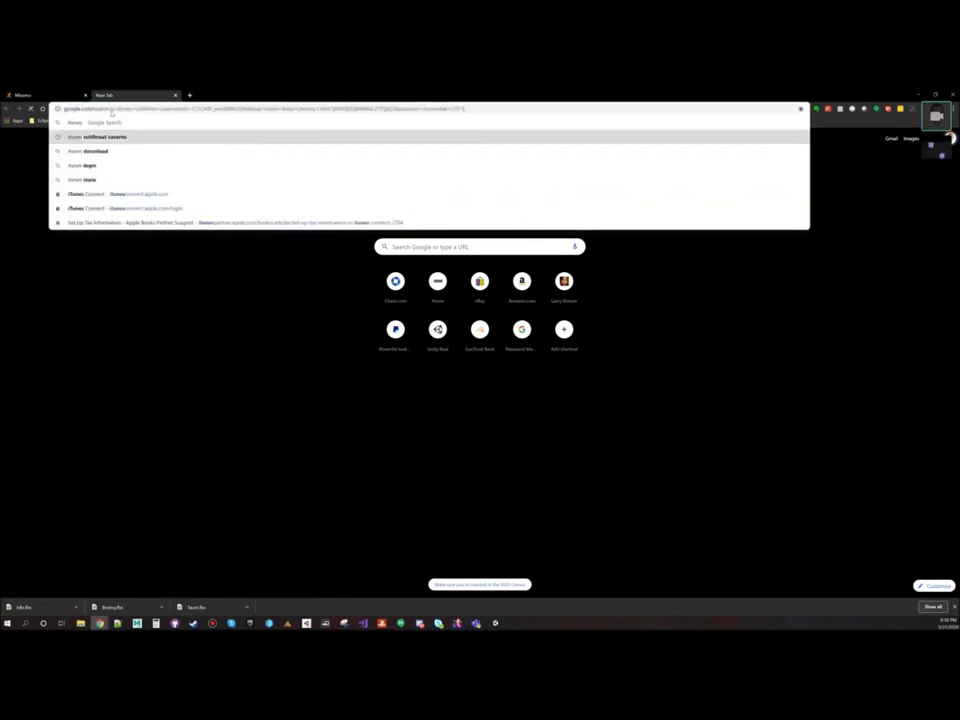
key(Return)
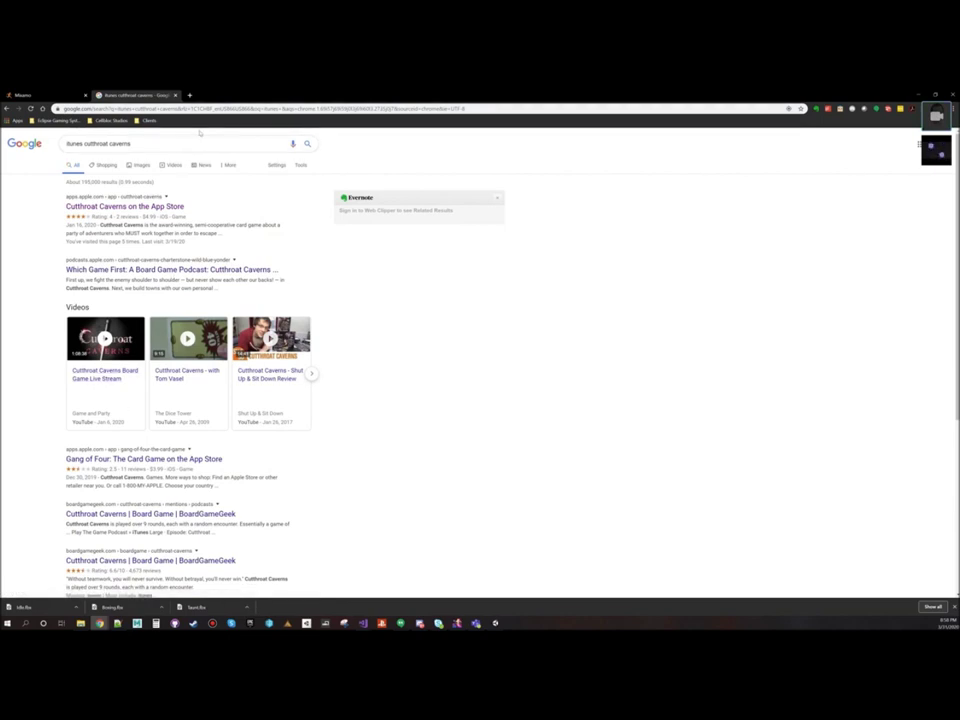
Step: Open cutthroatcaverns.com, revisit the search results and the game's site, and return to Unity
click(207, 109)
text(cutth)
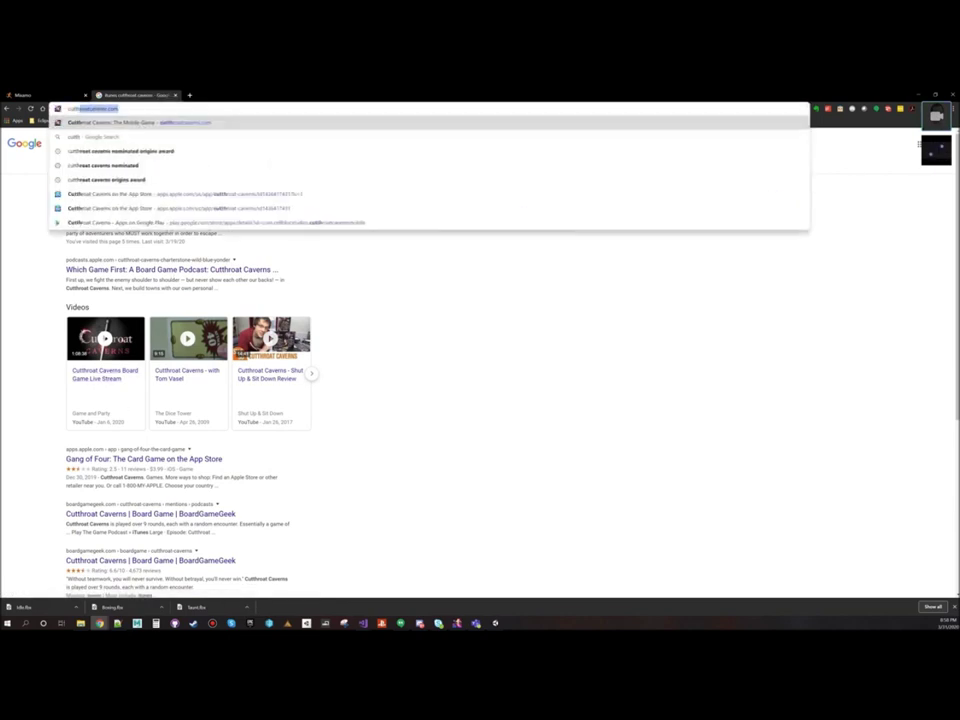
key(Return)
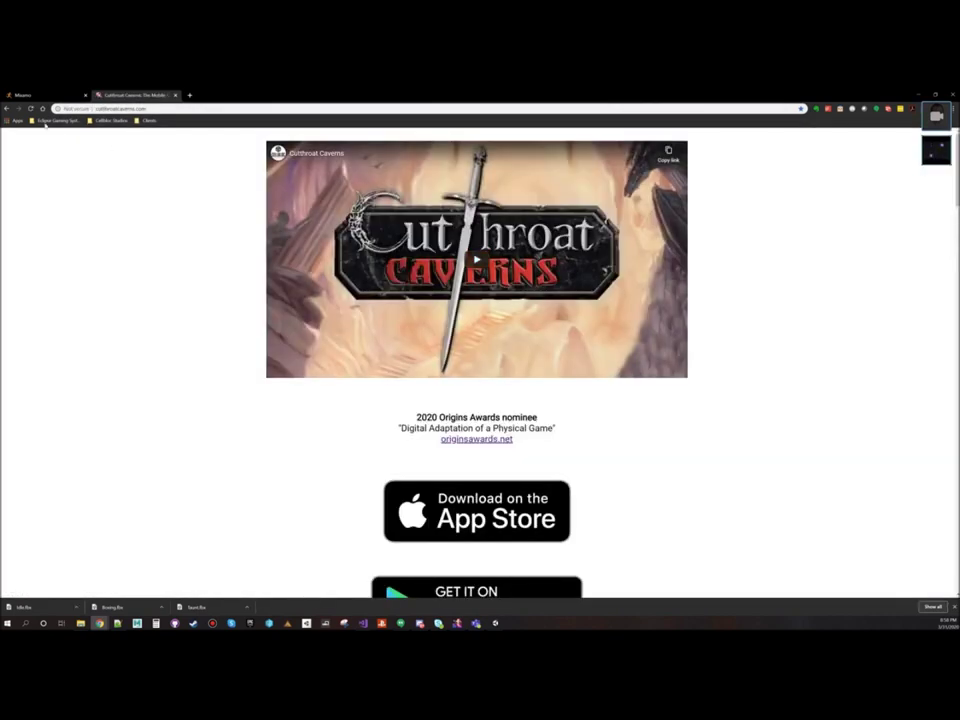
click(7, 108)
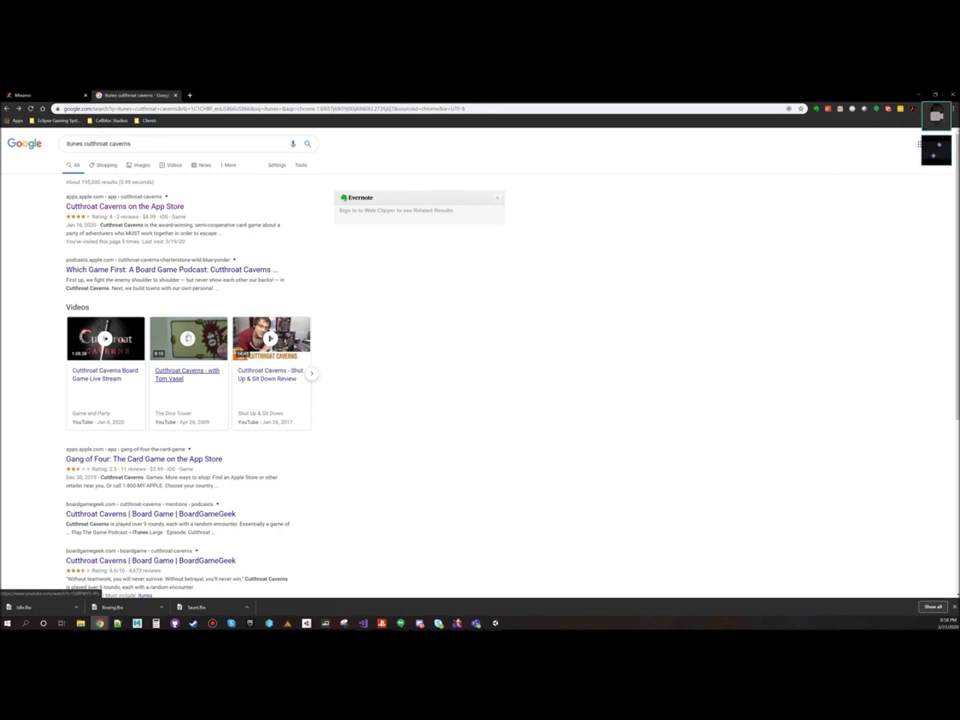
click(60, 120)
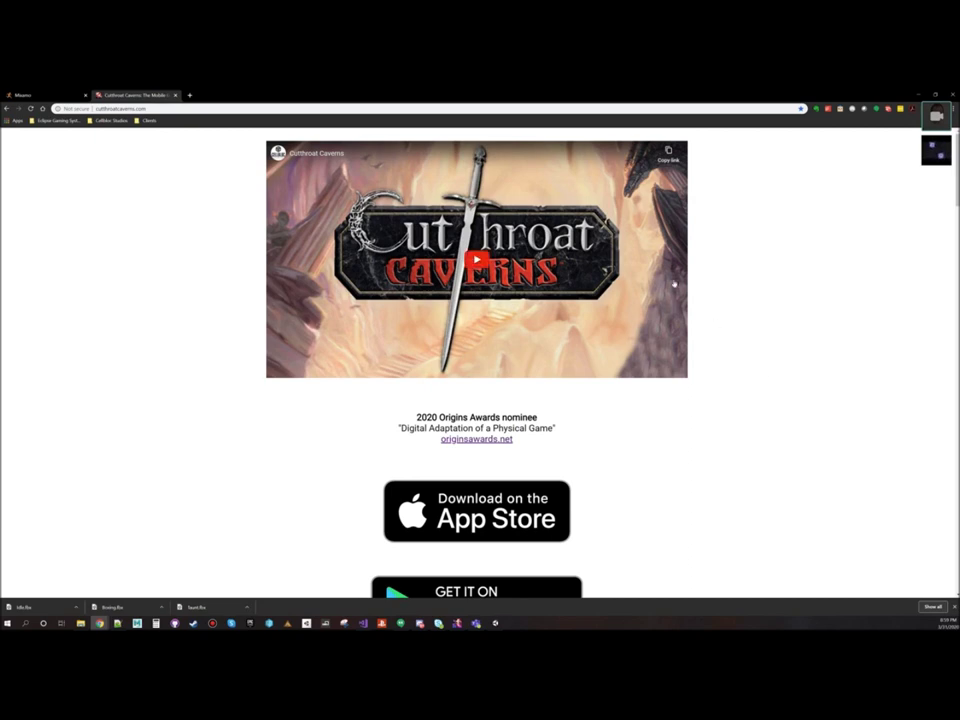
drag(210, 95, 2, 103)
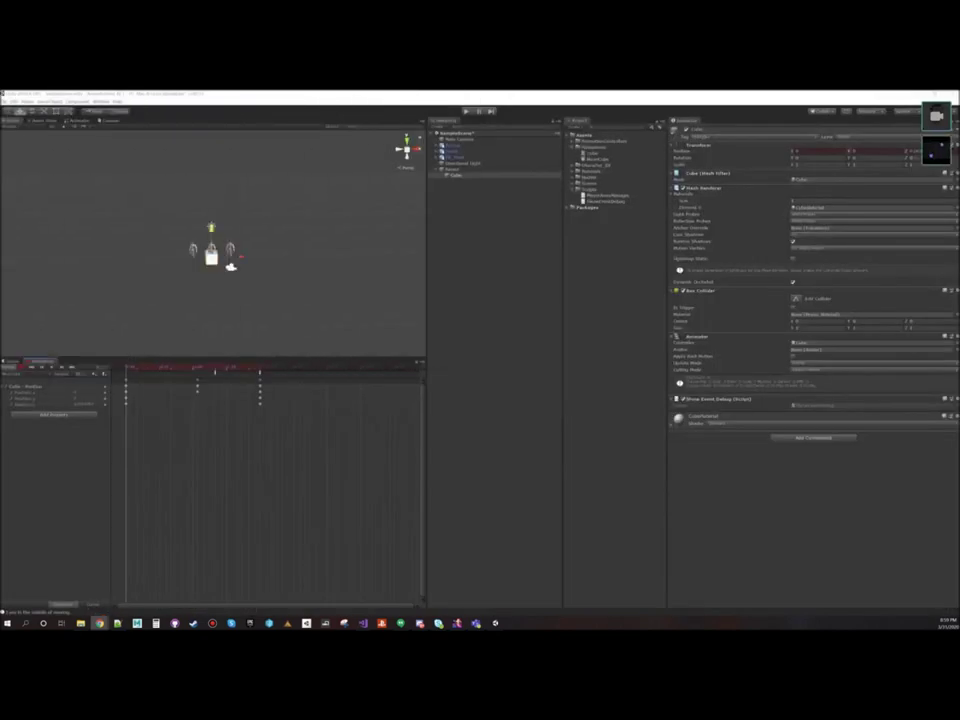